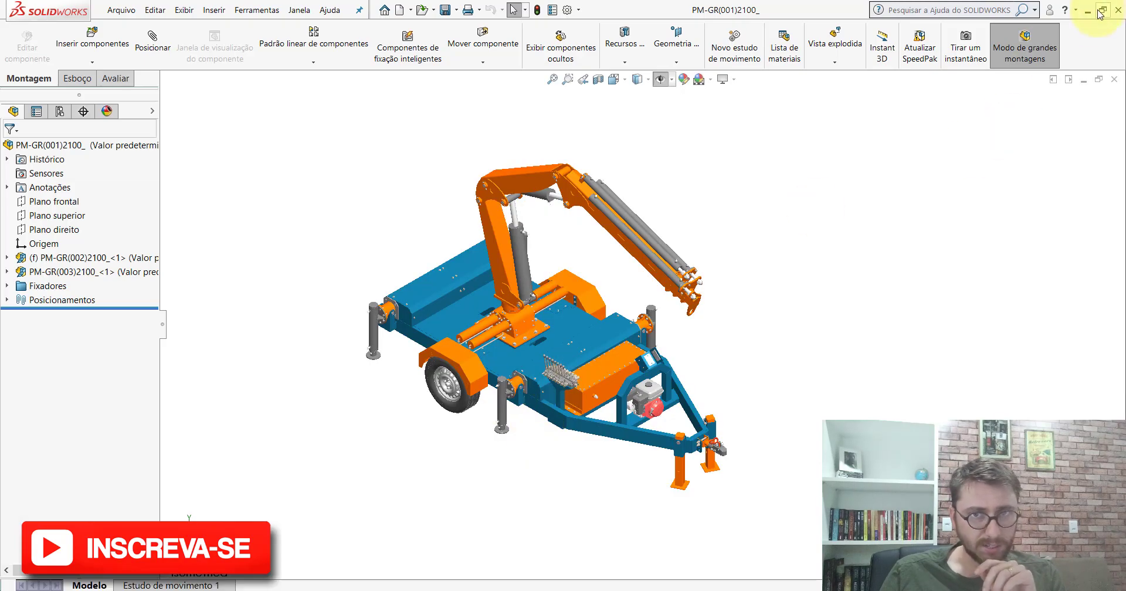
Browse the PM-GR(001)2100 desktop folder's files, then return to the crane-trailer assembly in SOLIDWORKS.
{"action": "left_click", "coordinate": [1087, 11]}
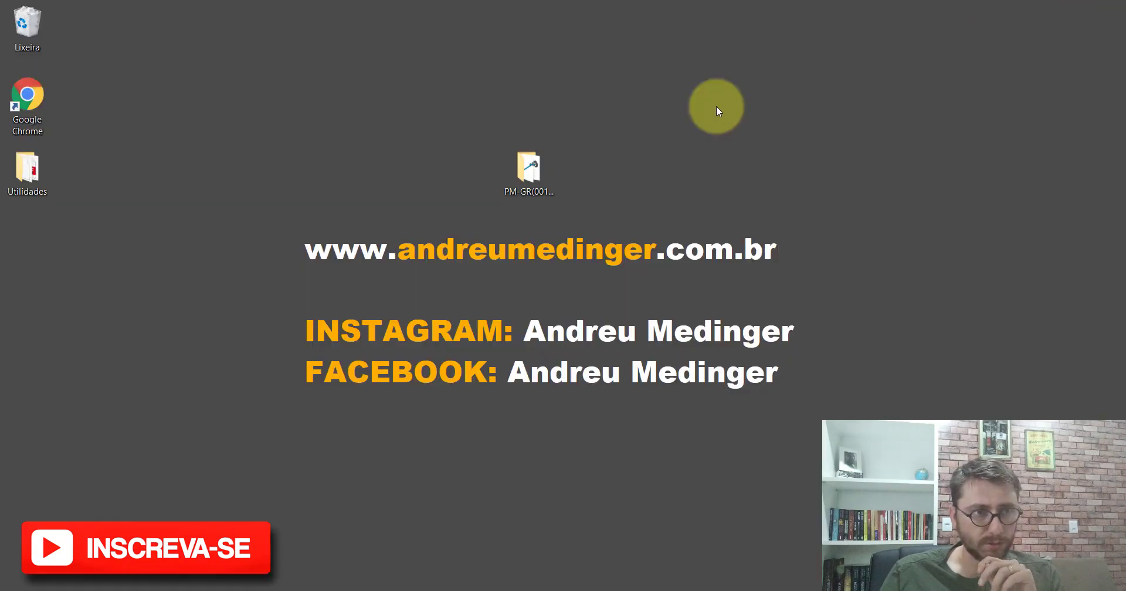
{"action": "double_click", "coordinate": [517, 187]}
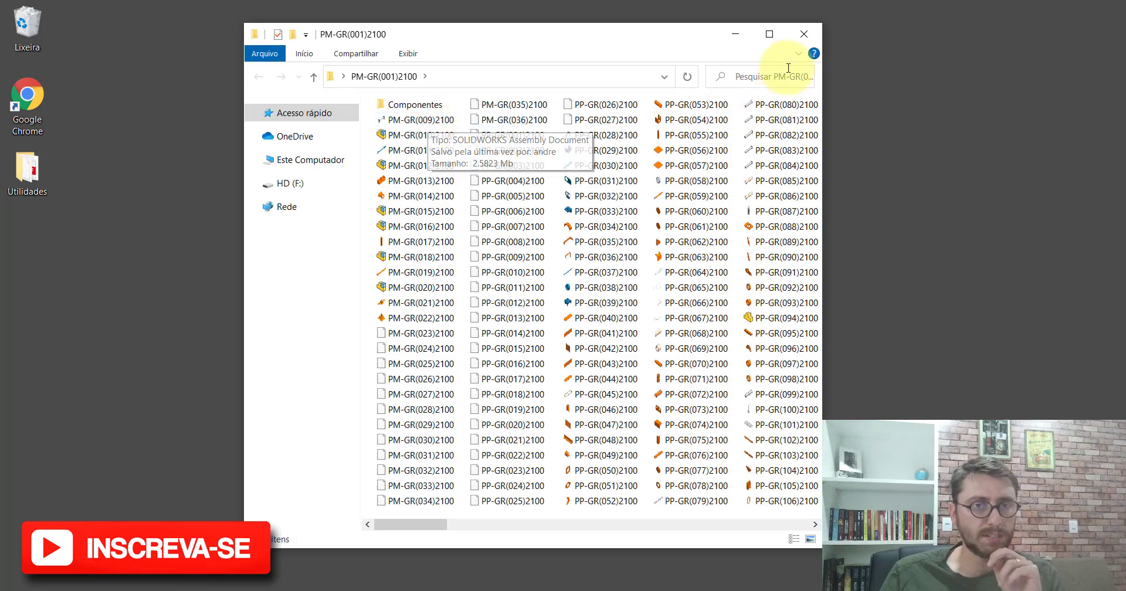
{"action": "left_click", "coordinate": [803, 34]}
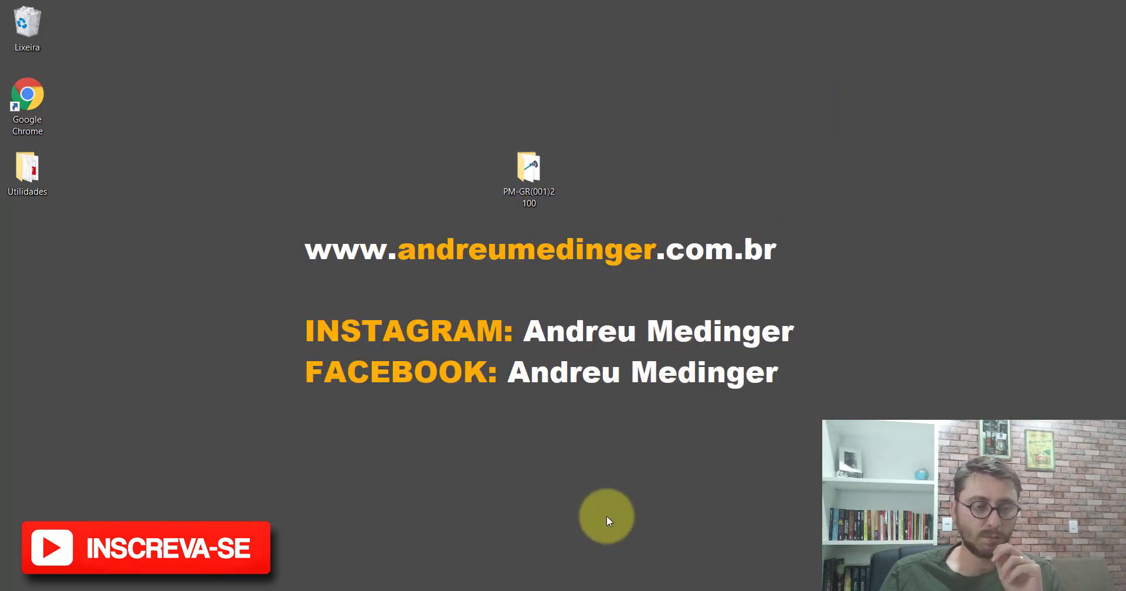
{"action": "key", "text": "alt+Tab"}
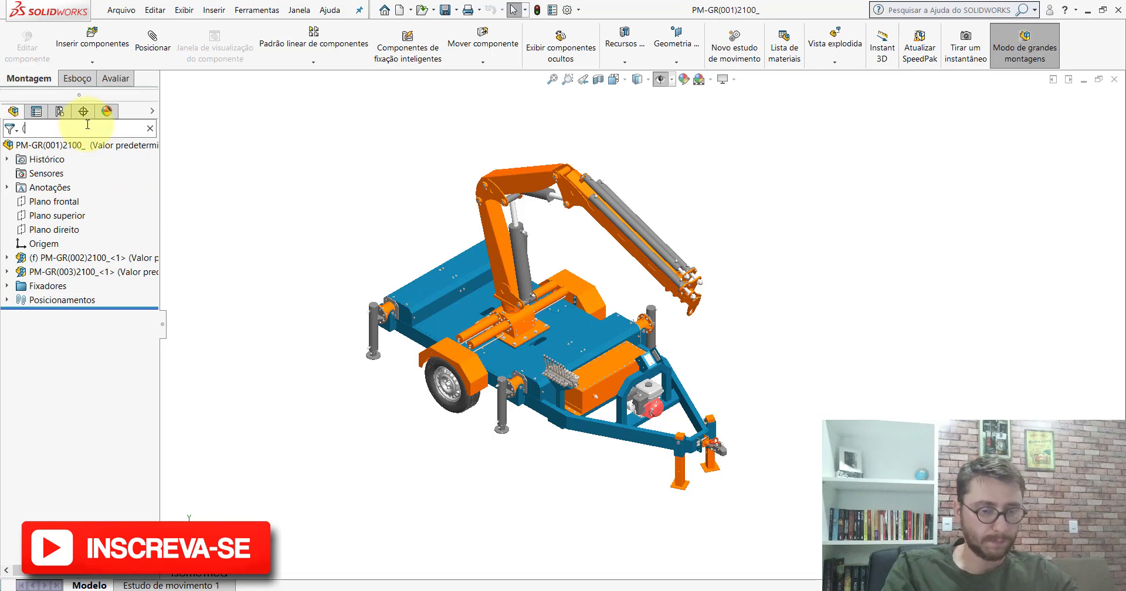
Filter the tree to (008 and open the PM-GR(008)2100_<2> fender subassembly on its own.
{"action": "type", "text": "008"}
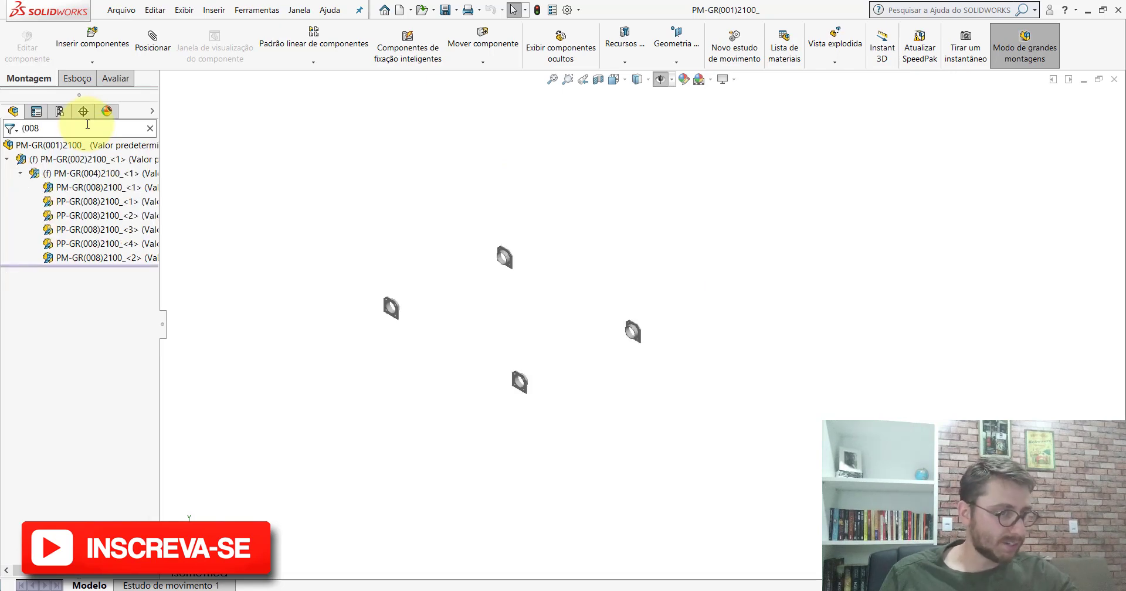
{"action": "left_click", "coordinate": [93, 259]}
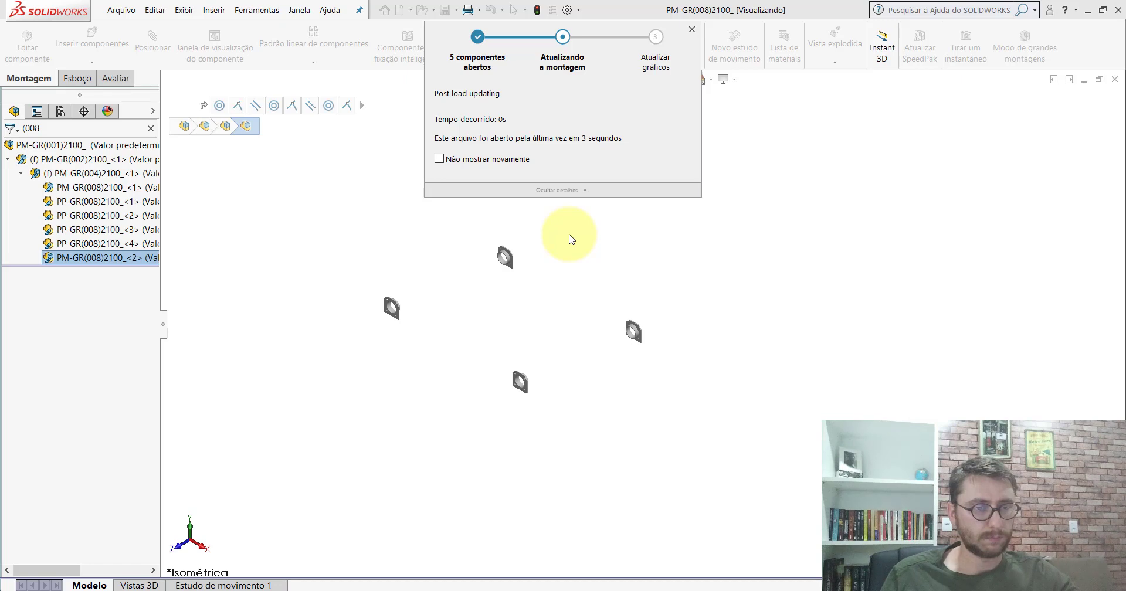
Turn on Large Assembly Mode and set the display to Shaded With Edges.
{"action": "scroll", "coordinate": [652, 258], "scroll_direction": "up", "scroll_amount": 5}
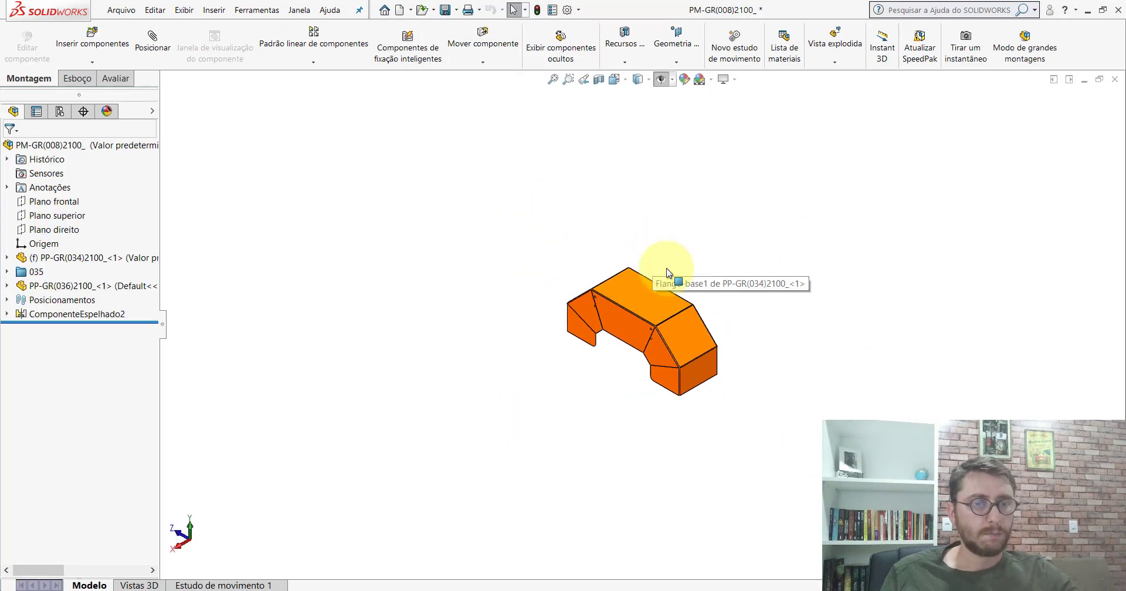
{"action": "scroll", "coordinate": [693, 322], "scroll_direction": "down", "scroll_amount": 4}
{"action": "left_click", "coordinate": [1011, 47]}
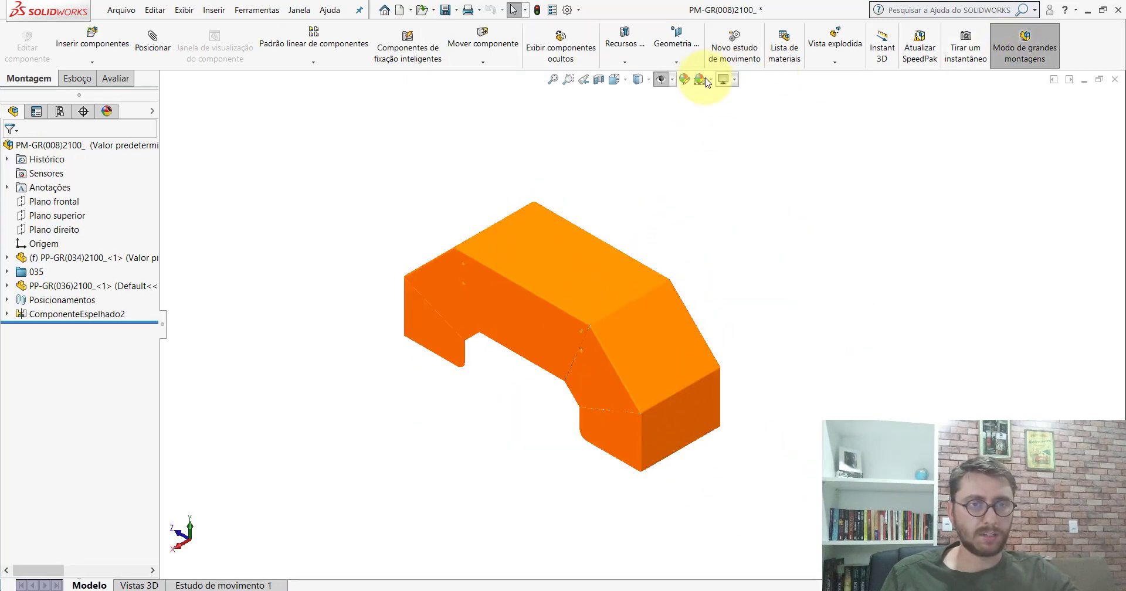
{"action": "left_click", "coordinate": [639, 95]}
Orbit the fender to inspect its underside, top and rear, then set Isometric view.
{"action": "mouse_move", "coordinate": [502, 299]}
{"action": "middle_mouse_down"}
{"action": "mouse_move", "coordinate": [358, 129]}
{"action": "mouse_move", "coordinate": [367, 204]}
{"action": "mouse_move", "coordinate": [324, 216]}
{"action": "mouse_move", "coordinate": [316, 172]}
{"action": "mouse_move", "coordinate": [375, 203]}
{"action": "middle_mouse_up"}
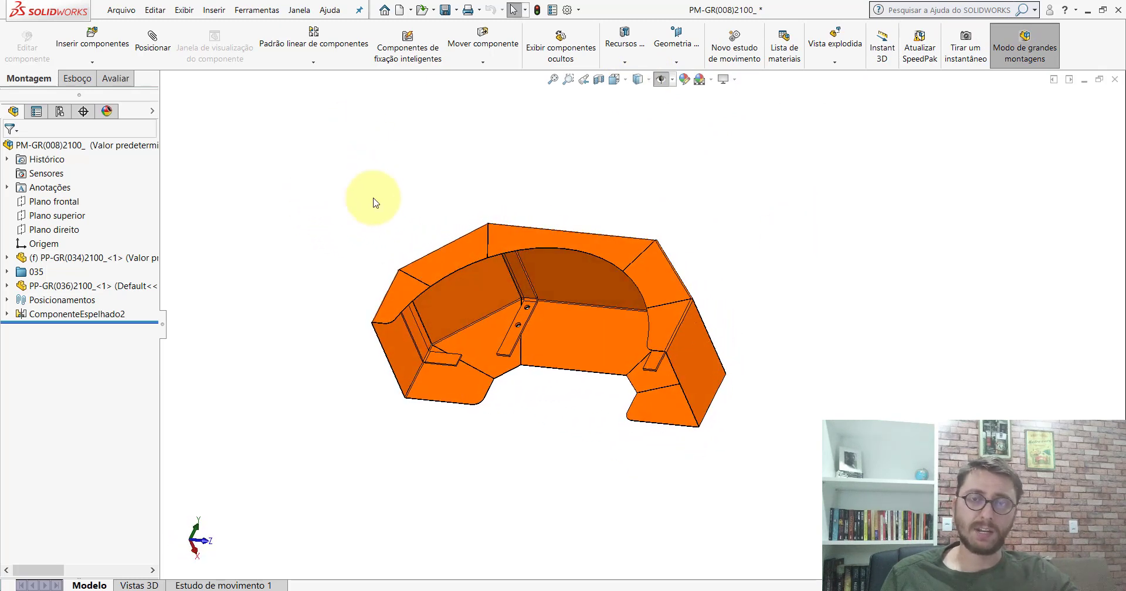
{"action": "mouse_move", "coordinate": [533, 322]}
{"action": "middle_mouse_down"}
{"action": "mouse_move", "coordinate": [492, 166]}
{"action": "mouse_move", "coordinate": [573, 354]}
{"action": "mouse_move", "coordinate": [678, 201]}
{"action": "mouse_move", "coordinate": [599, 260]}
{"action": "mouse_move", "coordinate": [616, 432]}
{"action": "mouse_move", "coordinate": [669, 301]}
{"action": "mouse_move", "coordinate": [652, 285]}
{"action": "middle_mouse_up"}
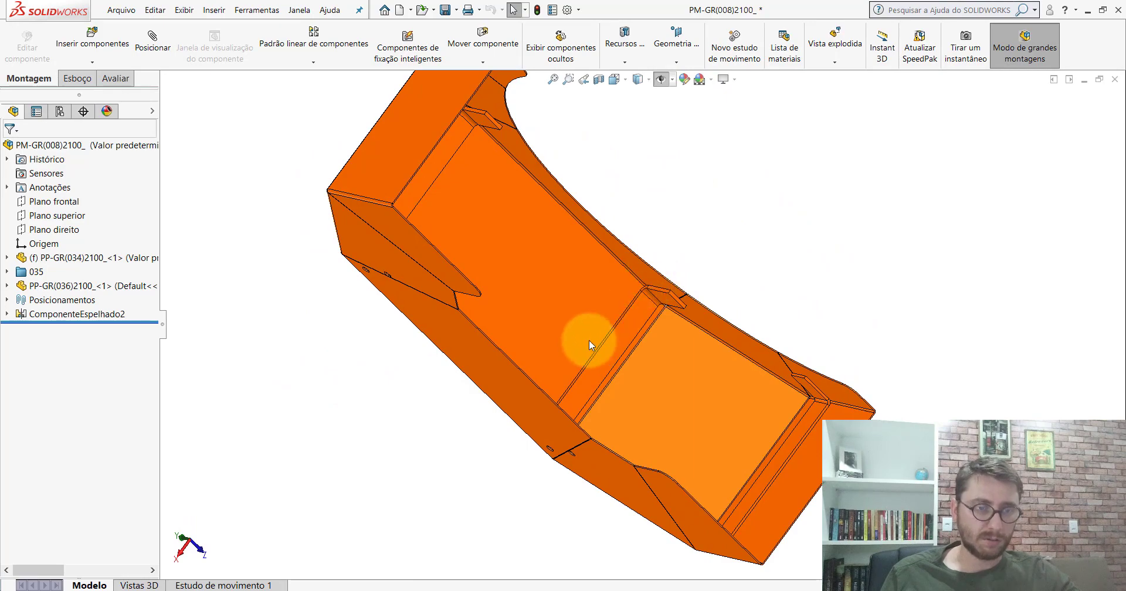
{"action": "mouse_move", "coordinate": [589, 340]}
{"action": "middle_mouse_down"}
{"action": "mouse_move", "coordinate": [502, 528]}
{"action": "mouse_move", "coordinate": [440, 460]}
{"action": "mouse_move", "coordinate": [516, 440]}
{"action": "middle_mouse_up"}
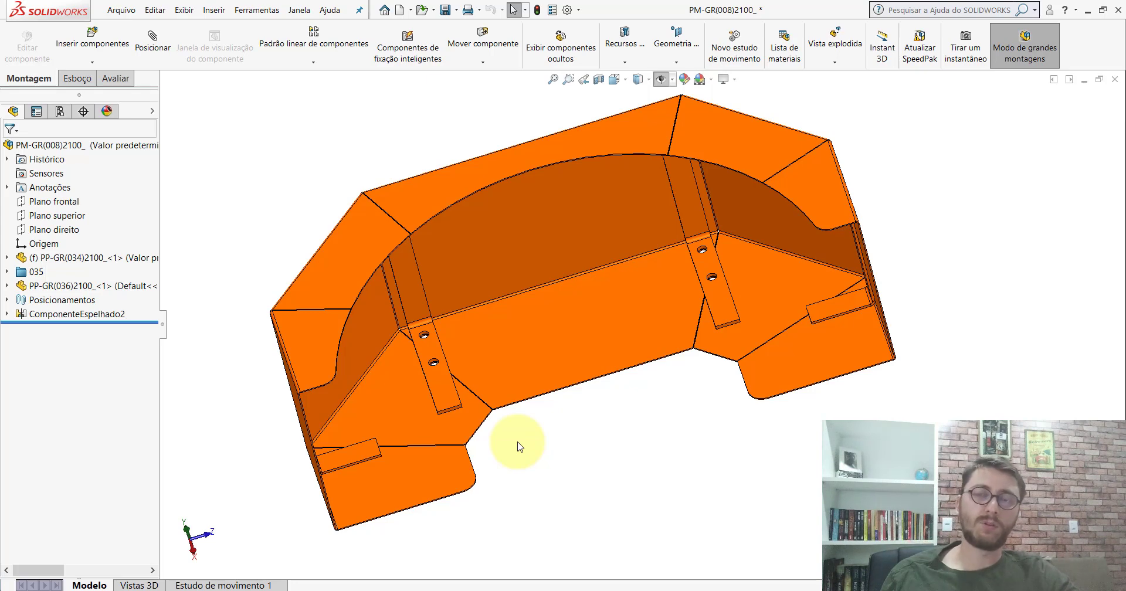
{"action": "mouse_move", "coordinate": [473, 460]}
{"action": "middle_mouse_down"}
{"action": "mouse_move", "coordinate": [562, 369]}
{"action": "mouse_move", "coordinate": [698, 423]}
{"action": "mouse_move", "coordinate": [784, 361]}
{"action": "mouse_move", "coordinate": [610, 340]}
{"action": "mouse_move", "coordinate": [554, 153]}
{"action": "middle_mouse_up"}
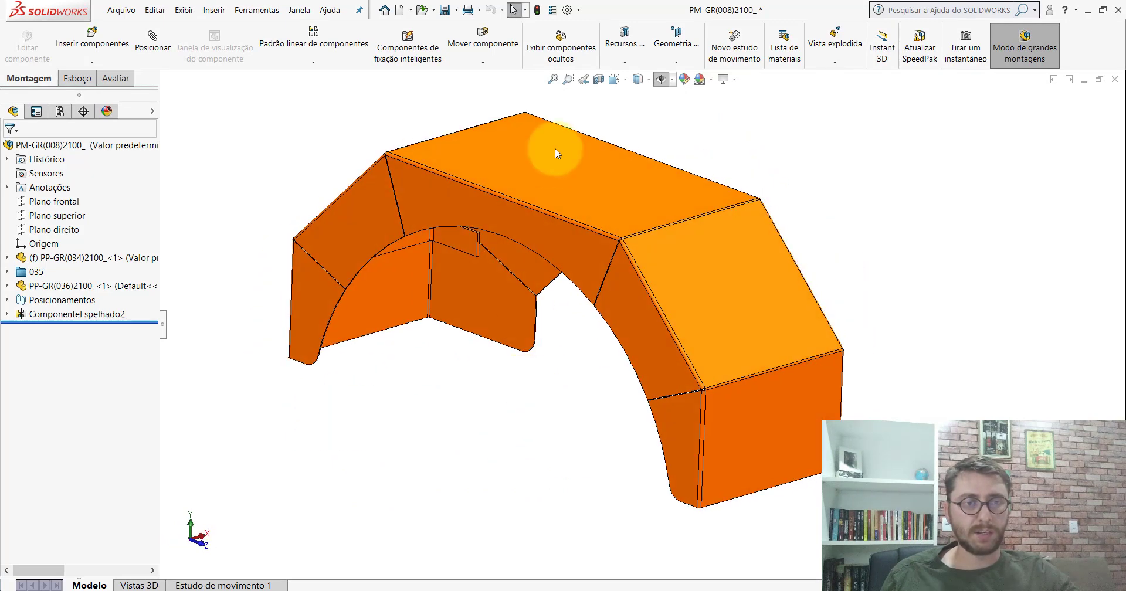
{"action": "left_click", "coordinate": [635, 86]}
{"action": "left_click", "coordinate": [467, 326]}
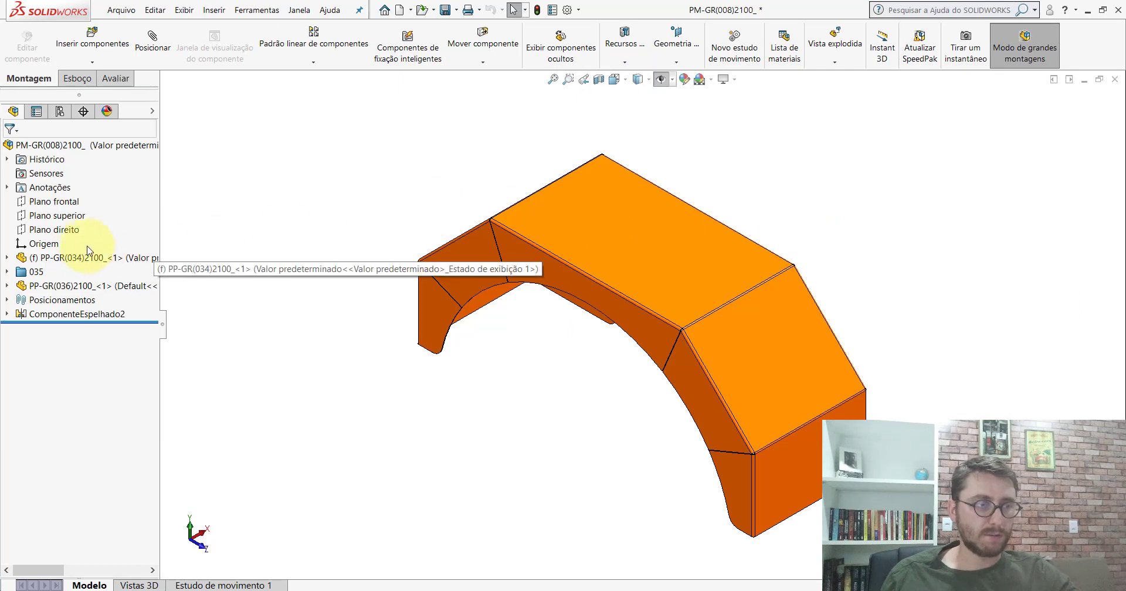
Inspect PP-GR(034)2100, the folder 035 parts, PP-GR(036)2100 and ComponenteEspelhado2 in turn.
{"action": "left_click", "coordinate": [70, 258]}
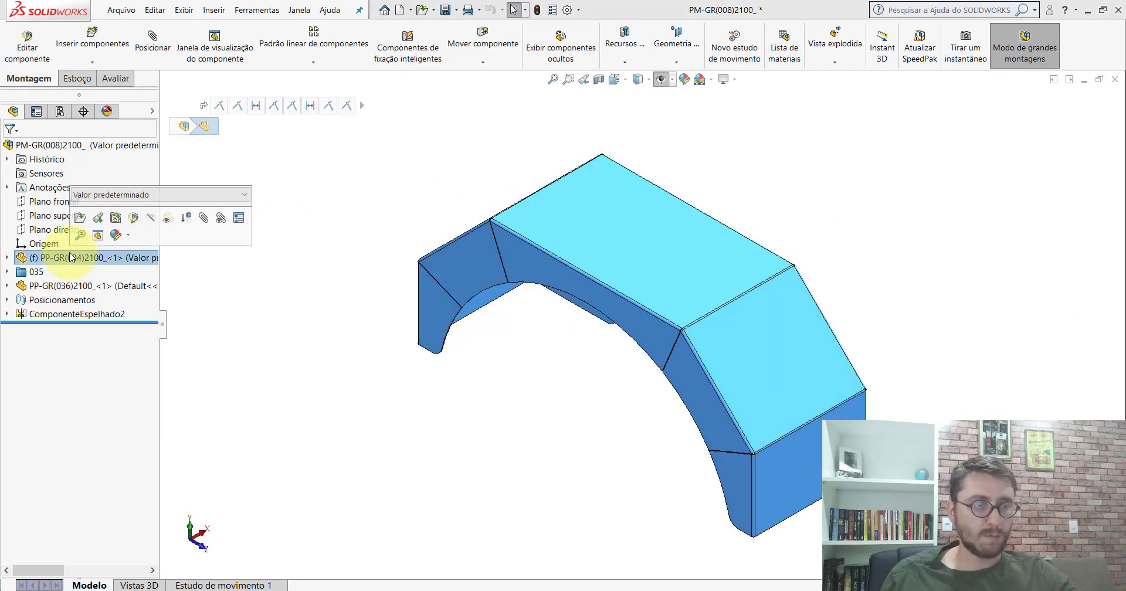
{"action": "left_click", "coordinate": [35, 271]}
{"action": "middle_click_drag", "start_coordinate": [719, 329], "coordinate": [742, 140]}
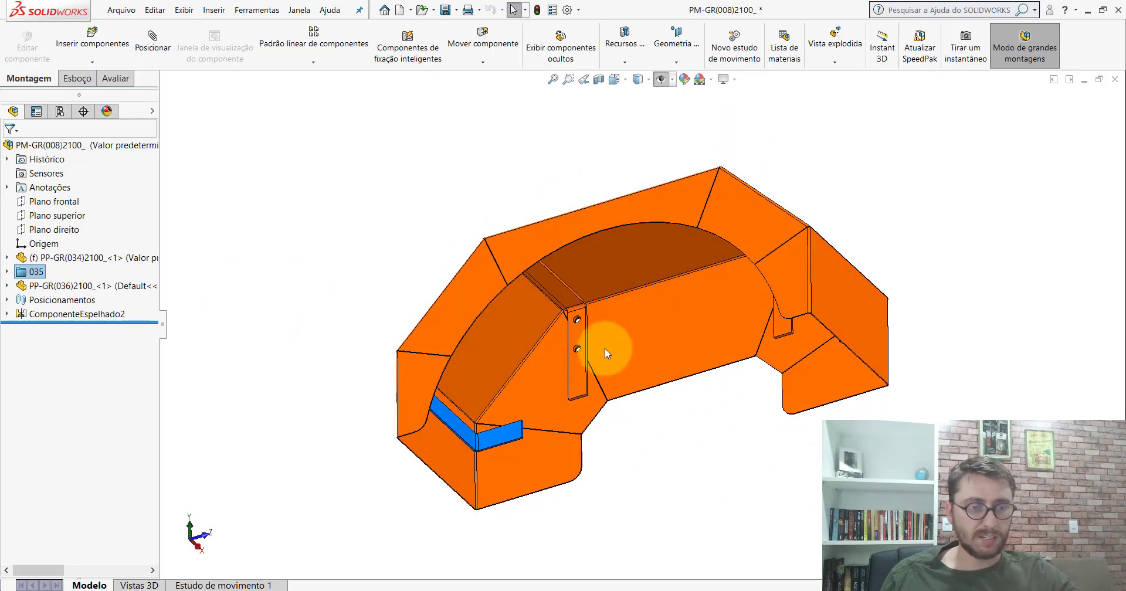
{"action": "mouse_move", "coordinate": [606, 352]}
{"action": "middle_mouse_down"}
{"action": "mouse_move", "coordinate": [483, 251]}
{"action": "mouse_move", "coordinate": [540, 271]}
{"action": "middle_mouse_up"}
{"action": "left_click", "coordinate": [101, 294]}
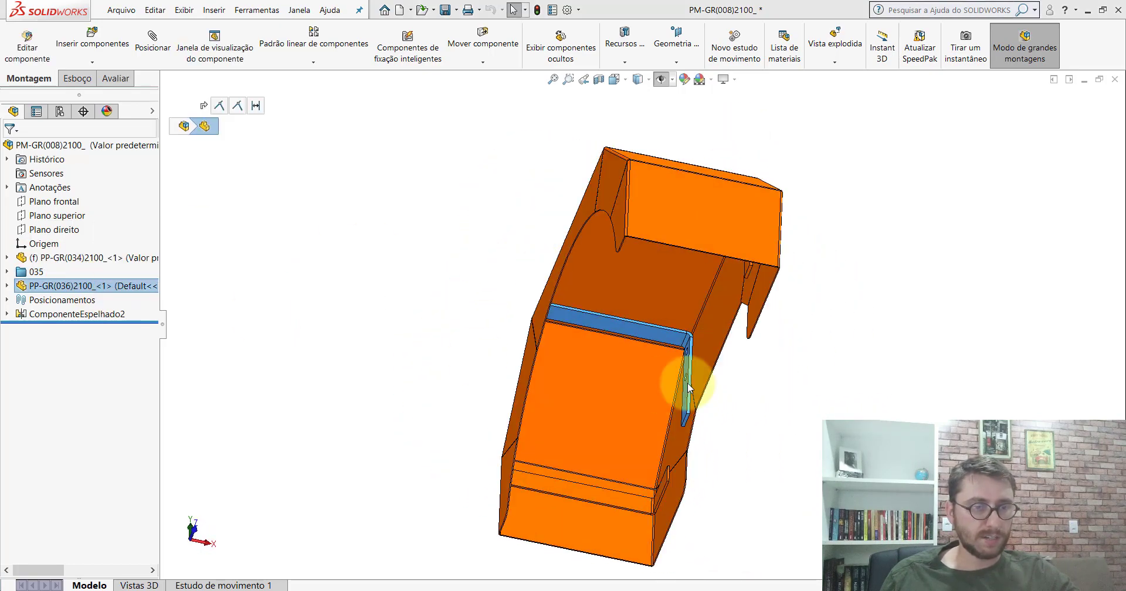
{"action": "mouse_move", "coordinate": [684, 382]}
{"action": "middle_mouse_down"}
{"action": "mouse_move", "coordinate": [744, 252]}
{"action": "mouse_move", "coordinate": [724, 252]}
{"action": "mouse_move", "coordinate": [691, 377]}
{"action": "mouse_move", "coordinate": [719, 382]}
{"action": "middle_mouse_up"}
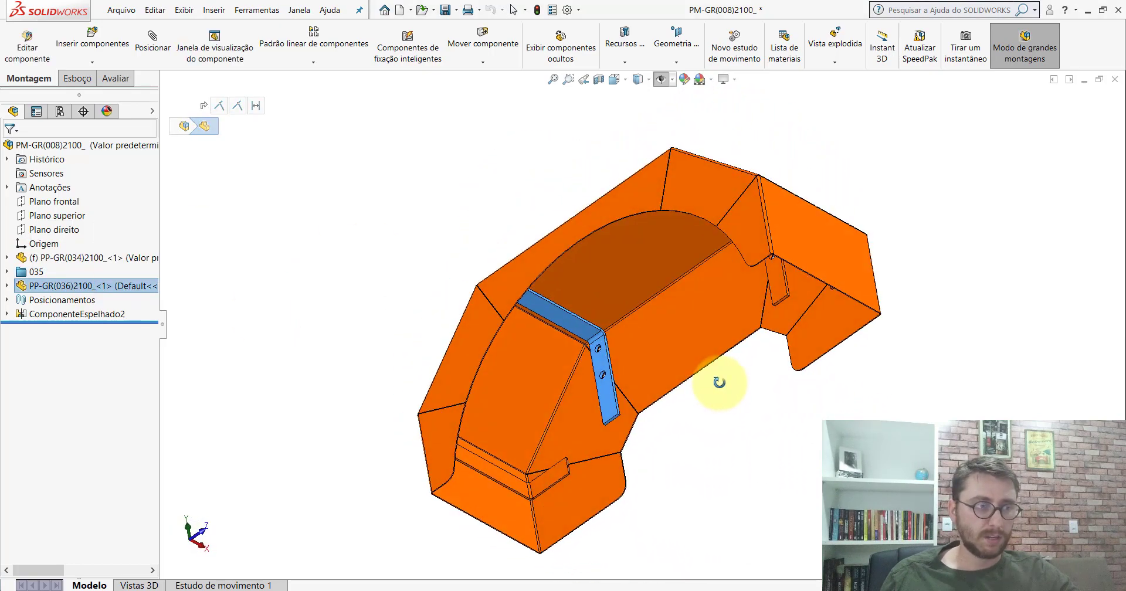
{"action": "left_click", "coordinate": [70, 316]}
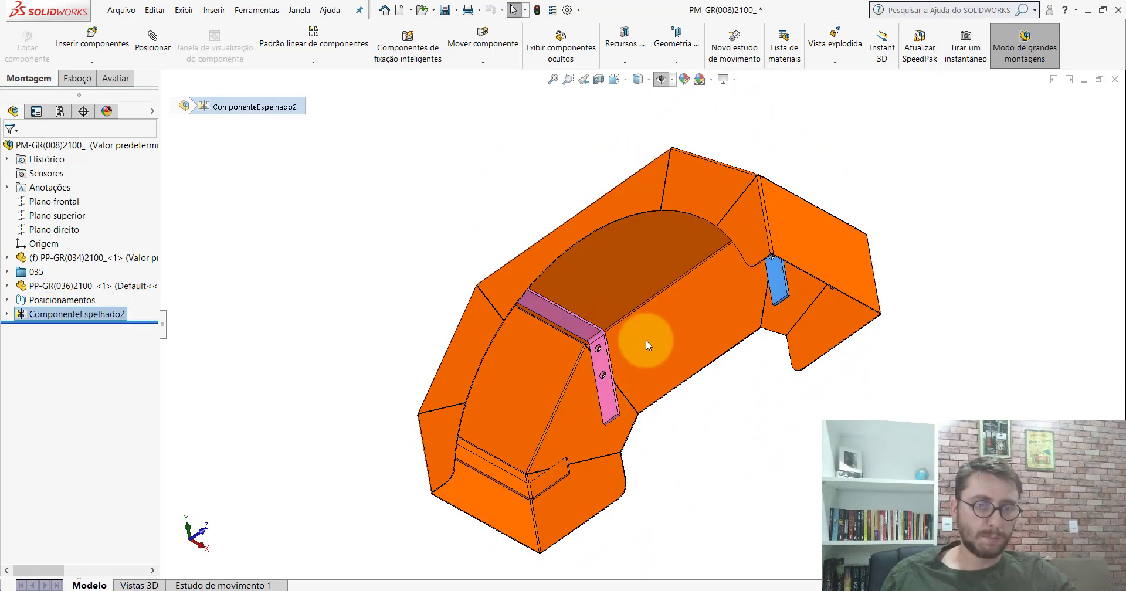
{"action": "mouse_move", "coordinate": [846, 300]}
{"action": "middle_mouse_down"}
{"action": "mouse_move", "coordinate": [867, 214]}
{"action": "mouse_move", "coordinate": [849, 251]}
{"action": "mouse_move", "coordinate": [809, 500]}
{"action": "mouse_move", "coordinate": [727, 119]}
{"action": "middle_mouse_up"}
Return the fender to Isometric view and create a new empty assembly.
{"action": "left_click", "coordinate": [614, 78]}
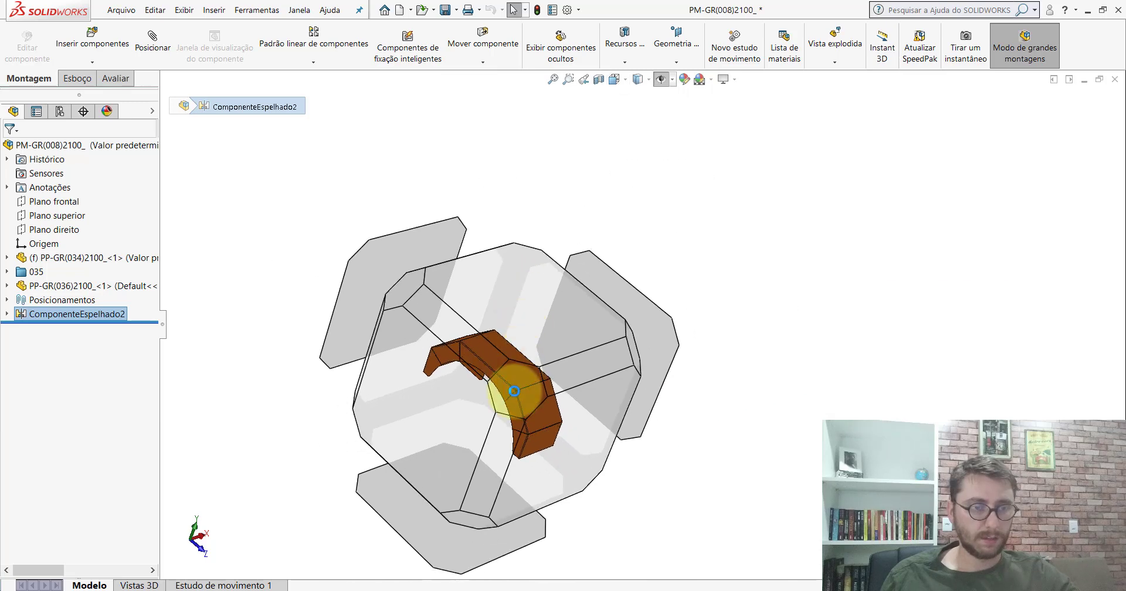
{"action": "left_click", "coordinate": [515, 393]}
{"action": "left_click", "coordinate": [427, 150]}
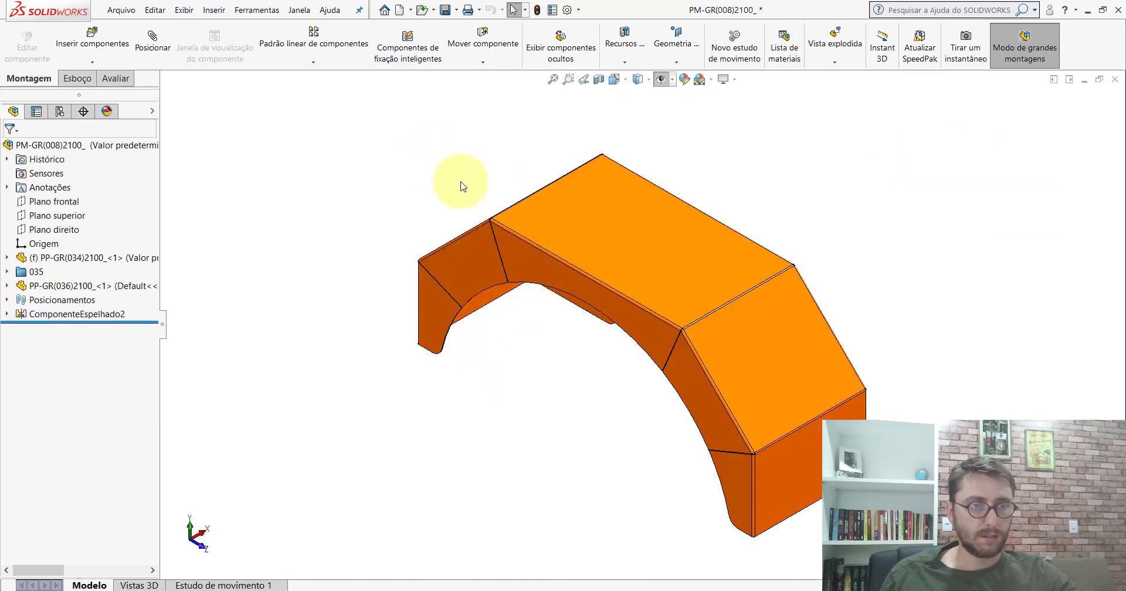
{"action": "left_click", "coordinate": [400, 10]}
{"action": "double_click", "coordinate": [451, 170]}
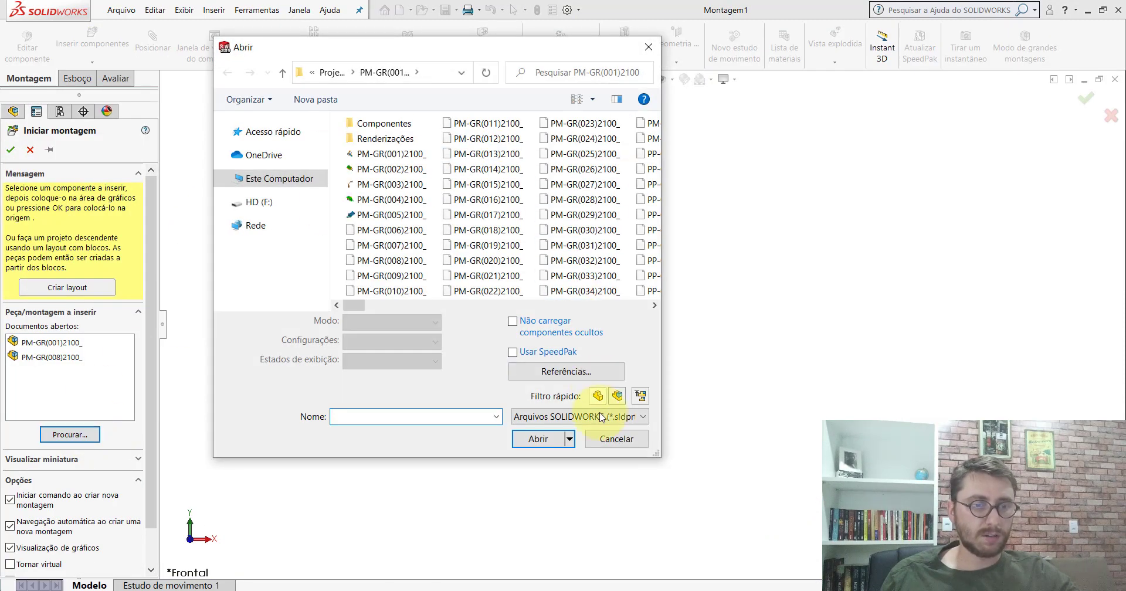
Insert PP-GR(034)2100 from the PM-GR(001)2100 folder as Montagem1's first component.
{"action": "left_click", "coordinate": [597, 395]}
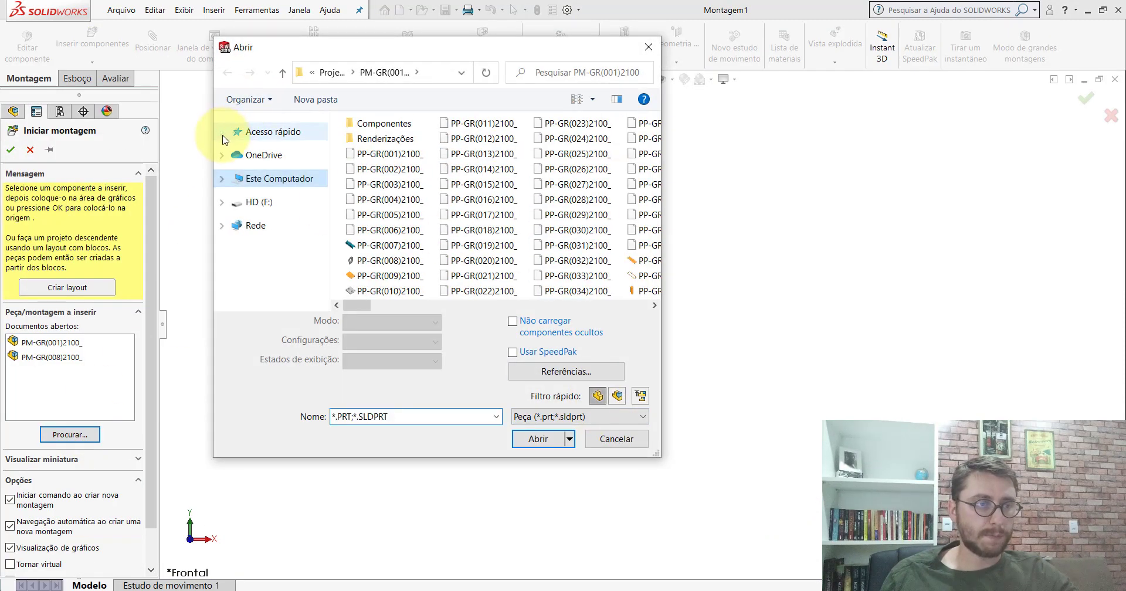
{"action": "left_click", "coordinate": [221, 131]}
{"action": "left_click", "coordinate": [239, 148]}
{"action": "double_click", "coordinate": [364, 124]}
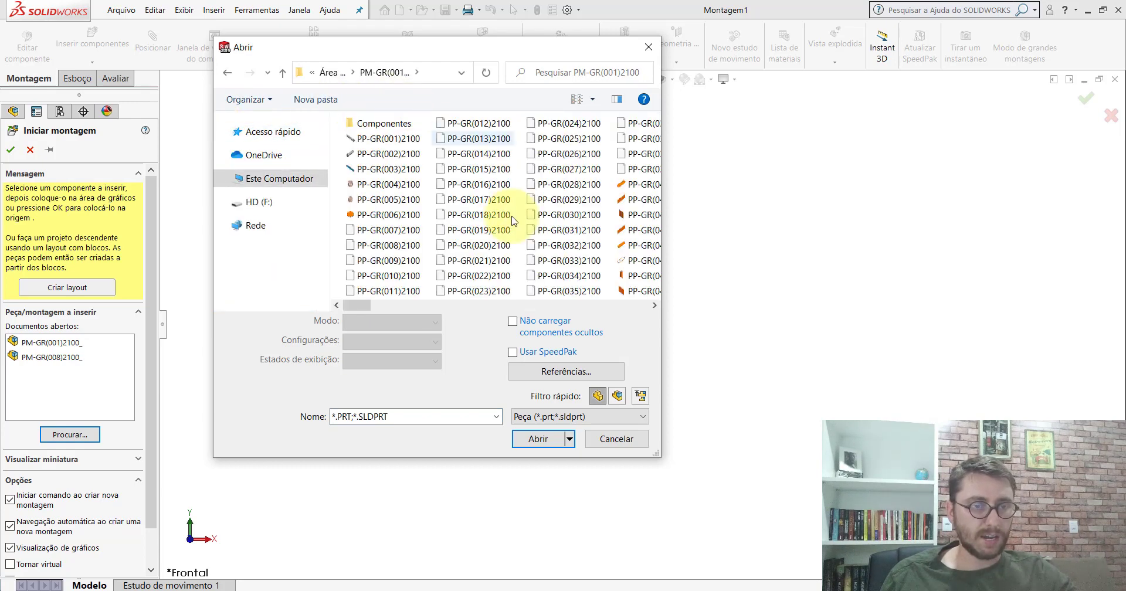
{"action": "double_click", "coordinate": [563, 276]}
{"action": "left_click", "coordinate": [583, 300]}
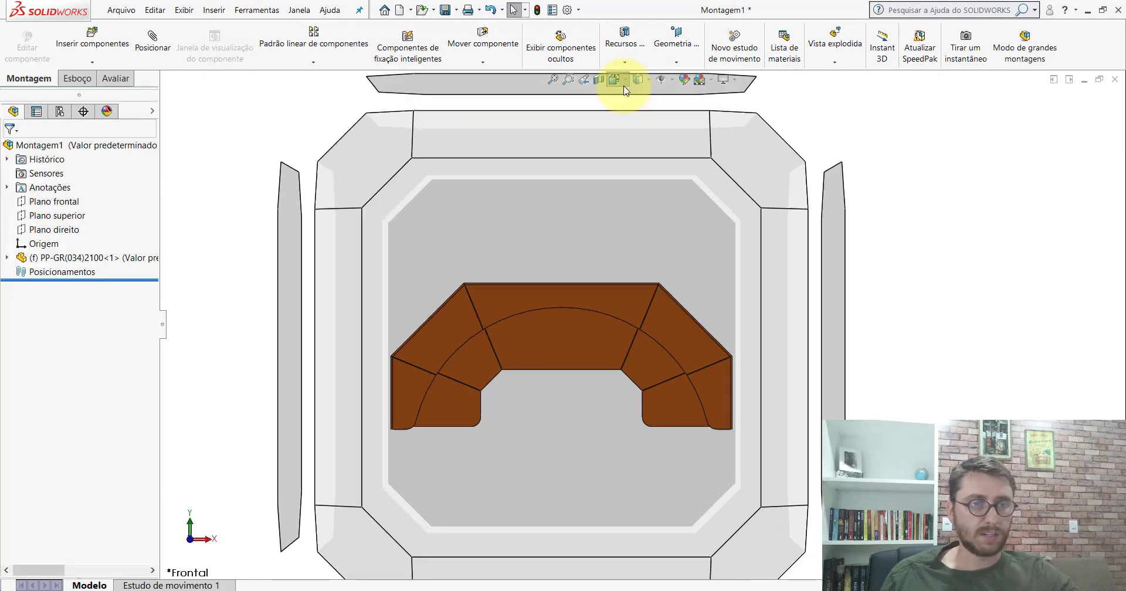
Set Montagem1 to Isometric view with Large Assembly Mode and Shaded With Edges.
{"action": "left_click", "coordinate": [616, 80]}
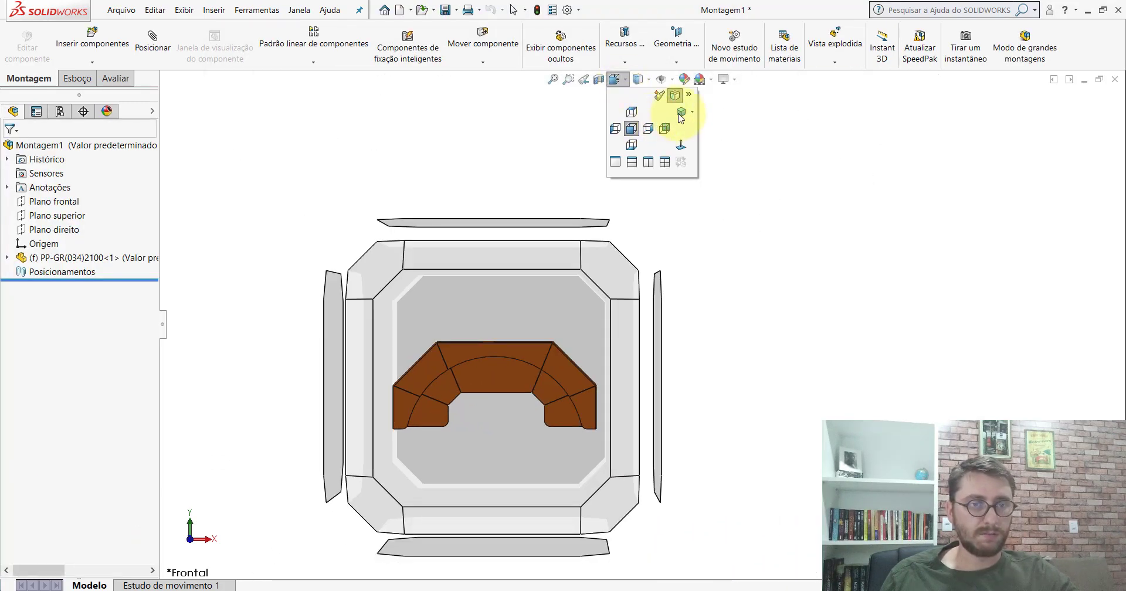
{"action": "left_click", "coordinate": [684, 112]}
{"action": "left_click", "coordinate": [1025, 54]}
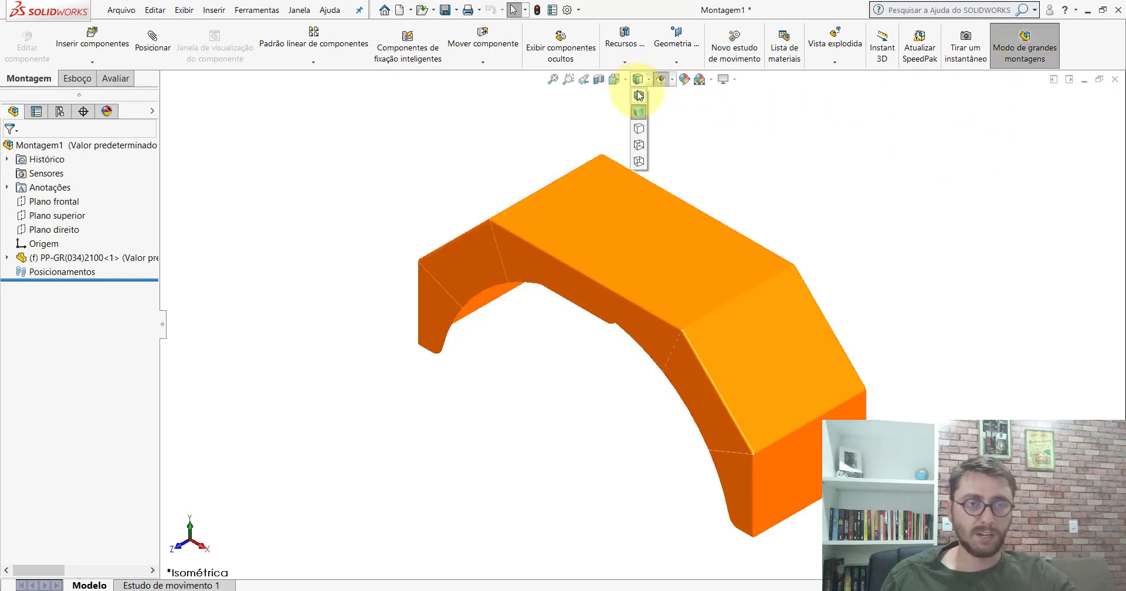
{"action": "left_click", "coordinate": [639, 97]}
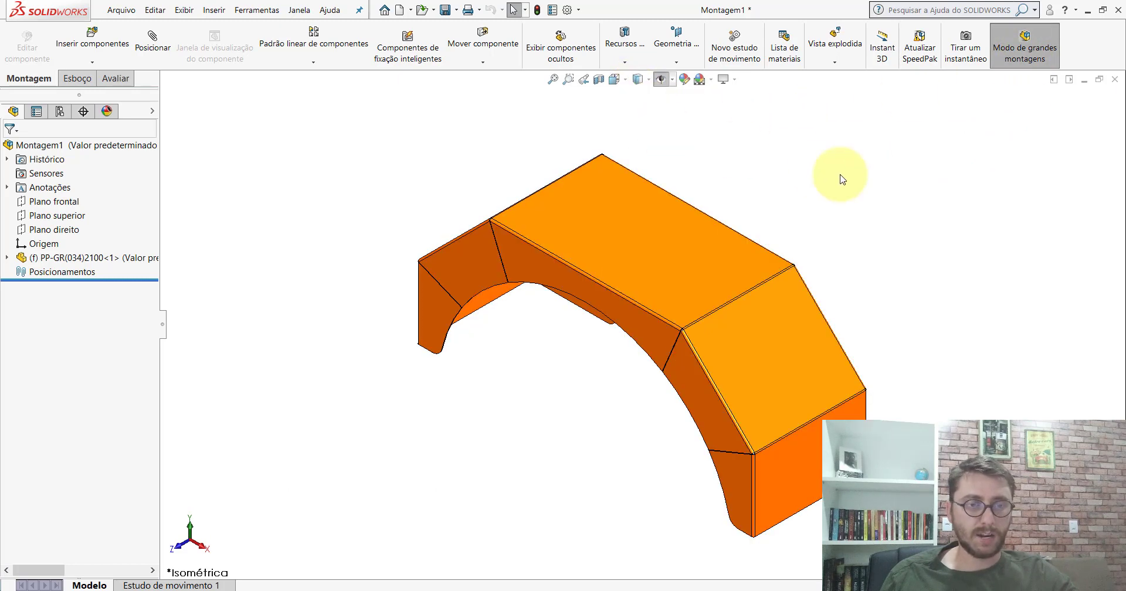
Back in PM-GR(008)2100, inspect both PP-GR(035)2100 tab instances in folder 035.
{"action": "left_click", "coordinate": [520, 580]}
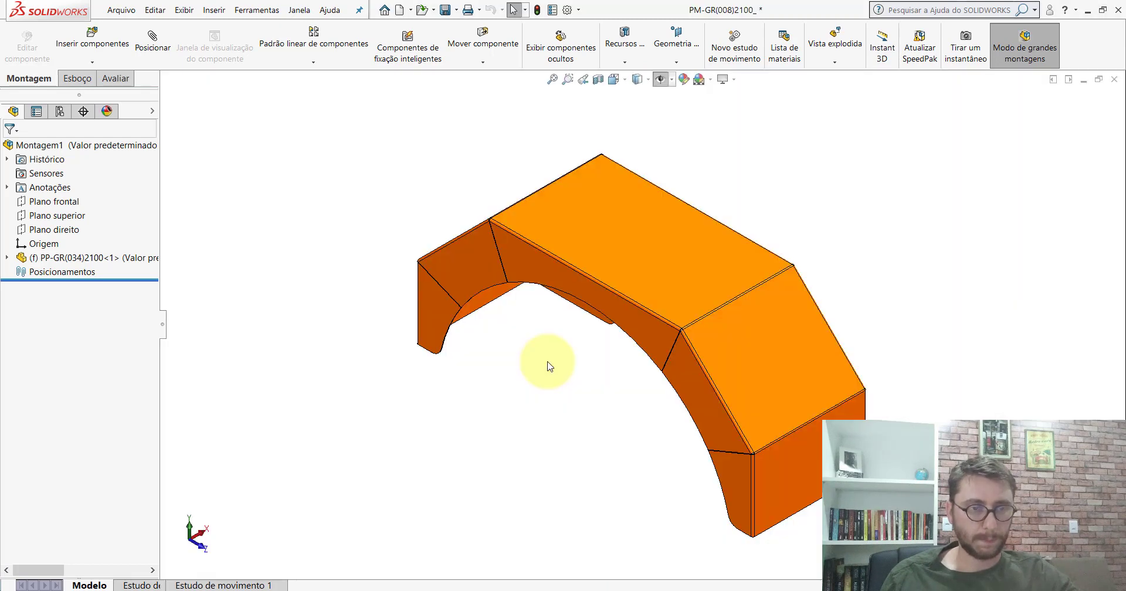
{"action": "mouse_move", "coordinate": [560, 364]}
{"action": "middle_mouse_down"}
{"action": "mouse_move", "coordinate": [678, 276]}
{"action": "mouse_move", "coordinate": [707, 146]}
{"action": "mouse_move", "coordinate": [678, 251]}
{"action": "mouse_move", "coordinate": [643, 196]}
{"action": "mouse_move", "coordinate": [597, 381]}
{"action": "middle_mouse_up"}
{"action": "left_click", "coordinate": [562, 415]}
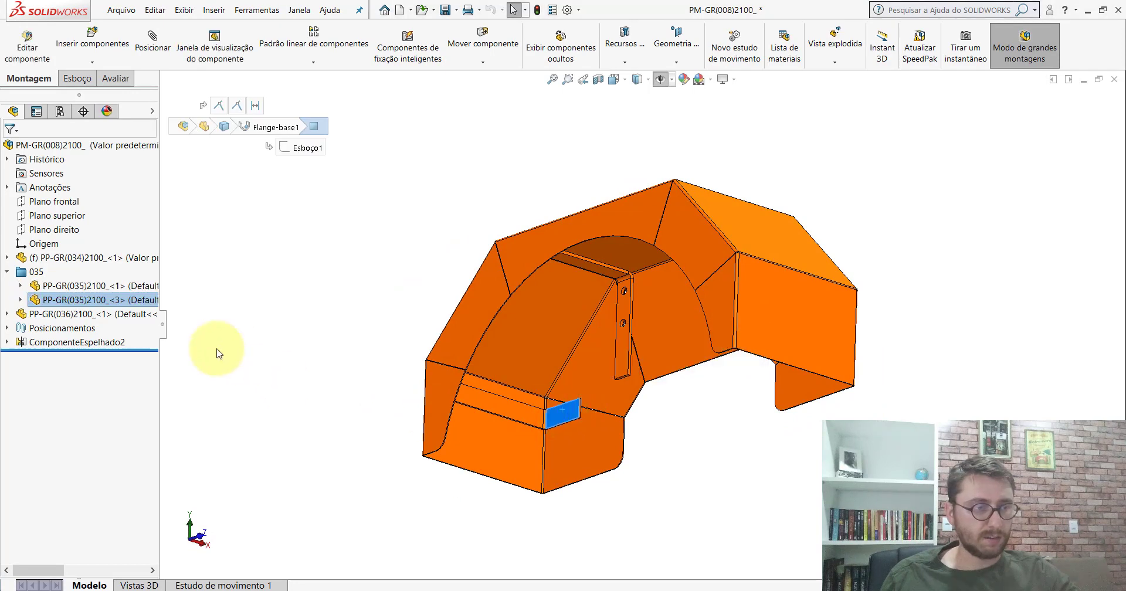
{"action": "mouse_move", "coordinate": [426, 378]}
{"action": "middle_mouse_down"}
{"action": "mouse_move", "coordinate": [656, 332]}
{"action": "mouse_move", "coordinate": [530, 334]}
{"action": "middle_mouse_up"}
{"action": "left_click", "coordinate": [116, 302]}
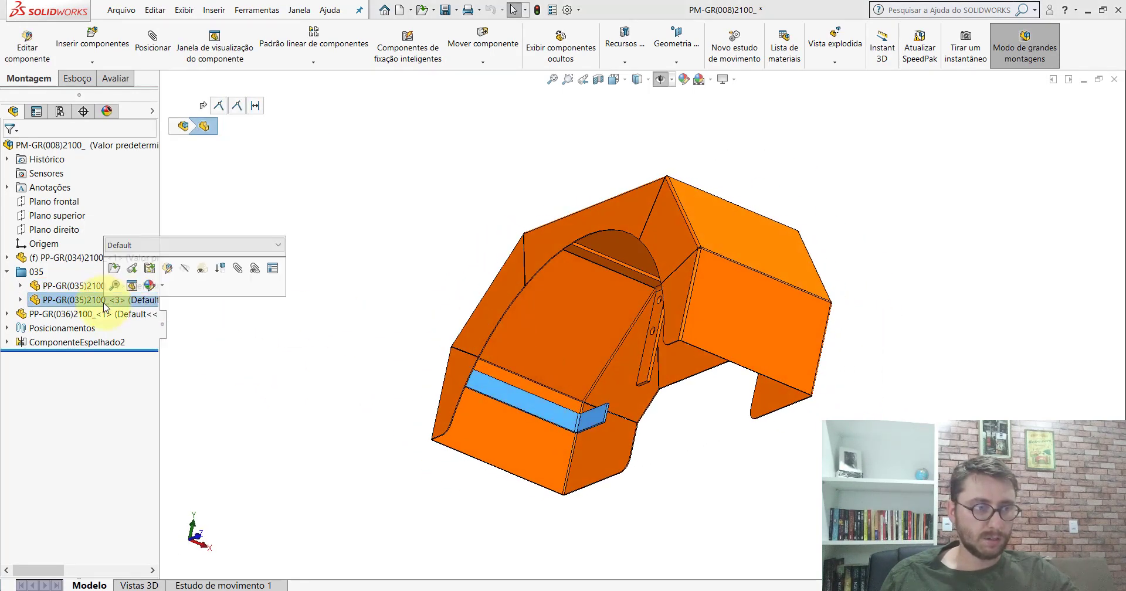
{"action": "key", "text": "Escape"}
Measure the tab's strip face (709.12 mm²) and its 98.55 mm distance to the arch edge.
{"action": "left_click", "coordinate": [123, 79]}
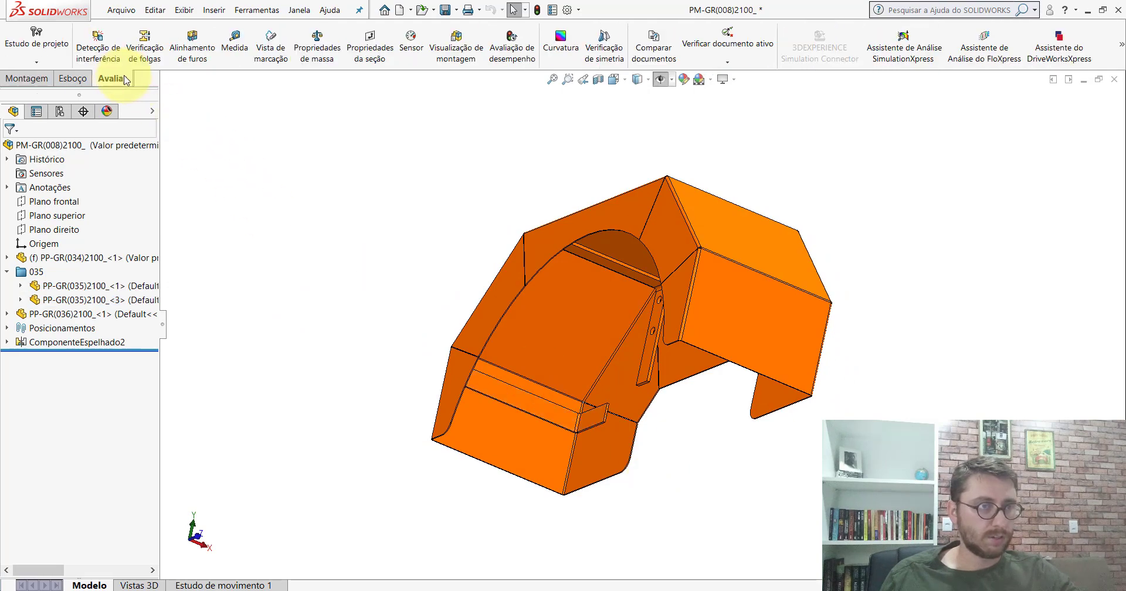
{"action": "left_click", "coordinate": [225, 49]}
{"action": "scroll", "coordinate": [573, 417], "scroll_direction": "down", "scroll_amount": 3}
{"action": "scroll", "coordinate": [628, 390], "scroll_direction": "down", "scroll_amount": 3}
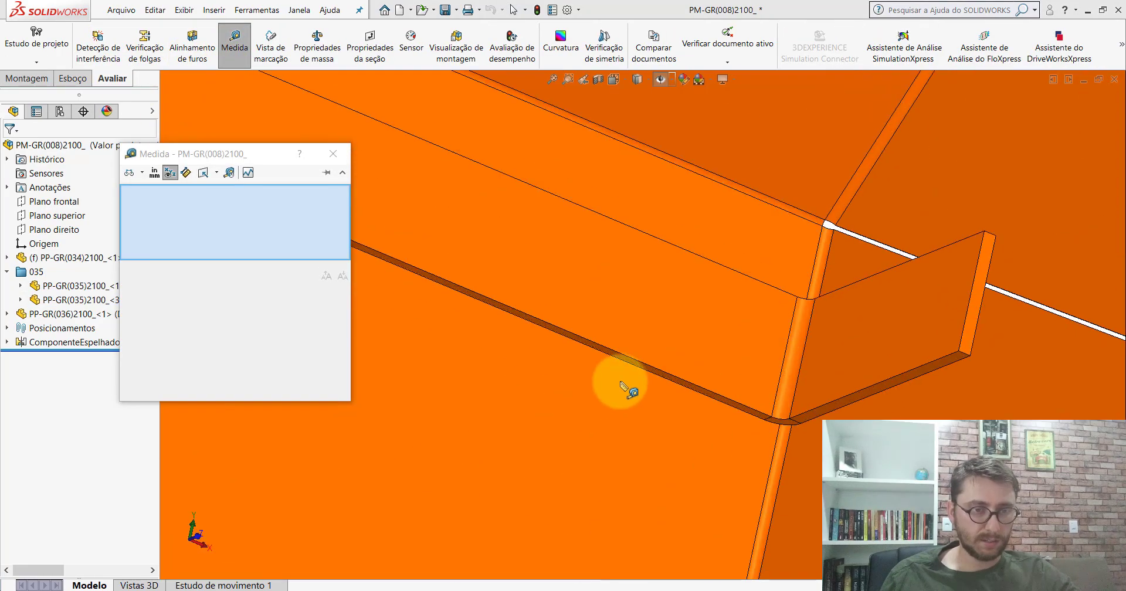
{"action": "scroll", "coordinate": [635, 345], "scroll_direction": "down", "scroll_amount": 2}
{"action": "left_click", "coordinate": [632, 339]}
{"action": "scroll", "coordinate": [628, 376], "scroll_direction": "up", "scroll_amount": 3}
{"action": "scroll", "coordinate": [596, 453], "scroll_direction": "down", "scroll_amount": 1}
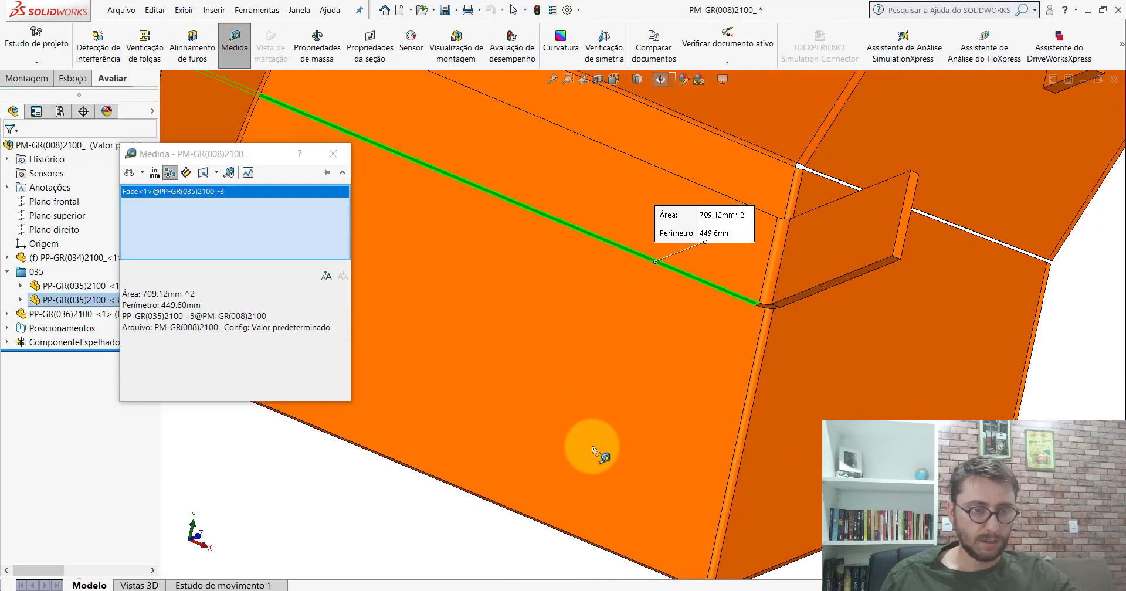
{"action": "scroll", "coordinate": [551, 503], "scroll_direction": "down", "scroll_amount": 3}
{"action": "left_click", "coordinate": [525, 503]}
{"action": "scroll", "coordinate": [536, 508], "scroll_direction": "up", "scroll_amount": 3}
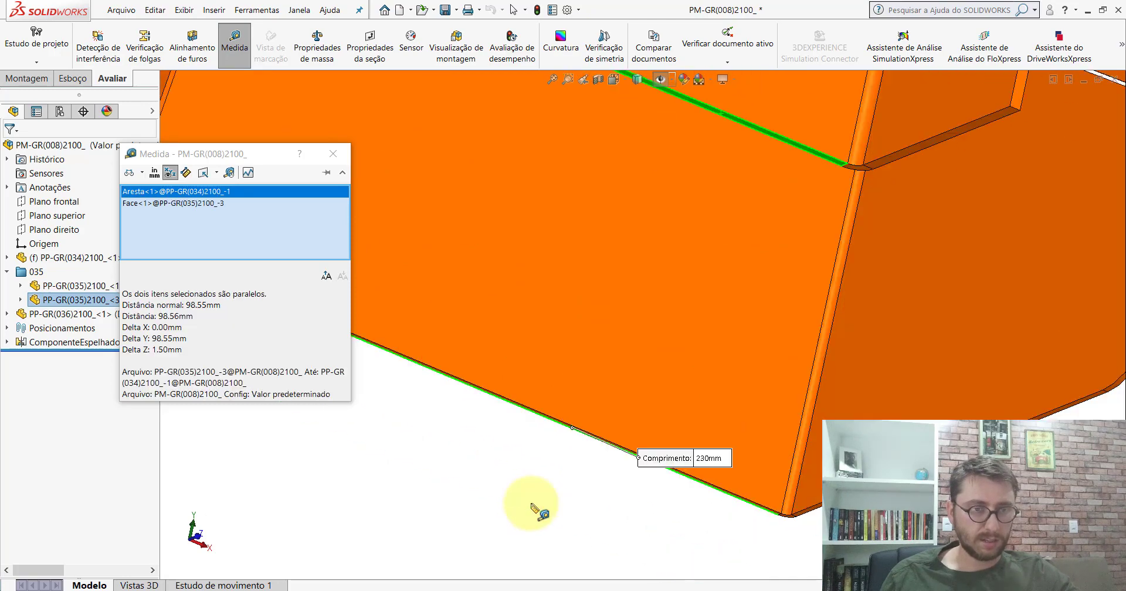
{"action": "scroll", "coordinate": [529, 503], "scroll_direction": "up", "scroll_amount": 3}
{"action": "scroll", "coordinate": [633, 298], "scroll_direction": "up", "scroll_amount": 2}
{"action": "middle_click_drag", "start_coordinate": [634, 297], "coordinate": [636, 448]}
{"action": "scroll", "coordinate": [635, 434], "scroll_direction": "down", "scroll_amount": 2}
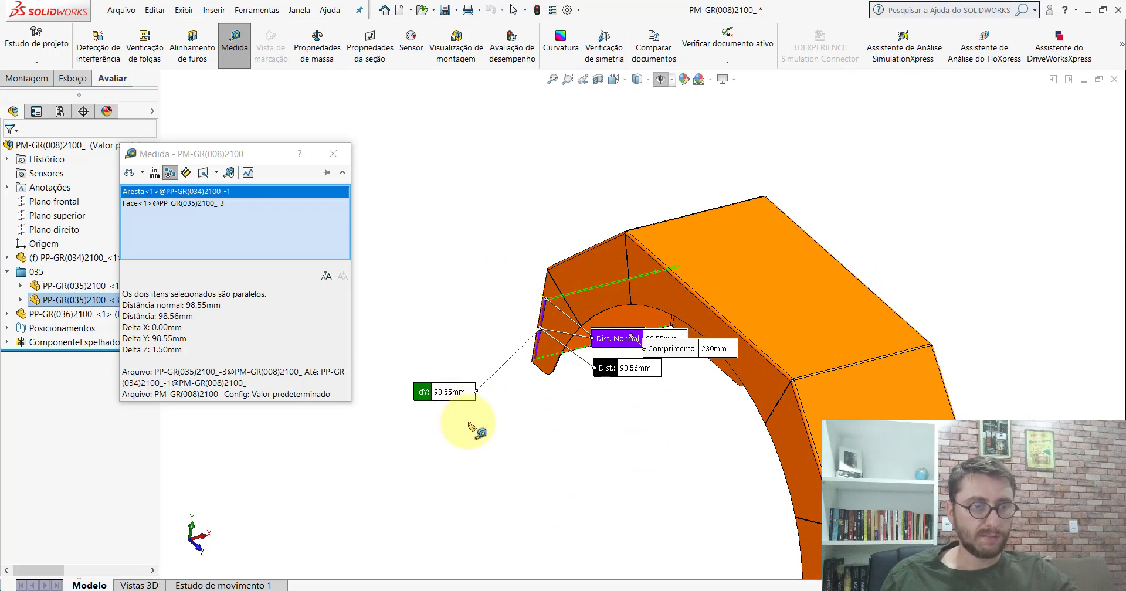
Close Measure, inspect under the arch, and return the fender to Isometric view.
{"action": "left_click", "coordinate": [332, 153]}
{"action": "scroll", "coordinate": [622, 333], "scroll_direction": "down", "scroll_amount": 3}
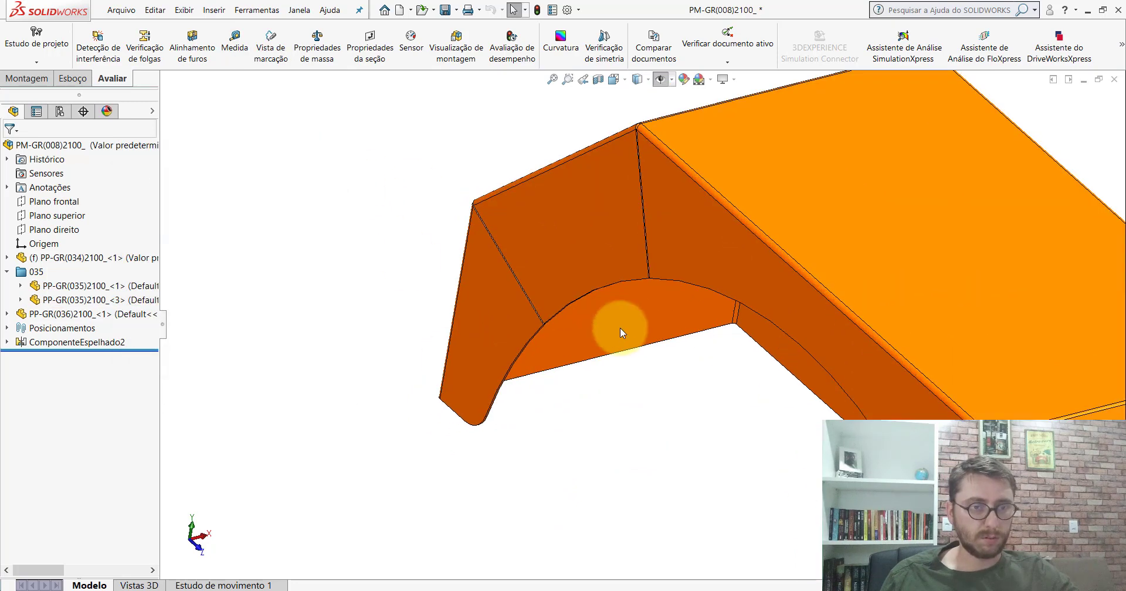
{"action": "mouse_move", "coordinate": [622, 333]}
{"action": "middle_mouse_down"}
{"action": "mouse_move", "coordinate": [604, 131]}
{"action": "mouse_move", "coordinate": [658, 246]}
{"action": "mouse_move", "coordinate": [608, 196]}
{"action": "mouse_move", "coordinate": [632, 122]}
{"action": "mouse_move", "coordinate": [650, 113]}
{"action": "mouse_move", "coordinate": [658, 233]}
{"action": "mouse_move", "coordinate": [696, 163]}
{"action": "middle_mouse_up"}
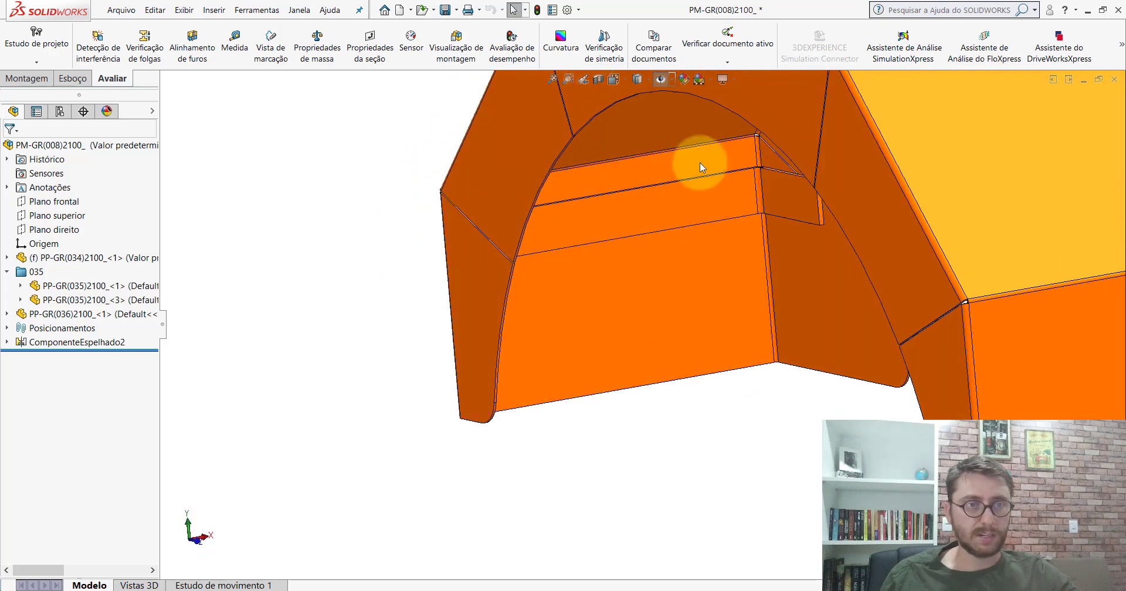
{"action": "left_click", "coordinate": [622, 80]}
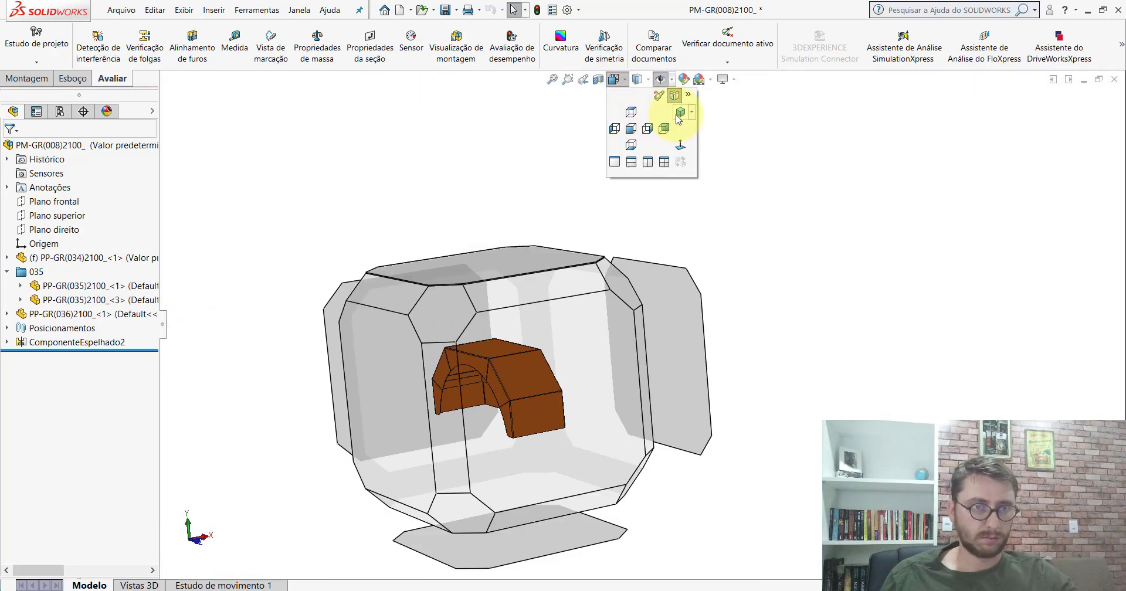
{"action": "left_click", "coordinate": [678, 117]}
{"action": "mouse_move", "coordinate": [654, 307]}
{"action": "middle_mouse_down"}
{"action": "mouse_move", "coordinate": [508, 239]}
{"action": "mouse_move", "coordinate": [513, 279]}
{"action": "middle_mouse_up"}
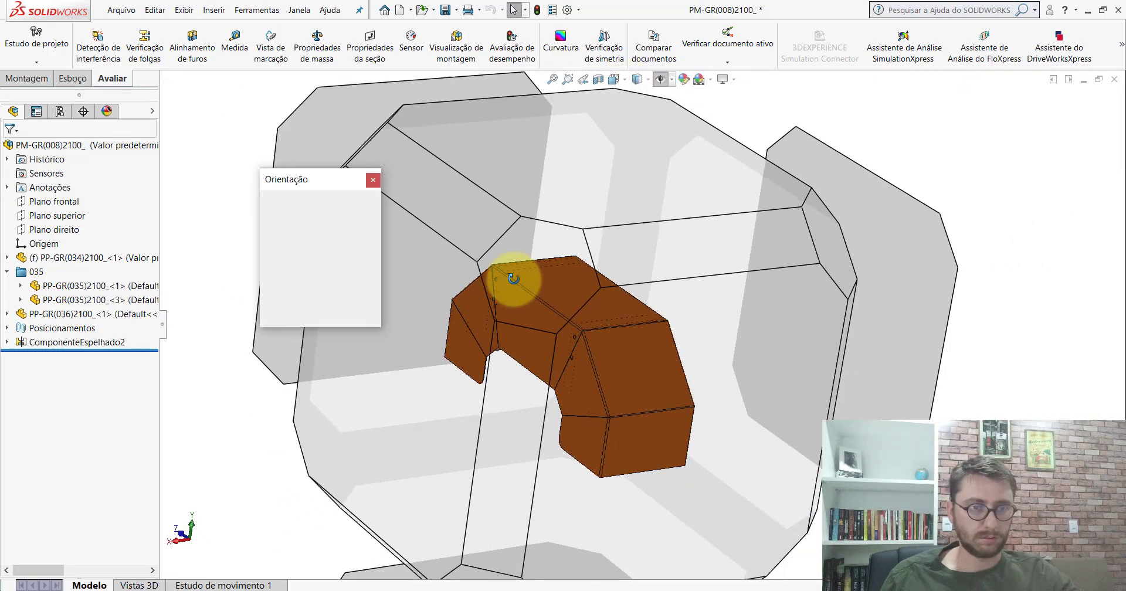
{"action": "left_click", "coordinate": [465, 347]}
{"action": "mouse_move", "coordinate": [583, 586]}
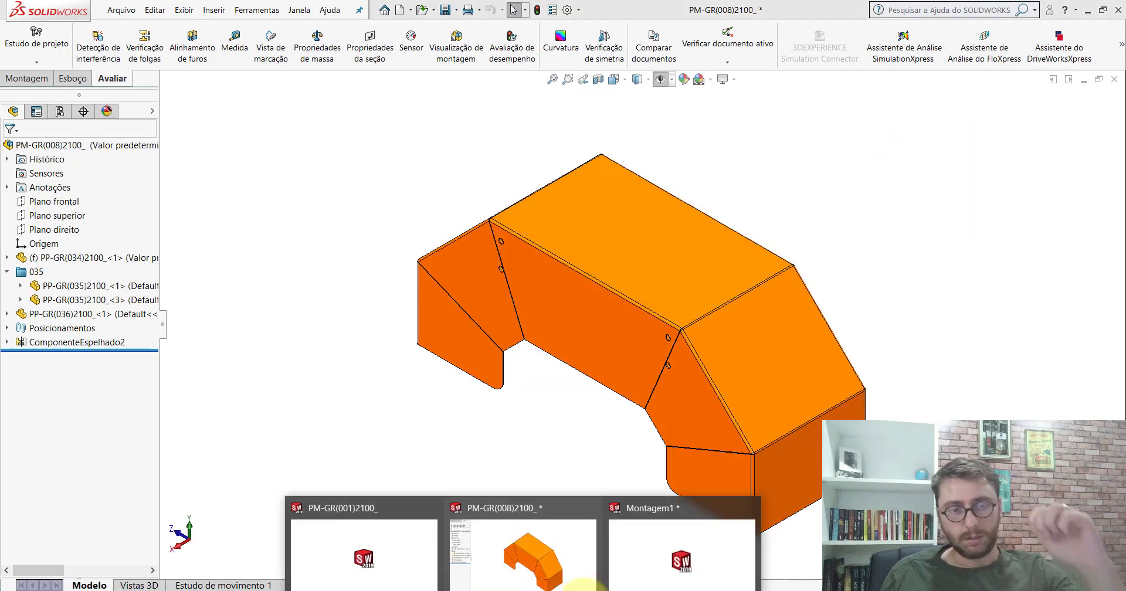
Insert the PP-GR(035)2100 bracket part into Montagem1 as a second component.
{"action": "key", "text": "ctrl+Tab"}
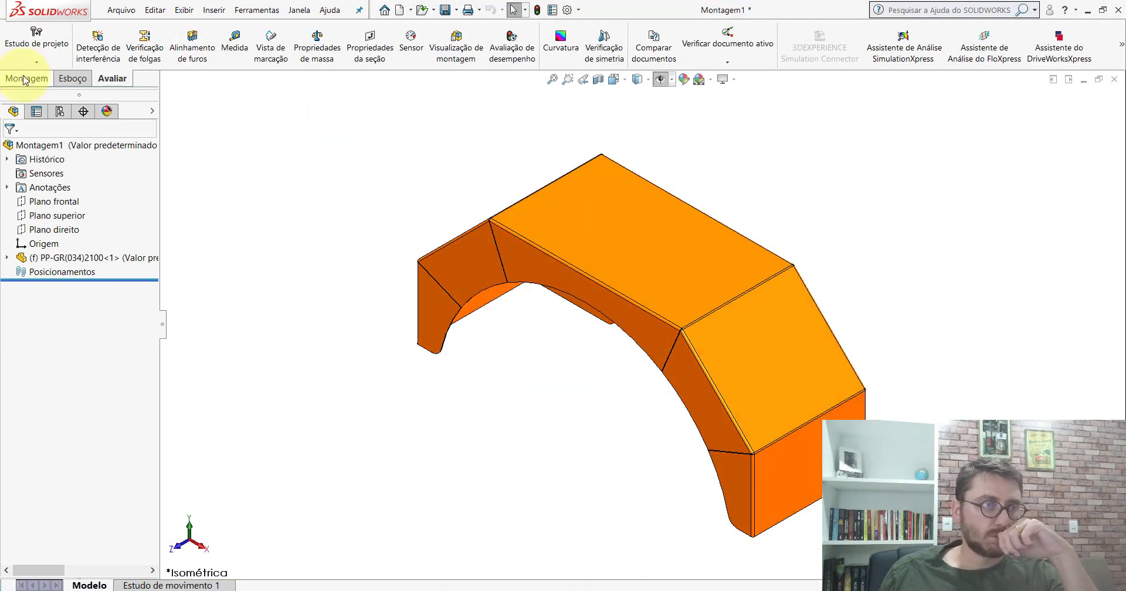
{"action": "left_click", "coordinate": [25, 79]}
{"action": "left_click", "coordinate": [92, 41]}
{"action": "left_click", "coordinate": [70, 402]}
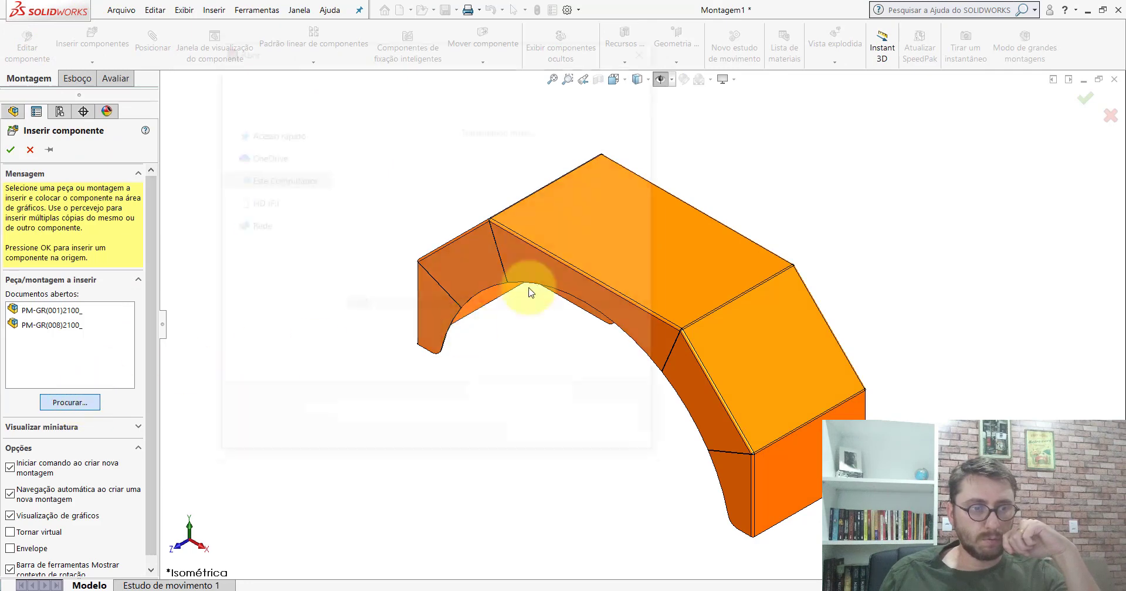
{"action": "left_click", "coordinate": [591, 401]}
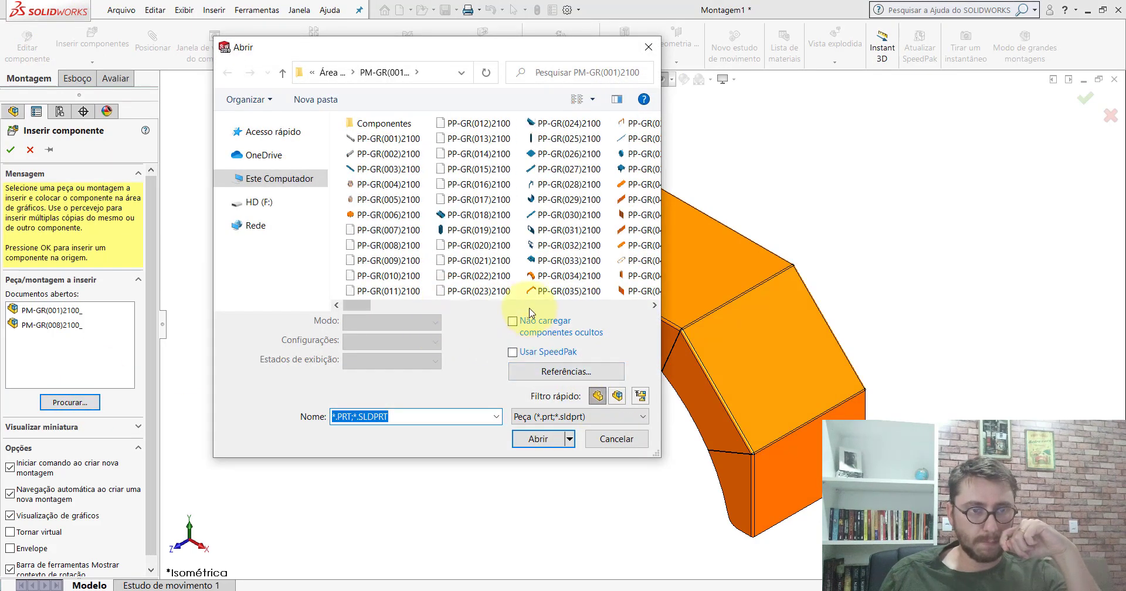
{"action": "double_click", "coordinate": [577, 291]}
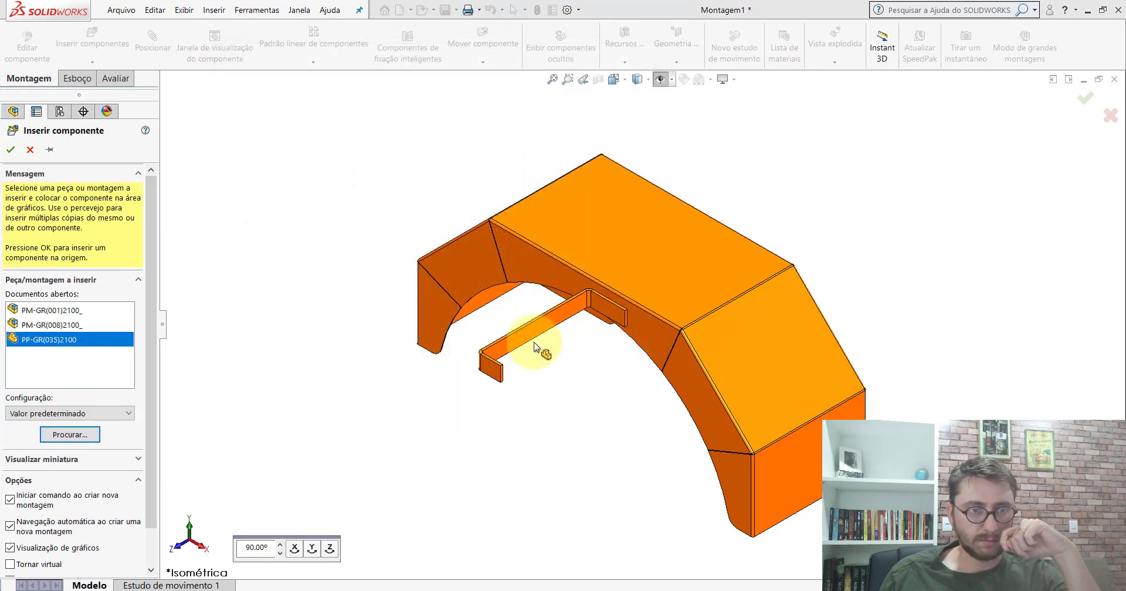
{"action": "left_click", "coordinate": [501, 270]}
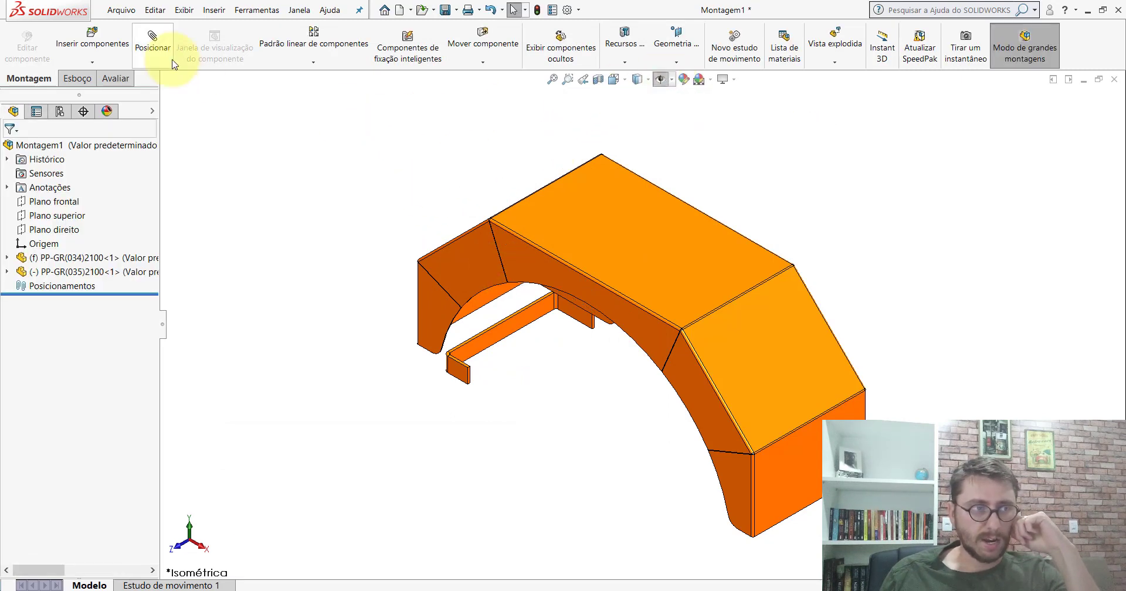
{"action": "left_click", "coordinate": [152, 41]}
{"action": "mouse_move", "coordinate": [520, 327]}
{"action": "middle_mouse_down"}
{"action": "mouse_move", "coordinate": [495, 251]}
{"action": "mouse_move", "coordinate": [526, 351]}
{"action": "mouse_move", "coordinate": [679, 289]}
{"action": "mouse_move", "coordinate": [535, 418]}
{"action": "middle_mouse_up"}
Mate the bracket face coincident with the PP-GR(034)2100 arch face (Coincidente1).
{"action": "left_click", "coordinate": [526, 352]}
{"action": "scroll", "coordinate": [528, 422], "scroll_direction": "down", "scroll_amount": 3}
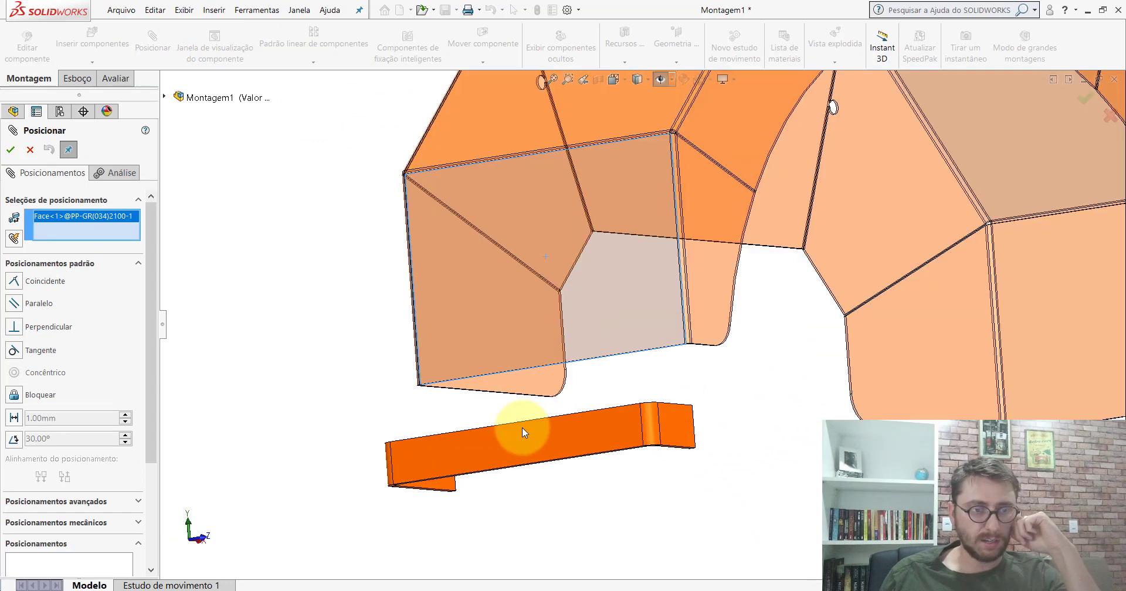
{"action": "left_click", "coordinate": [522, 426]}
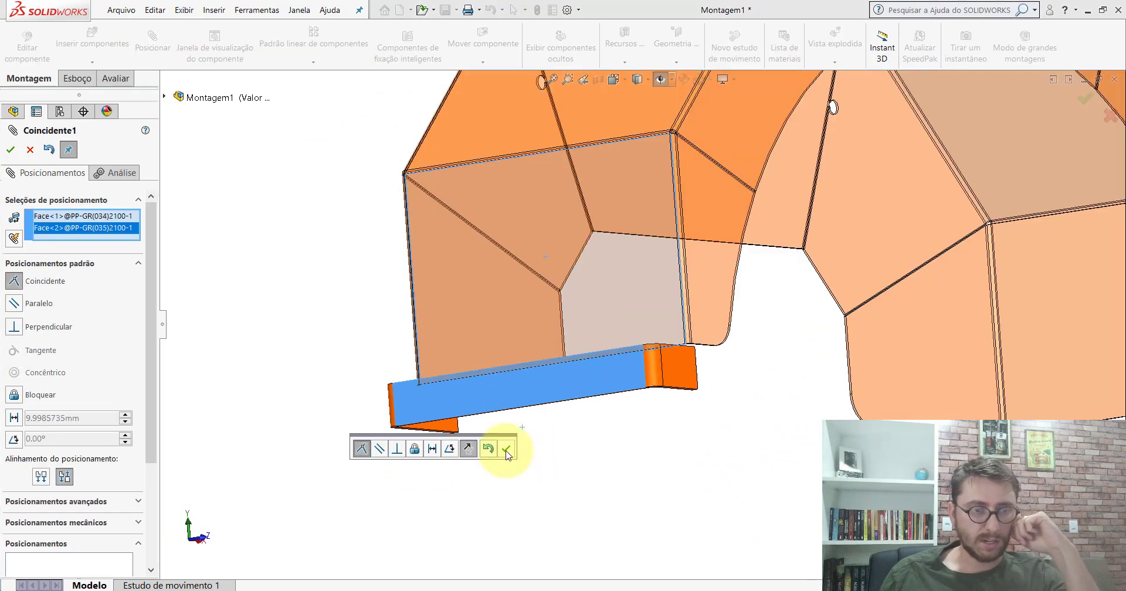
{"action": "left_click", "coordinate": [506, 449]}
{"action": "middle_click_drag", "start_coordinate": [520, 365], "coordinate": [420, 297]}
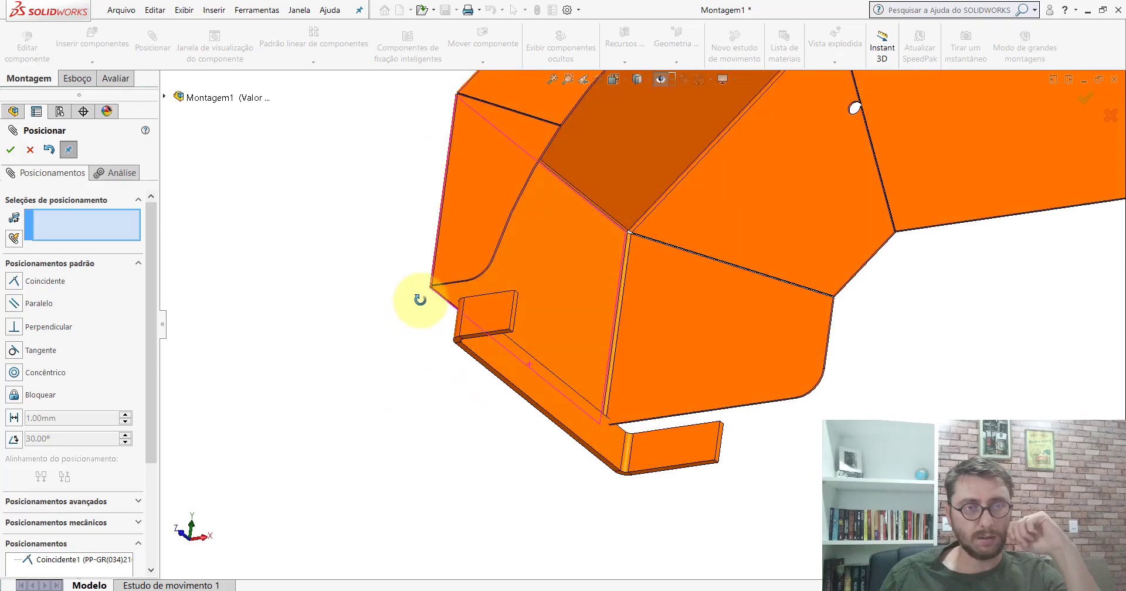
Turn on plane display, close the mate tool, and select the bracket's face.
{"action": "left_click", "coordinate": [671, 81]}
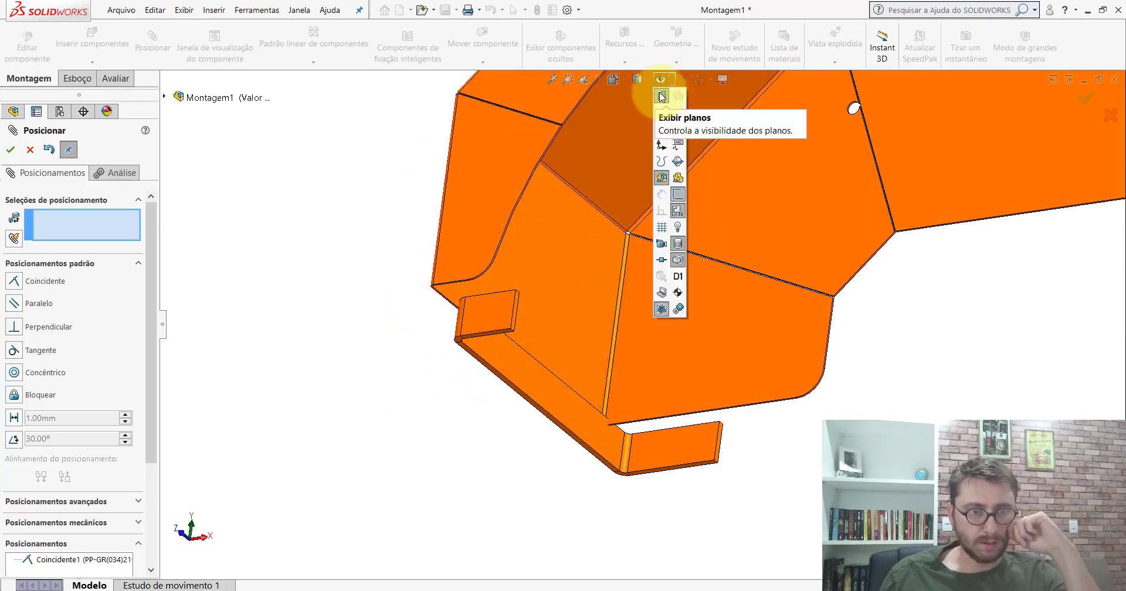
{"action": "left_click", "coordinate": [662, 96]}
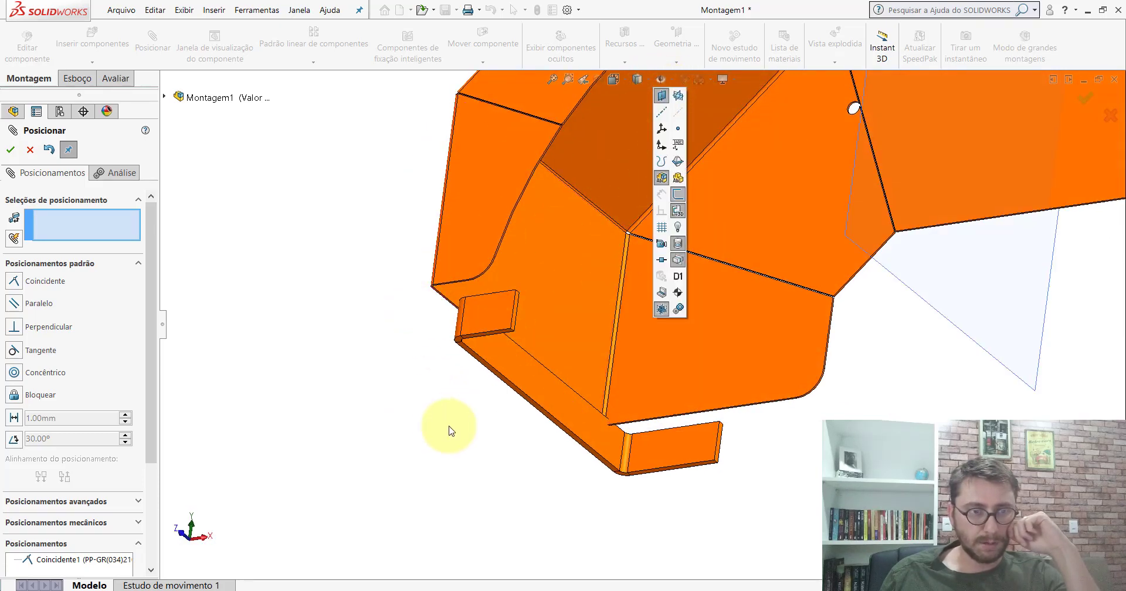
{"action": "left_click", "coordinate": [29, 150]}
{"action": "left_click", "coordinate": [531, 378]}
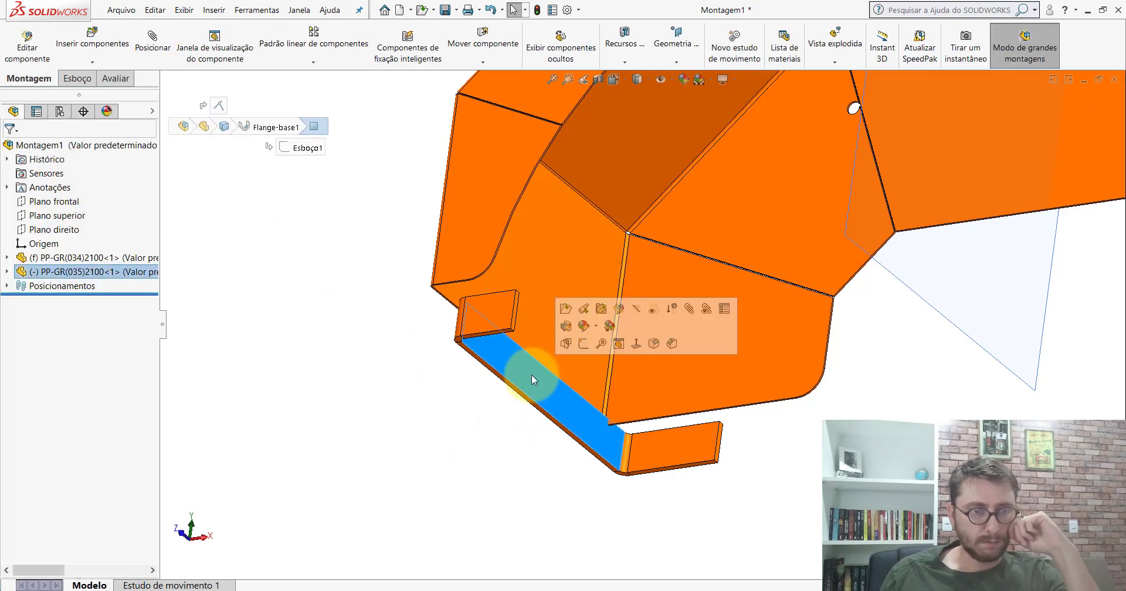
Show the PP-GR(035)2100 part's Plano frontal, then close the part back to Montagem1.
{"action": "left_click", "coordinate": [566, 308]}
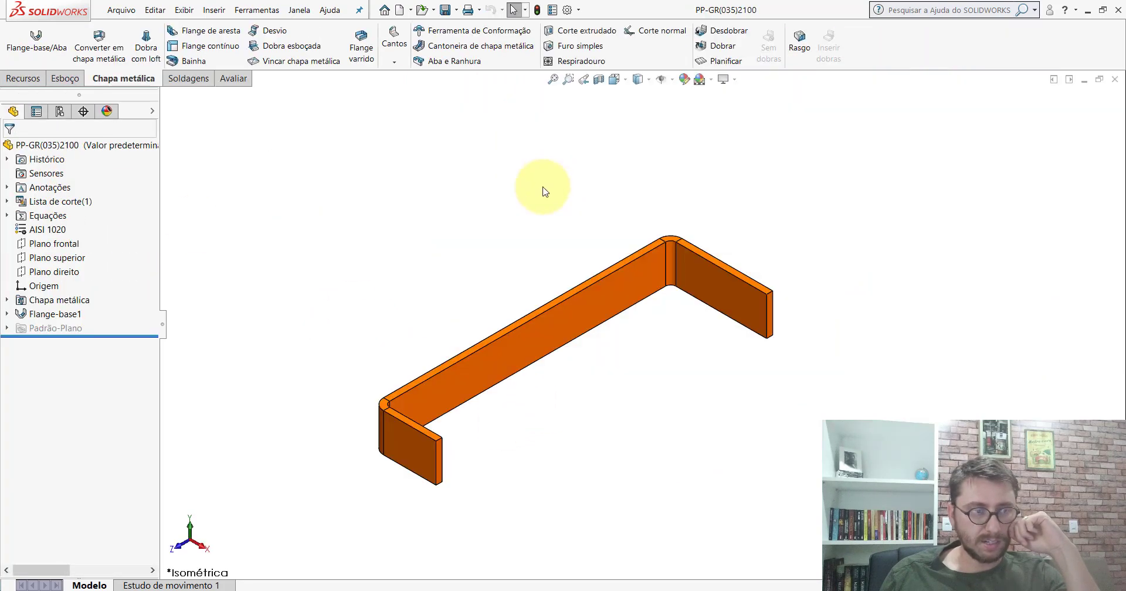
{"action": "left_click", "coordinate": [53, 249]}
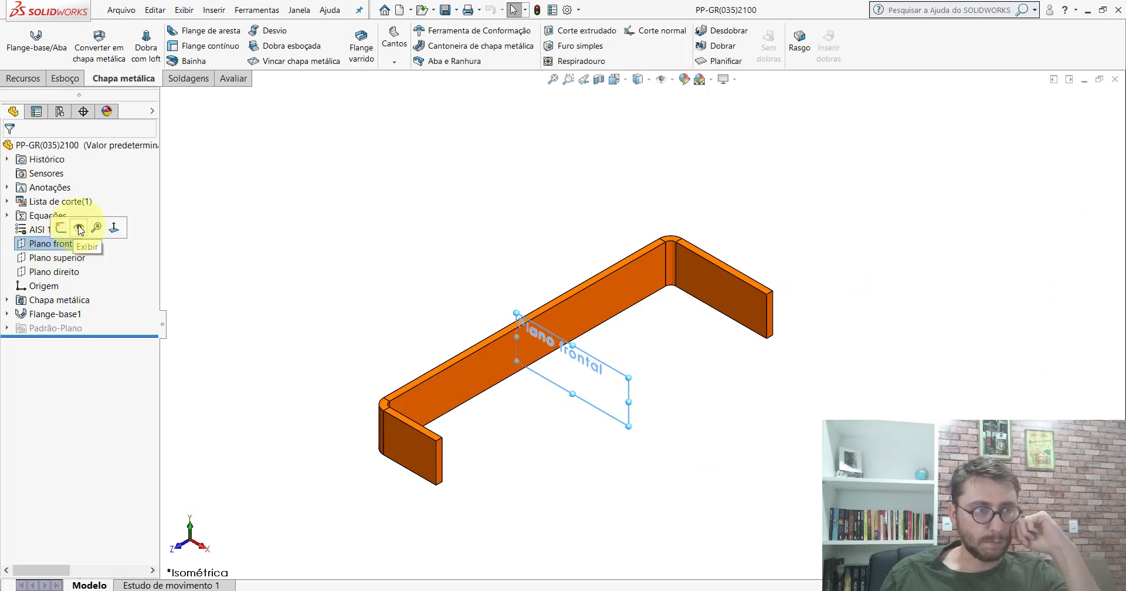
{"action": "left_click", "coordinate": [80, 229]}
{"action": "left_click", "coordinate": [375, 243]}
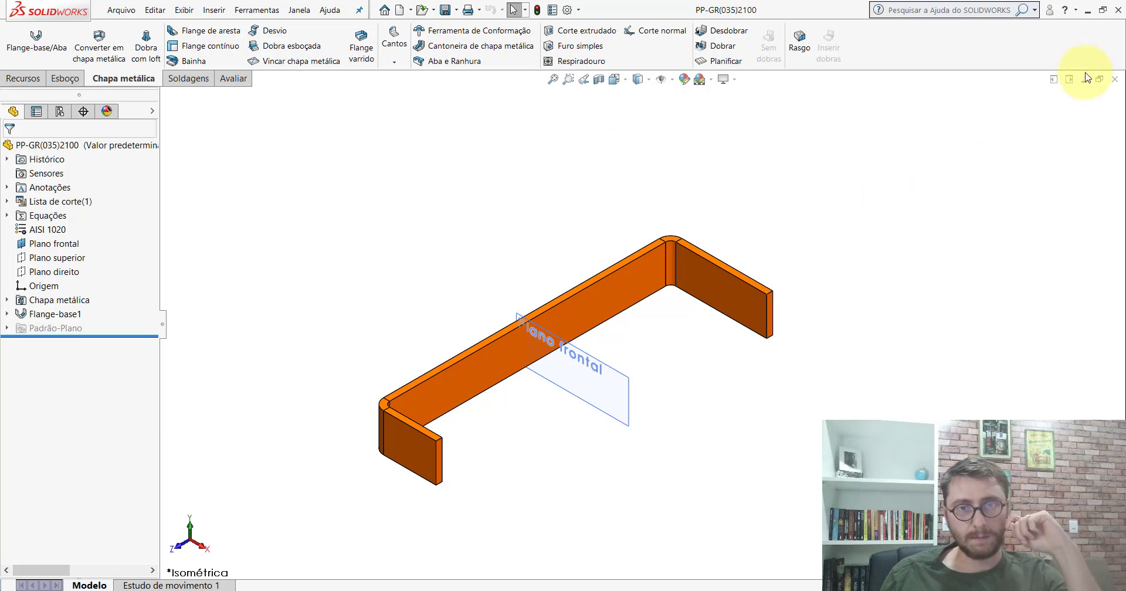
{"action": "left_click", "coordinate": [1108, 85]}
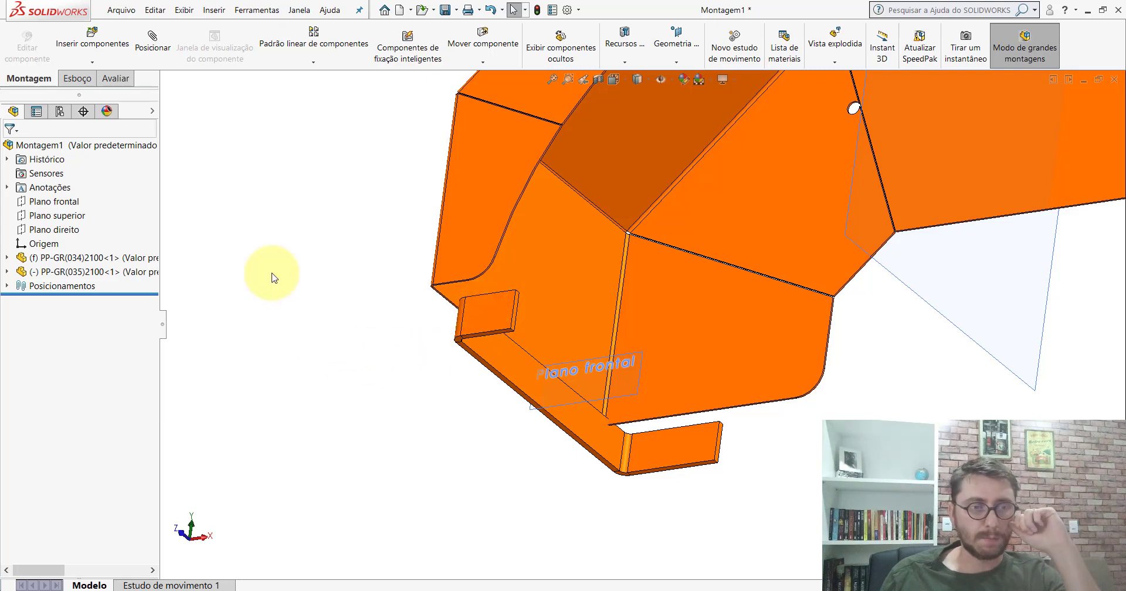
Add a Symmetric mate centring the PP-GR(035)2100 front plane between both PP-GR(034)2100 side faces.
{"action": "left_click", "coordinate": [168, 42]}
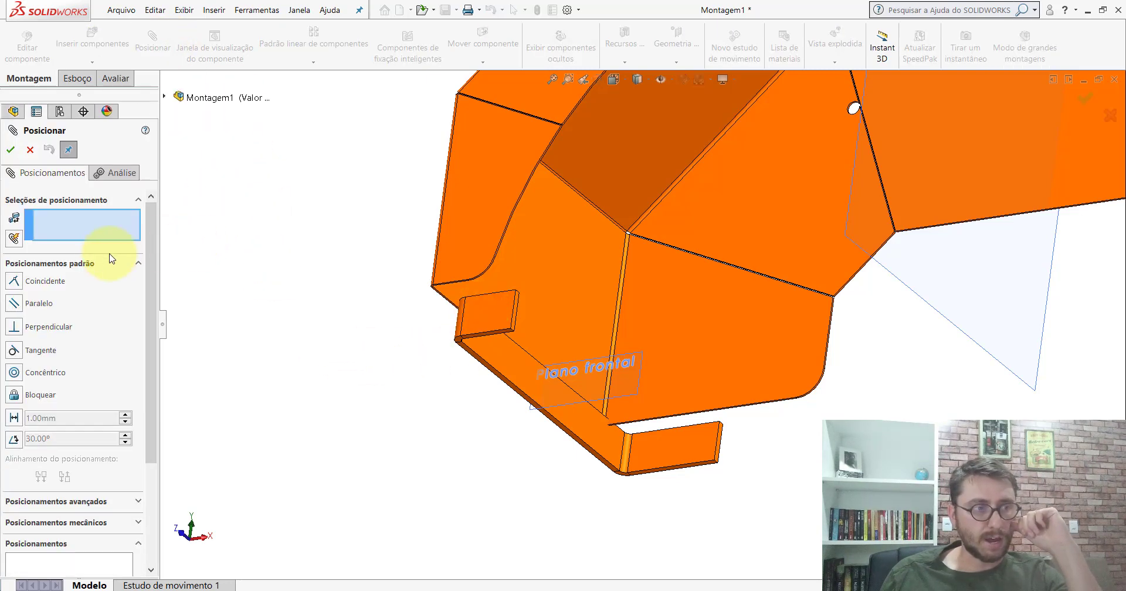
{"action": "left_click", "coordinate": [91, 263]}
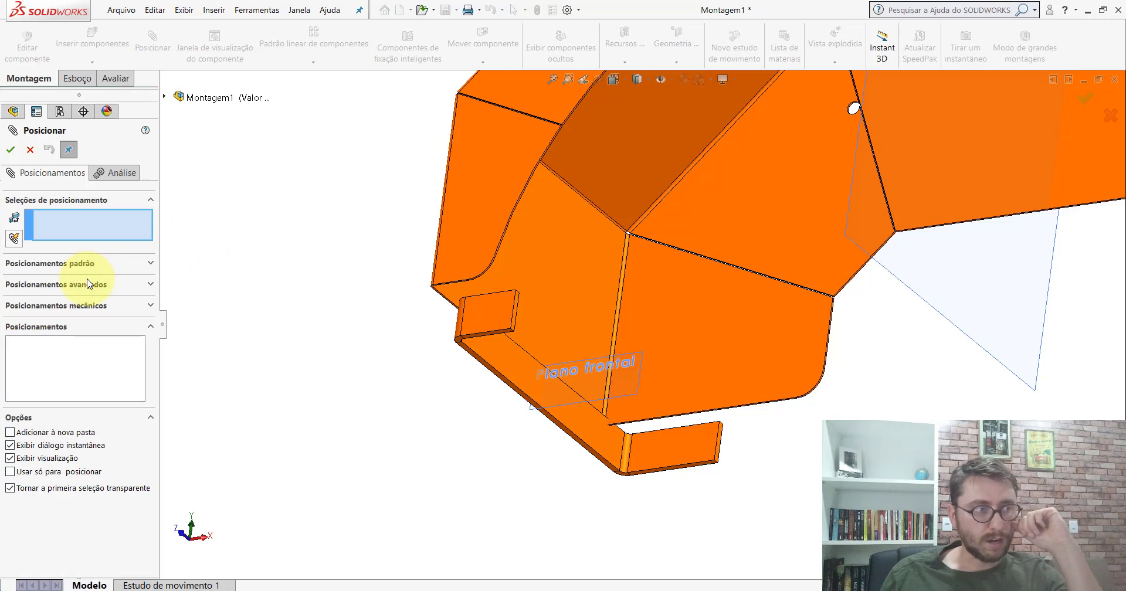
{"action": "left_click", "coordinate": [87, 284]}
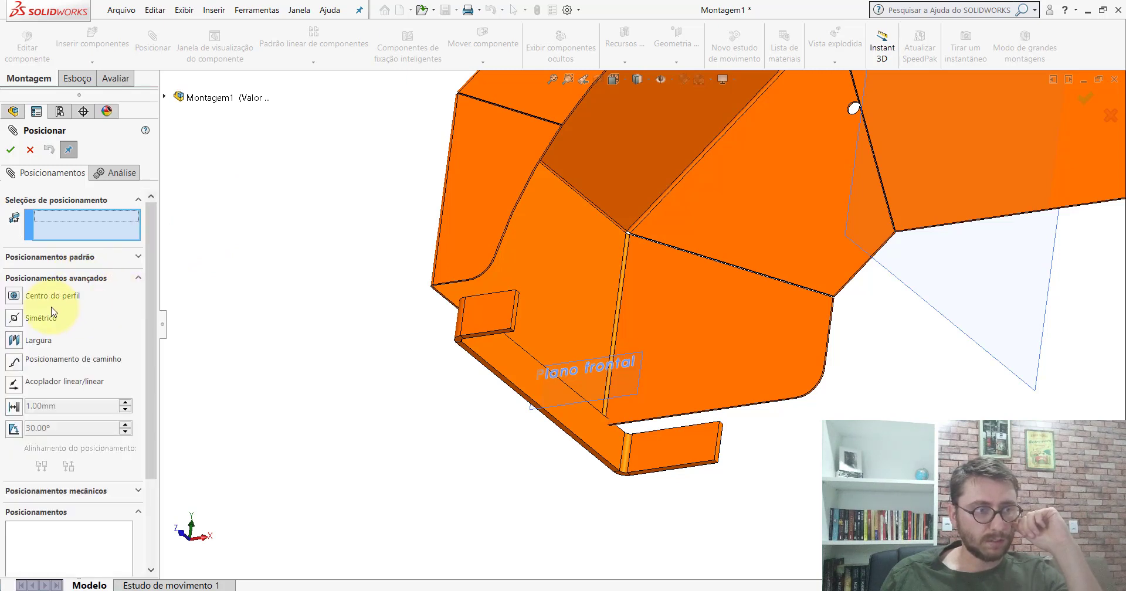
{"action": "left_click", "coordinate": [14, 317]}
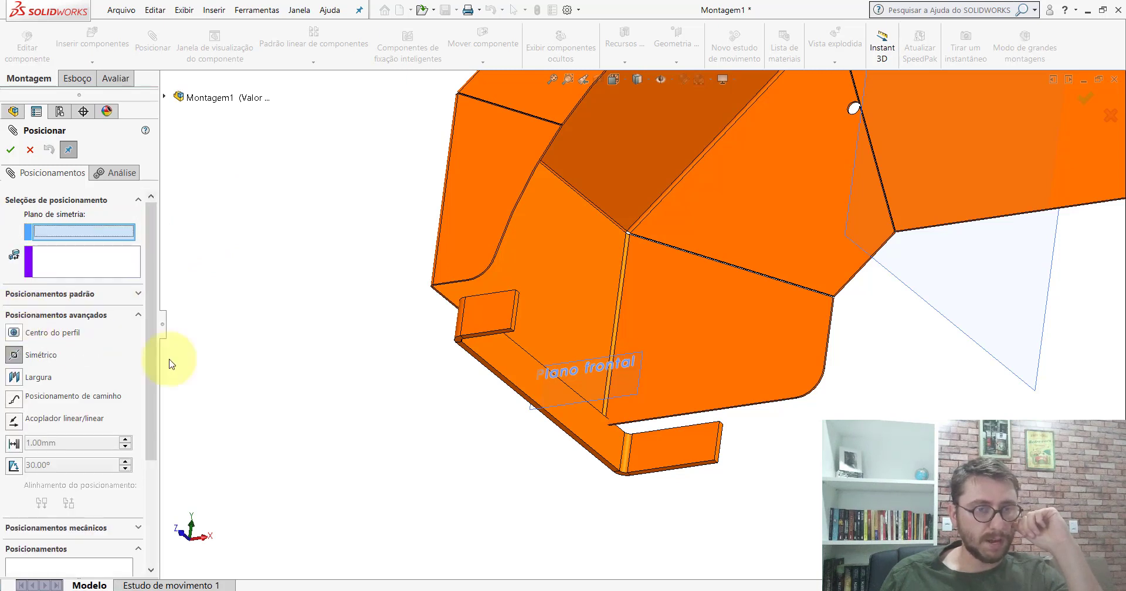
{"action": "left_click", "coordinate": [595, 365]}
{"action": "scroll", "coordinate": [856, 377], "scroll_direction": "up", "scroll_amount": 2}
{"action": "middle_click_drag", "start_coordinate": [857, 377], "coordinate": [452, 248], "text": "ctrl"}
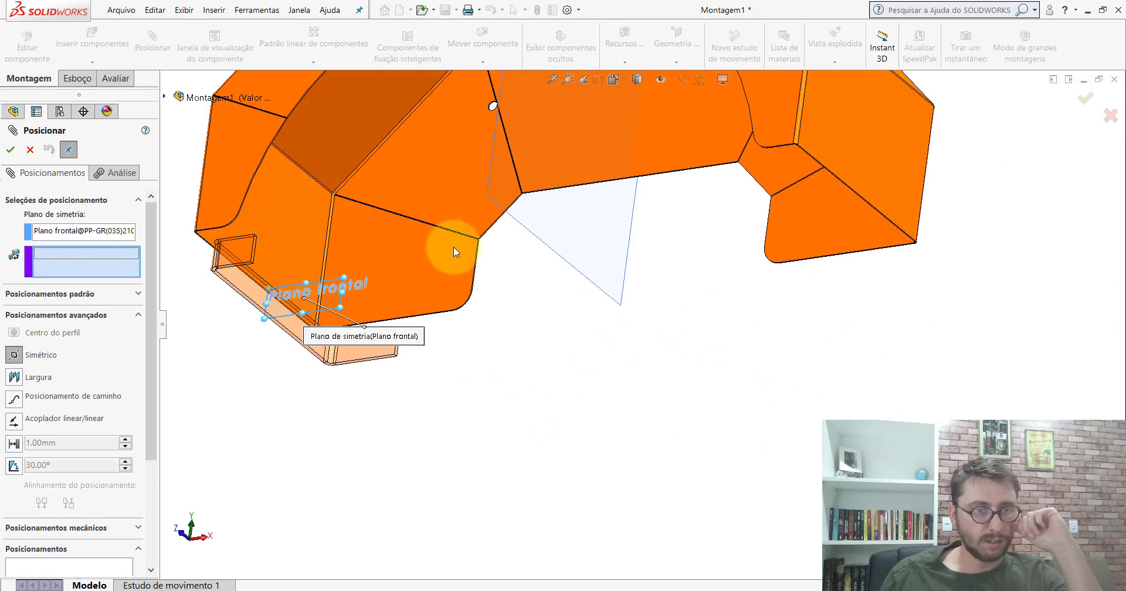
{"action": "left_click", "coordinate": [387, 232]}
{"action": "middle_click_drag", "start_coordinate": [352, 214], "coordinate": [382, 178]}
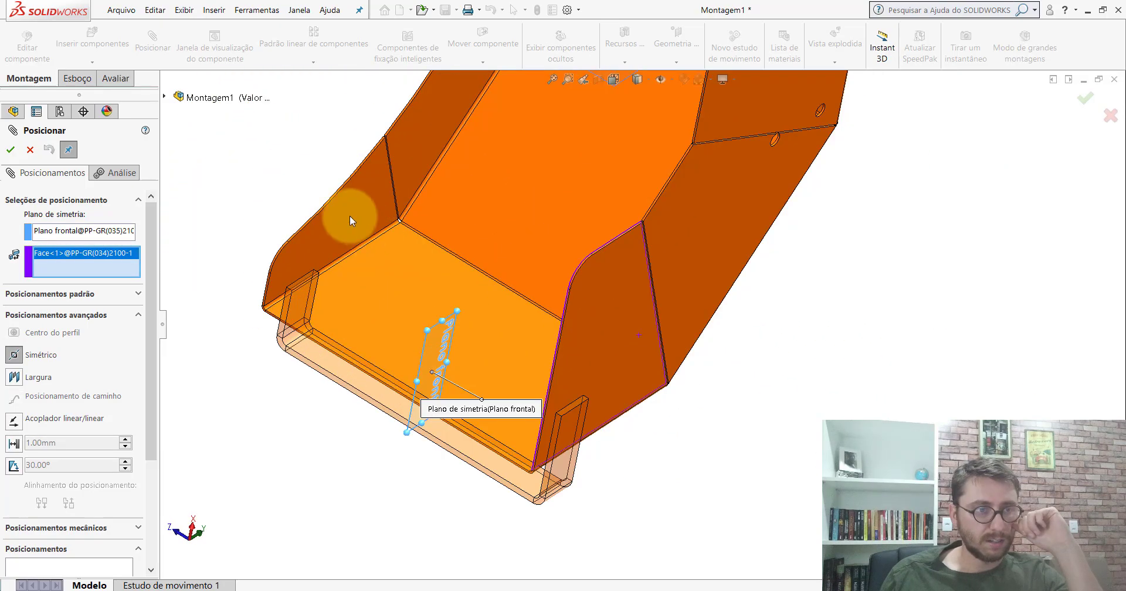
{"action": "left_click", "coordinate": [349, 216]}
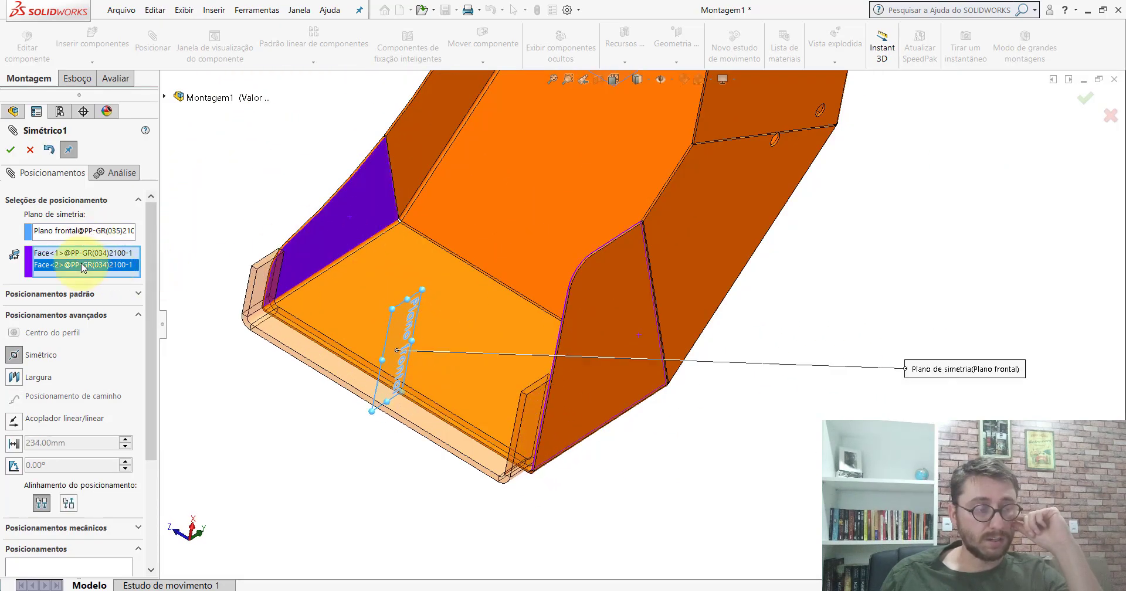
{"action": "left_click", "coordinate": [10, 150]}
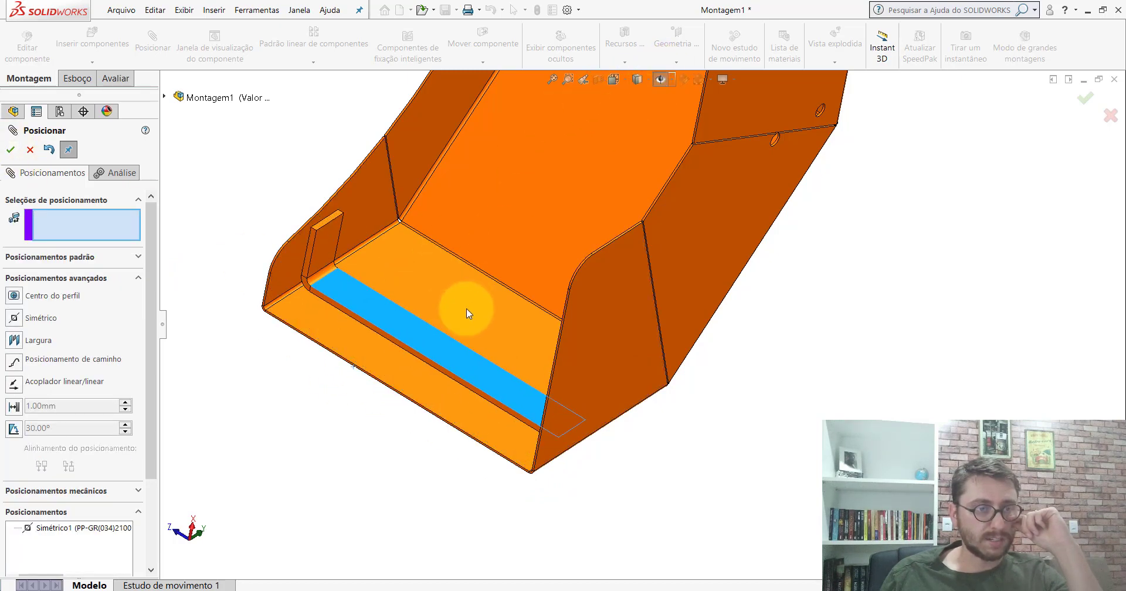
Select the bracket's thin edge face and the fender's parallel edge face.
{"action": "scroll", "coordinate": [491, 316], "scroll_direction": "down", "scroll_amount": 5}
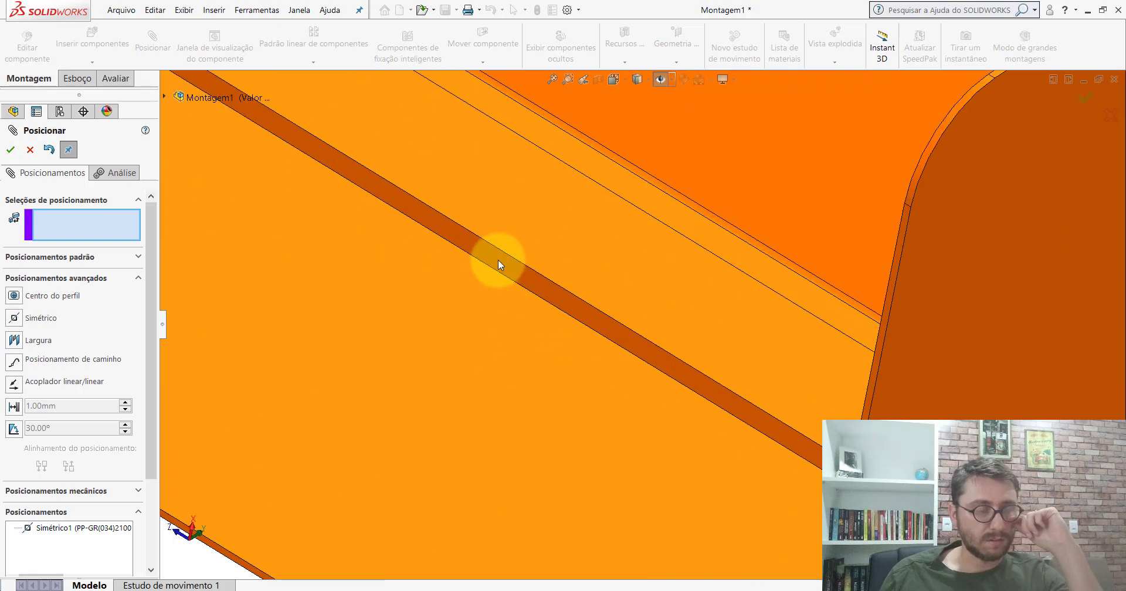
{"action": "left_click", "coordinate": [497, 259]}
{"action": "scroll", "coordinate": [533, 312], "scroll_direction": "up", "scroll_amount": 10}
{"action": "scroll", "coordinate": [473, 358], "scroll_direction": "down", "scroll_amount": 10}
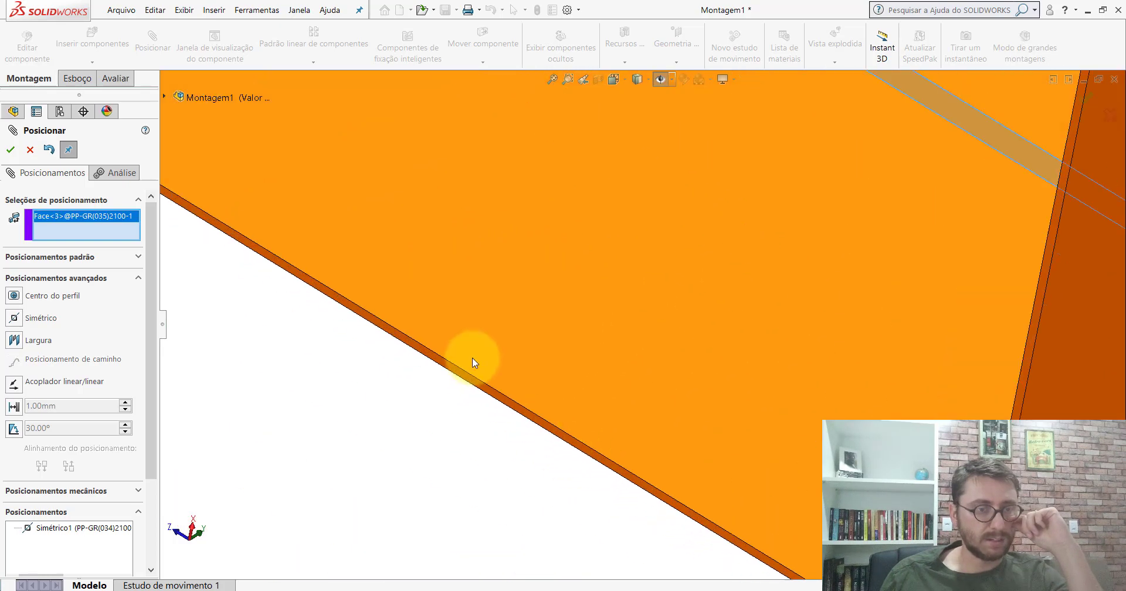
{"action": "left_click", "coordinate": [424, 341]}
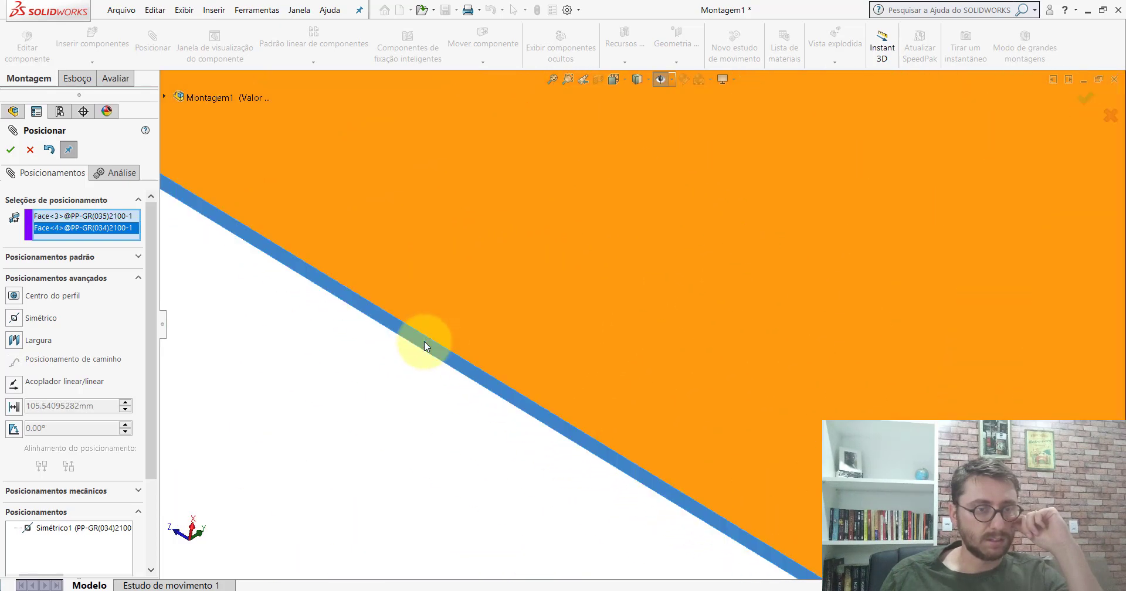
Apply a 98.55 mm Distance mate between those faces and close the Mate panel.
{"action": "left_click", "coordinate": [55, 258]}
{"action": "left_click", "coordinate": [23, 415]}
{"action": "type", "text": "98.55"}
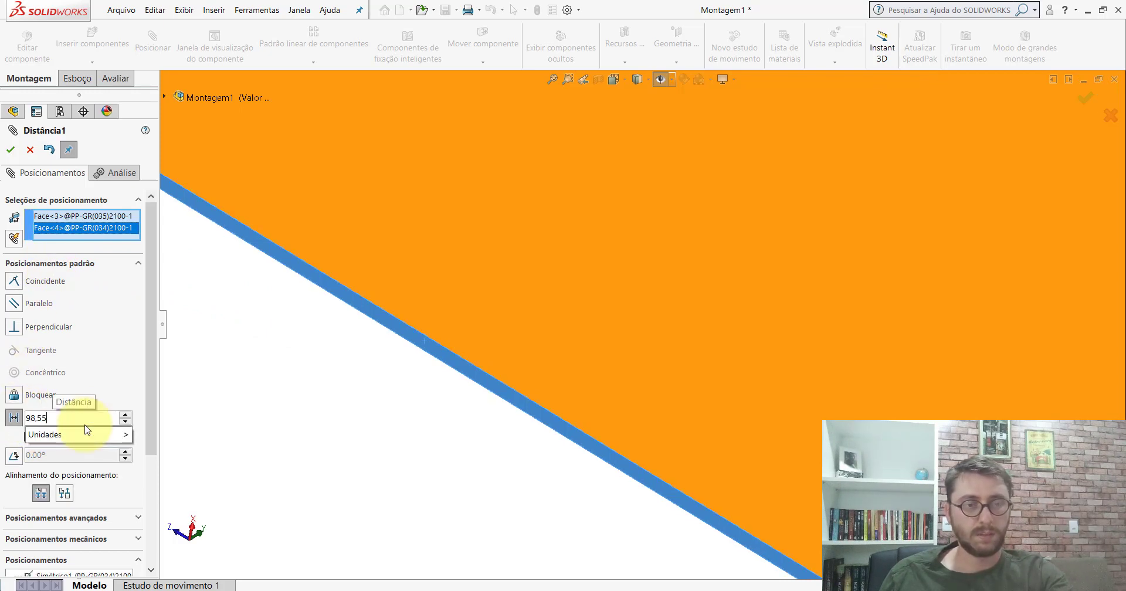
{"action": "key", "text": "Return"}
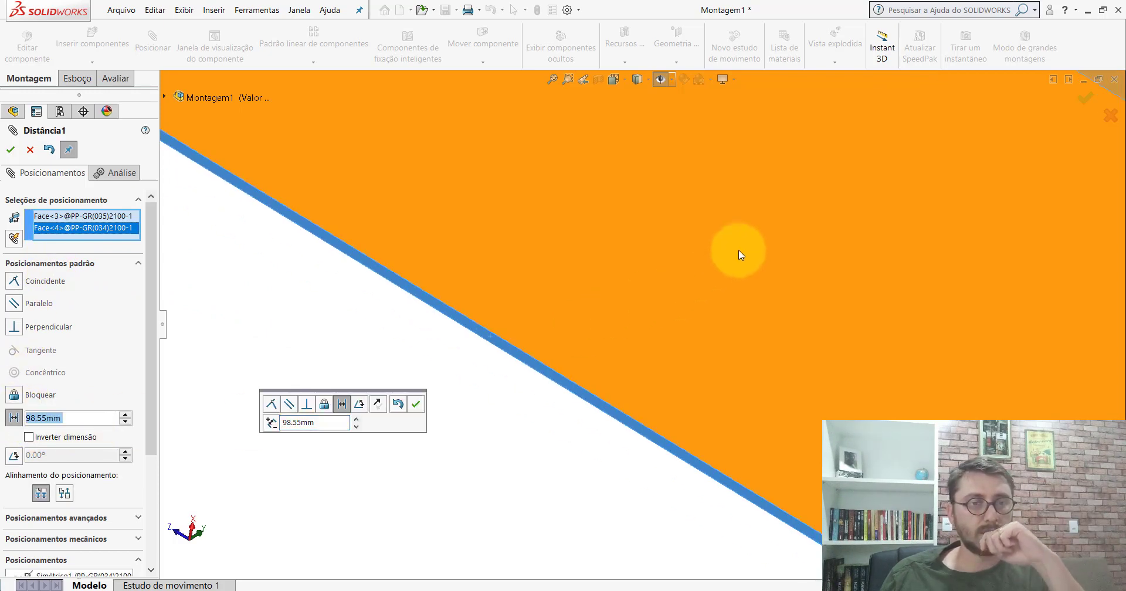
{"action": "scroll", "coordinate": [734, 252], "scroll_direction": "up", "scroll_amount": 3}
{"action": "scroll", "coordinate": [789, 245], "scroll_direction": "up", "scroll_amount": 3}
{"action": "left_click", "coordinate": [426, 402]}
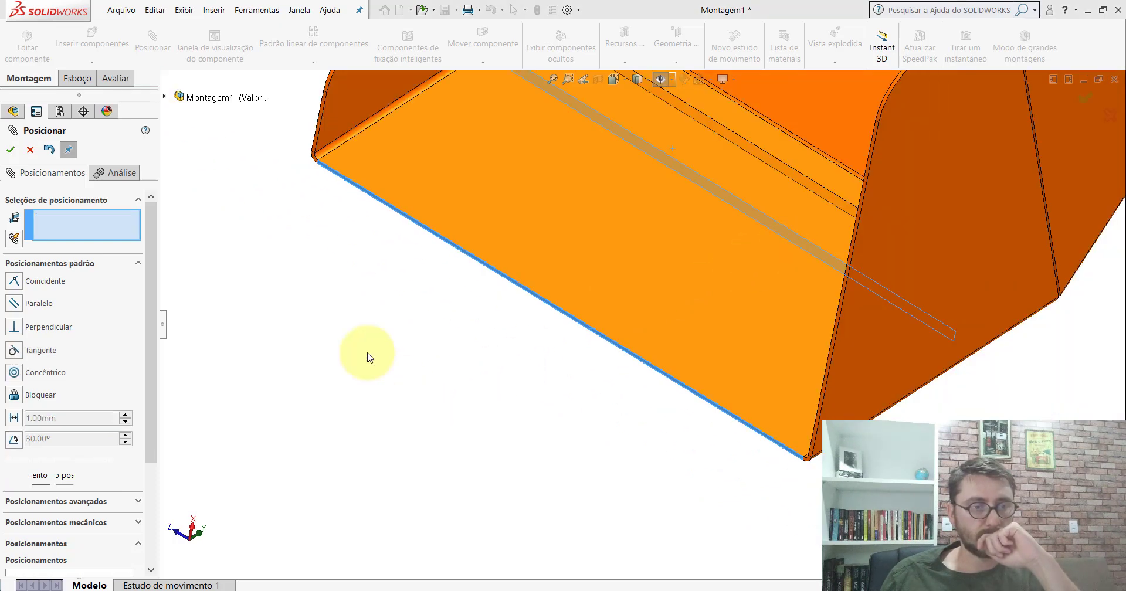
{"action": "left_click", "coordinate": [11, 150]}
{"action": "middle_click_drag", "start_coordinate": [638, 244], "coordinate": [703, 255]}
{"action": "scroll", "coordinate": [703, 256], "scroll_direction": "up", "scroll_amount": 2}
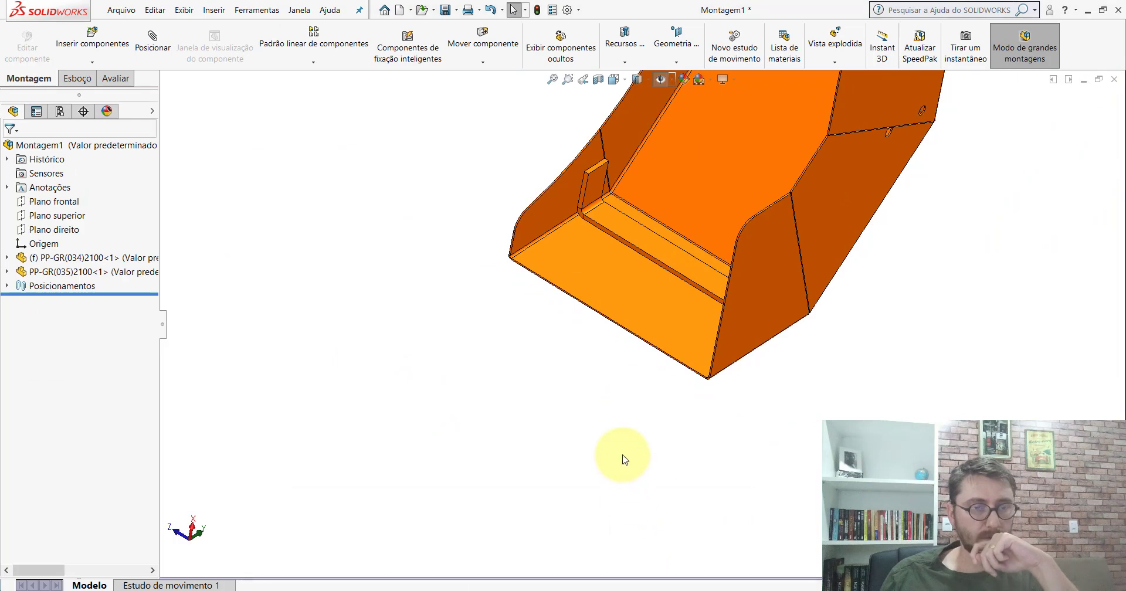
In PM-GR(008)2100_, measure 98.55 mm between the bracket's thin face and the fender face.
{"action": "left_click", "coordinate": [513, 542]}
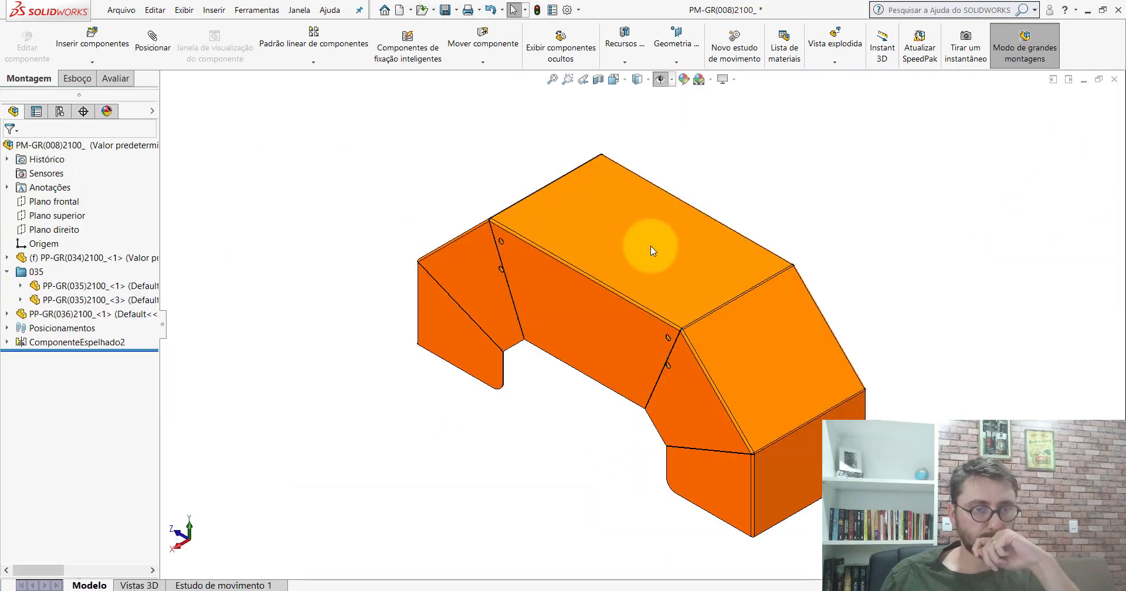
{"action": "mouse_move", "coordinate": [570, 306]}
{"action": "middle_mouse_down"}
{"action": "mouse_move", "coordinate": [565, 95]}
{"action": "mouse_move", "coordinate": [447, 200]}
{"action": "middle_mouse_up"}
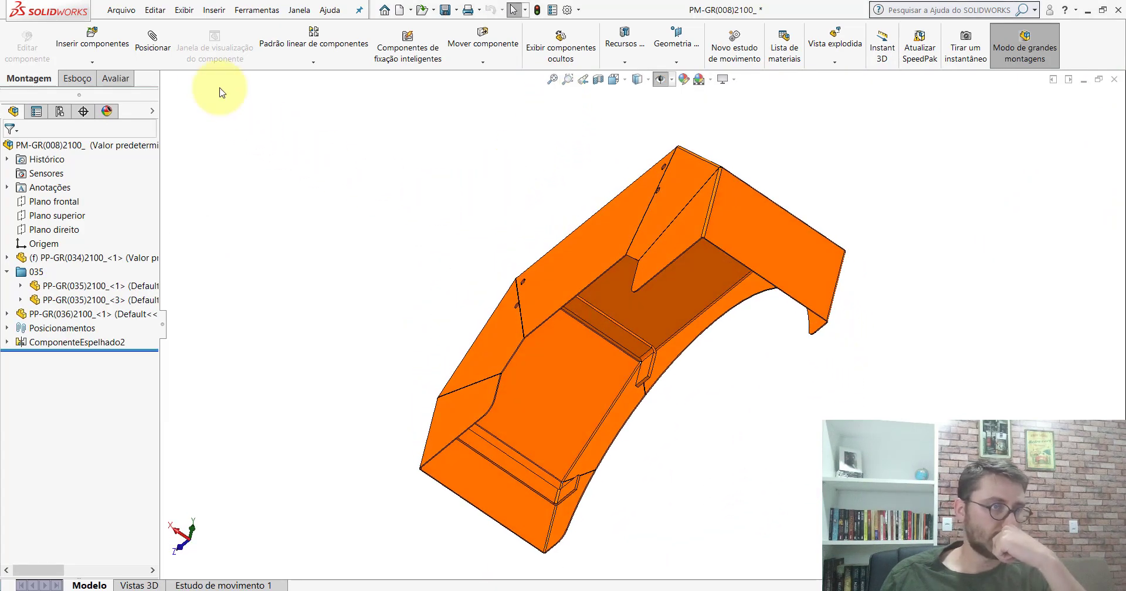
{"action": "left_click", "coordinate": [115, 78]}
{"action": "left_click", "coordinate": [224, 40]}
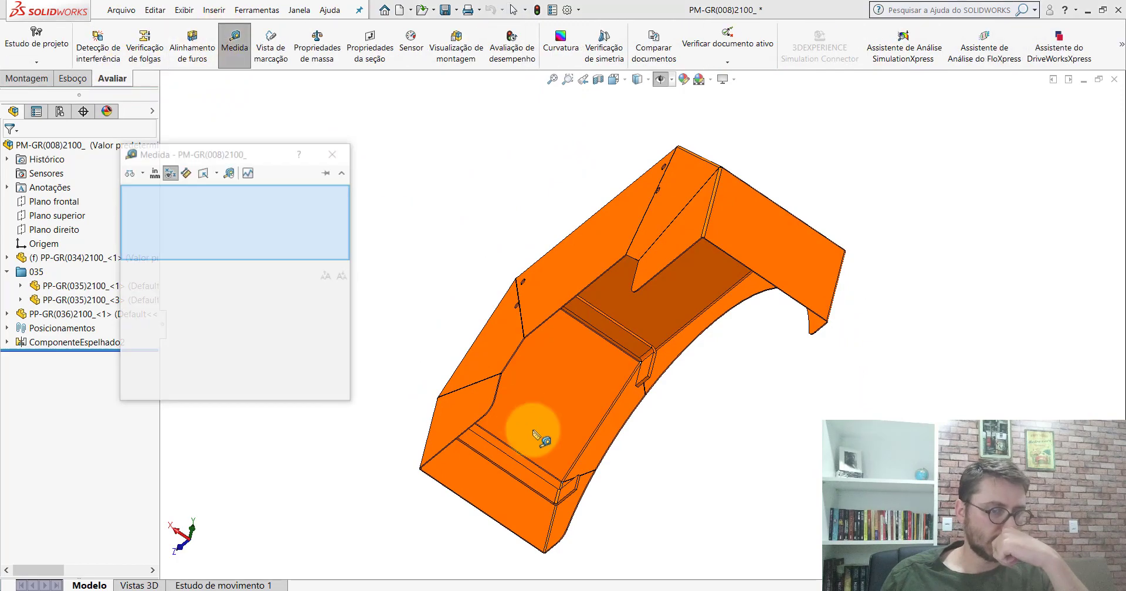
{"action": "scroll", "coordinate": [527, 446], "scroll_direction": "down", "scroll_amount": 5}
{"action": "scroll", "coordinate": [533, 328], "scroll_direction": "down", "scroll_amount": 5}
{"action": "left_click", "coordinate": [551, 337]}
{"action": "scroll", "coordinate": [548, 333], "scroll_direction": "up", "scroll_amount": 5}
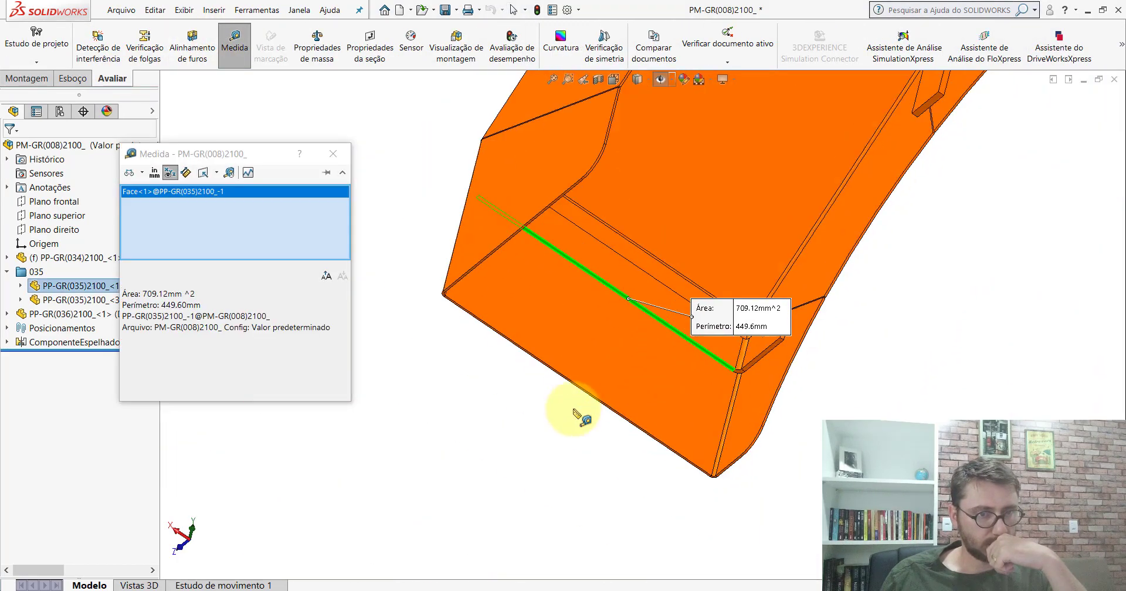
{"action": "scroll", "coordinate": [578, 414], "scroll_direction": "down", "scroll_amount": 2}
{"action": "scroll", "coordinate": [695, 364], "scroll_direction": "down", "scroll_amount": 4}
{"action": "left_click", "coordinate": [598, 319]}
{"action": "scroll", "coordinate": [598, 320], "scroll_direction": "up", "scroll_amount": 5}
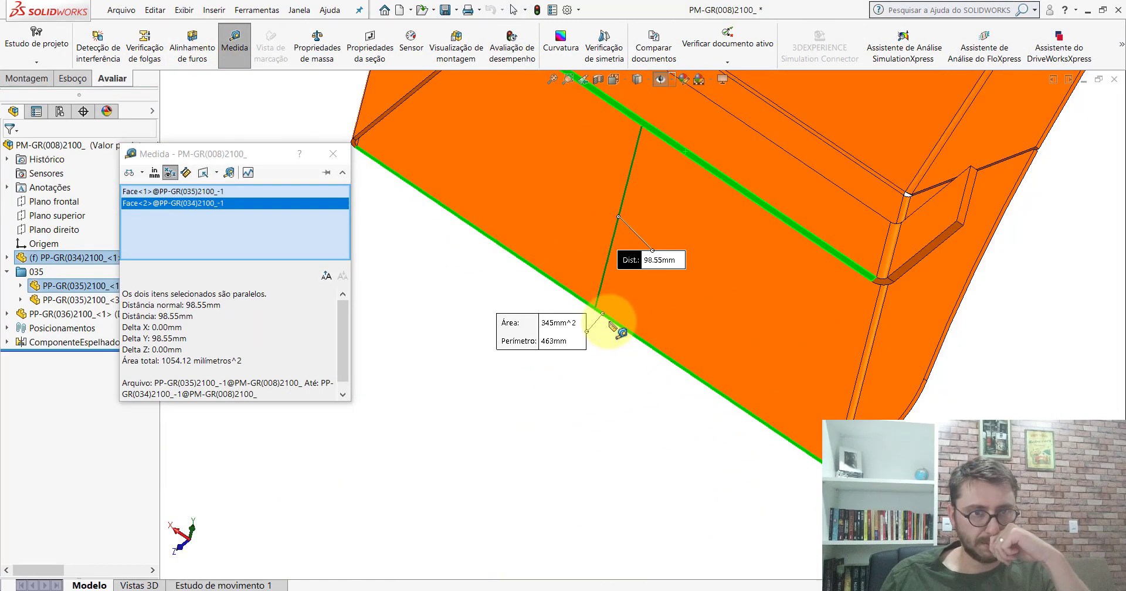
{"action": "scroll", "coordinate": [624, 319], "scroll_direction": "up", "scroll_amount": 2}
{"action": "left_click", "coordinate": [333, 154]}
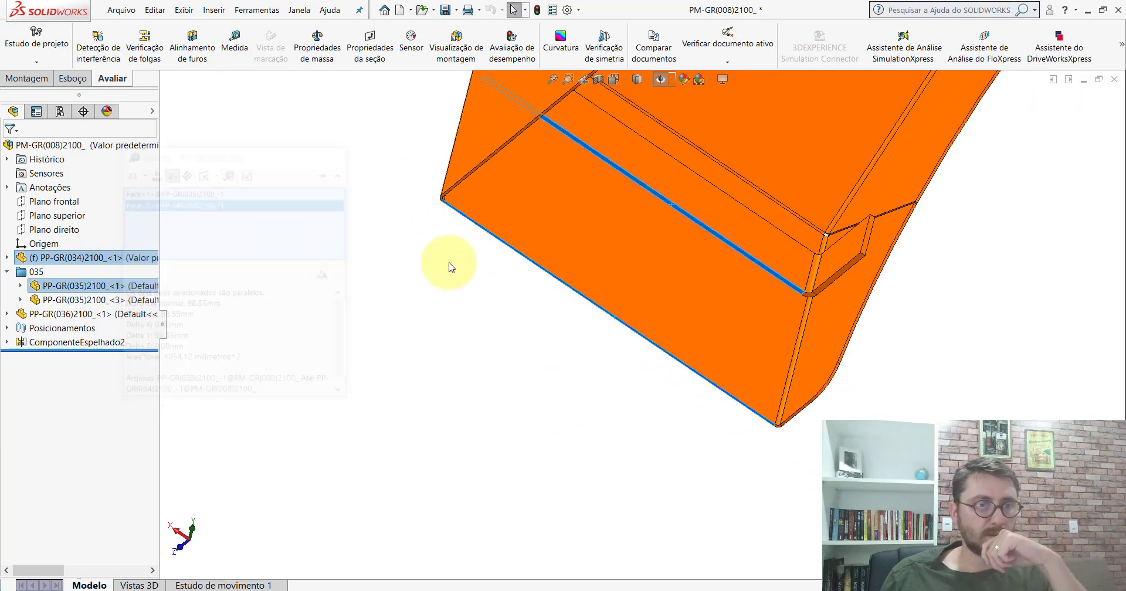
Snap the fender to a standard view and return to Montagem1.
{"action": "scroll", "coordinate": [723, 263], "scroll_direction": "up", "scroll_amount": 4}
{"action": "scroll", "coordinate": [686, 222], "scroll_direction": "up", "scroll_amount": 3}
{"action": "middle_click_drag", "start_coordinate": [685, 222], "coordinate": [931, 246]}
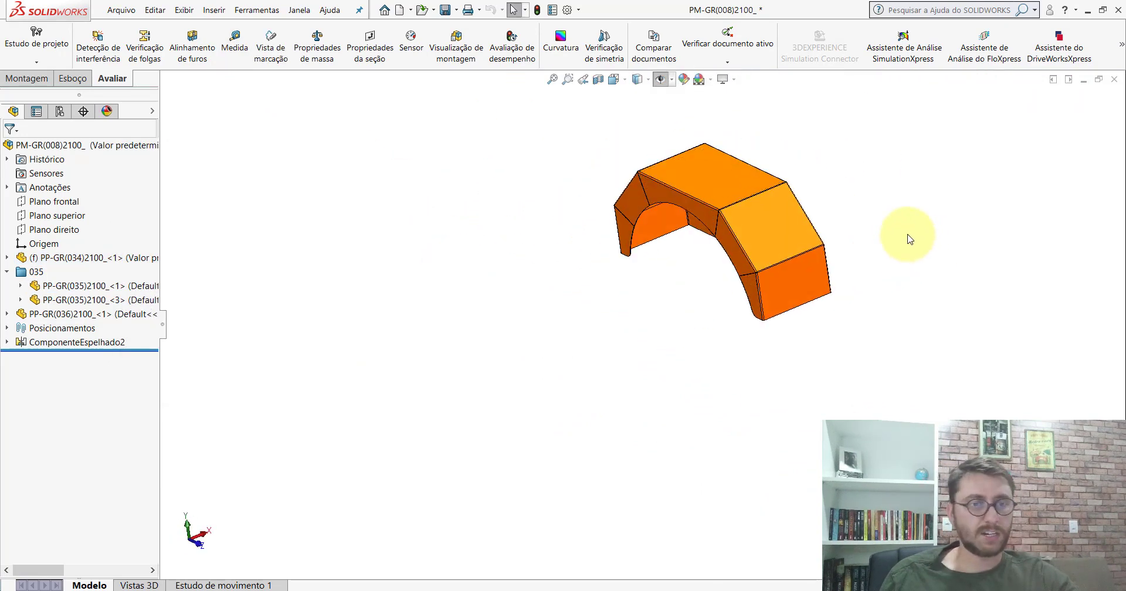
{"action": "key", "text": "space"}
{"action": "left_click", "coordinate": [464, 359]}
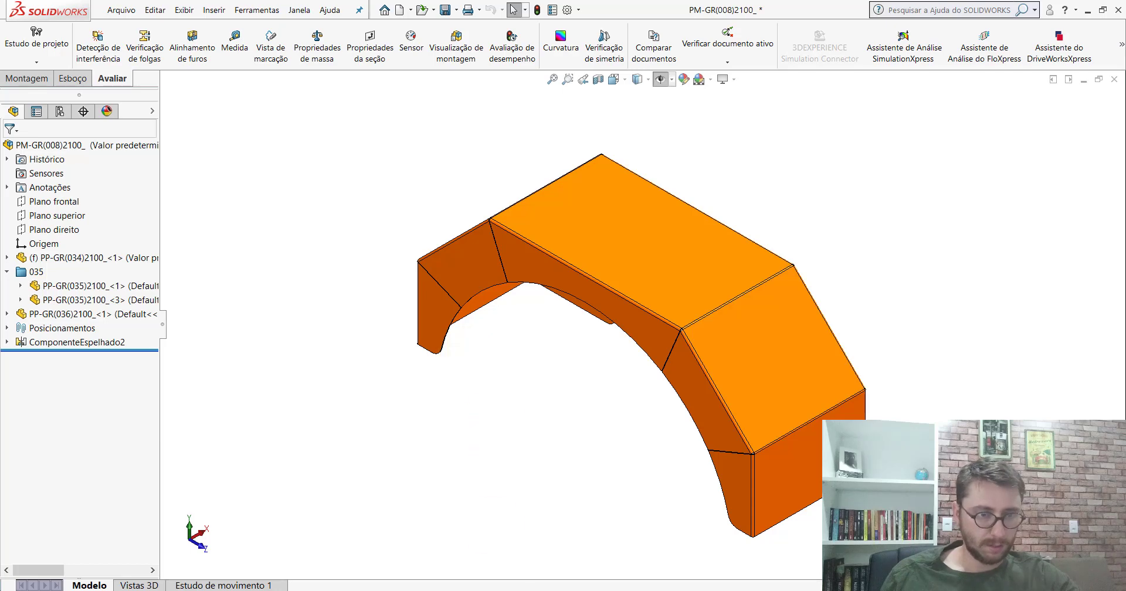
{"action": "left_click", "coordinate": [641, 557]}
Create a second instance PP-GR(035)2100<2> of the bracket and rotate it to a new orientation.
{"action": "scroll", "coordinate": [698, 279], "scroll_direction": "up", "scroll_amount": 3}
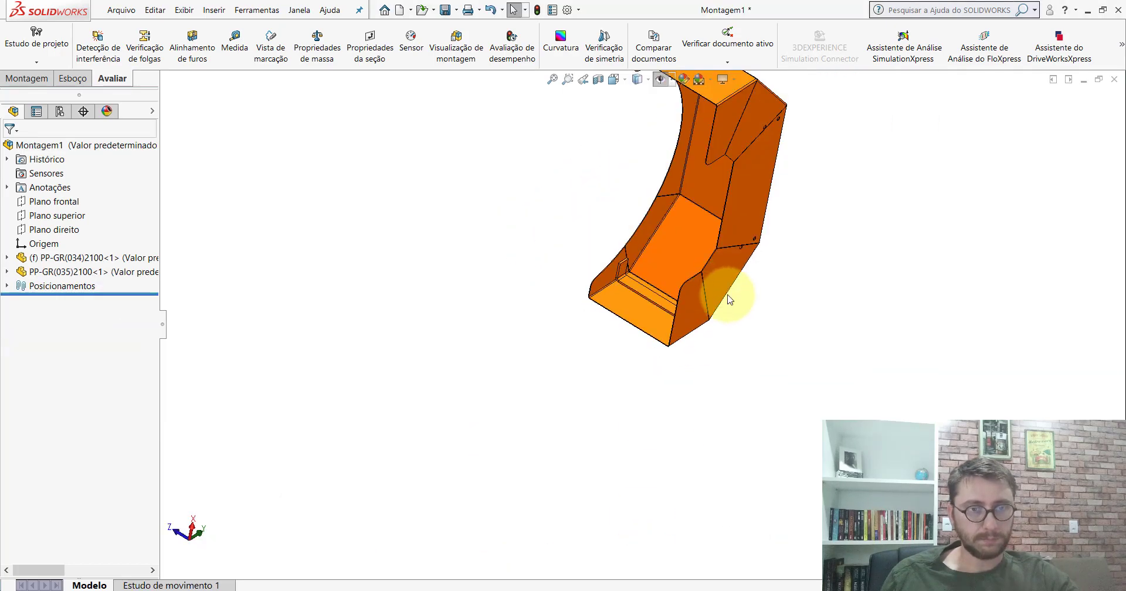
{"action": "mouse_move", "coordinate": [728, 296]}
{"action": "middle_mouse_down"}
{"action": "mouse_move", "coordinate": [648, 256]}
{"action": "mouse_move", "coordinate": [638, 417]}
{"action": "mouse_move", "coordinate": [668, 508]}
{"action": "mouse_move", "coordinate": [636, 399]}
{"action": "mouse_move", "coordinate": [713, 259]}
{"action": "mouse_move", "coordinate": [659, 289]}
{"action": "mouse_move", "coordinate": [643, 327]}
{"action": "middle_mouse_up"}
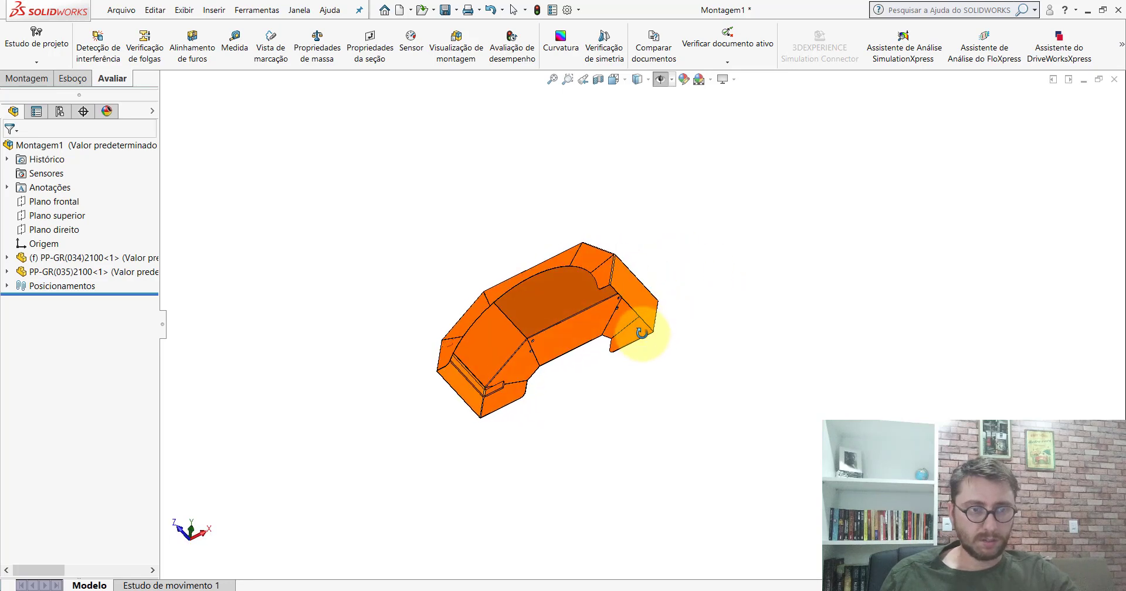
{"action": "scroll", "coordinate": [538, 396], "scroll_direction": "down", "scroll_amount": 5}
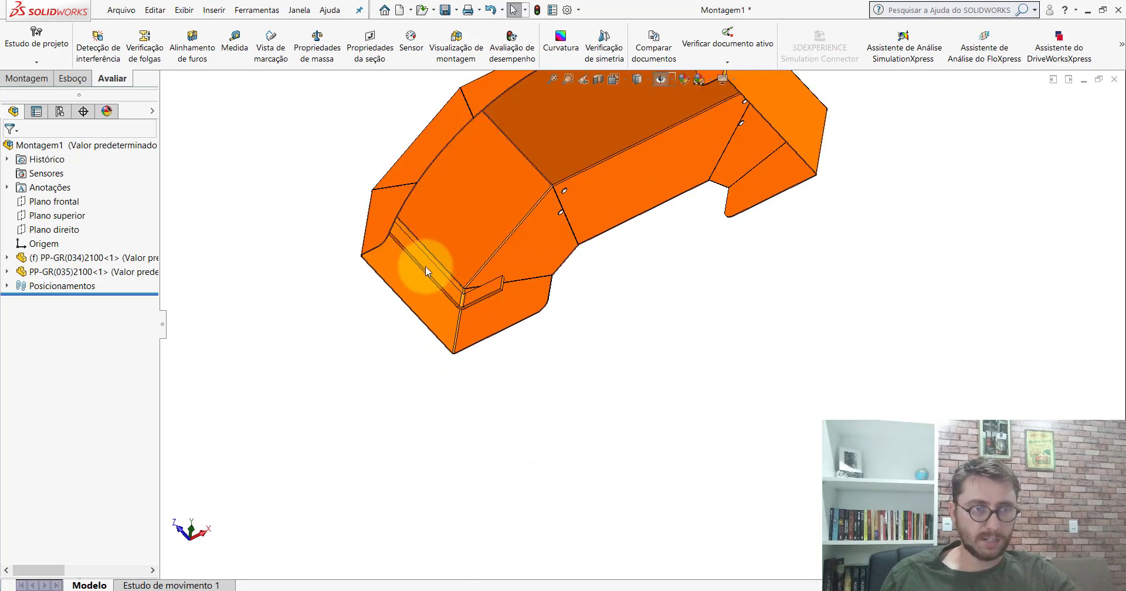
{"action": "left_click_drag", "start_coordinate": [427, 271], "coordinate": [667, 297], "text": "ctrl"}
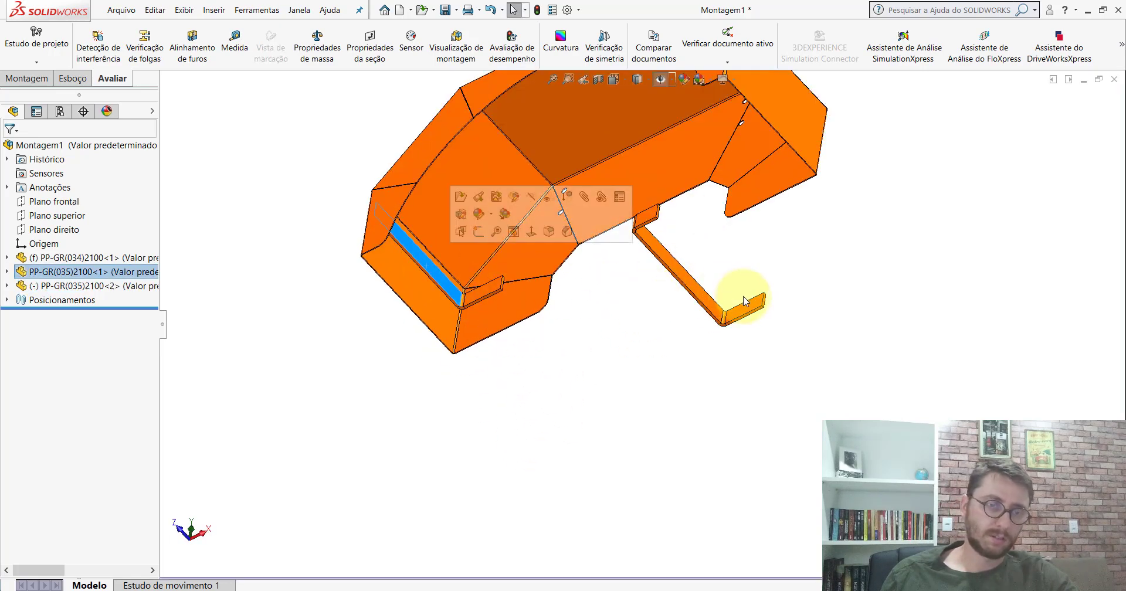
{"action": "key", "text": "f"}
{"action": "mouse_move", "coordinate": [520, 305]}
{"action": "right_mouse_down"}
{"action": "mouse_move", "coordinate": [540, 435]}
{"action": "mouse_move", "coordinate": [284, 427]}
{"action": "mouse_move", "coordinate": [293, 376]}
{"action": "right_mouse_up"}
{"action": "left_click", "coordinate": [337, 454]}
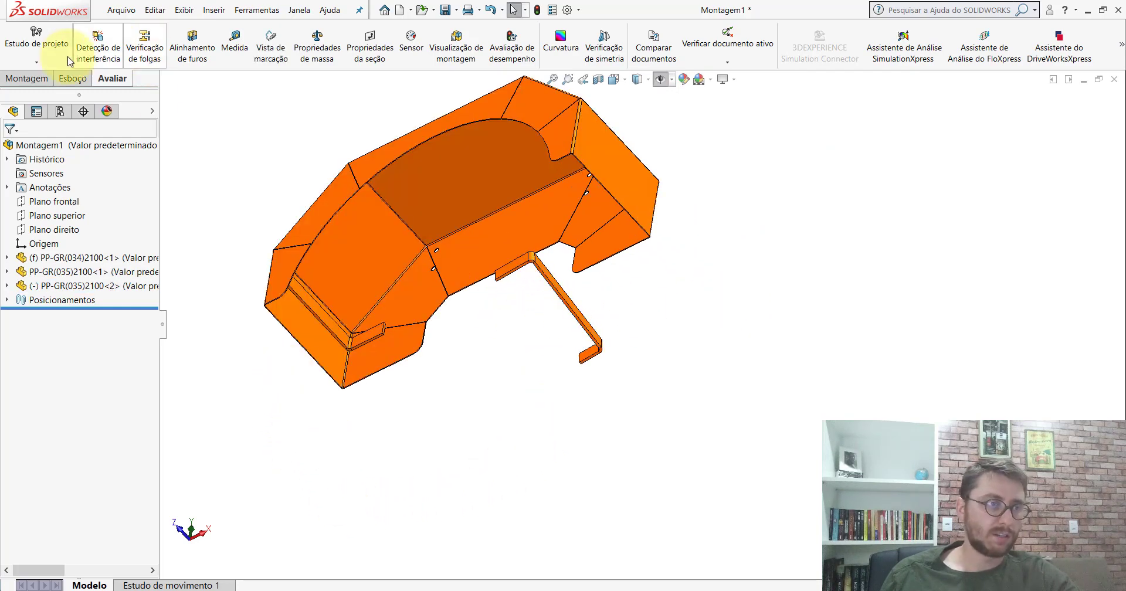
{"action": "left_click", "coordinate": [32, 80]}
Mate a face of the new bracket copy coincident with the fender's side face.
{"action": "scroll", "coordinate": [596, 314], "scroll_direction": "down", "scroll_amount": 5}
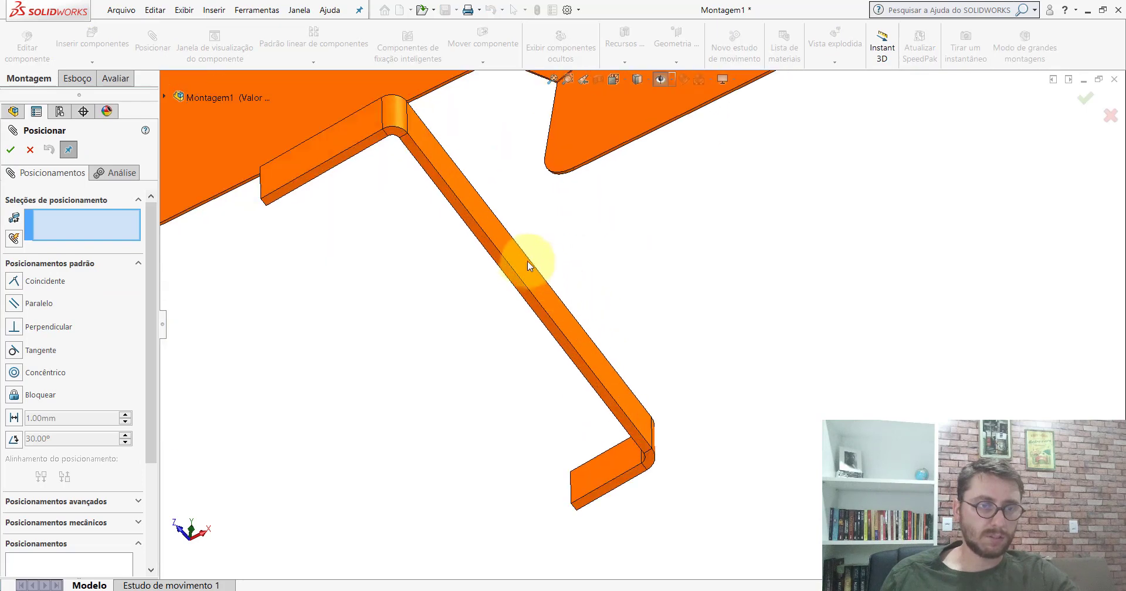
{"action": "left_click", "coordinate": [528, 259]}
{"action": "scroll", "coordinate": [604, 240], "scroll_direction": "up", "scroll_amount": 5}
{"action": "middle_click_drag", "start_coordinate": [603, 235], "coordinate": [684, 213]}
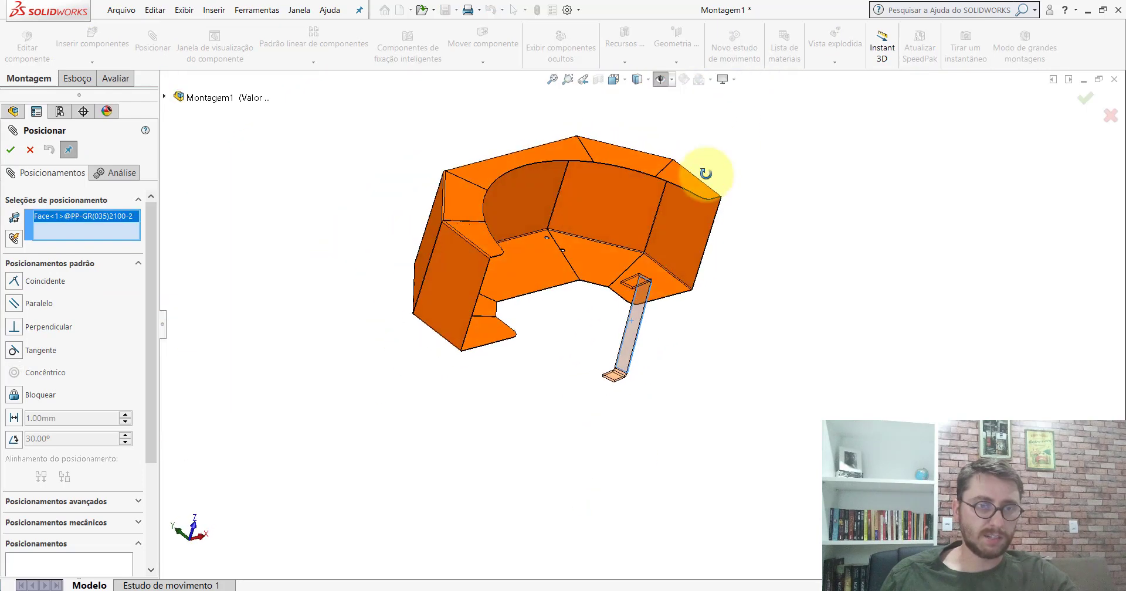
{"action": "left_click", "coordinate": [684, 213]}
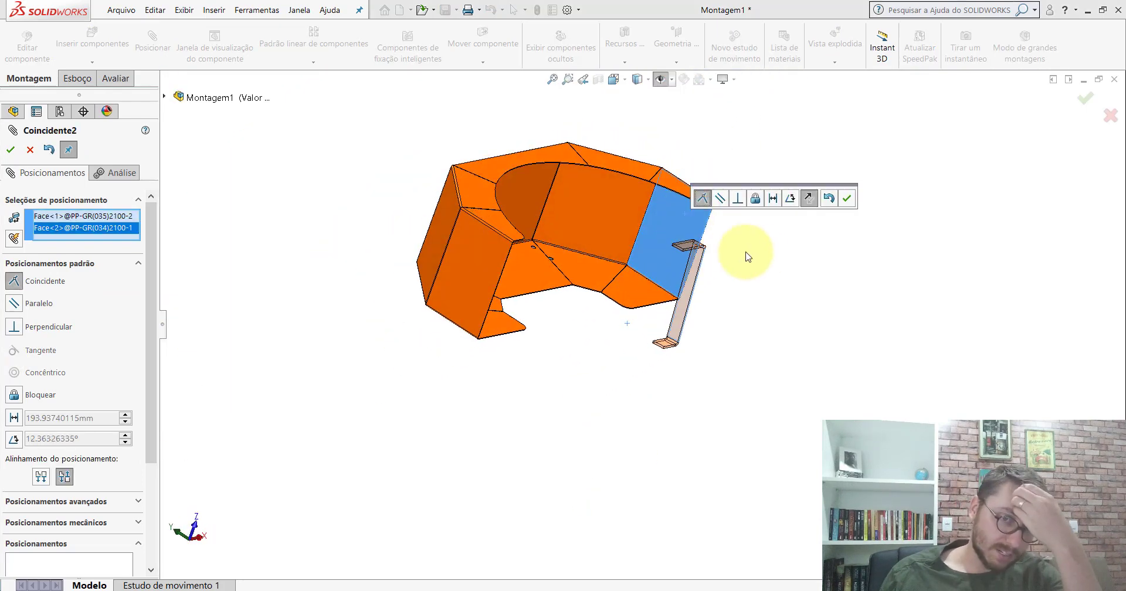
{"action": "left_click", "coordinate": [847, 198]}
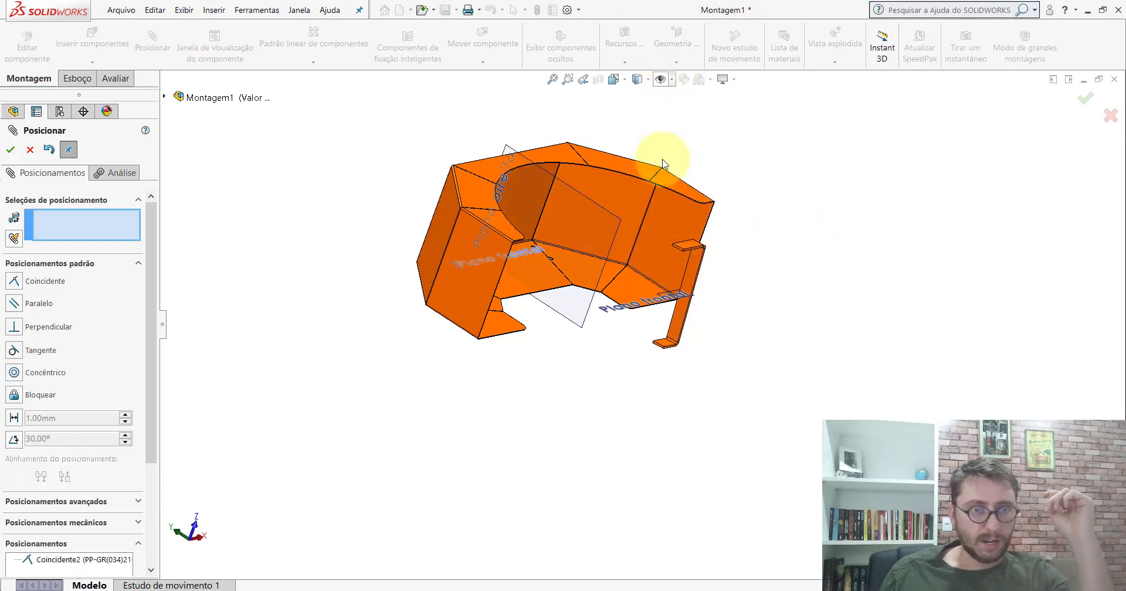
Make the two PP-GR(035)2100 brackets' front planes coincident.
{"action": "scroll", "coordinate": [666, 295], "scroll_direction": "down", "scroll_amount": 3}
{"action": "left_click", "coordinate": [666, 295]}
{"action": "scroll", "coordinate": [661, 299], "scroll_direction": "up", "scroll_amount": 2}
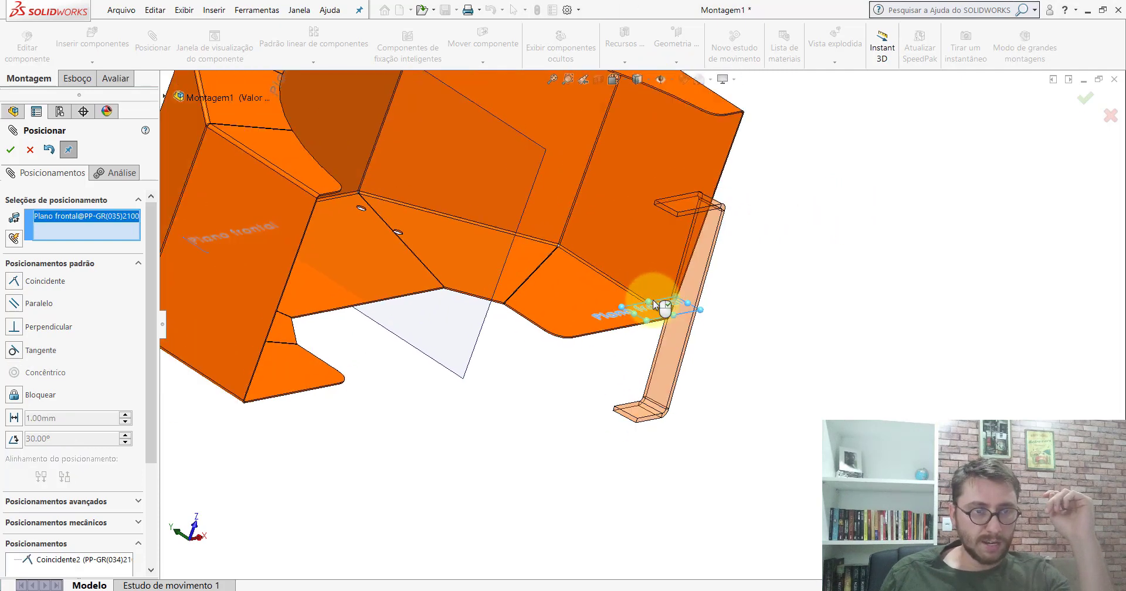
{"action": "scroll", "coordinate": [658, 307], "scroll_direction": "up", "scroll_amount": 1}
{"action": "middle_click_drag", "start_coordinate": [523, 281], "coordinate": [421, 272]}
{"action": "scroll", "coordinate": [435, 293], "scroll_direction": "down", "scroll_amount": 3}
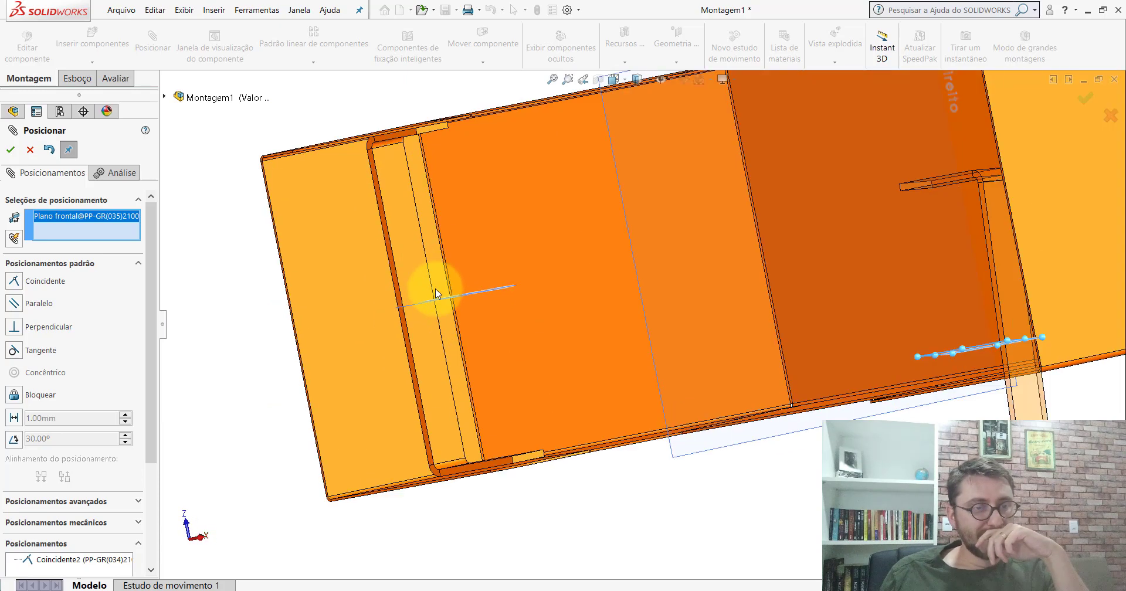
{"action": "left_click", "coordinate": [426, 304]}
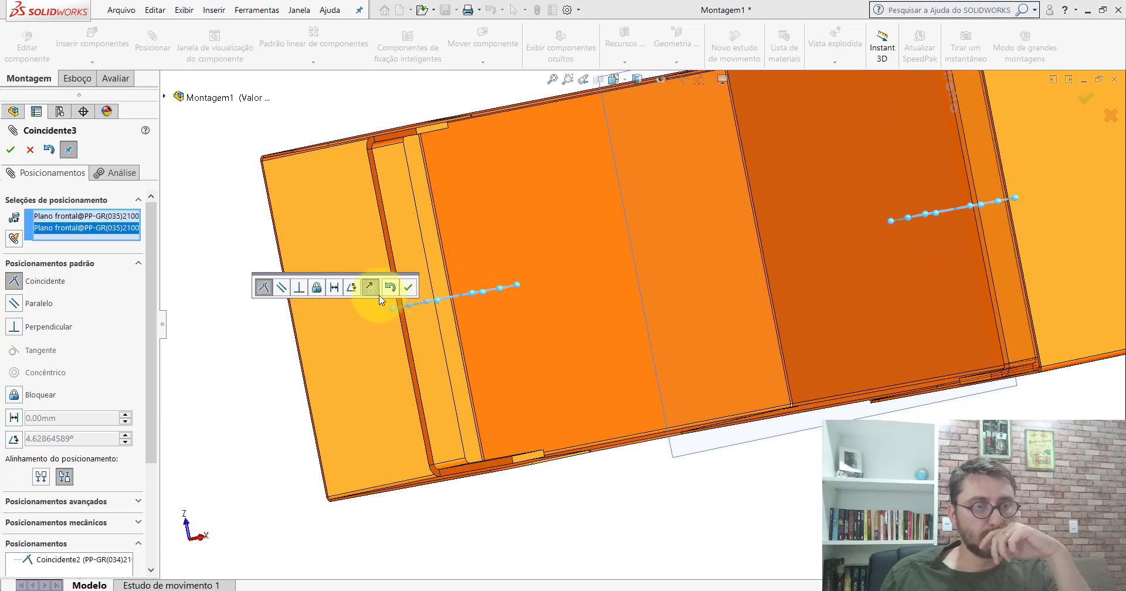
{"action": "left_click", "coordinate": [408, 290]}
Set the copy's thin side face 98.55 mm from the matching PP-GR(034)2100 face.
{"action": "scroll", "coordinate": [901, 235], "scroll_direction": "up", "scroll_amount": 3}
{"action": "scroll", "coordinate": [791, 262], "scroll_direction": "up", "scroll_amount": 2}
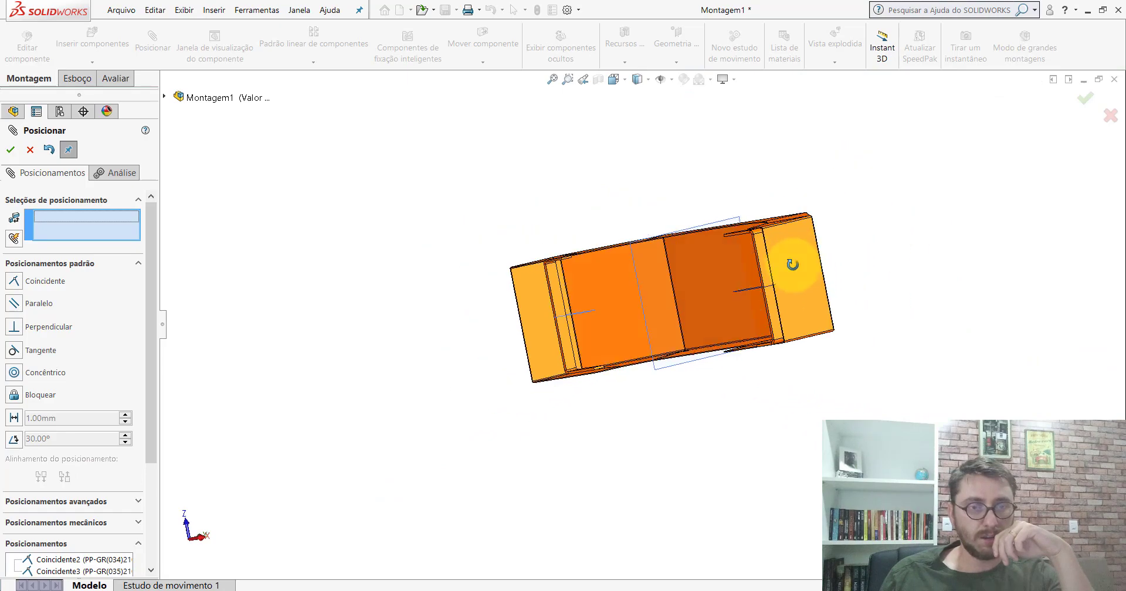
{"action": "mouse_move", "coordinate": [791, 261]}
{"action": "middle_mouse_down"}
{"action": "mouse_move", "coordinate": [905, 347]}
{"action": "mouse_move", "coordinate": [882, 304]}
{"action": "middle_mouse_up"}
{"action": "scroll", "coordinate": [879, 302], "scroll_direction": "down", "scroll_amount": 3}
{"action": "scroll", "coordinate": [809, 284], "scroll_direction": "down", "scroll_amount": 3}
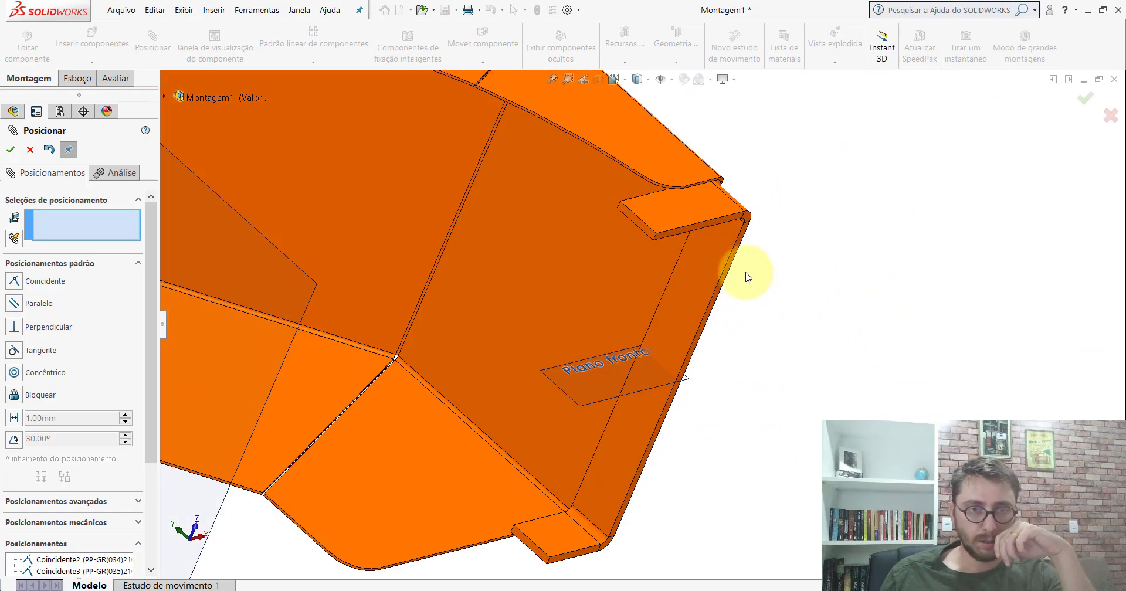
{"action": "scroll", "coordinate": [629, 229], "scroll_direction": "down", "scroll_amount": 3}
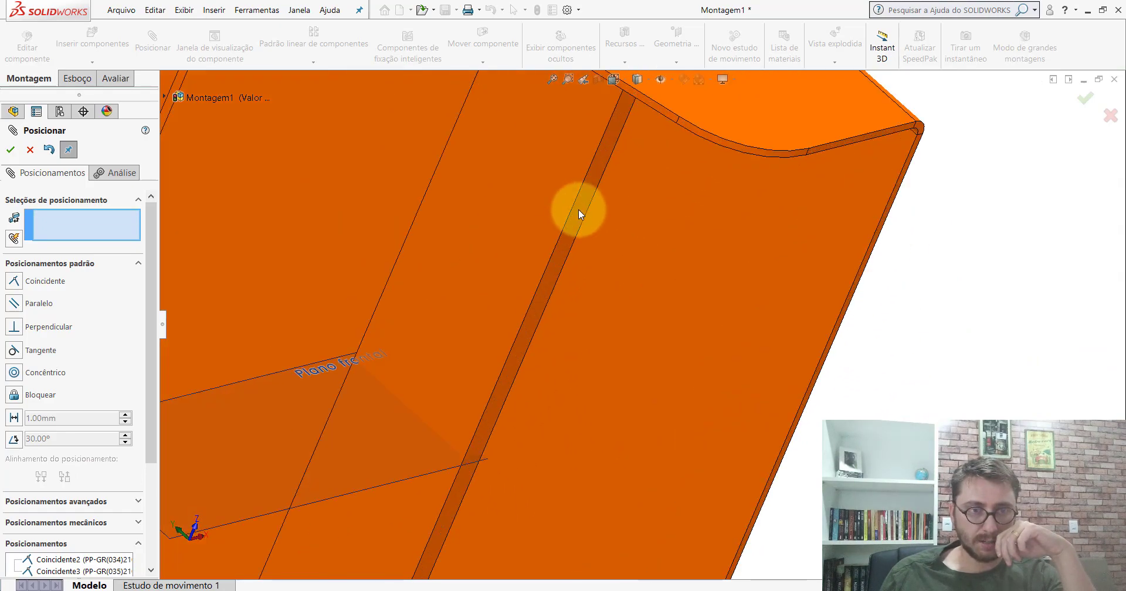
{"action": "left_click", "coordinate": [578, 209]}
{"action": "scroll", "coordinate": [775, 317], "scroll_direction": "up", "scroll_amount": 3}
{"action": "scroll", "coordinate": [756, 318], "scroll_direction": "down", "scroll_amount": 2}
{"action": "scroll", "coordinate": [680, 315], "scroll_direction": "down", "scroll_amount": 3}
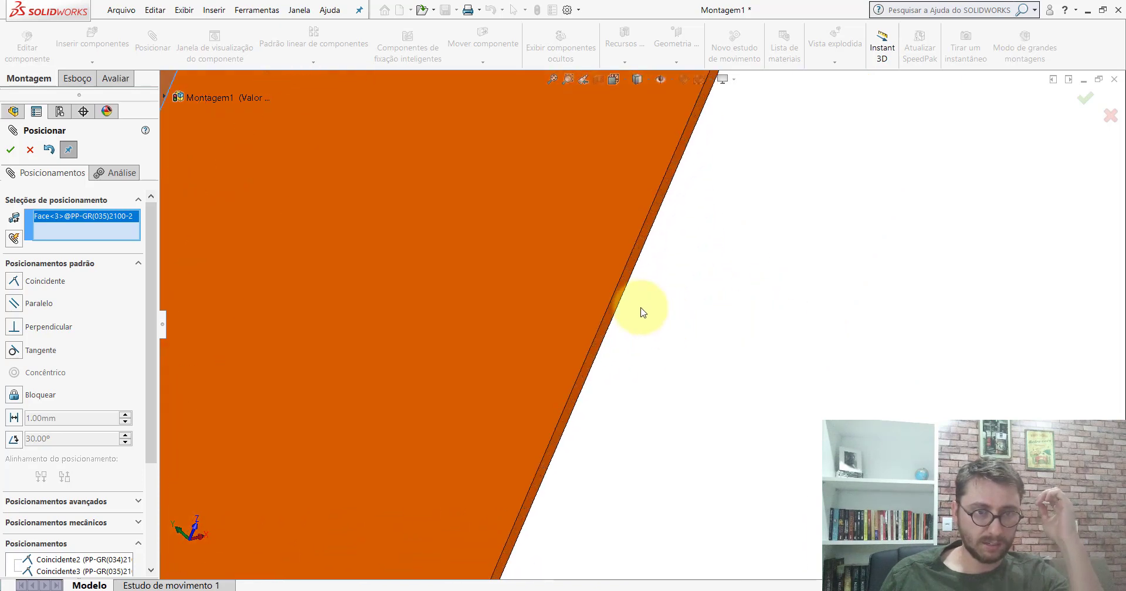
{"action": "left_click", "coordinate": [617, 304]}
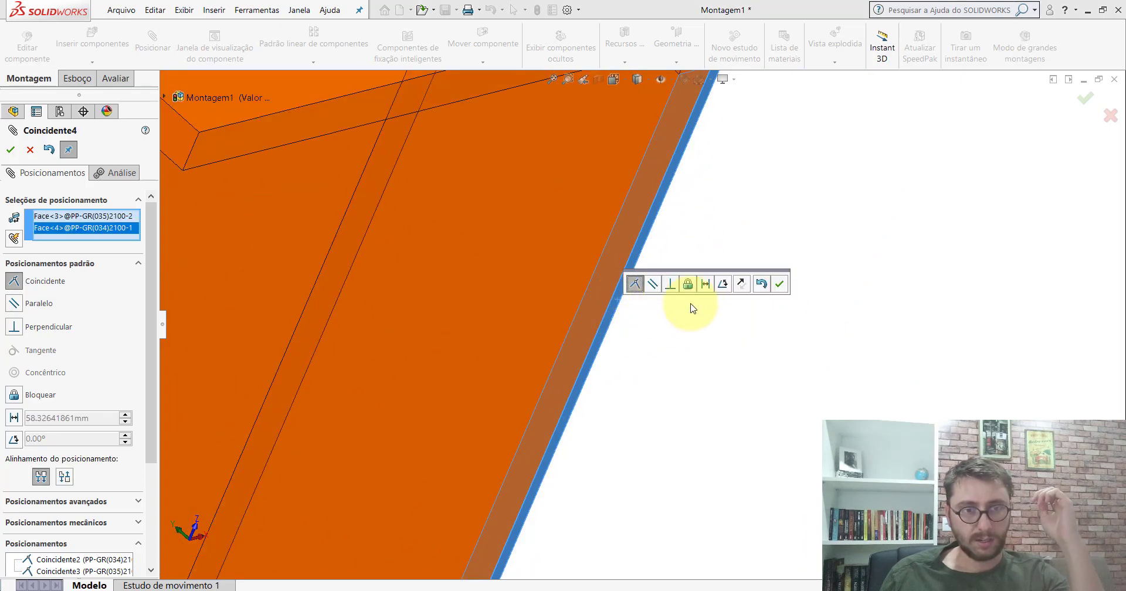
{"action": "left_click", "coordinate": [704, 285]}
{"action": "type", "text": "98,55"}
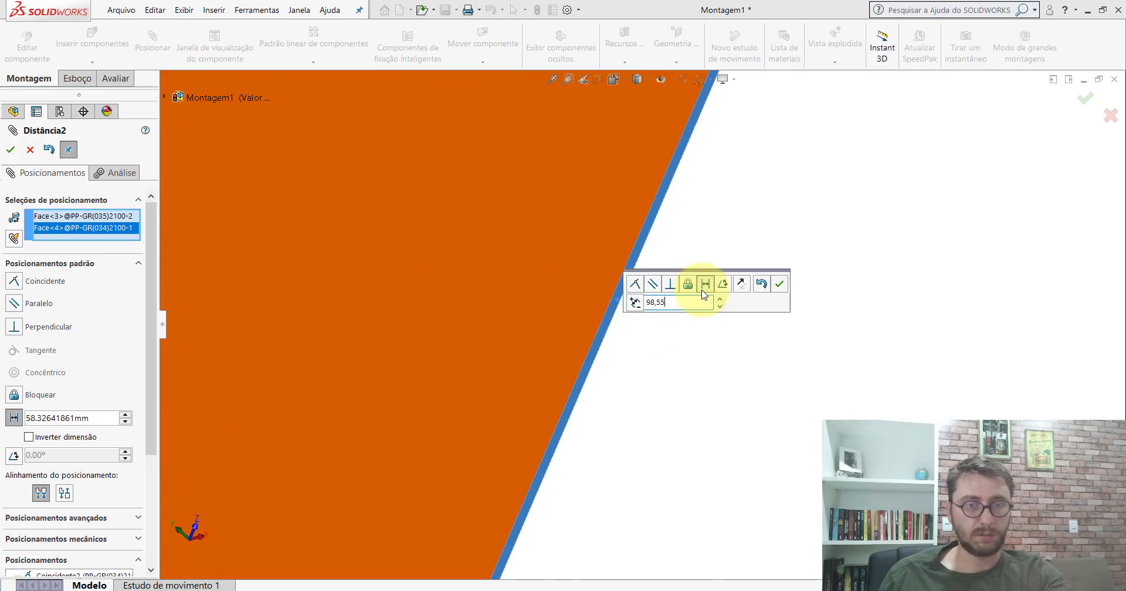
{"action": "key", "text": "Return"}
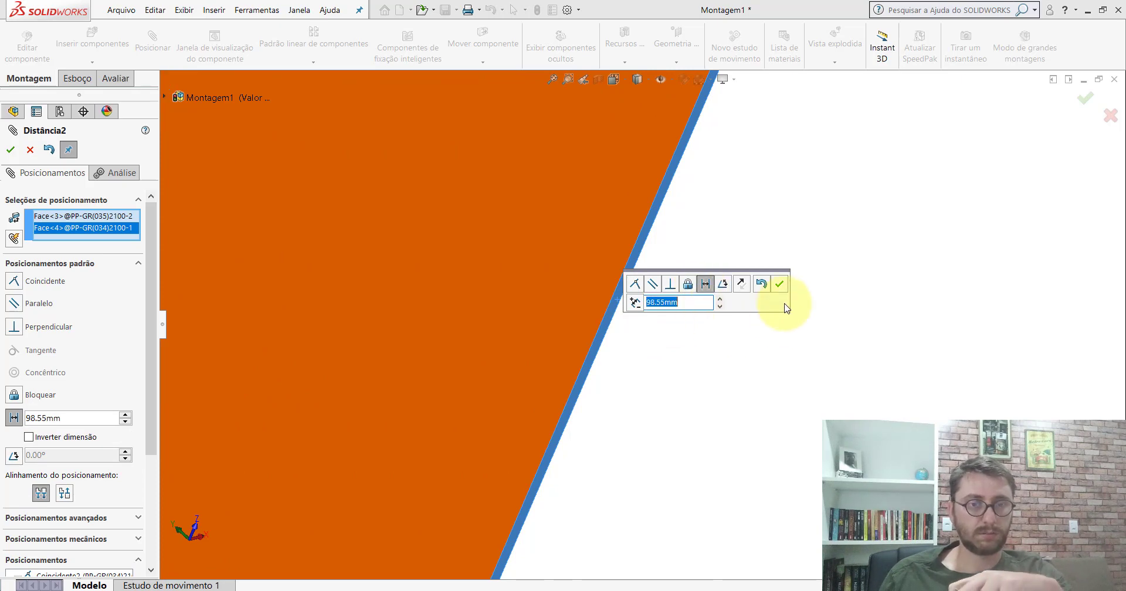
{"action": "left_click", "coordinate": [780, 286]}
{"action": "left_click", "coordinate": [32, 149]}
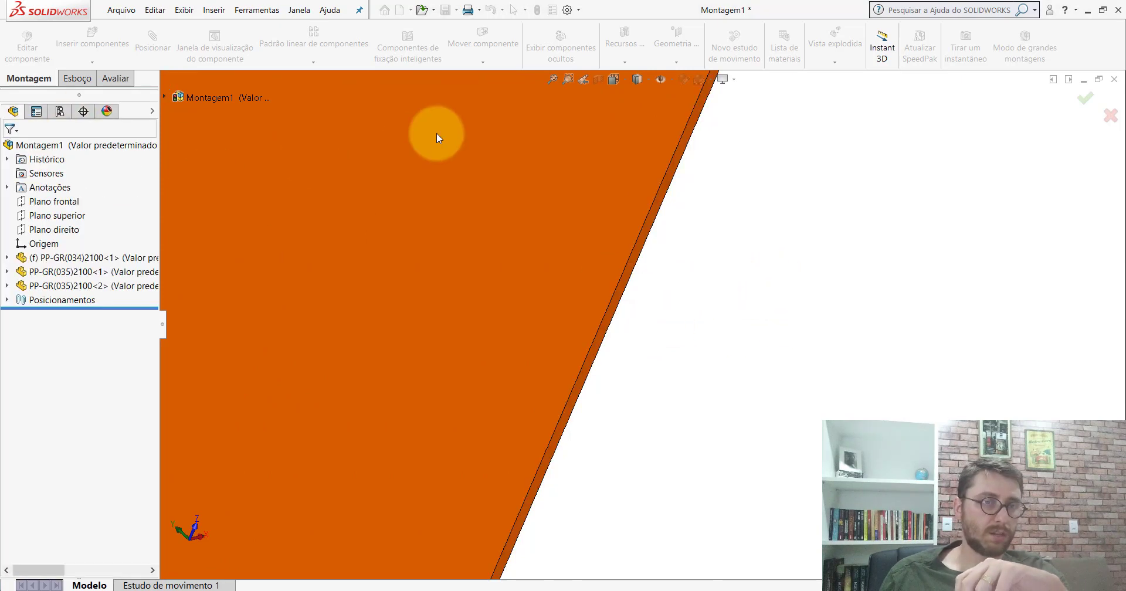
{"action": "mouse_move", "coordinate": [756, 155]}
{"action": "middle_mouse_down"}
{"action": "mouse_move", "coordinate": [774, 193]}
{"action": "mouse_move", "coordinate": [697, 170]}
{"action": "middle_mouse_up"}
{"action": "left_click", "coordinate": [623, 79]}
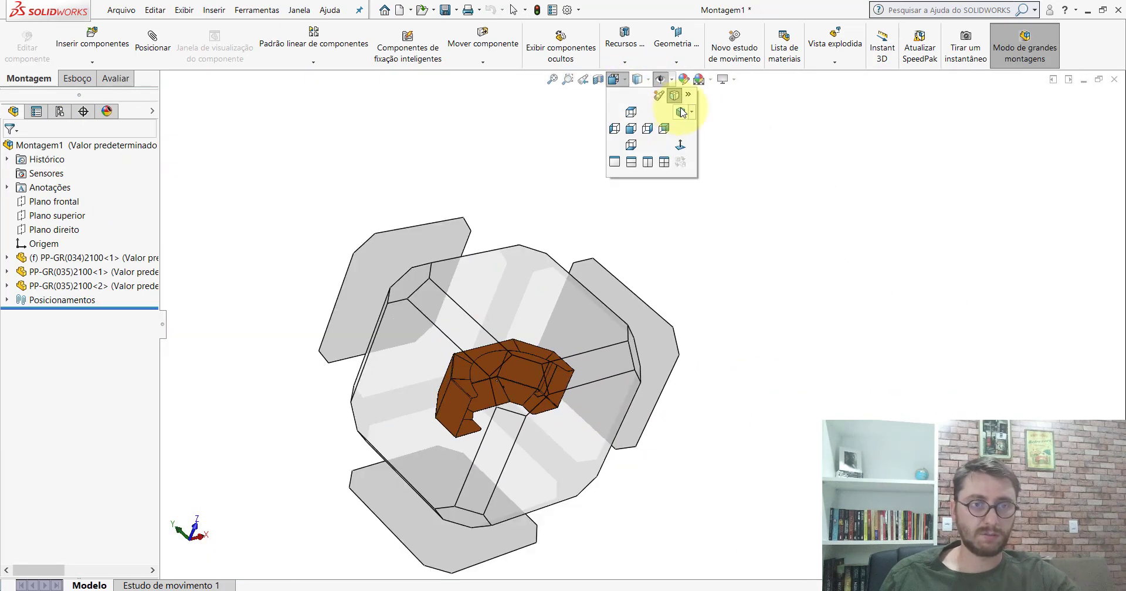
{"action": "left_click", "coordinate": [682, 115]}
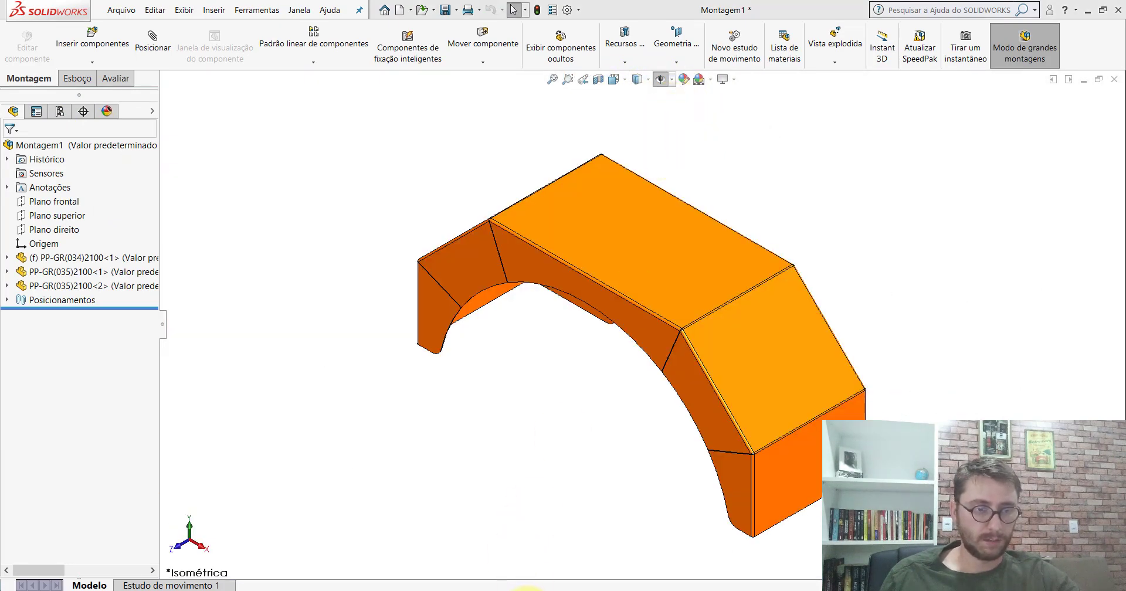
{"action": "left_click", "coordinate": [518, 580]}
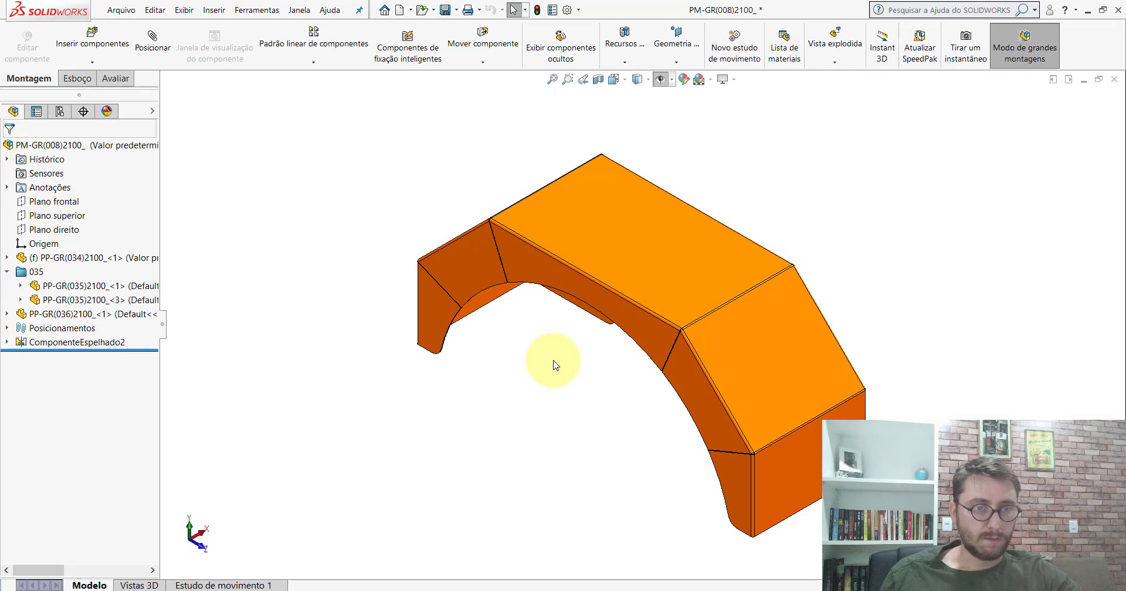
{"action": "left_click", "coordinate": [8, 272]}
{"action": "left_click", "coordinate": [35, 273]}
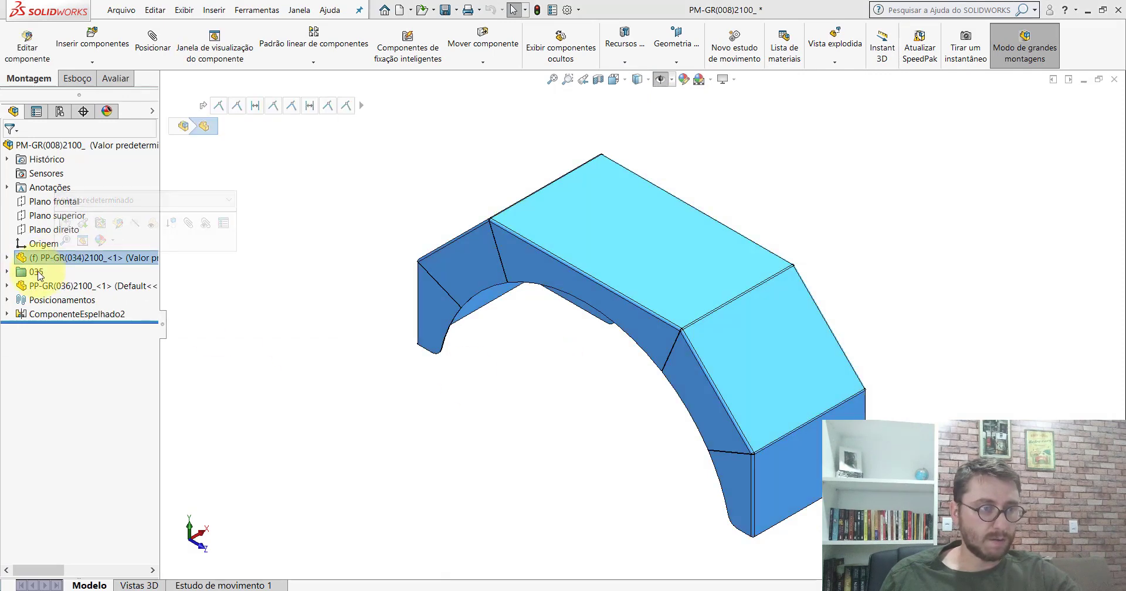
{"action": "left_click", "coordinate": [61, 287]}
{"action": "mouse_move", "coordinate": [515, 404]}
{"action": "middle_mouse_down"}
{"action": "mouse_move", "coordinate": [683, 284]}
{"action": "mouse_move", "coordinate": [680, 146]}
{"action": "middle_mouse_up"}
{"action": "mouse_move", "coordinate": [690, 328]}
{"action": "middle_mouse_down"}
{"action": "mouse_move", "coordinate": [743, 284]}
{"action": "mouse_move", "coordinate": [723, 289]}
{"action": "mouse_move", "coordinate": [704, 357]}
{"action": "mouse_move", "coordinate": [712, 392]}
{"action": "middle_mouse_up"}
{"action": "scroll", "coordinate": [606, 315], "scroll_direction": "down", "scroll_amount": 4}
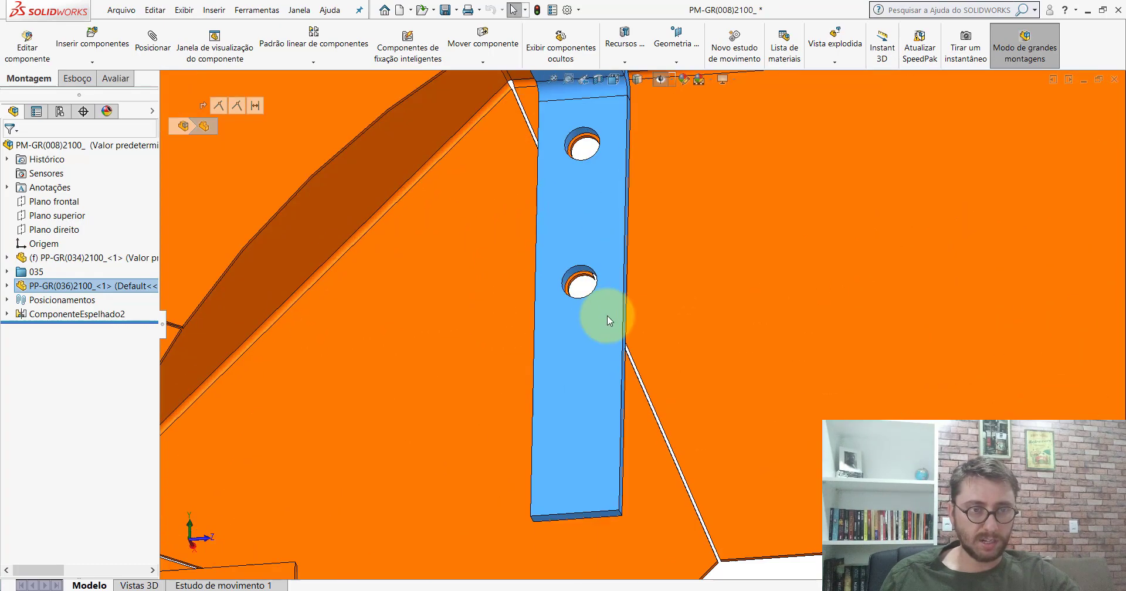
{"action": "scroll", "coordinate": [566, 264], "scroll_direction": "down", "scroll_amount": 2}
{"action": "scroll", "coordinate": [616, 310], "scroll_direction": "up", "scroll_amount": 2}
{"action": "scroll", "coordinate": [617, 311], "scroll_direction": "up", "scroll_amount": 5}
{"action": "scroll", "coordinate": [617, 313], "scroll_direction": "up", "scroll_amount": 1}
{"action": "left_click", "coordinate": [614, 469]}
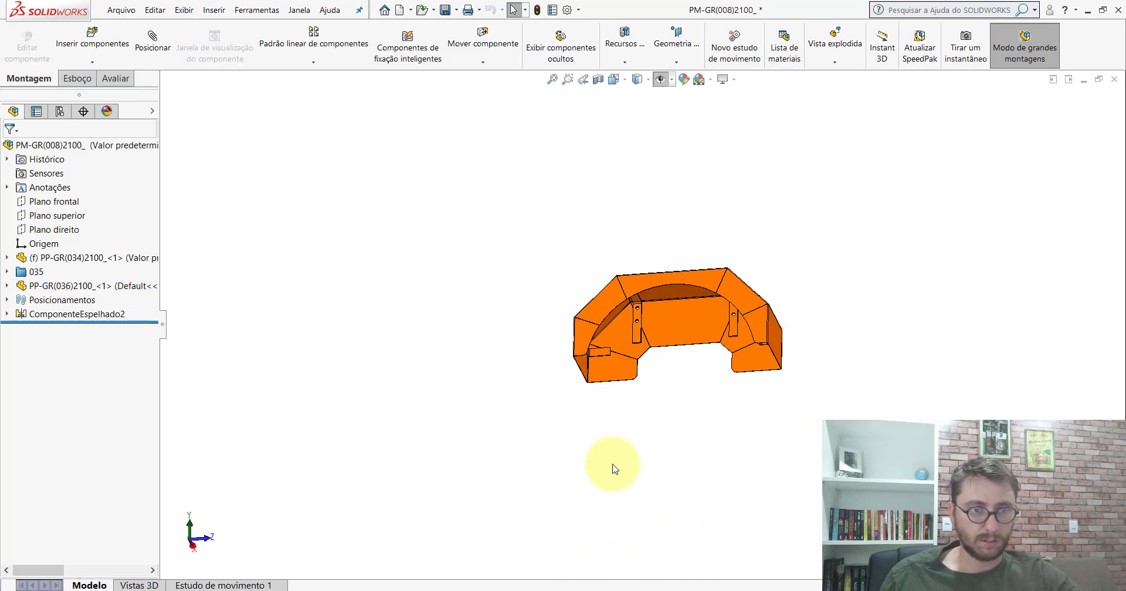
{"action": "left_click", "coordinate": [663, 545]}
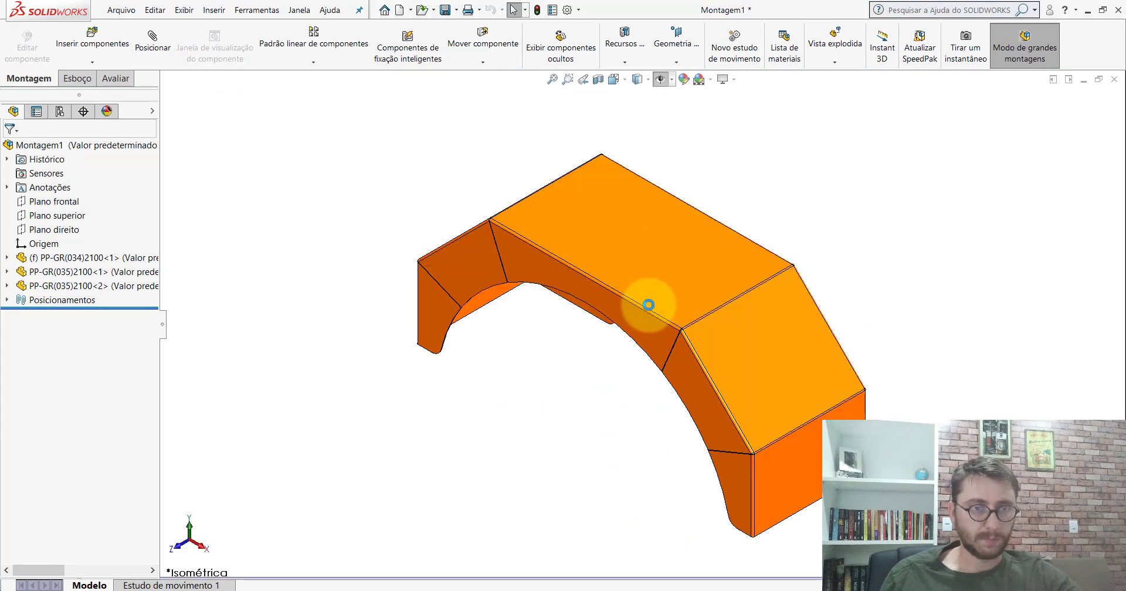
Insert the PP-GR(036)2100 part file into Montagem1 and place it near the fender.
{"action": "left_click", "coordinate": [94, 44]}
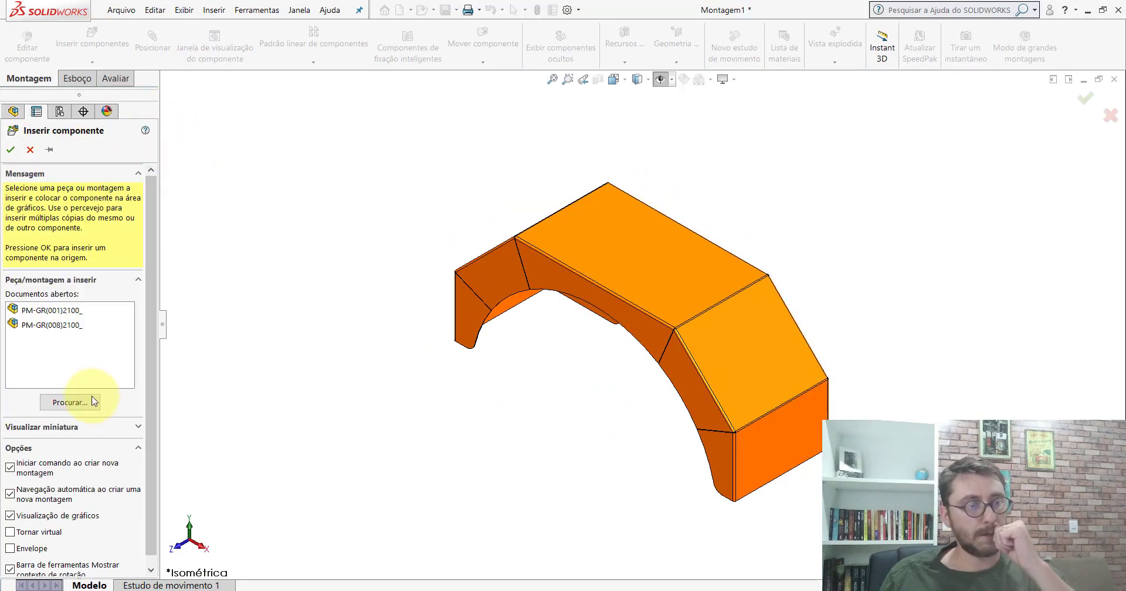
{"action": "left_click", "coordinate": [597, 397]}
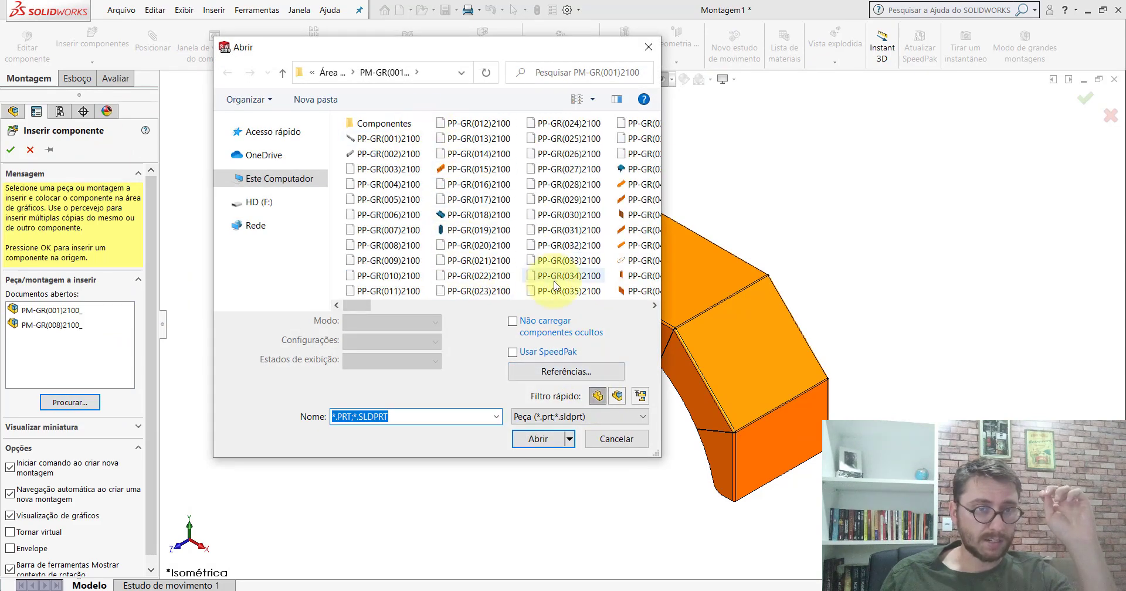
{"action": "left_click_drag", "start_coordinate": [373, 309], "coordinate": [392, 310]}
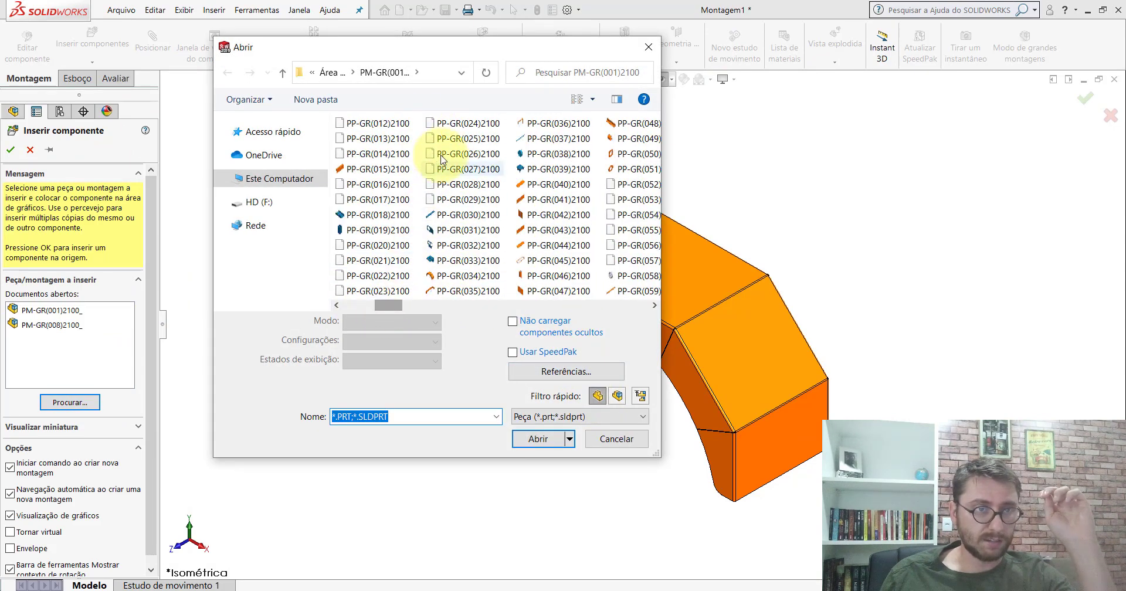
{"action": "left_click", "coordinate": [553, 124]}
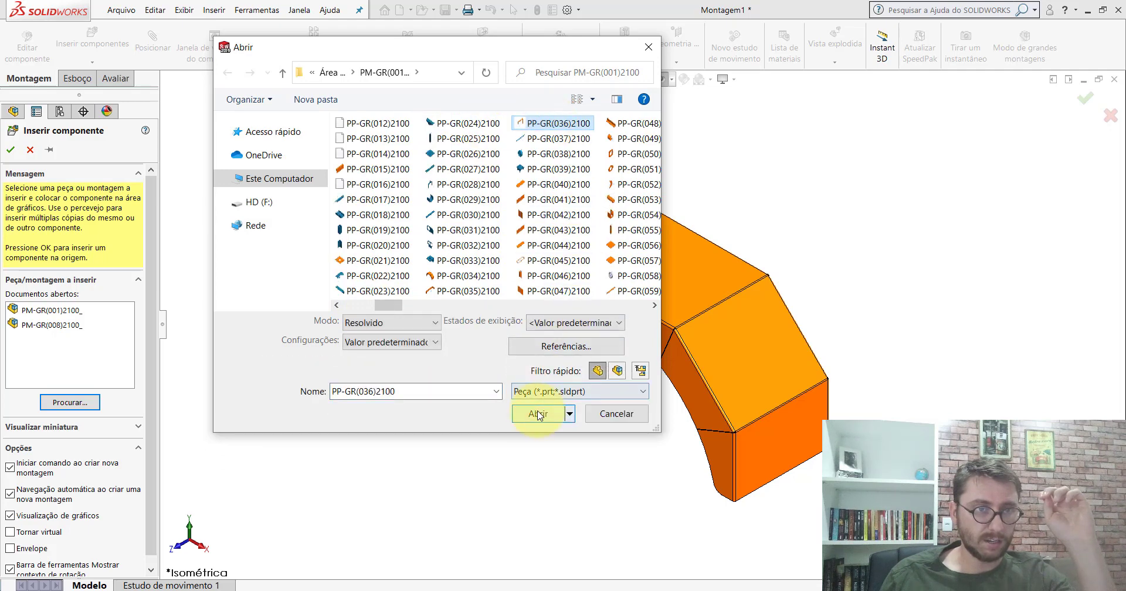
{"action": "left_click", "coordinate": [537, 414]}
{"action": "scroll", "coordinate": [568, 392], "scroll_direction": "down", "scroll_amount": 3}
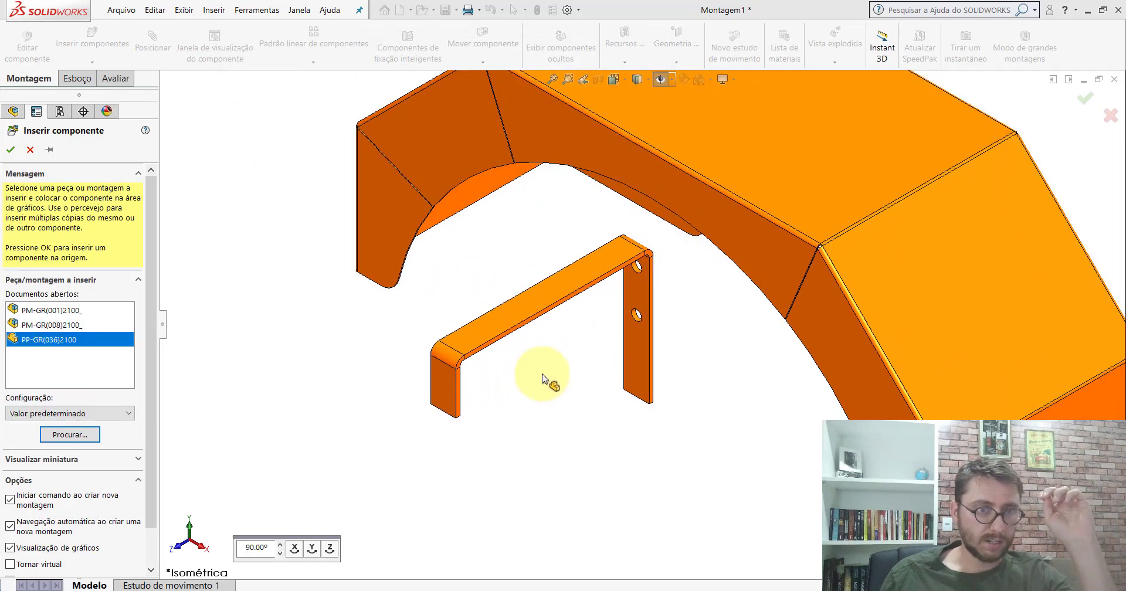
{"action": "left_click", "coordinate": [491, 279]}
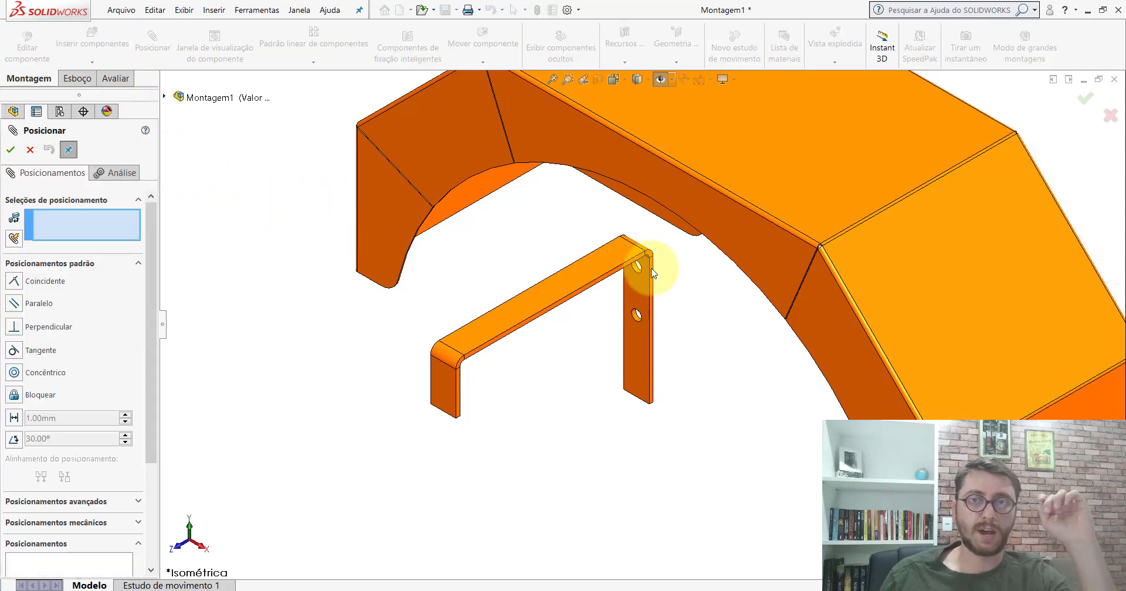
Mate a PP-GR(036)2100 bracket face coincident with the fender's inner face.
{"action": "scroll", "coordinate": [610, 328], "scroll_direction": "up", "scroll_amount": 5}
{"action": "mouse_move", "coordinate": [595, 347]}
{"action": "middle_mouse_down"}
{"action": "mouse_move", "coordinate": [515, 217]}
{"action": "mouse_move", "coordinate": [872, 412]}
{"action": "middle_mouse_up"}
{"action": "scroll", "coordinate": [676, 321], "scroll_direction": "down", "scroll_amount": 5}
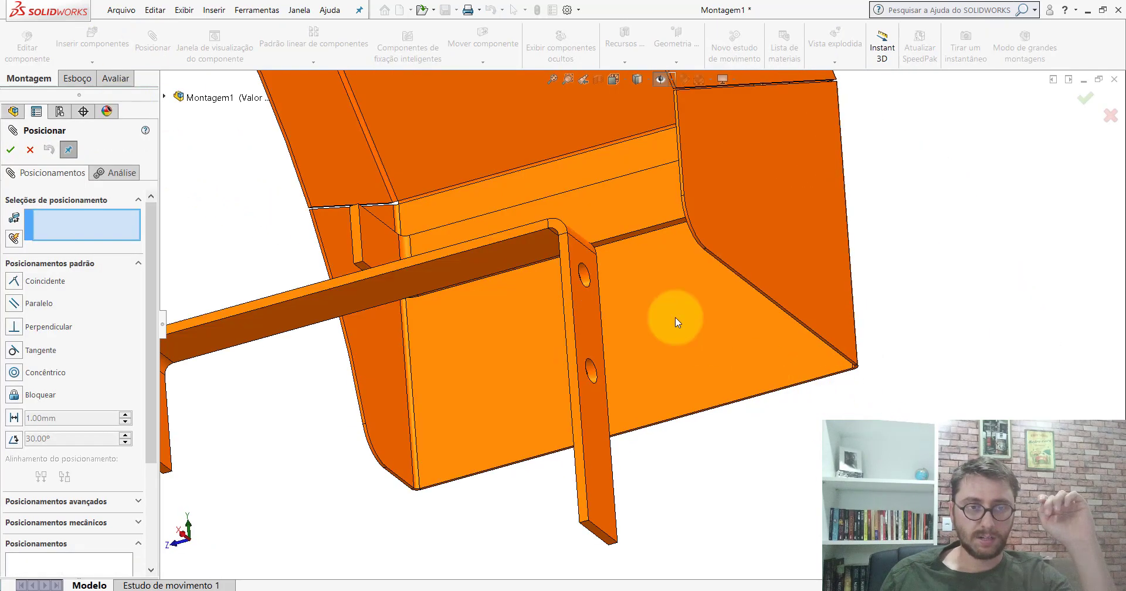
{"action": "left_click", "coordinate": [580, 295]}
{"action": "scroll", "coordinate": [649, 329], "scroll_direction": "up", "scroll_amount": 5}
{"action": "mouse_move", "coordinate": [649, 328]}
{"action": "middle_mouse_down"}
{"action": "mouse_move", "coordinate": [721, 289]}
{"action": "mouse_move", "coordinate": [709, 279]}
{"action": "middle_mouse_up"}
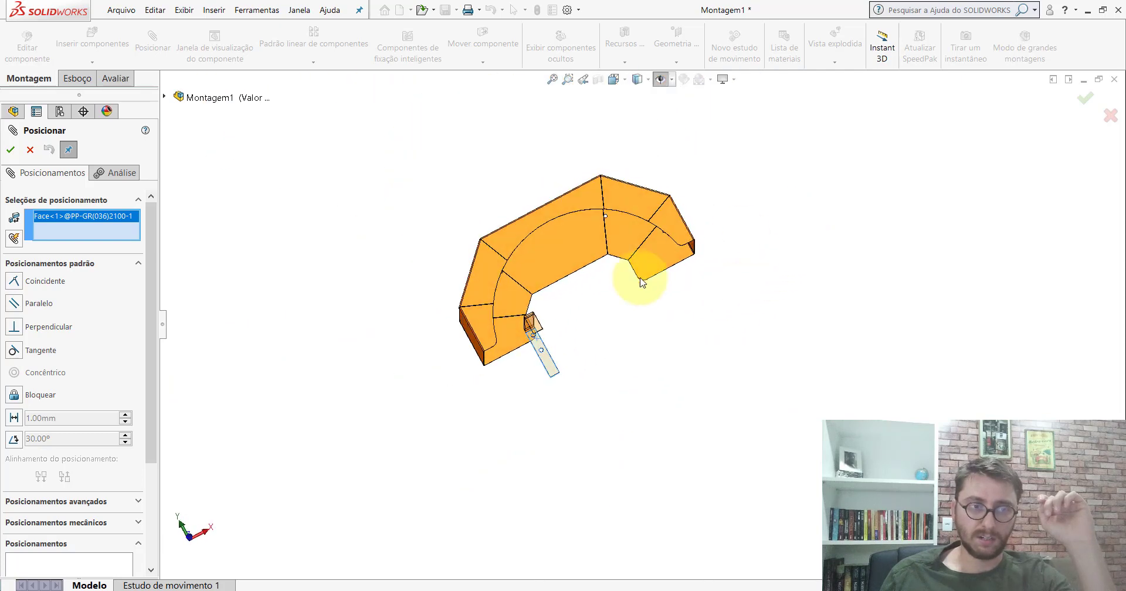
{"action": "scroll", "coordinate": [526, 266], "scroll_direction": "down", "scroll_amount": 5}
{"action": "mouse_move", "coordinate": [526, 266]}
{"action": "middle_mouse_down"}
{"action": "mouse_move", "coordinate": [508, 254]}
{"action": "mouse_move", "coordinate": [429, 305]}
{"action": "middle_mouse_up"}
{"action": "left_click", "coordinate": [428, 305]}
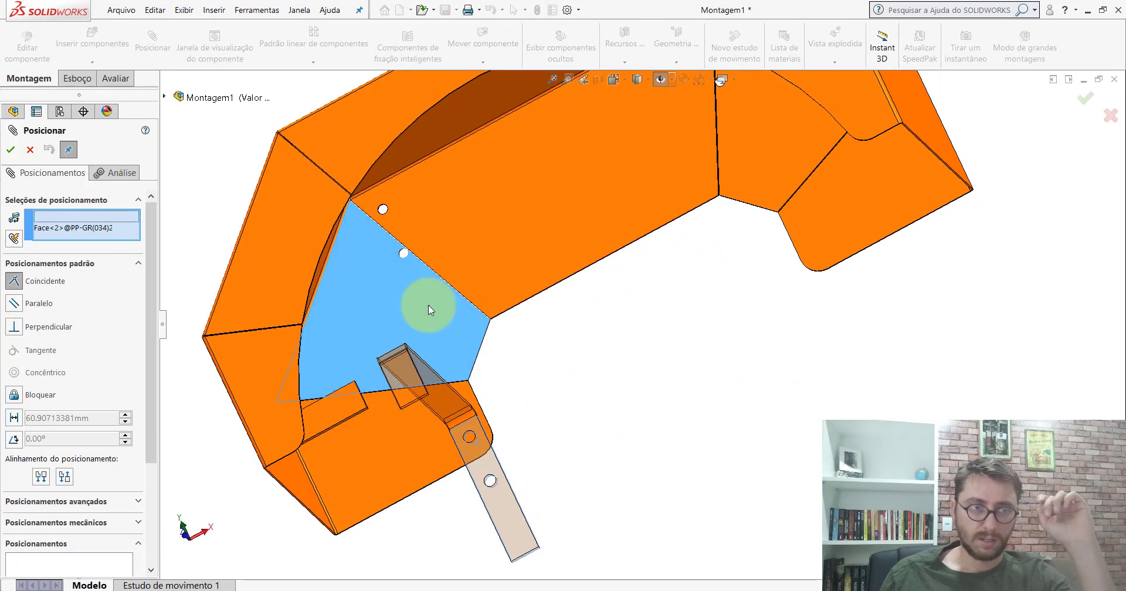
{"action": "left_click", "coordinate": [413, 288]}
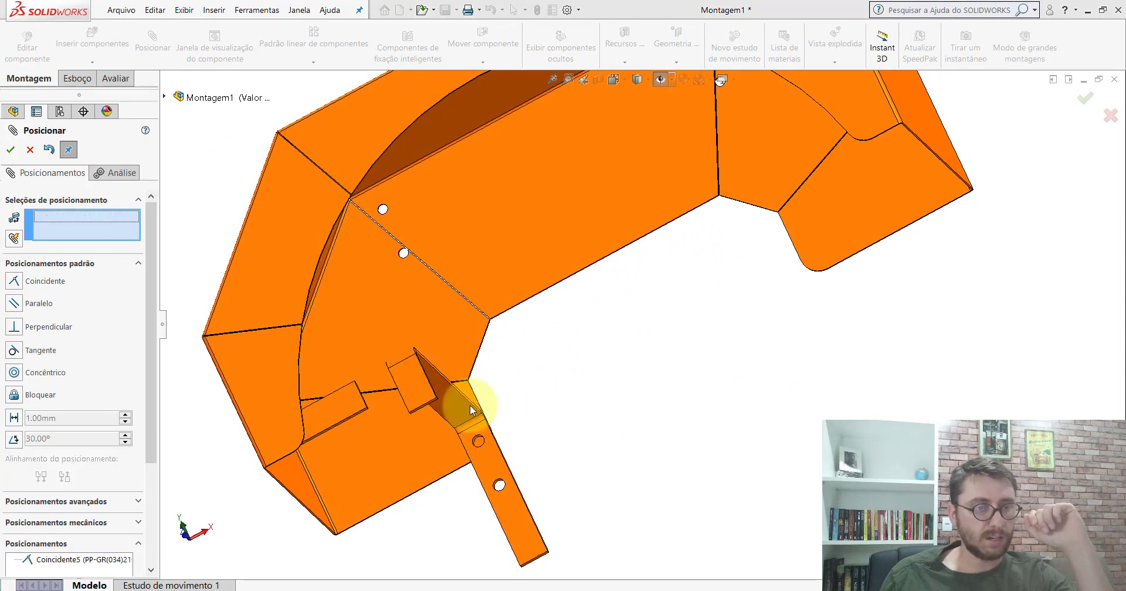
Make the bracket hole concentric with the fender hole.
{"action": "scroll", "coordinate": [489, 440], "scroll_direction": "down", "scroll_amount": 5}
{"action": "scroll", "coordinate": [527, 370], "scroll_direction": "down", "scroll_amount": 2}
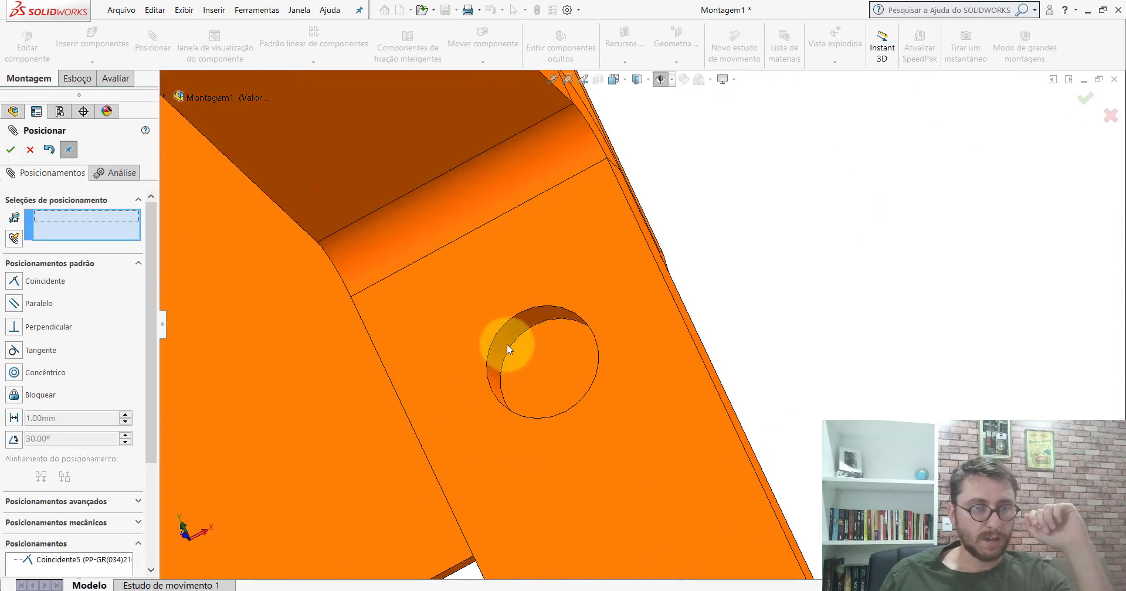
{"action": "left_click", "coordinate": [506, 343]}
{"action": "scroll", "coordinate": [512, 352], "scroll_direction": "up", "scroll_amount": 2}
{"action": "scroll", "coordinate": [545, 352], "scroll_direction": "up", "scroll_amount": 3}
{"action": "scroll", "coordinate": [603, 238], "scroll_direction": "down", "scroll_amount": 1}
{"action": "scroll", "coordinate": [604, 221], "scroll_direction": "down", "scroll_amount": 2}
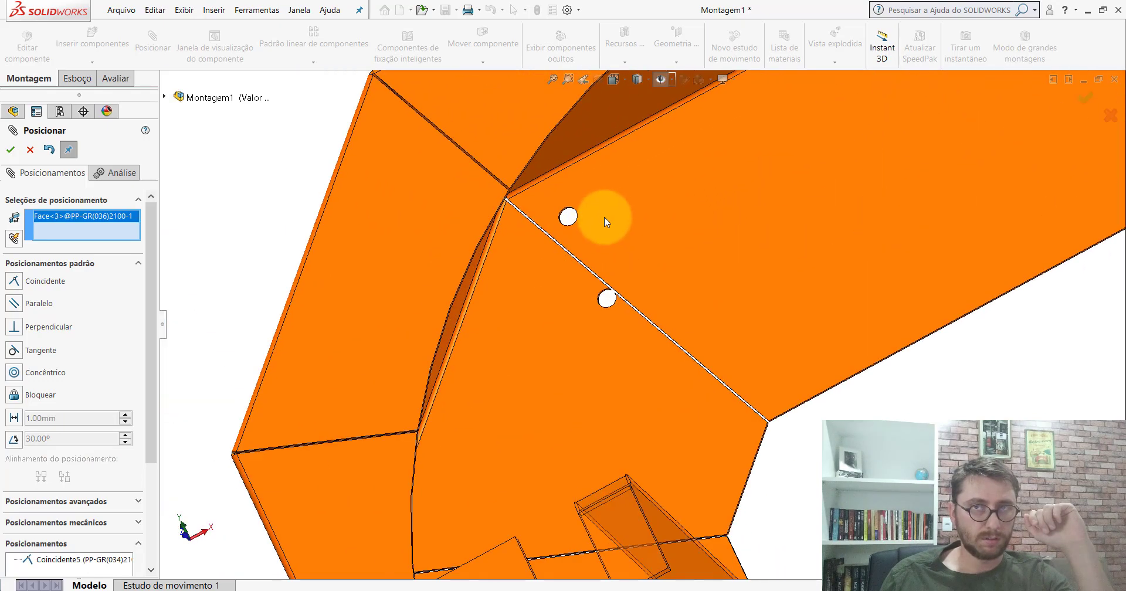
{"action": "scroll", "coordinate": [586, 244], "scroll_direction": "down", "scroll_amount": 2}
{"action": "scroll", "coordinate": [564, 265], "scroll_direction": "down", "scroll_amount": 2}
{"action": "scroll", "coordinate": [564, 265], "scroll_direction": "down", "scroll_amount": 1}
{"action": "left_click", "coordinate": [454, 212]}
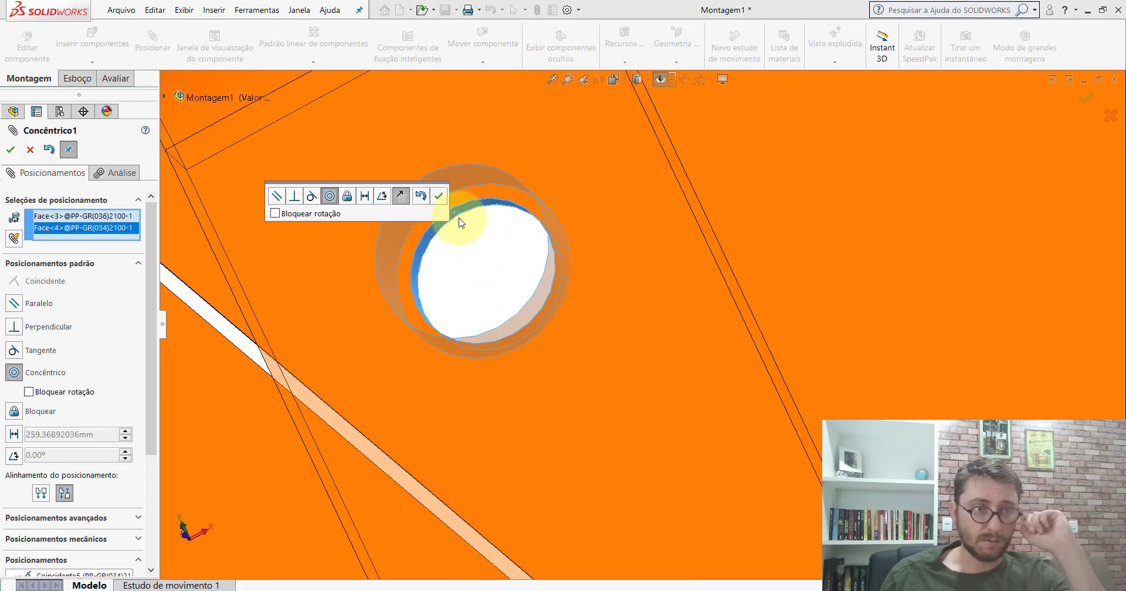
{"action": "left_click", "coordinate": [439, 198]}
Close the Mate panel and inspect the newly mated small bracket.
{"action": "scroll", "coordinate": [563, 283], "scroll_direction": "up", "scroll_amount": 5}
{"action": "mouse_move", "coordinate": [562, 283]}
{"action": "middle_mouse_down"}
{"action": "mouse_move", "coordinate": [603, 346]}
{"action": "mouse_move", "coordinate": [547, 332]}
{"action": "mouse_move", "coordinate": [518, 299]}
{"action": "mouse_move", "coordinate": [563, 322]}
{"action": "middle_mouse_up"}
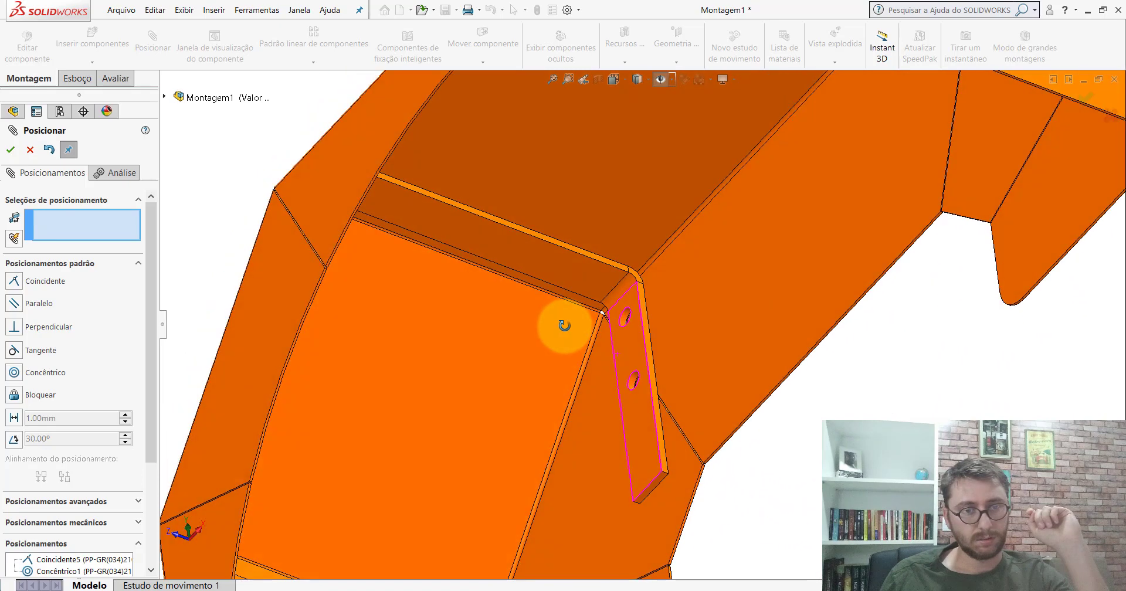
{"action": "left_click", "coordinate": [29, 151]}
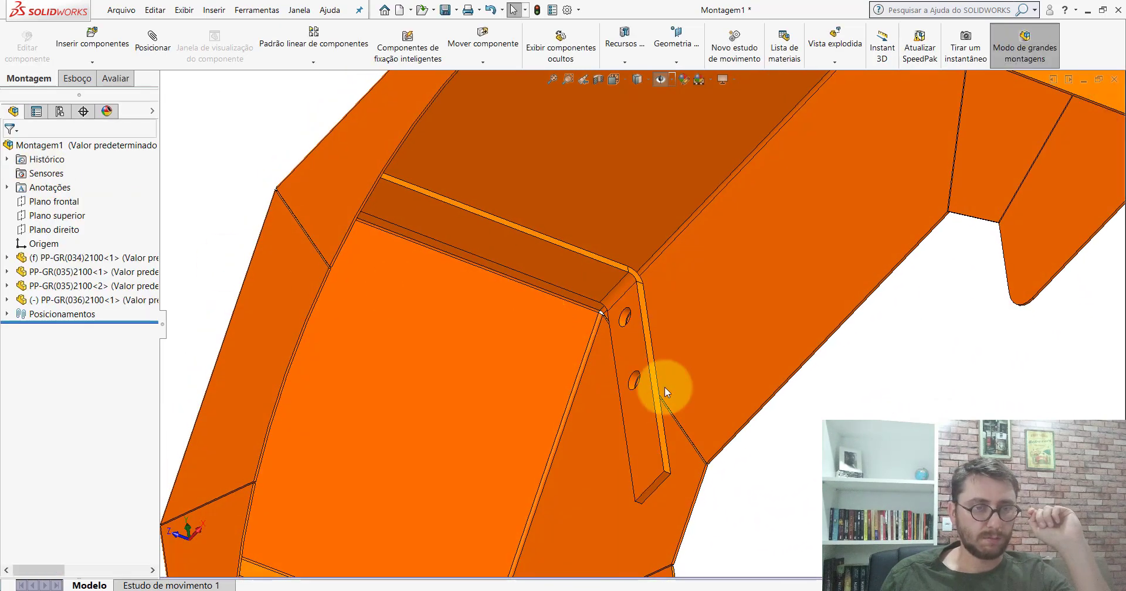
{"action": "left_click", "coordinate": [637, 410]}
{"action": "scroll", "coordinate": [603, 413], "scroll_direction": "up", "scroll_amount": 1}
{"action": "scroll", "coordinate": [652, 386], "scroll_direction": "up", "scroll_amount": 1}
{"action": "scroll", "coordinate": [662, 364], "scroll_direction": "up", "scroll_amount": 3}
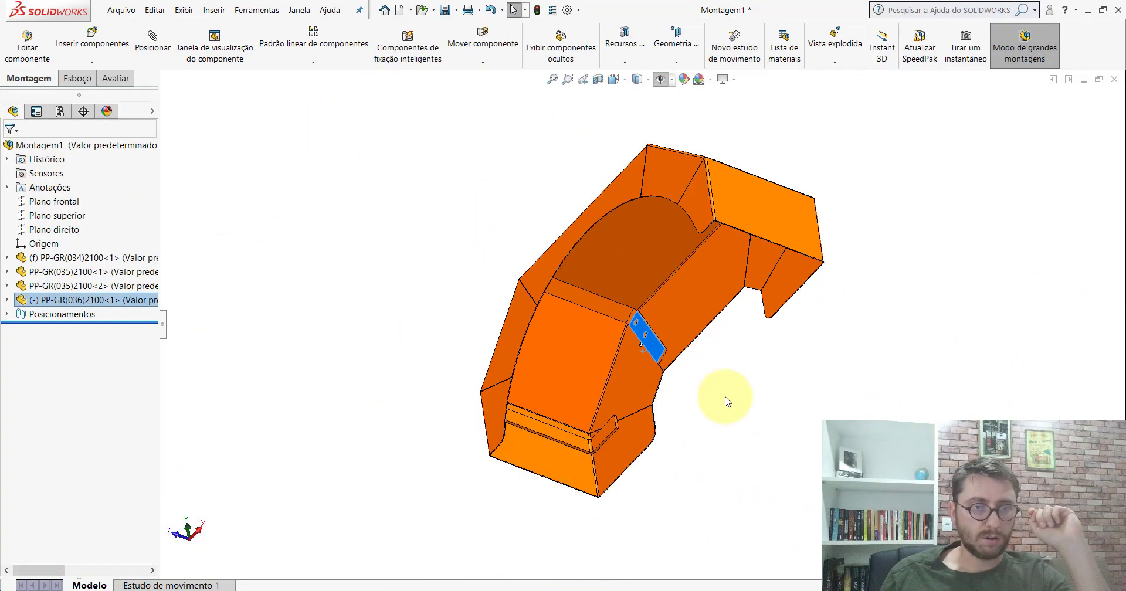
{"action": "left_click", "coordinate": [222, 114]}
Mate the bracket's top face parallel to the fender's inner face and finish mating.
{"action": "scroll", "coordinate": [657, 381], "scroll_direction": "up", "scroll_amount": 3}
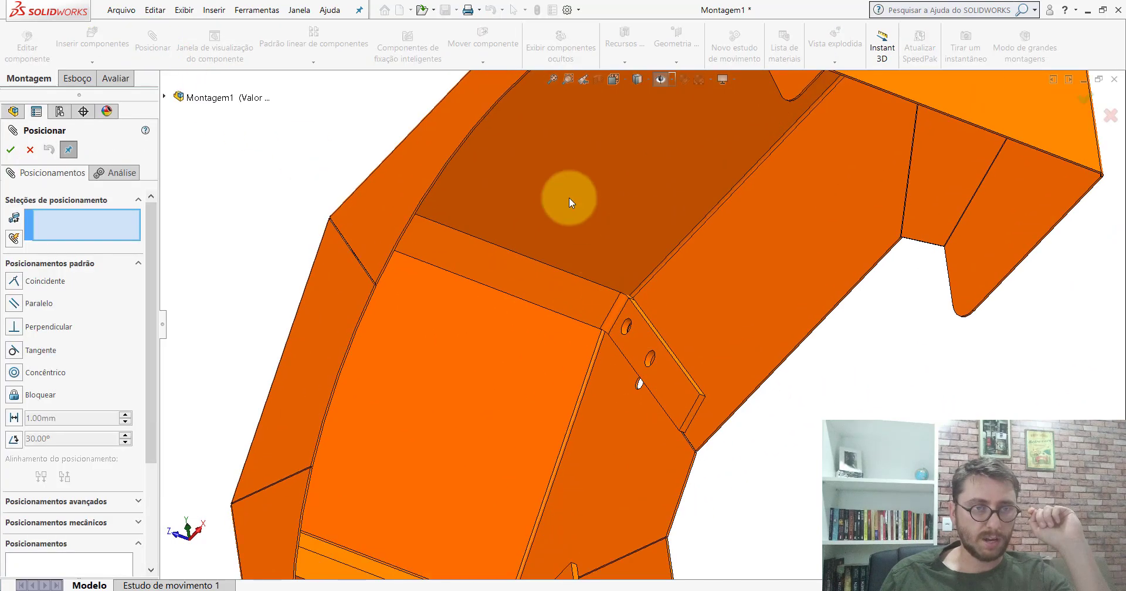
{"action": "left_click", "coordinate": [563, 198]}
{"action": "mouse_move", "coordinate": [563, 198]}
{"action": "middle_mouse_down"}
{"action": "mouse_move", "coordinate": [592, 241]}
{"action": "mouse_move", "coordinate": [682, 296]}
{"action": "mouse_move", "coordinate": [643, 302]}
{"action": "middle_mouse_up"}
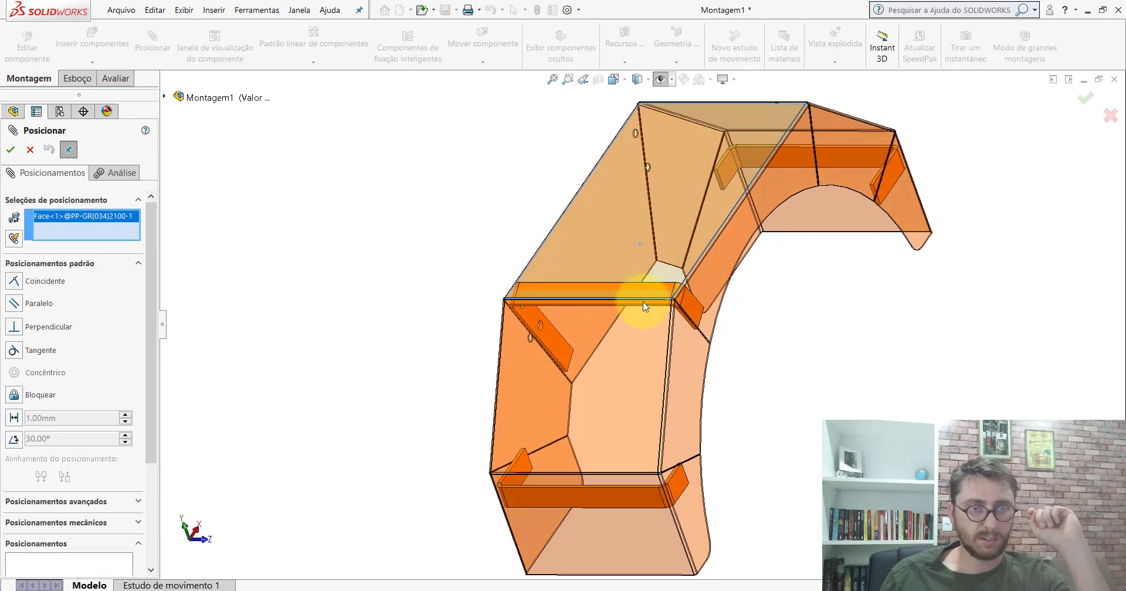
{"action": "scroll", "coordinate": [553, 279], "scroll_direction": "down", "scroll_amount": 3}
{"action": "left_click", "coordinate": [520, 279]}
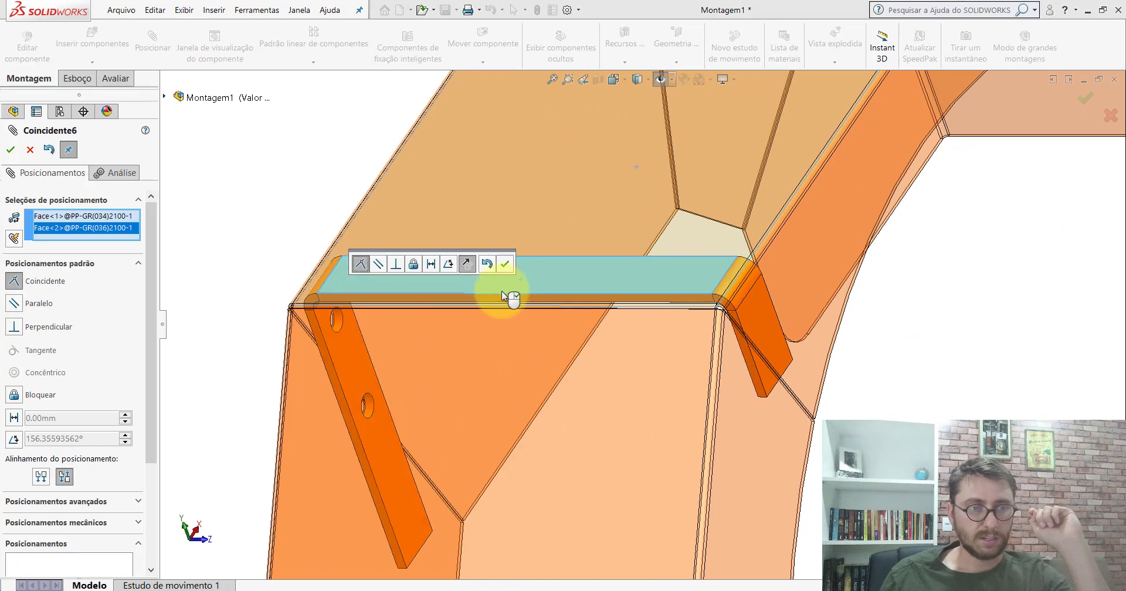
{"action": "left_click", "coordinate": [378, 263]}
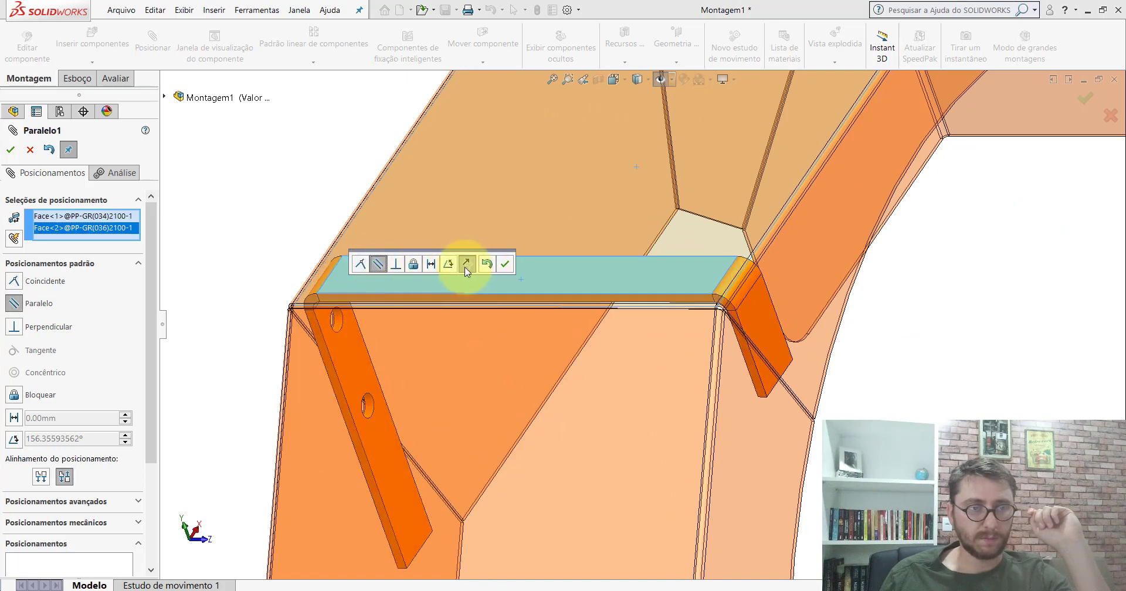
{"action": "left_click", "coordinate": [506, 265]}
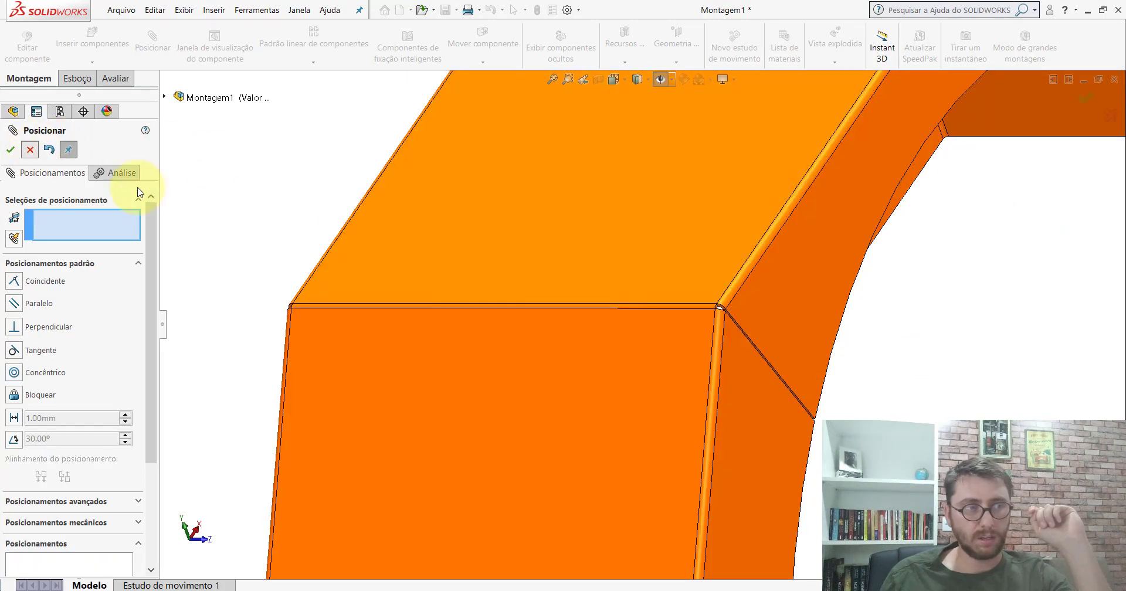
{"action": "key", "text": "Escape"}
{"action": "scroll", "coordinate": [596, 229], "scroll_direction": "up", "scroll_amount": 5}
{"action": "scroll", "coordinate": [624, 259], "scroll_direction": "up", "scroll_amount": 3}
Ctrl-drag a second copy of the PP-GR(036) bracket into the fender assembly.
{"action": "middle_click_drag", "start_coordinate": [588, 249], "coordinate": [473, 147]}
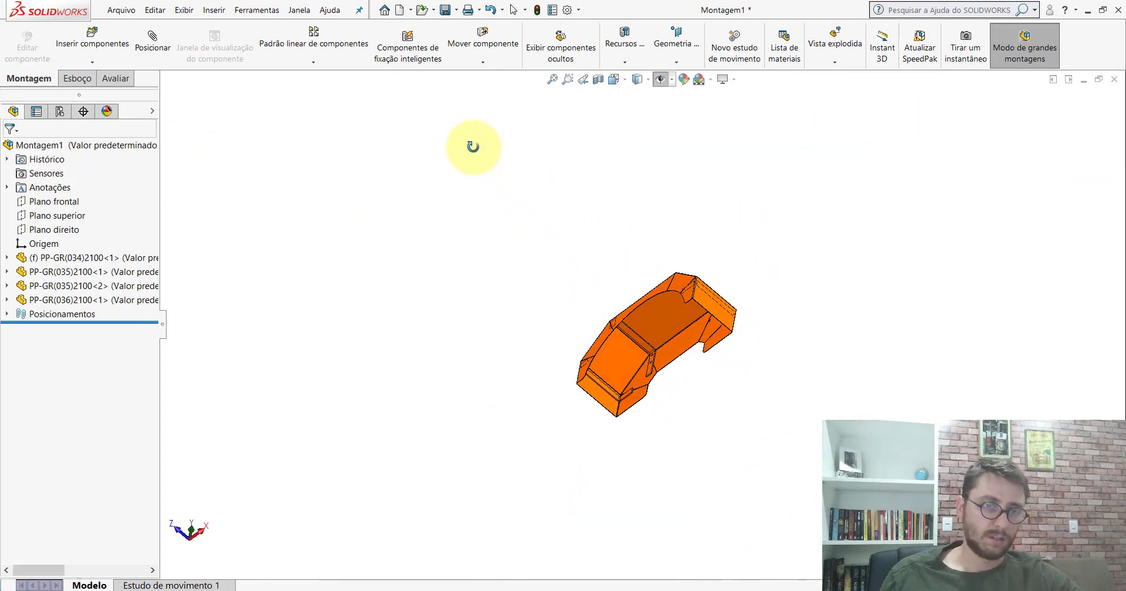
{"action": "scroll", "coordinate": [623, 283], "scroll_direction": "down", "scroll_amount": 5}
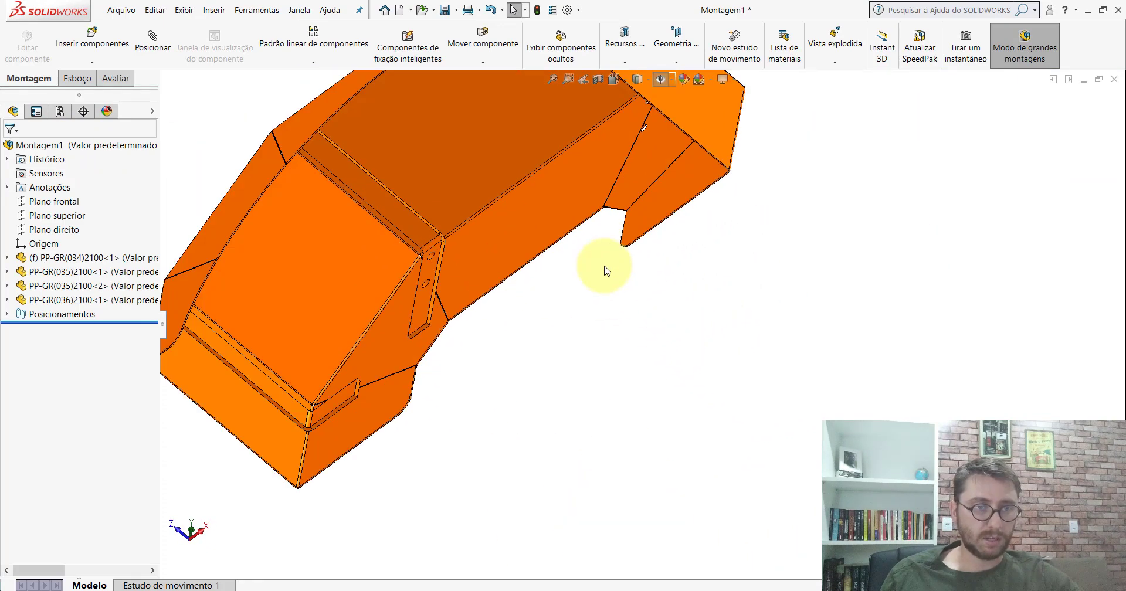
{"action": "left_click_drag", "start_coordinate": [431, 272], "coordinate": [502, 357], "text": "ctrl"}
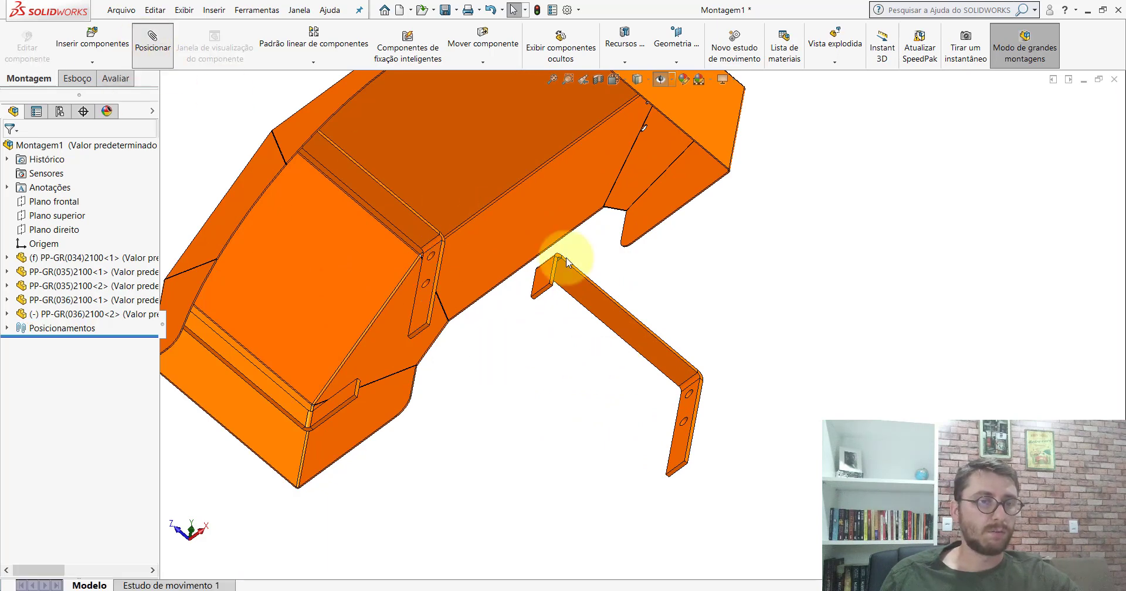
{"action": "scroll", "coordinate": [673, 281], "scroll_direction": "up", "scroll_amount": 3}
{"action": "scroll", "coordinate": [673, 282], "scroll_direction": "down", "scroll_amount": 4}
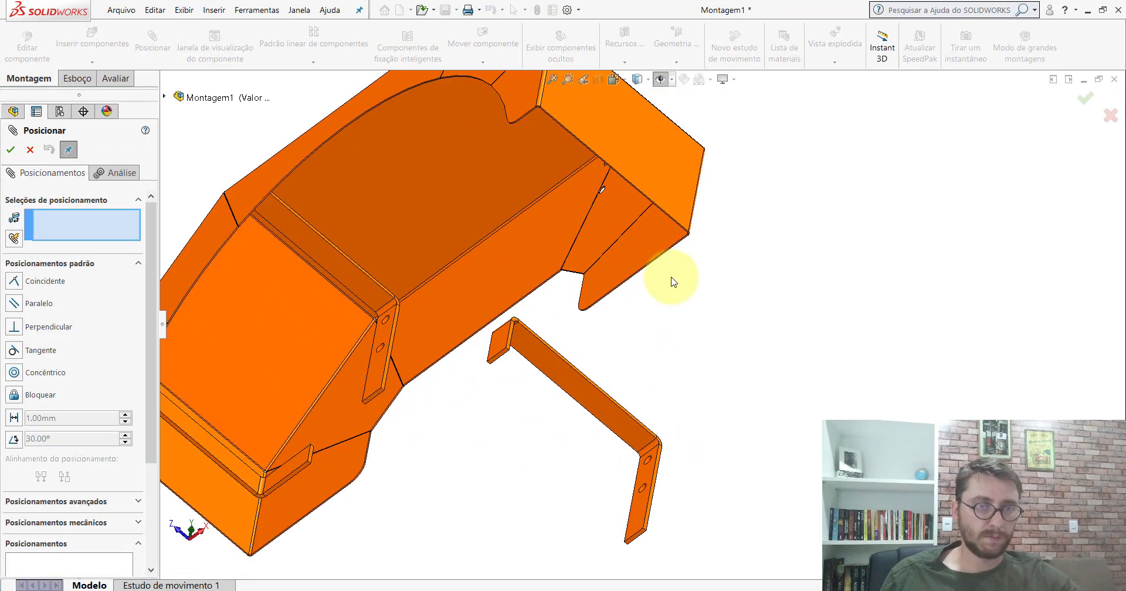
Mate the new bracket's face coincident with the fender's inner face.
{"action": "left_click", "coordinate": [561, 226]}
{"action": "scroll", "coordinate": [560, 230], "scroll_direction": "up", "scroll_amount": 5}
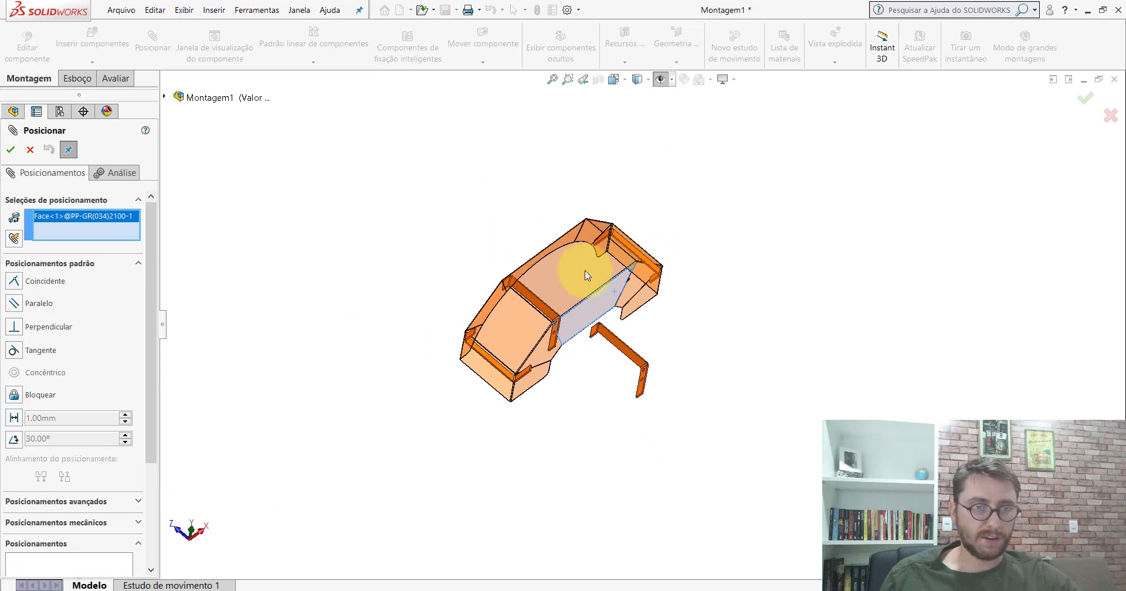
{"action": "middle_click_drag", "start_coordinate": [581, 264], "coordinate": [498, 193]}
{"action": "scroll", "coordinate": [574, 340], "scroll_direction": "down", "scroll_amount": 3}
{"action": "scroll", "coordinate": [575, 342], "scroll_direction": "down", "scroll_amount": 3}
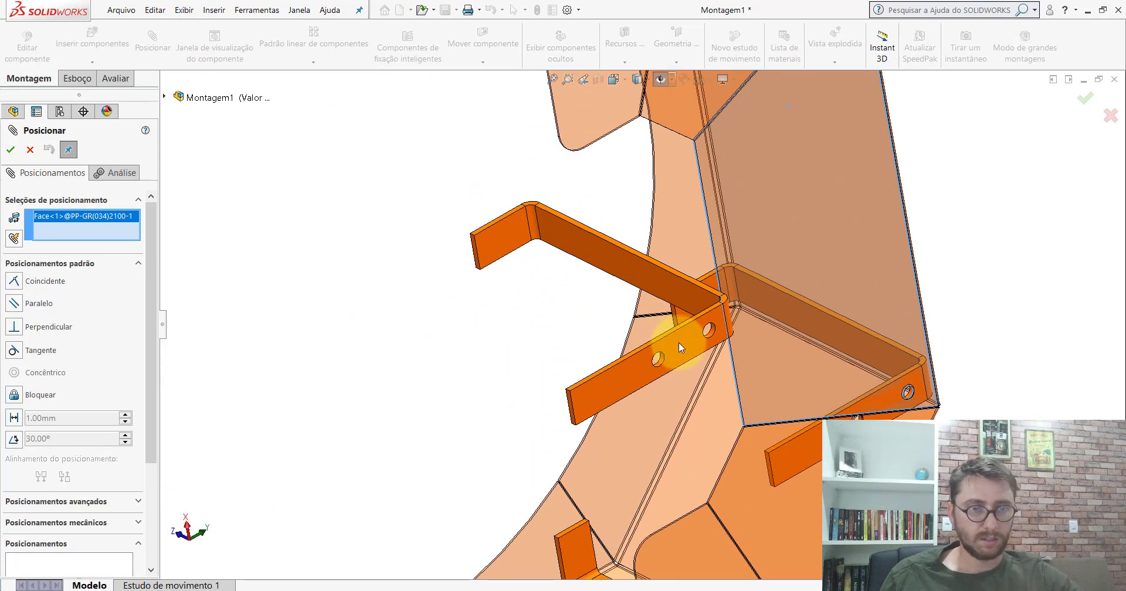
{"action": "left_click", "coordinate": [678, 342]}
{"action": "left_click", "coordinate": [840, 363]}
Add a concentric mate to align the new bracket's hole.
{"action": "scroll", "coordinate": [826, 346], "scroll_direction": "up", "scroll_amount": 3}
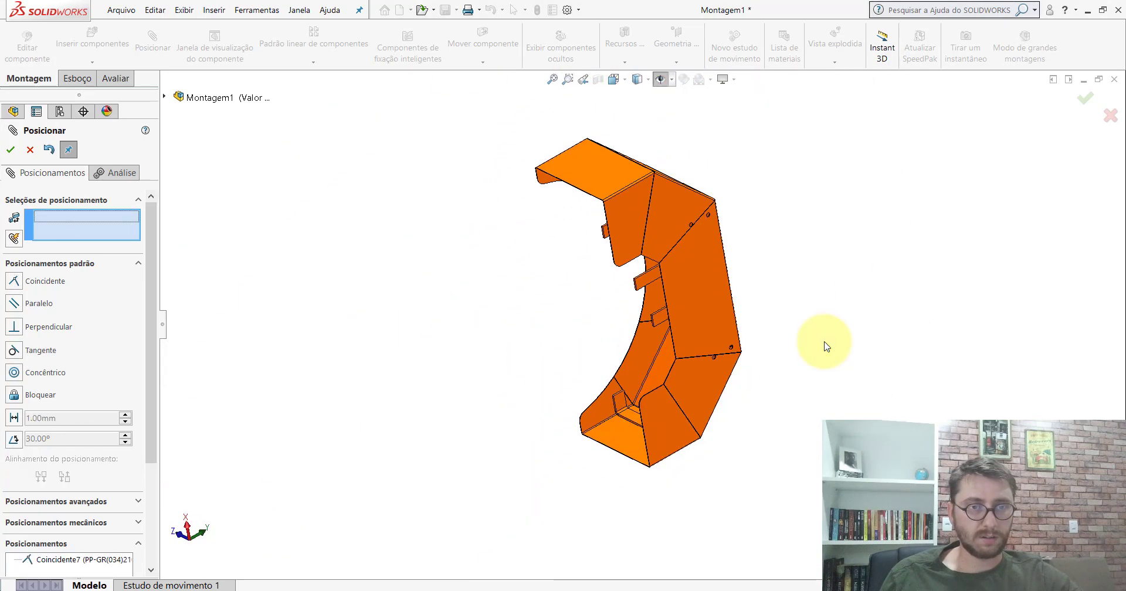
{"action": "middle_click_drag", "start_coordinate": [826, 344], "coordinate": [686, 296]}
{"action": "scroll", "coordinate": [563, 333], "scroll_direction": "down", "scroll_amount": 4}
{"action": "mouse_move", "coordinate": [564, 333]}
{"action": "middle_mouse_down"}
{"action": "mouse_move", "coordinate": [648, 289]}
{"action": "mouse_move", "coordinate": [659, 252]}
{"action": "middle_mouse_up"}
{"action": "scroll", "coordinate": [633, 293], "scroll_direction": "down", "scroll_amount": 2}
{"action": "scroll", "coordinate": [637, 298], "scroll_direction": "down", "scroll_amount": 2}
{"action": "left_click", "coordinate": [637, 299]}
{"action": "scroll", "coordinate": [637, 299], "scroll_direction": "up", "scroll_amount": 3}
{"action": "scroll", "coordinate": [659, 258], "scroll_direction": "down", "scroll_amount": 3}
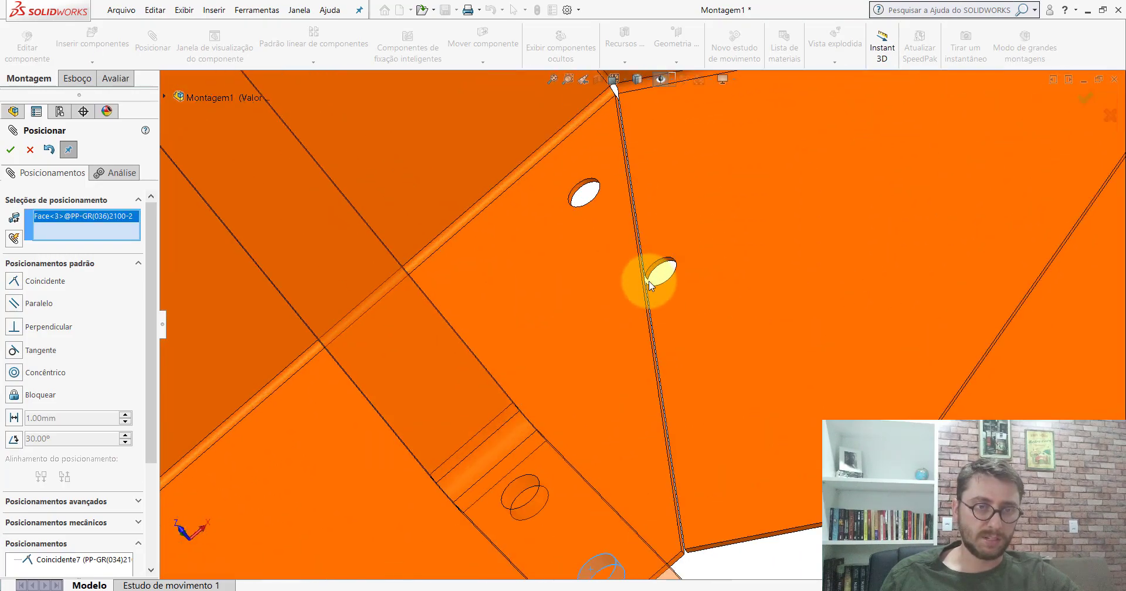
{"action": "scroll", "coordinate": [654, 273], "scroll_direction": "down", "scroll_amount": 2}
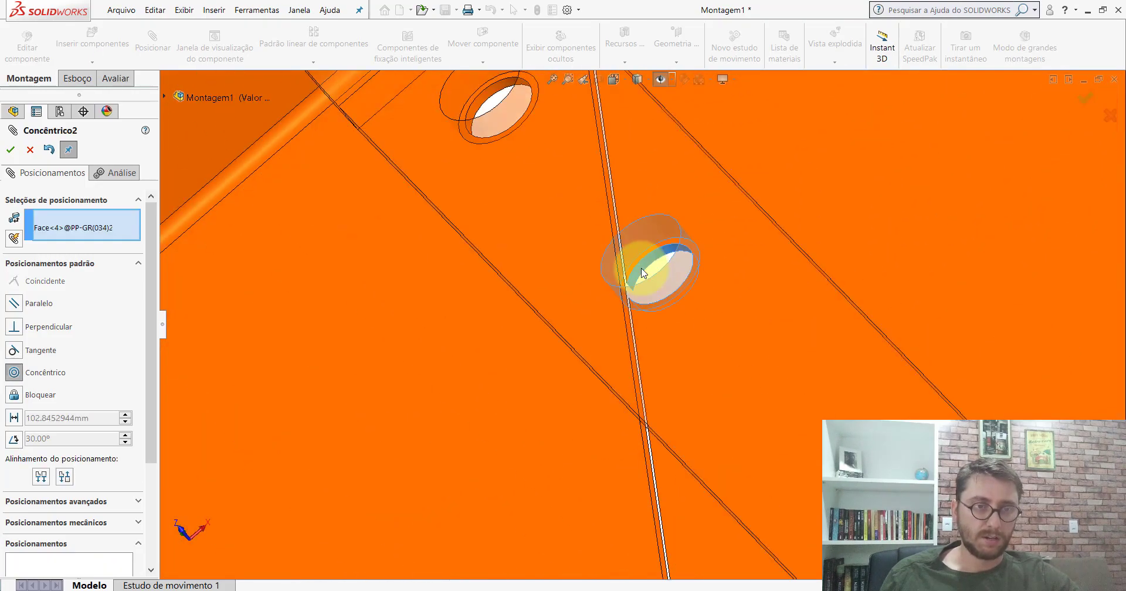
{"action": "left_click", "coordinate": [819, 263]}
Mate a fender face to the bracket's top face and finish mating.
{"action": "scroll", "coordinate": [674, 305], "scroll_direction": "up", "scroll_amount": 2}
{"action": "scroll", "coordinate": [671, 309], "scroll_direction": "up", "scroll_amount": 3}
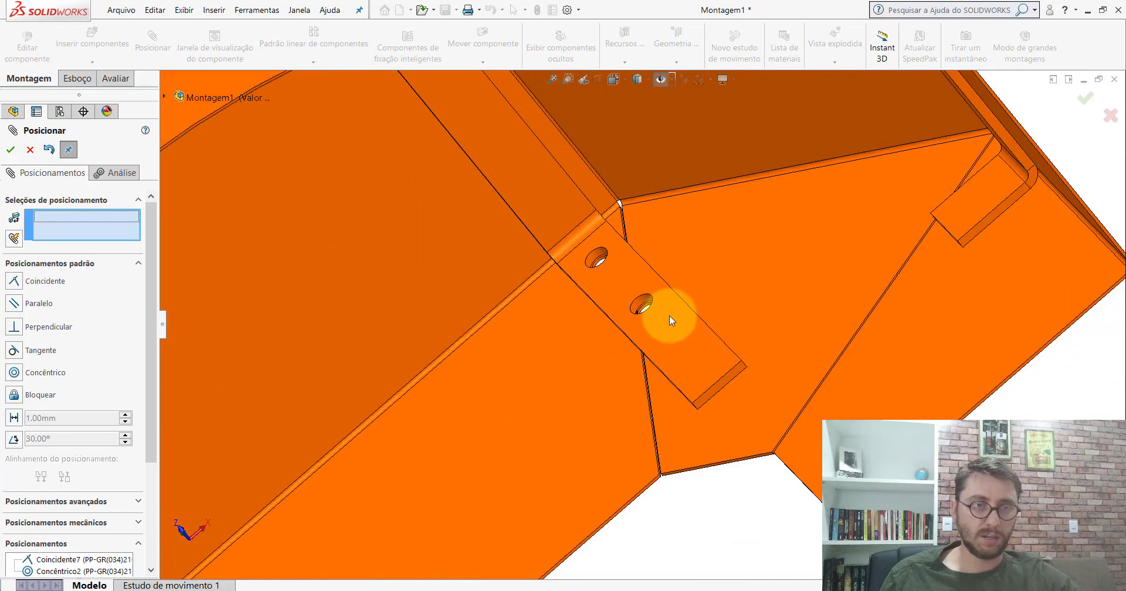
{"action": "scroll", "coordinate": [666, 315], "scroll_direction": "up", "scroll_amount": 3}
{"action": "left_click", "coordinate": [538, 271]}
{"action": "middle_click_drag", "start_coordinate": [558, 289], "coordinate": [674, 322]}
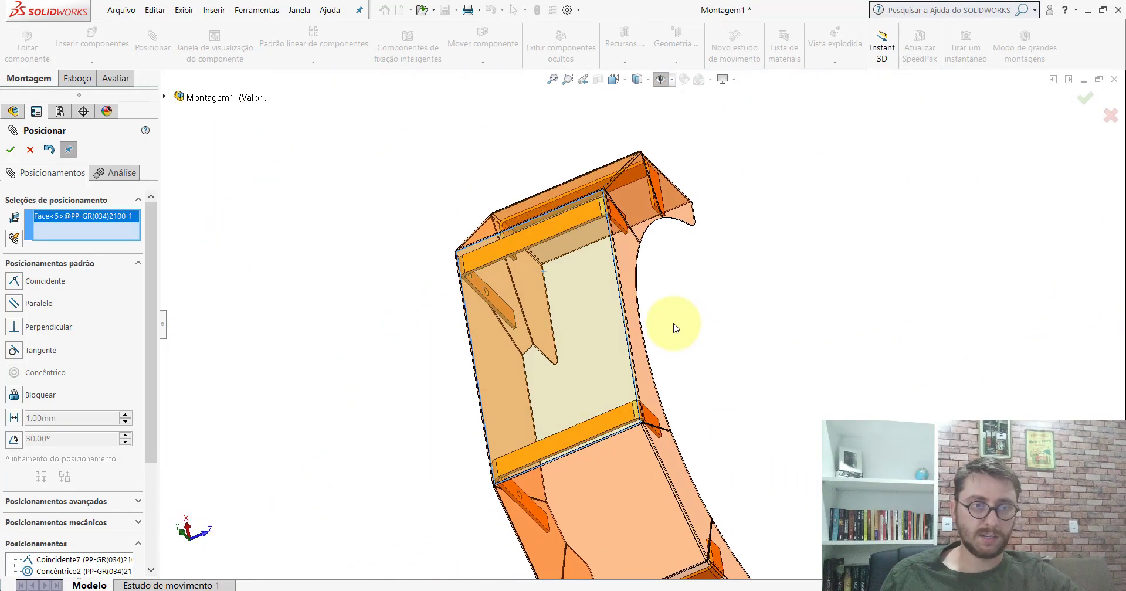
{"action": "scroll", "coordinate": [585, 248], "scroll_direction": "down", "scroll_amount": 2}
{"action": "left_click", "coordinate": [544, 235]}
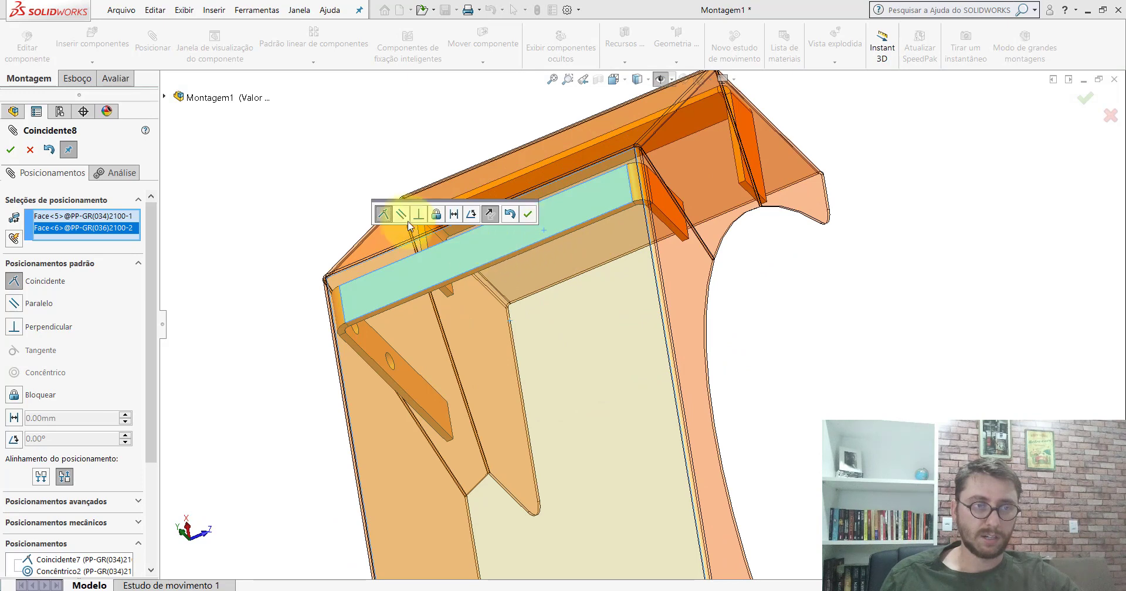
{"action": "left_click", "coordinate": [529, 216]}
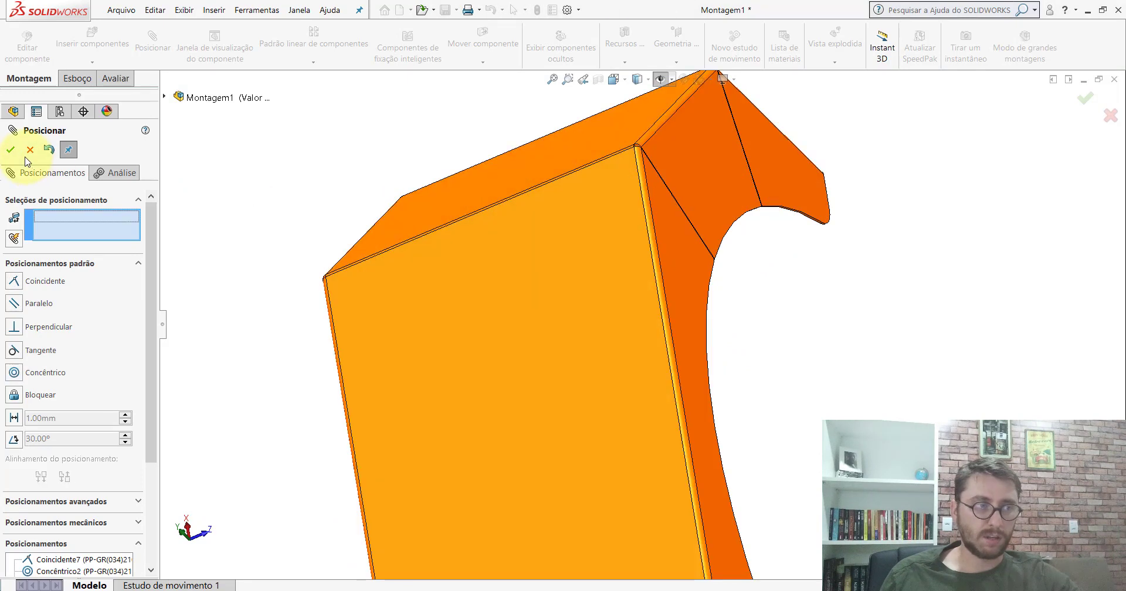
{"action": "key", "text": "Escape"}
Orbit the finished fender assembly to inspect it, including the underside.
{"action": "scroll", "coordinate": [586, 333], "scroll_direction": "up", "scroll_amount": 5}
{"action": "mouse_move", "coordinate": [568, 317]}
{"action": "middle_mouse_down"}
{"action": "mouse_move", "coordinate": [384, 236]}
{"action": "mouse_move", "coordinate": [442, 369]}
{"action": "mouse_move", "coordinate": [656, 352]}
{"action": "mouse_move", "coordinate": [427, 440]}
{"action": "mouse_move", "coordinate": [463, 426]}
{"action": "mouse_move", "coordinate": [604, 287]}
{"action": "mouse_move", "coordinate": [593, 256]}
{"action": "mouse_move", "coordinate": [593, 317]}
{"action": "mouse_move", "coordinate": [611, 349]}
{"action": "middle_mouse_up"}
{"action": "scroll", "coordinate": [655, 353], "scroll_direction": "down", "scroll_amount": 4}
{"action": "scroll", "coordinate": [656, 353], "scroll_direction": "down", "scroll_amount": 2}
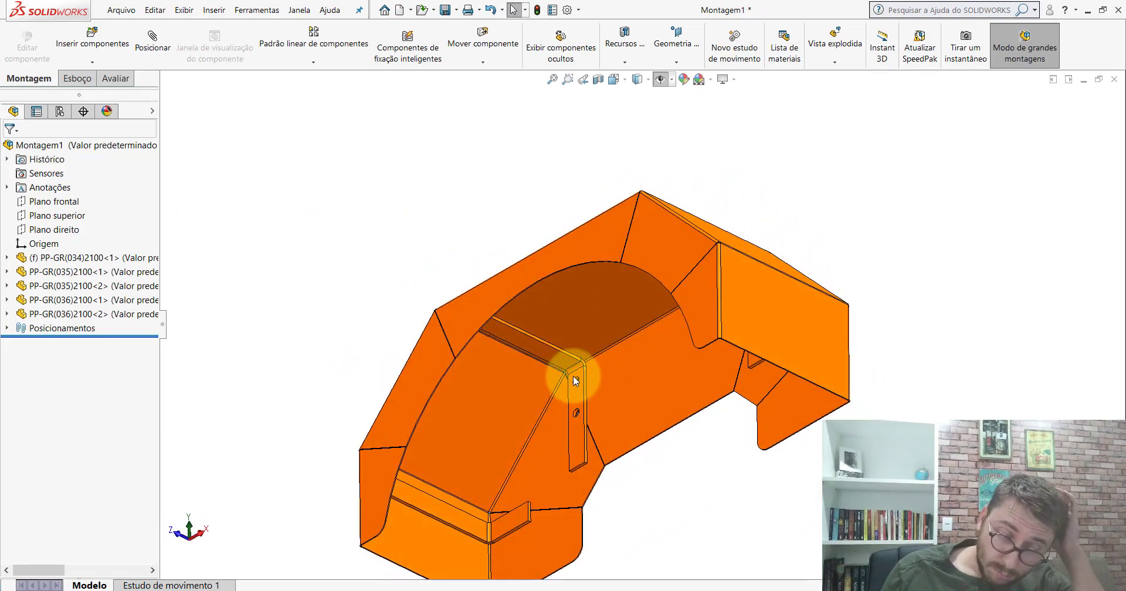
{"action": "scroll", "coordinate": [625, 348], "scroll_direction": "up", "scroll_amount": 3}
{"action": "scroll", "coordinate": [625, 348], "scroll_direction": "down", "scroll_amount": 2}
{"action": "mouse_move", "coordinate": [625, 348]}
{"action": "middle_mouse_down"}
{"action": "mouse_move", "coordinate": [649, 357]}
{"action": "mouse_move", "coordinate": [587, 445]}
{"action": "middle_mouse_up"}
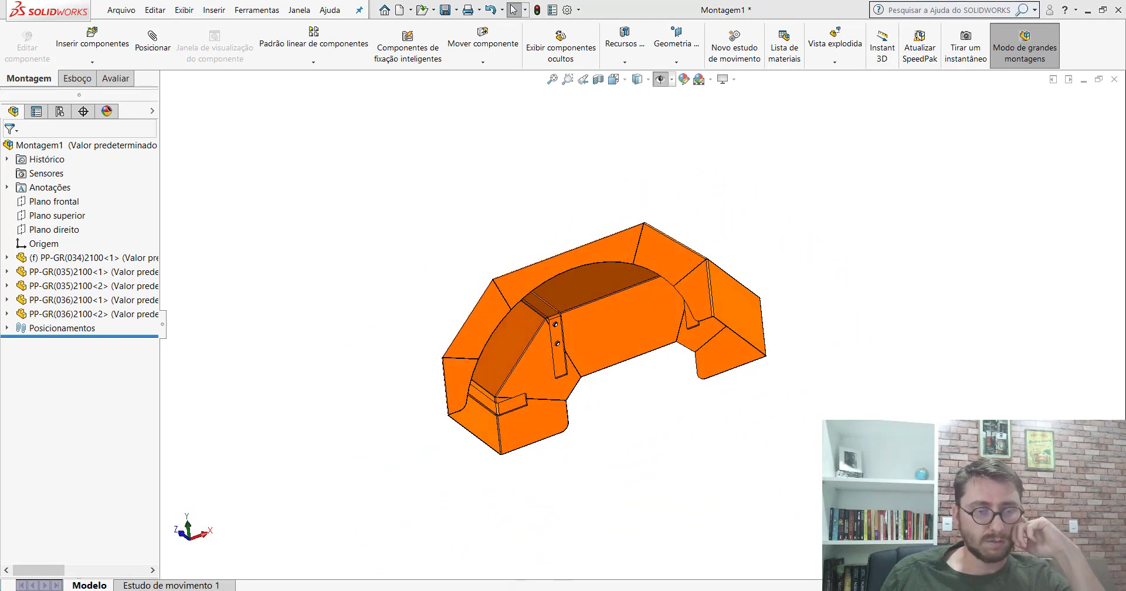
Switch to the full crane-trailer assembly and orbit to the fender on the wheel.
{"action": "left_click", "coordinate": [487, 560]}
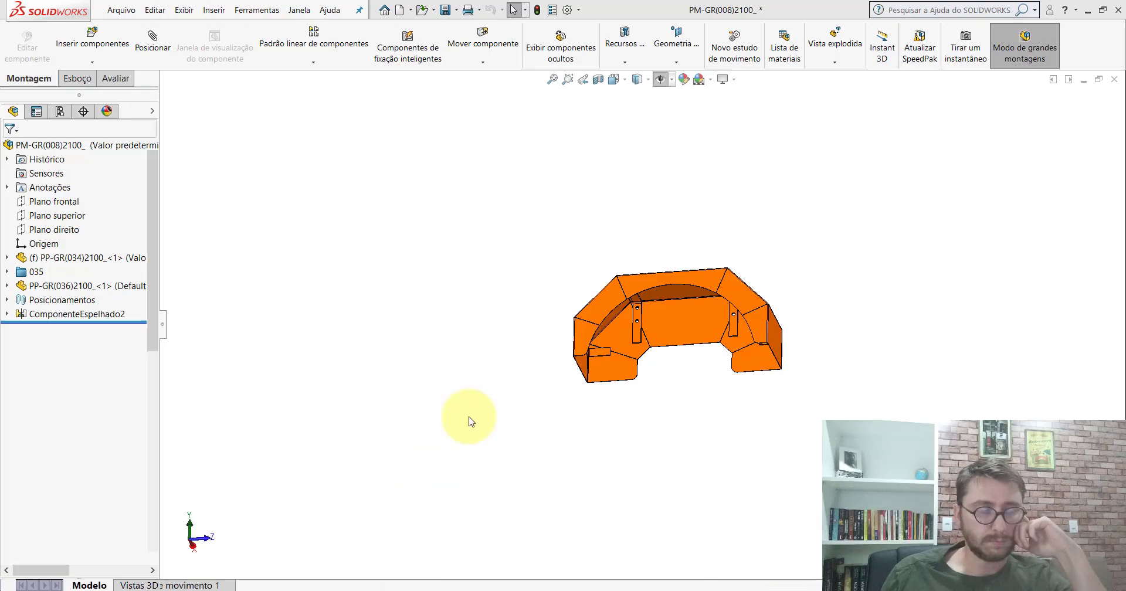
{"action": "key", "text": "ctrl+Tab"}
{"action": "scroll", "coordinate": [477, 360], "scroll_direction": "down", "scroll_amount": 5}
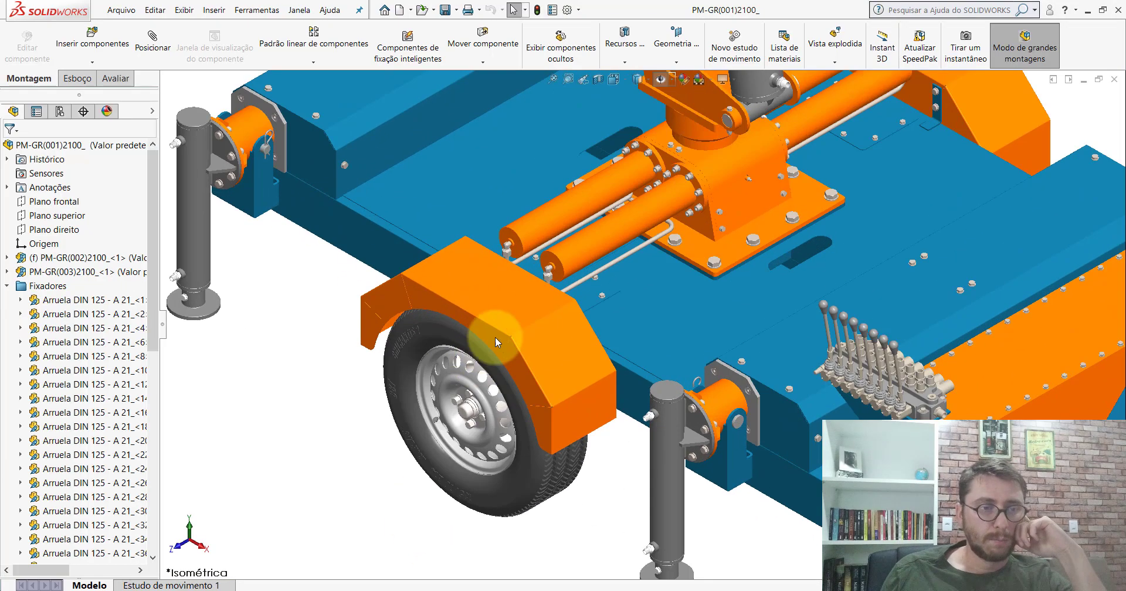
{"action": "scroll", "coordinate": [495, 336], "scroll_direction": "down", "scroll_amount": 5}
{"action": "mouse_move", "coordinate": [514, 289]}
{"action": "middle_mouse_down"}
{"action": "mouse_move", "coordinate": [604, 113]}
{"action": "mouse_move", "coordinate": [532, 374]}
{"action": "mouse_move", "coordinate": [492, 357]}
{"action": "mouse_move", "coordinate": [459, 364]}
{"action": "mouse_move", "coordinate": [432, 264]}
{"action": "mouse_move", "coordinate": [451, 169]}
{"action": "middle_mouse_up"}
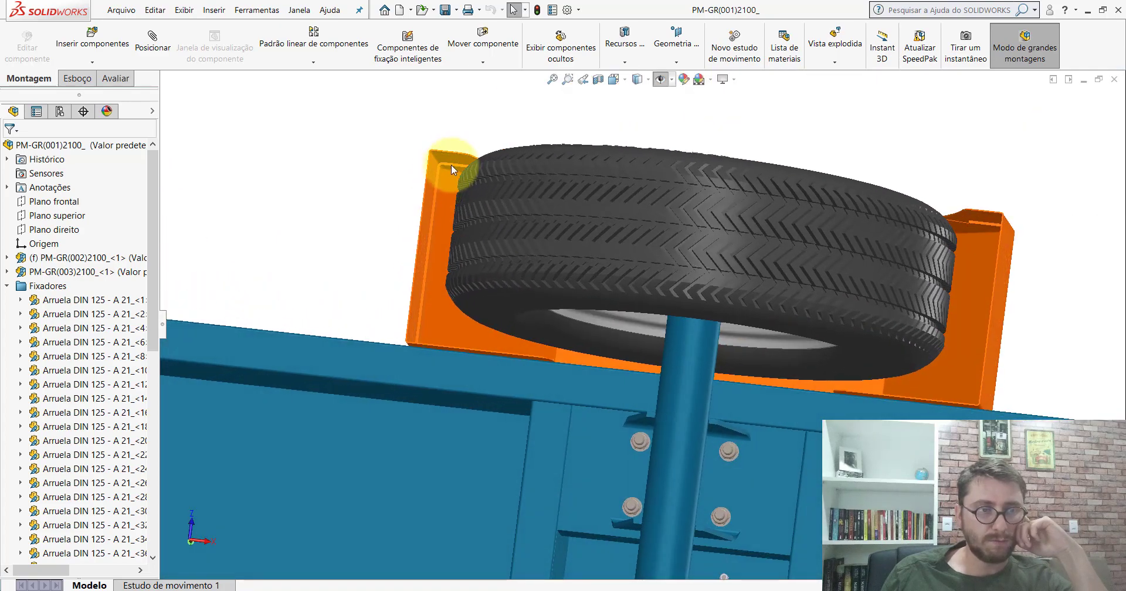
{"action": "left_click", "coordinate": [423, 233]}
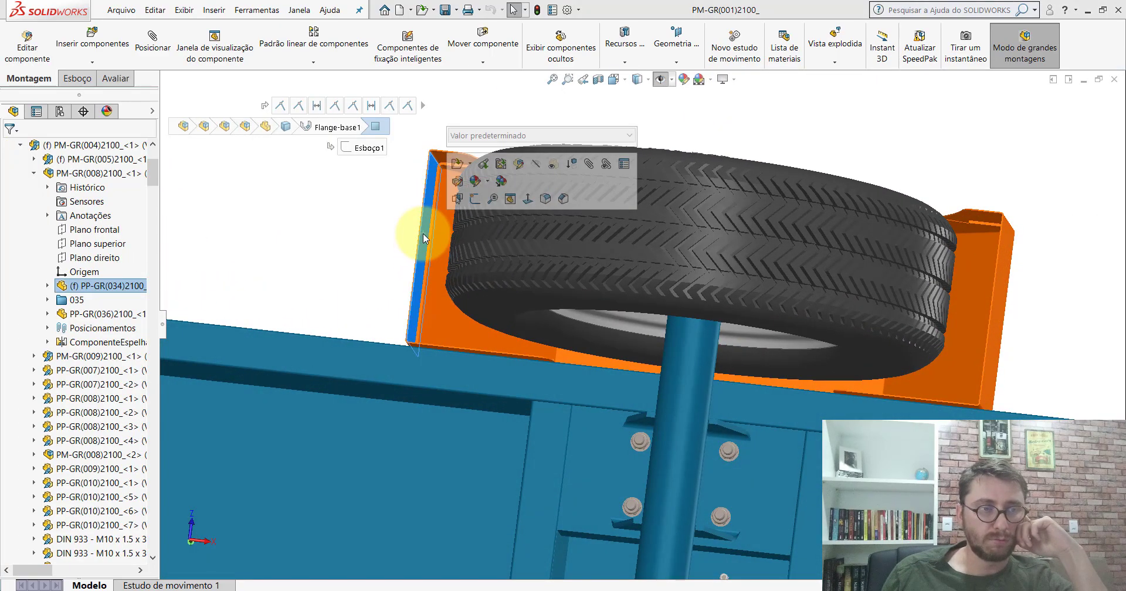
{"action": "left_click", "coordinate": [226, 114]}
Use Avaliar > Medida on the bracket's top edge to read 1.5 mm.
{"action": "left_click", "coordinate": [116, 78]}
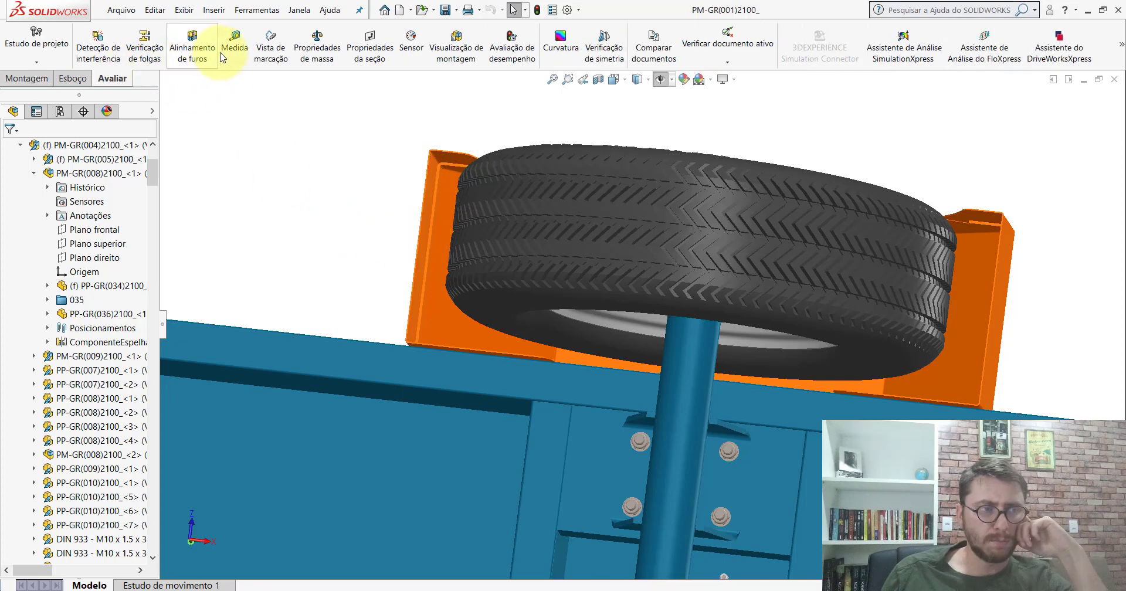
{"action": "left_click", "coordinate": [222, 57]}
{"action": "scroll", "coordinate": [457, 174], "scroll_direction": "down", "scroll_amount": 3}
{"action": "scroll", "coordinate": [460, 190], "scroll_direction": "down", "scroll_amount": 3}
{"action": "scroll", "coordinate": [498, 261], "scroll_direction": "down", "scroll_amount": 2}
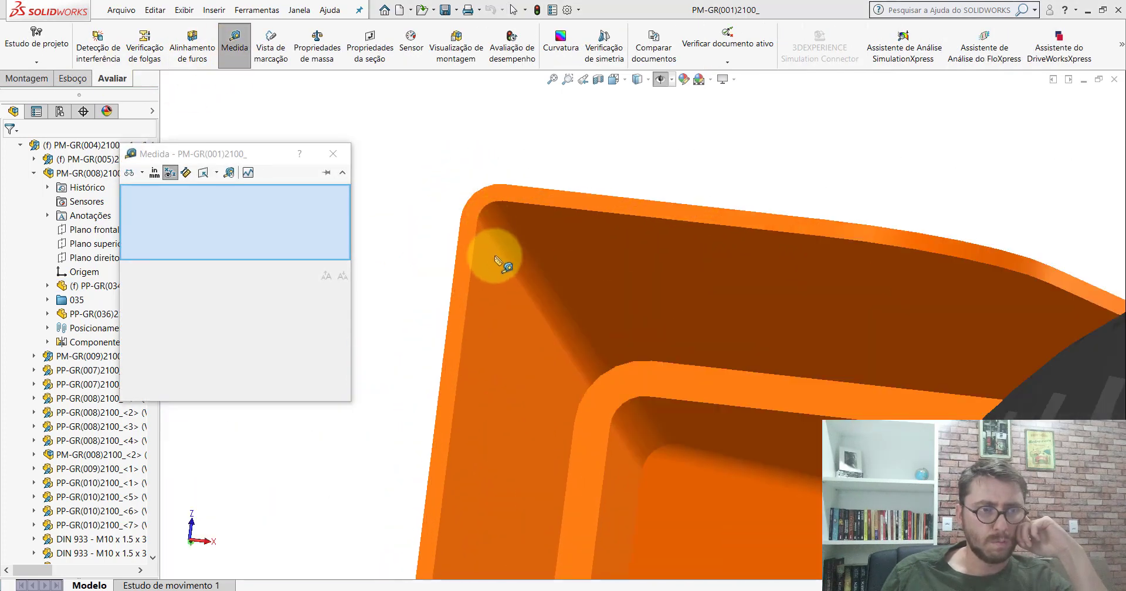
{"action": "scroll", "coordinate": [496, 259], "scroll_direction": "down", "scroll_amount": 2}
{"action": "left_click", "coordinate": [477, 231]}
{"action": "left_click", "coordinate": [473, 199]}
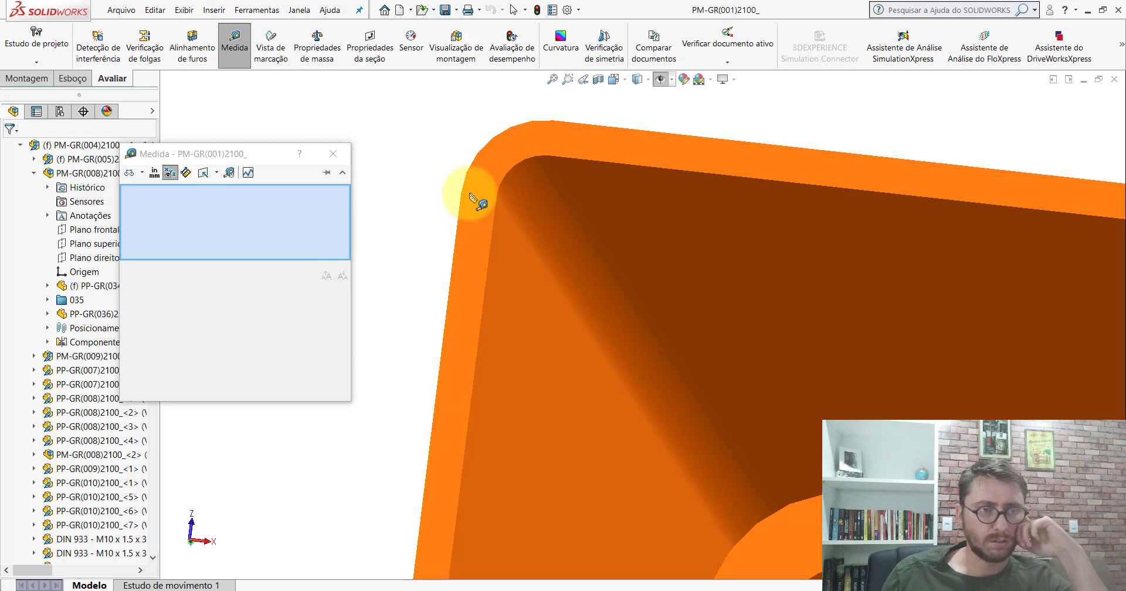
{"action": "left_click", "coordinate": [470, 194]}
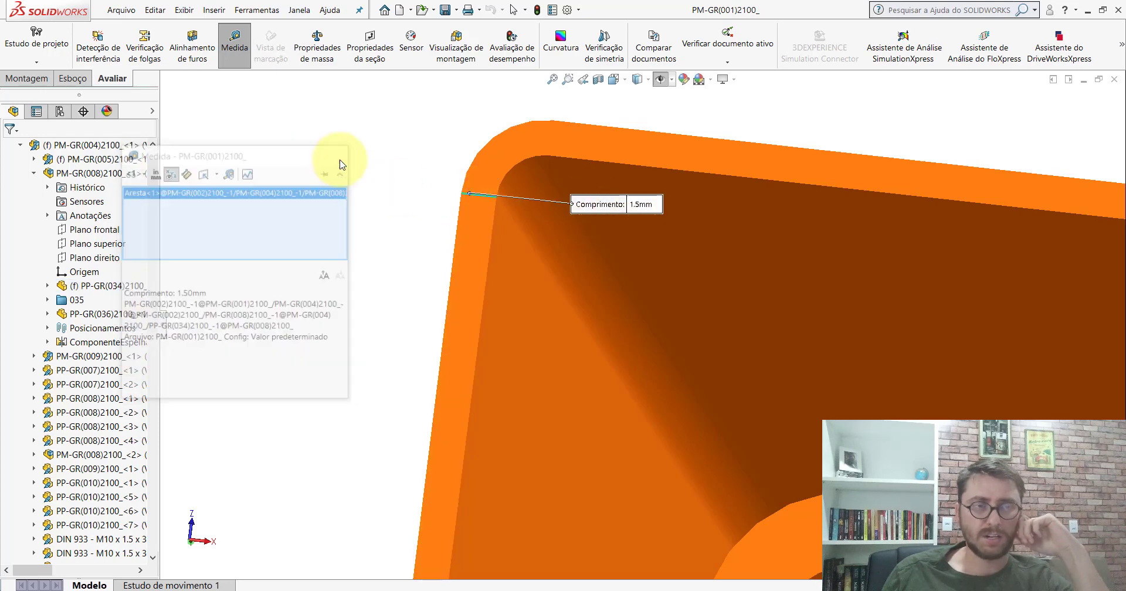
{"action": "key", "text": "Escape"}
{"action": "scroll", "coordinate": [440, 239], "scroll_direction": "up", "scroll_amount": 3}
{"action": "scroll", "coordinate": [478, 271], "scroll_direction": "up", "scroll_amount": 3}
{"action": "scroll", "coordinate": [591, 390], "scroll_direction": "up", "scroll_amount": 3}
Zoom and orbit to look down on the tire and the orange bracket.
{"action": "scroll", "coordinate": [670, 382], "scroll_direction": "up", "scroll_amount": 2}
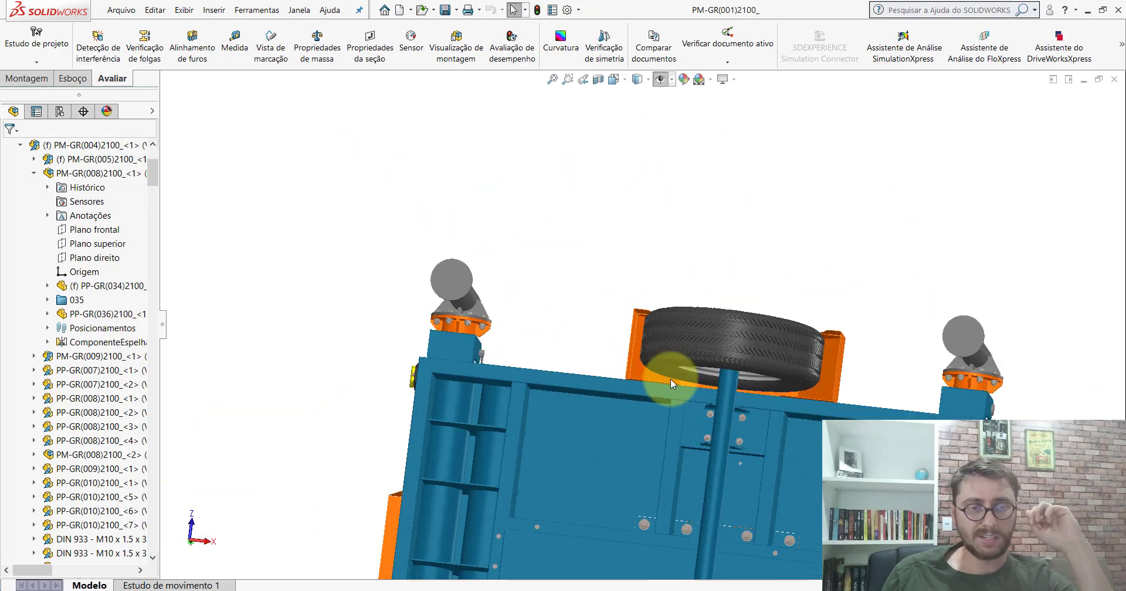
{"action": "scroll", "coordinate": [688, 375], "scroll_direction": "down", "scroll_amount": 2}
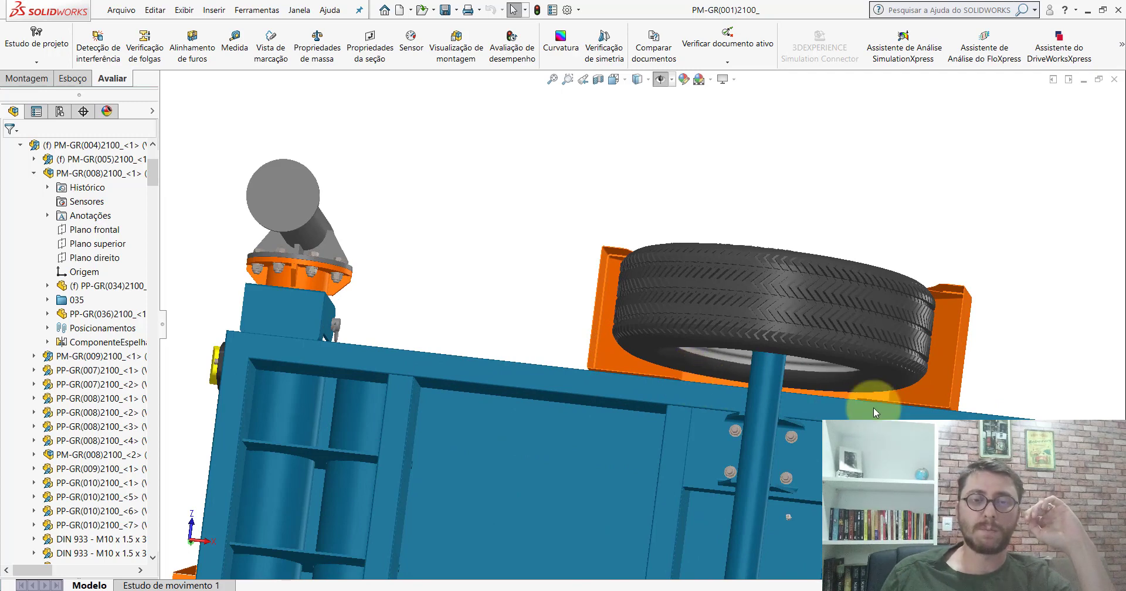
{"action": "scroll", "coordinate": [850, 311], "scroll_direction": "up", "scroll_amount": 2}
{"action": "scroll", "coordinate": [820, 317], "scroll_direction": "down", "scroll_amount": 1}
{"action": "scroll", "coordinate": [704, 346], "scroll_direction": "down", "scroll_amount": 3}
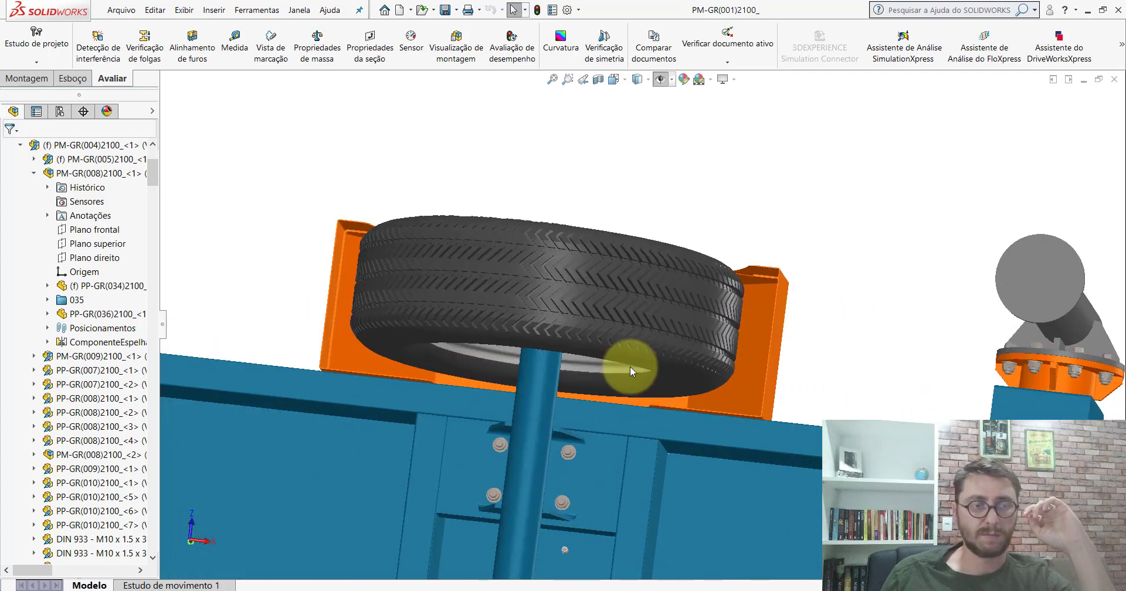
{"action": "scroll", "coordinate": [499, 317], "scroll_direction": "down", "scroll_amount": 2}
{"action": "scroll", "coordinate": [377, 266], "scroll_direction": "down", "scroll_amount": 1}
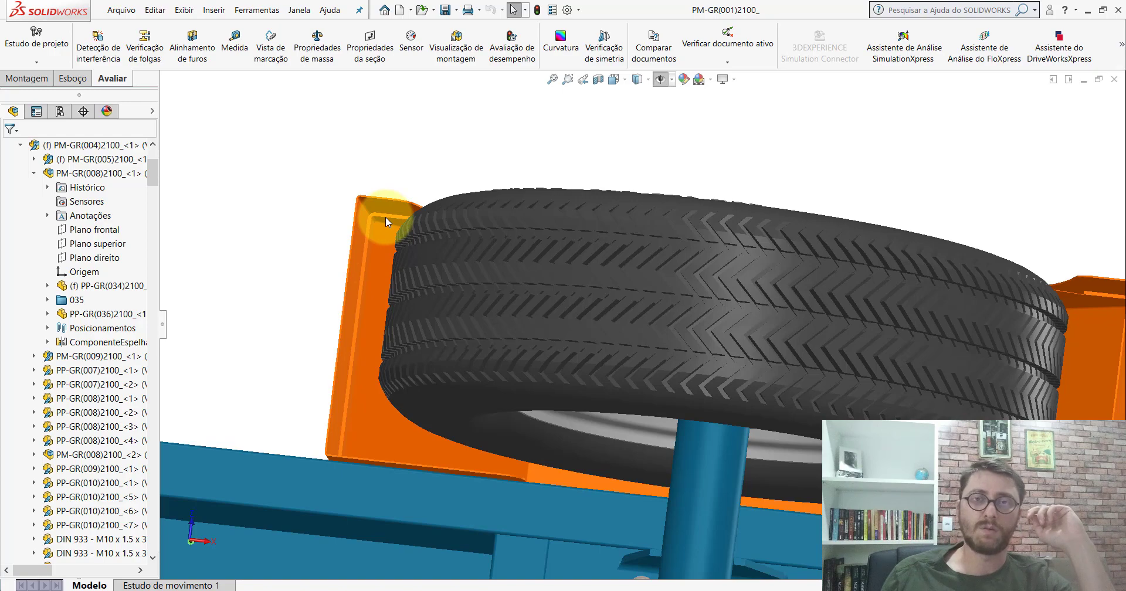
{"action": "middle_click_drag", "start_coordinate": [351, 282], "coordinate": [365, 243]}
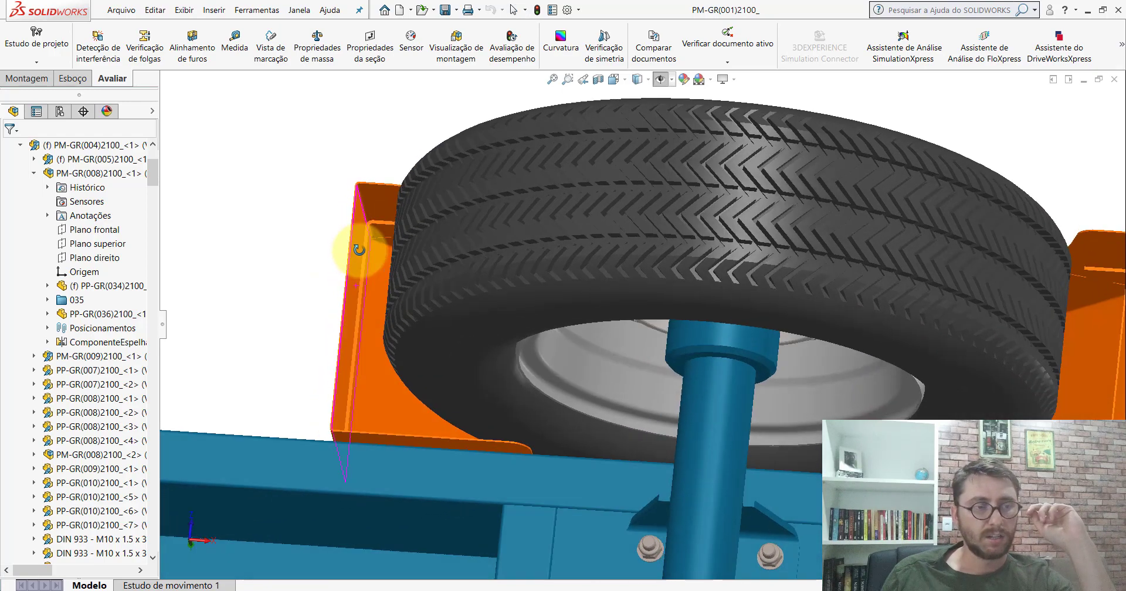
{"action": "scroll", "coordinate": [384, 231], "scroll_direction": "down", "scroll_amount": 2}
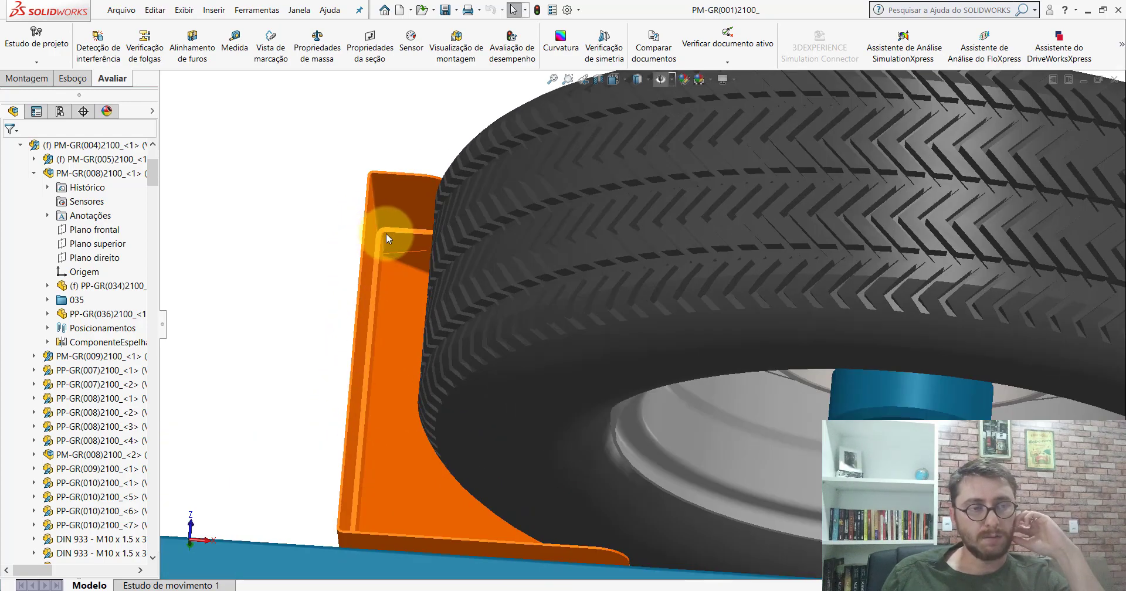
{"action": "scroll", "coordinate": [386, 234], "scroll_direction": "up", "scroll_amount": 3}
{"action": "scroll", "coordinate": [504, 336], "scroll_direction": "up", "scroll_amount": 2}
Select the bracket face near the bolt, then bring up the Montagem1 window.
{"action": "mouse_move", "coordinate": [572, 419]}
{"action": "middle_mouse_down"}
{"action": "mouse_move", "coordinate": [531, 516]}
{"action": "mouse_move", "coordinate": [615, 453]}
{"action": "middle_mouse_up"}
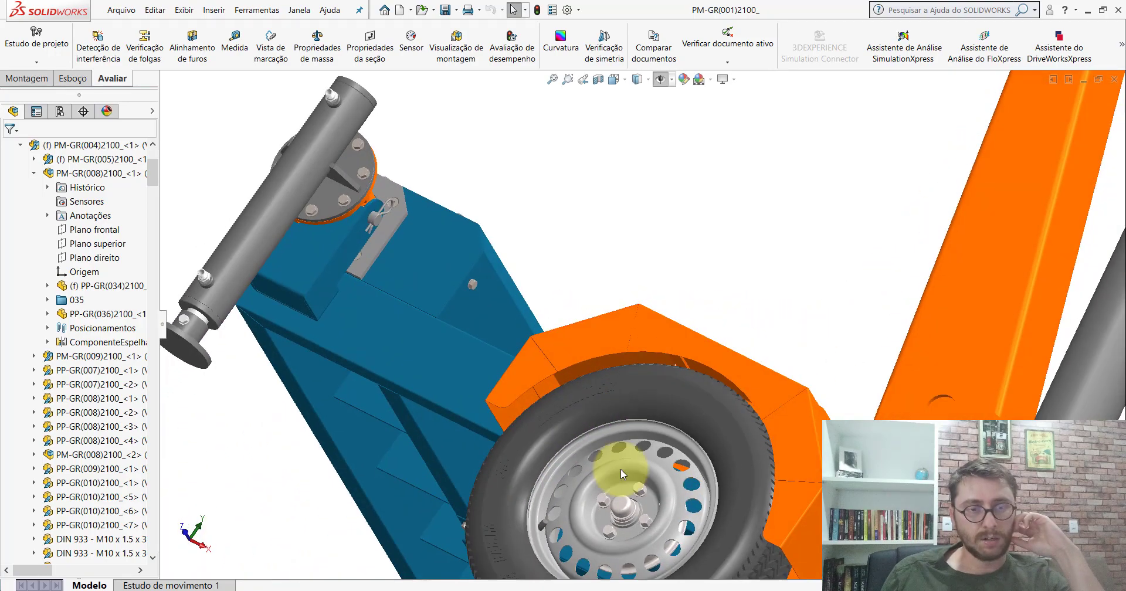
{"action": "scroll", "coordinate": [493, 226], "scroll_direction": "down", "scroll_amount": 3}
{"action": "mouse_move", "coordinate": [493, 226]}
{"action": "middle_mouse_down"}
{"action": "mouse_move", "coordinate": [551, 282]}
{"action": "mouse_move", "coordinate": [511, 258]}
{"action": "middle_mouse_up"}
{"action": "scroll", "coordinate": [512, 262], "scroll_direction": "down", "scroll_amount": 5}
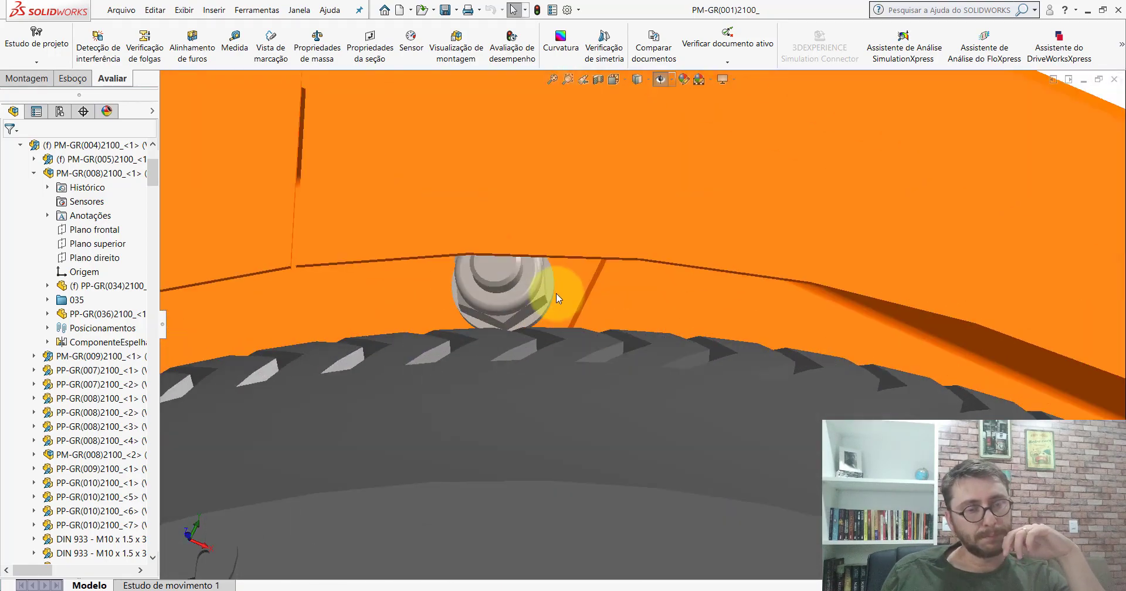
{"action": "left_click", "coordinate": [557, 295]}
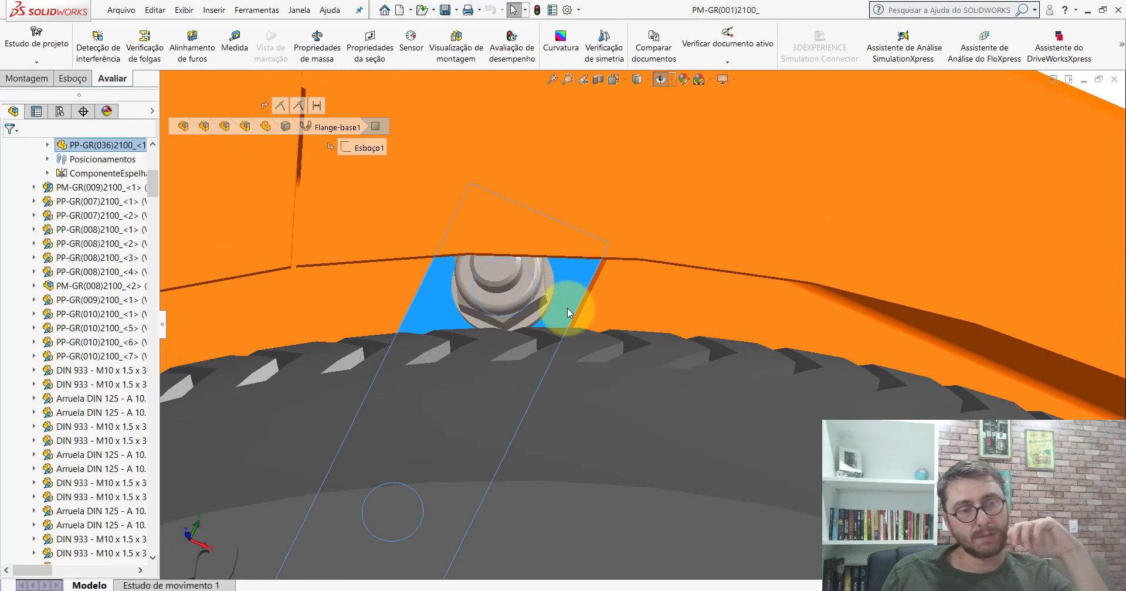
{"action": "scroll", "coordinate": [627, 325], "scroll_direction": "up", "scroll_amount": 5}
{"action": "scroll", "coordinate": [631, 325], "scroll_direction": "down", "scroll_amount": 3}
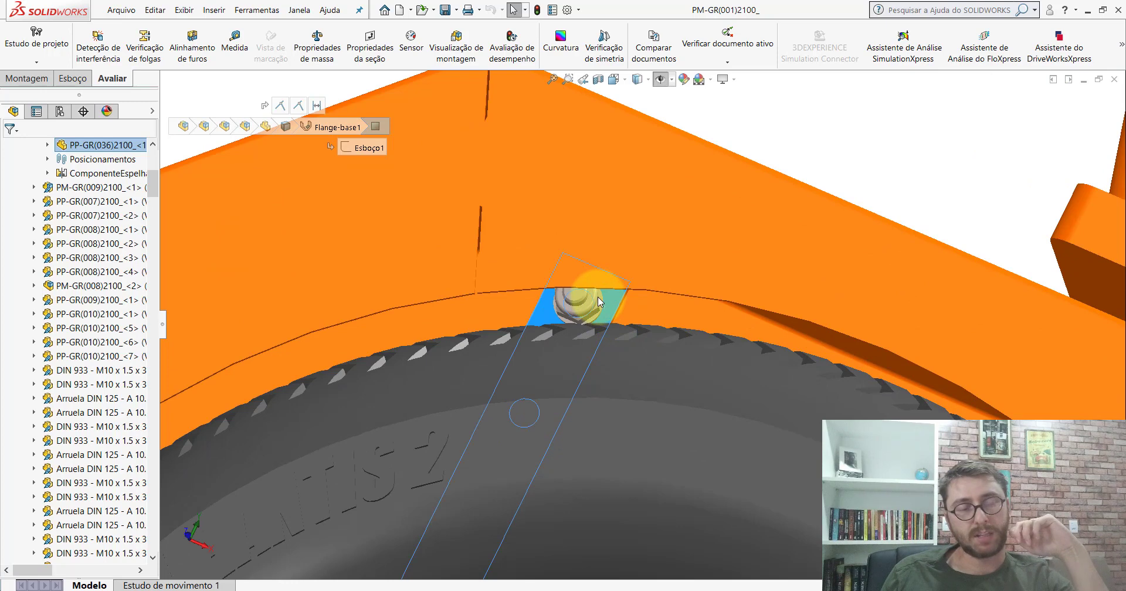
{"action": "scroll", "coordinate": [599, 300], "scroll_direction": "up", "scroll_amount": 4}
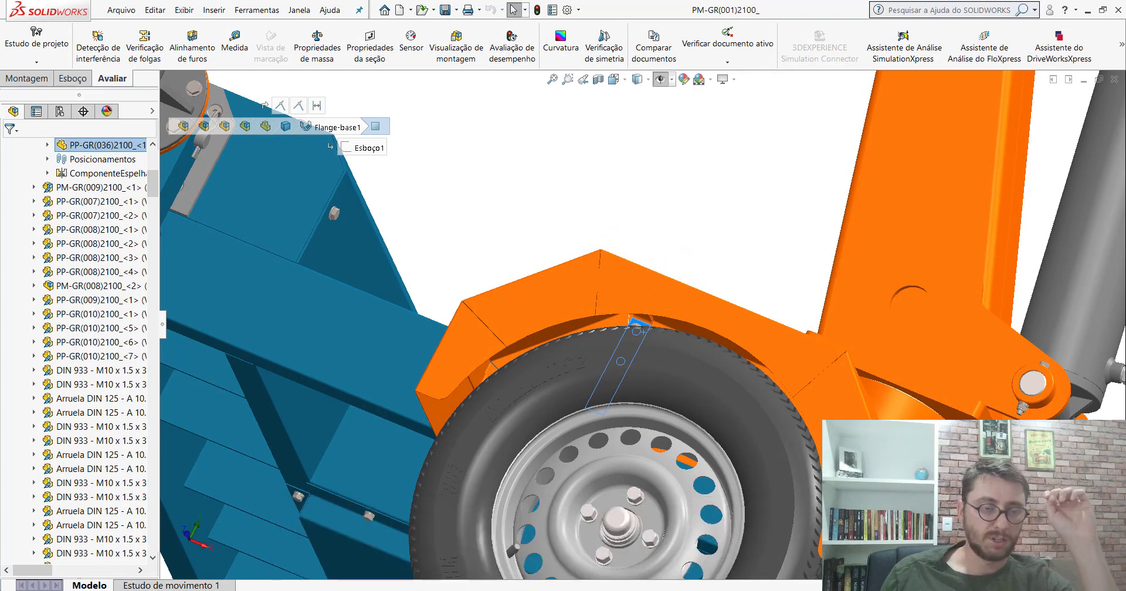
{"action": "key", "text": "ctrl+Tab"}
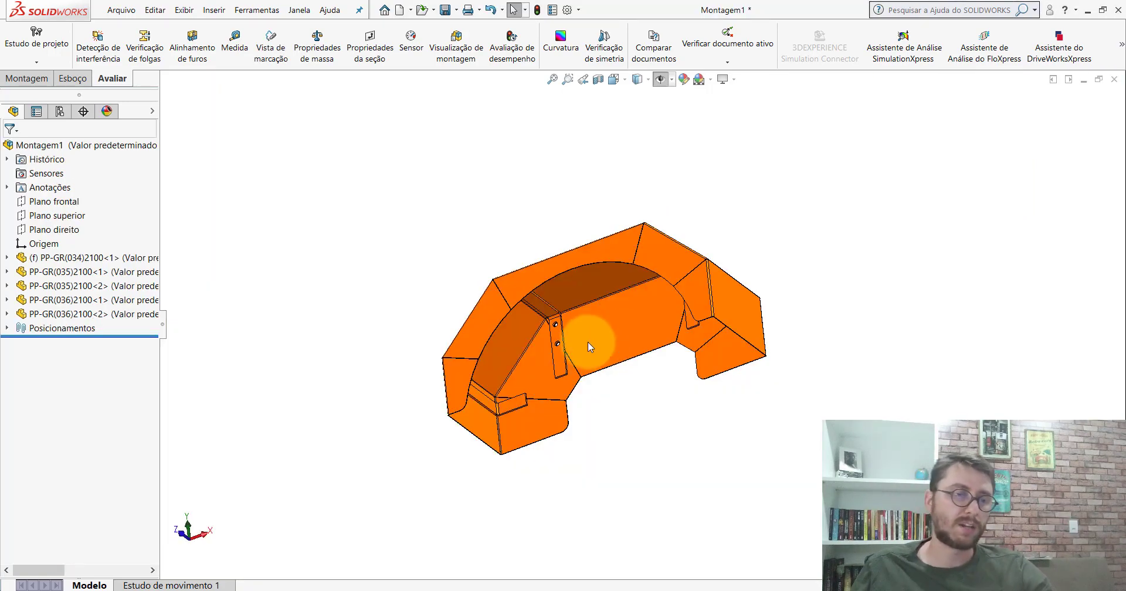
{"action": "middle_click_drag", "start_coordinate": [588, 342], "coordinate": [515, 181]}
{"action": "scroll", "coordinate": [615, 472], "scroll_direction": "down", "scroll_amount": 3}
{"action": "scroll", "coordinate": [726, 447], "scroll_direction": "down", "scroll_amount": 2}
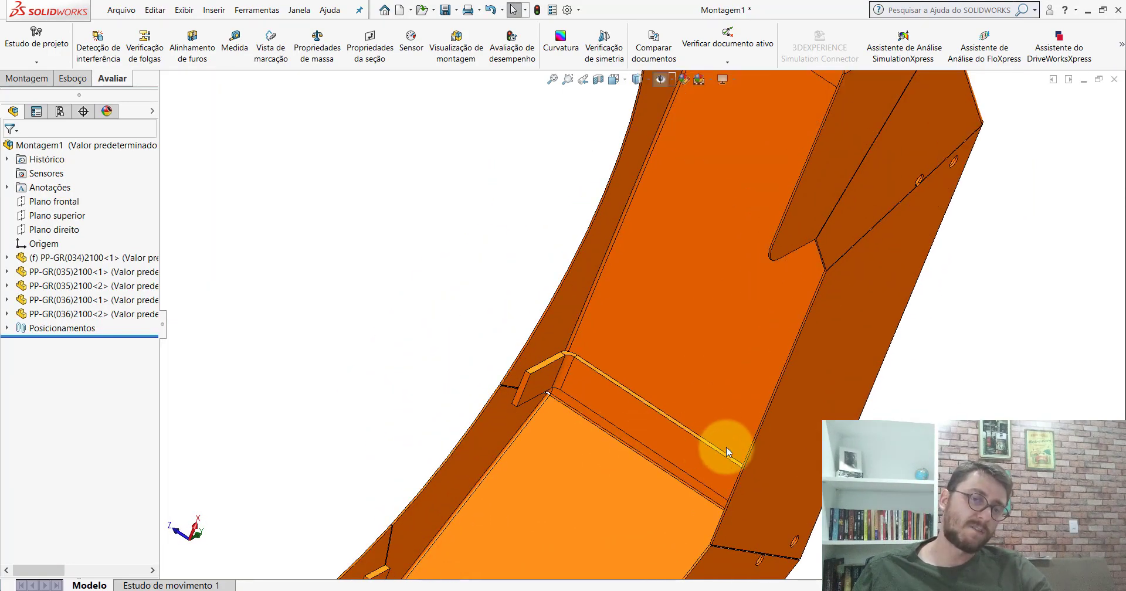
{"action": "scroll", "coordinate": [699, 424], "scroll_direction": "up", "scroll_amount": 3}
{"action": "scroll", "coordinate": [668, 251], "scroll_direction": "up", "scroll_amount": 3}
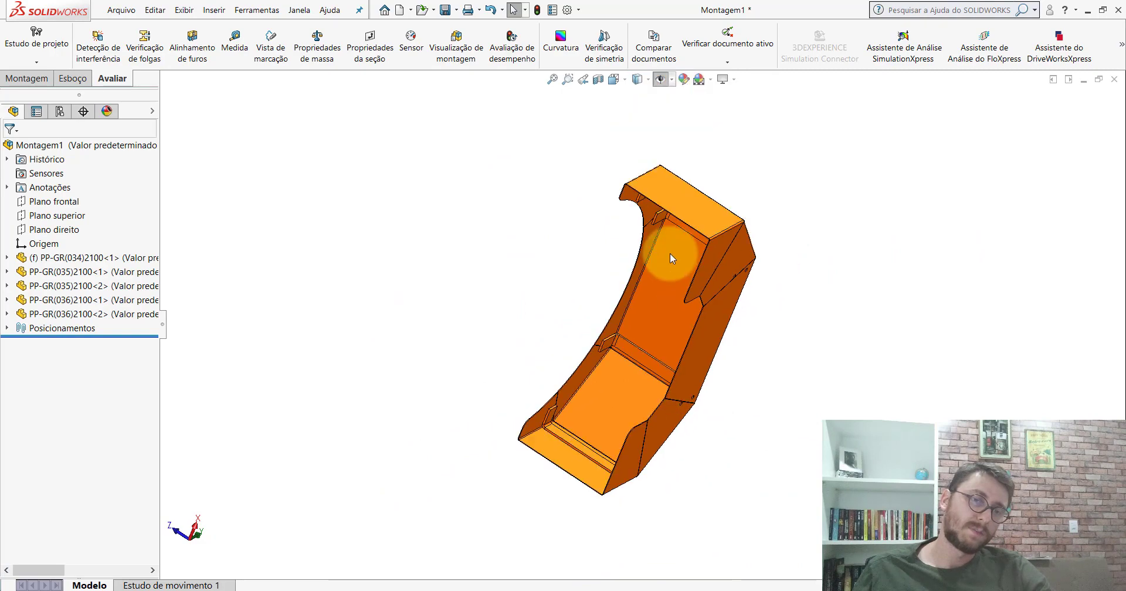
{"action": "scroll", "coordinate": [668, 251], "scroll_direction": "down", "scroll_amount": 4}
{"action": "mouse_move", "coordinate": [669, 251]}
{"action": "middle_mouse_down"}
{"action": "mouse_move", "coordinate": [749, 360]}
{"action": "mouse_move", "coordinate": [751, 391]}
{"action": "middle_mouse_up"}
{"action": "left_click", "coordinate": [544, 459]}
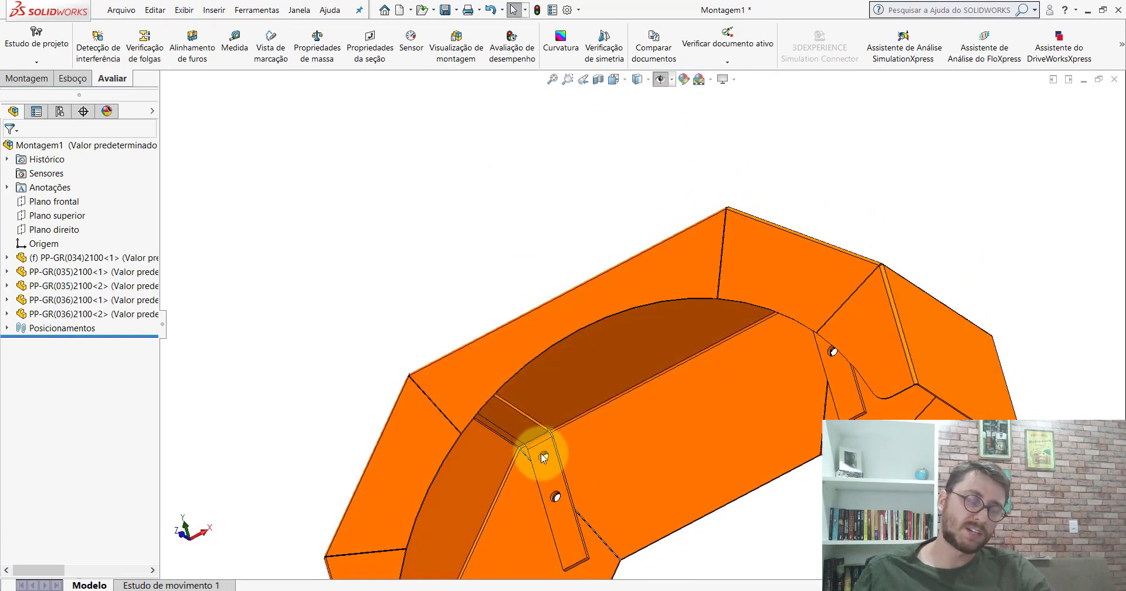
{"action": "scroll", "coordinate": [576, 464], "scroll_direction": "down", "scroll_amount": 3}
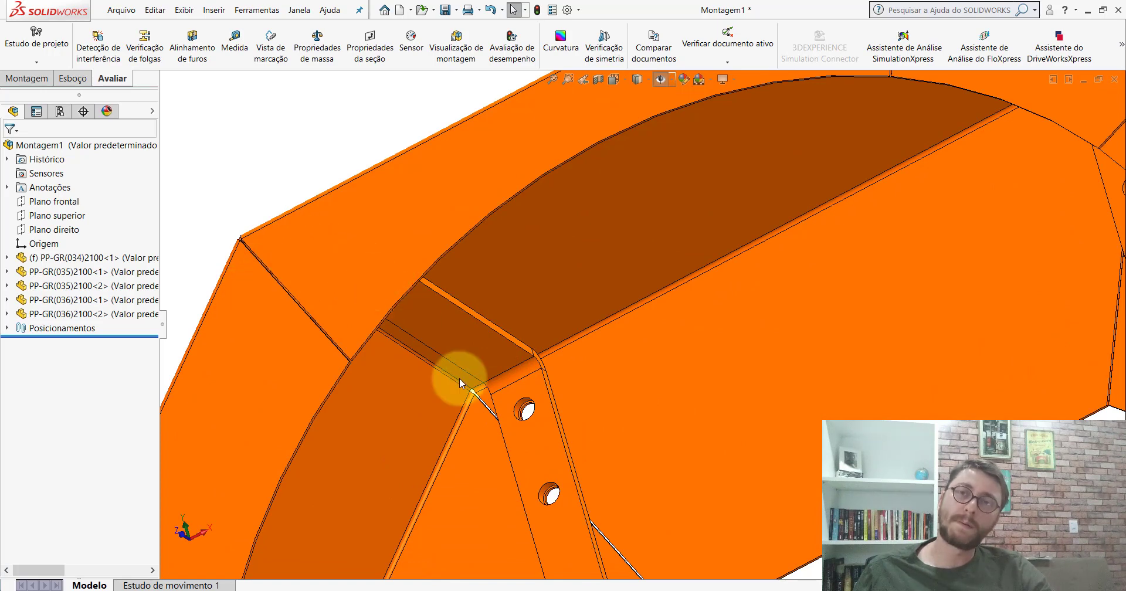
{"action": "scroll", "coordinate": [621, 402], "scroll_direction": "up", "scroll_amount": 4}
{"action": "scroll", "coordinate": [661, 352], "scroll_direction": "down", "scroll_amount": 3}
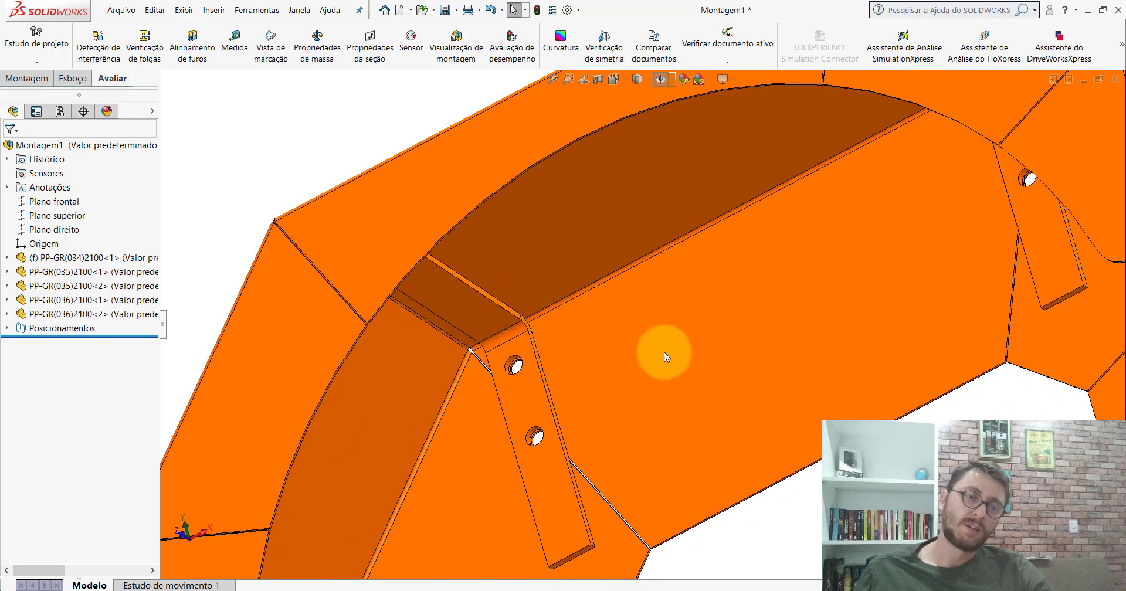
{"action": "scroll", "coordinate": [594, 386], "scroll_direction": "down", "scroll_amount": 3}
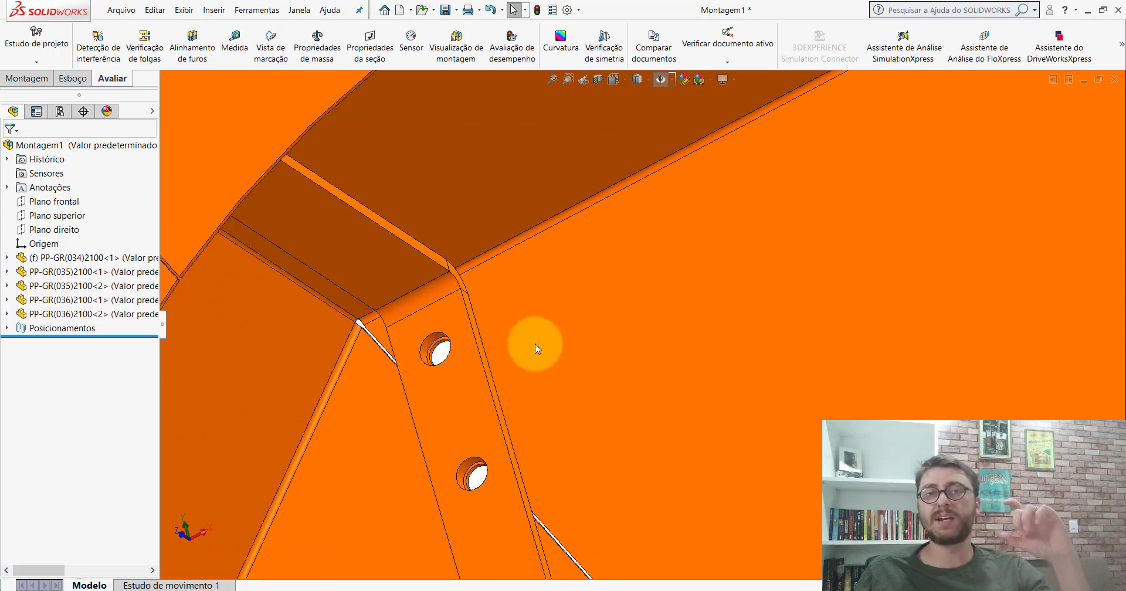
{"action": "scroll", "coordinate": [546, 375], "scroll_direction": "up", "scroll_amount": 3}
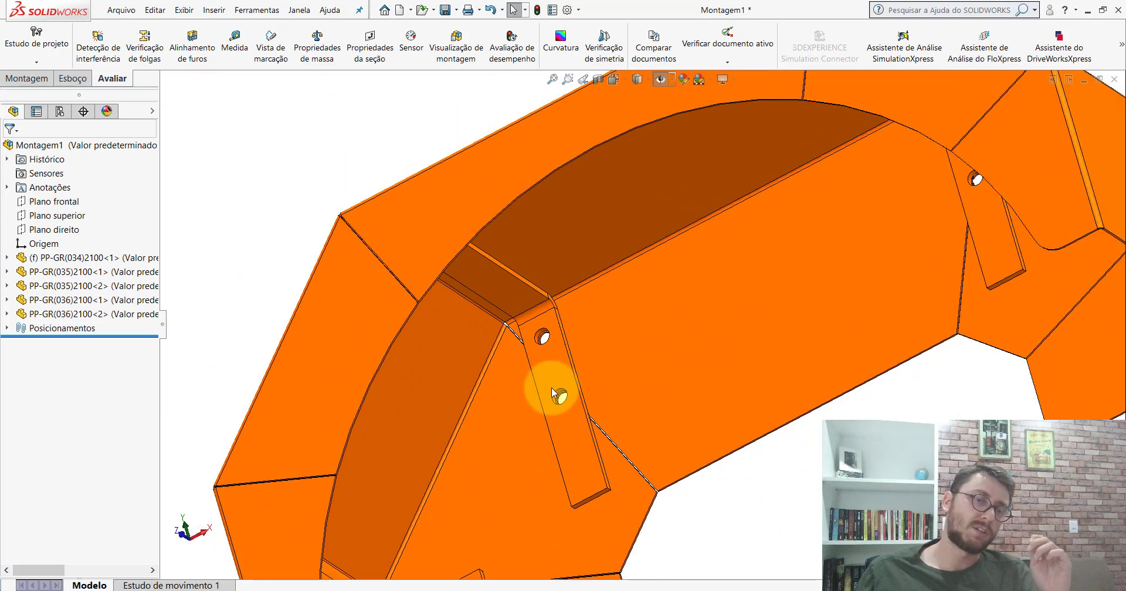
{"action": "scroll", "coordinate": [537, 282], "scroll_direction": "down", "scroll_amount": 3}
{"action": "scroll", "coordinate": [557, 328], "scroll_direction": "up", "scroll_amount": 1}
{"action": "scroll", "coordinate": [571, 365], "scroll_direction": "up", "scroll_amount": 5}
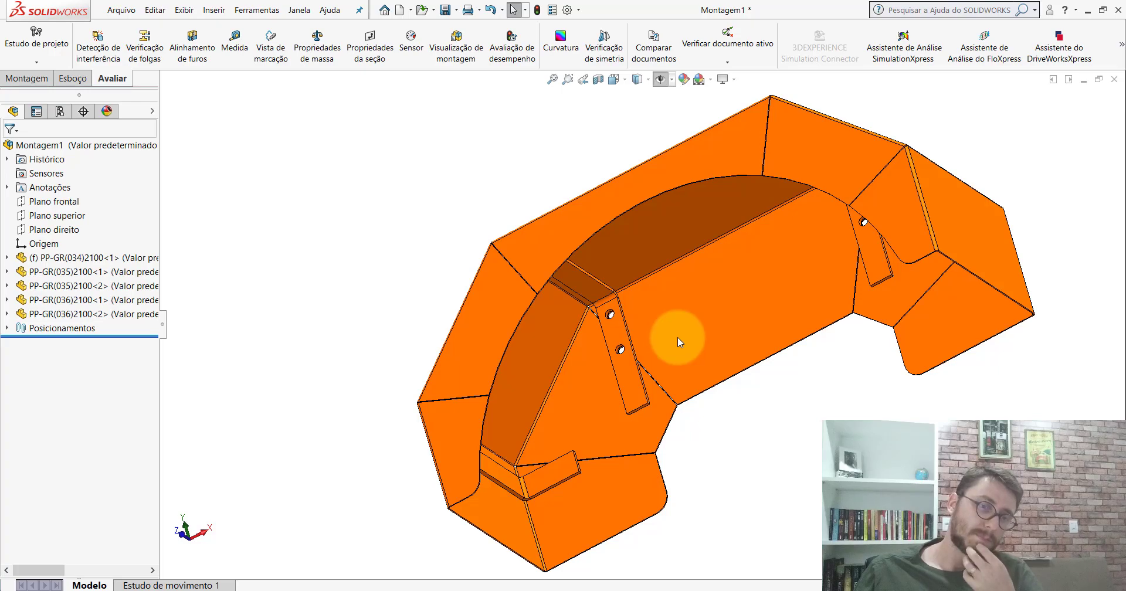
{"action": "mouse_move", "coordinate": [684, 347]}
{"action": "middle_mouse_down"}
{"action": "mouse_move", "coordinate": [854, 265]}
{"action": "mouse_move", "coordinate": [640, 239]}
{"action": "middle_mouse_up"}
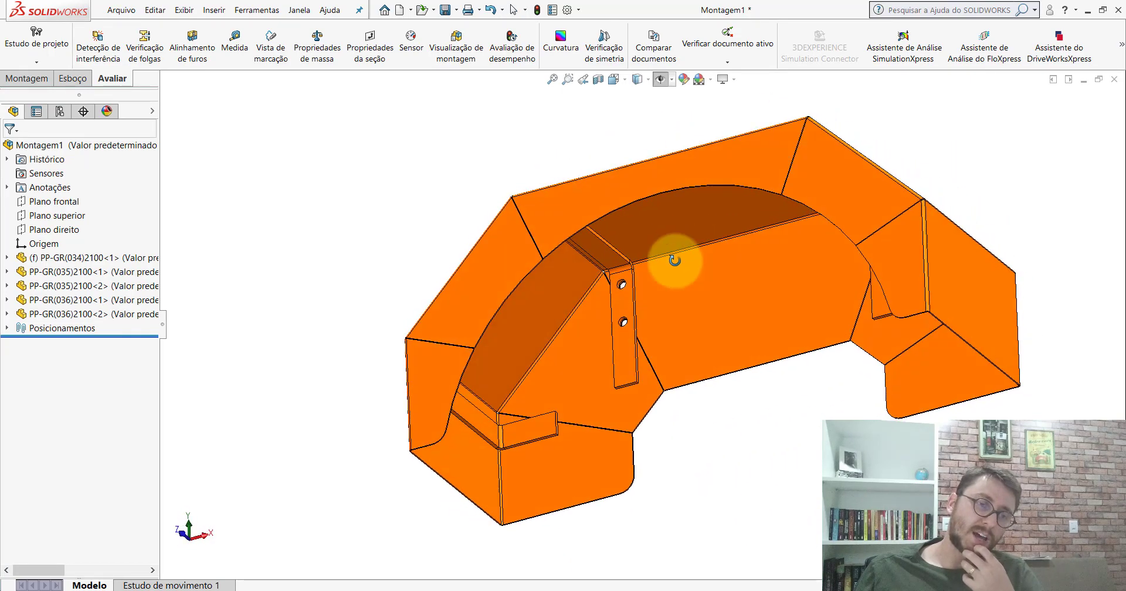
{"action": "scroll", "coordinate": [634, 504], "scroll_direction": "down", "scroll_amount": 5}
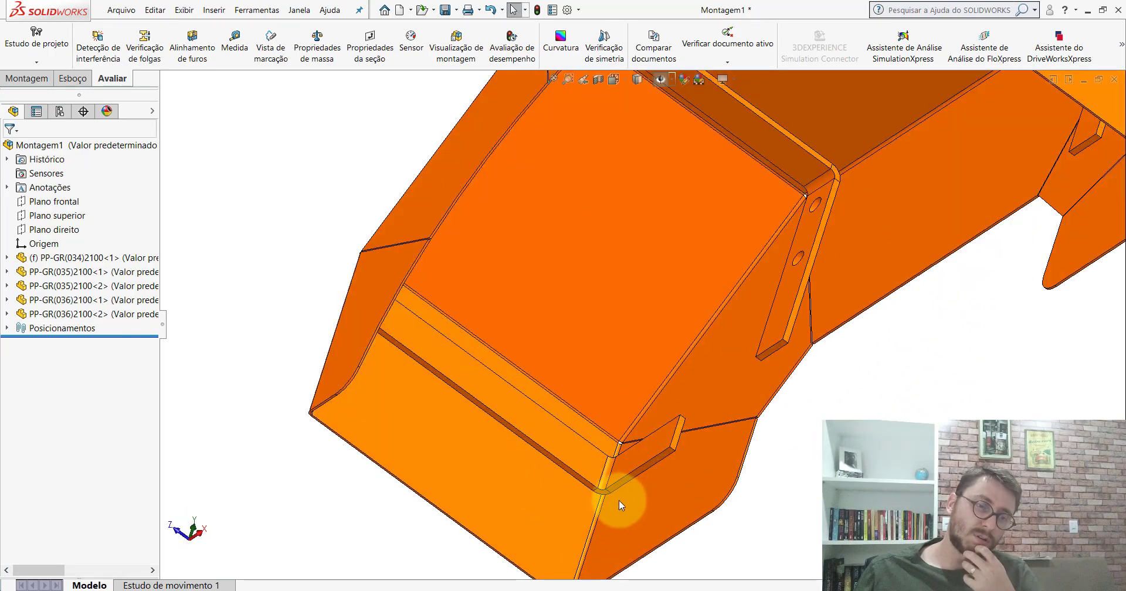
{"action": "middle_click_drag", "start_coordinate": [413, 371], "coordinate": [412, 308]}
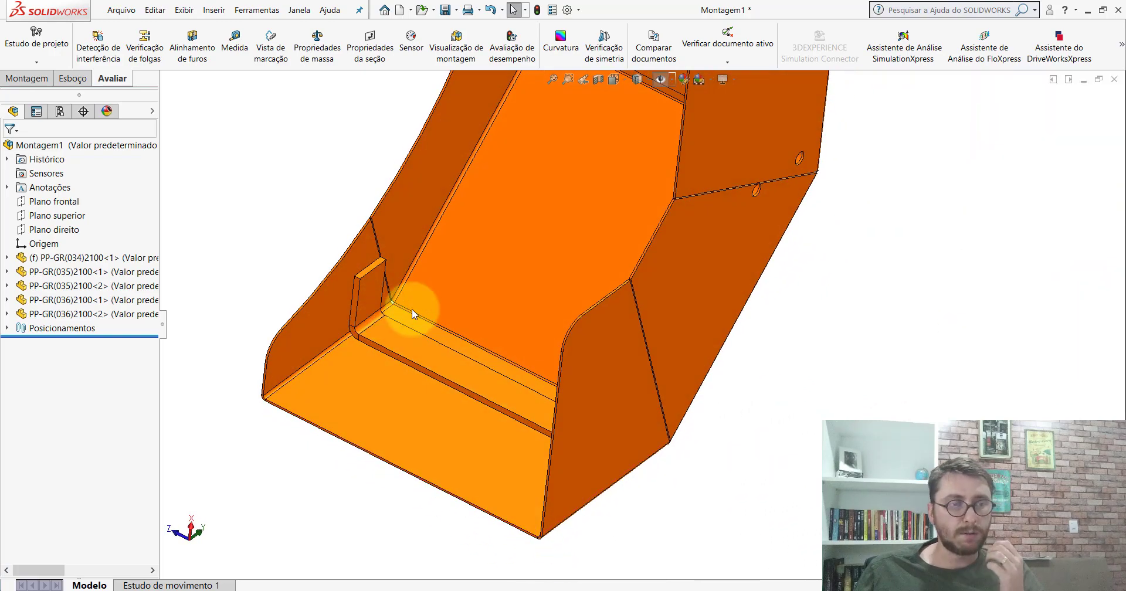
{"action": "scroll", "coordinate": [358, 251], "scroll_direction": "down", "scroll_amount": 3}
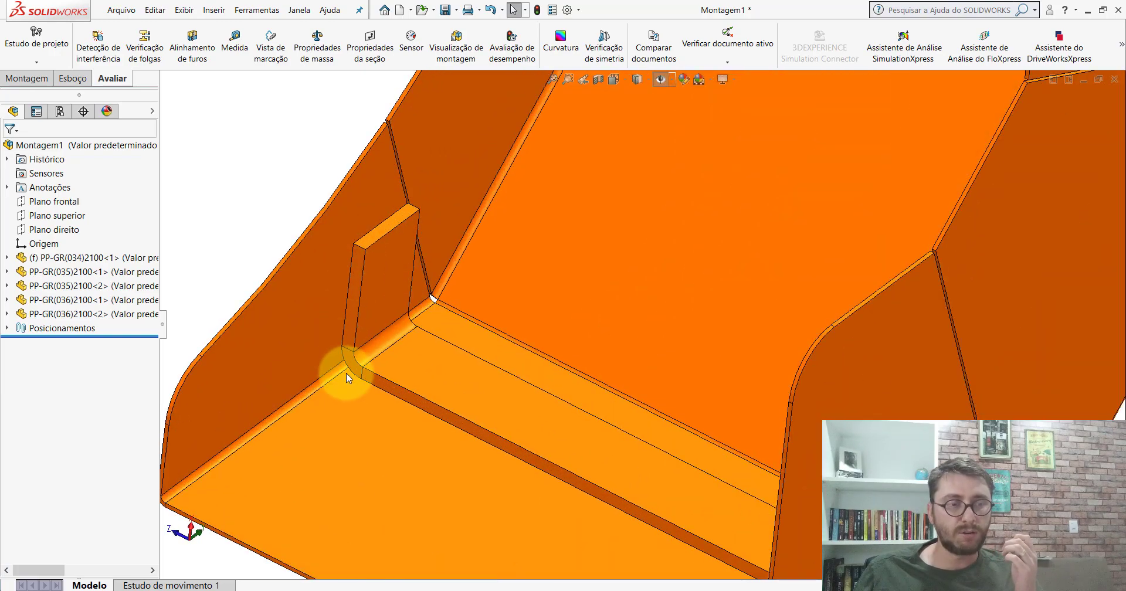
{"action": "scroll", "coordinate": [709, 463], "scroll_direction": "up", "scroll_amount": 5}
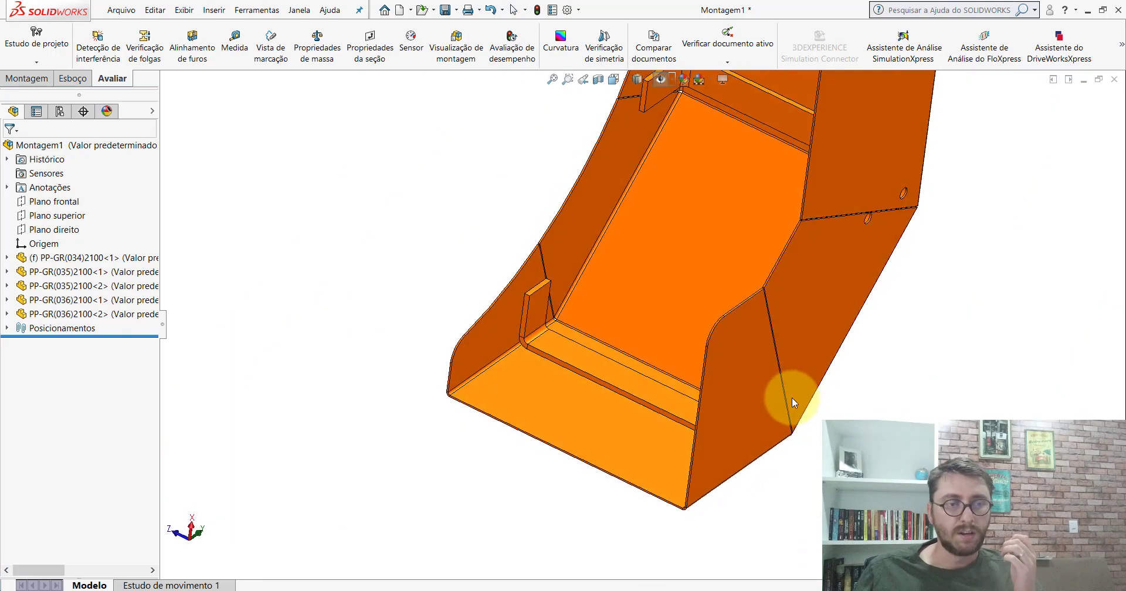
{"action": "scroll", "coordinate": [535, 319], "scroll_direction": "down", "scroll_amount": 5}
{"action": "scroll", "coordinate": [536, 319], "scroll_direction": "down", "scroll_amount": 3}
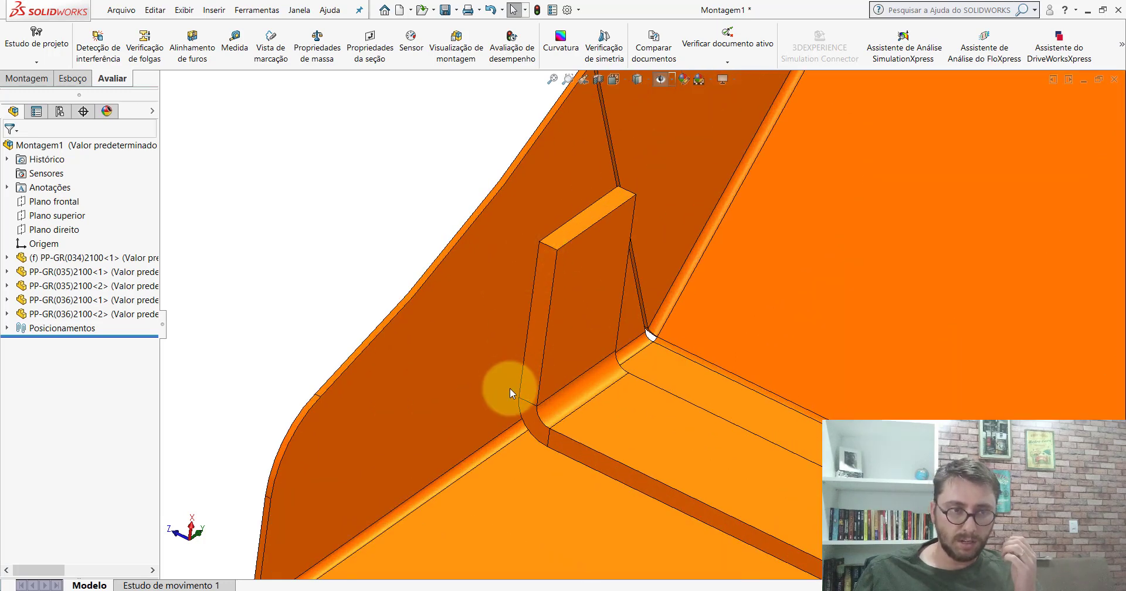
{"action": "scroll", "coordinate": [546, 358], "scroll_direction": "up", "scroll_amount": 3}
{"action": "scroll", "coordinate": [670, 339], "scroll_direction": "up", "scroll_amount": 2}
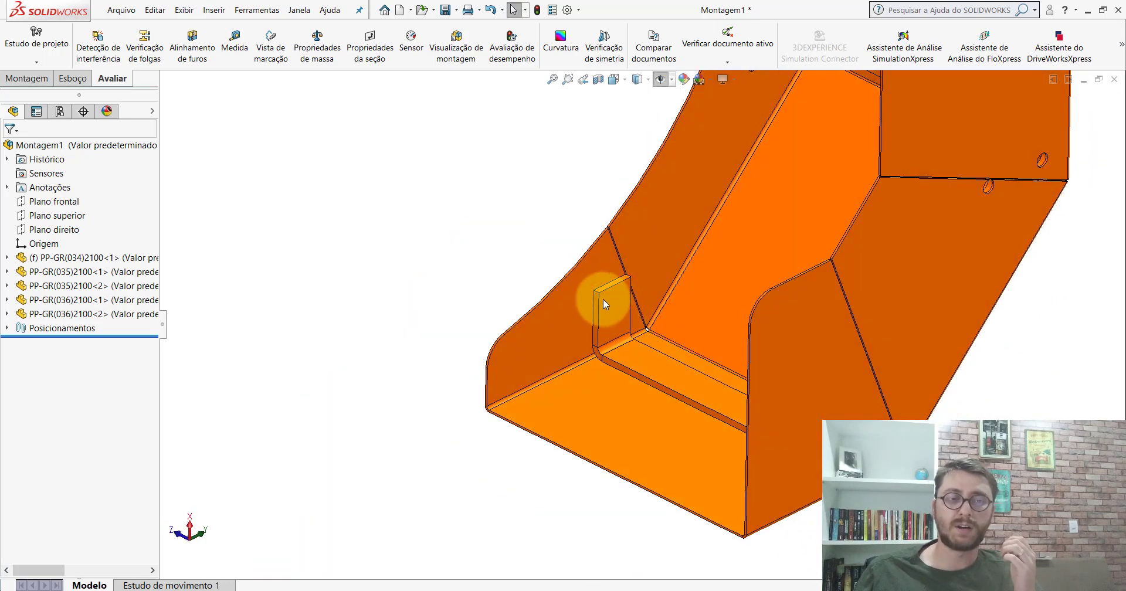
{"action": "mouse_move", "coordinate": [598, 344]}
{"action": "middle_mouse_down"}
{"action": "mouse_move", "coordinate": [657, 319]}
{"action": "mouse_move", "coordinate": [799, 330]}
{"action": "middle_mouse_up"}
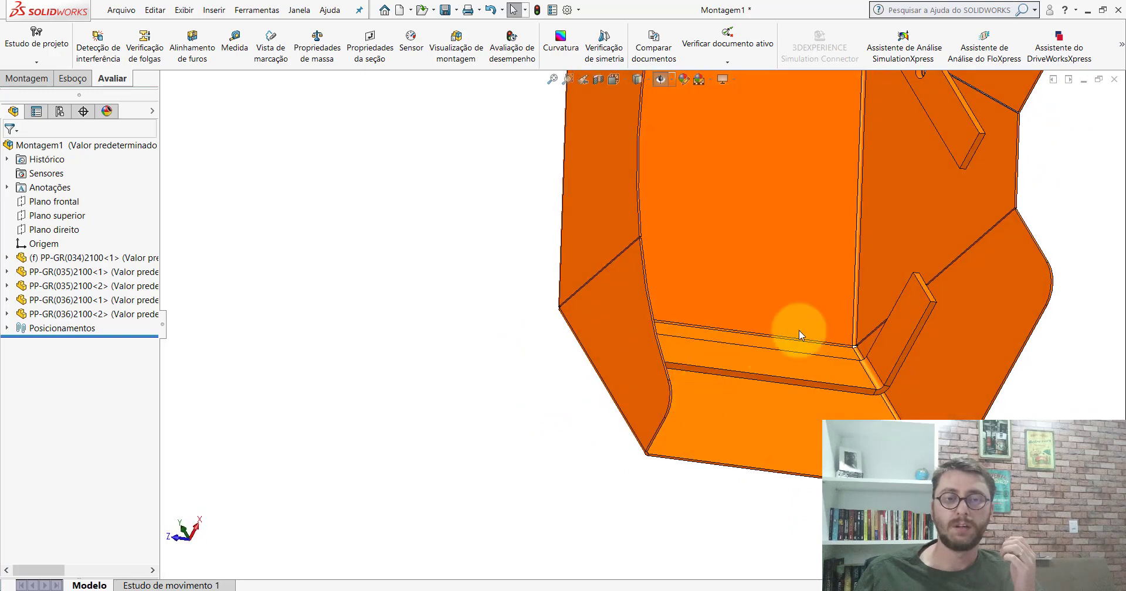
{"action": "middle_click_drag", "start_coordinate": [910, 368], "coordinate": [909, 292]}
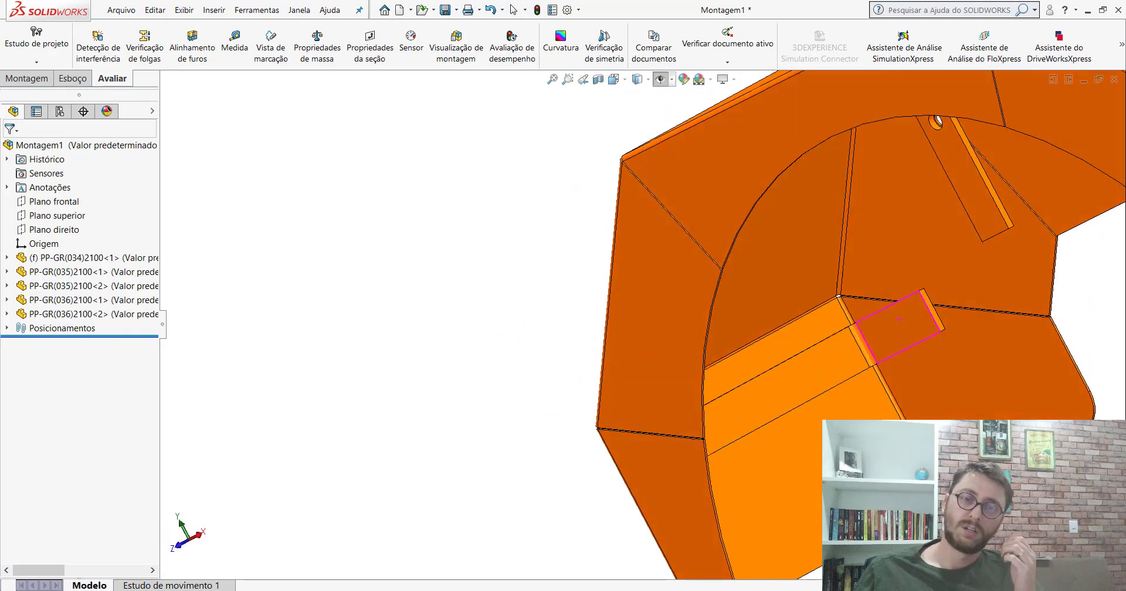
{"action": "mouse_move", "coordinate": [840, 318]}
{"action": "middle_mouse_down"}
{"action": "mouse_move", "coordinate": [592, 363]}
{"action": "mouse_move", "coordinate": [616, 327]}
{"action": "middle_mouse_up"}
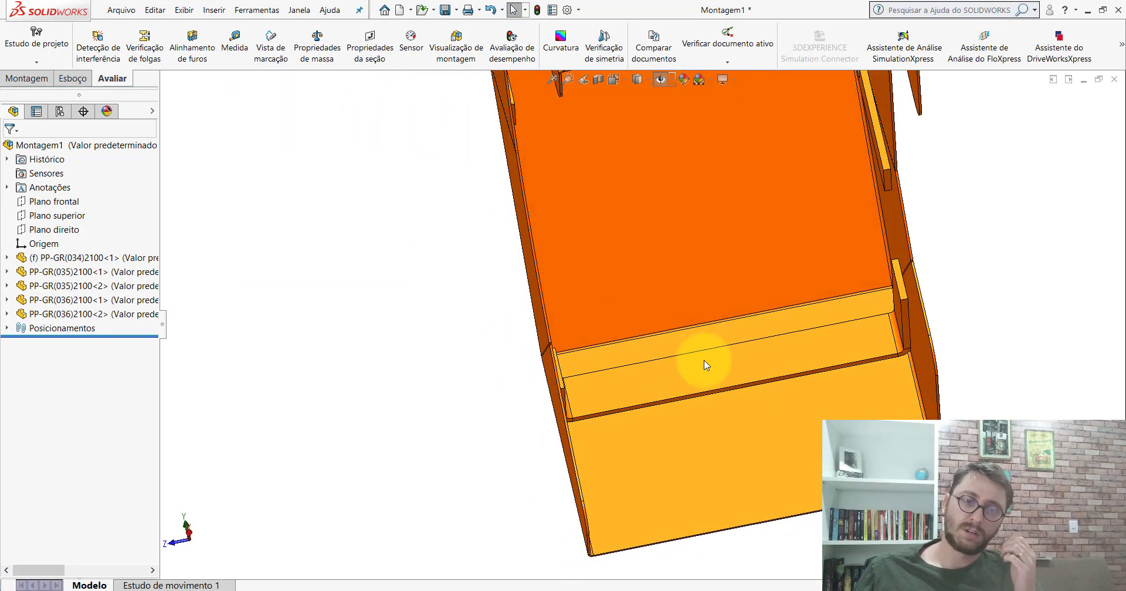
{"action": "mouse_move", "coordinate": [754, 372]}
{"action": "middle_mouse_down"}
{"action": "mouse_move", "coordinate": [761, 407]}
{"action": "mouse_move", "coordinate": [751, 348]}
{"action": "mouse_move", "coordinate": [771, 390]}
{"action": "mouse_move", "coordinate": [746, 364]}
{"action": "middle_mouse_up"}
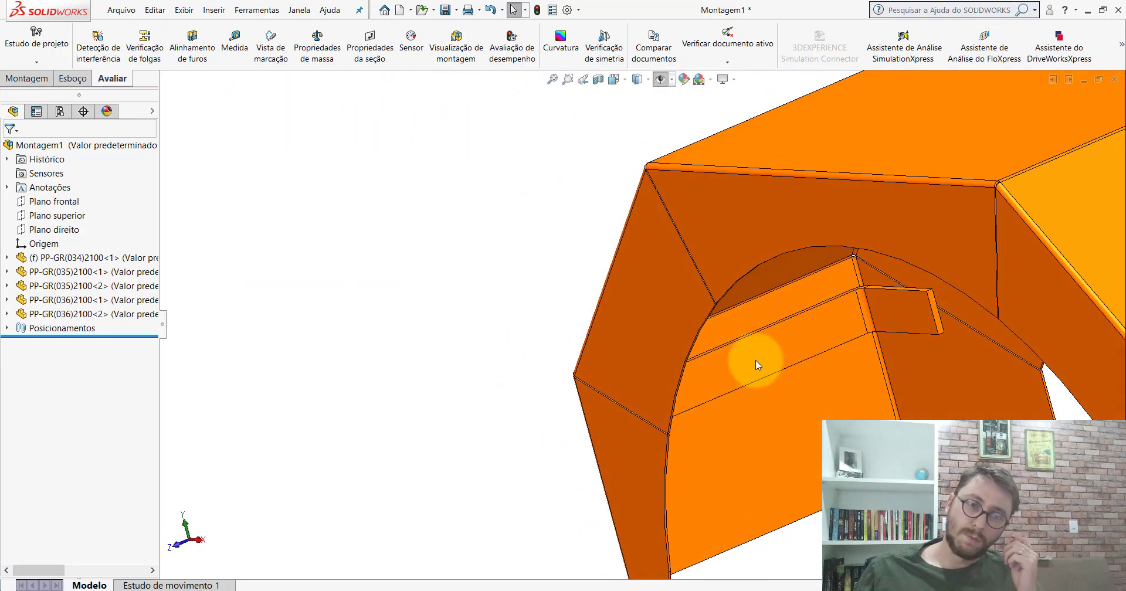
{"action": "scroll", "coordinate": [746, 364], "scroll_direction": "down", "scroll_amount": 3}
{"action": "scroll", "coordinate": [724, 342], "scroll_direction": "down", "scroll_amount": 3}
{"action": "scroll", "coordinate": [655, 366], "scroll_direction": "up", "scroll_amount": 3}
{"action": "scroll", "coordinate": [774, 331], "scroll_direction": "up", "scroll_amount": 2}
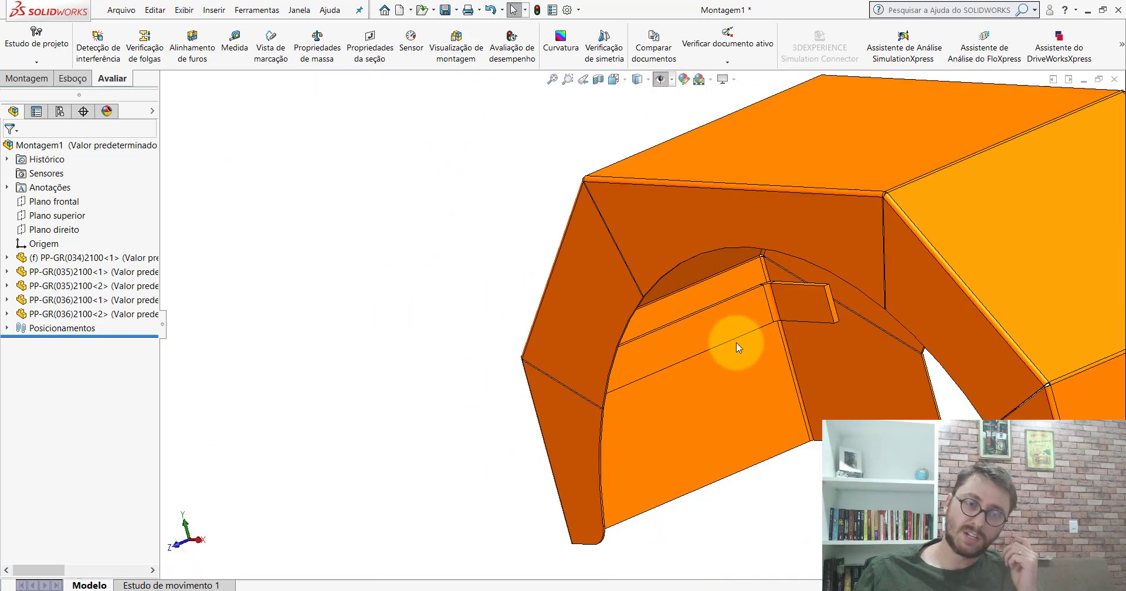
{"action": "scroll", "coordinate": [691, 350], "scroll_direction": "down", "scroll_amount": 2}
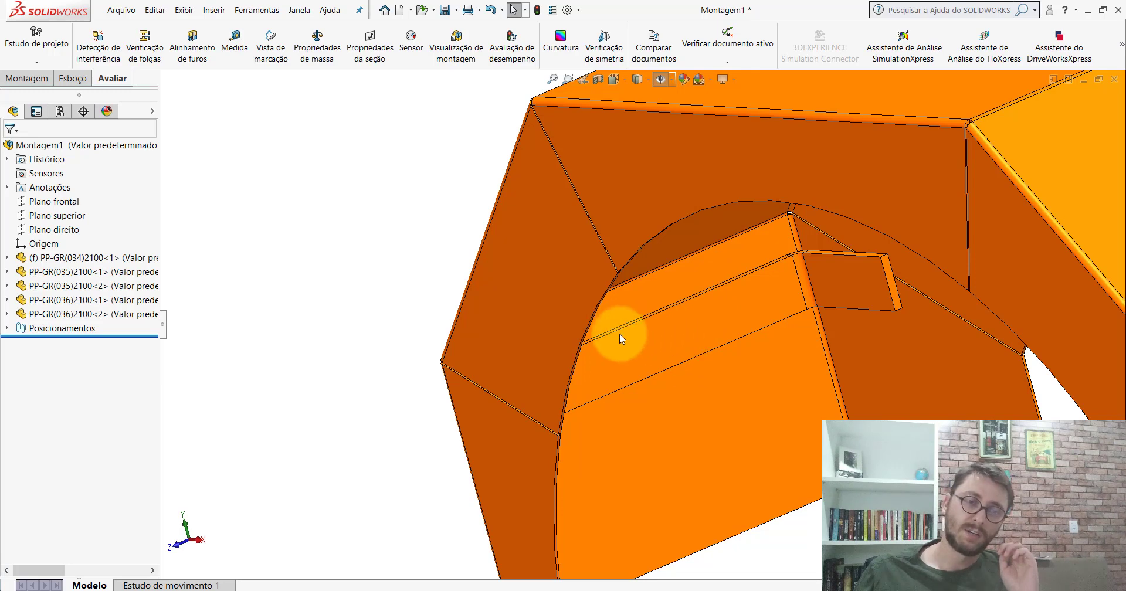
{"action": "middle_click_drag", "start_coordinate": [696, 291], "coordinate": [610, 357]}
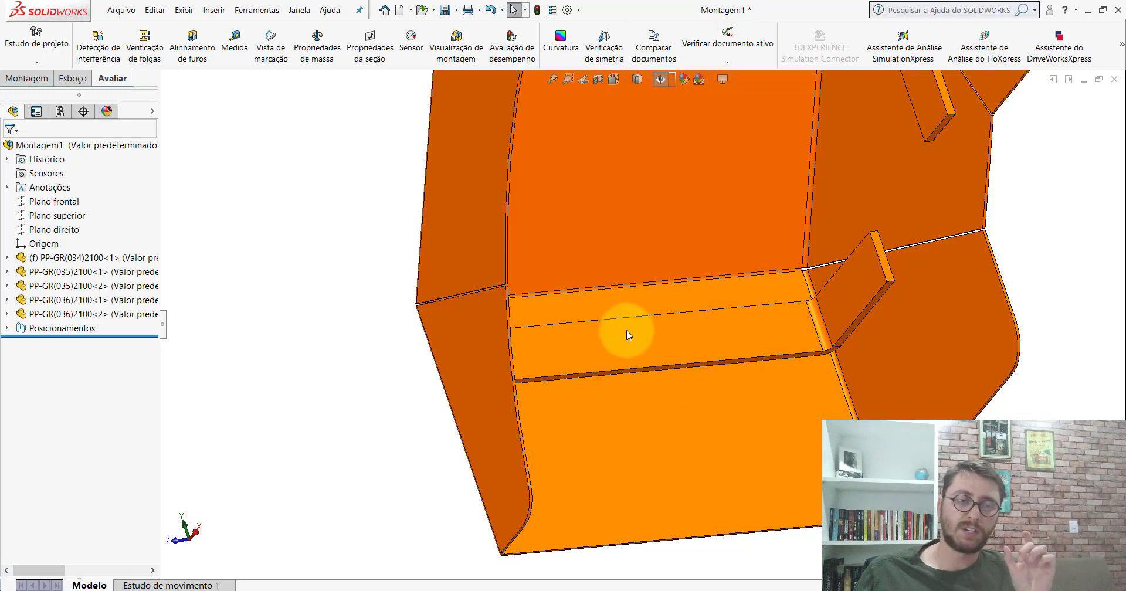
{"action": "middle_click_drag", "start_coordinate": [797, 309], "coordinate": [741, 297]}
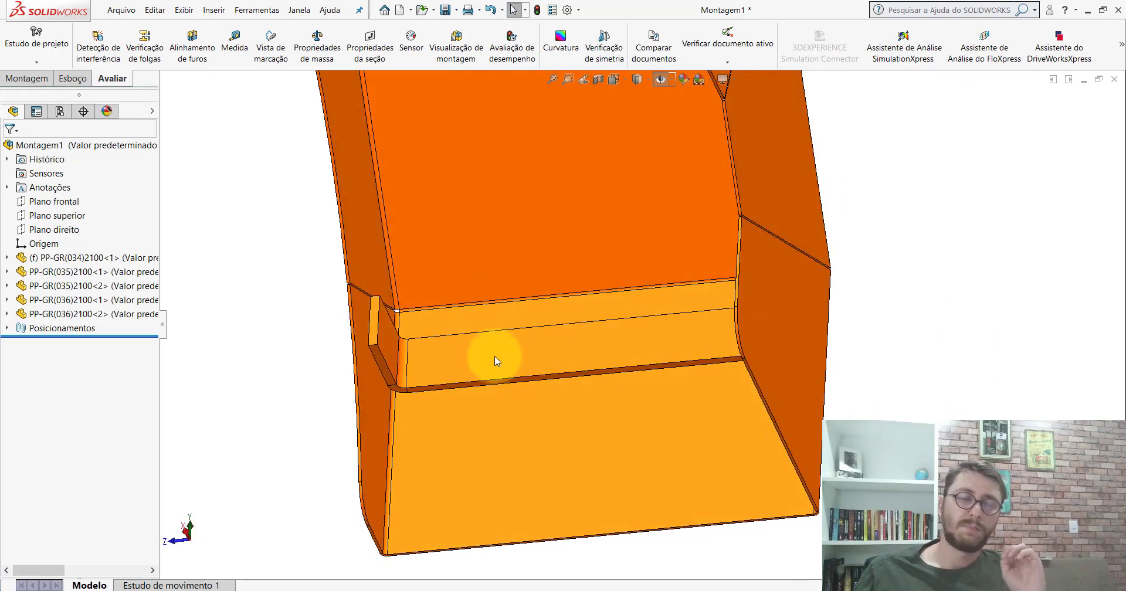
{"action": "mouse_move", "coordinate": [510, 359]}
{"action": "middle_mouse_down"}
{"action": "mouse_move", "coordinate": [678, 327]}
{"action": "mouse_move", "coordinate": [710, 258]}
{"action": "mouse_move", "coordinate": [646, 231]}
{"action": "mouse_move", "coordinate": [558, 259]}
{"action": "middle_mouse_up"}
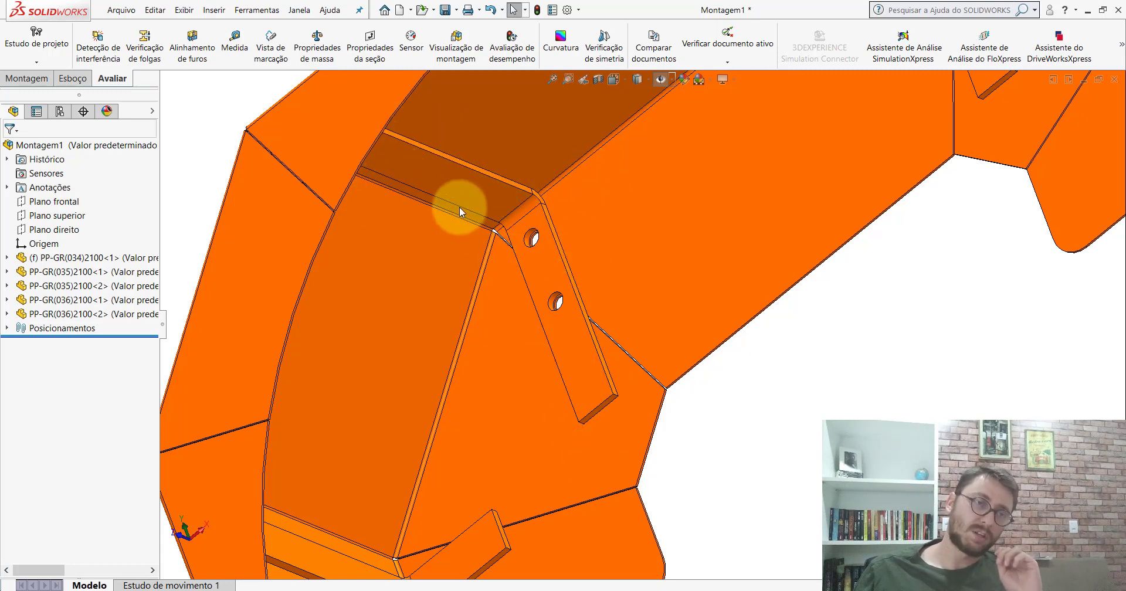
{"action": "mouse_move", "coordinate": [459, 206]}
{"action": "middle_mouse_down"}
{"action": "mouse_move", "coordinate": [387, 235]}
{"action": "mouse_move", "coordinate": [495, 254]}
{"action": "middle_mouse_up"}
{"action": "scroll", "coordinate": [525, 294], "scroll_direction": "up", "scroll_amount": 5}
{"action": "middle_click_drag", "start_coordinate": [526, 293], "coordinate": [617, 149]}
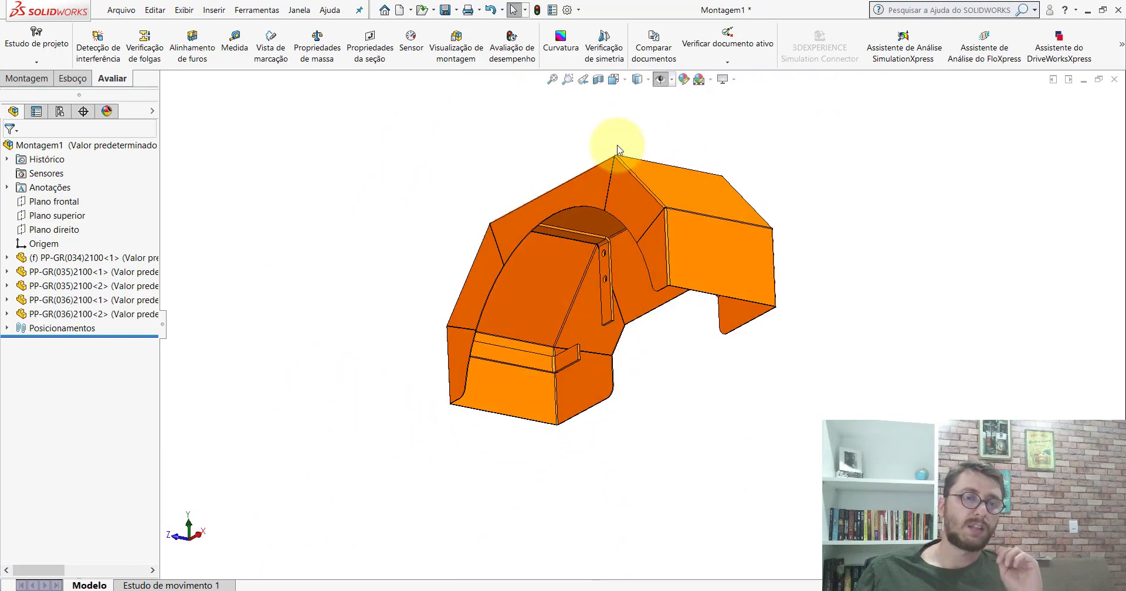
{"action": "left_click", "coordinate": [613, 79]}
{"action": "left_click", "coordinate": [679, 102]}
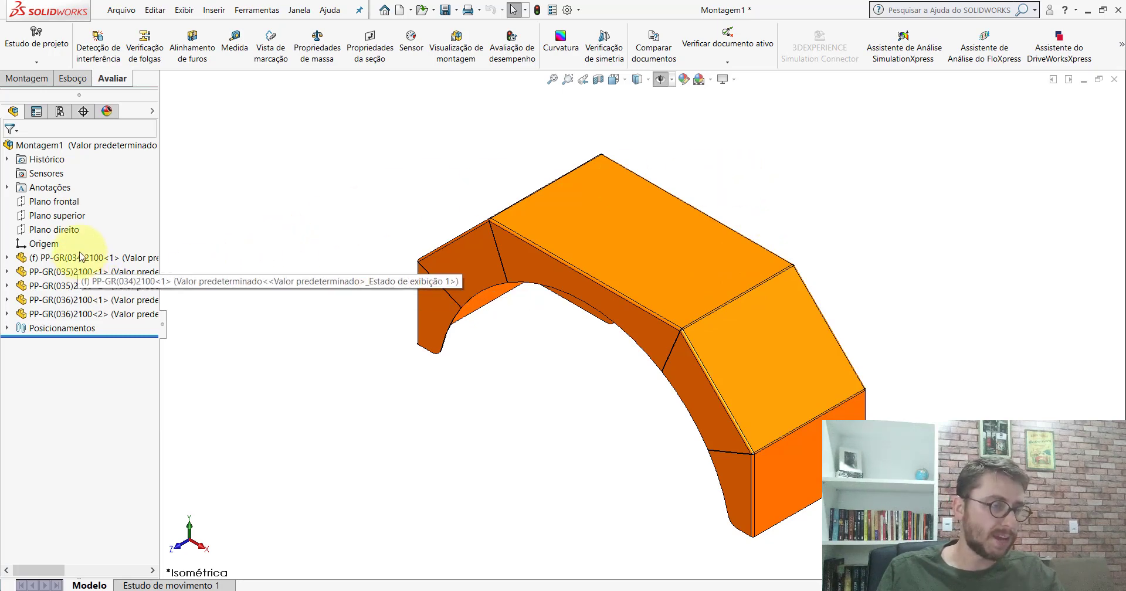
Put the two PP-GR(035)2100 parts into a new folder named 035.
{"action": "left_click", "coordinate": [105, 271]}
{"action": "left_click", "coordinate": [69, 286], "text": "ctrl"}
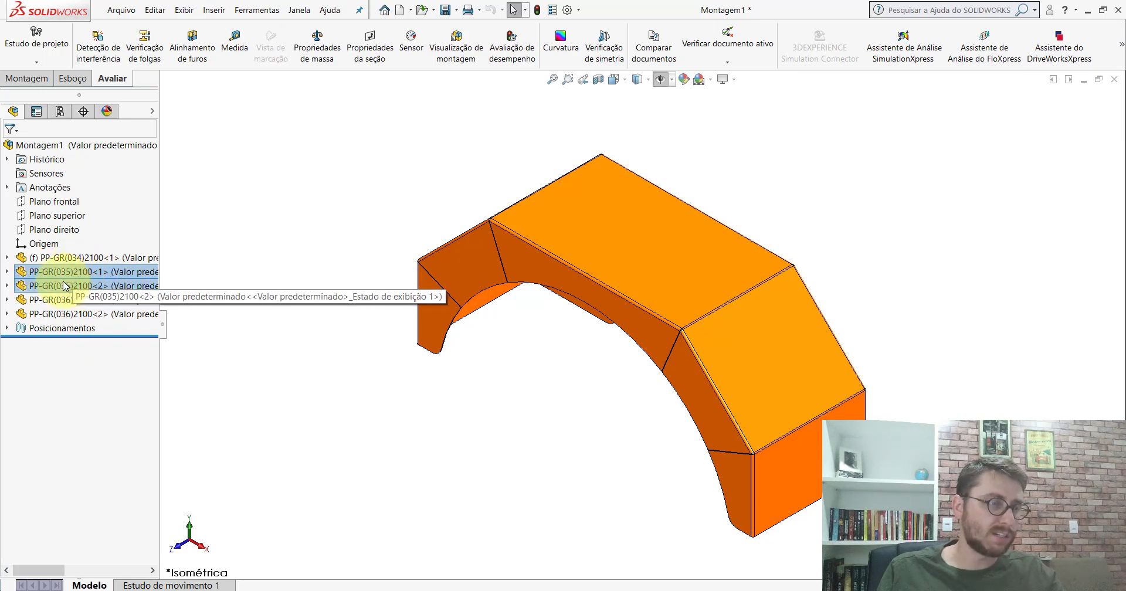
{"action": "right_click", "coordinate": [66, 286]}
{"action": "left_click", "coordinate": [242, 523]}
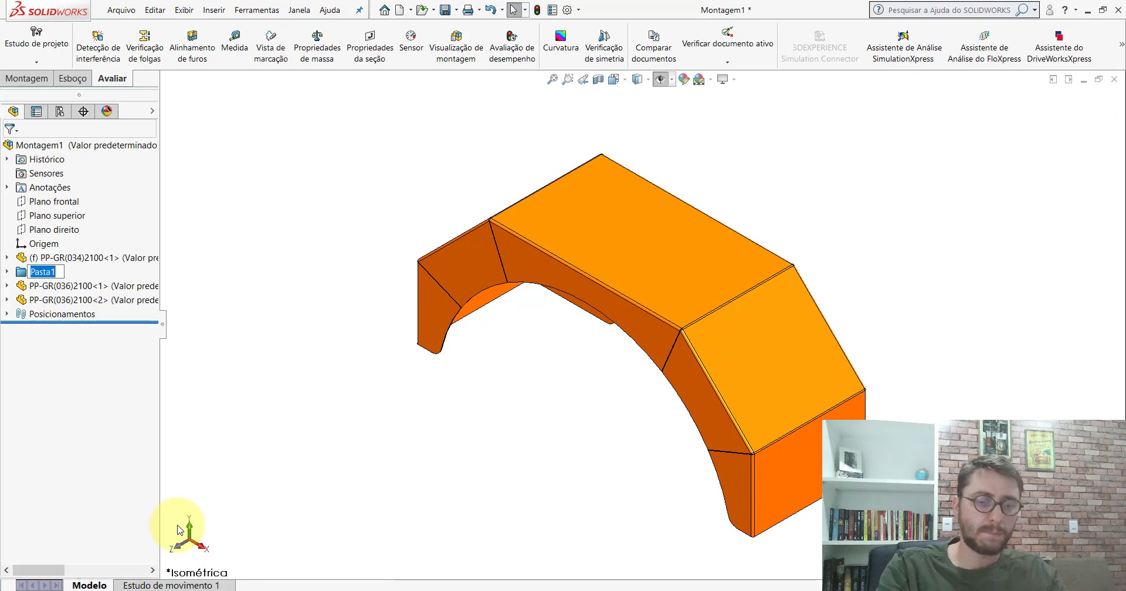
{"action": "type", "text": "035"}
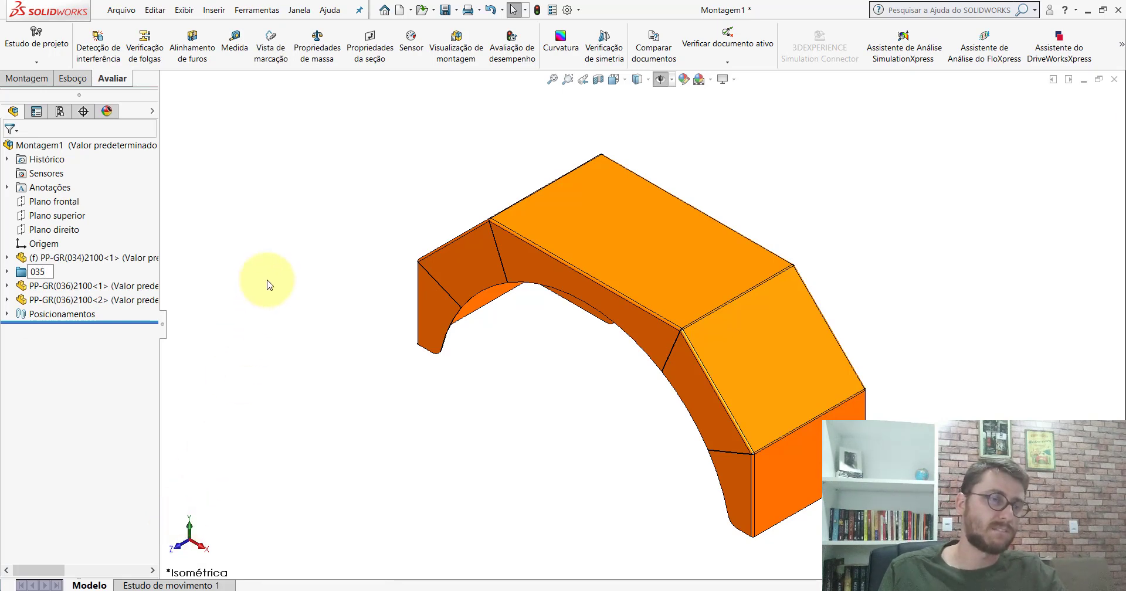
{"action": "left_click", "coordinate": [269, 285]}
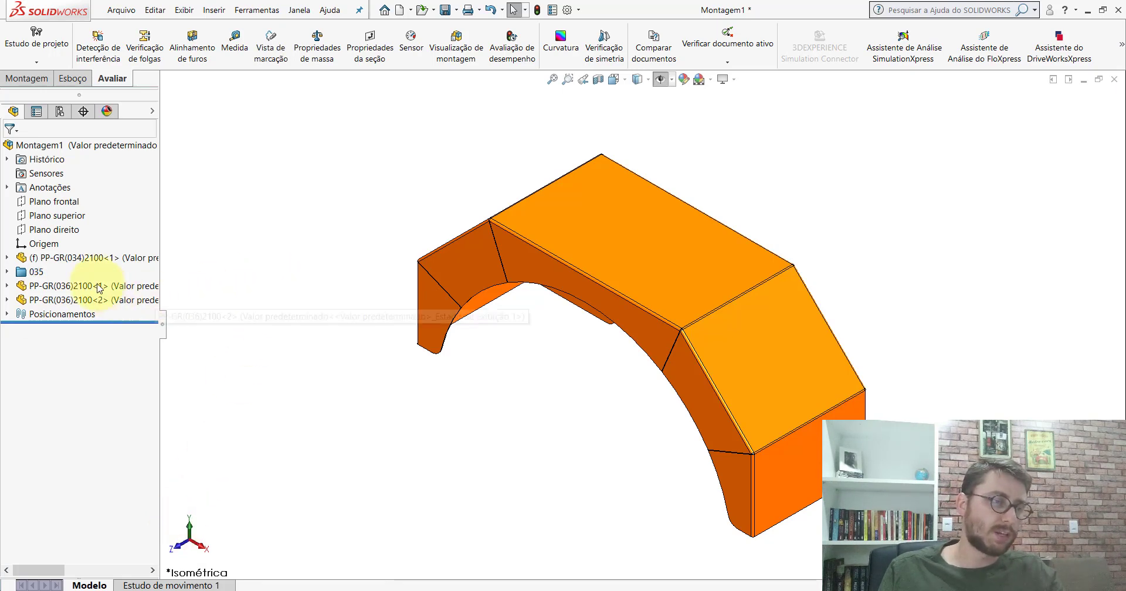
Put the two PP-GR(036)2100 parts into a new folder named 036.
{"action": "left_click", "coordinate": [64, 286]}
{"action": "left_click", "coordinate": [61, 300], "text": "ctrl"}
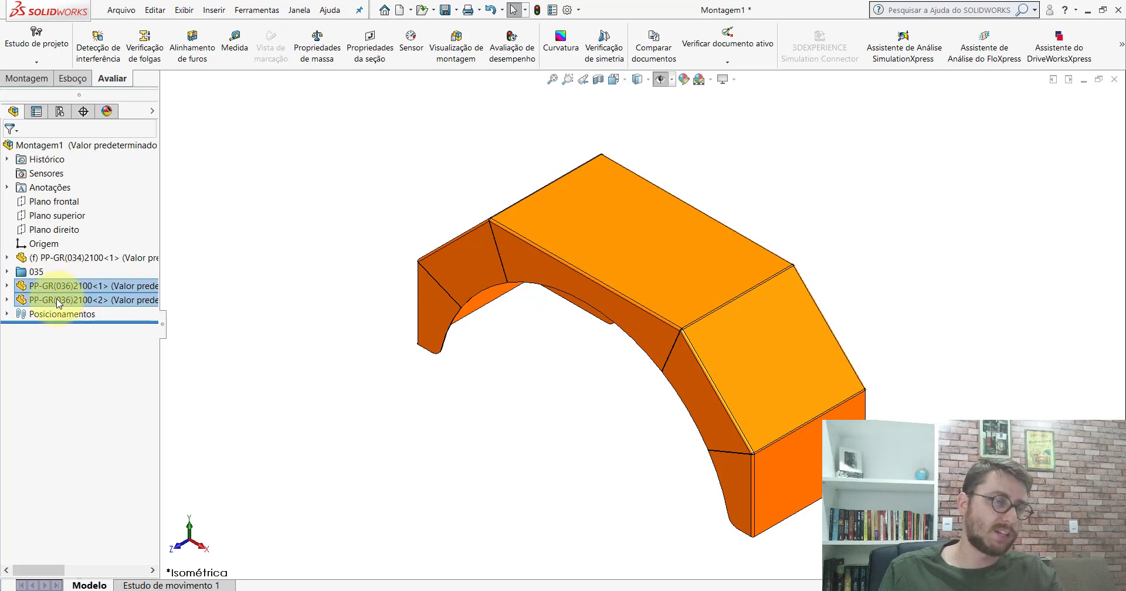
{"action": "right_click", "coordinate": [59, 300]}
{"action": "left_click", "coordinate": [150, 531]}
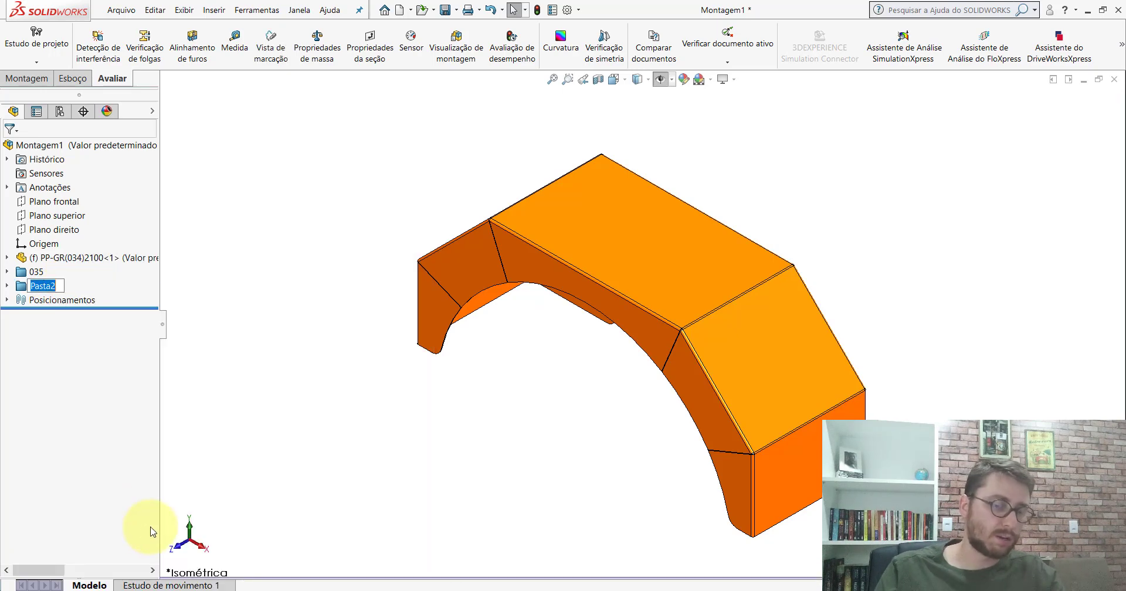
{"action": "type", "text": "6"}
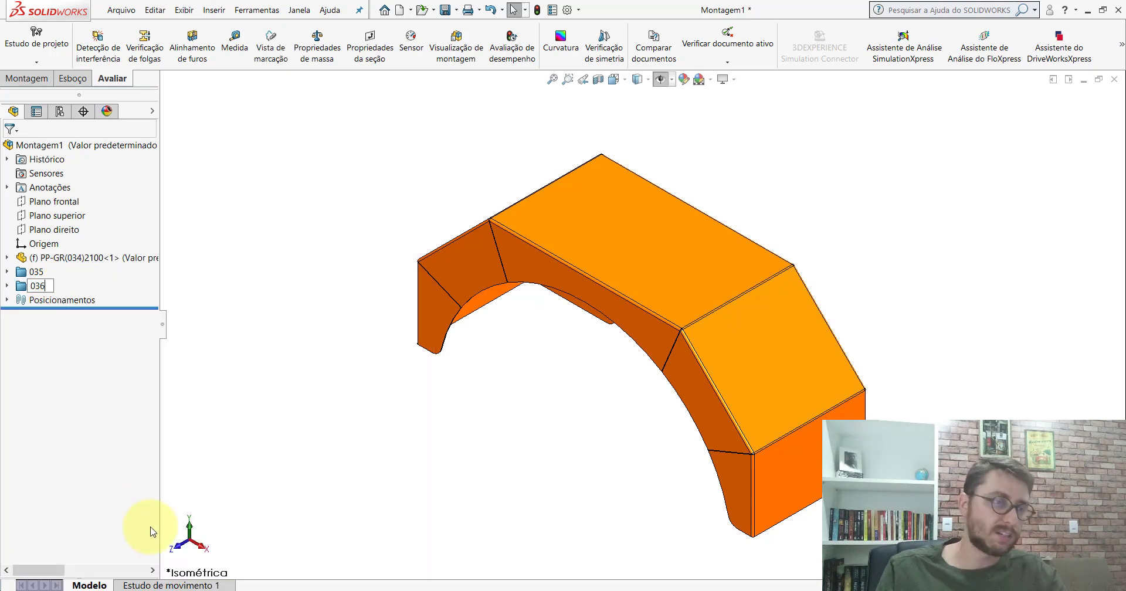
{"action": "key", "text": "Return"}
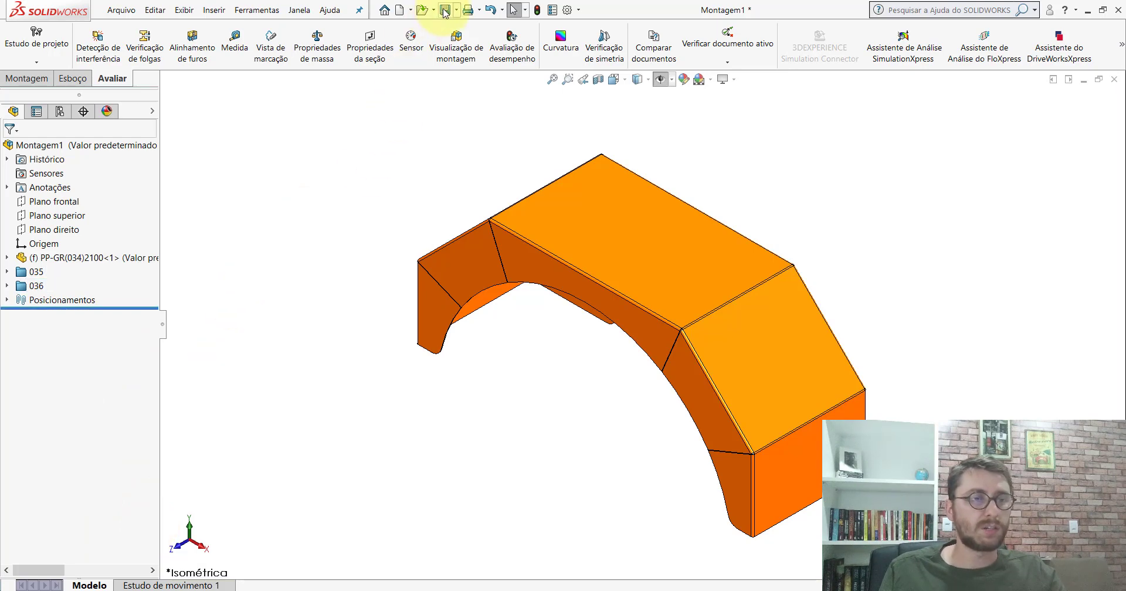
Save the fender assembly as PM-GR(008)2100 in the PM-GR(001)2100 project folder.
{"action": "left_click", "coordinate": [445, 10]}
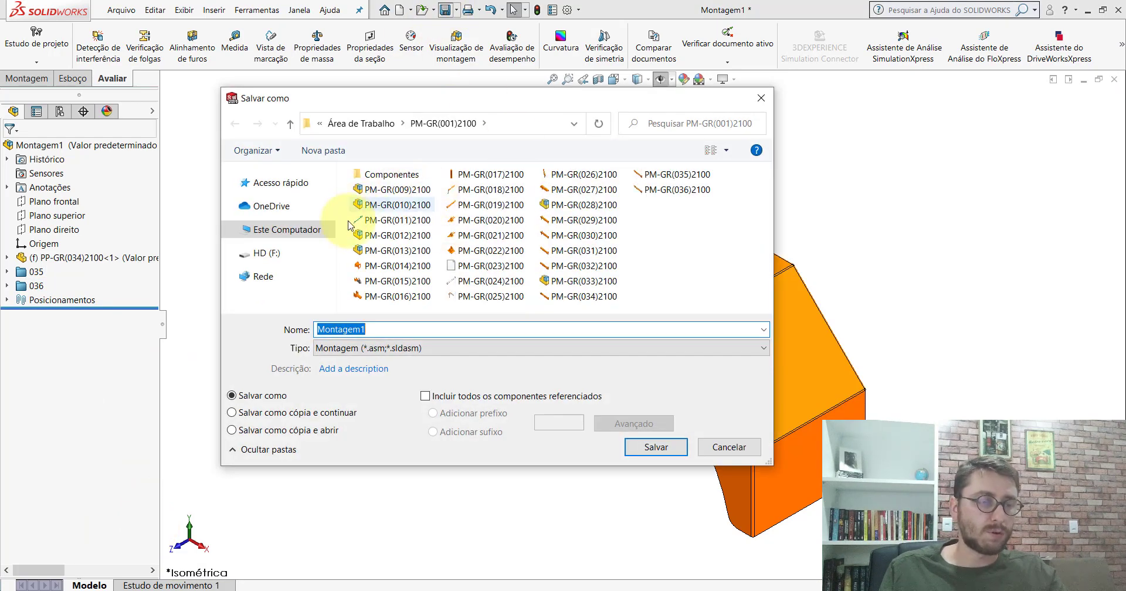
{"action": "left_click", "coordinate": [398, 189]}
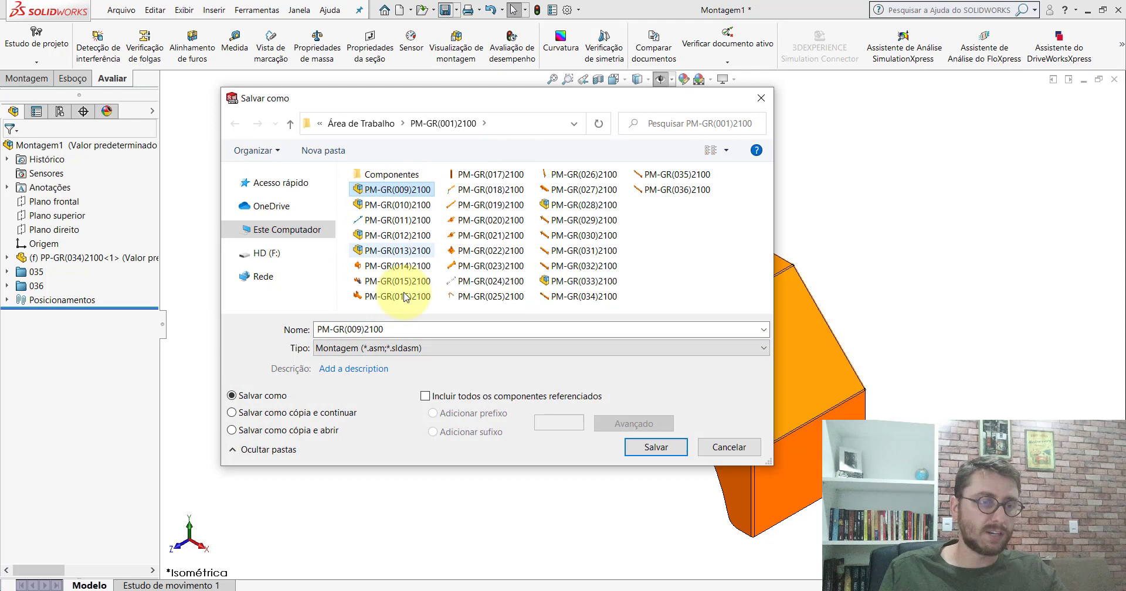
{"action": "left_click", "coordinate": [399, 330]}
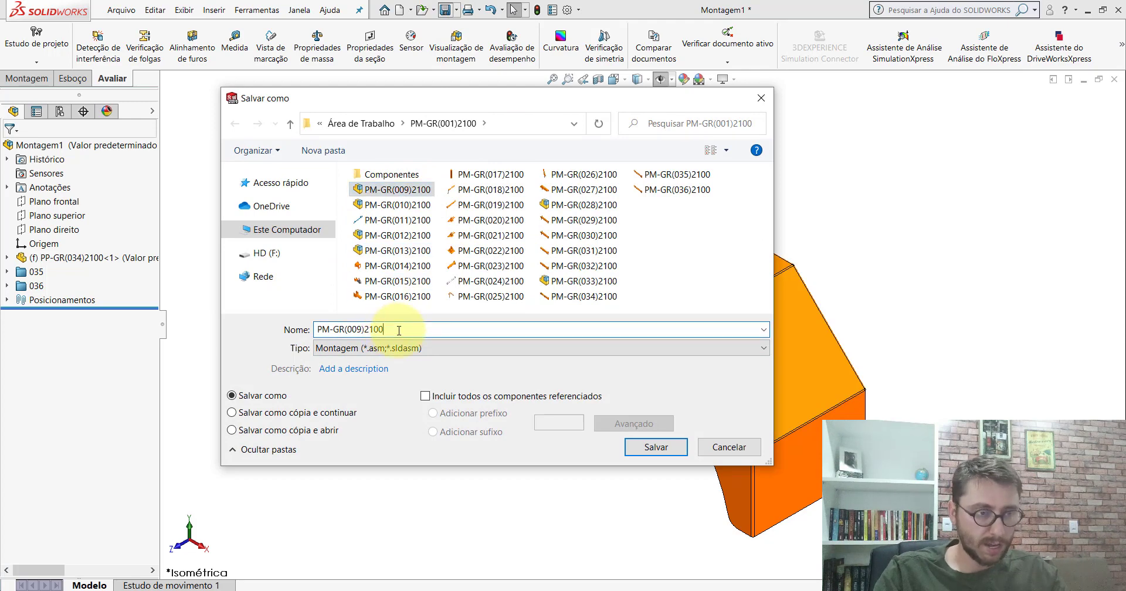
{"action": "key", "text": "BackSpace"}
{"action": "type", "text": "8"}
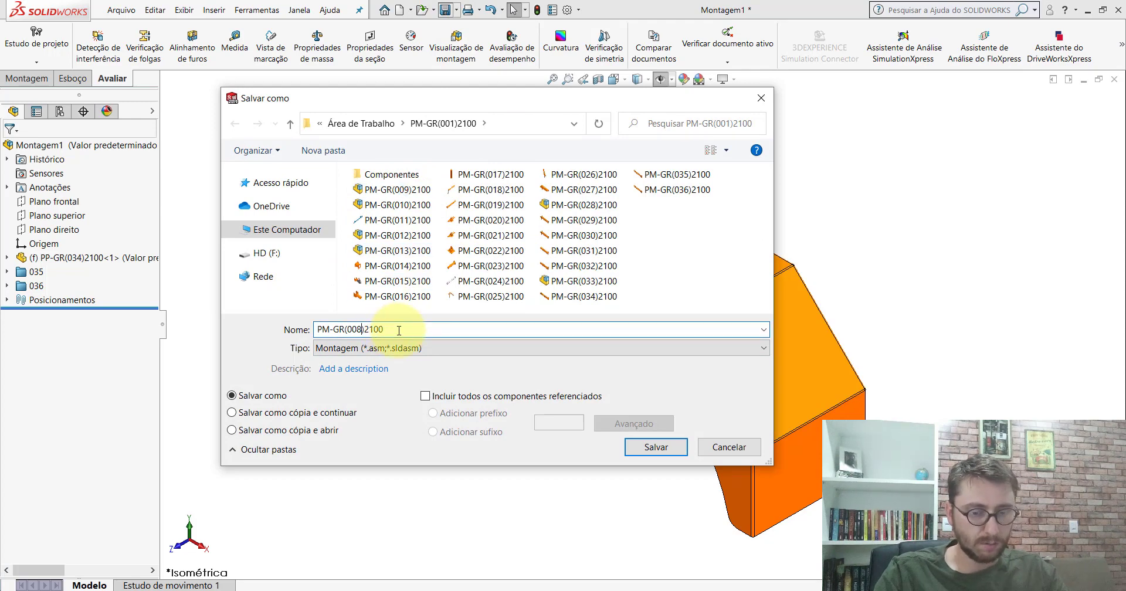
{"action": "key", "text": "Return"}
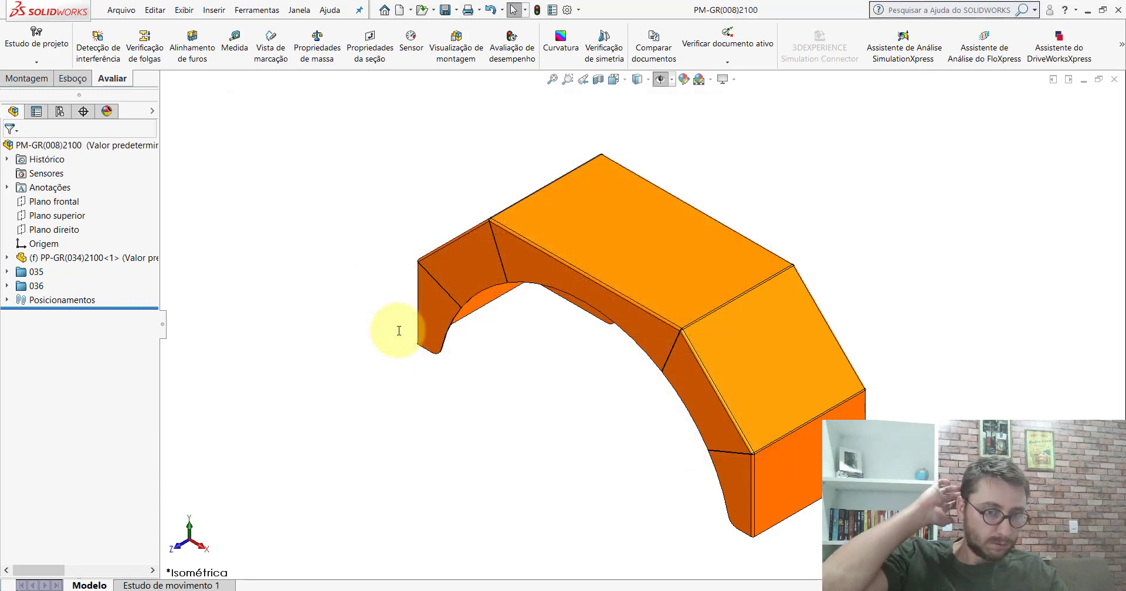
{"action": "left_click", "coordinate": [445, 10]}
Close the original PM-GR(008)2100_ fender document without saving, discarding its assembly changes.
{"action": "left_click", "coordinate": [542, 221]}
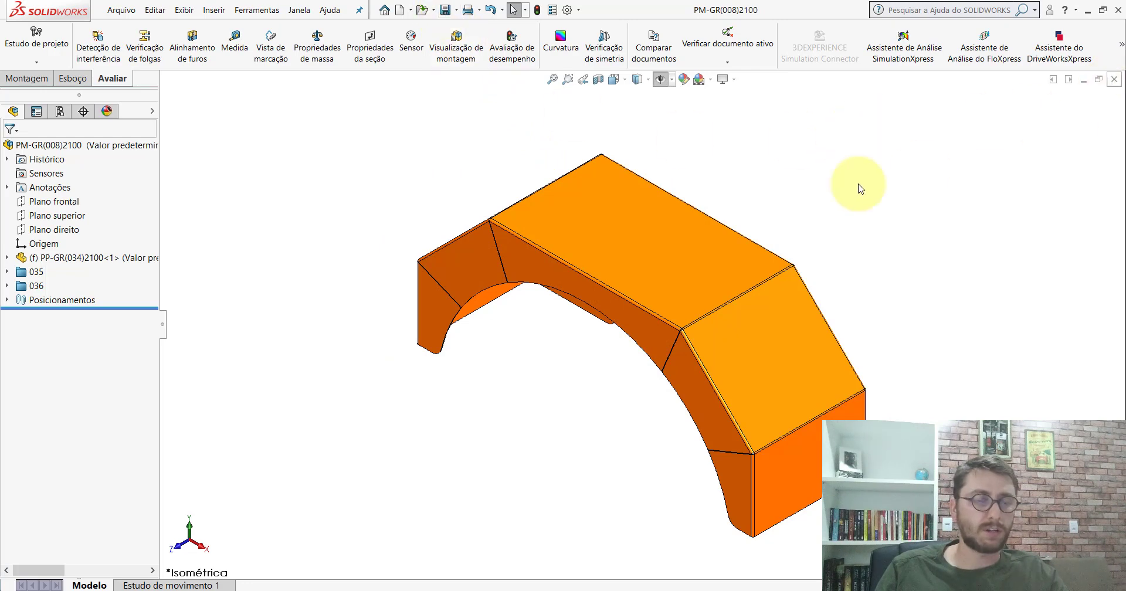
{"action": "key", "text": "ctrl+w"}
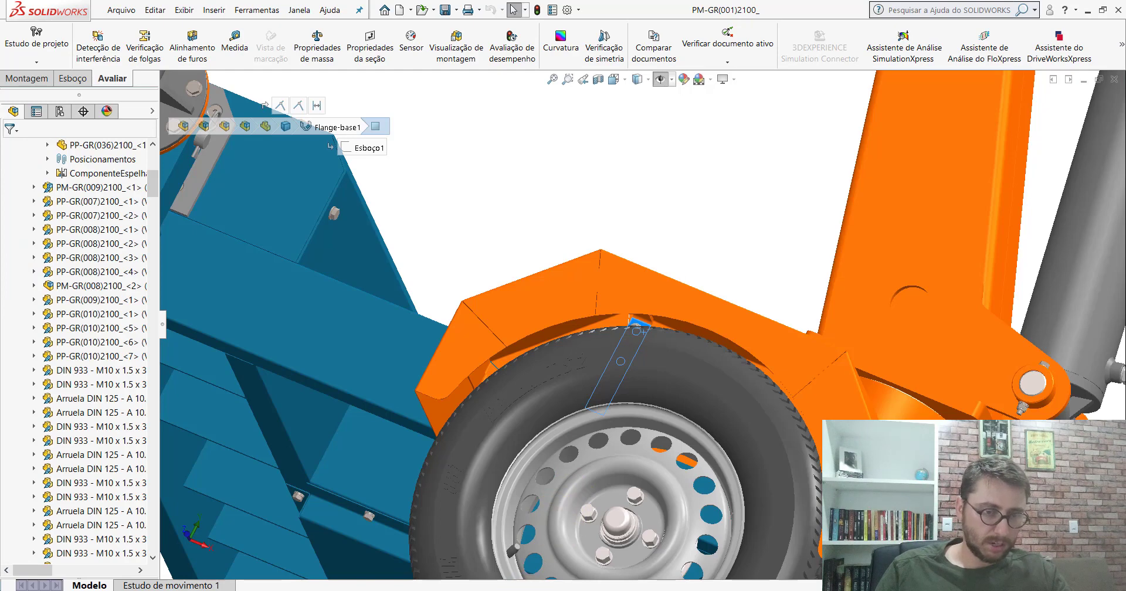
{"action": "key", "text": "ctrl+Tab"}
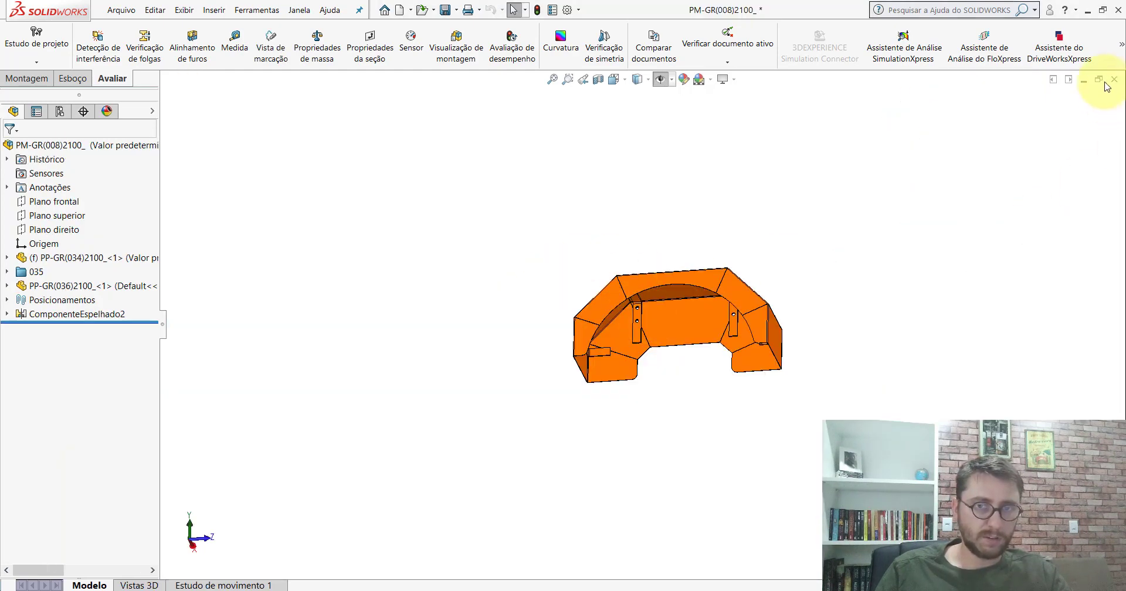
{"action": "left_click", "coordinate": [1114, 79]}
{"action": "left_click", "coordinate": [658, 307]}
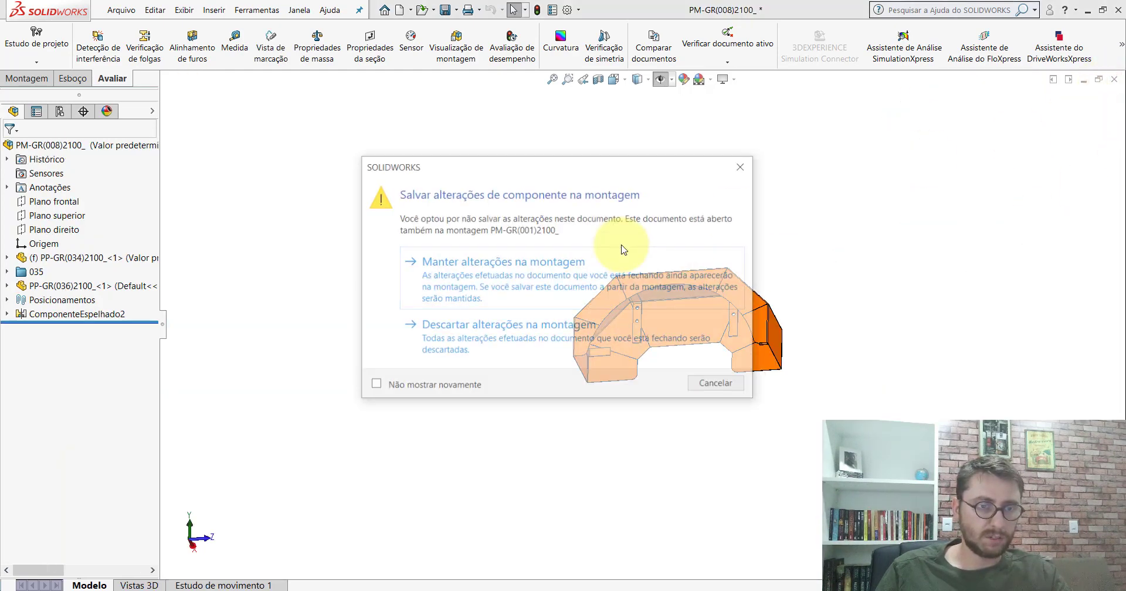
{"action": "left_click", "coordinate": [602, 332]}
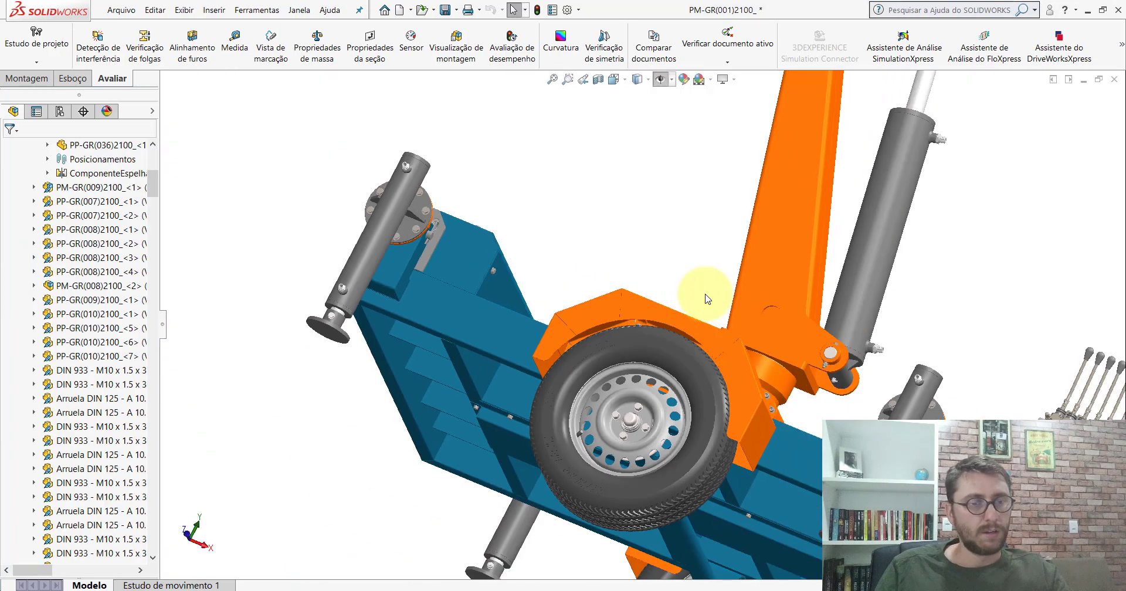
Orbit the full trailer assembly and return it to the isometric view.
{"action": "scroll", "coordinate": [662, 283], "scroll_direction": "up", "scroll_amount": 2}
{"action": "middle_click_drag", "start_coordinate": [661, 282], "coordinate": [623, 359]}
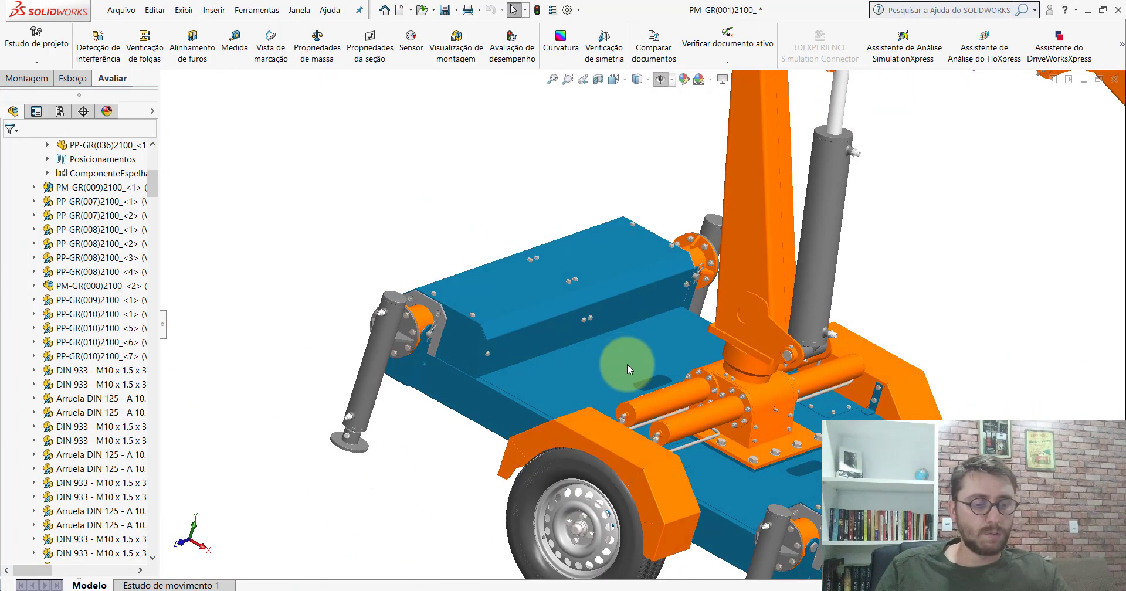
{"action": "key", "text": "space"}
{"action": "left_click", "coordinate": [546, 365]}
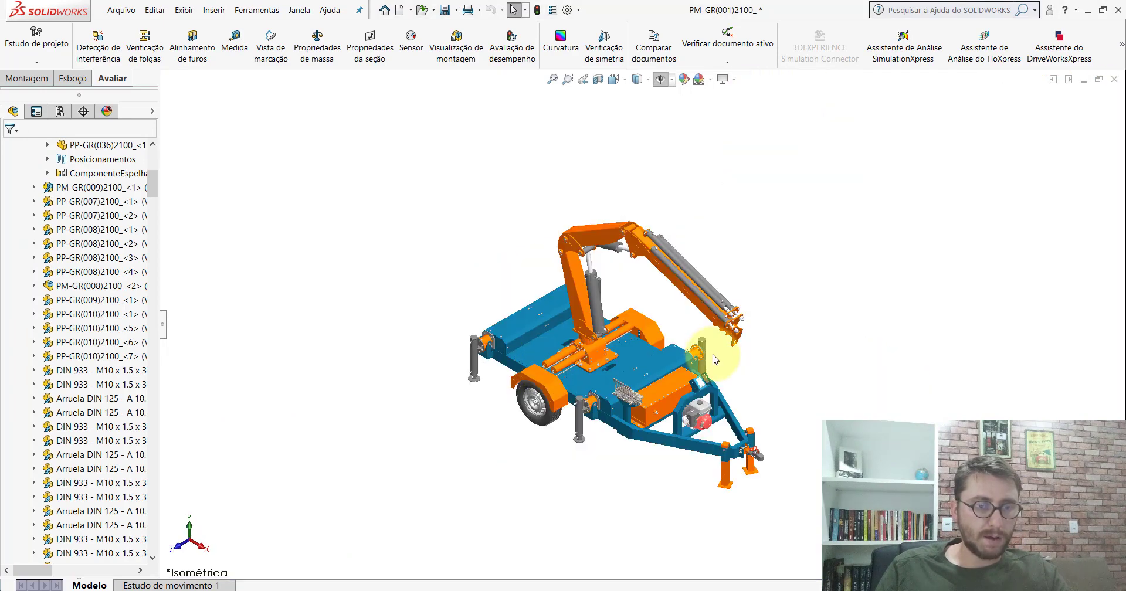
Collapse the tree, filter for (007 and open the PM-GR(007)2100_ subassembly.
{"action": "left_click_drag", "start_coordinate": [153, 182], "coordinate": [153, 162]}
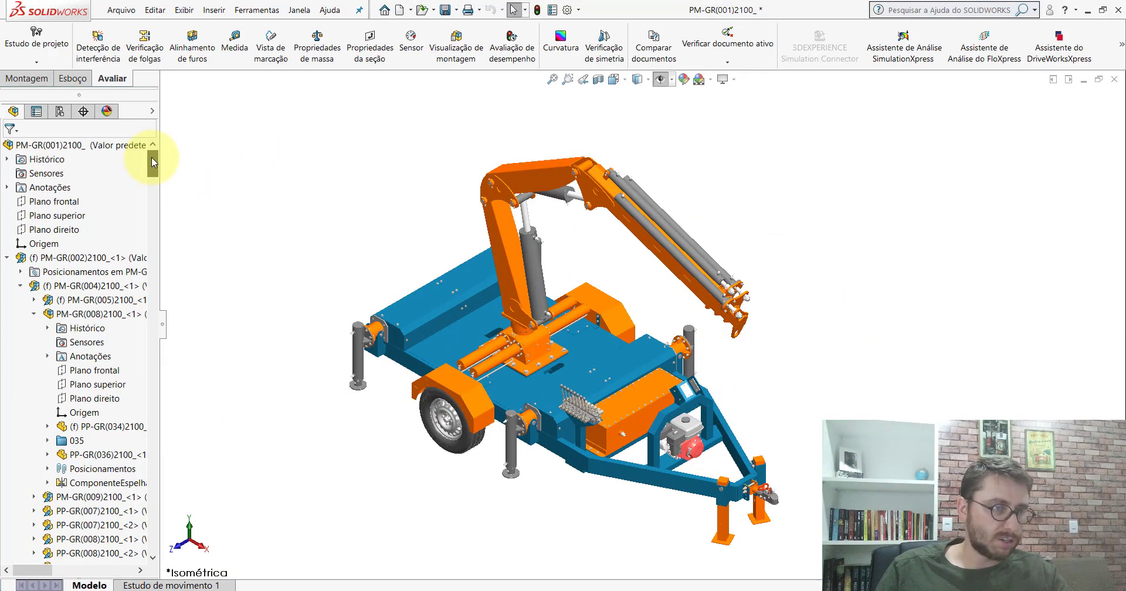
{"action": "right_click", "coordinate": [108, 148]}
{"action": "left_click", "coordinate": [176, 487]}
{"action": "type", "text": "("}
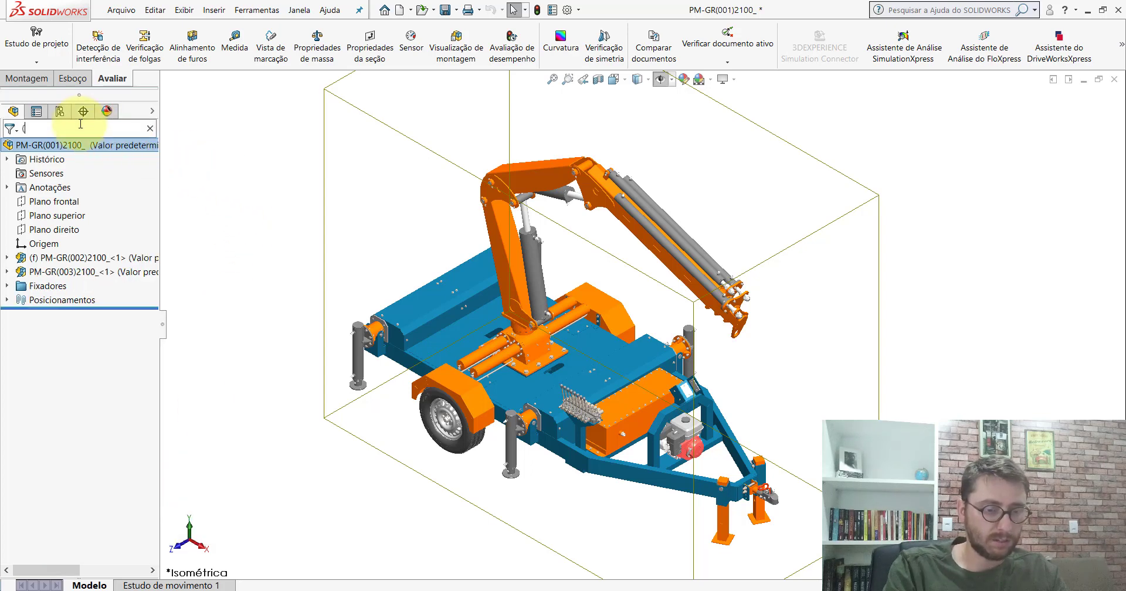
{"action": "type", "text": "007"}
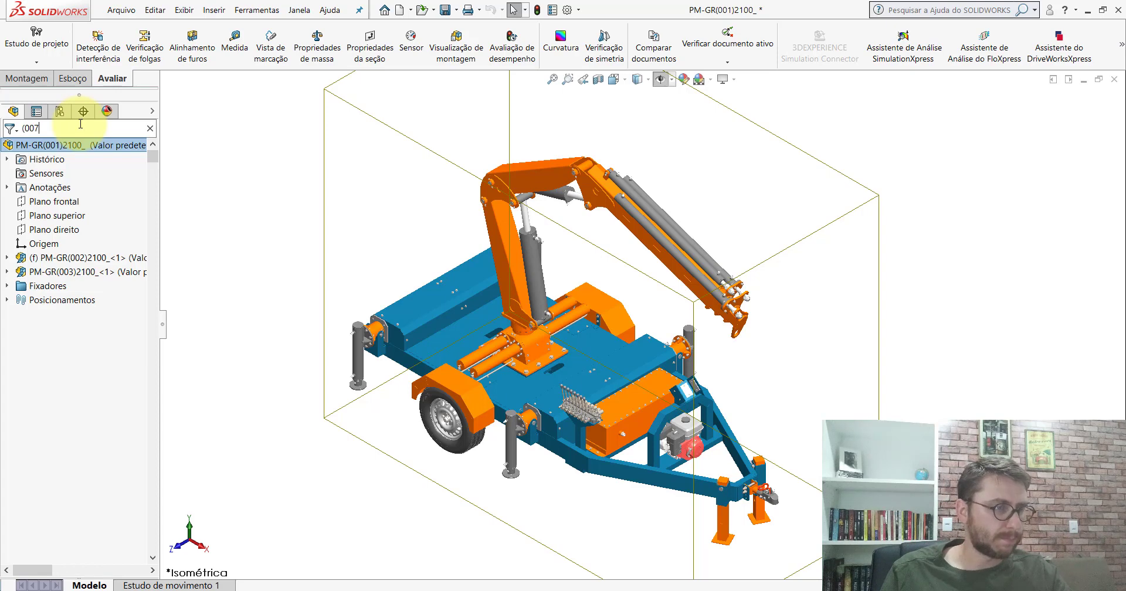
{"action": "left_click", "coordinate": [97, 217]}
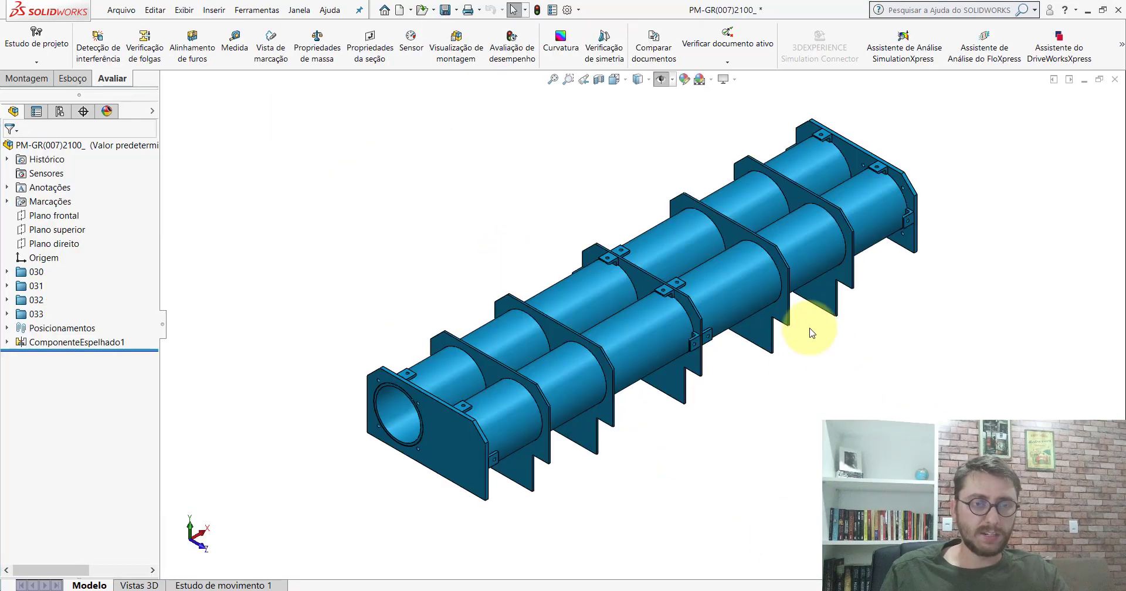
{"action": "scroll", "coordinate": [711, 302], "scroll_direction": "up", "scroll_amount": 5}
{"action": "scroll", "coordinate": [710, 304], "scroll_direction": "down", "scroll_amount": 3}
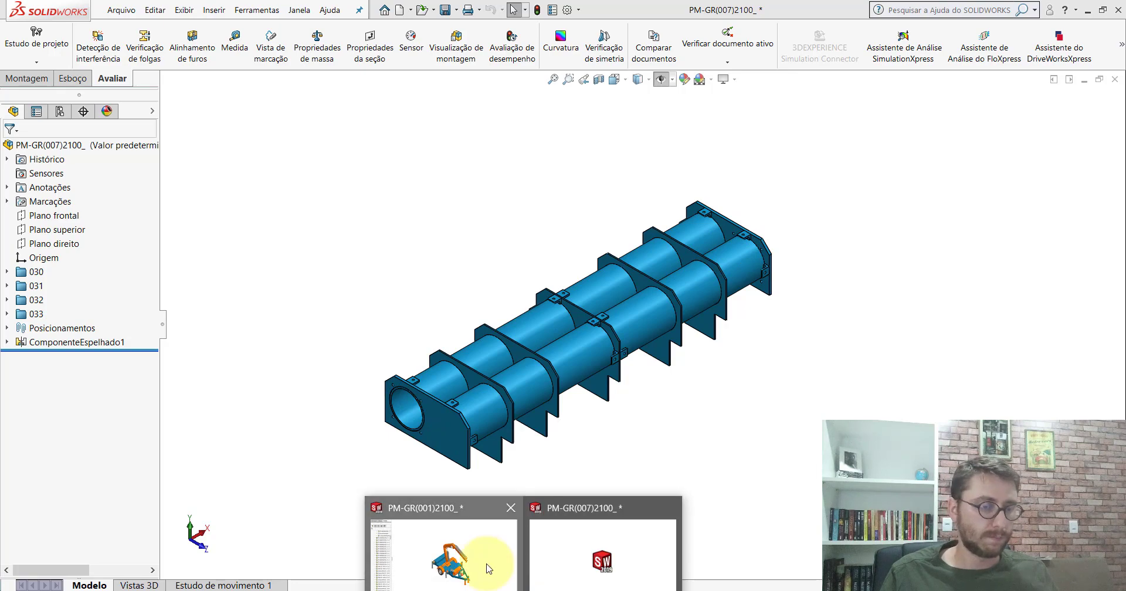
Back in PM-GR(001)2100, make the blue roller cover transparent and select PM-GR(007)2100_.
{"action": "left_click", "coordinate": [487, 569]}
{"action": "scroll", "coordinate": [540, 302], "scroll_direction": "down", "scroll_amount": 10}
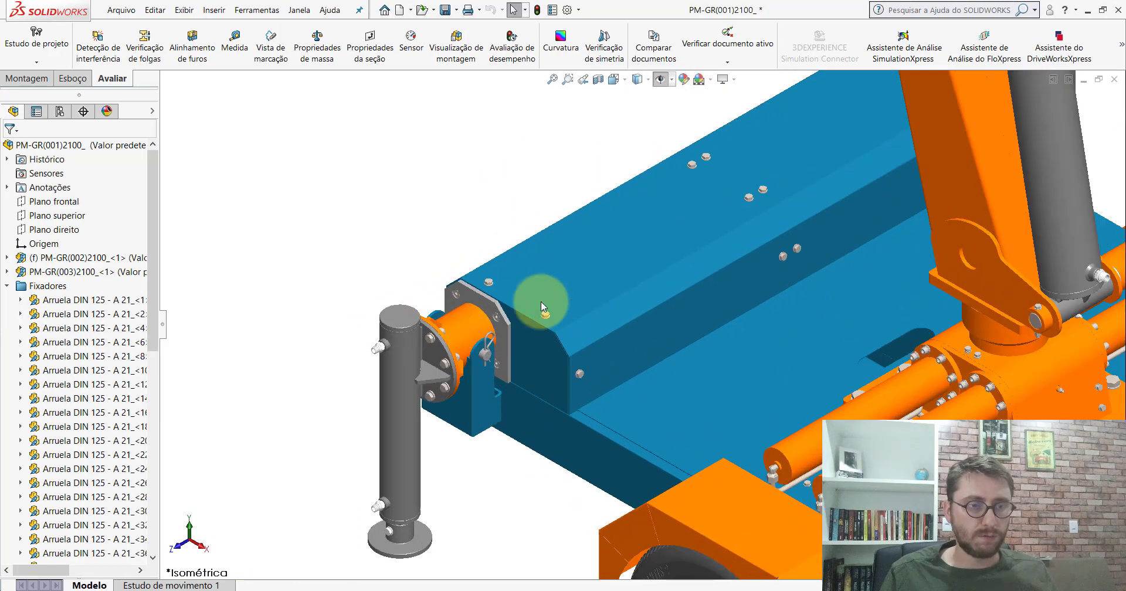
{"action": "left_click", "coordinate": [600, 210]}
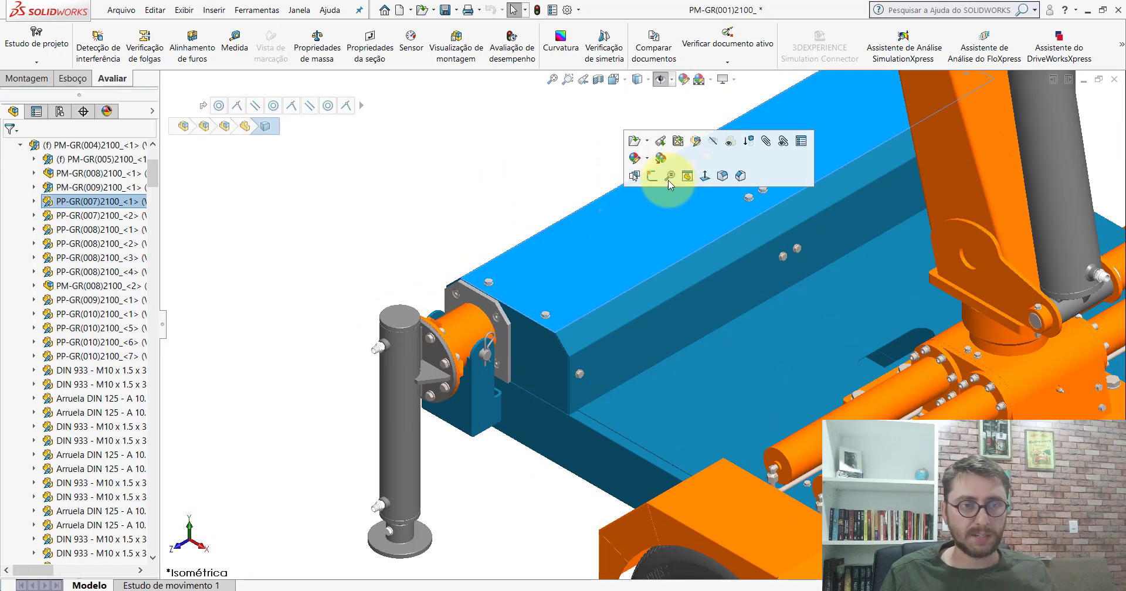
{"action": "left_click", "coordinate": [708, 145]}
{"action": "left_click", "coordinate": [613, 246]}
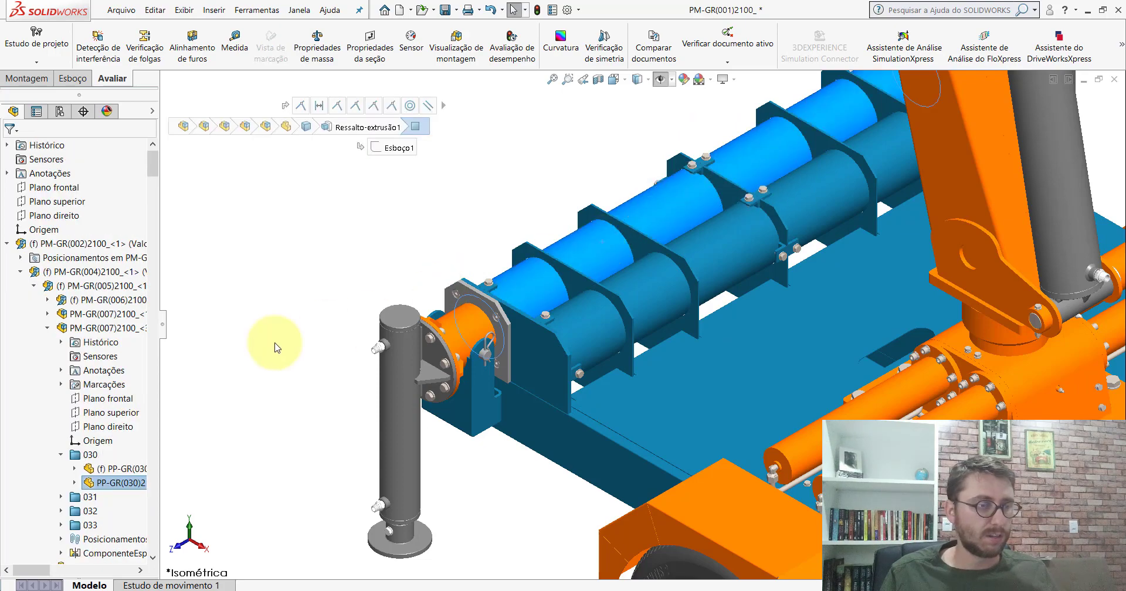
{"action": "left_click", "coordinate": [141, 328]}
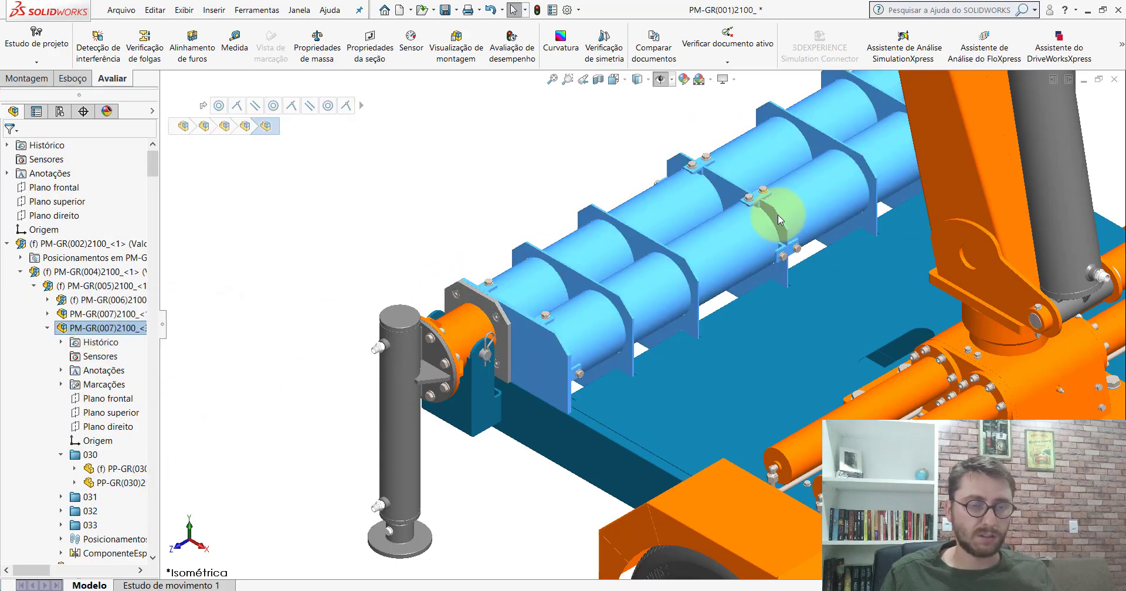
Orbit around the blue cylinders, then return to isometric and fit the whole trailer.
{"action": "scroll", "coordinate": [784, 254], "scroll_direction": "up", "scroll_amount": 3}
{"action": "scroll", "coordinate": [785, 254], "scroll_direction": "up", "scroll_amount": 3}
{"action": "scroll", "coordinate": [645, 328], "scroll_direction": "down", "scroll_amount": 5}
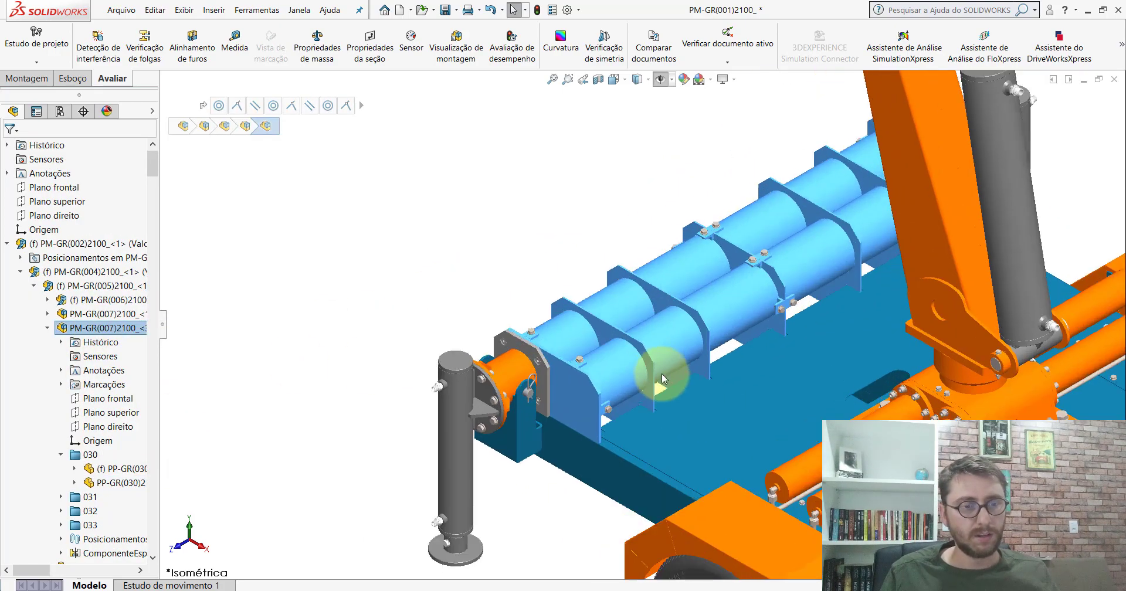
{"action": "mouse_move", "coordinate": [661, 373]}
{"action": "middle_mouse_down"}
{"action": "mouse_move", "coordinate": [661, 363]}
{"action": "mouse_move", "coordinate": [554, 349]}
{"action": "mouse_move", "coordinate": [628, 473]}
{"action": "mouse_move", "coordinate": [784, 485]}
{"action": "mouse_move", "coordinate": [604, 435]}
{"action": "mouse_move", "coordinate": [552, 497]}
{"action": "mouse_move", "coordinate": [674, 452]}
{"action": "middle_mouse_up"}
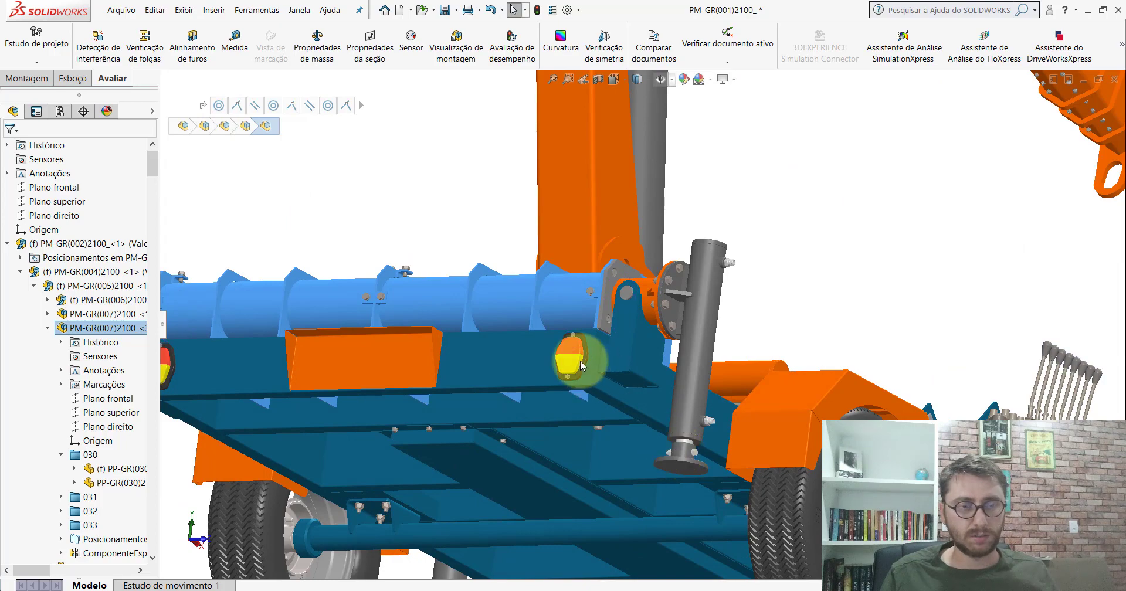
{"action": "mouse_move", "coordinate": [582, 347]}
{"action": "middle_mouse_down"}
{"action": "mouse_move", "coordinate": [470, 422]}
{"action": "mouse_move", "coordinate": [584, 371]}
{"action": "middle_mouse_up"}
{"action": "key", "text": "space"}
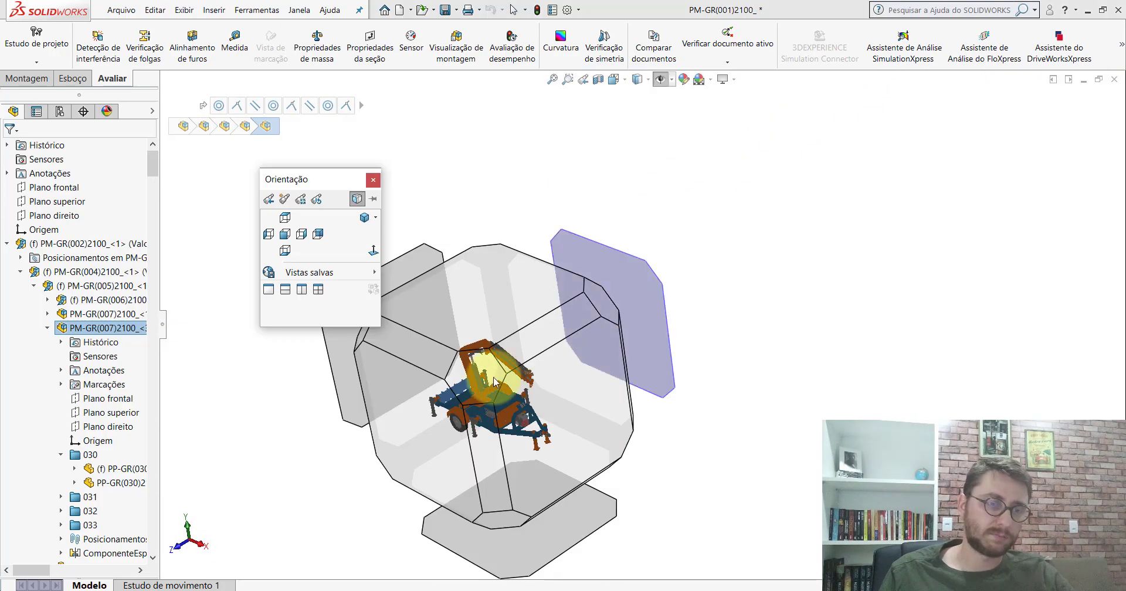
{"action": "left_click", "coordinate": [648, 320]}
{"action": "scroll", "coordinate": [581, 337], "scroll_direction": "down", "scroll_amount": 2}
{"action": "scroll", "coordinate": [527, 243], "scroll_direction": "down", "scroll_amount": 3}
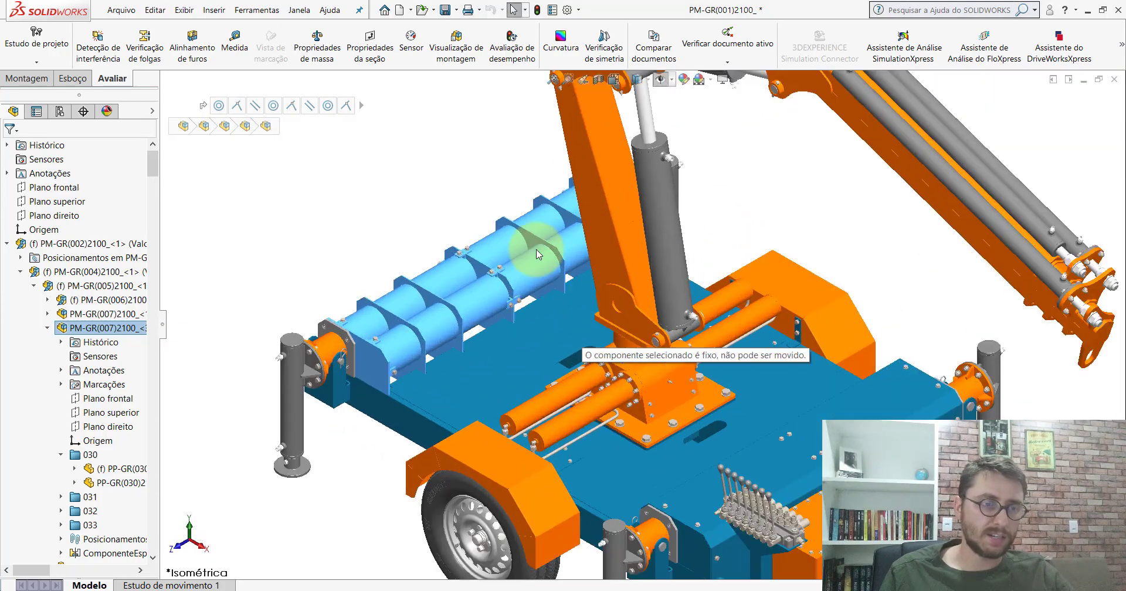
{"action": "scroll", "coordinate": [494, 252], "scroll_direction": "down", "scroll_amount": 3}
{"action": "key", "text": "f"}
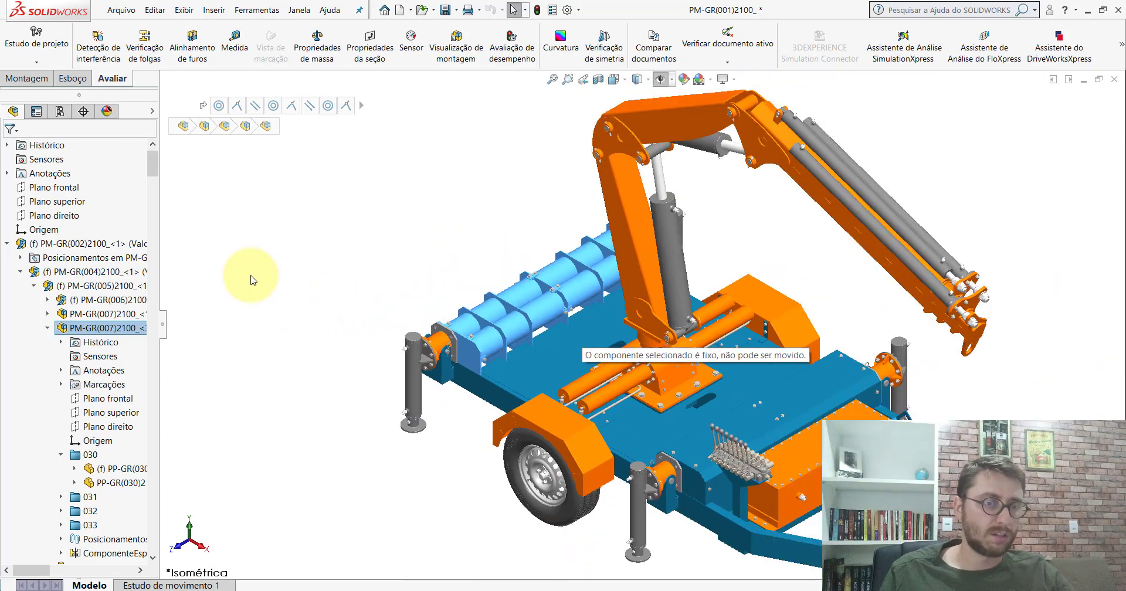
{"action": "left_click", "coordinate": [251, 280]}
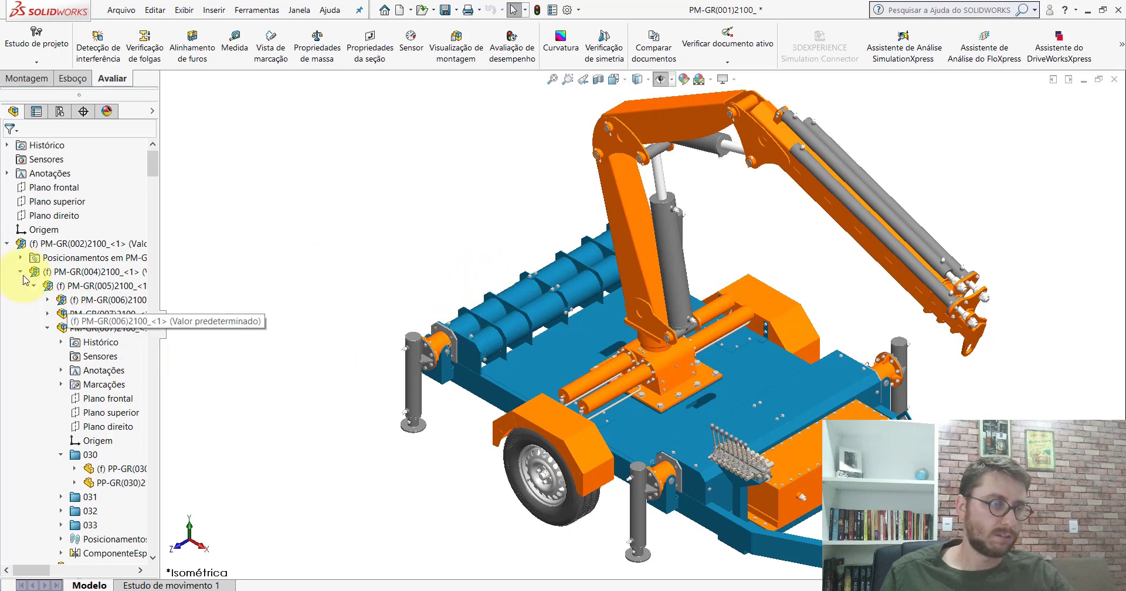
Collapse the PM-GR(002) branch and hide the selected blue roller assembly with Tab.
{"action": "left_click", "coordinate": [8, 244]}
{"action": "left_click", "coordinate": [806, 389]}
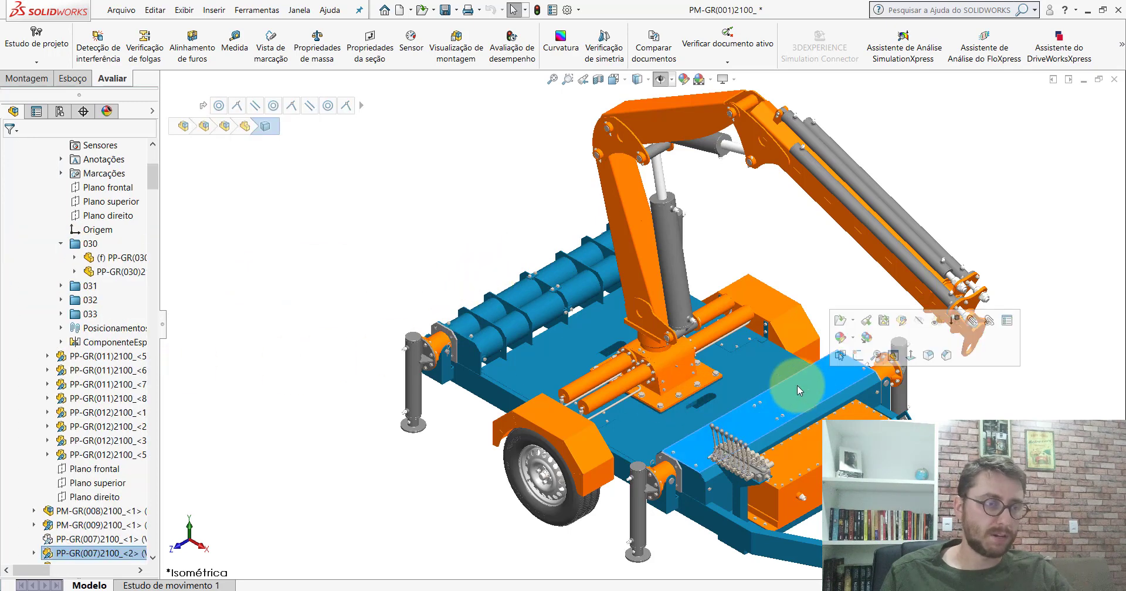
{"action": "left_click", "coordinate": [97, 539]}
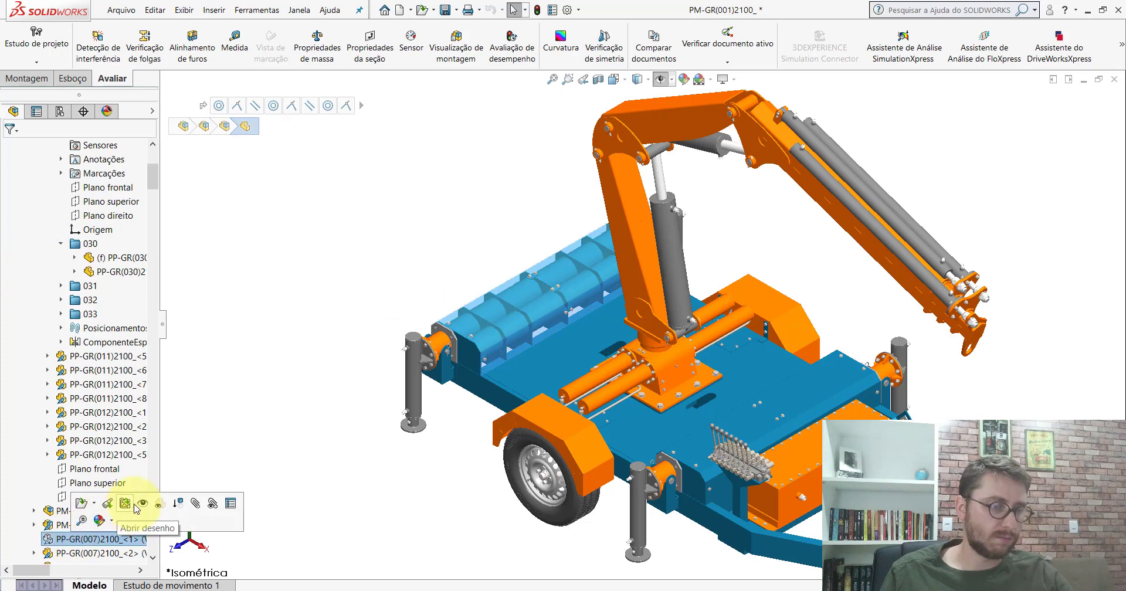
{"action": "key", "text": "Tab"}
{"action": "scroll", "coordinate": [628, 297], "scroll_direction": "up", "scroll_amount": 2}
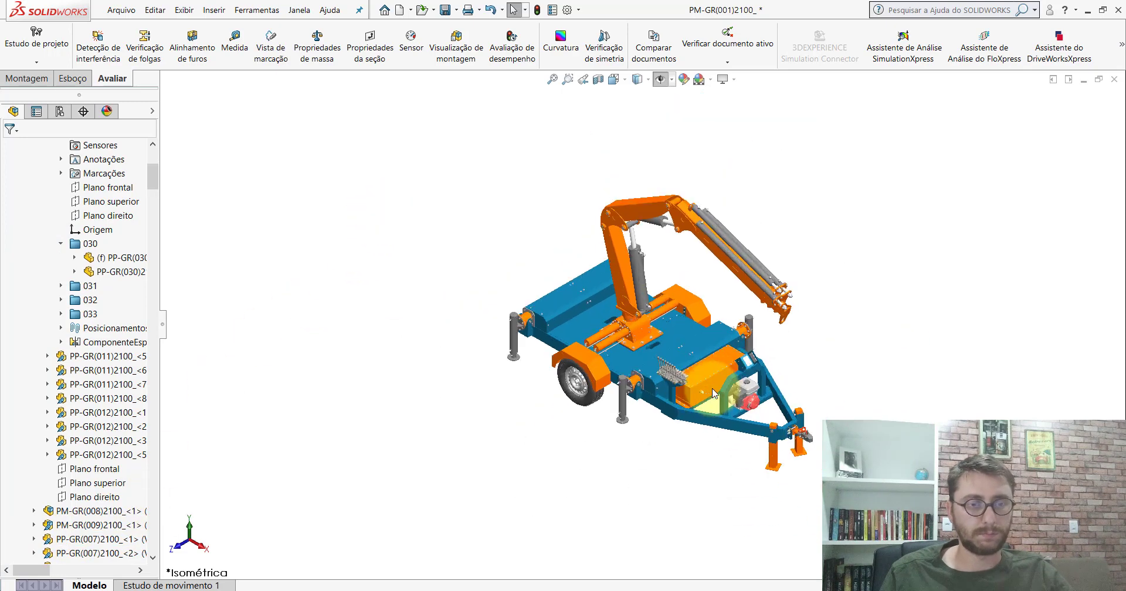
{"action": "scroll", "coordinate": [689, 322], "scroll_direction": "down", "scroll_amount": 5}
{"action": "scroll", "coordinate": [683, 302], "scroll_direction": "down", "scroll_amount": 2}
Hide the blue cover plate beside the orange box, then orbit to view the PM-GR(007)2100 rollers.
{"action": "left_click", "coordinate": [674, 281]}
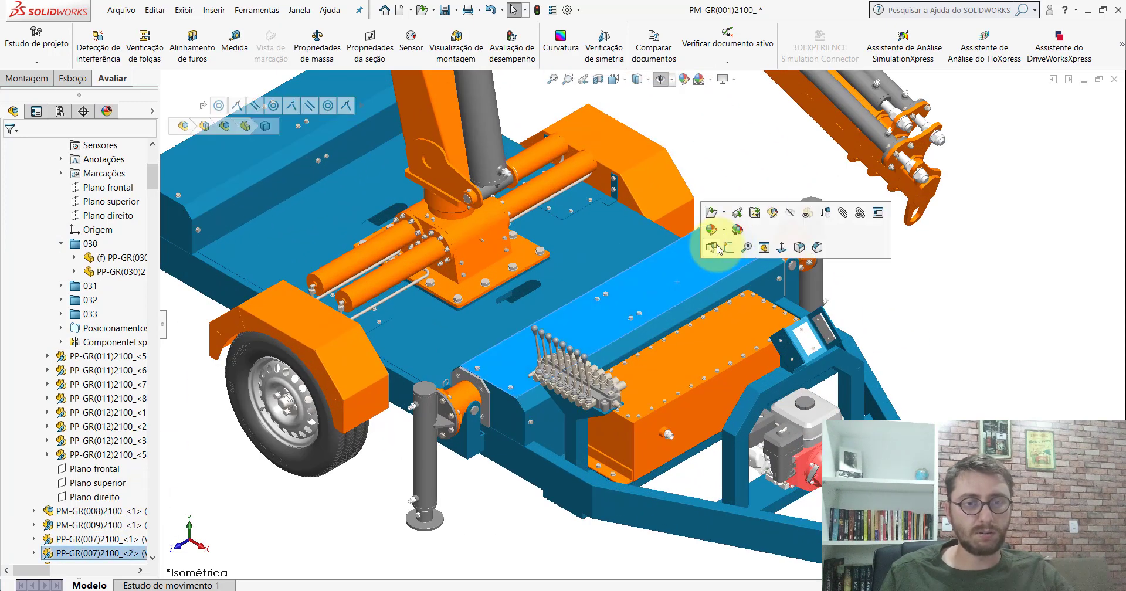
{"action": "left_click", "coordinate": [797, 195]}
{"action": "left_click", "coordinate": [642, 280]}
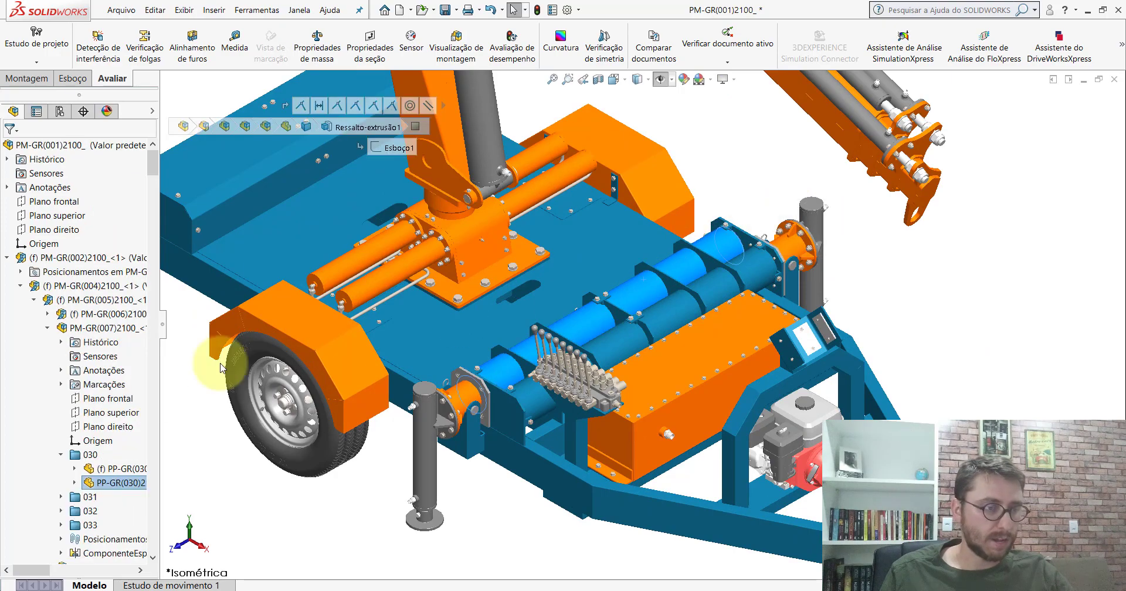
{"action": "left_click", "coordinate": [103, 328]}
{"action": "mouse_move", "coordinate": [515, 338]}
{"action": "middle_mouse_down"}
{"action": "mouse_move", "coordinate": [590, 322]}
{"action": "mouse_move", "coordinate": [680, 277]}
{"action": "mouse_move", "coordinate": [655, 348]}
{"action": "mouse_move", "coordinate": [481, 463]}
{"action": "middle_mouse_up"}
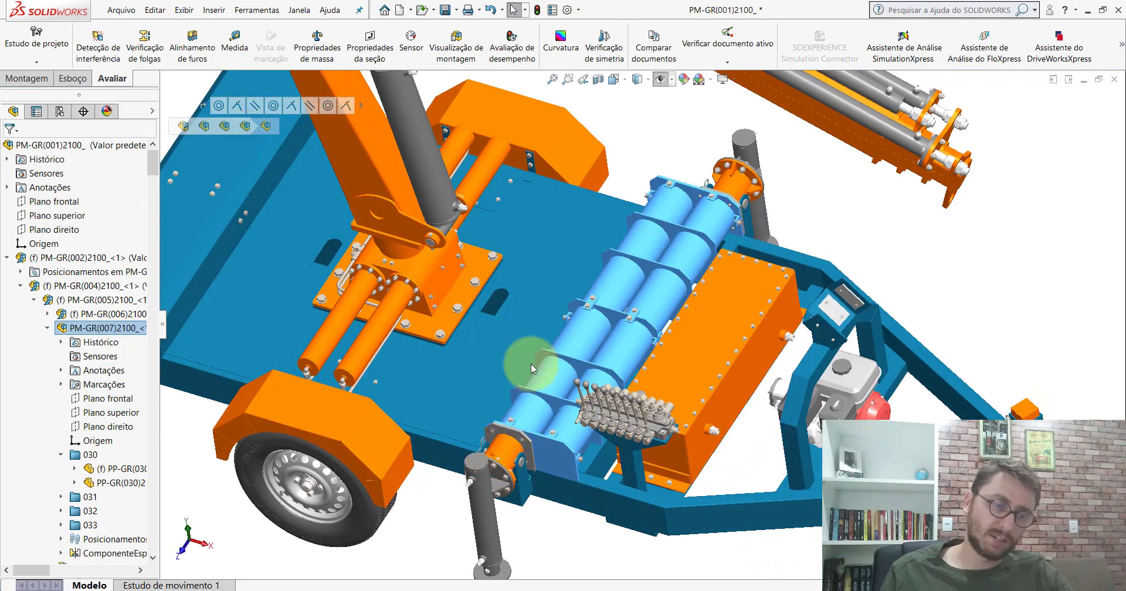
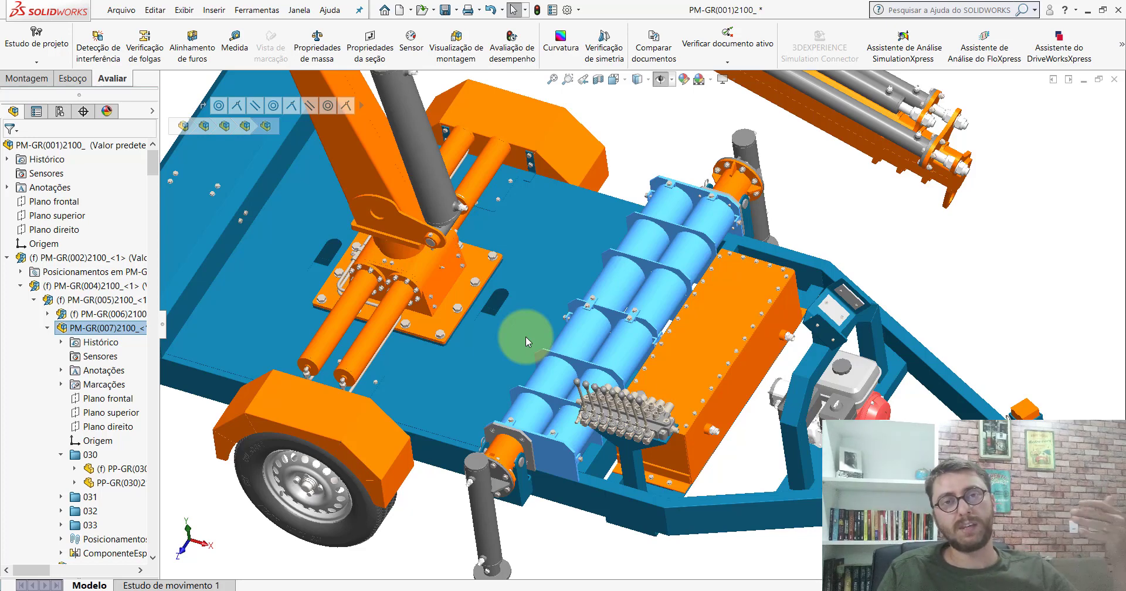
Inspect the trailer's PP-GR(007)<2> plate component, then return to an isometric view of the whole trailer.
{"action": "left_click", "coordinate": [606, 198]}
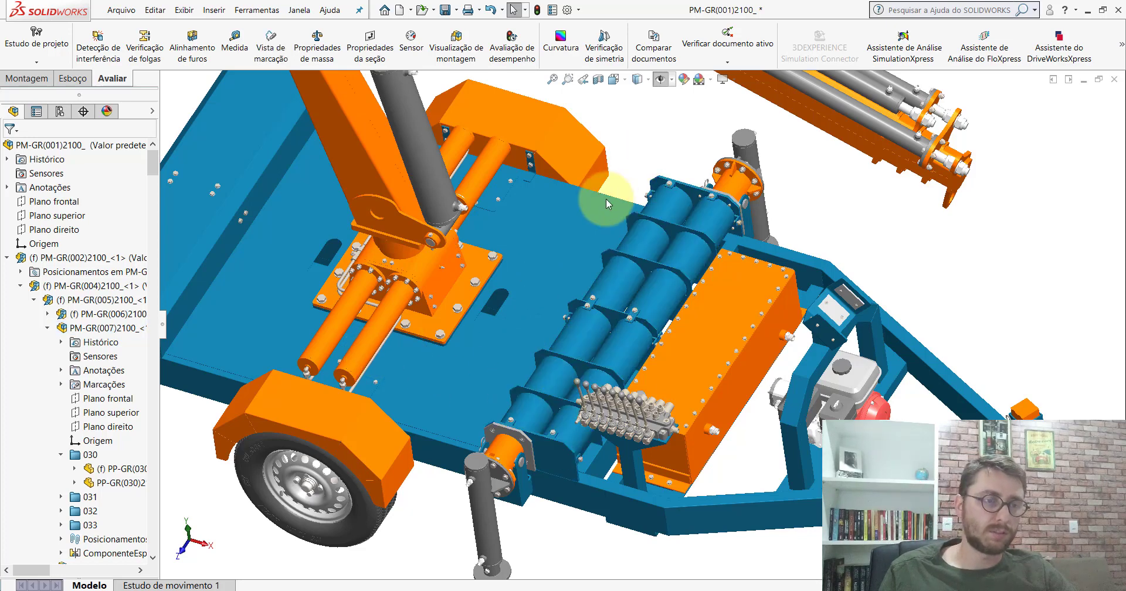
{"action": "scroll", "coordinate": [439, 231], "scroll_direction": "up", "scroll_amount": 3}
{"action": "left_click", "coordinate": [393, 226]}
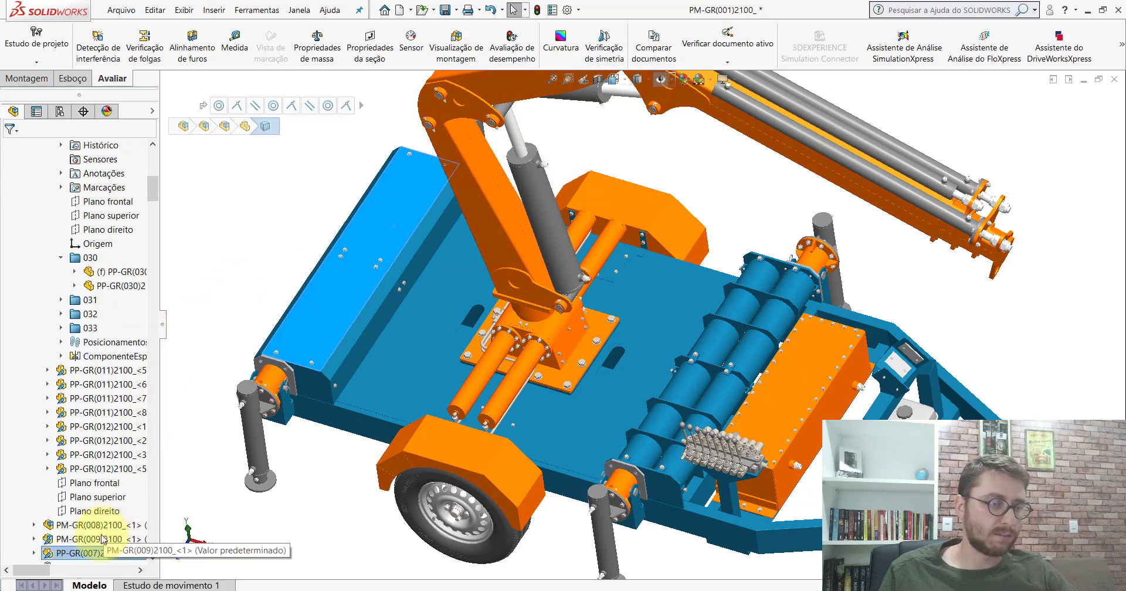
{"action": "left_click_drag", "start_coordinate": [153, 191], "coordinate": [157, 202]}
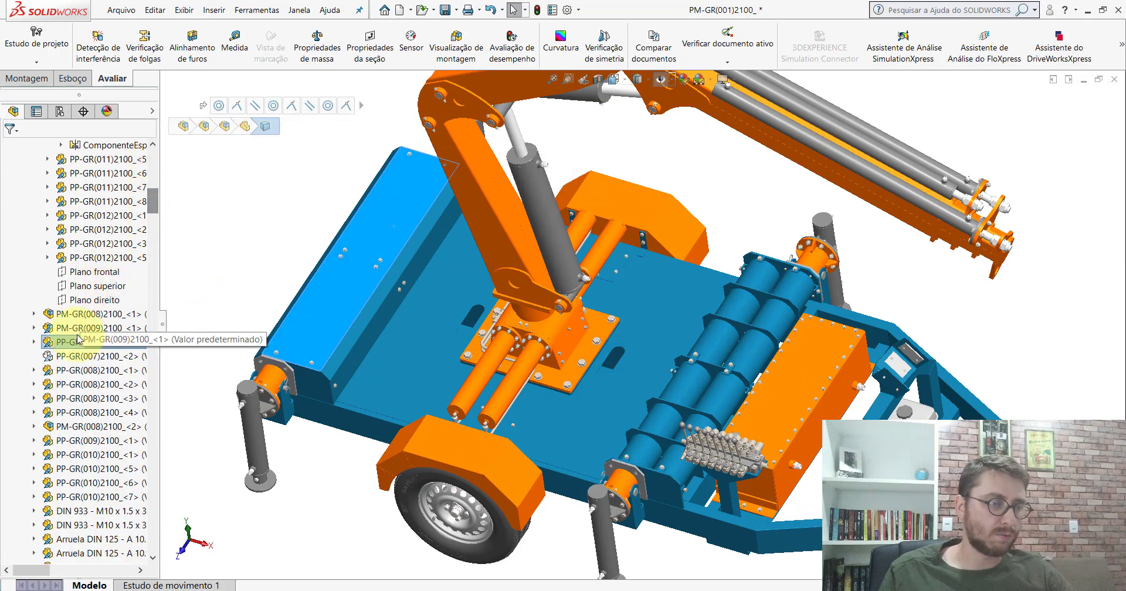
{"action": "left_click", "coordinate": [94, 356]}
{"action": "left_click", "coordinate": [151, 315]}
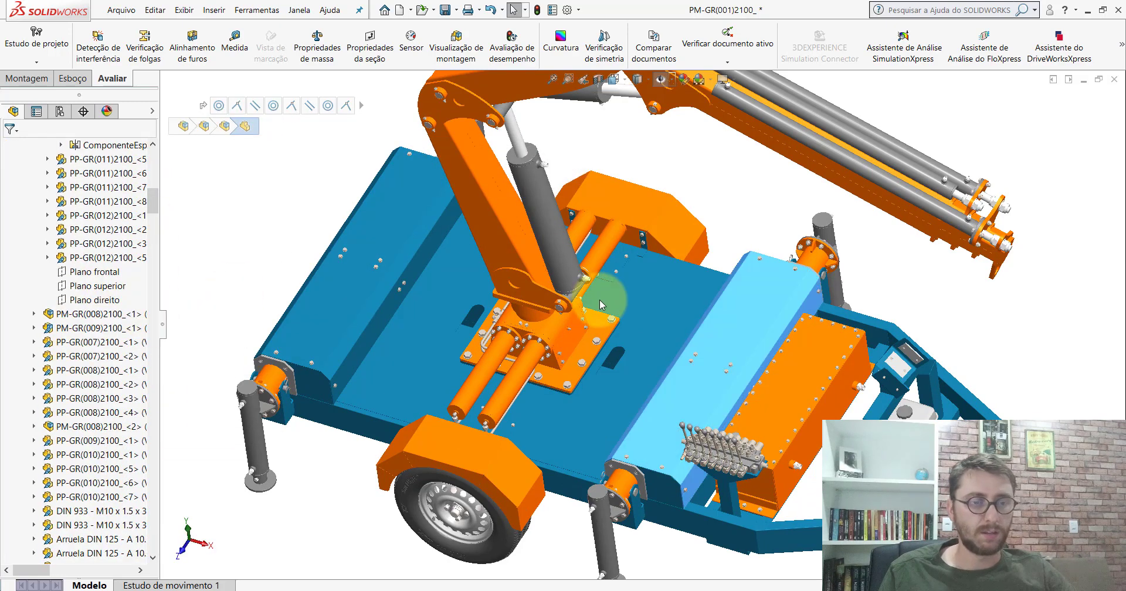
{"action": "key", "text": "space"}
{"action": "left_click", "coordinate": [534, 420]}
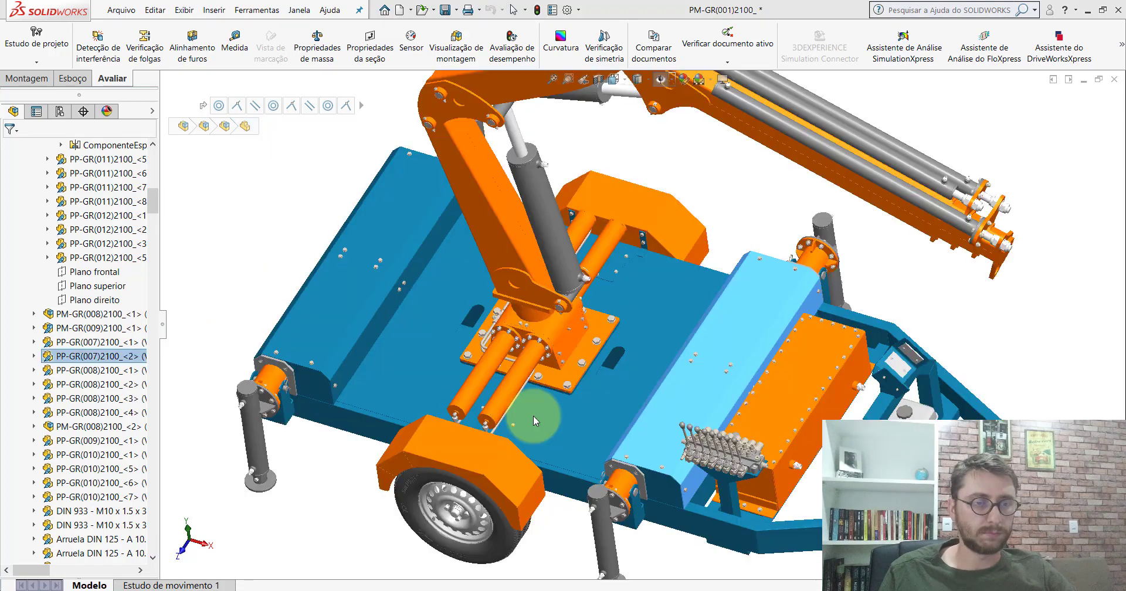
{"action": "mouse_move", "coordinate": [751, 194]}
{"action": "middle_mouse_down"}
{"action": "mouse_move", "coordinate": [824, 156]}
{"action": "mouse_move", "coordinate": [680, 230]}
{"action": "mouse_move", "coordinate": [809, 171]}
{"action": "middle_mouse_up"}
{"action": "key", "text": "space"}
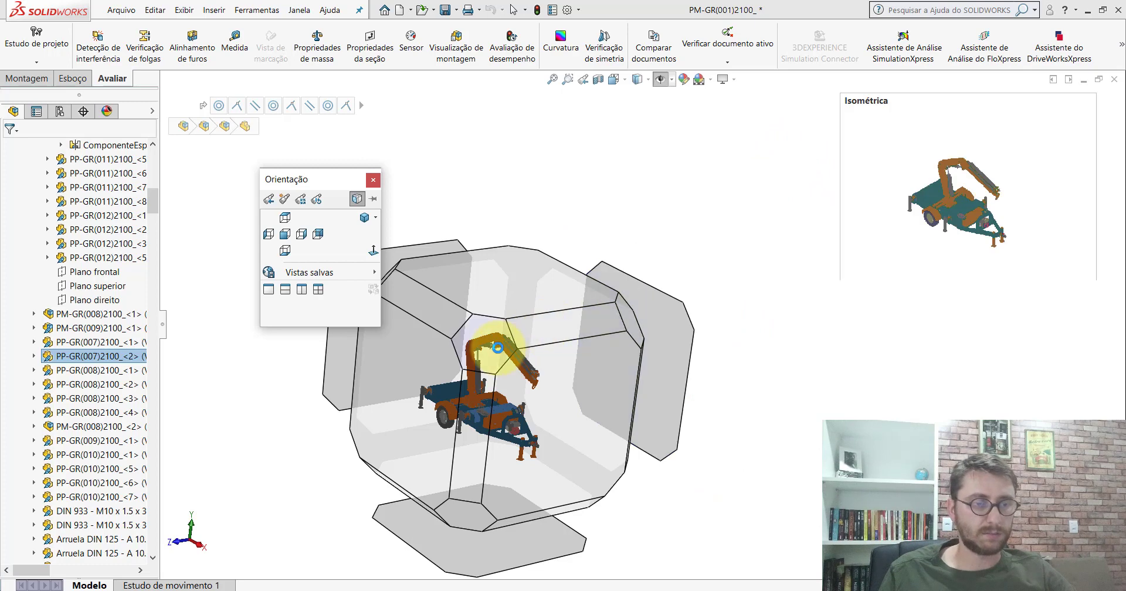
{"action": "left_click", "coordinate": [497, 348]}
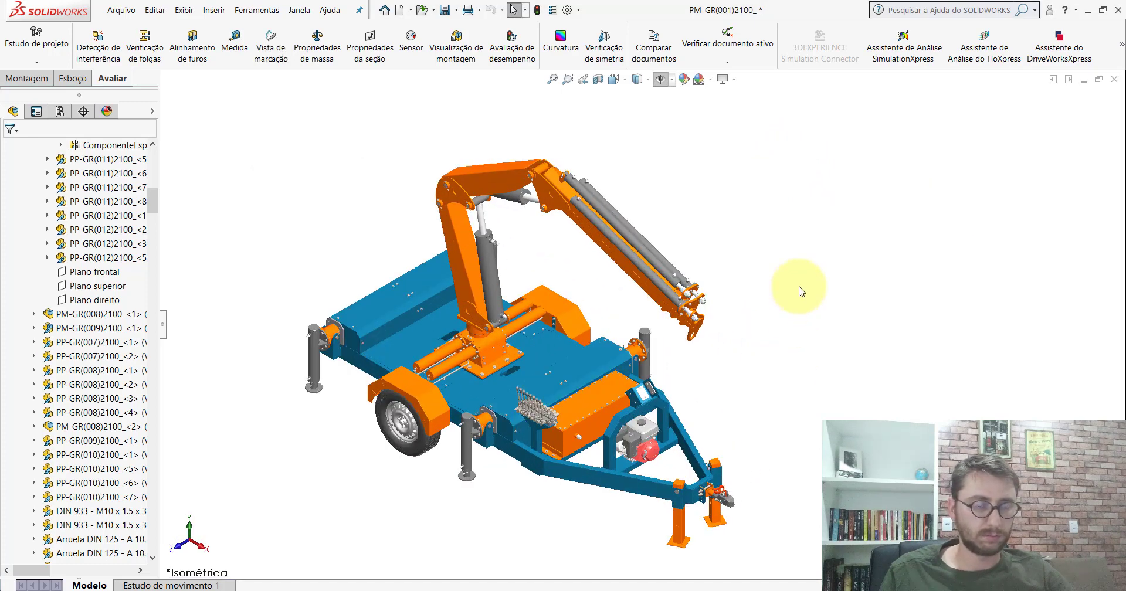
Switch to the PM-GR(007)2100 tube frame assembly and highlight the parts in folder 030.
{"action": "left_click", "coordinate": [439, 545]}
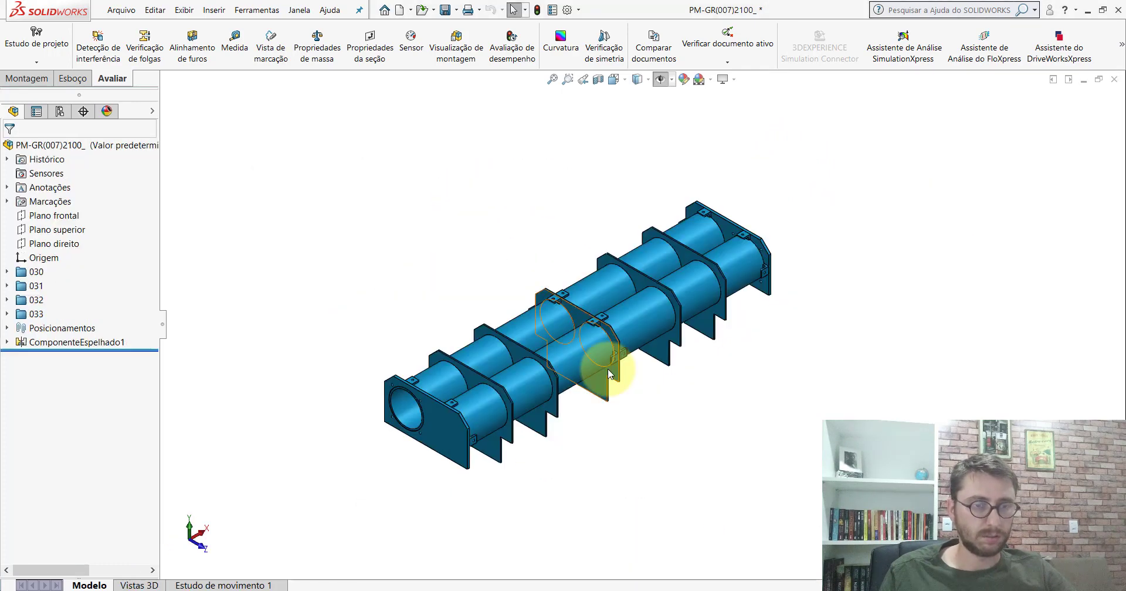
{"action": "left_click", "coordinate": [36, 273]}
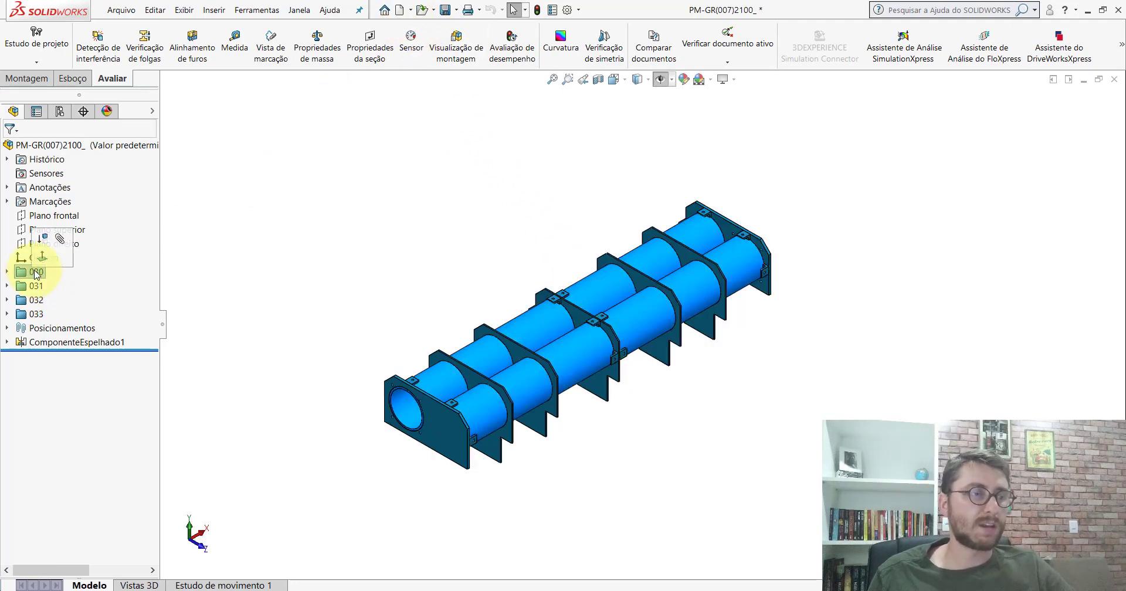
{"action": "left_click", "coordinate": [457, 208]}
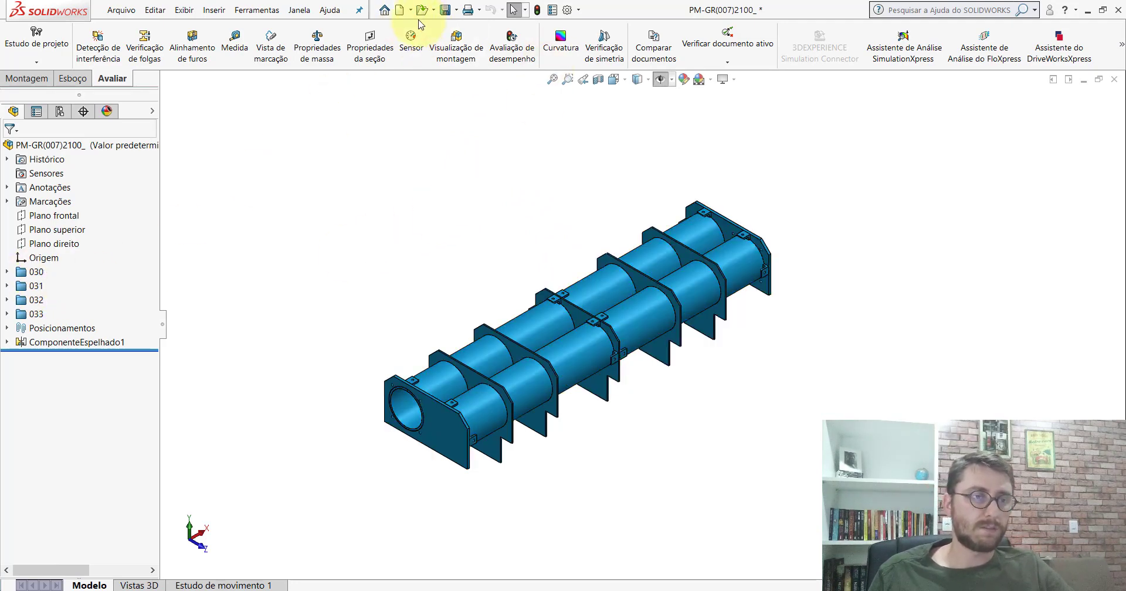
Create a new Montagem assembly document, Montagem2.
{"action": "left_click", "coordinate": [402, 10]}
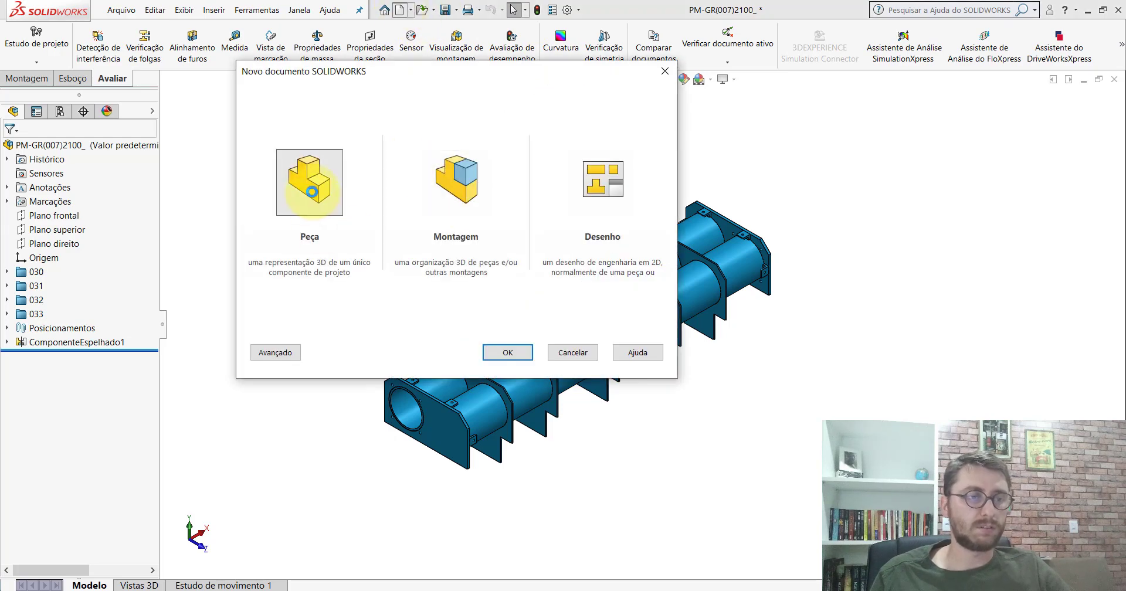
{"action": "double_click", "coordinate": [312, 191]}
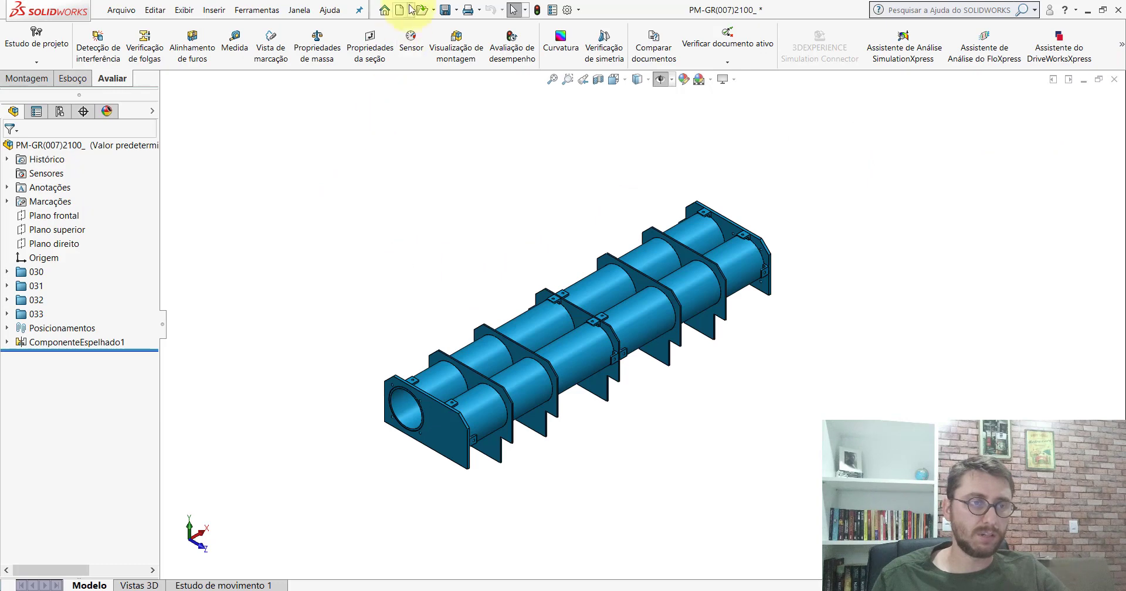
{"action": "left_click", "coordinate": [401, 10]}
{"action": "double_click", "coordinate": [466, 183]}
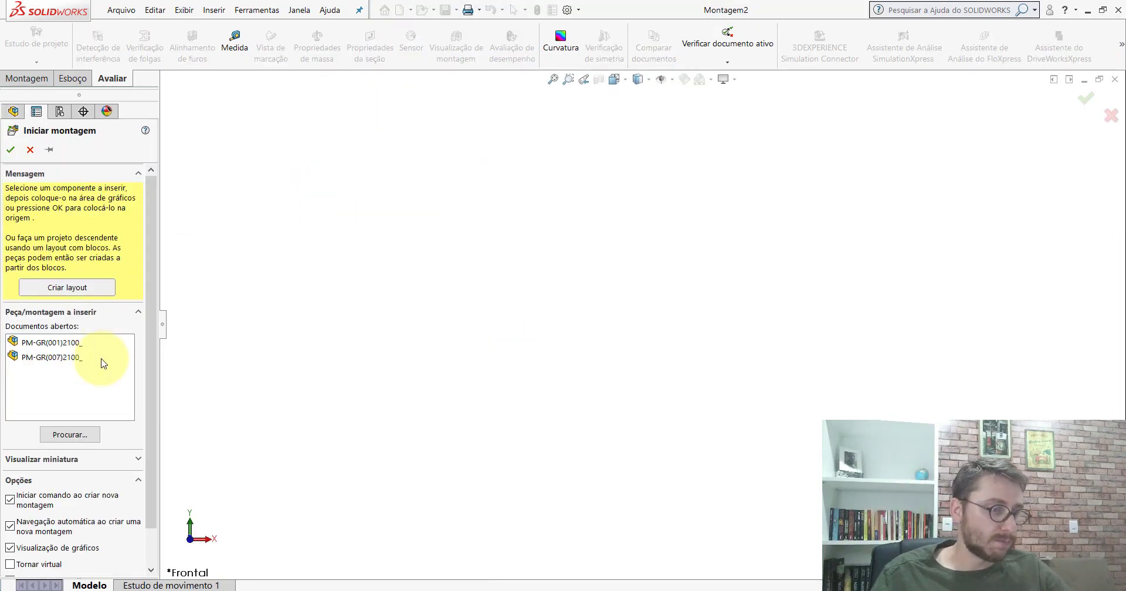
Browse the desktop project folder for part PP-GR(030)2100 and place it at the assembly origin.
{"action": "left_click", "coordinate": [88, 437]}
{"action": "left_click", "coordinate": [598, 397]}
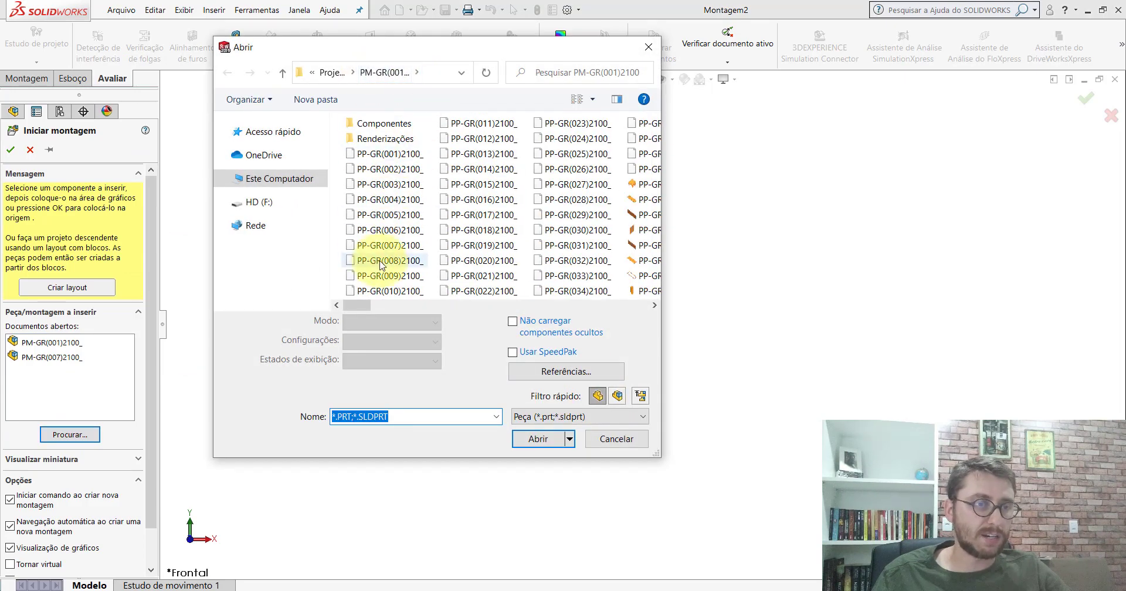
{"action": "left_click", "coordinate": [221, 137]}
{"action": "left_click", "coordinate": [225, 136]}
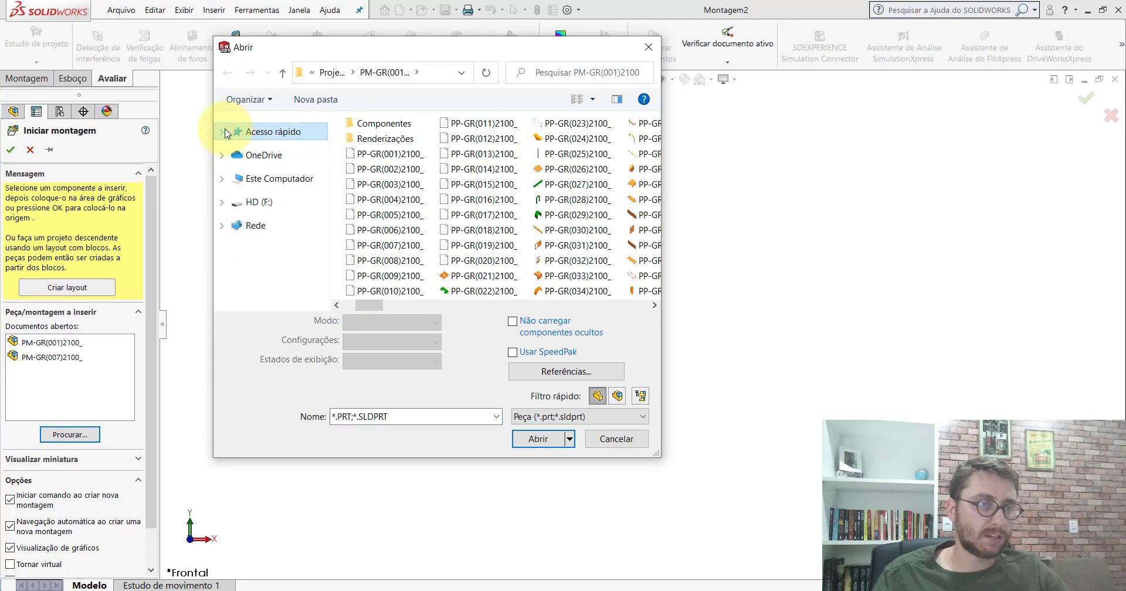
{"action": "left_click", "coordinate": [225, 134]}
{"action": "left_click", "coordinate": [258, 150]}
{"action": "double_click", "coordinate": [369, 125]}
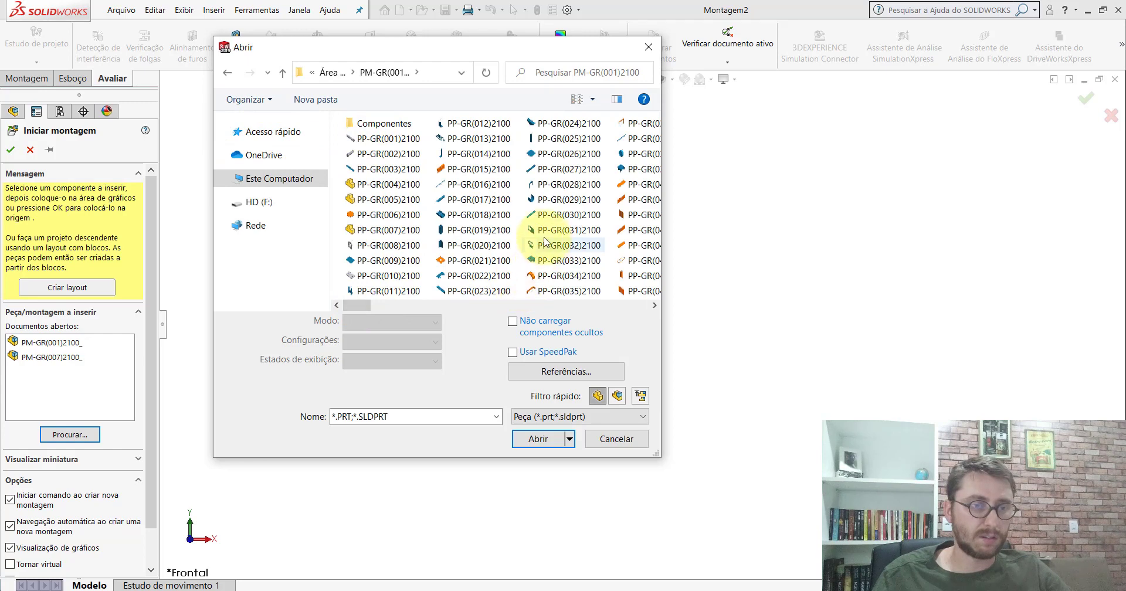
{"action": "double_click", "coordinate": [563, 215]}
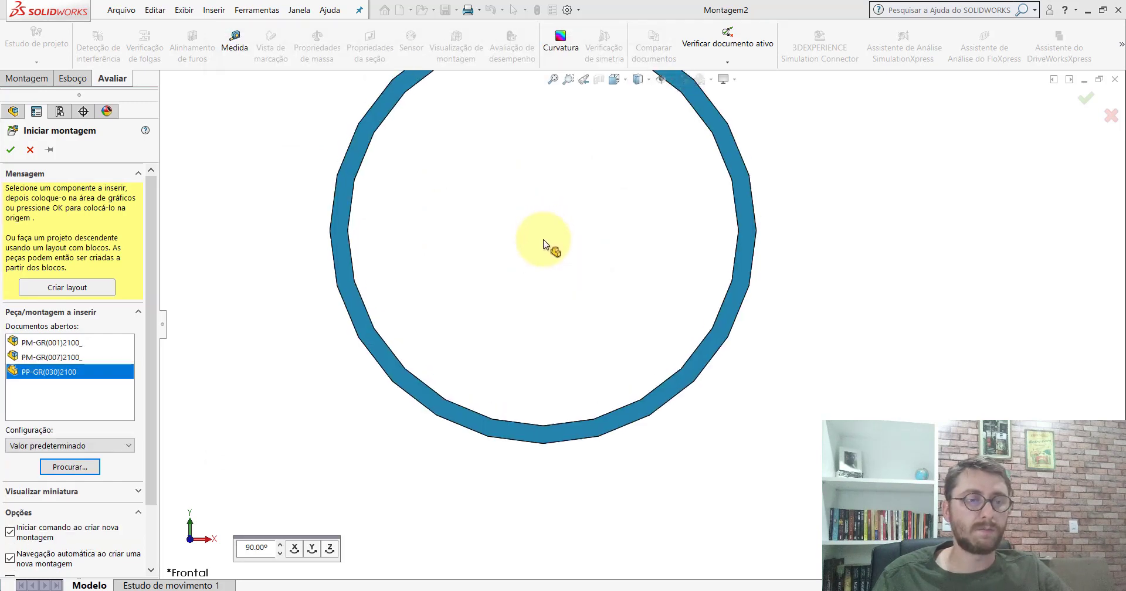
{"action": "left_click", "coordinate": [544, 243]}
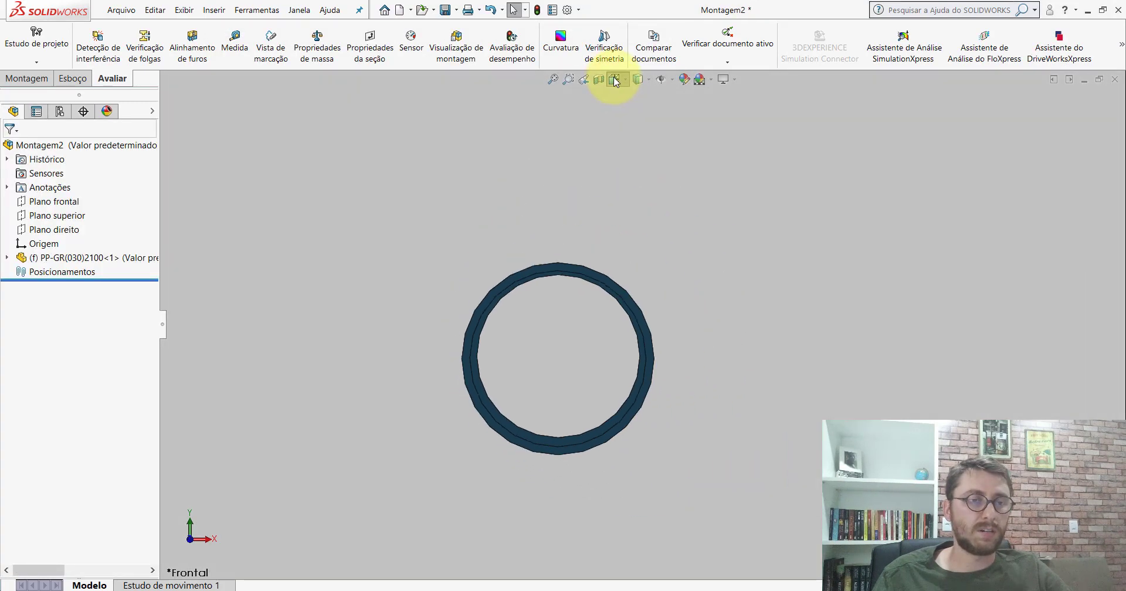
Set the Montagem2 view to Isometric.
{"action": "left_click", "coordinate": [614, 80]}
{"action": "left_click", "coordinate": [680, 112]}
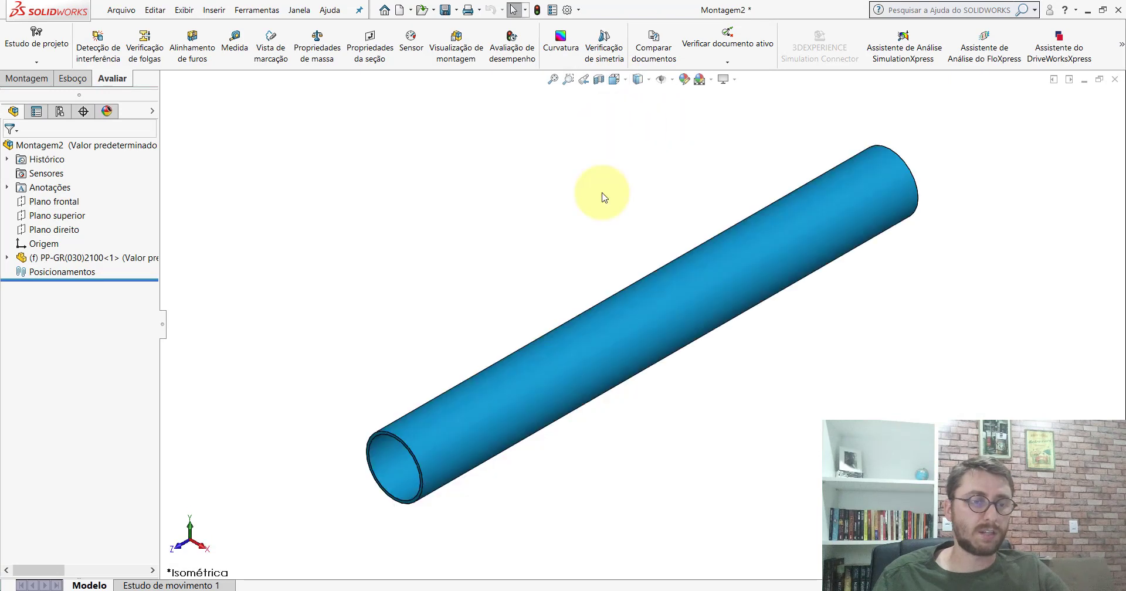
{"action": "scroll", "coordinate": [626, 284], "scroll_direction": "up", "scroll_amount": 4}
{"action": "scroll", "coordinate": [723, 340], "scroll_direction": "up", "scroll_amount": 3}
{"action": "scroll", "coordinate": [696, 338], "scroll_direction": "down", "scroll_amount": 3}
{"action": "scroll", "coordinate": [696, 338], "scroll_direction": "down", "scroll_amount": 3}
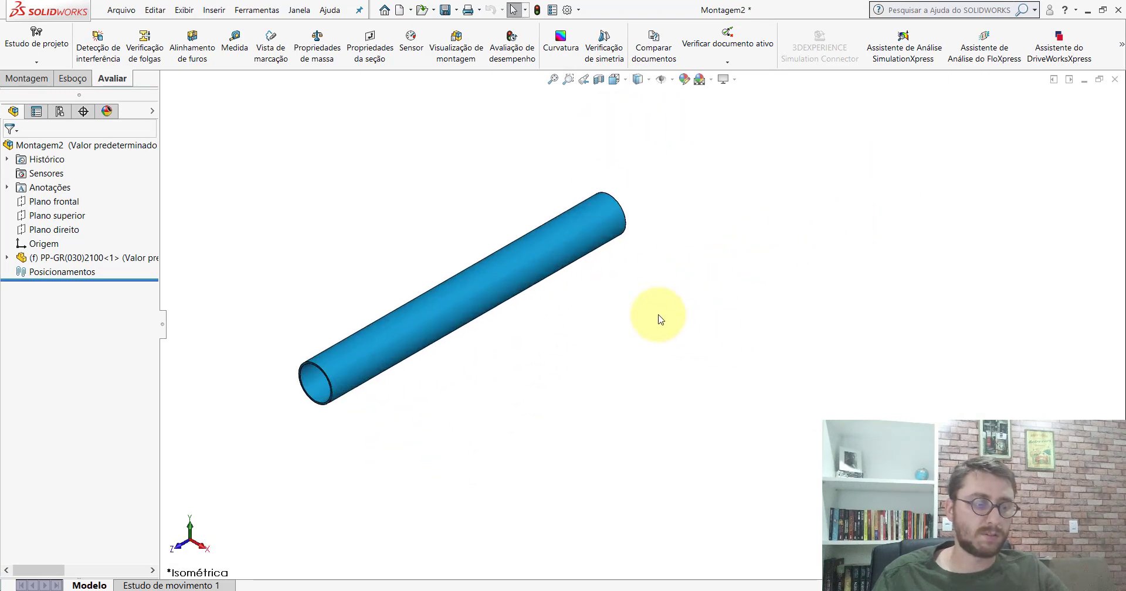
Ctrl-drag a second PP-GR(030)2100 tube copy beside the first and show the reference planes.
{"action": "left_click_drag", "start_coordinate": [494, 281], "coordinate": [534, 352], "text": "ctrl"}
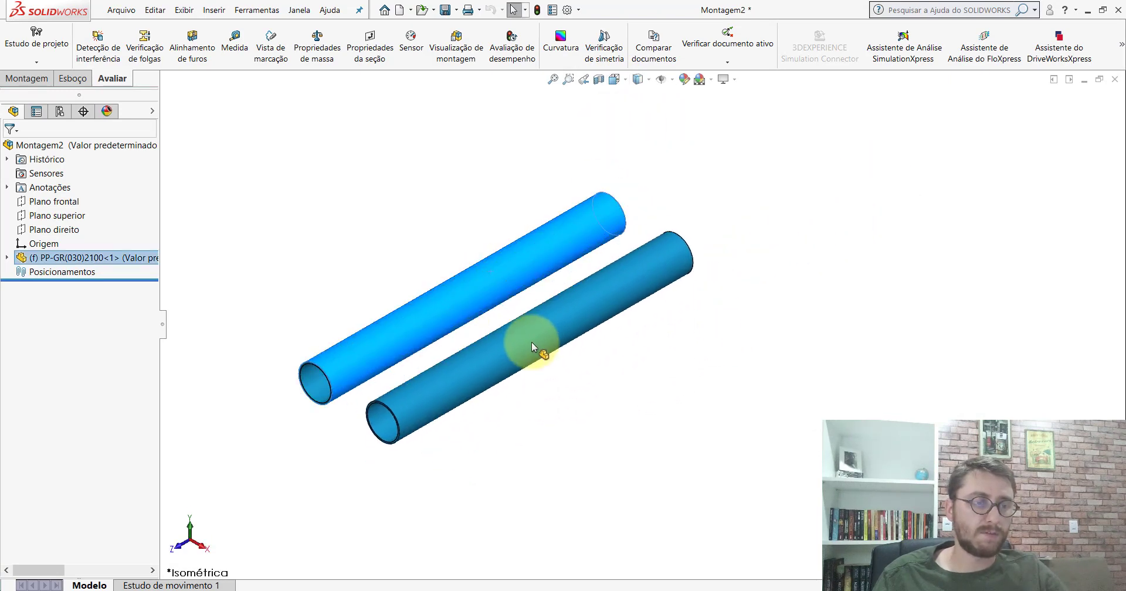
{"action": "left_click", "coordinate": [654, 170]}
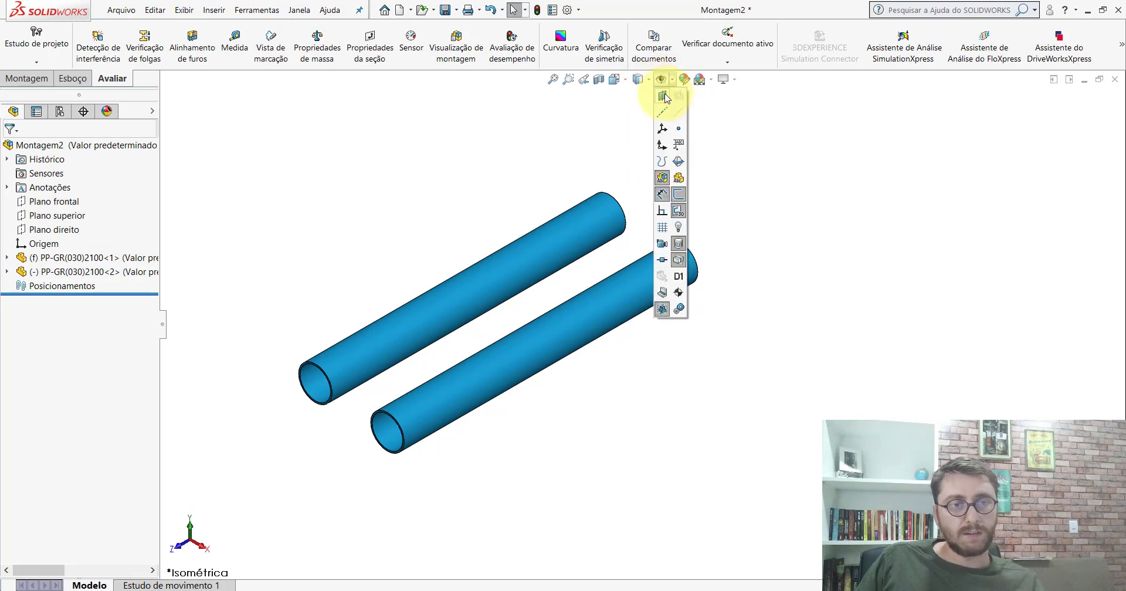
{"action": "left_click", "coordinate": [663, 96]}
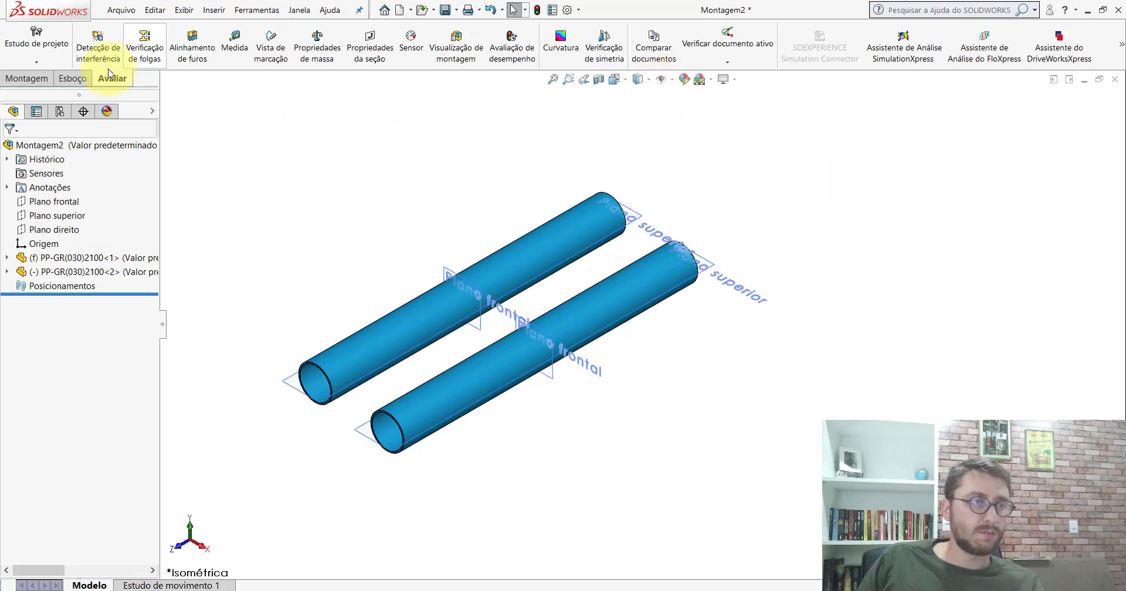
Mate the two tubes' front planes as coincident.
{"action": "left_click", "coordinate": [37, 78]}
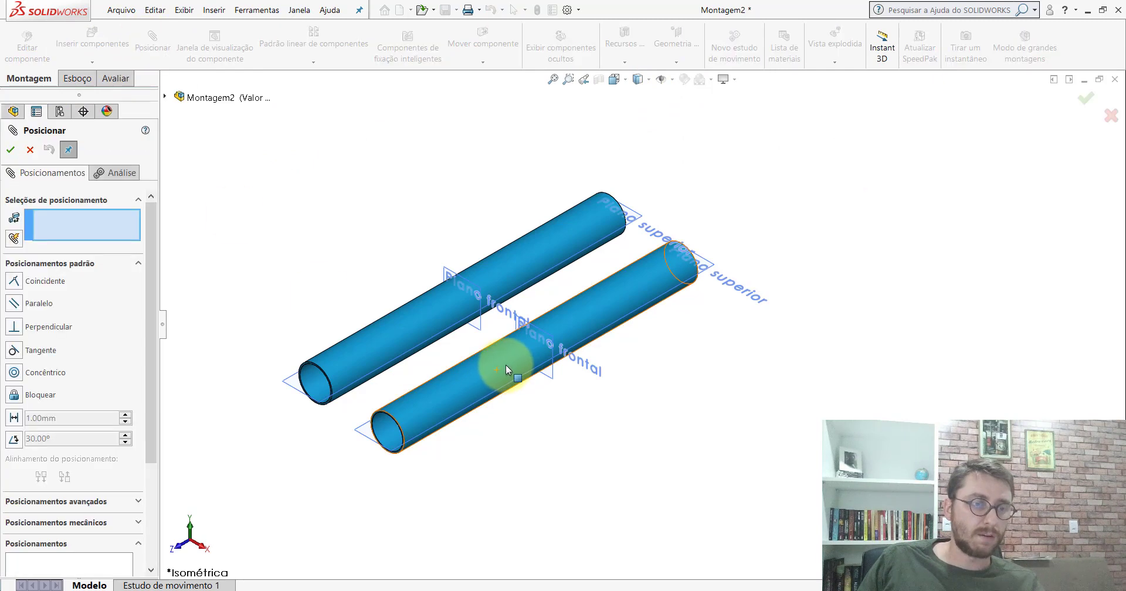
{"action": "scroll", "coordinate": [506, 365], "scroll_direction": "down", "scroll_amount": 3}
{"action": "left_click", "coordinate": [486, 298]}
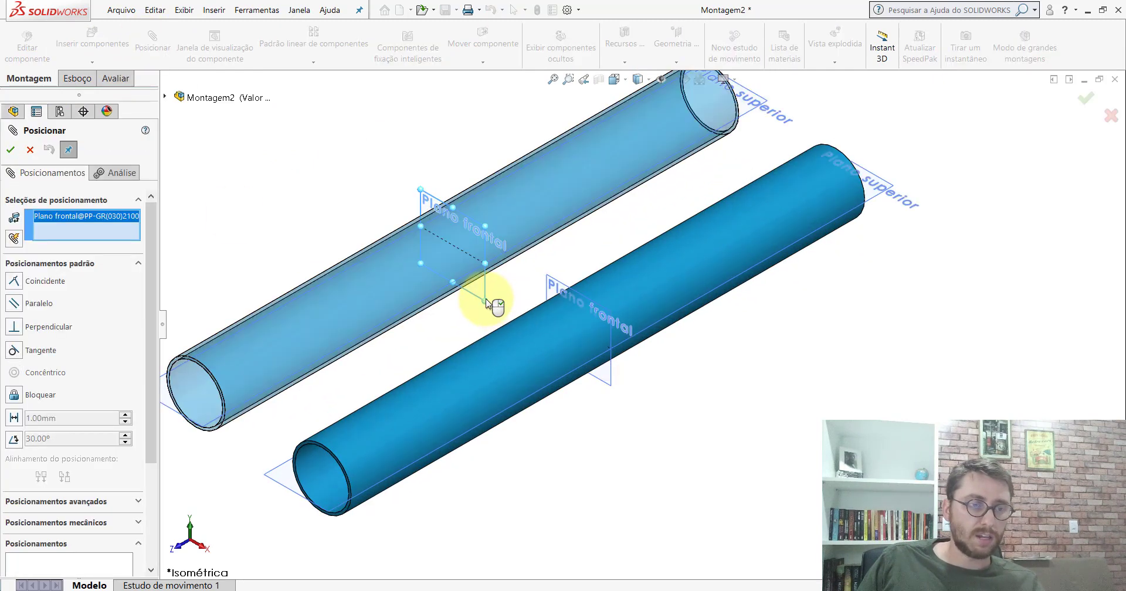
{"action": "left_click", "coordinate": [545, 283]}
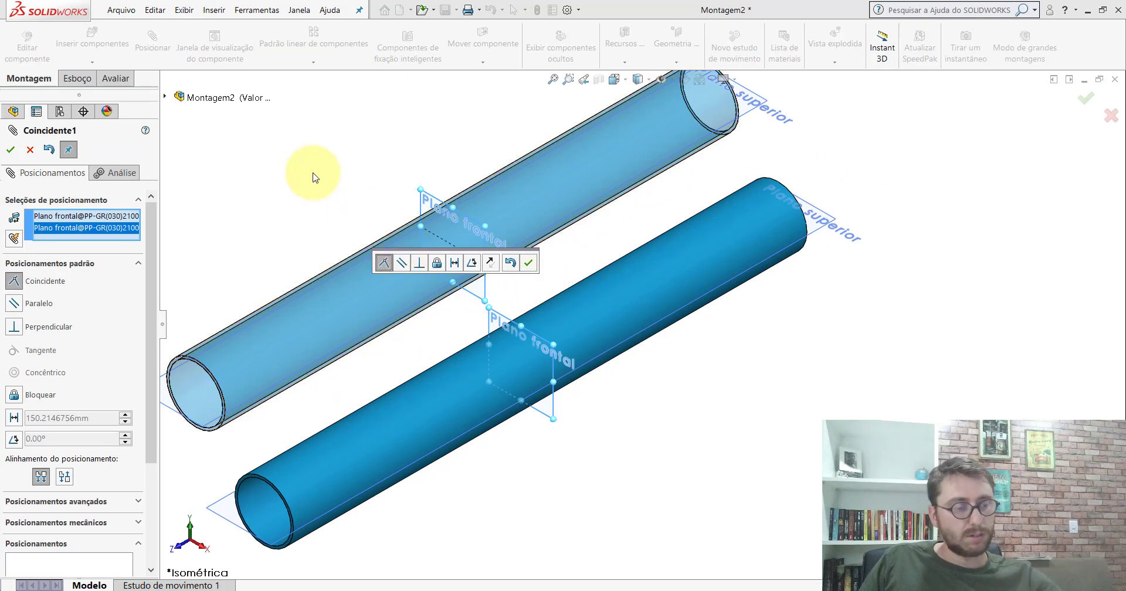
{"action": "key", "text": "Return"}
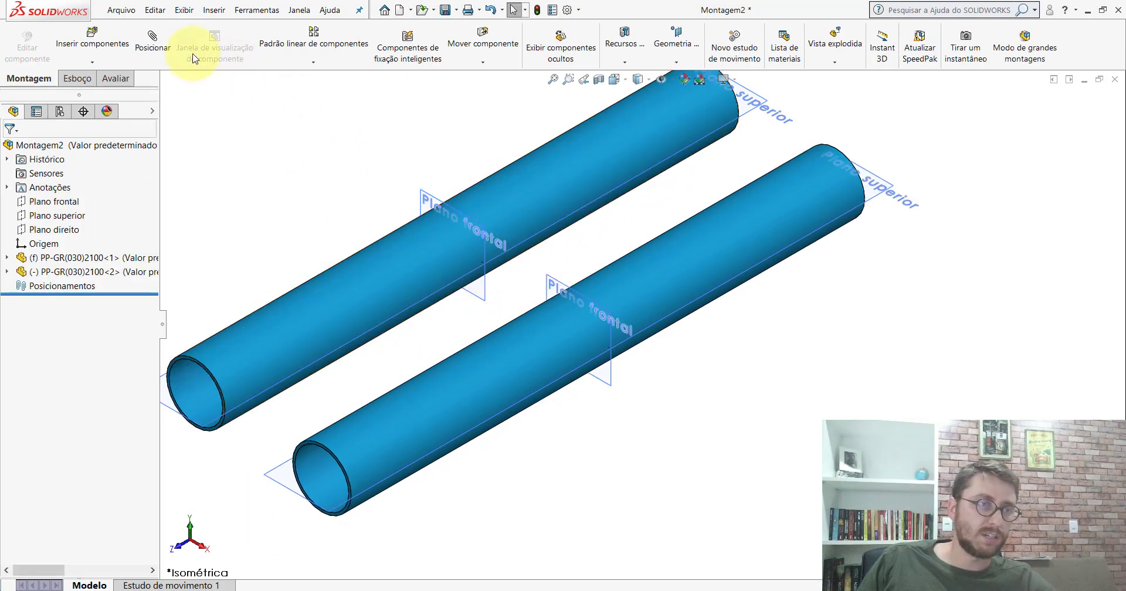
Add a Coincidente mate between the two tubes' Plano superior planes.
{"action": "left_click", "coordinate": [167, 53]}
{"action": "scroll", "coordinate": [432, 269], "scroll_direction": "up", "scroll_amount": 3}
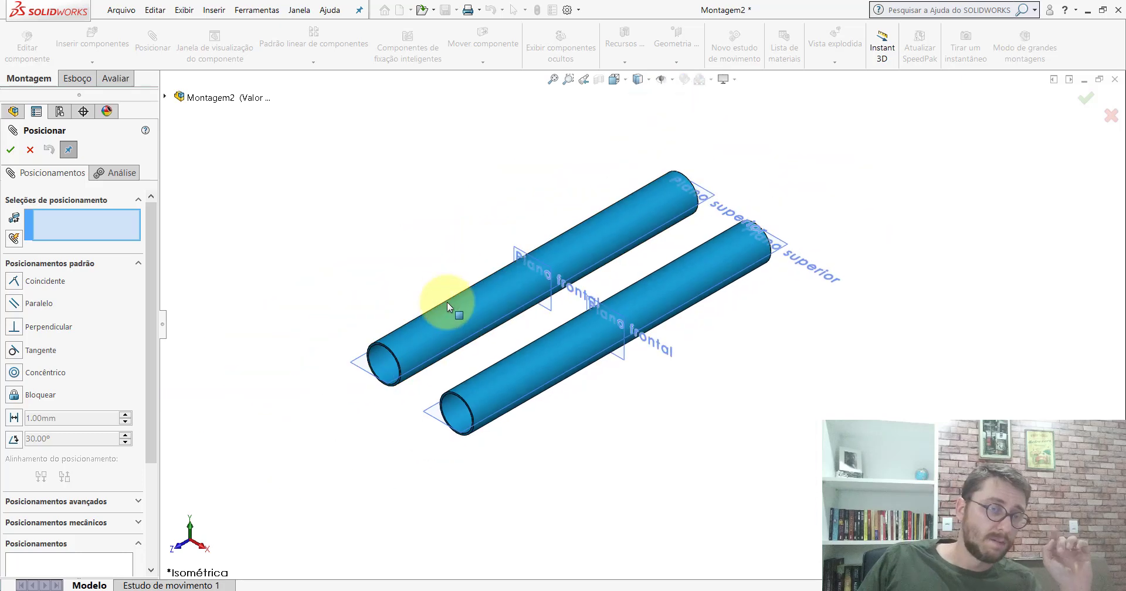
{"action": "scroll", "coordinate": [438, 382], "scroll_direction": "down", "scroll_amount": 2}
{"action": "left_click", "coordinate": [332, 364]}
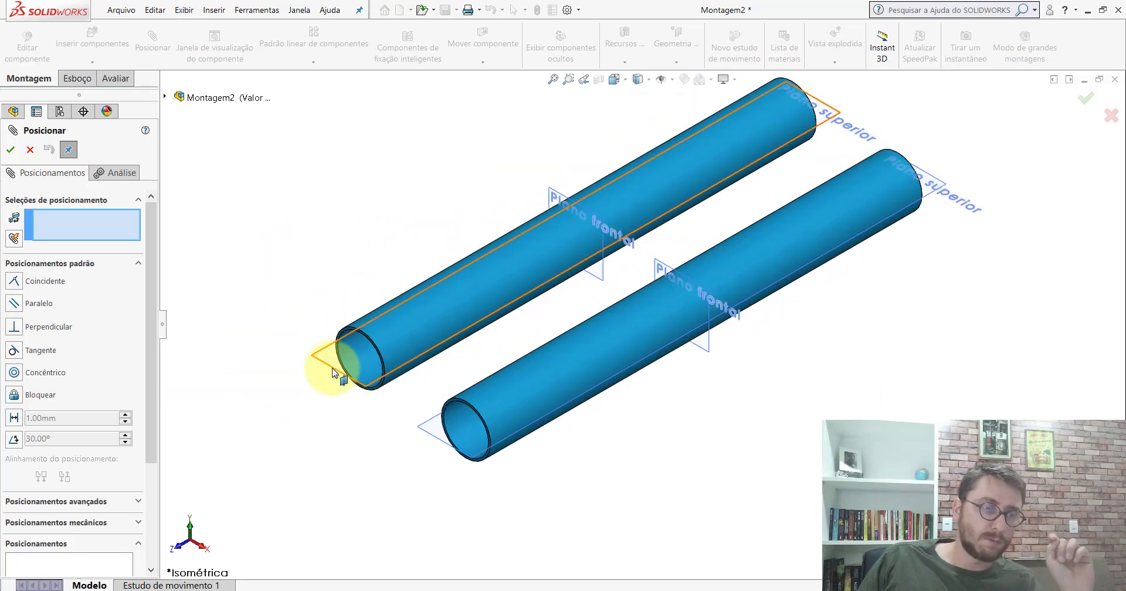
{"action": "left_click", "coordinate": [421, 427]}
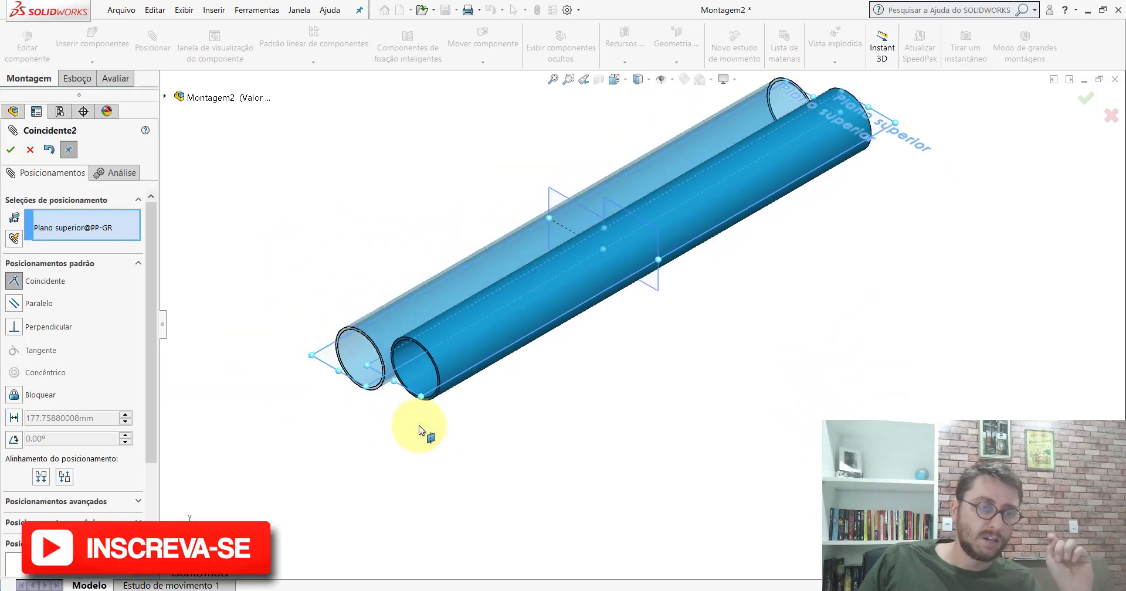
{"action": "left_click", "coordinate": [407, 449]}
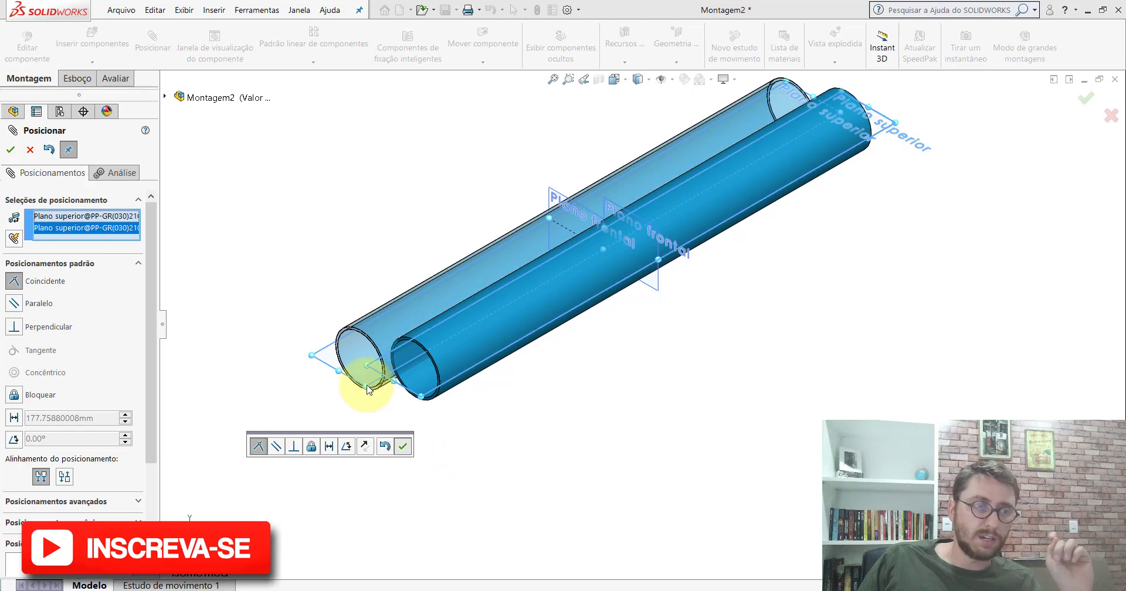
{"action": "left_click", "coordinate": [29, 150]}
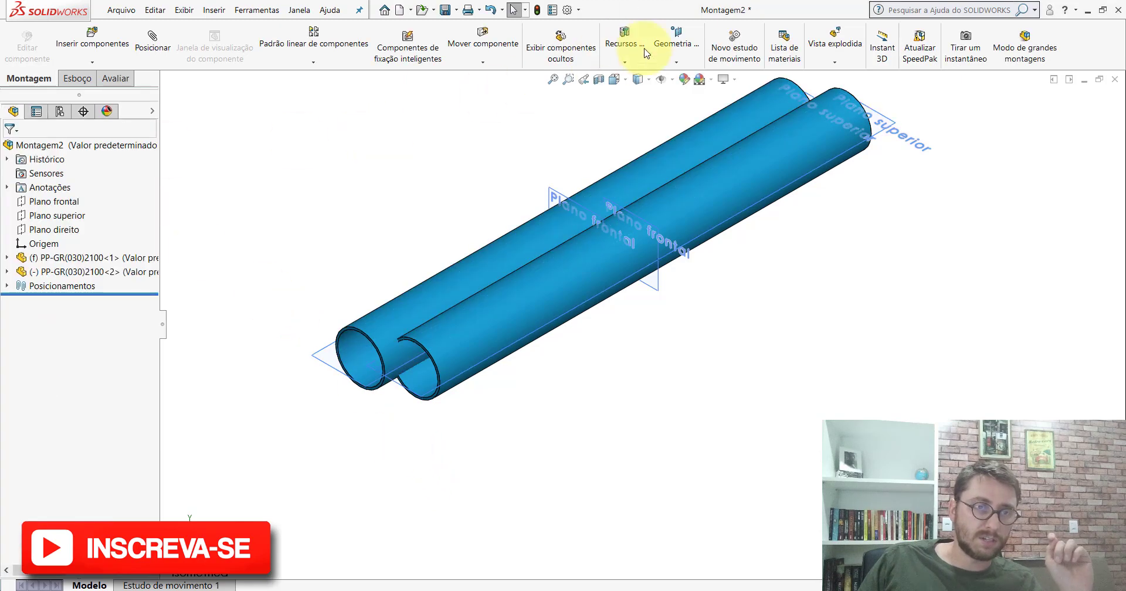
Hide the planes, pull the lower tube aside, and switch to the PM-GR(007)2100_ assembly.
{"action": "left_click", "coordinate": [665, 80]}
{"action": "left_click_drag", "start_coordinate": [531, 308], "coordinate": [566, 349]}
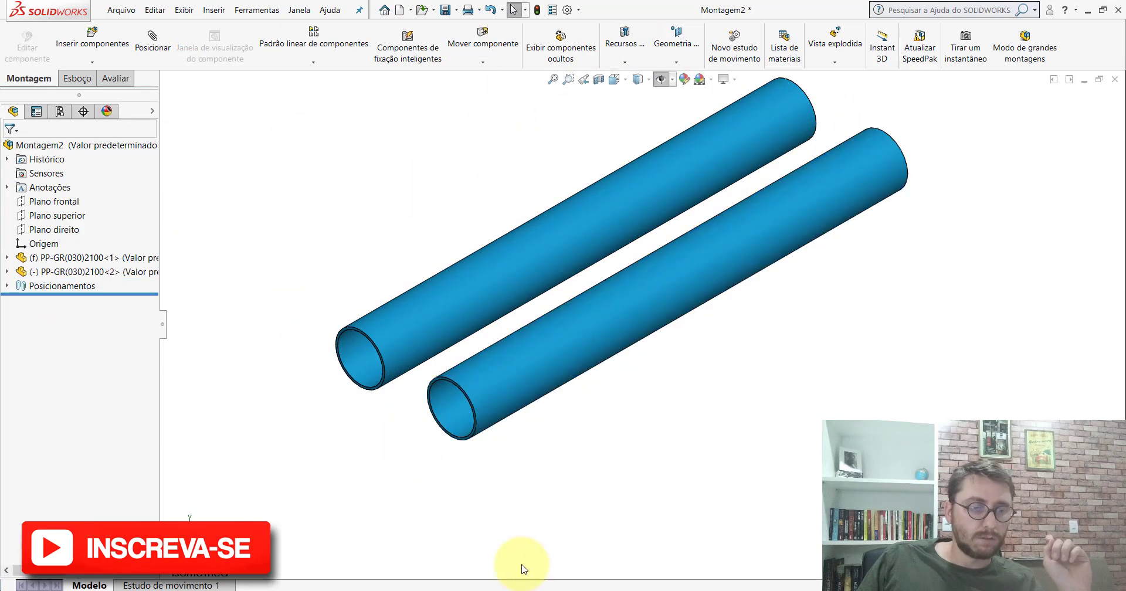
{"action": "left_click", "coordinate": [517, 542]}
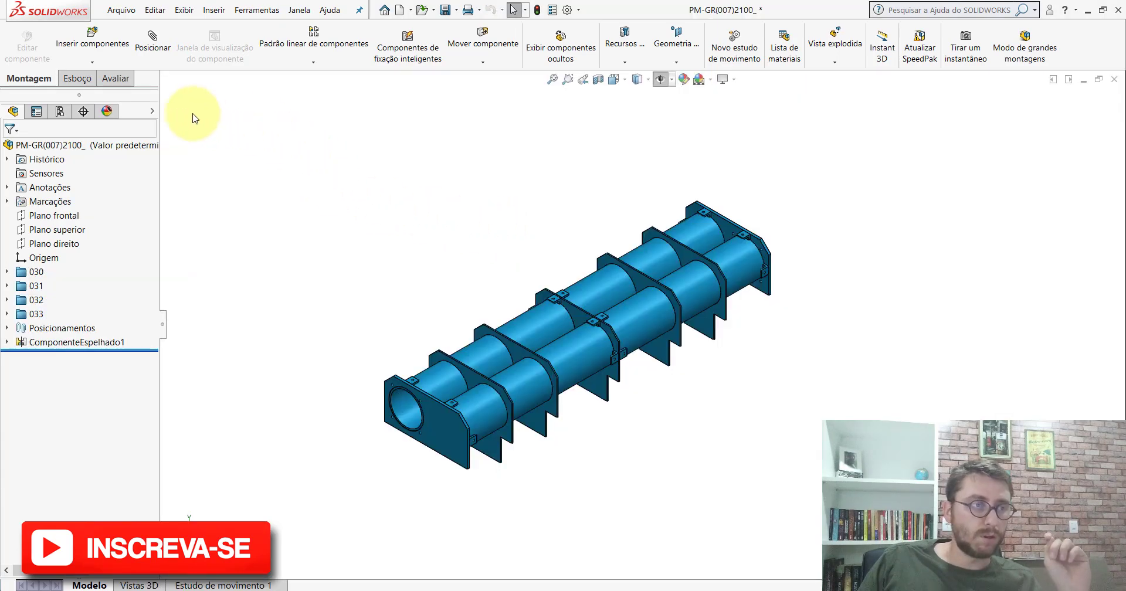
Measure the reference tubes' faces with Medida: 174 mm between axes, 152.4 mm diameter.
{"action": "left_click", "coordinate": [124, 83]}
{"action": "left_click", "coordinate": [235, 47]}
{"action": "scroll", "coordinate": [477, 364], "scroll_direction": "down", "scroll_amount": 3}
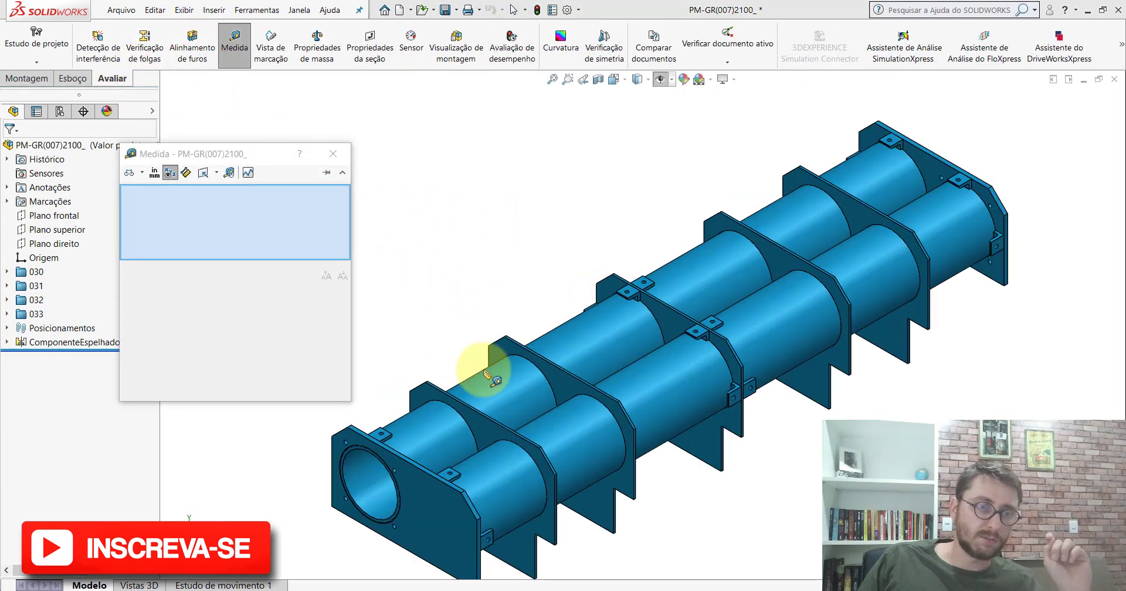
{"action": "left_click", "coordinate": [486, 377]}
{"action": "scroll", "coordinate": [754, 401], "scroll_direction": "up", "scroll_amount": 3}
{"action": "scroll", "coordinate": [402, 340], "scroll_direction": "down", "scroll_amount": 4}
{"action": "left_click", "coordinate": [452, 340]}
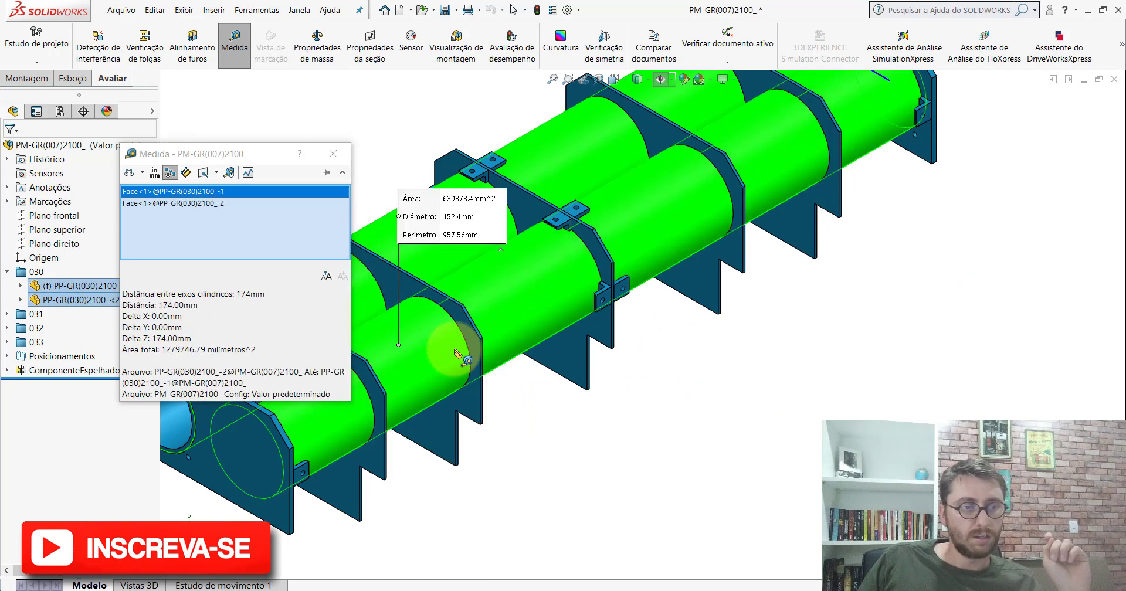
{"action": "scroll", "coordinate": [452, 339], "scroll_direction": "up", "scroll_amount": 3}
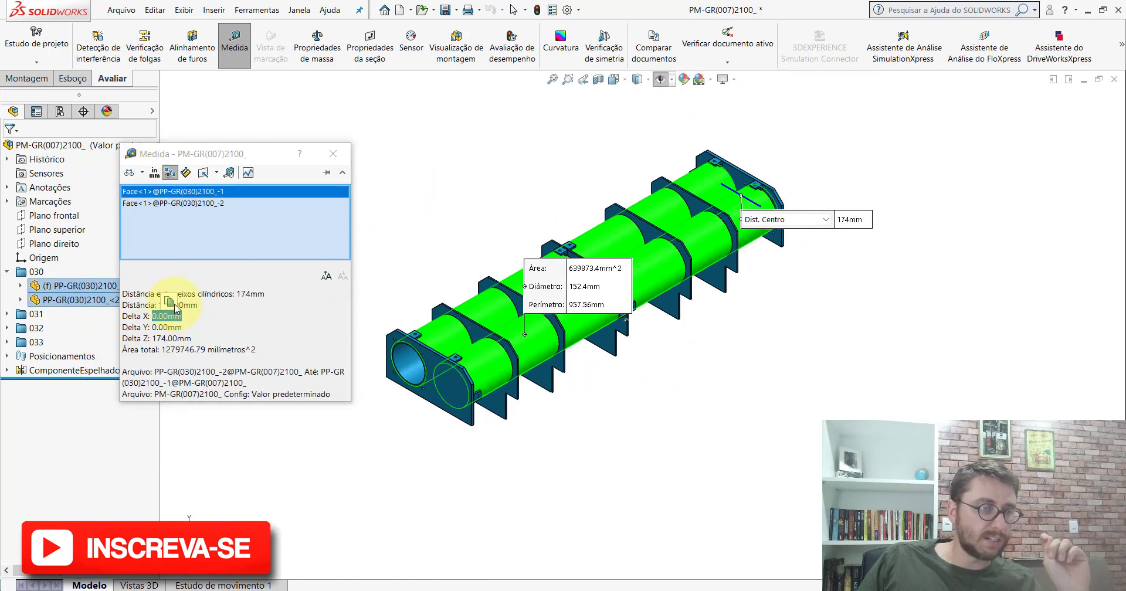
{"action": "left_click", "coordinate": [332, 153]}
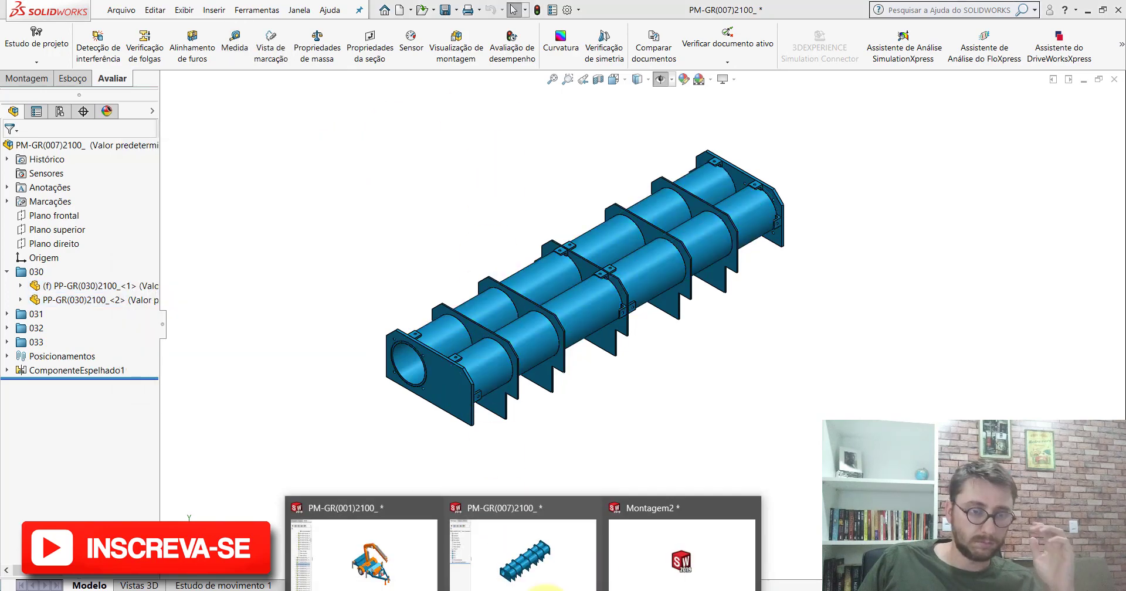
Back in Montagem2, open the tube part and make its Plano direito visible.
{"action": "key", "text": "ctrl+Tab"}
{"action": "left_click", "coordinate": [660, 79]}
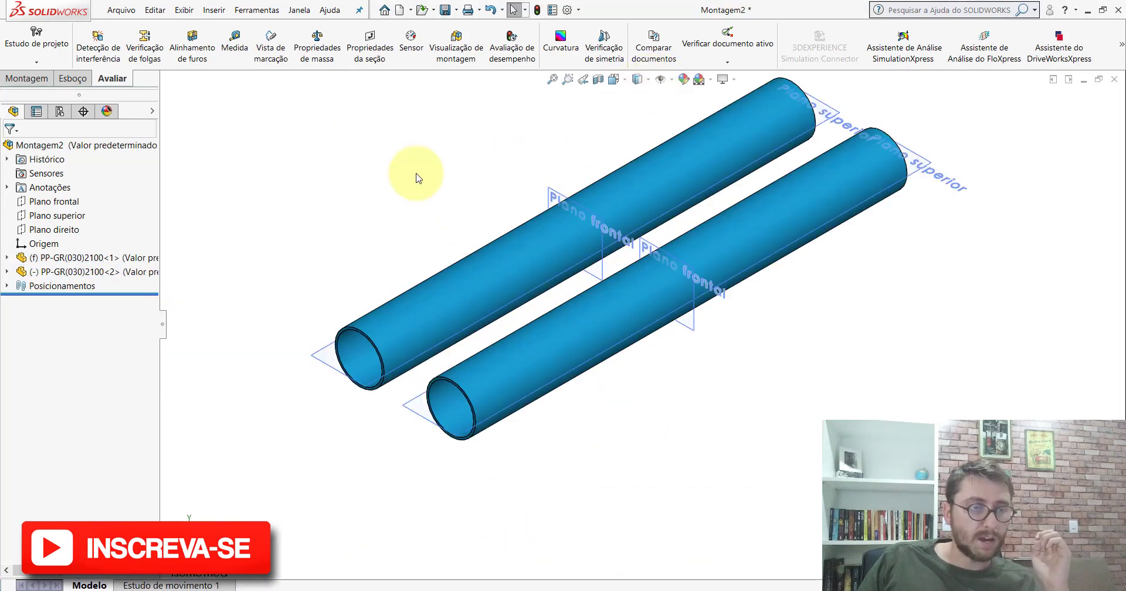
{"action": "left_click", "coordinate": [447, 274]}
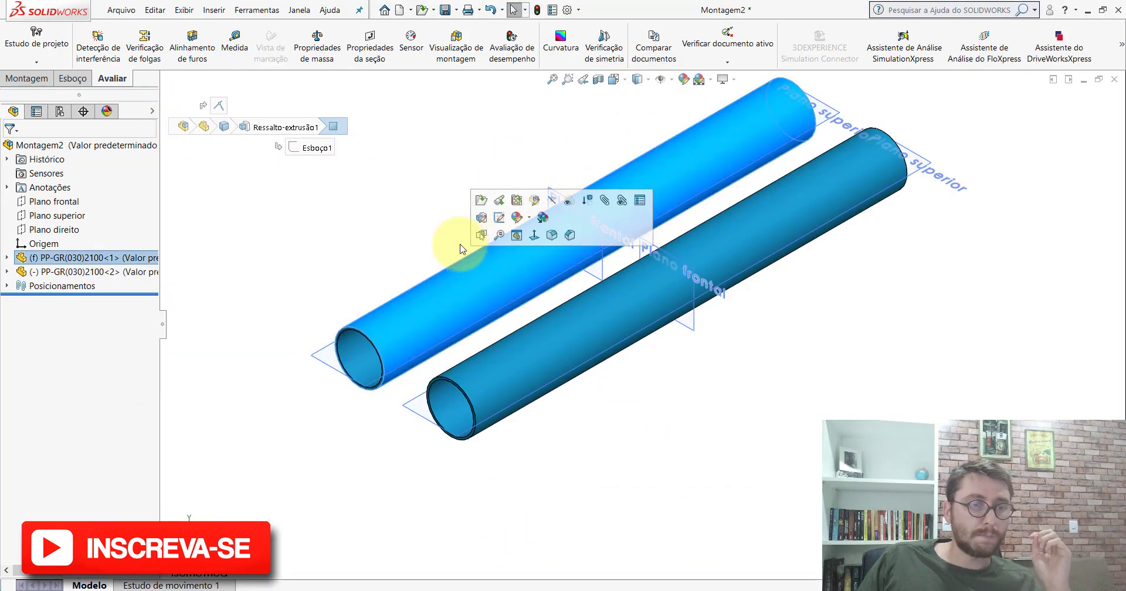
{"action": "left_click", "coordinate": [476, 195]}
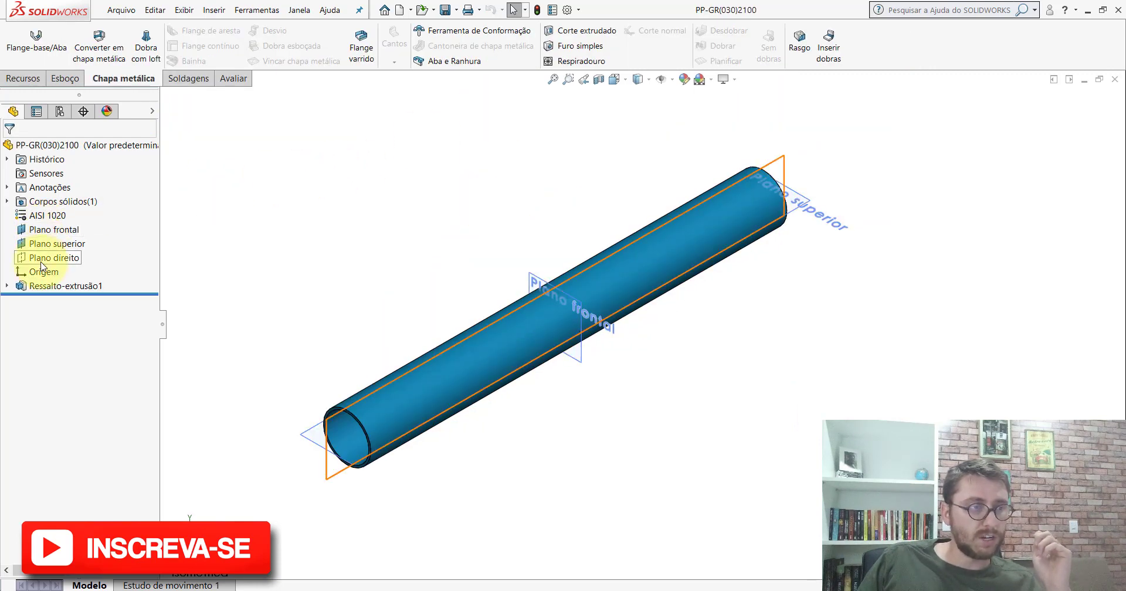
{"action": "left_click", "coordinate": [72, 249]}
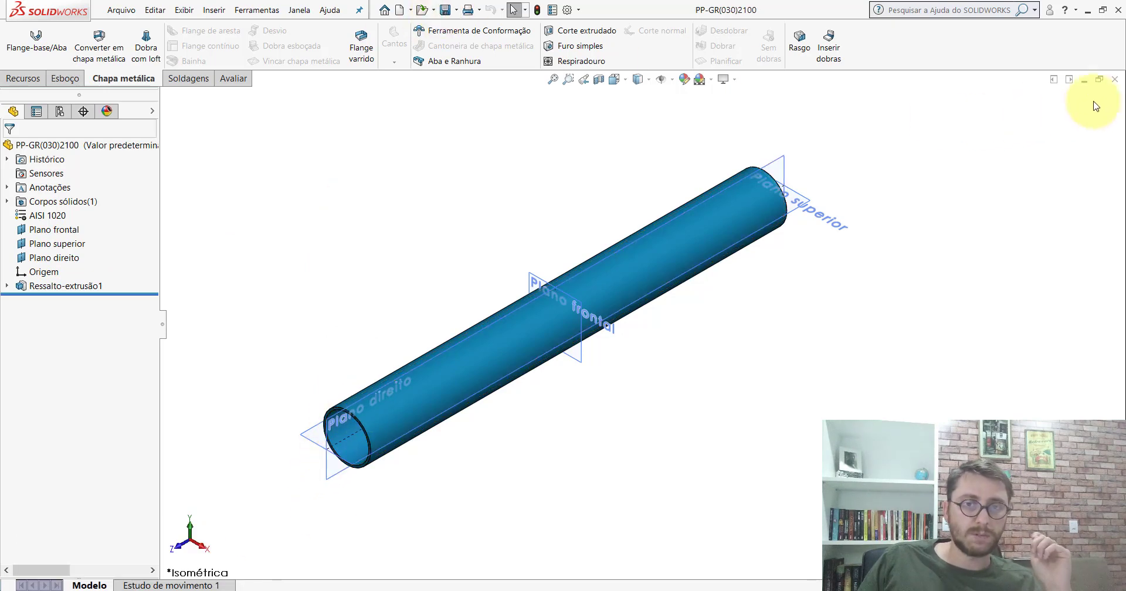
{"action": "left_click", "coordinate": [1115, 78]}
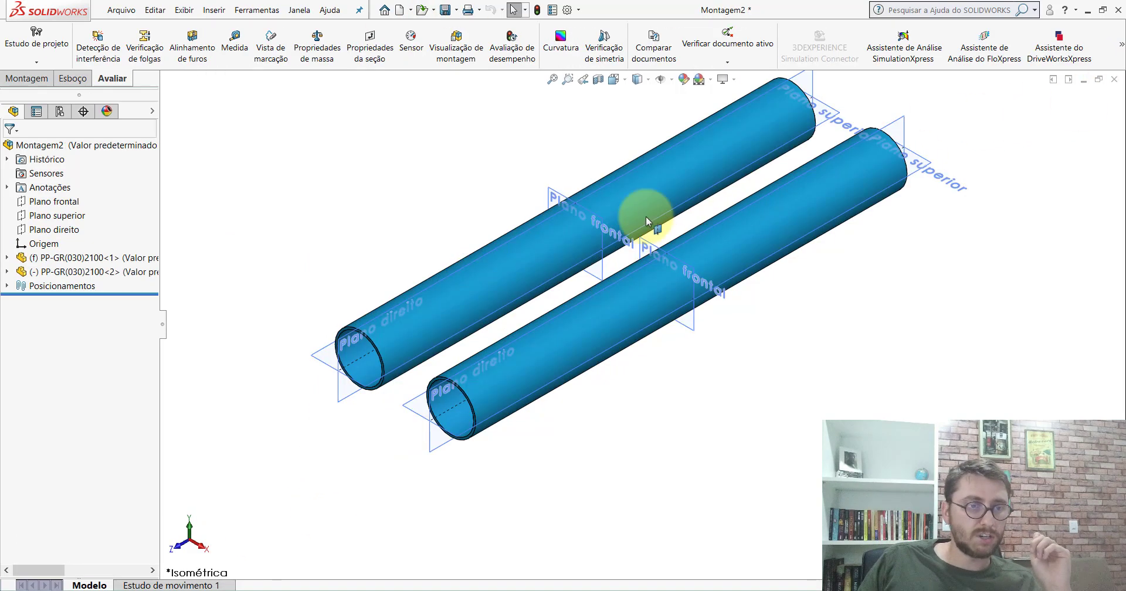
Add a 174 mm Distância mate between both tubes' right planes, then hide the planes.
{"action": "left_click", "coordinate": [44, 80]}
{"action": "left_click", "coordinate": [153, 41]}
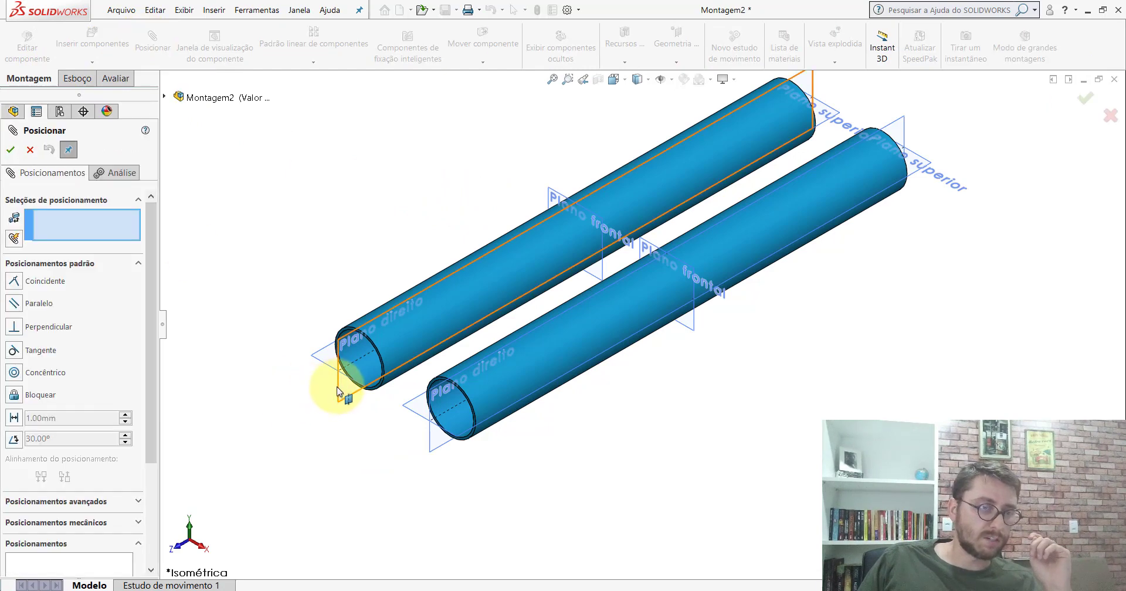
{"action": "left_click", "coordinate": [337, 391]}
{"action": "left_click", "coordinate": [430, 444]}
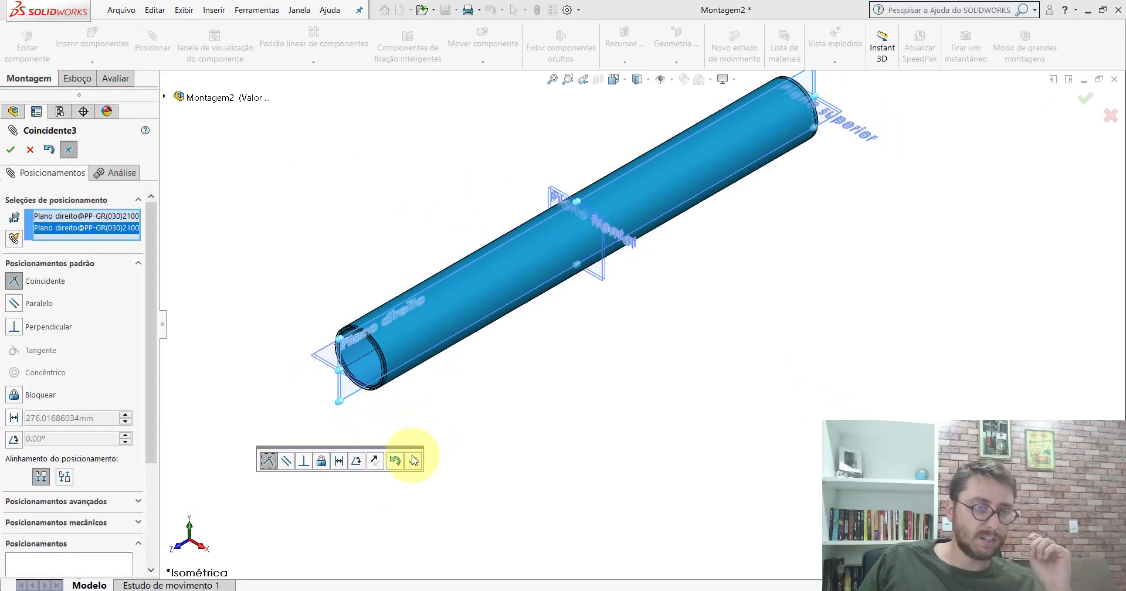
{"action": "left_click", "coordinate": [341, 462]}
{"action": "type", "text": "174"}
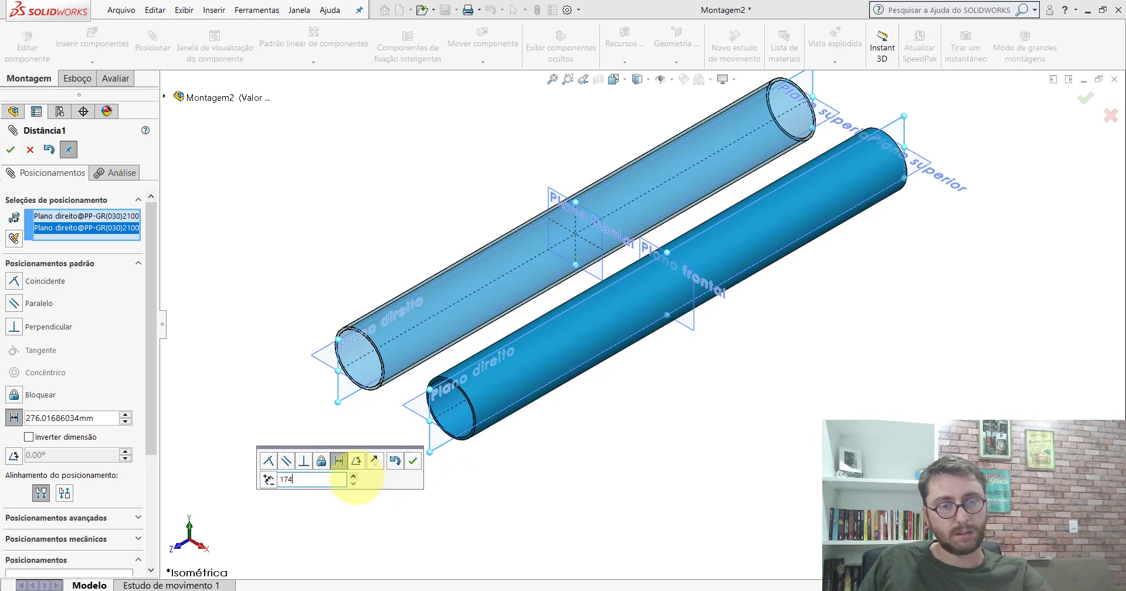
{"action": "key", "text": "Return"}
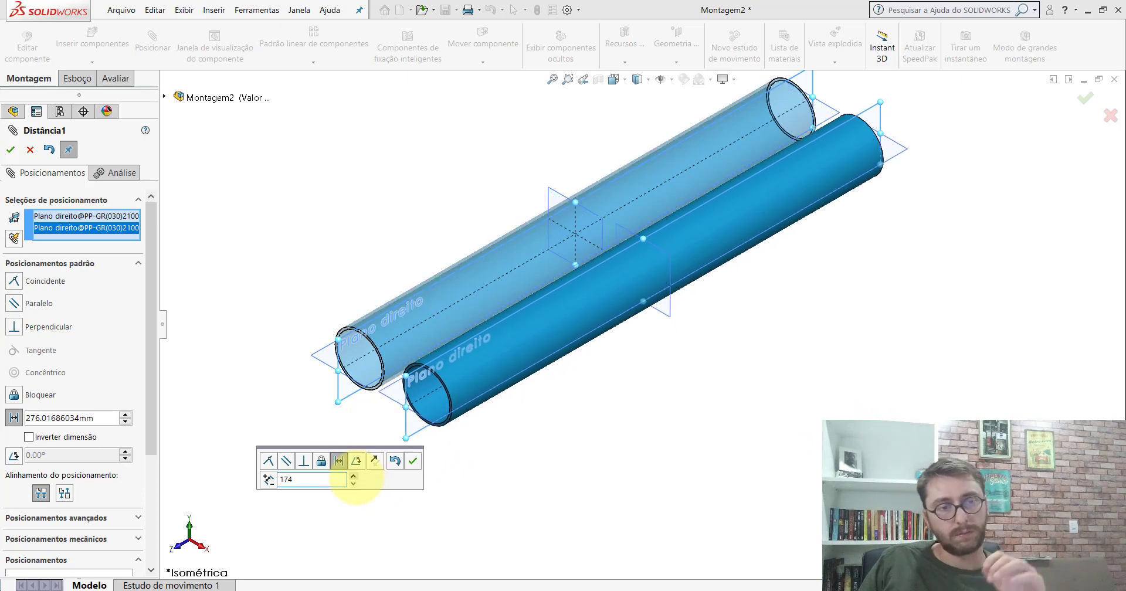
{"action": "left_click", "coordinate": [413, 463]}
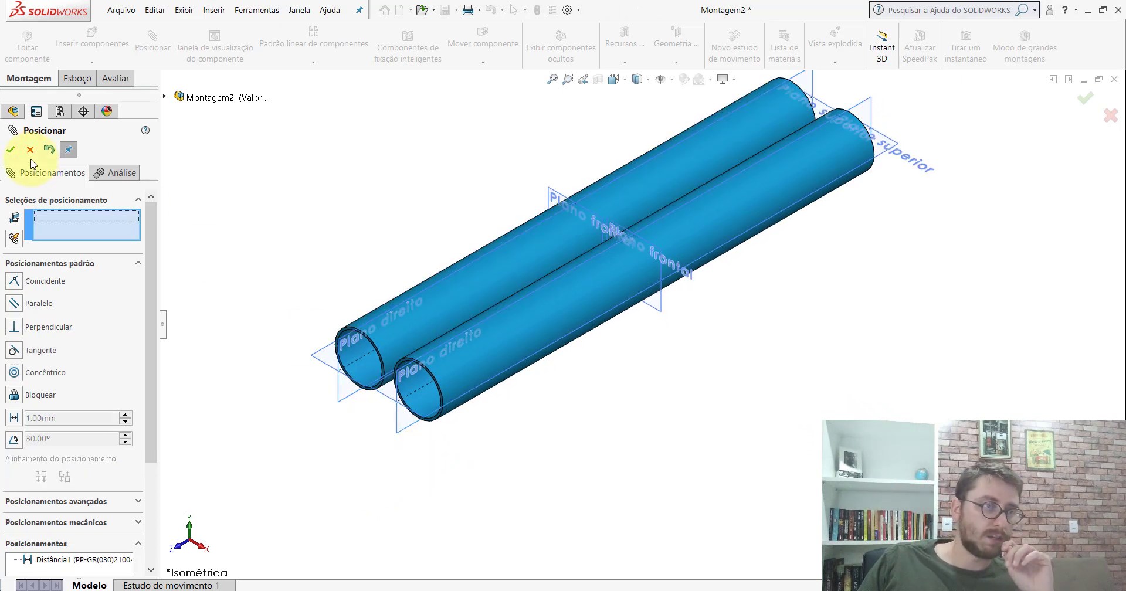
{"action": "left_click", "coordinate": [68, 150]}
{"action": "left_click", "coordinate": [660, 79]}
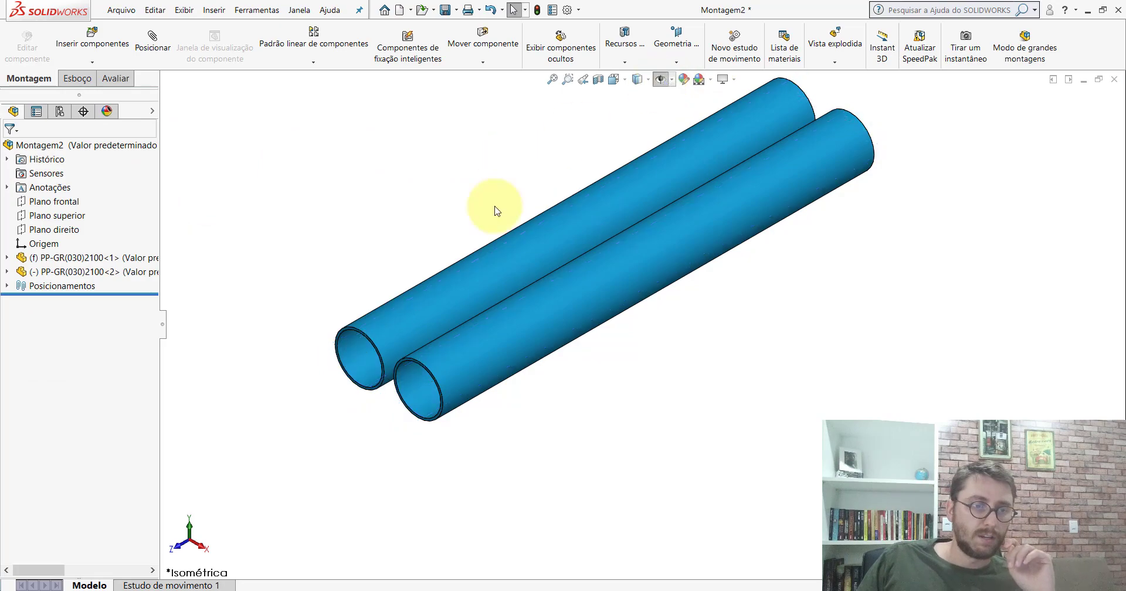
In PM-GR(007)2100_, orbit around the end plate and inspect the end flange PP-GR(031)2100_<2>.
{"action": "left_click", "coordinate": [523, 545]}
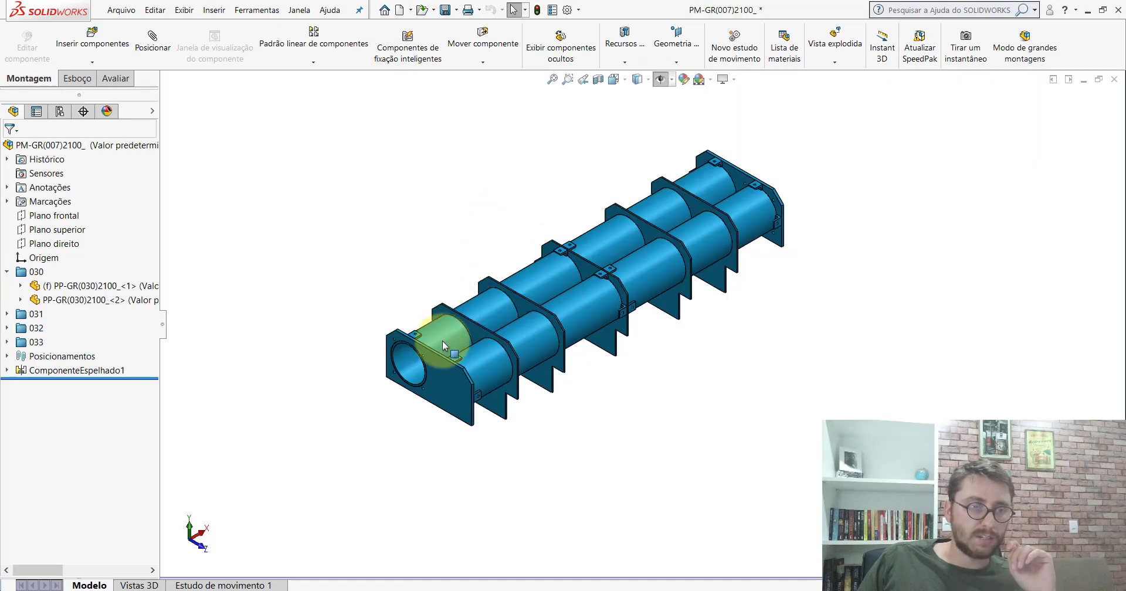
{"action": "scroll", "coordinate": [464, 365], "scroll_direction": "down", "scroll_amount": 3}
{"action": "scroll", "coordinate": [455, 327], "scroll_direction": "down", "scroll_amount": 3}
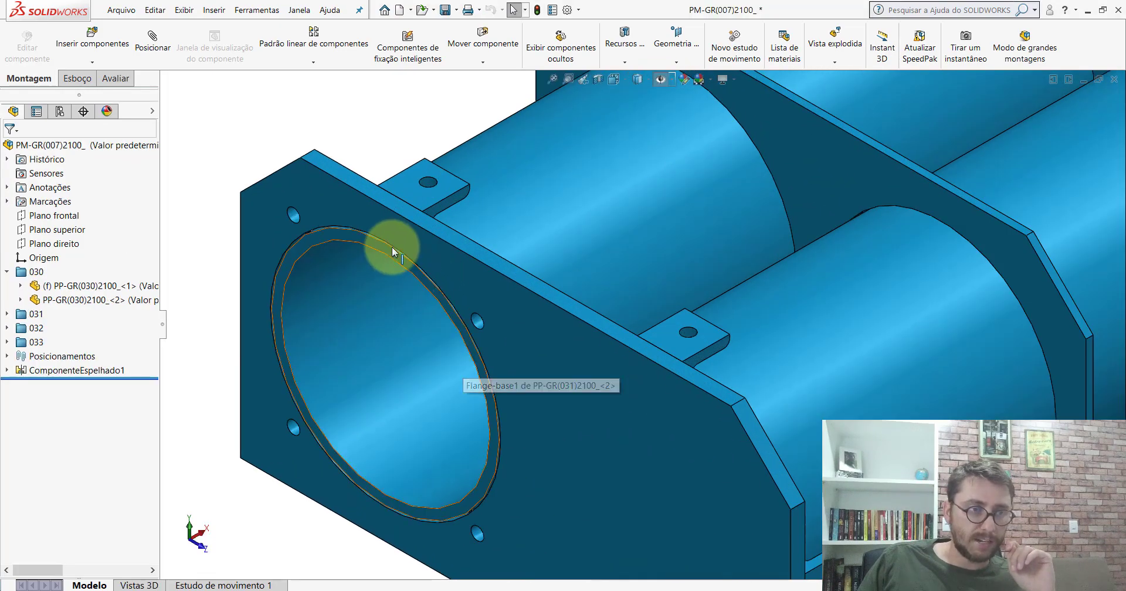
{"action": "middle_click_drag", "start_coordinate": [378, 235], "coordinate": [327, 216]}
{"action": "left_click", "coordinate": [541, 343]}
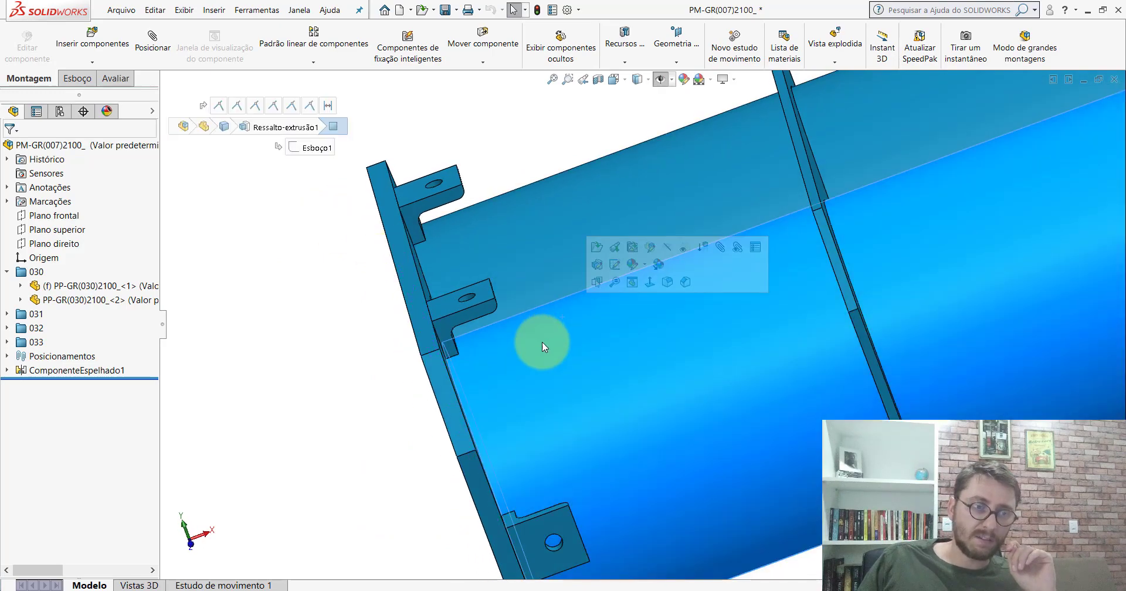
{"action": "scroll", "coordinate": [557, 334], "scroll_direction": "up", "scroll_amount": 5}
{"action": "left_click", "coordinate": [445, 370]}
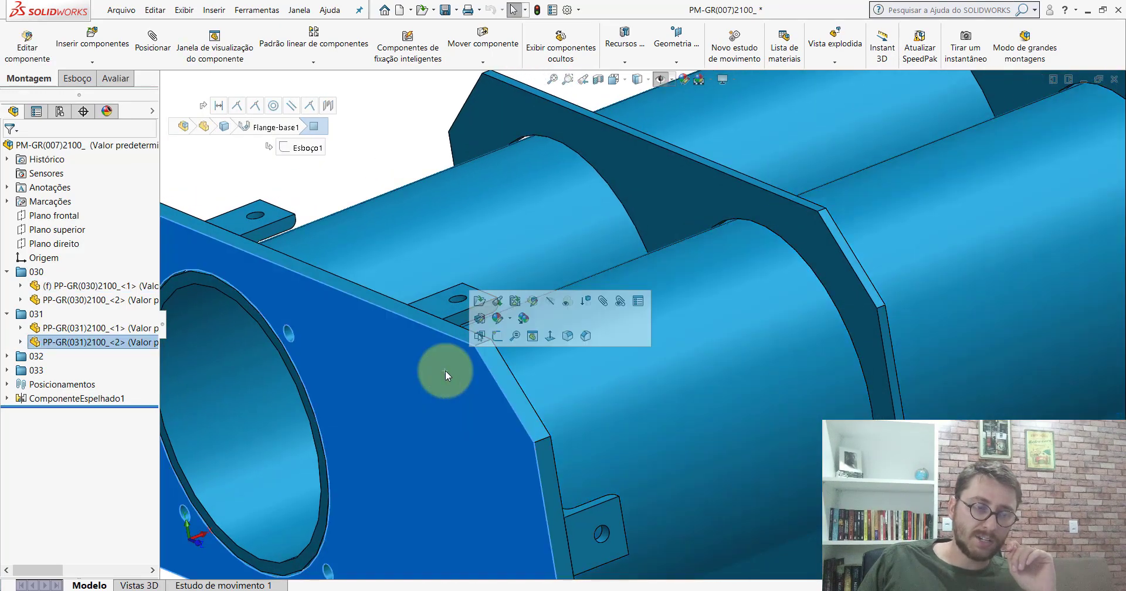
{"action": "scroll", "coordinate": [404, 393], "scroll_direction": "down", "scroll_amount": 5}
{"action": "left_click", "coordinate": [454, 368]}
{"action": "scroll", "coordinate": [520, 352], "scroll_direction": "up", "scroll_amount": 5}
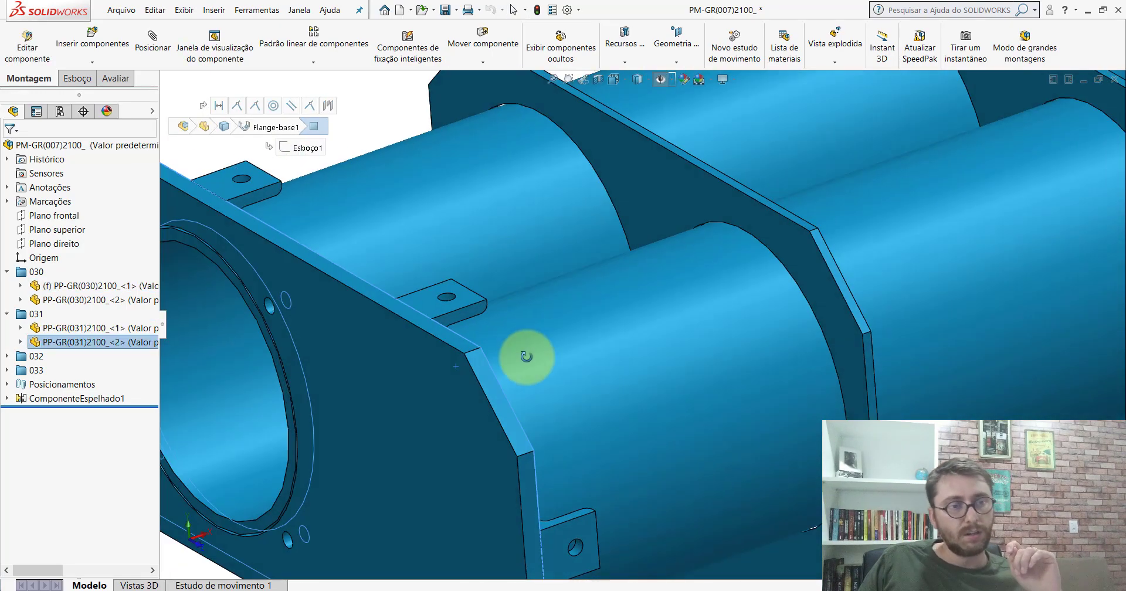
{"action": "scroll", "coordinate": [490, 246], "scroll_direction": "up", "scroll_amount": 2}
{"action": "left_click", "coordinate": [452, 175]}
{"action": "scroll", "coordinate": [593, 337], "scroll_direction": "up", "scroll_amount": 2}
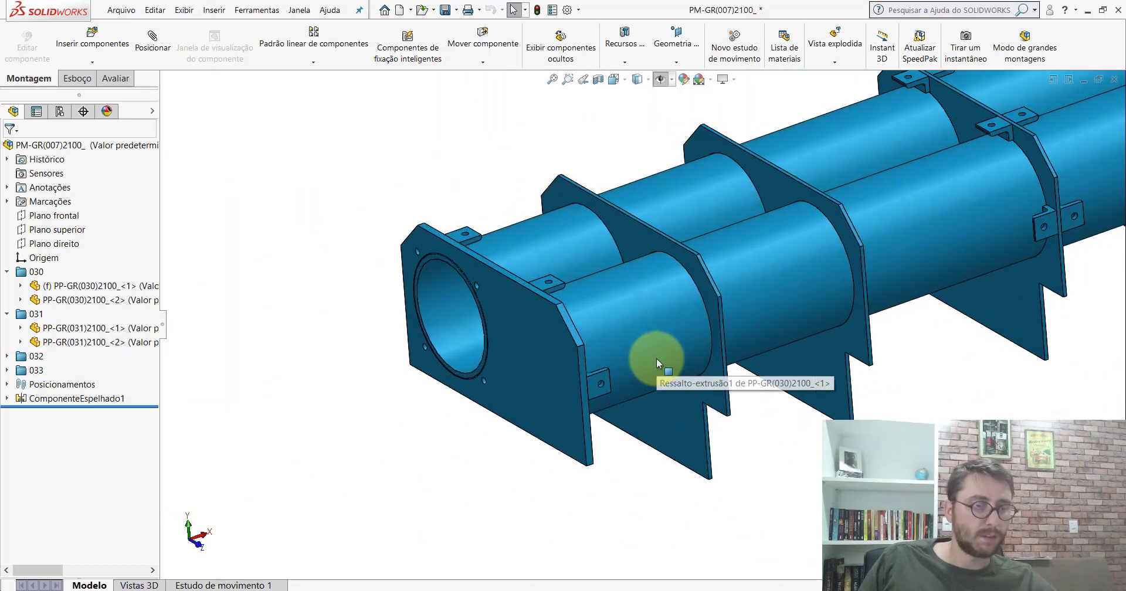
Isolate the two PP-GR(030) tubes in the view.
{"action": "left_click", "coordinate": [554, 268]}
{"action": "left_click", "coordinate": [596, 294], "text": "ctrl"}
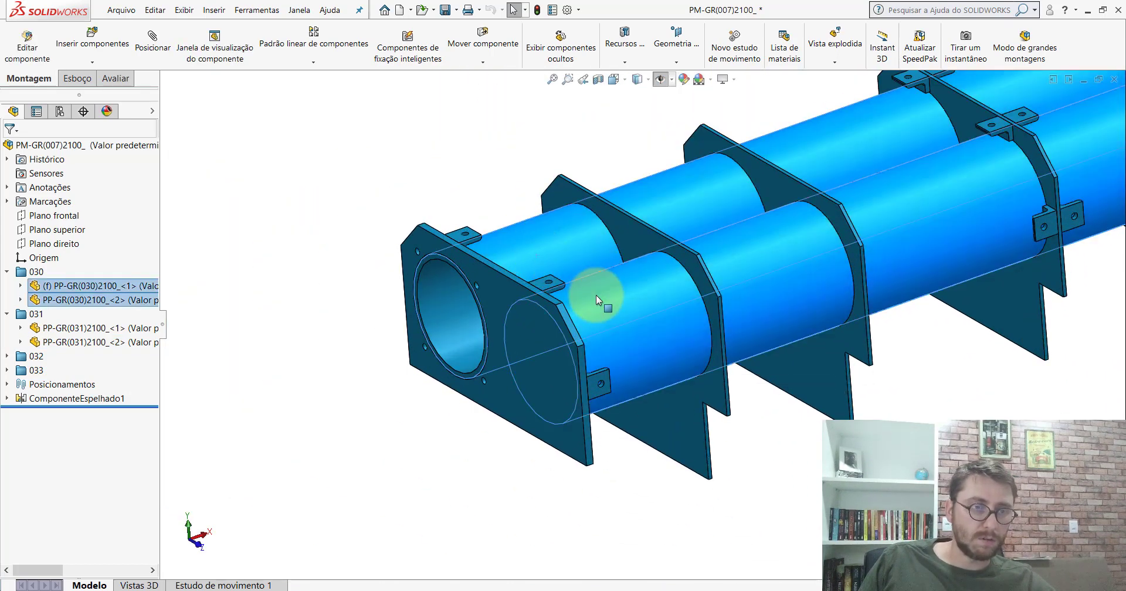
{"action": "right_click", "coordinate": [596, 294]}
{"action": "left_click", "coordinate": [632, 372]}
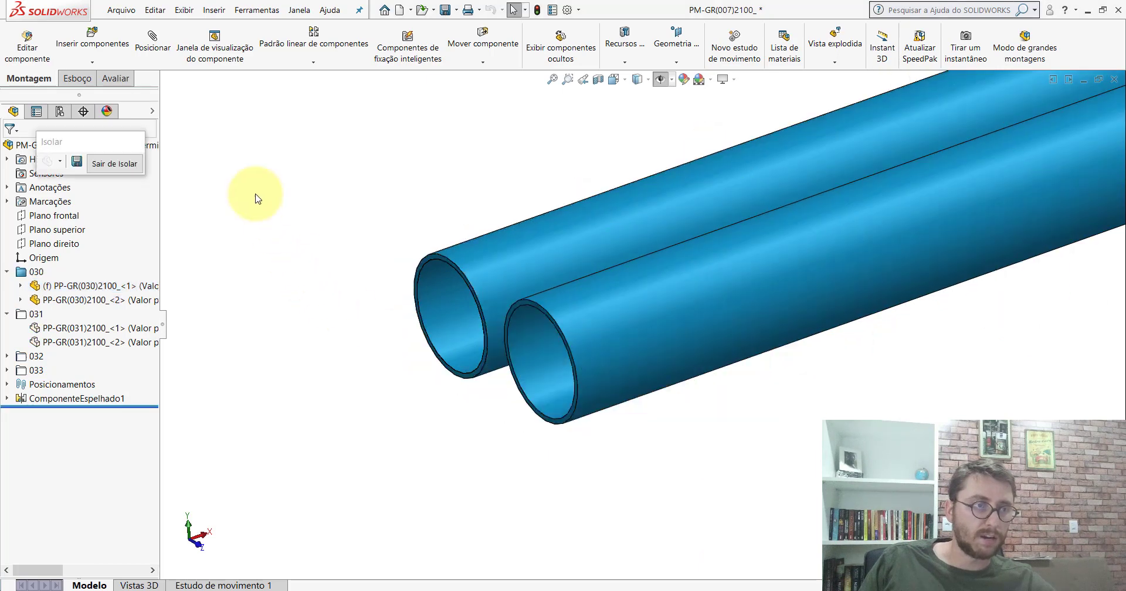
Measure between the two tubes' end faces, reading a 9.53 mm normal offset.
{"action": "left_click", "coordinate": [132, 82]}
{"action": "left_click", "coordinate": [235, 50]}
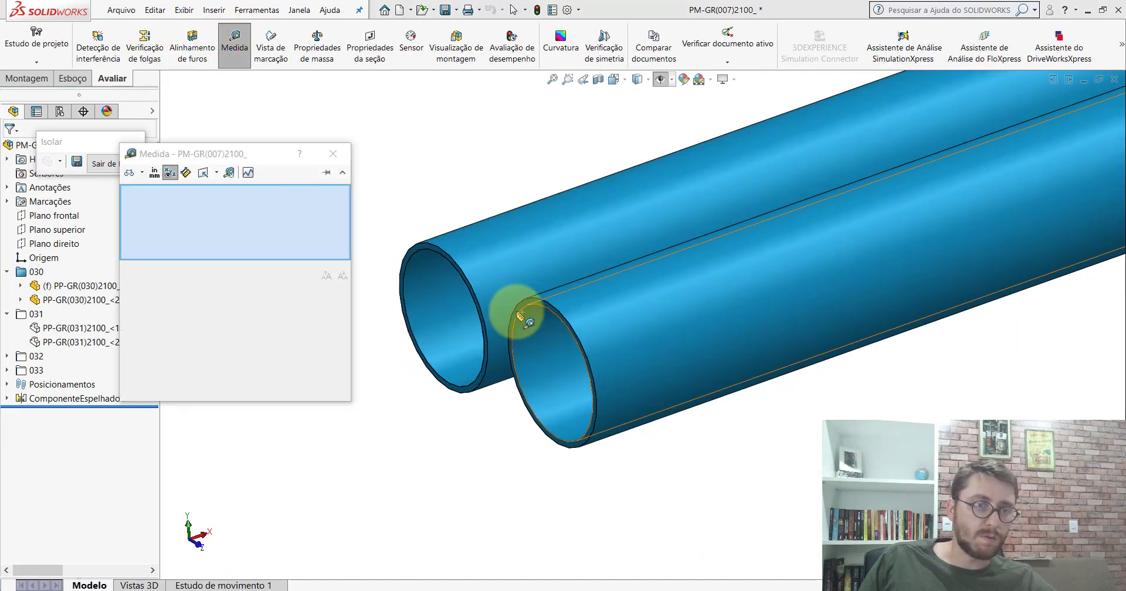
{"action": "scroll", "coordinate": [452, 258], "scroll_direction": "down", "scroll_amount": 3}
{"action": "left_click", "coordinate": [444, 249]}
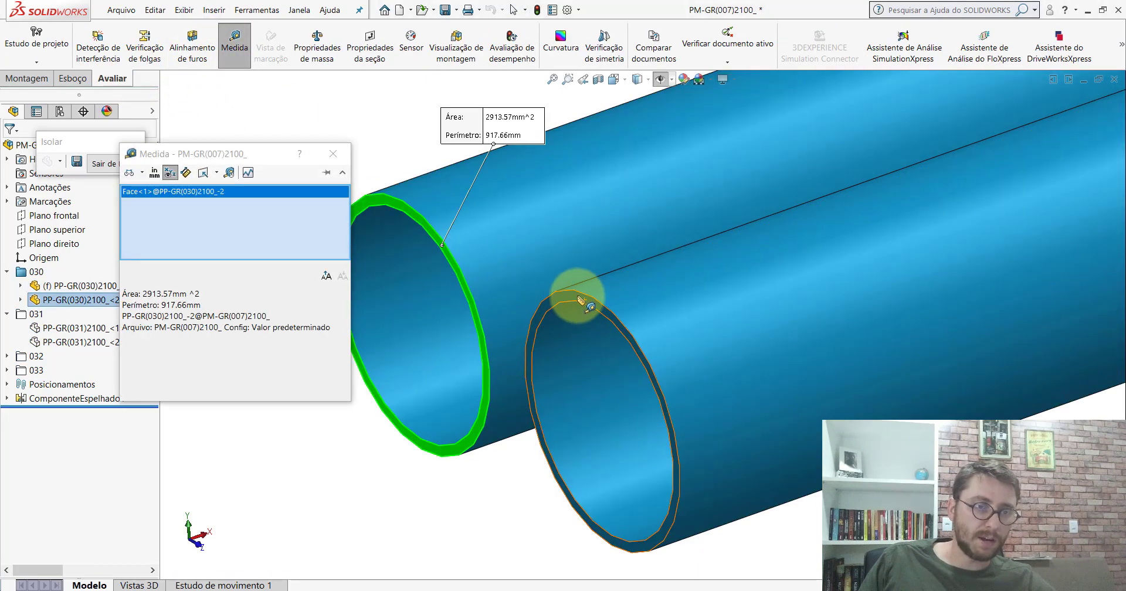
{"action": "left_click", "coordinate": [580, 299]}
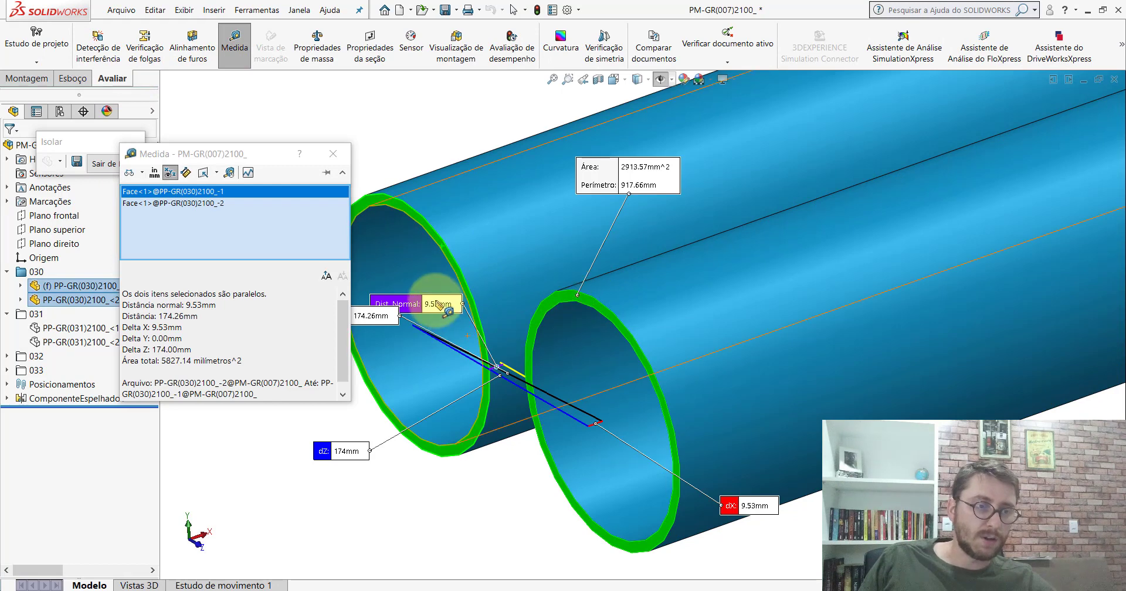
{"action": "left_click_drag", "start_coordinate": [433, 305], "coordinate": [400, 262]}
{"action": "key", "text": "Escape"}
Exit isolation to show the whole reference assembly again.
{"action": "scroll", "coordinate": [394, 256], "scroll_direction": "up", "scroll_amount": 3}
{"action": "scroll", "coordinate": [565, 234], "scroll_direction": "up", "scroll_amount": 2}
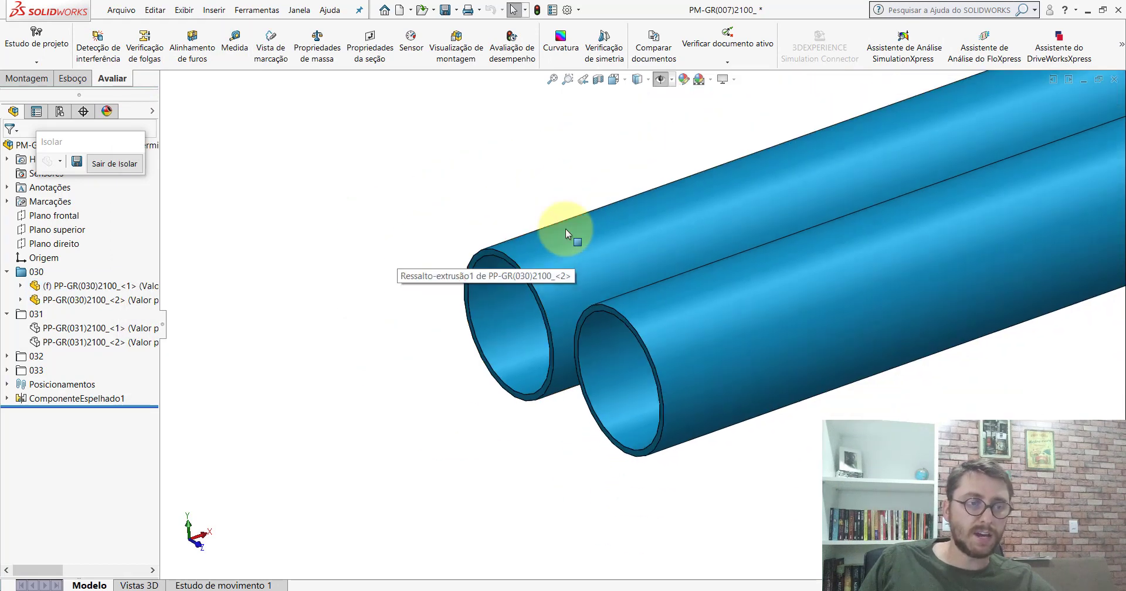
{"action": "left_click", "coordinate": [125, 166]}
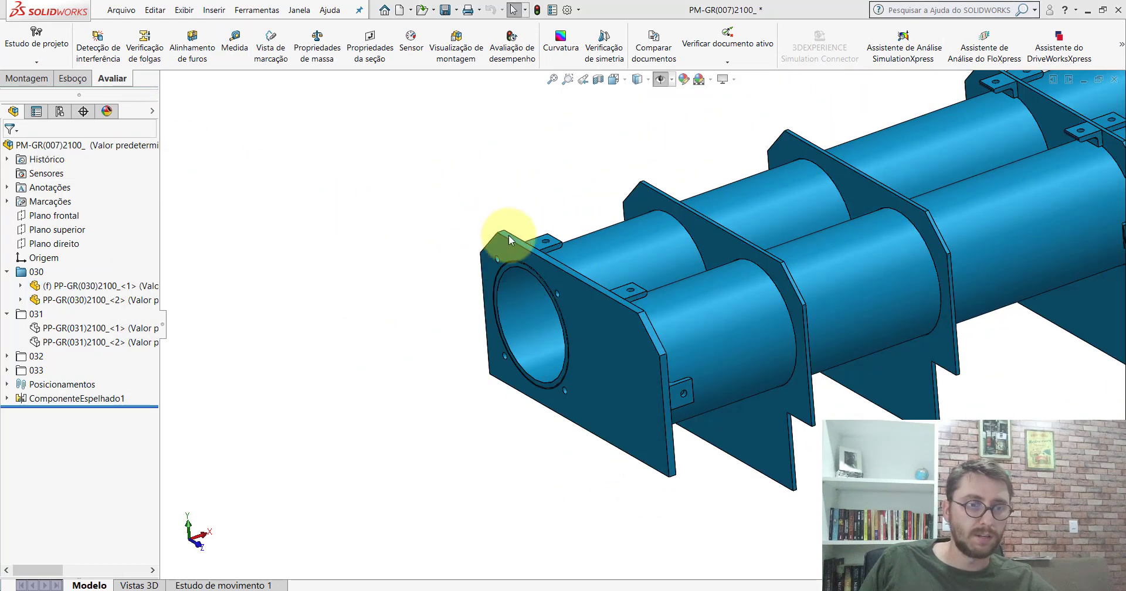
{"action": "left_click", "coordinate": [578, 309]}
{"action": "left_click", "coordinate": [413, 182]}
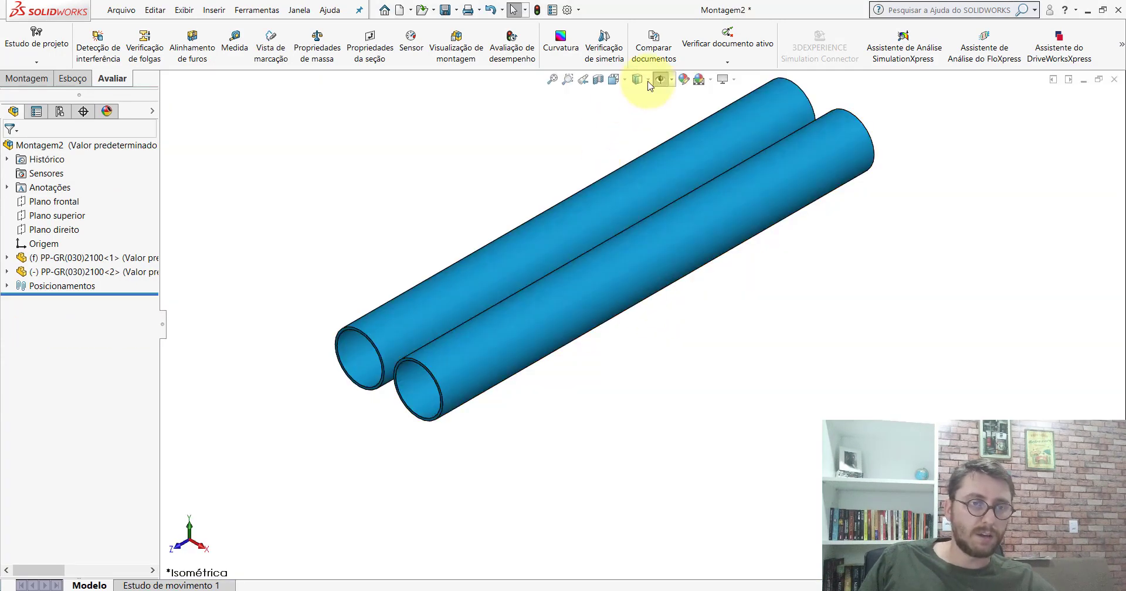
In Montagem2, add a 9.53 mm distance mate between the two tubes' front planes.
{"action": "left_click", "coordinate": [638, 81]}
{"action": "scroll", "coordinate": [637, 260], "scroll_direction": "down", "scroll_amount": 5}
{"action": "scroll", "coordinate": [627, 305], "scroll_direction": "down", "scroll_amount": 2}
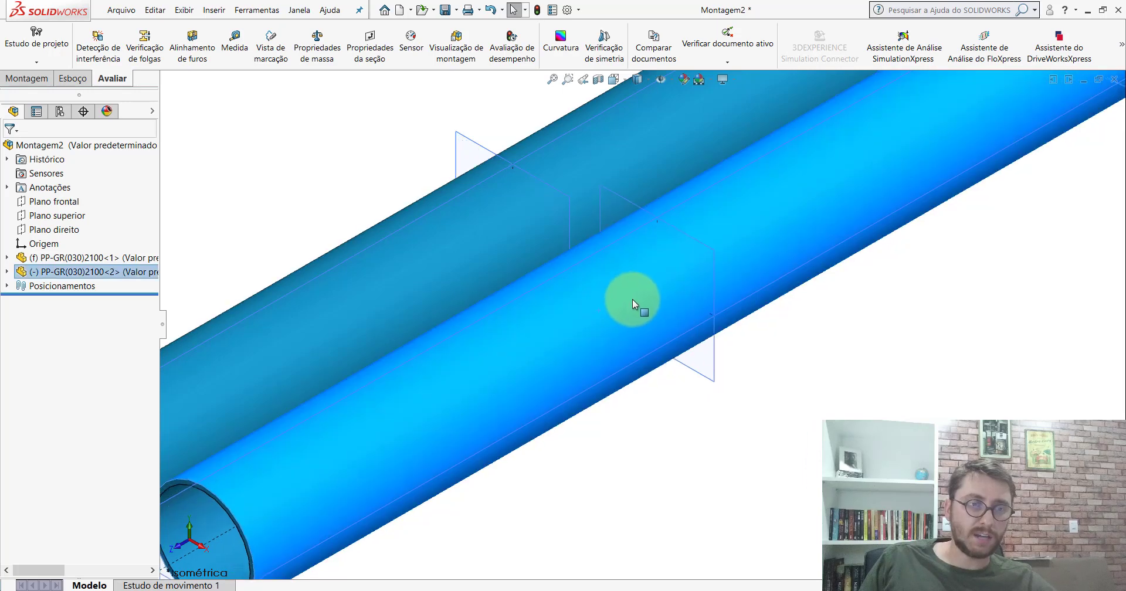
{"action": "left_click", "coordinate": [44, 80]}
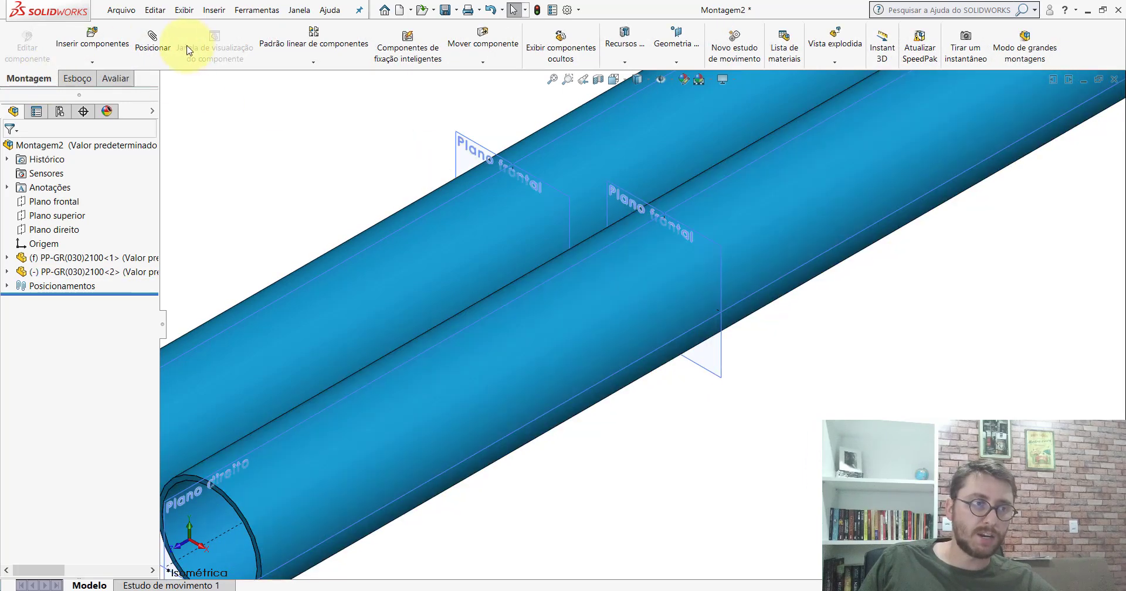
{"action": "left_click", "coordinate": [555, 194]}
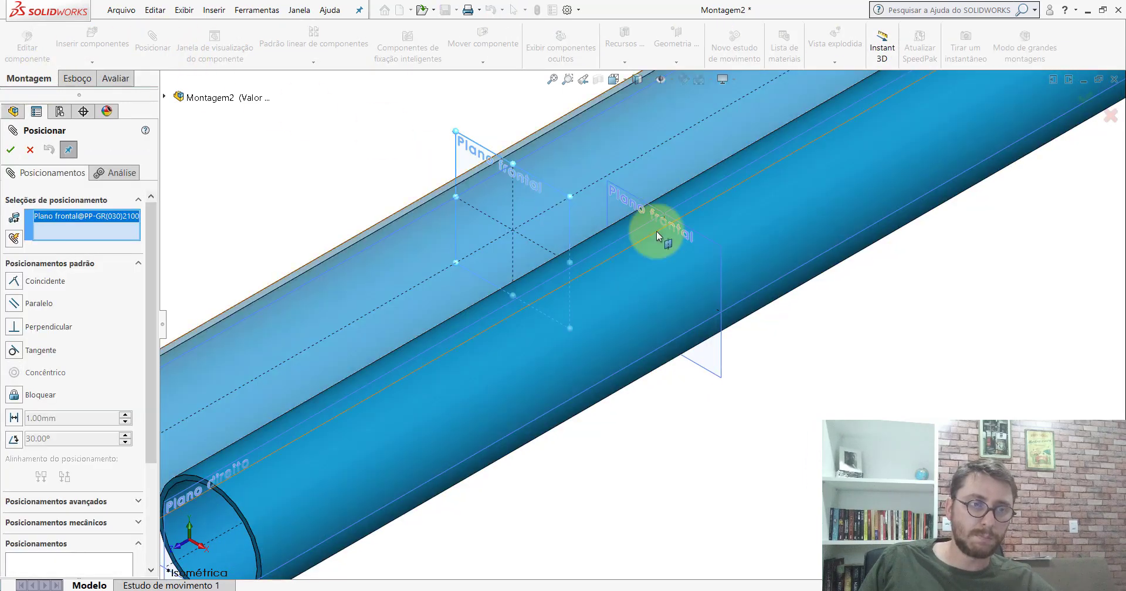
{"action": "scroll", "coordinate": [714, 285], "scroll_direction": "up", "scroll_amount": 3}
{"action": "scroll", "coordinate": [710, 288], "scroll_direction": "down", "scroll_amount": 4}
{"action": "left_click", "coordinate": [563, 233]}
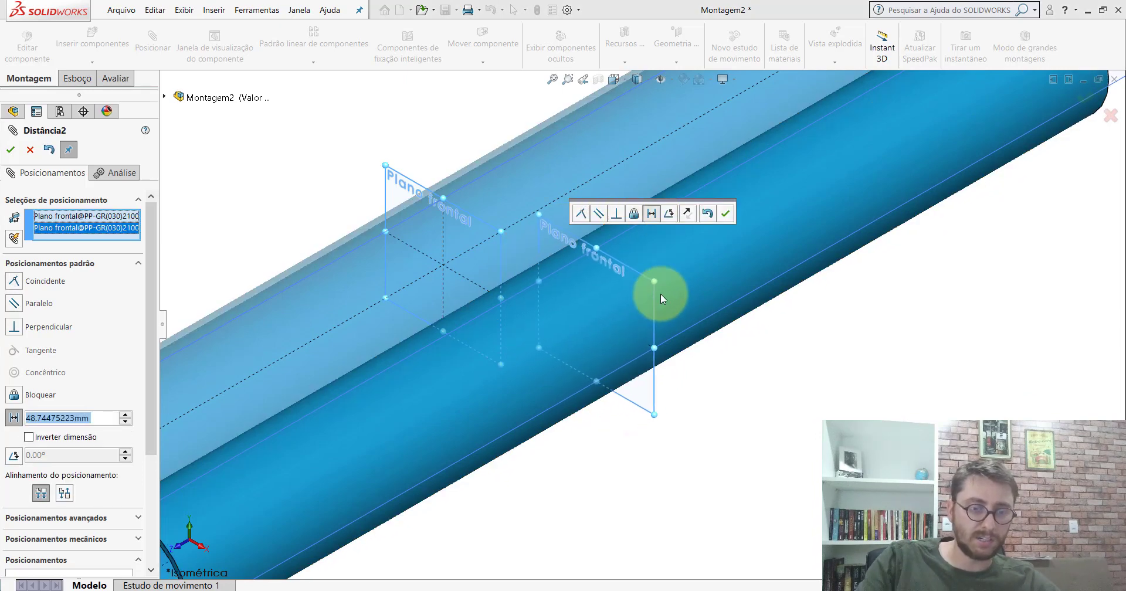
{"action": "type", "text": "9,53"}
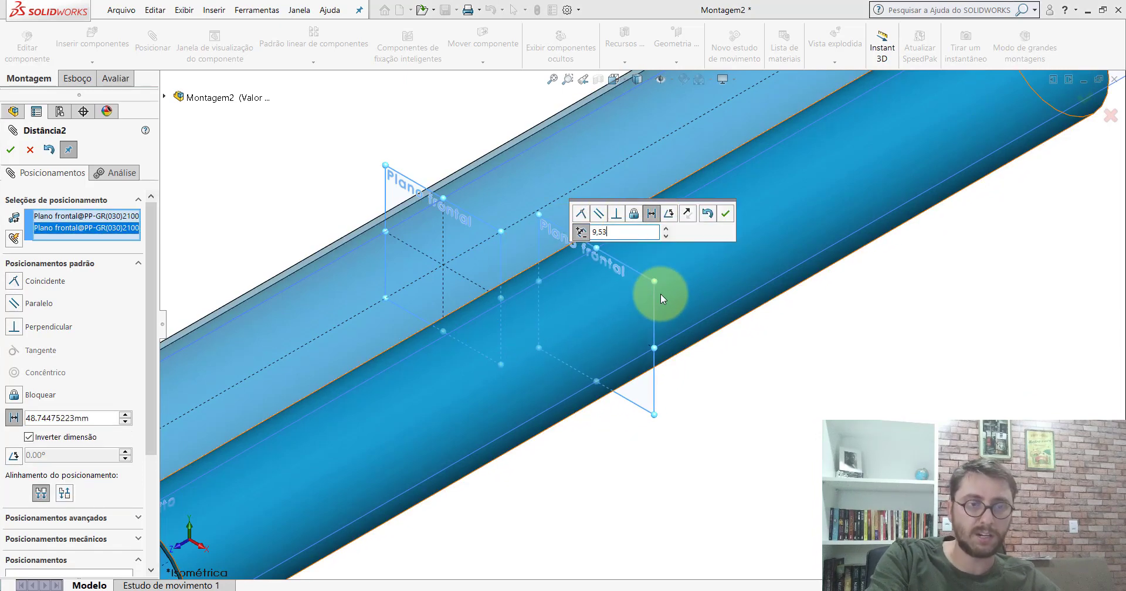
{"action": "key", "text": "Return"}
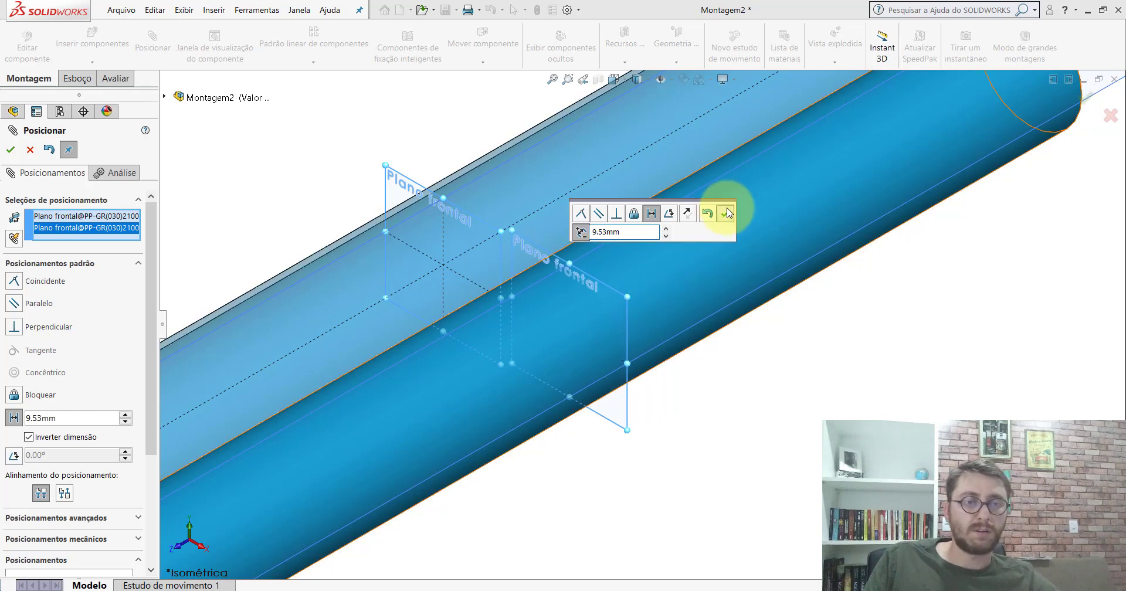
{"action": "left_click", "coordinate": [724, 213]}
{"action": "key", "text": "f"}
{"action": "key", "text": "Escape"}
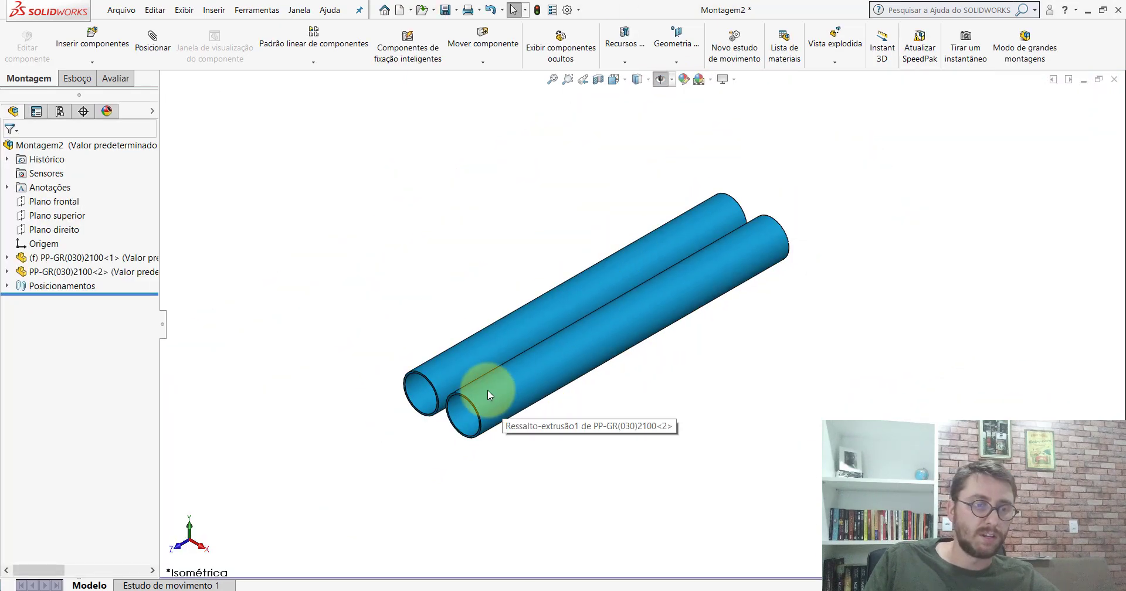
Show the staggered tubes in Isometric view.
{"action": "scroll", "coordinate": [488, 389], "scroll_direction": "down", "scroll_amount": 3}
{"action": "scroll", "coordinate": [467, 390], "scroll_direction": "down", "scroll_amount": 3}
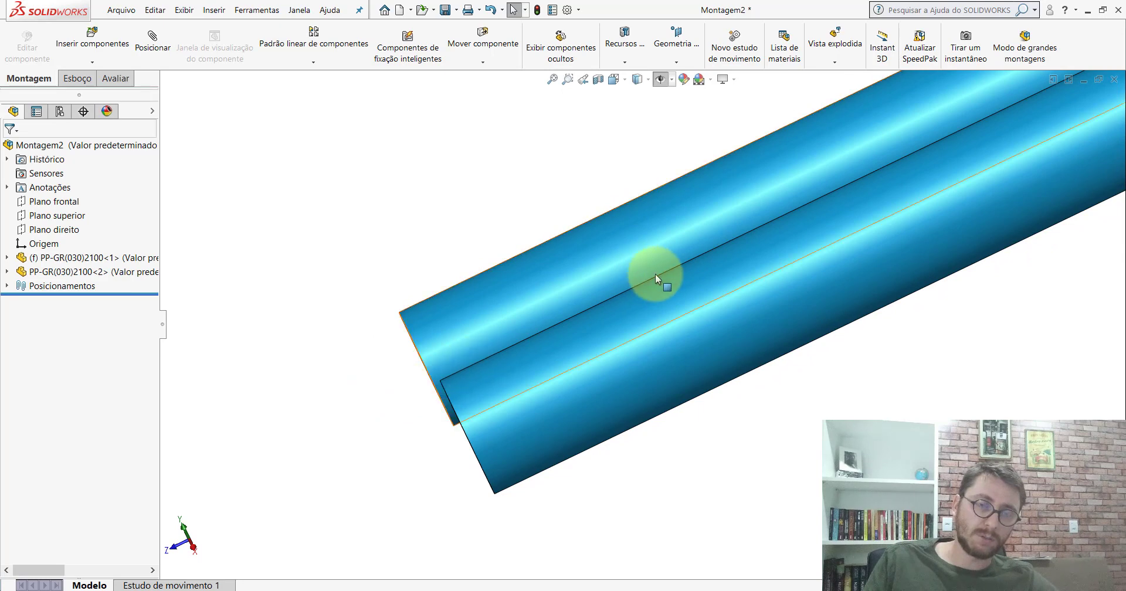
{"action": "scroll", "coordinate": [655, 277], "scroll_direction": "up", "scroll_amount": 5}
{"action": "scroll", "coordinate": [662, 249], "scroll_direction": "down", "scroll_amount": 5}
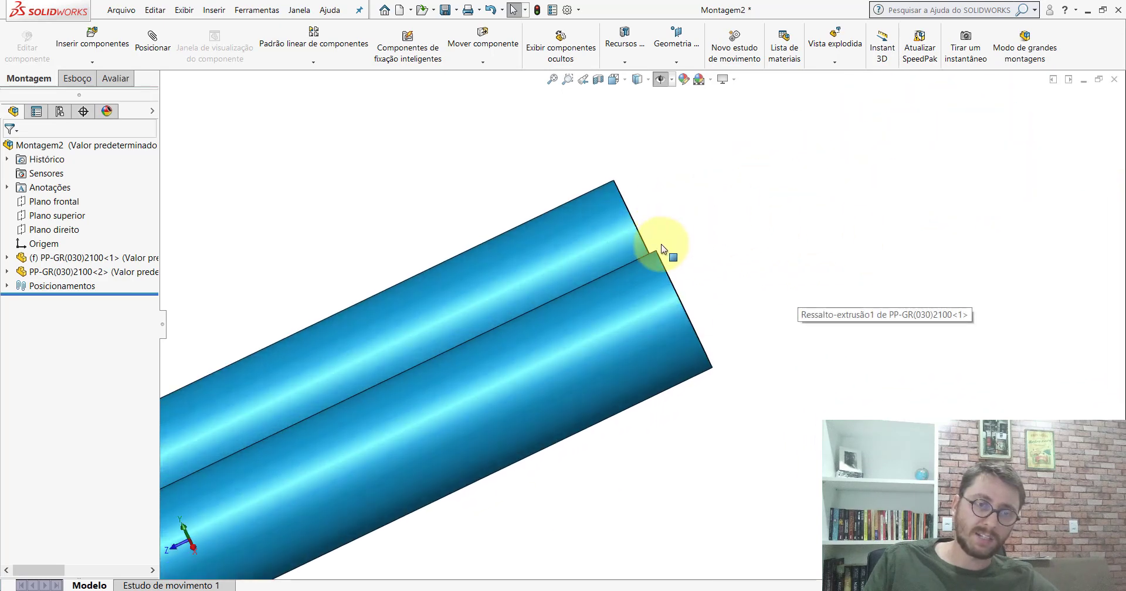
{"action": "left_click", "coordinate": [613, 79]}
{"action": "left_click", "coordinate": [401, 405]}
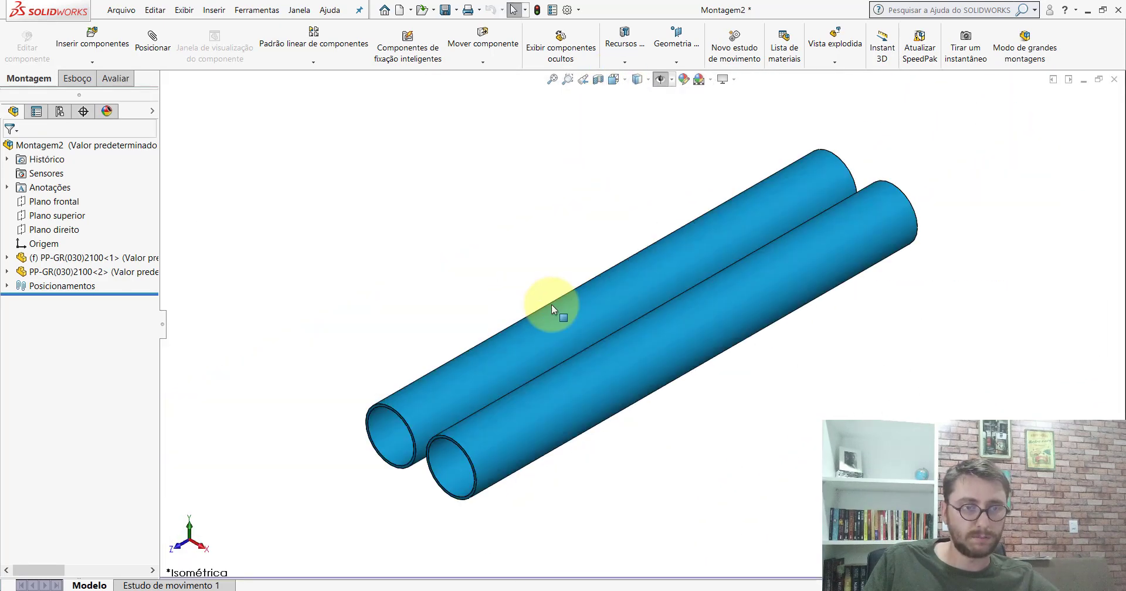
{"action": "left_click", "coordinate": [544, 530]}
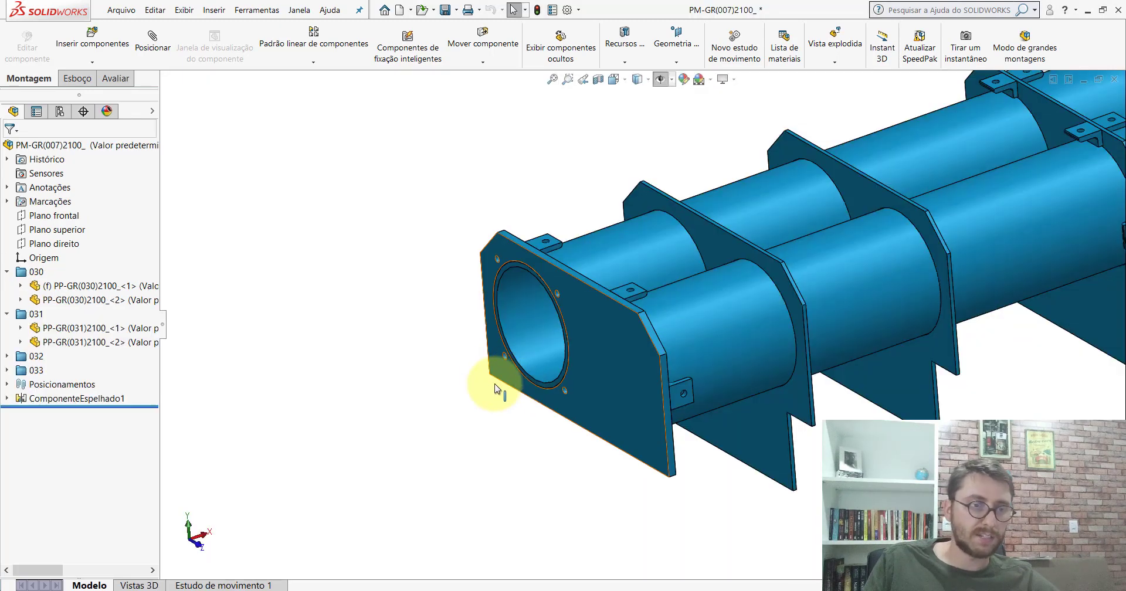
{"action": "mouse_move", "coordinate": [698, 318]}
{"action": "middle_mouse_down"}
{"action": "mouse_move", "coordinate": [636, 319]}
{"action": "mouse_move", "coordinate": [702, 337]}
{"action": "mouse_move", "coordinate": [1083, 237]}
{"action": "middle_mouse_up"}
{"action": "left_click", "coordinate": [630, 317]}
{"action": "scroll", "coordinate": [832, 256], "scroll_direction": "down", "scroll_amount": 5}
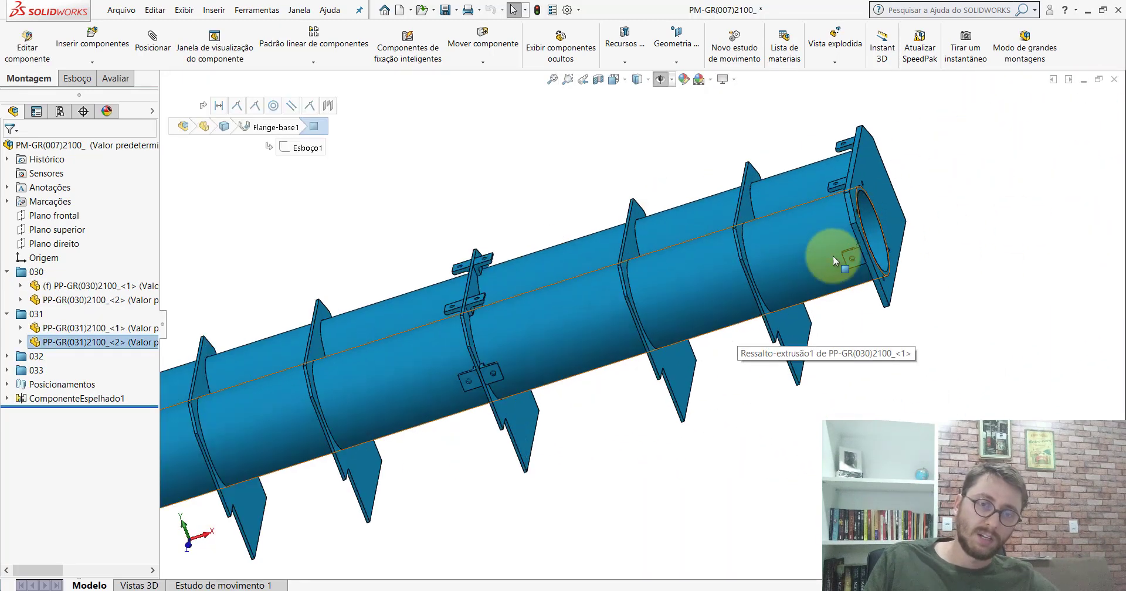
{"action": "middle_click_drag", "start_coordinate": [833, 255], "coordinate": [713, 121]}
{"action": "scroll", "coordinate": [713, 121], "scroll_direction": "up", "scroll_amount": 5}
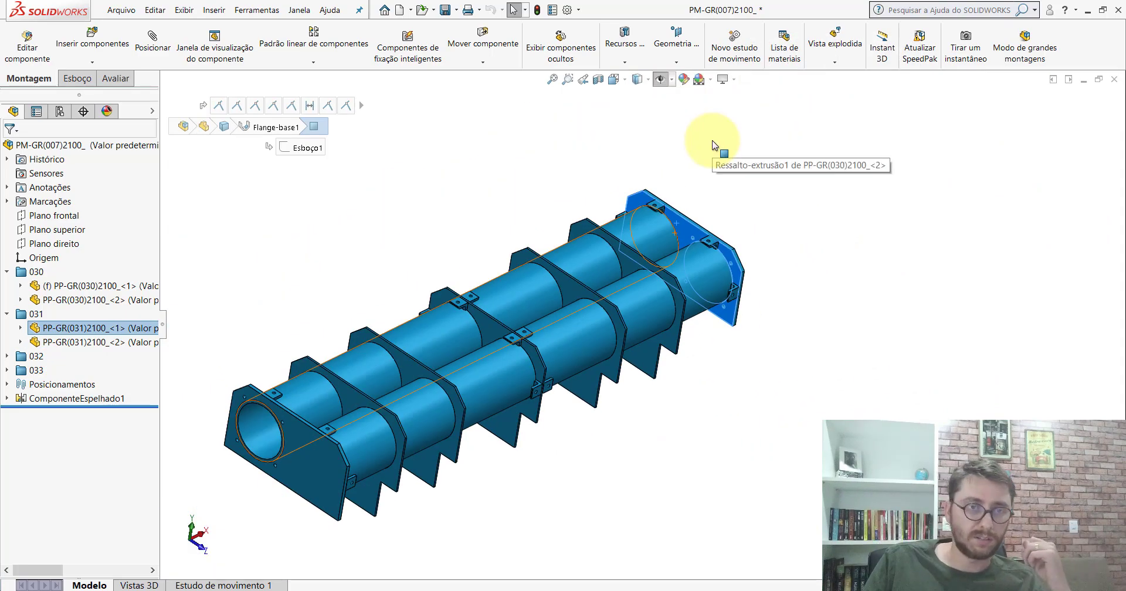
{"action": "left_click", "coordinate": [714, 145]}
{"action": "left_click", "coordinate": [617, 78]}
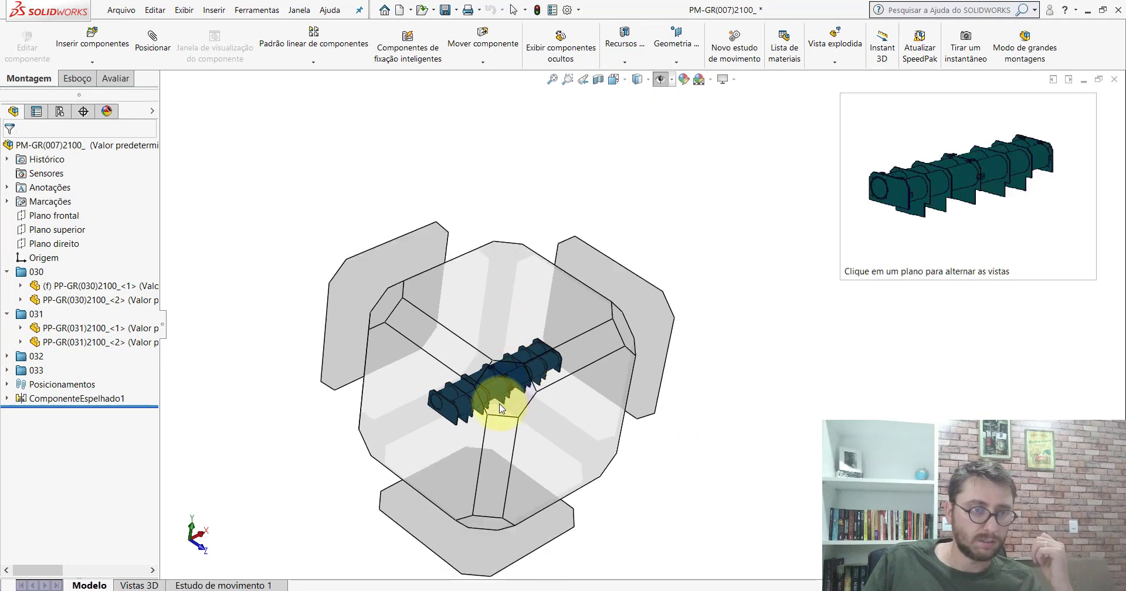
{"action": "left_click", "coordinate": [501, 401]}
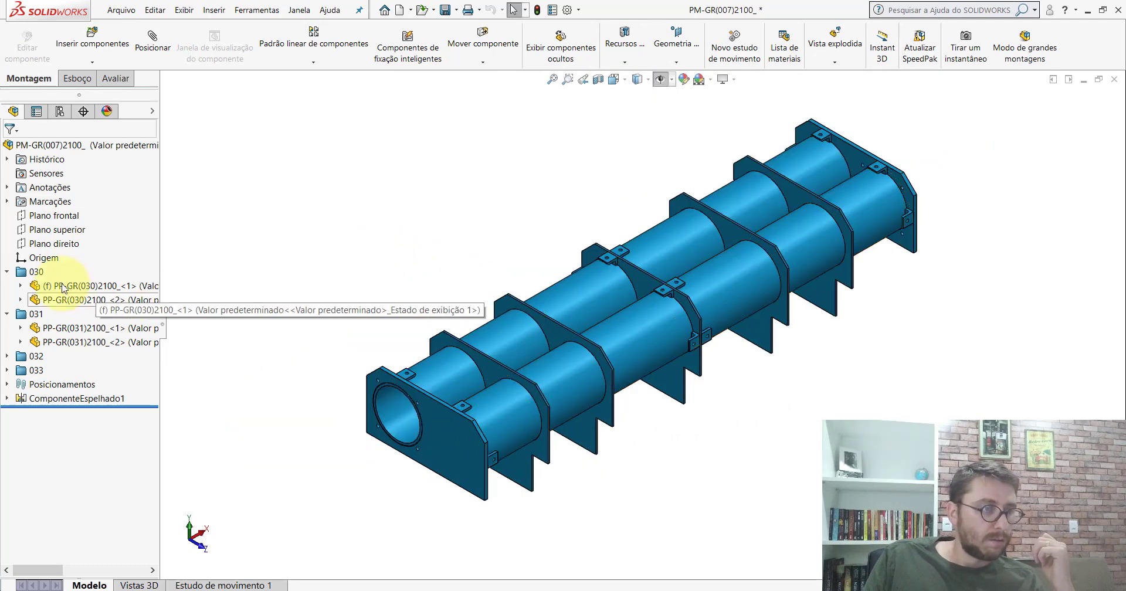
{"action": "left_click", "coordinate": [26, 276]}
{"action": "left_click", "coordinate": [6, 272]}
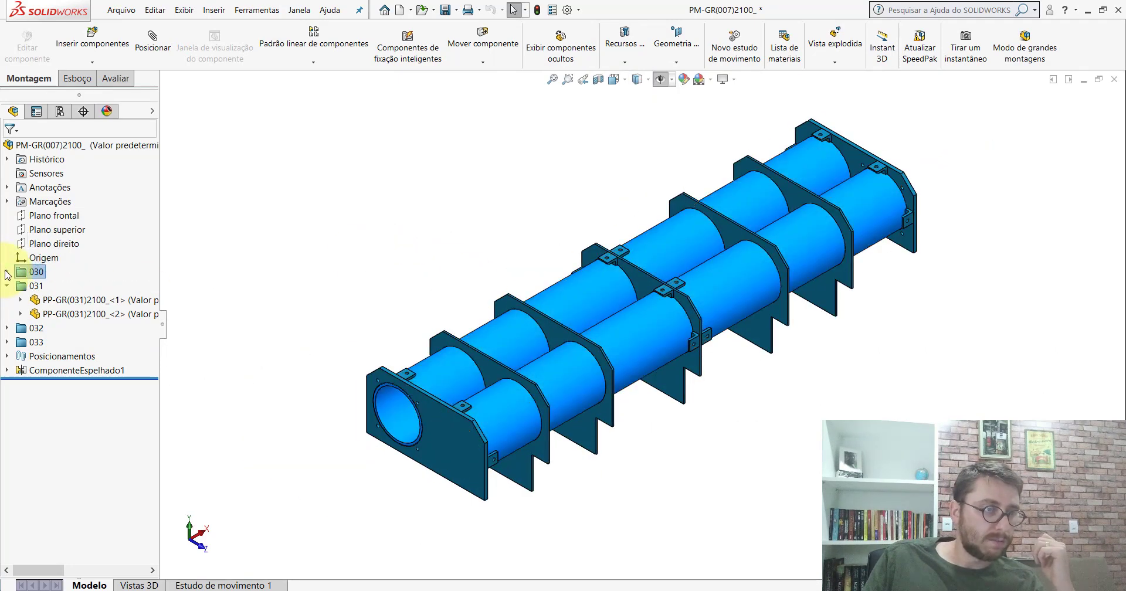
{"action": "left_click", "coordinate": [27, 285]}
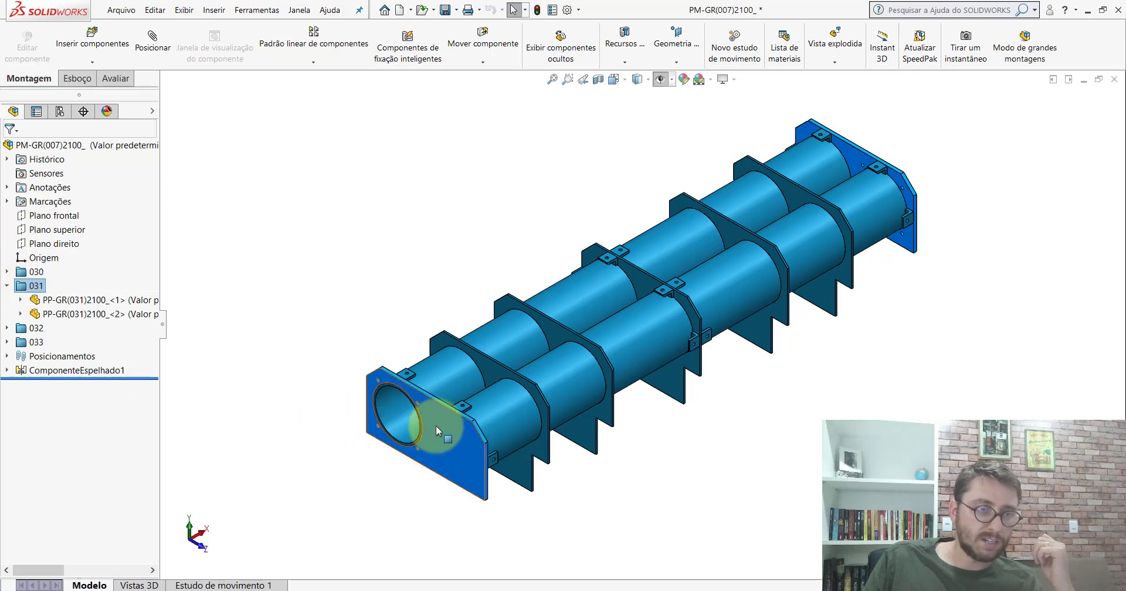
{"action": "left_click", "coordinate": [304, 303]}
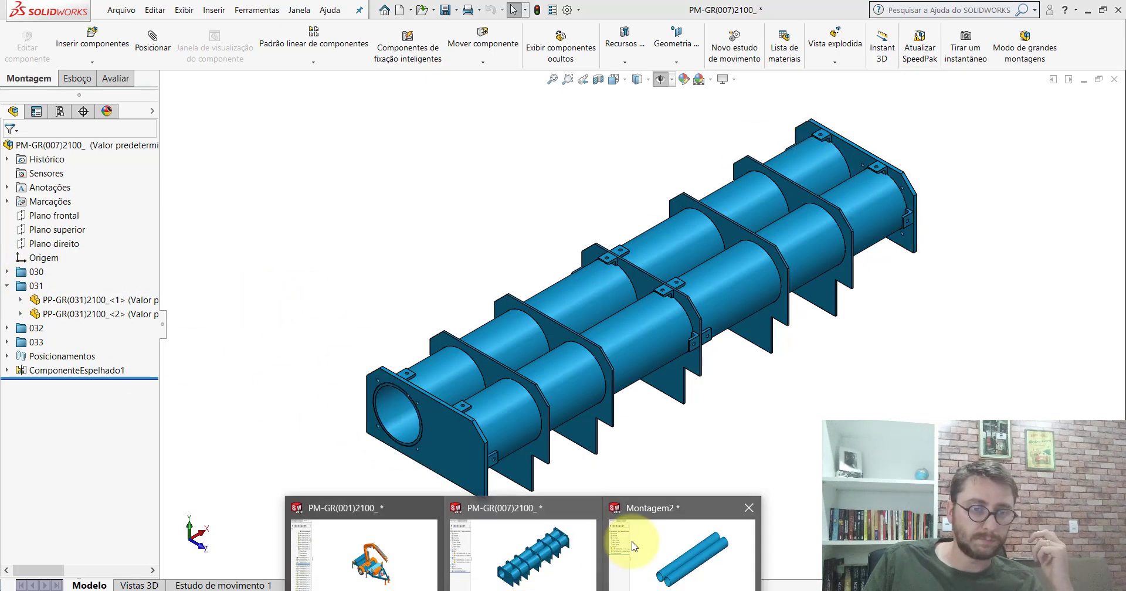
{"action": "left_click", "coordinate": [645, 540]}
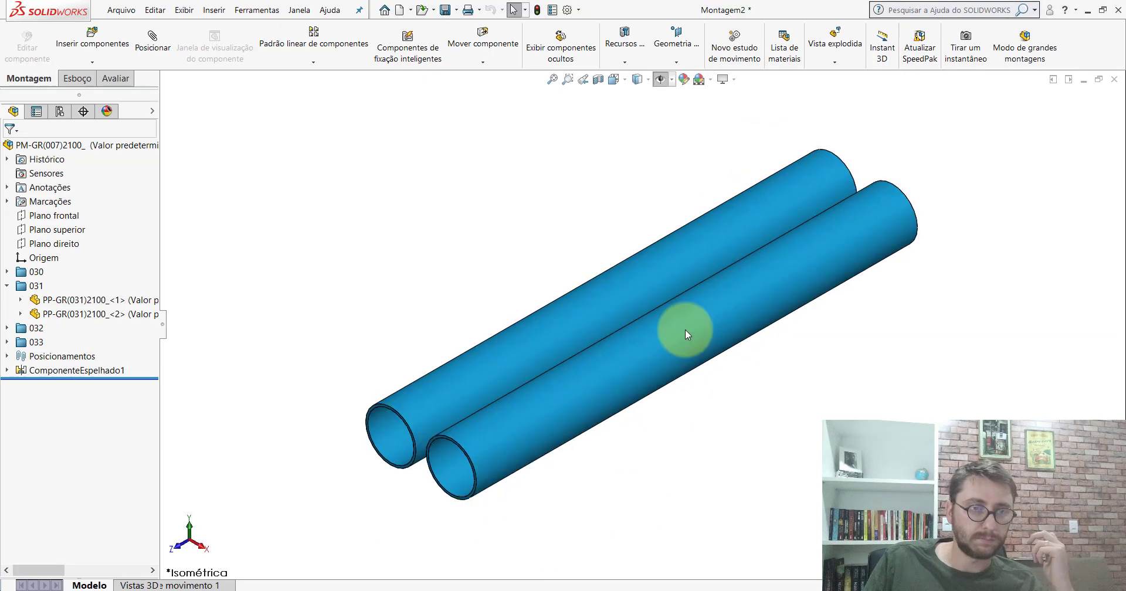
Insert the PP-GR(031)2100 flange part into the Montagem2 assembly.
{"action": "left_click", "coordinate": [82, 59]}
{"action": "left_click", "coordinate": [82, 403]}
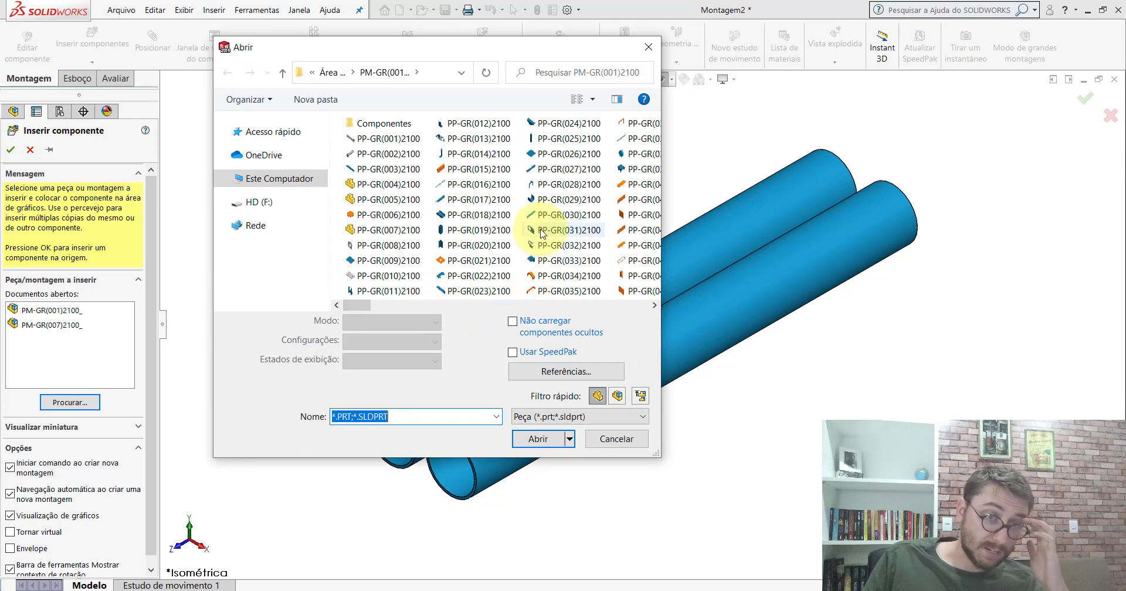
{"action": "double_click", "coordinate": [541, 233]}
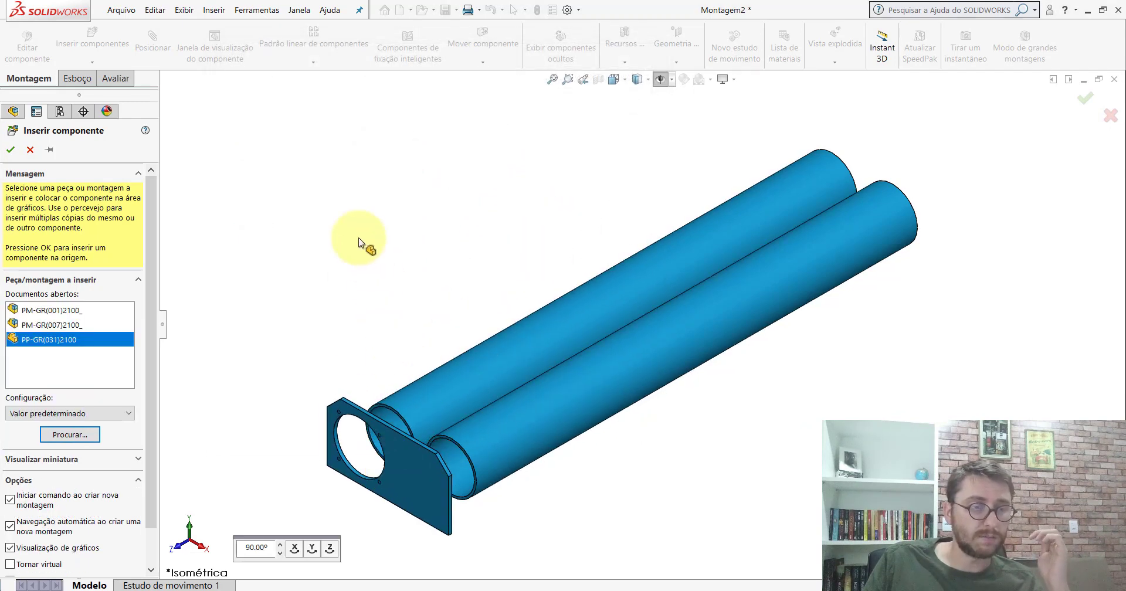
{"action": "left_click", "coordinate": [359, 242]}
Mate the flange's hole concentric with a tube.
{"action": "scroll", "coordinate": [392, 491], "scroll_direction": "down", "scroll_amount": 5}
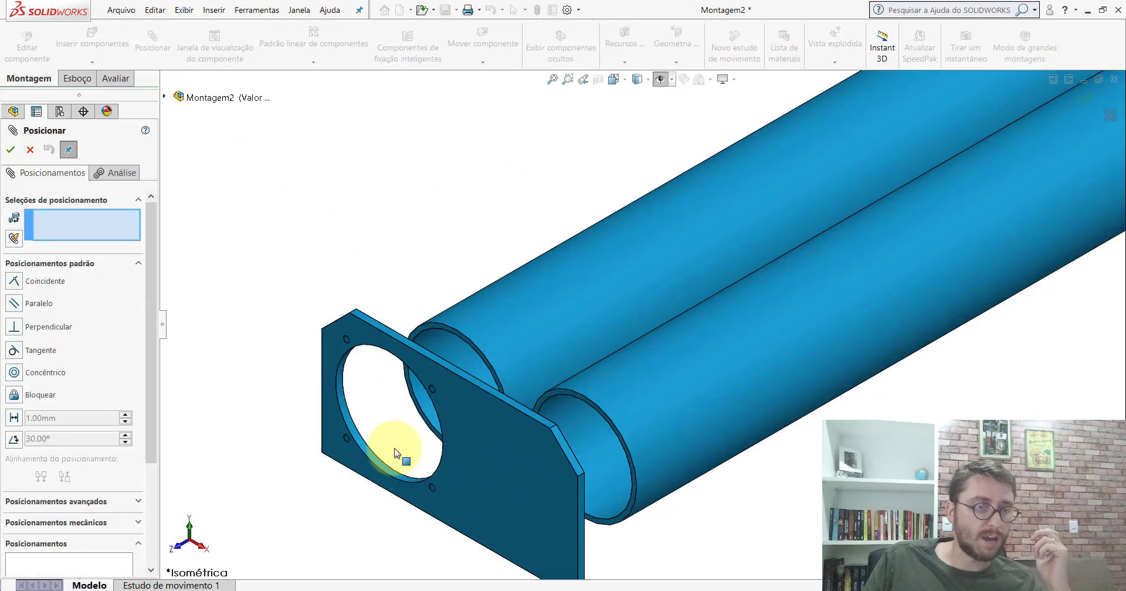
{"action": "scroll", "coordinate": [394, 453], "scroll_direction": "down", "scroll_amount": 5}
{"action": "left_click", "coordinate": [364, 354]}
{"action": "scroll", "coordinate": [376, 352], "scroll_direction": "up", "scroll_amount": 3}
{"action": "scroll", "coordinate": [527, 347], "scroll_direction": "up", "scroll_amount": 3}
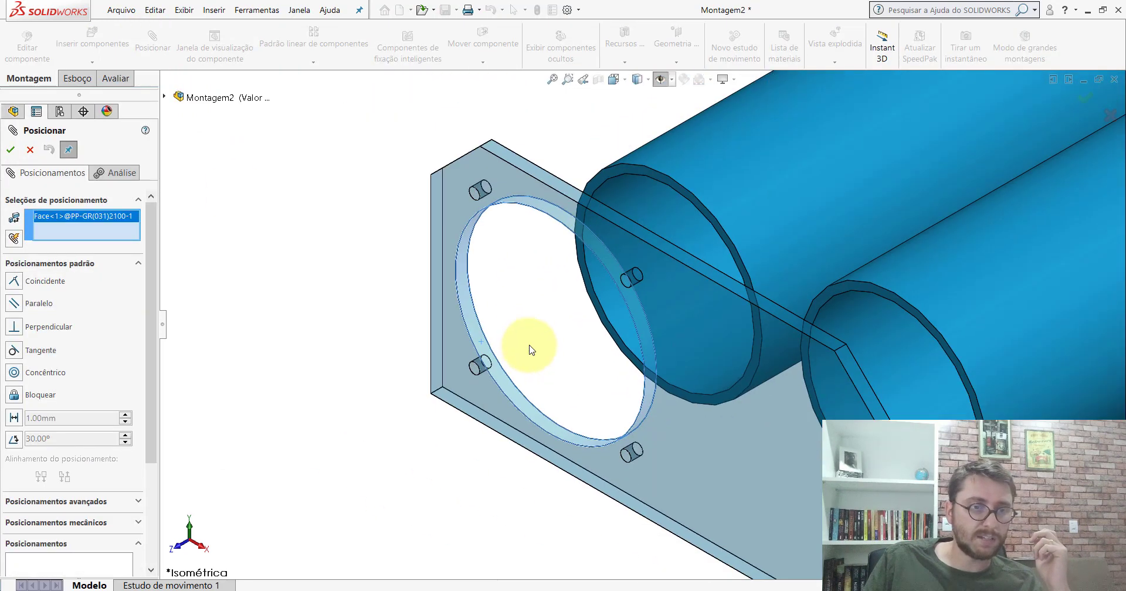
{"action": "scroll", "coordinate": [755, 267], "scroll_direction": "up", "scroll_amount": 3}
{"action": "scroll", "coordinate": [628, 260], "scroll_direction": "down", "scroll_amount": 1}
{"action": "left_click", "coordinate": [629, 260]}
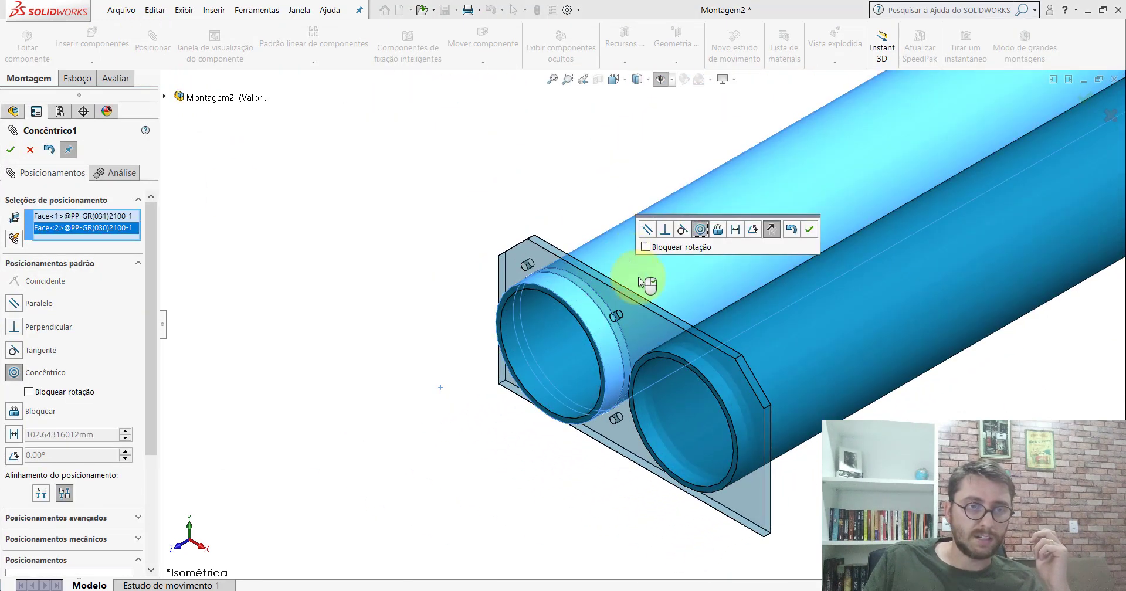
{"action": "left_click", "coordinate": [809, 233]}
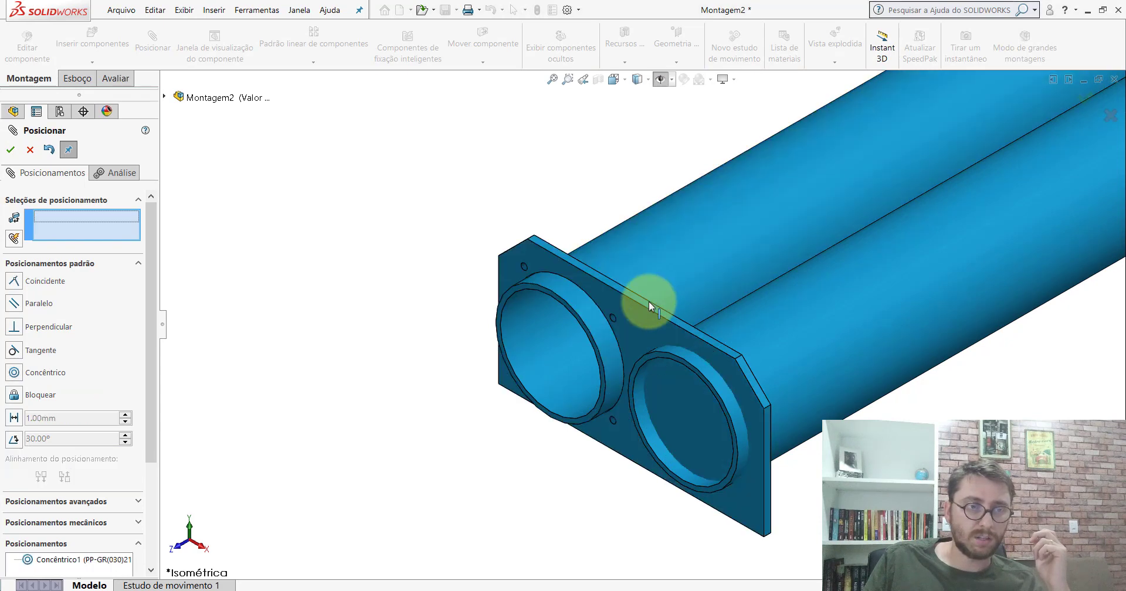
Add a coincident mate seating the flange flush against the tube end.
{"action": "scroll", "coordinate": [462, 234], "scroll_direction": "down", "scroll_amount": 3}
{"action": "left_click", "coordinate": [461, 232]}
{"action": "scroll", "coordinate": [477, 287], "scroll_direction": "down", "scroll_amount": 5}
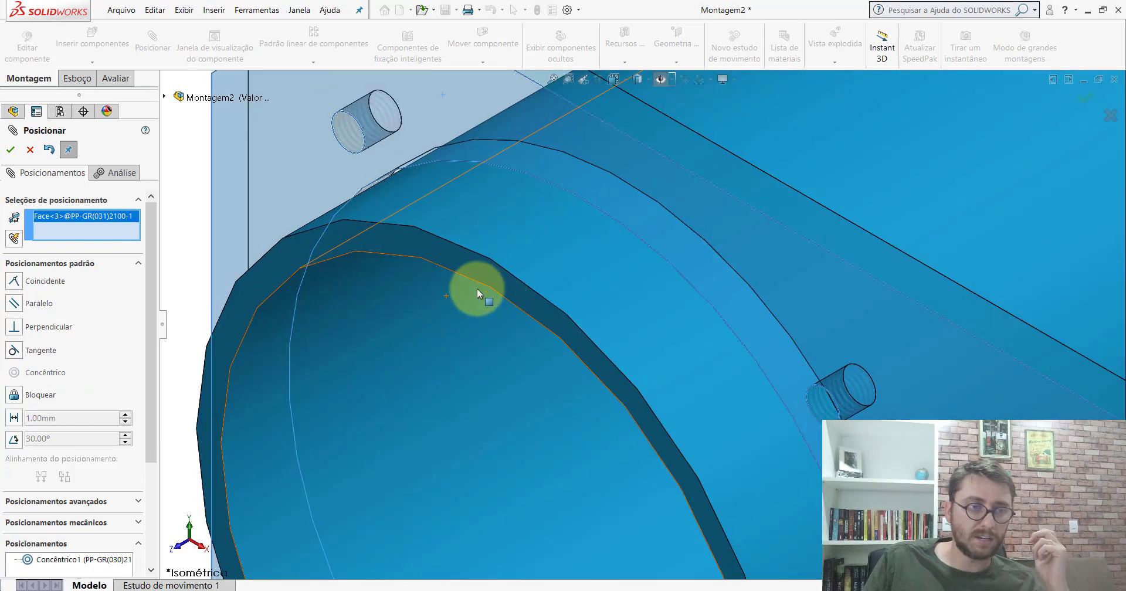
{"action": "left_click", "coordinate": [401, 232]}
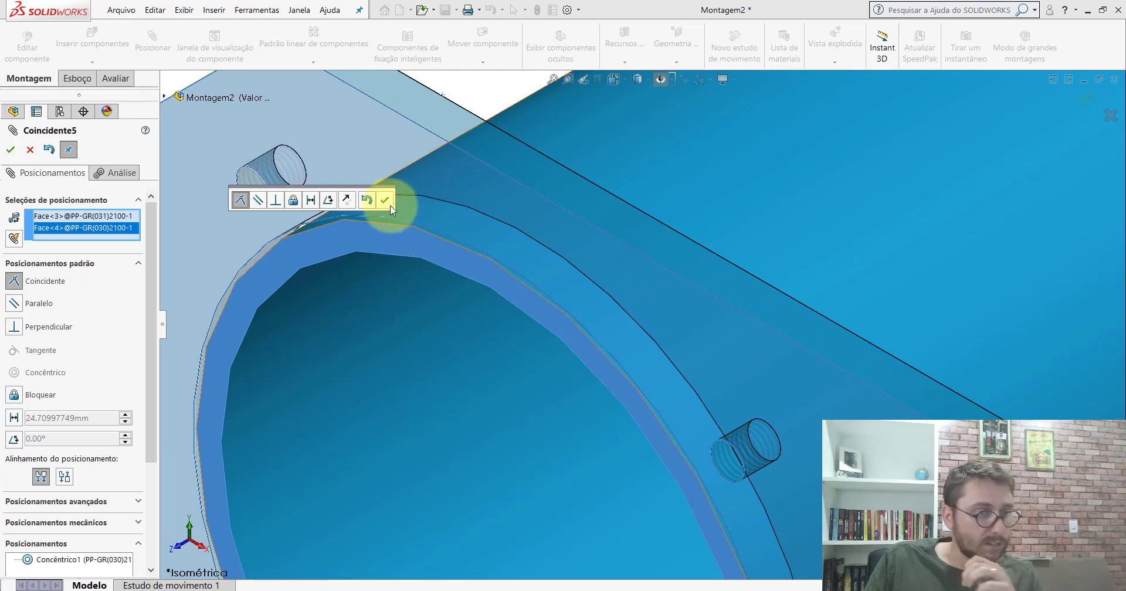
{"action": "left_click", "coordinate": [385, 205]}
Make the flange's top face parallel to the tube's Top Plane, then hide the reference planes.
{"action": "scroll", "coordinate": [613, 300], "scroll_direction": "up", "scroll_amount": 5}
{"action": "scroll", "coordinate": [613, 300], "scroll_direction": "up", "scroll_amount": 3}
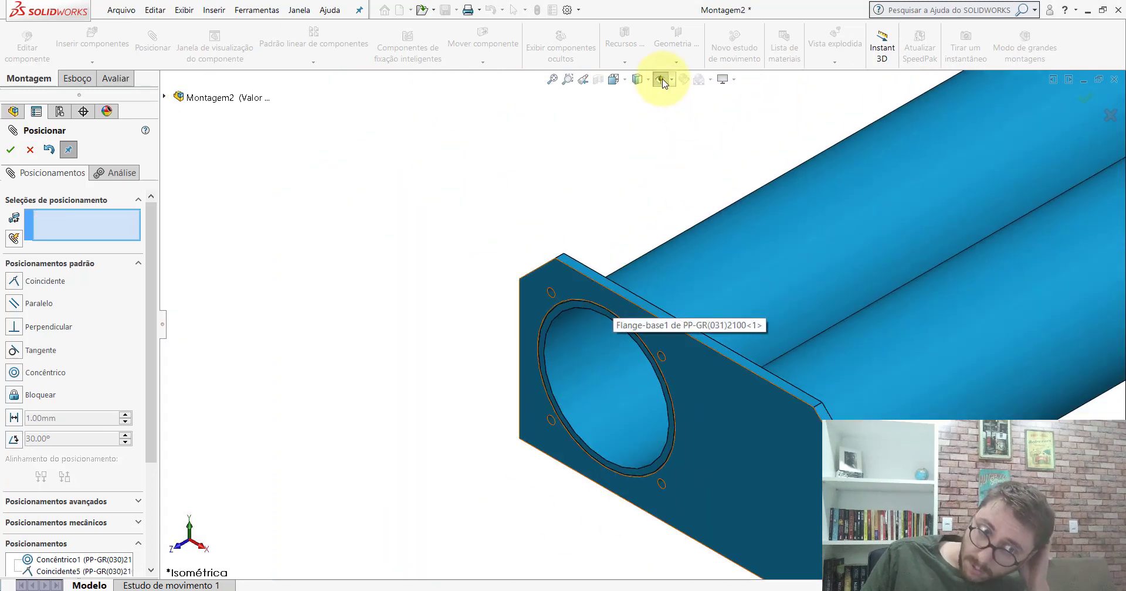
{"action": "scroll", "coordinate": [730, 343], "scroll_direction": "up", "scroll_amount": 4}
{"action": "scroll", "coordinate": [577, 357], "scroll_direction": "down", "scroll_amount": 3}
{"action": "scroll", "coordinate": [302, 369], "scroll_direction": "down", "scroll_amount": 2}
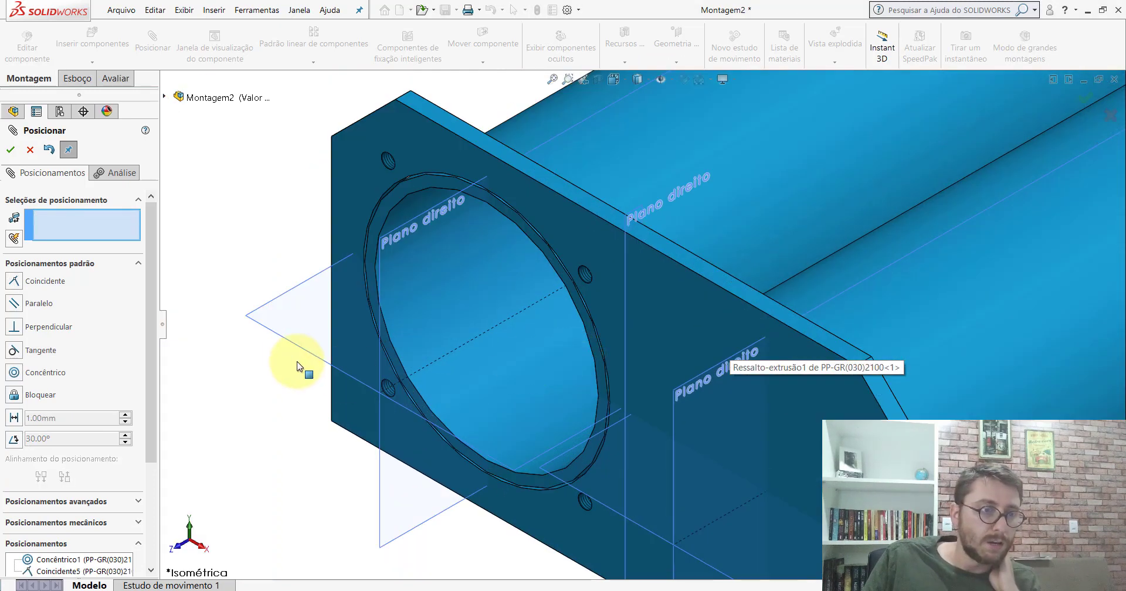
{"action": "scroll", "coordinate": [292, 344], "scroll_direction": "down", "scroll_amount": 1}
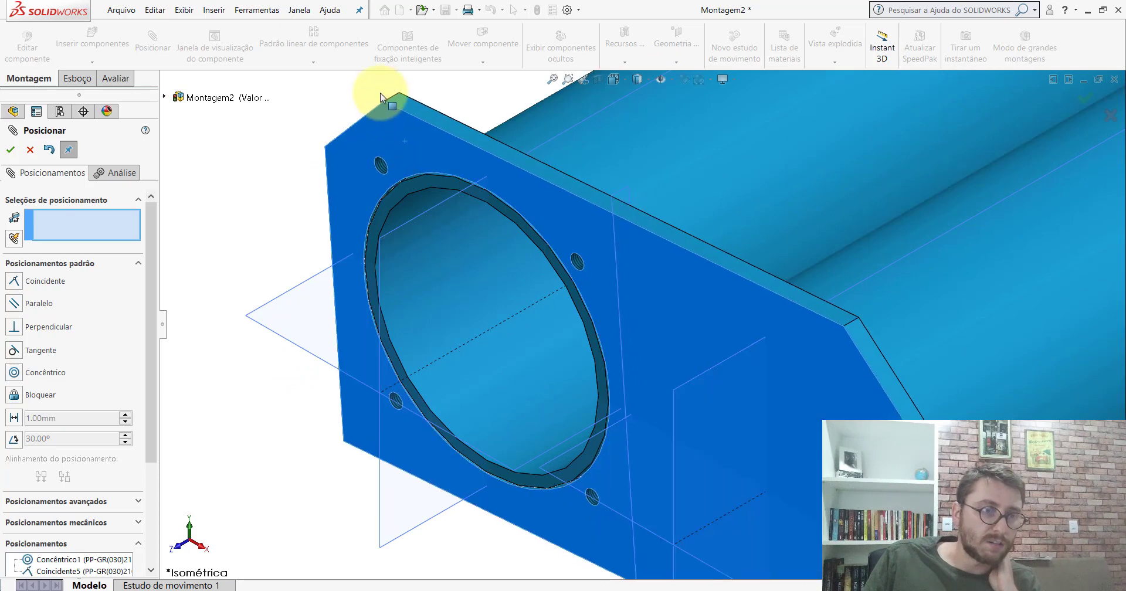
{"action": "left_click_drag", "start_coordinate": [377, 95], "coordinate": [336, 234]}
{"action": "left_click", "coordinate": [445, 127]}
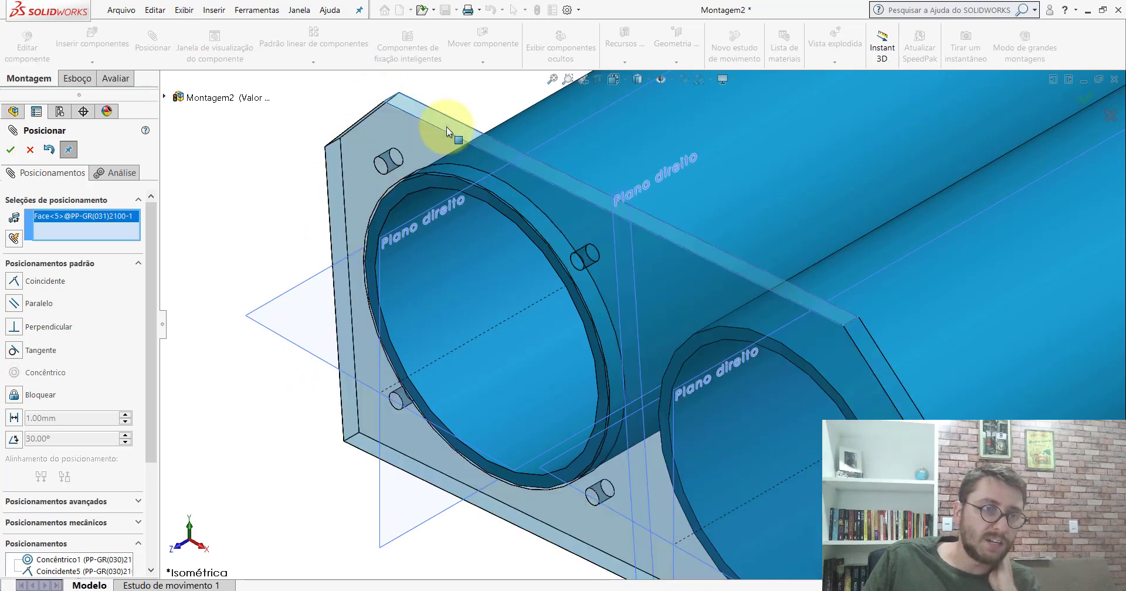
{"action": "left_click", "coordinate": [278, 303]}
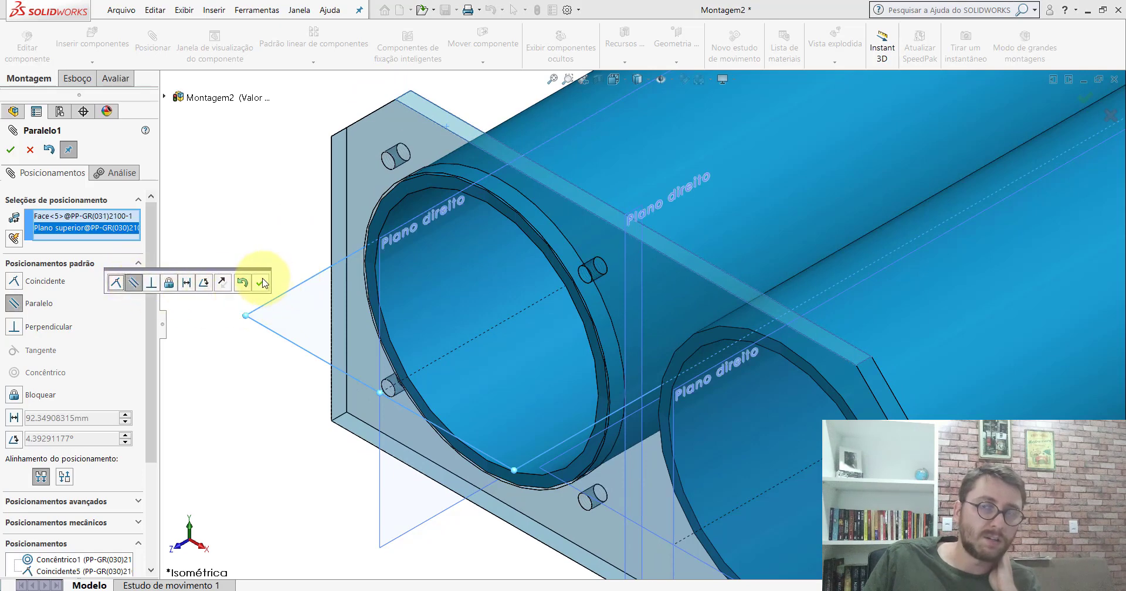
{"action": "left_click", "coordinate": [262, 281]}
{"action": "left_click", "coordinate": [30, 150]}
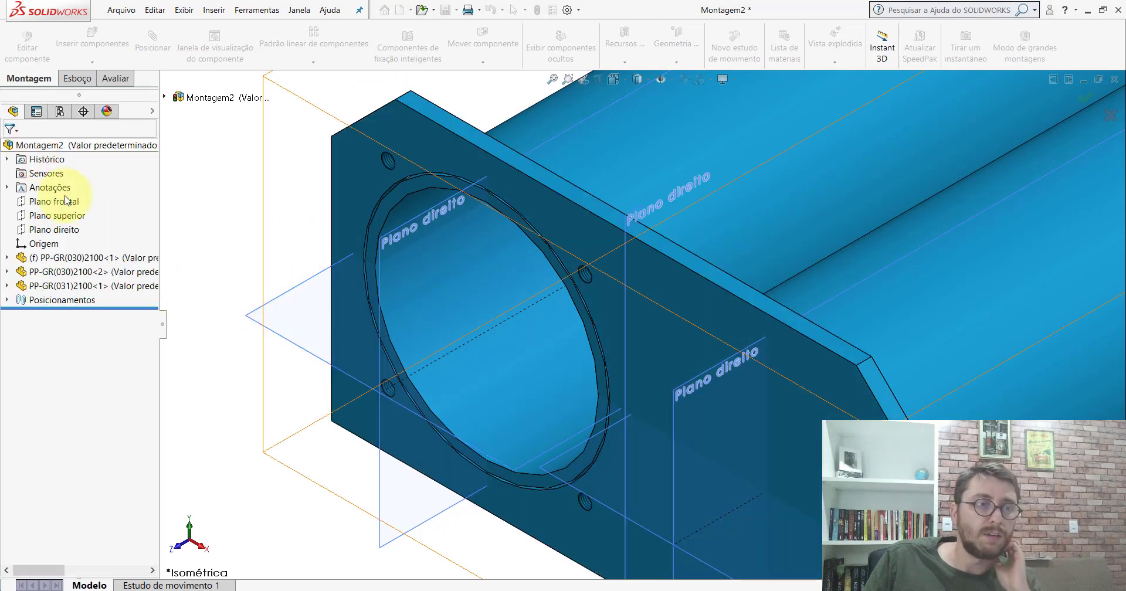
{"action": "left_click", "coordinate": [661, 79]}
Copy the end flange to the tubes' far end and rotate it to face the tubes.
{"action": "scroll", "coordinate": [678, 206], "scroll_direction": "up", "scroll_amount": 5}
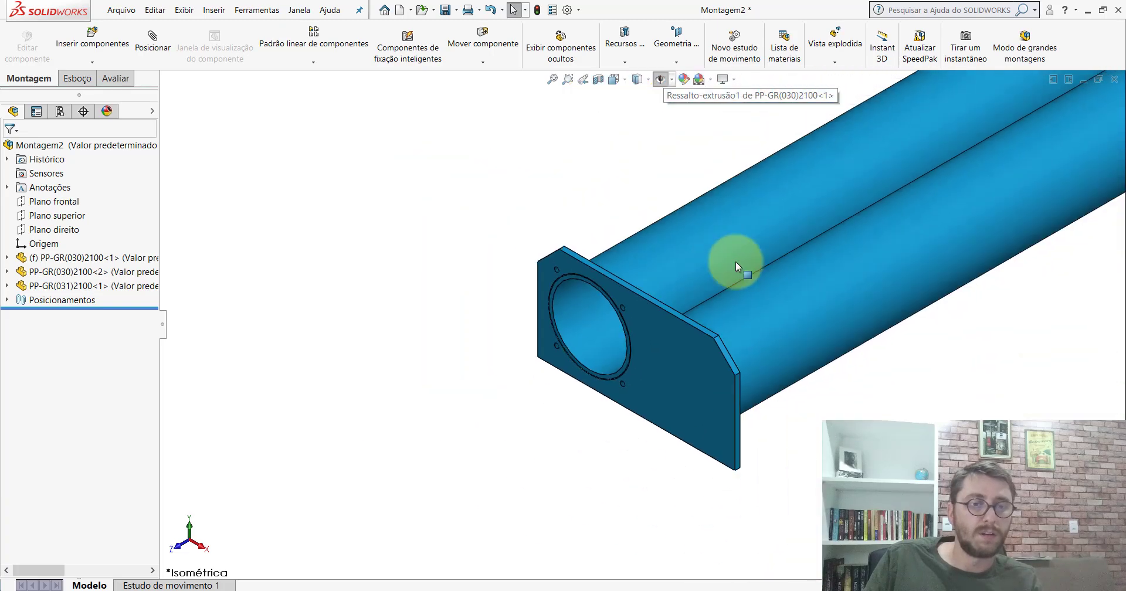
{"action": "scroll", "coordinate": [735, 261], "scroll_direction": "up", "scroll_amount": 3}
{"action": "scroll", "coordinate": [727, 293], "scroll_direction": "down", "scroll_amount": 2}
{"action": "scroll", "coordinate": [720, 304], "scroll_direction": "down", "scroll_amount": 2}
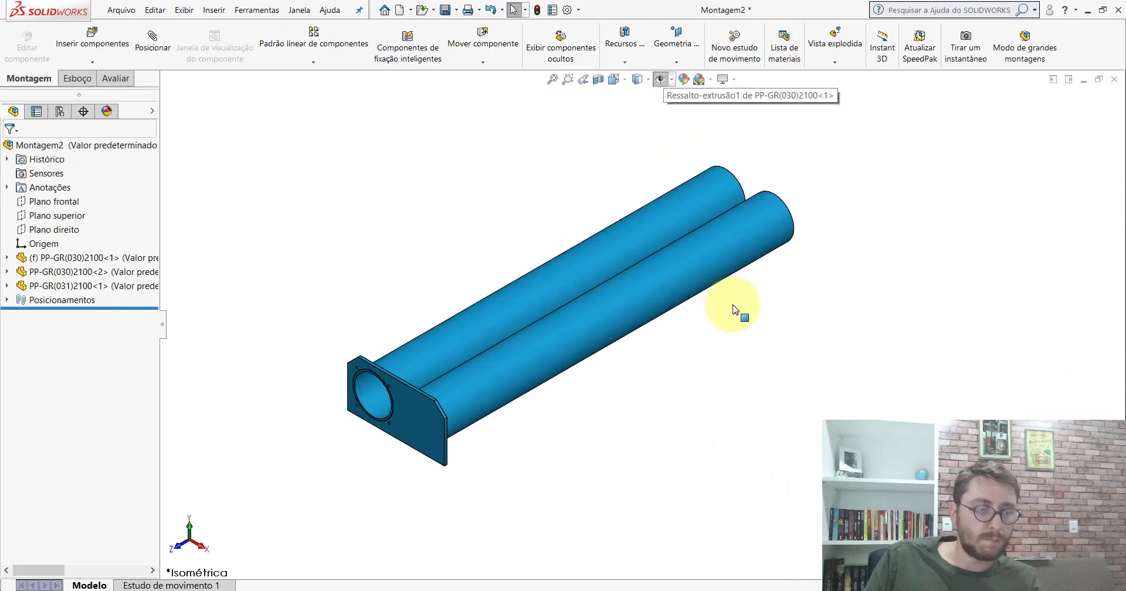
{"action": "left_click", "coordinate": [411, 407]}
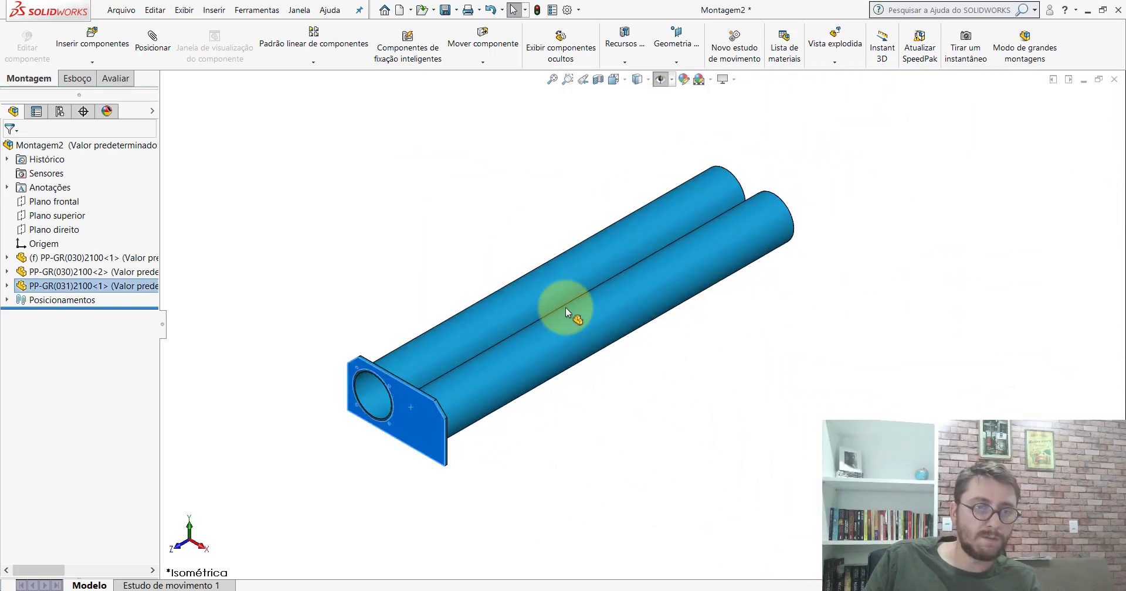
{"action": "left_click_drag", "start_coordinate": [565, 307], "coordinate": [762, 157], "text": "ctrl"}
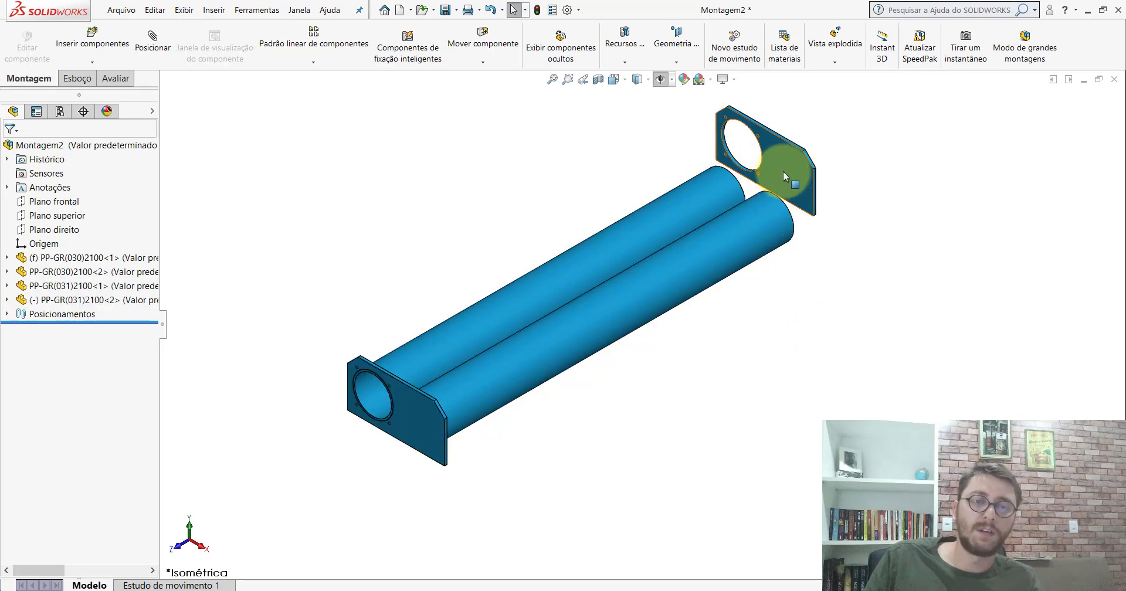
{"action": "right_click_drag", "start_coordinate": [784, 176], "coordinate": [1019, 254]}
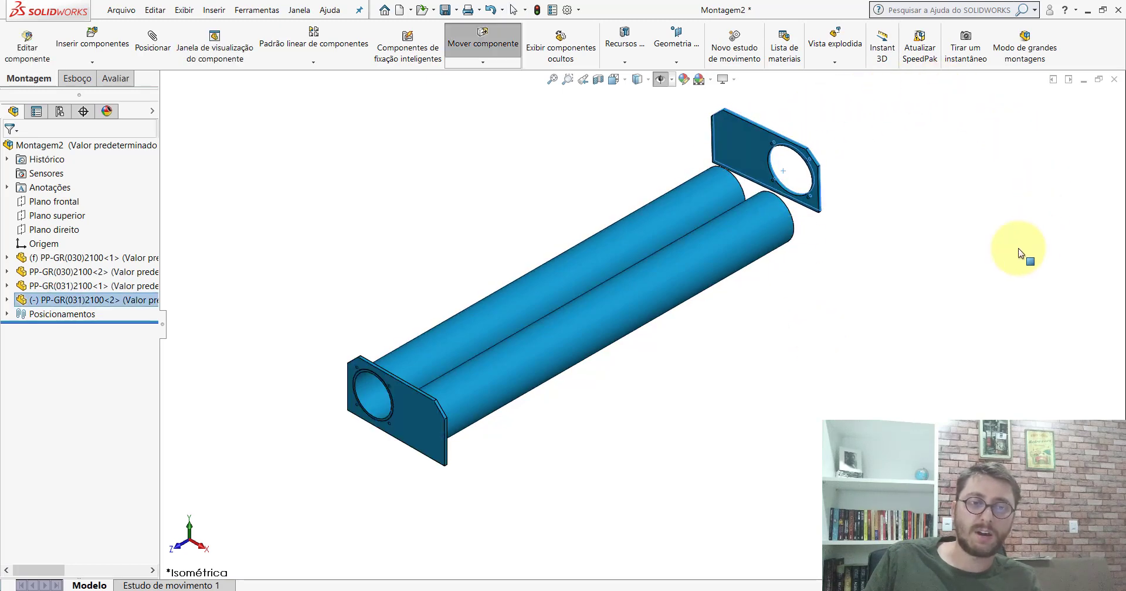
{"action": "key", "text": "Escape"}
{"action": "left_click", "coordinate": [152, 44]}
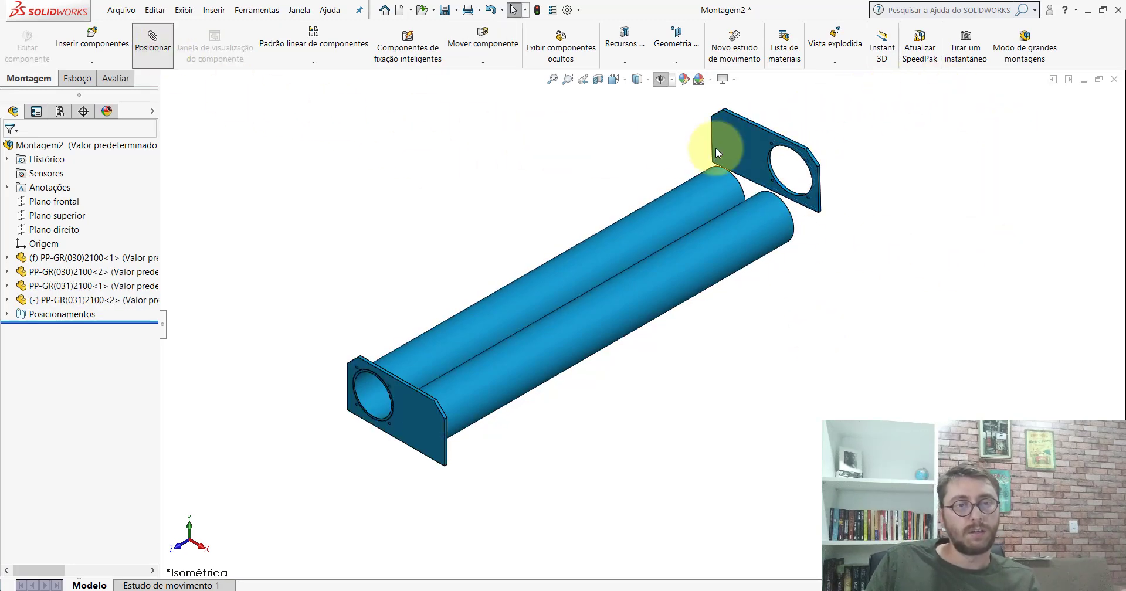
Mate the copied flange's hole concentric with the tube's round face.
{"action": "scroll", "coordinate": [765, 209], "scroll_direction": "down", "scroll_amount": 5}
{"action": "left_click", "coordinate": [690, 146]}
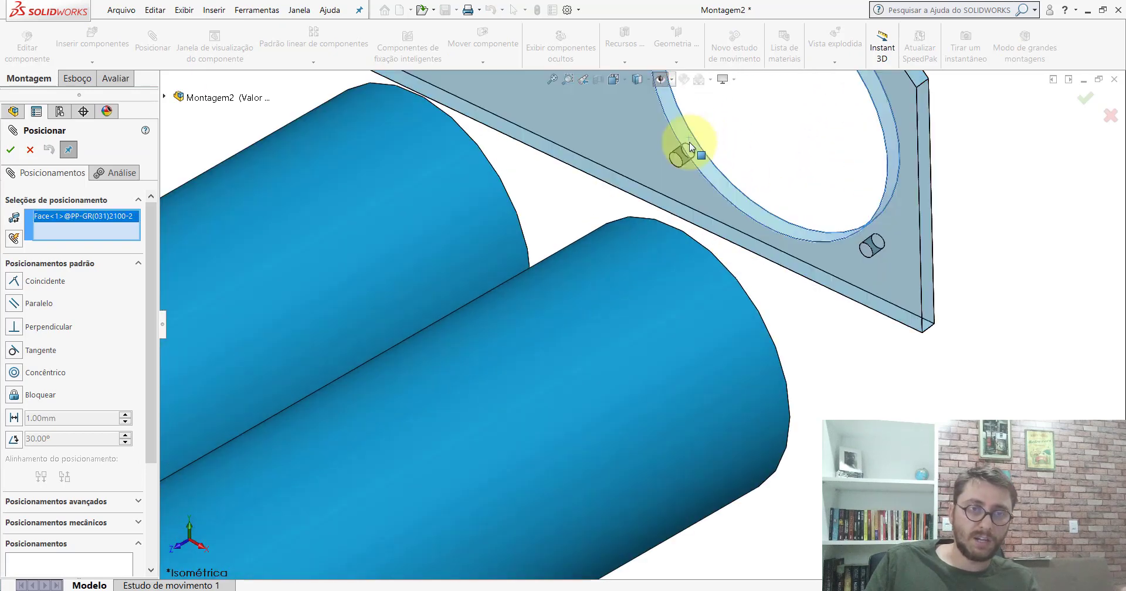
{"action": "scroll", "coordinate": [690, 147], "scroll_direction": "up", "scroll_amount": 3}
{"action": "left_click", "coordinate": [568, 328]}
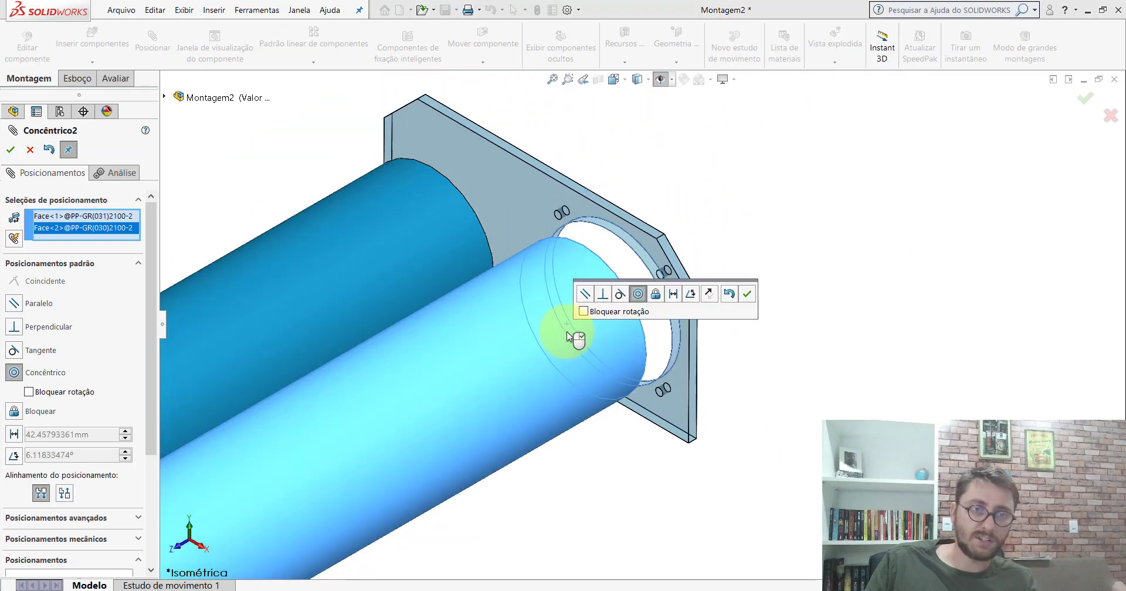
{"action": "left_click", "coordinate": [746, 294]}
Add a coincident mate seating the flange ring flush on the far tube end.
{"action": "mouse_move", "coordinate": [659, 306]}
{"action": "middle_mouse_down"}
{"action": "mouse_move", "coordinate": [432, 289]}
{"action": "mouse_move", "coordinate": [684, 234]}
{"action": "middle_mouse_up"}
{"action": "left_click", "coordinate": [724, 202]}
{"action": "scroll", "coordinate": [657, 273], "scroll_direction": "down", "scroll_amount": 4}
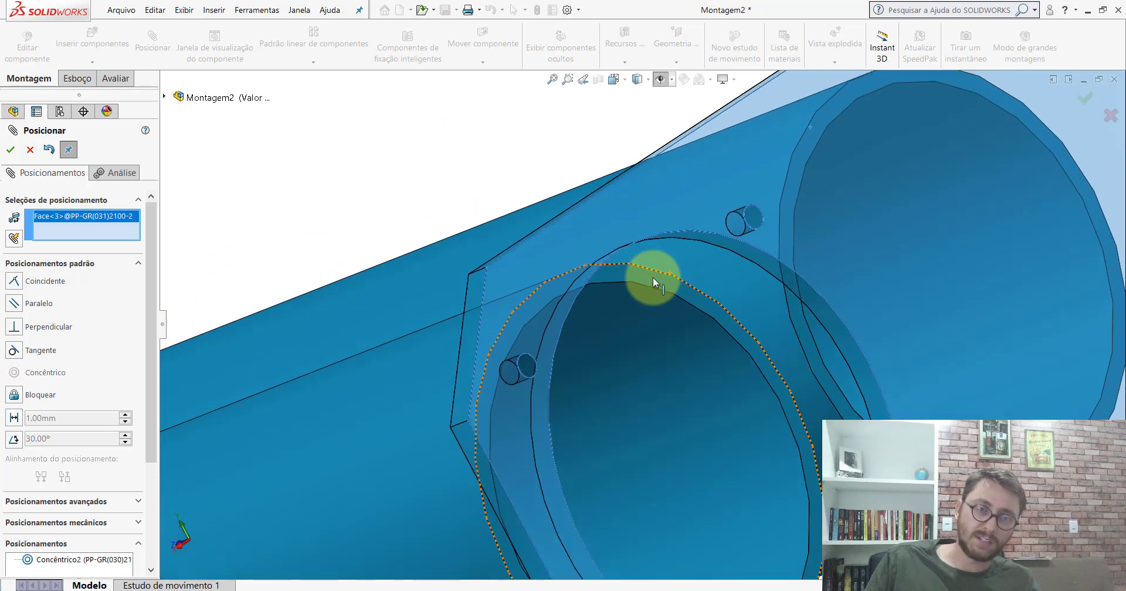
{"action": "left_click", "coordinate": [632, 272]}
{"action": "left_click", "coordinate": [632, 273]}
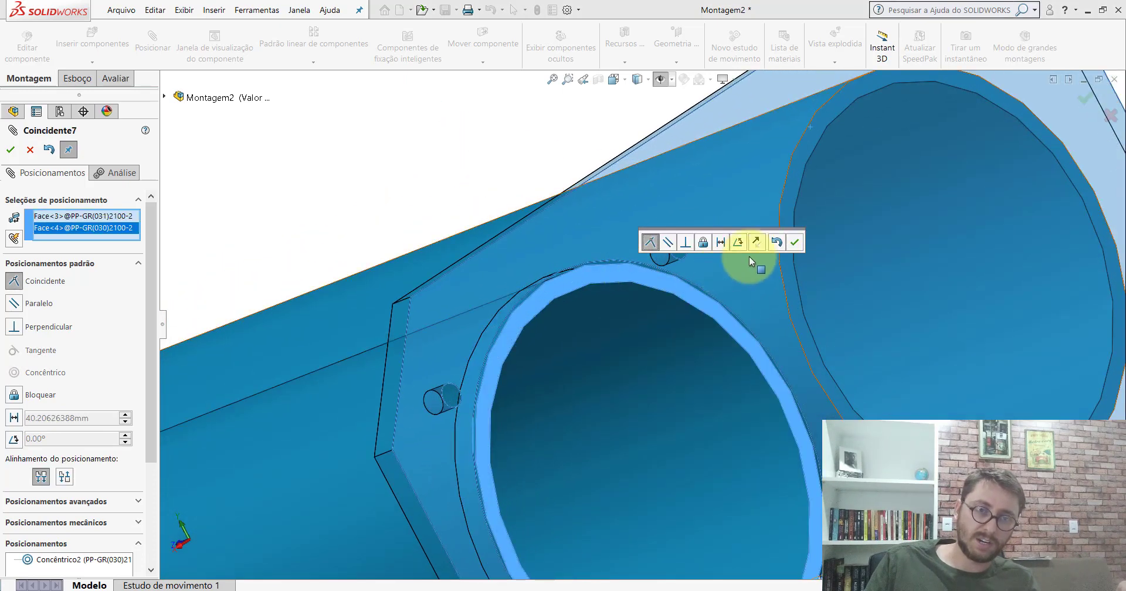
{"action": "left_click", "coordinate": [786, 239]}
With planes shown, make the flange's top face parallel to the tube's Top Plane.
{"action": "scroll", "coordinate": [696, 261], "scroll_direction": "up", "scroll_amount": 5}
{"action": "left_click", "coordinate": [659, 80]}
{"action": "middle_click_drag", "start_coordinate": [657, 83], "coordinate": [716, 347]}
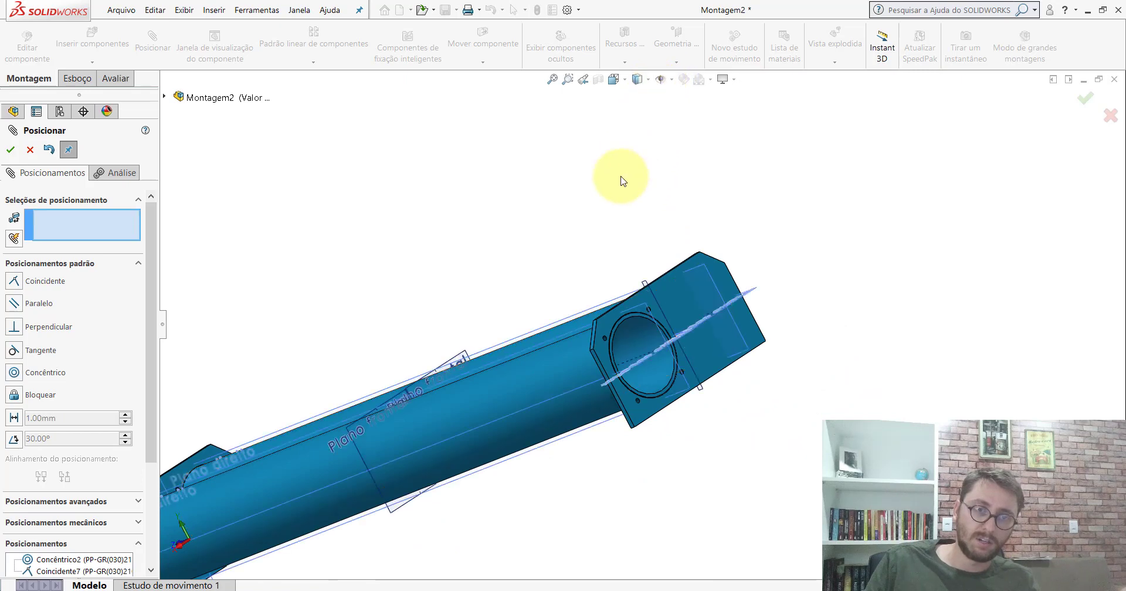
{"action": "scroll", "coordinate": [733, 420], "scroll_direction": "down", "scroll_amount": 4}
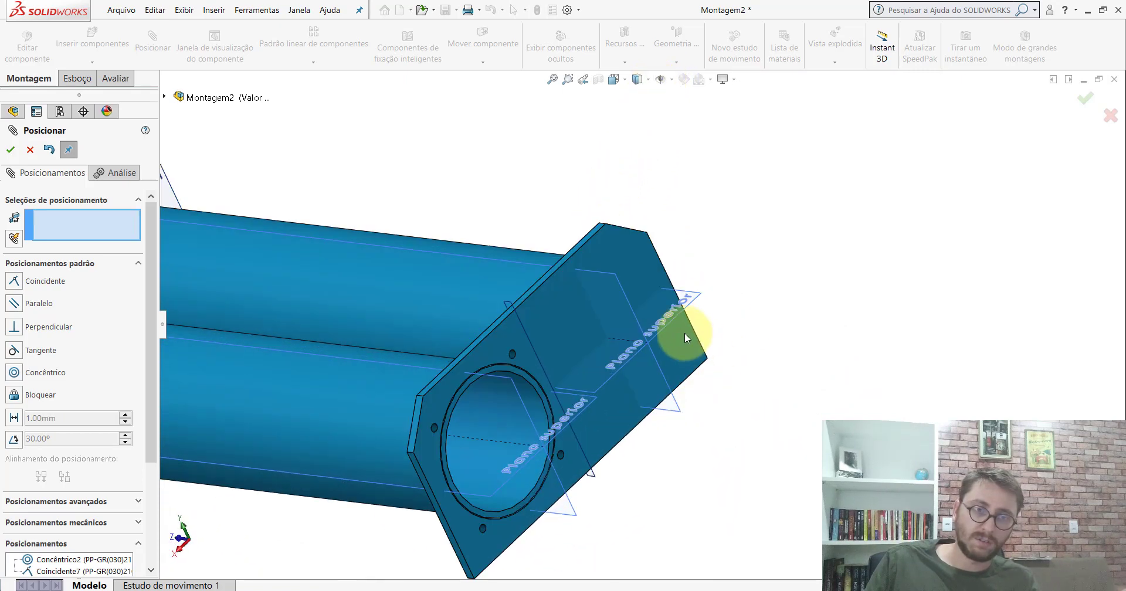
{"action": "left_click", "coordinate": [670, 318]}
{"action": "scroll", "coordinate": [567, 318], "scroll_direction": "down", "scroll_amount": 3}
{"action": "scroll", "coordinate": [562, 293], "scroll_direction": "down", "scroll_amount": 2}
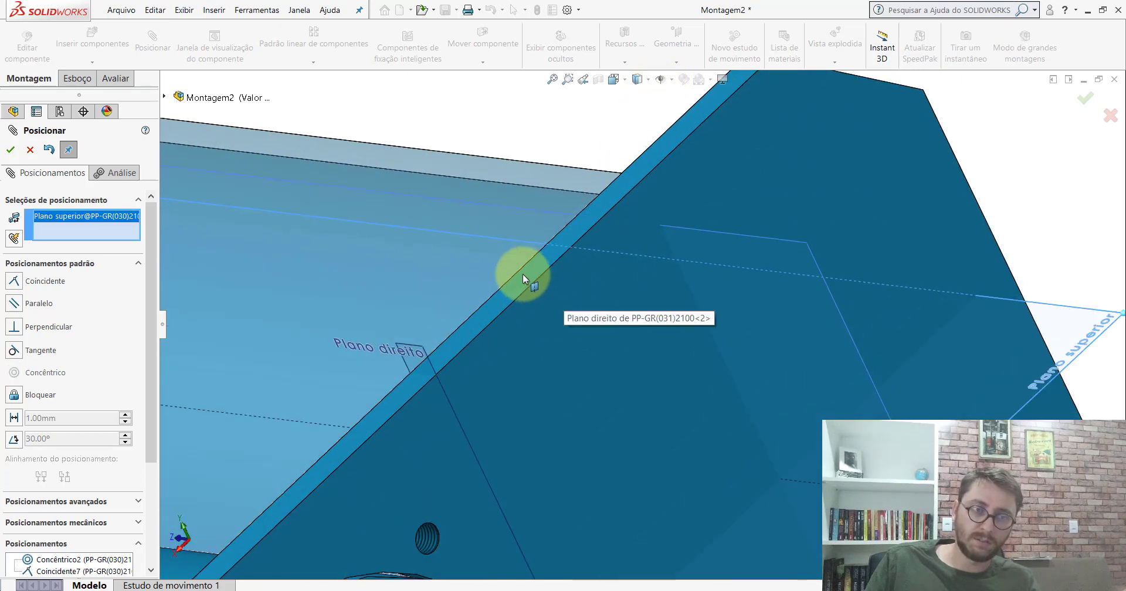
{"action": "left_click", "coordinate": [522, 273]}
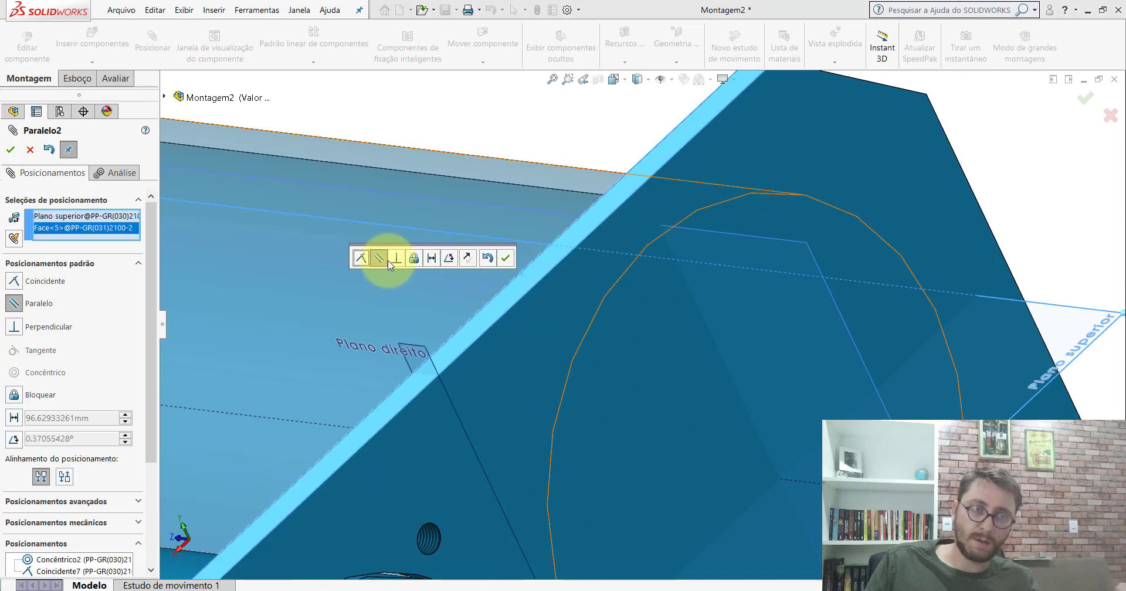
{"action": "left_click", "coordinate": [506, 262]}
{"action": "left_click", "coordinate": [30, 149]}
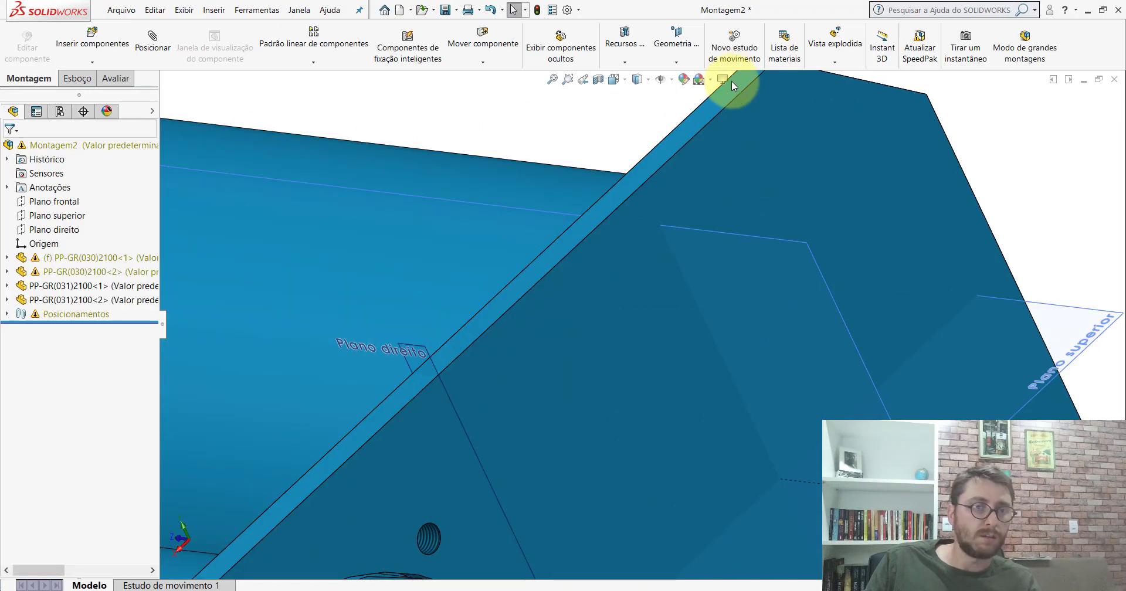
Hide the reference planes and show the whole assembly in Isometric view.
{"action": "left_click", "coordinate": [663, 82]}
{"action": "scroll", "coordinate": [678, 164], "scroll_direction": "up", "scroll_amount": 3}
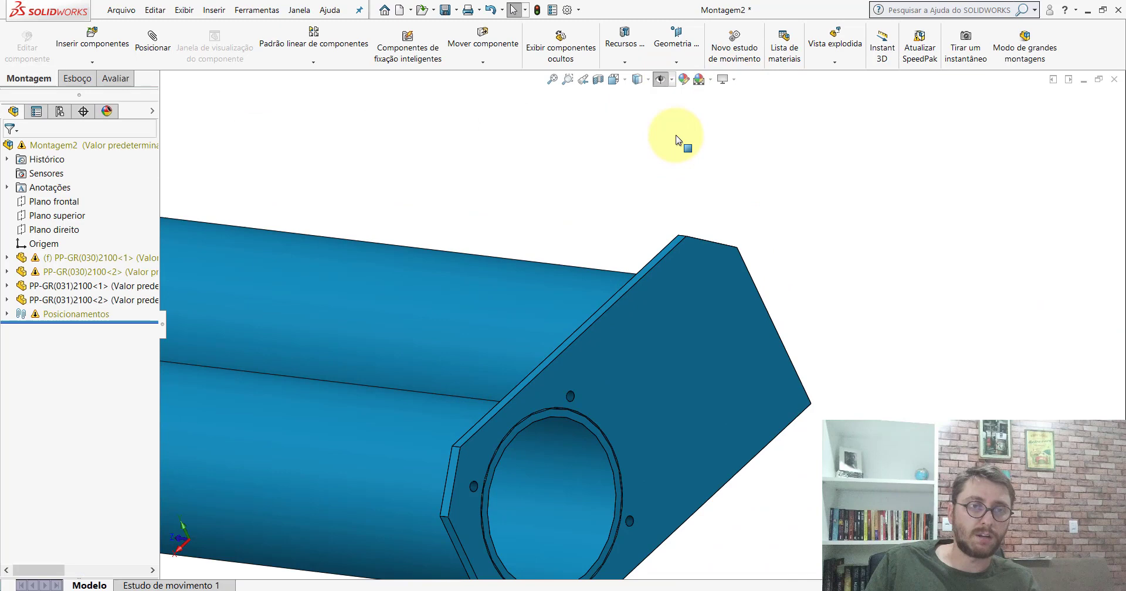
{"action": "left_click", "coordinate": [613, 79]}
{"action": "left_click", "coordinate": [662, 109]}
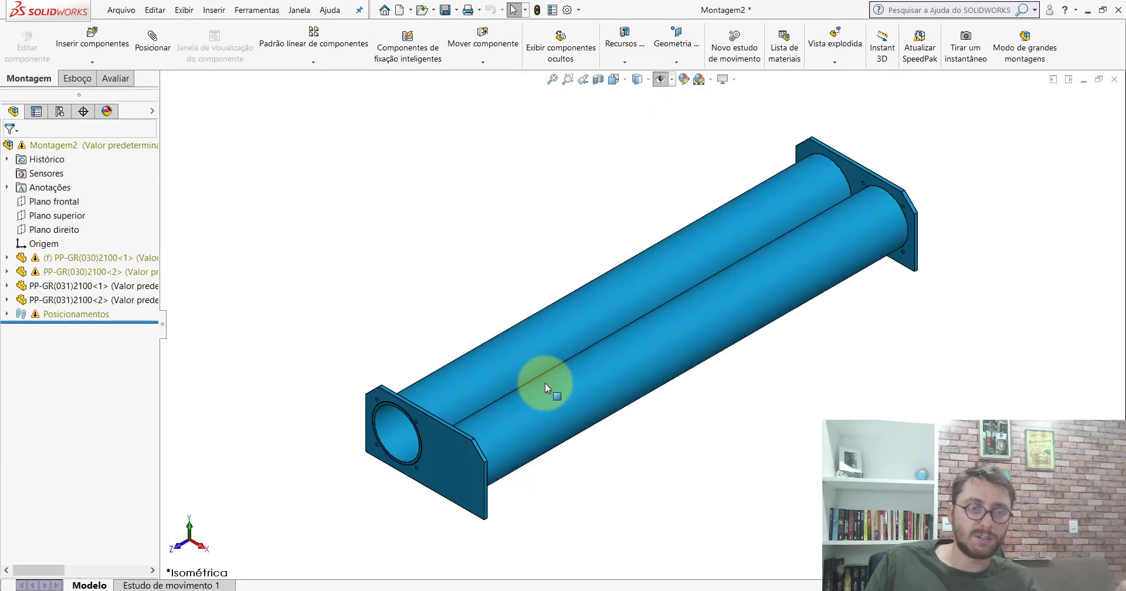
Switch to the PM-GR(007)2100_ assembly and highlight its 031 end flanges and 032 middle plates.
{"action": "left_click", "coordinate": [363, 542]}
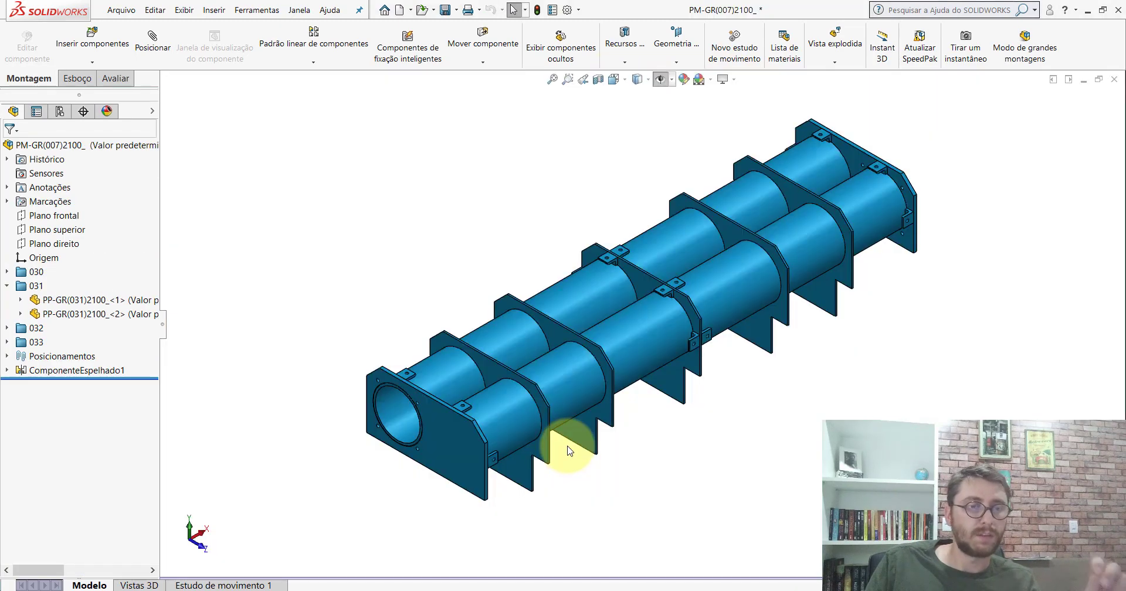
{"action": "left_click", "coordinate": [36, 285]}
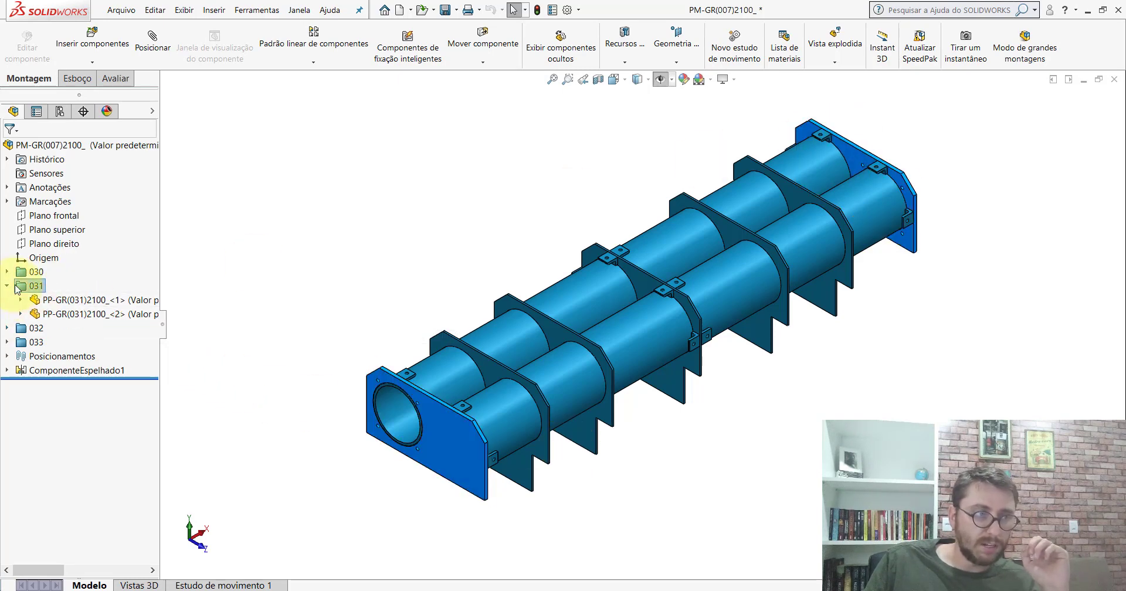
{"action": "left_click", "coordinate": [7, 286]}
{"action": "left_click", "coordinate": [32, 300]}
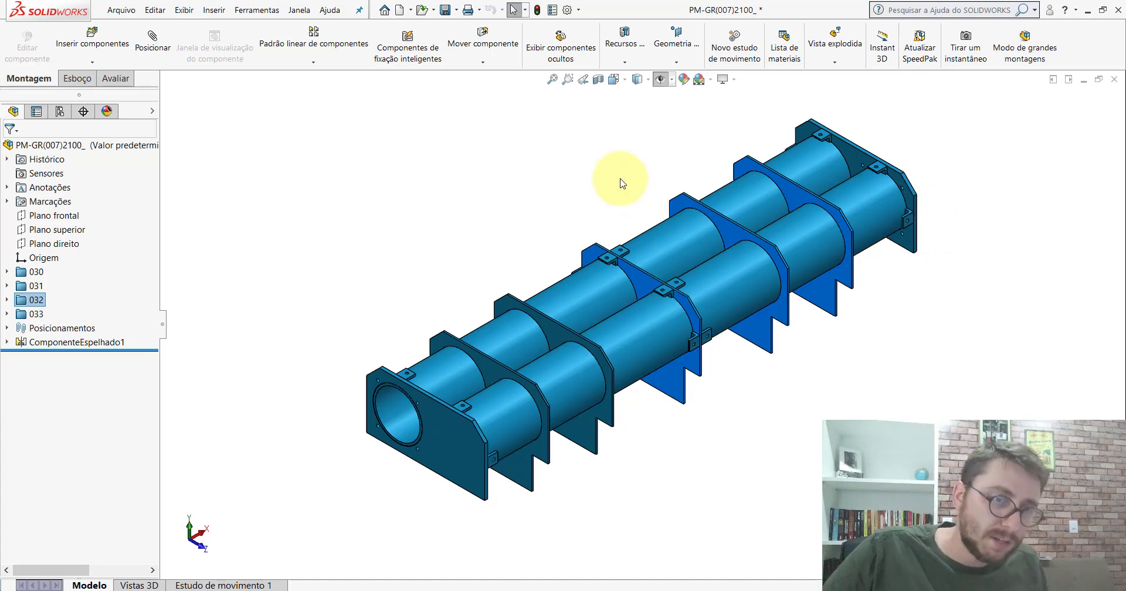
Measure the distance between a middle plate and the end flange: 670.6 mm.
{"action": "left_click", "coordinate": [115, 78]}
{"action": "left_click", "coordinate": [234, 42]}
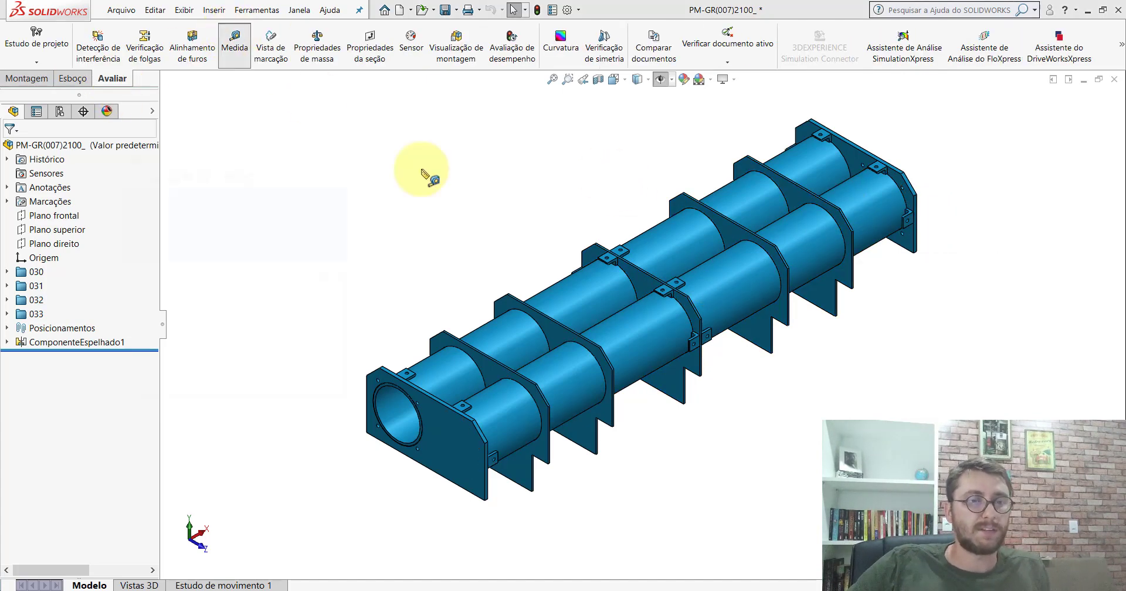
{"action": "left_click", "coordinate": [648, 285]}
{"action": "left_click", "coordinate": [441, 434]}
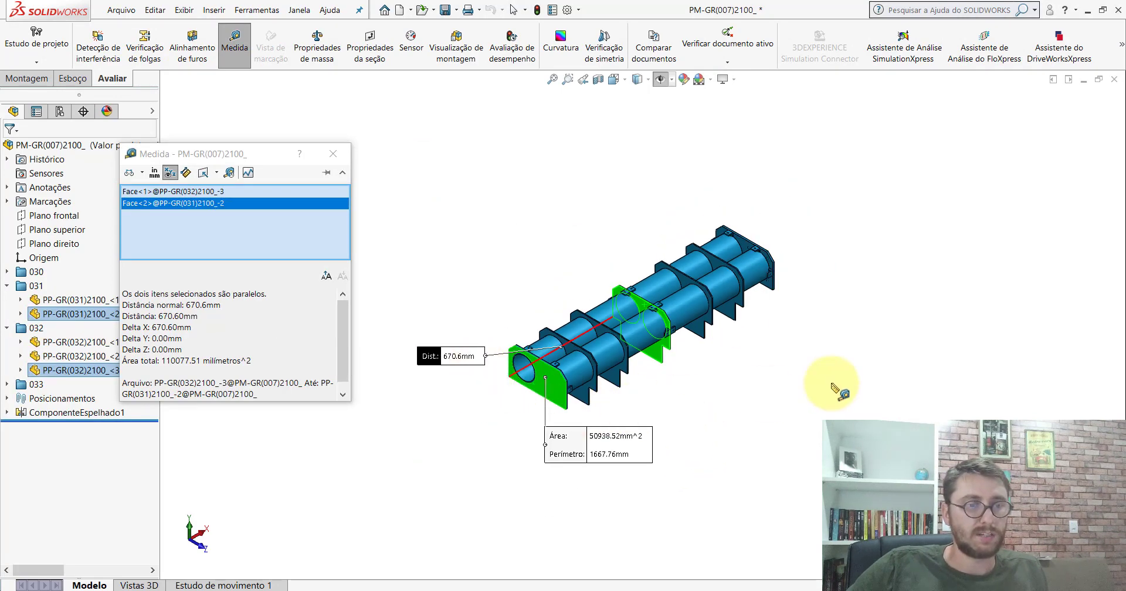
{"action": "left_click", "coordinate": [831, 378]}
{"action": "mouse_move", "coordinate": [724, 339]}
{"action": "middle_mouse_down"}
{"action": "mouse_move", "coordinate": [506, 289]}
{"action": "mouse_move", "coordinate": [520, 264]}
{"action": "middle_mouse_up"}
{"action": "left_click", "coordinate": [582, 298]}
{"action": "scroll", "coordinate": [691, 300], "scroll_direction": "down", "scroll_amount": 3}
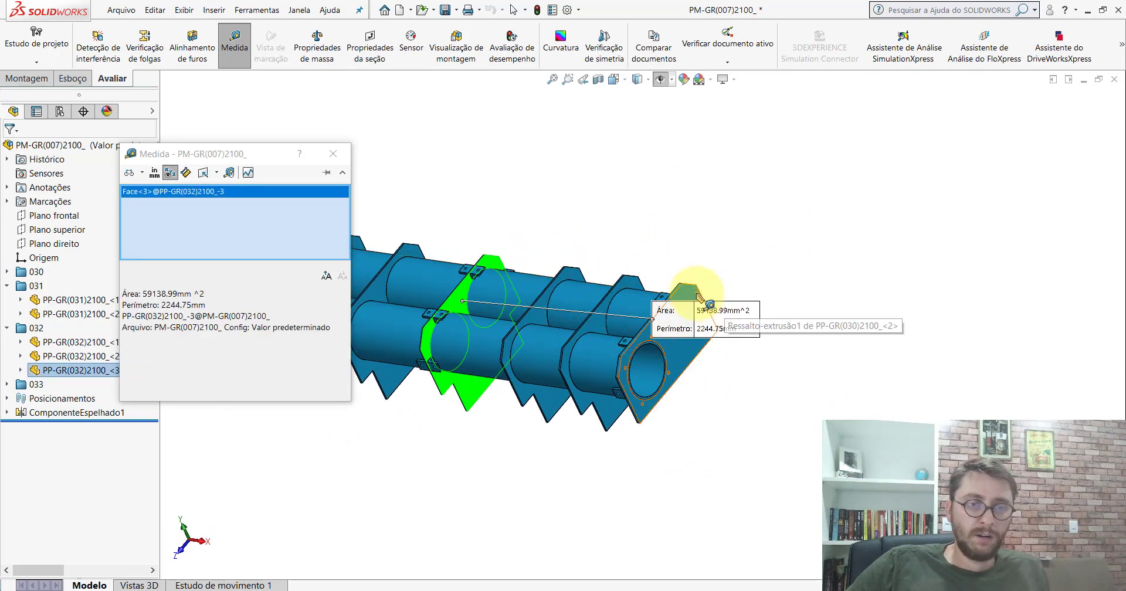
{"action": "left_click", "coordinate": [691, 299]}
Close the Measure tool and collapse the 032 and 031 folders in the tree.
{"action": "left_click", "coordinate": [332, 154]}
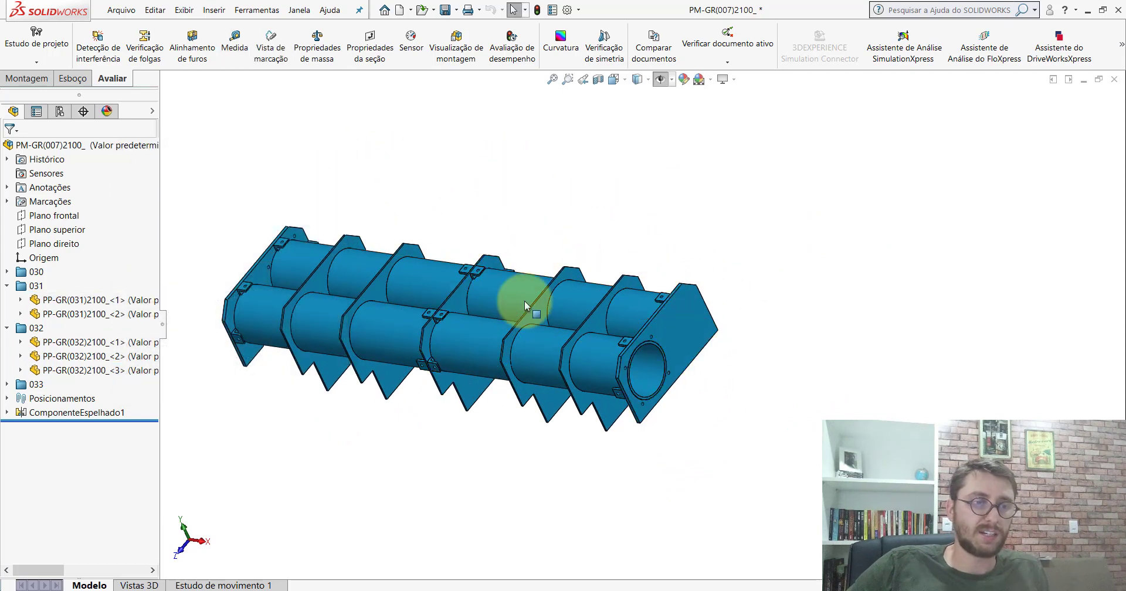
{"action": "mouse_move", "coordinate": [523, 301]}
{"action": "middle_mouse_down"}
{"action": "mouse_move", "coordinate": [595, 216]}
{"action": "mouse_move", "coordinate": [510, 391]}
{"action": "middle_mouse_up"}
{"action": "left_click", "coordinate": [494, 384]}
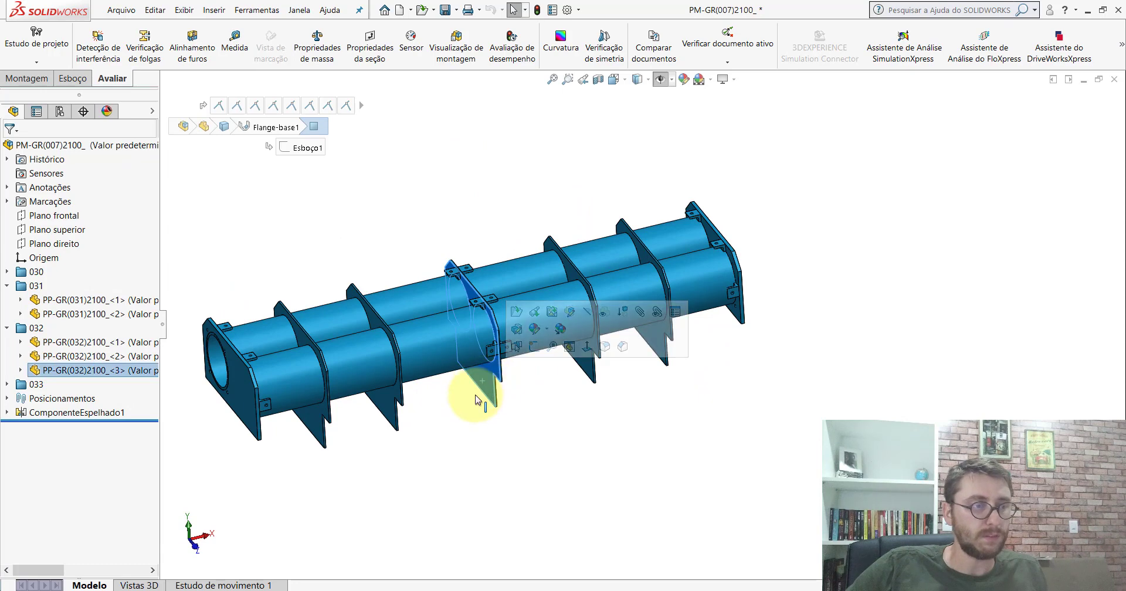
{"action": "left_click", "coordinate": [7, 328]}
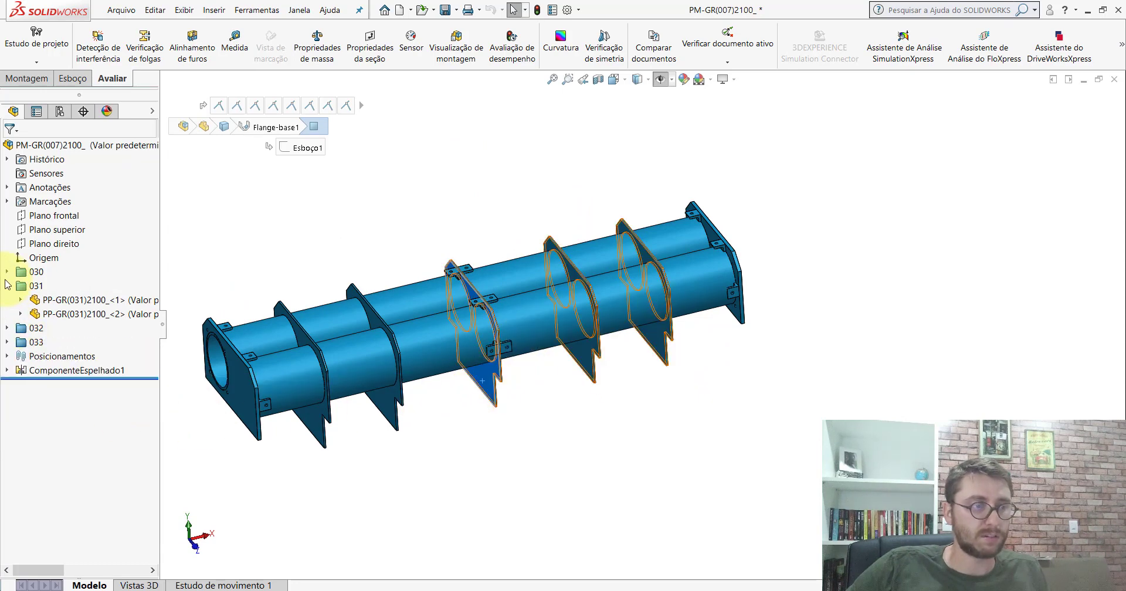
{"action": "left_click", "coordinate": [7, 285]}
{"action": "left_click", "coordinate": [484, 171]}
{"action": "scroll", "coordinate": [449, 286], "scroll_direction": "down", "scroll_amount": 4}
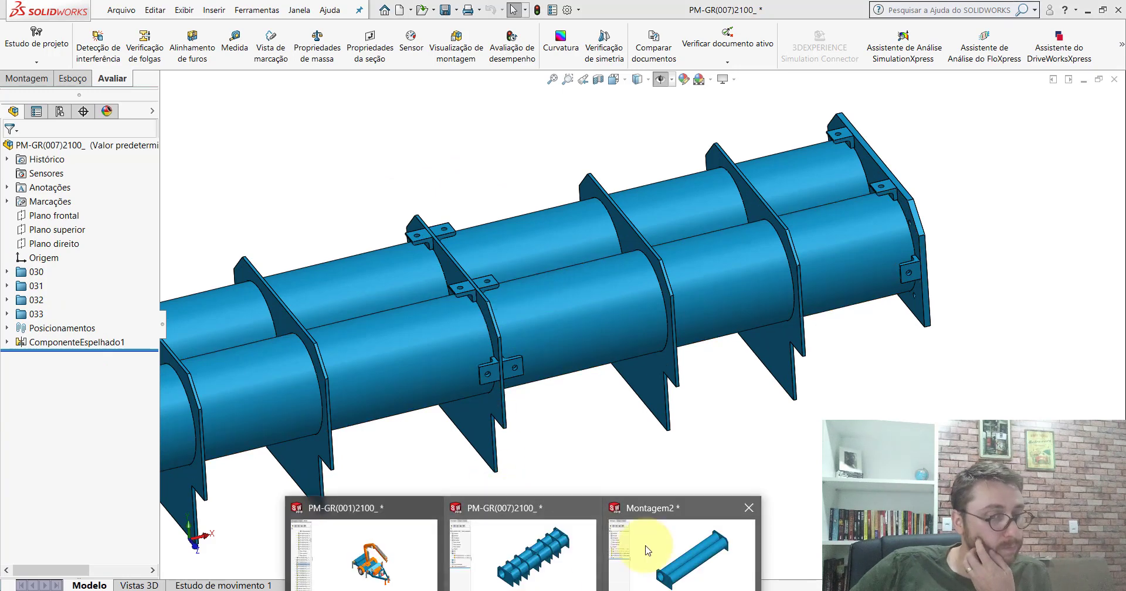
In Montagem2, insert the PP-GR(032)2100 part via Insert Components with the list filtered to parts.
{"action": "left_click", "coordinate": [690, 546]}
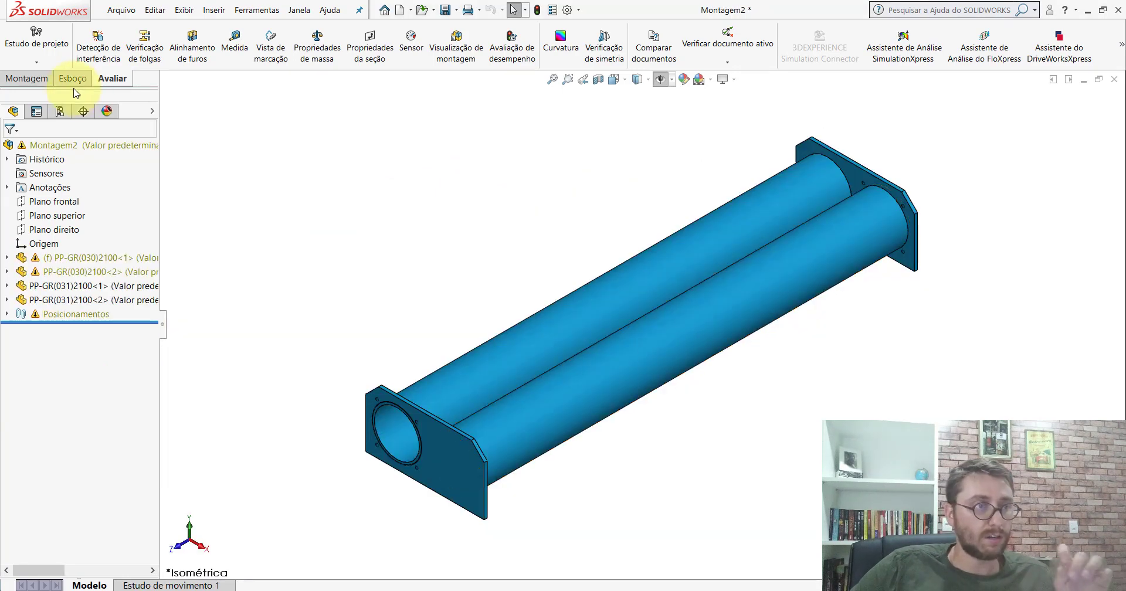
{"action": "left_click", "coordinate": [29, 79]}
{"action": "left_click", "coordinate": [92, 44]}
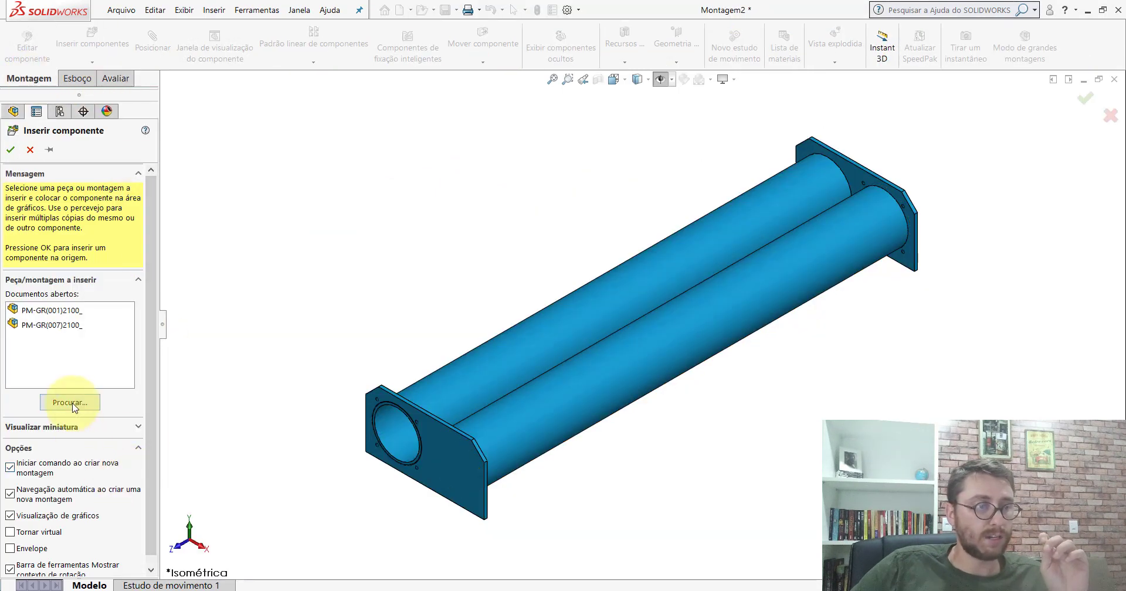
{"action": "left_click", "coordinate": [598, 397]}
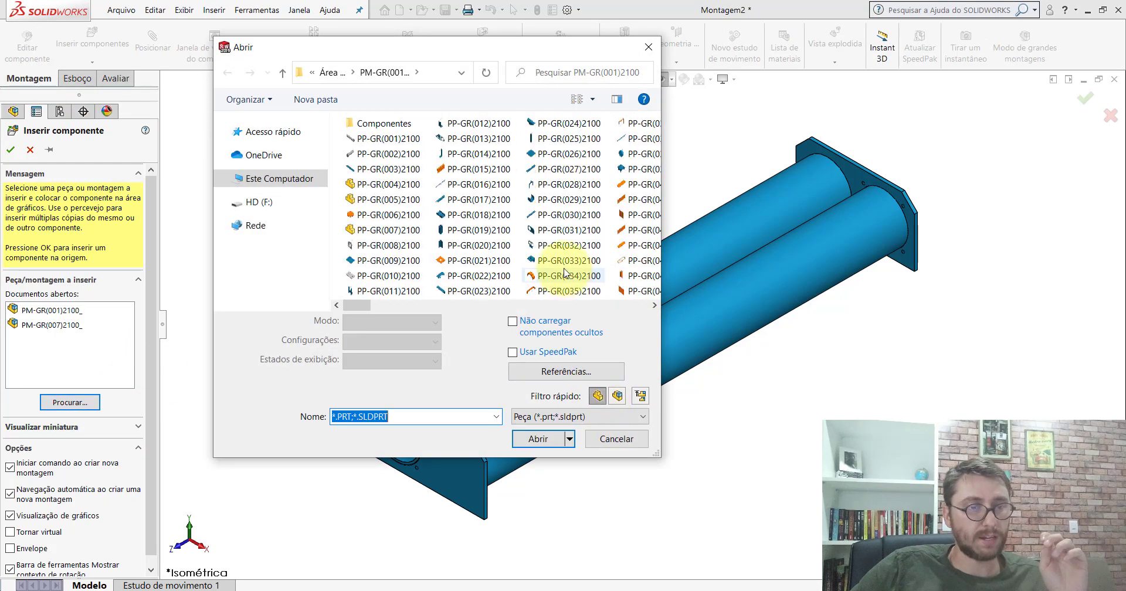
{"action": "double_click", "coordinate": [565, 247]}
{"action": "left_click", "coordinate": [532, 220]}
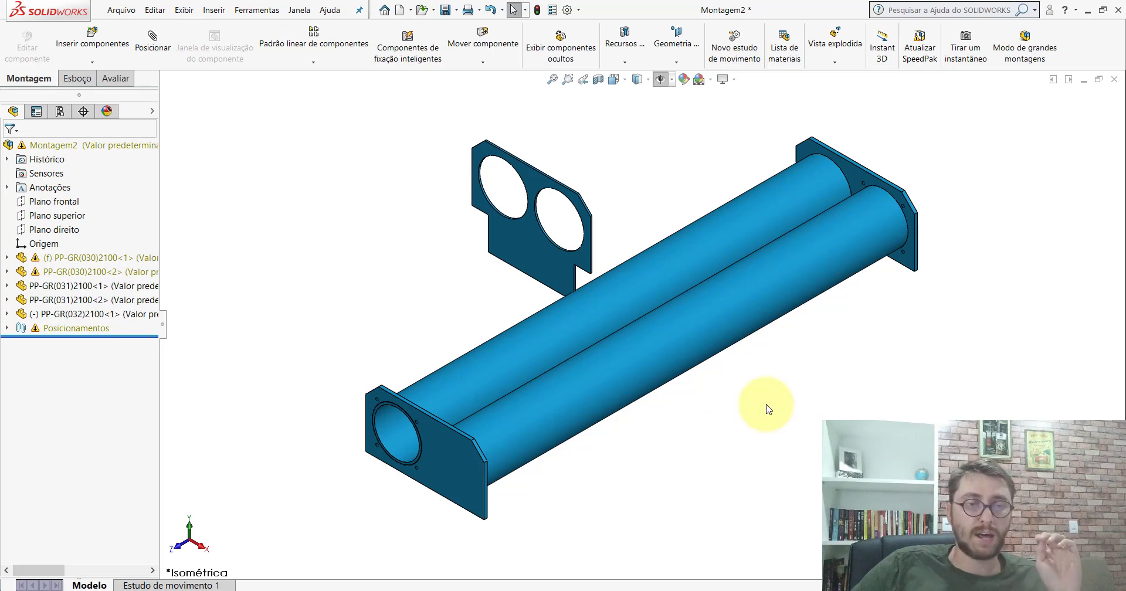
Select the loose plate and the PP-GR(031)2100 end flanges in turn to inspect them.
{"action": "scroll", "coordinate": [760, 367], "scroll_direction": "up", "scroll_amount": 3}
{"action": "scroll", "coordinate": [649, 252], "scroll_direction": "down", "scroll_amount": 3}
{"action": "scroll", "coordinate": [589, 205], "scroll_direction": "down", "scroll_amount": 1}
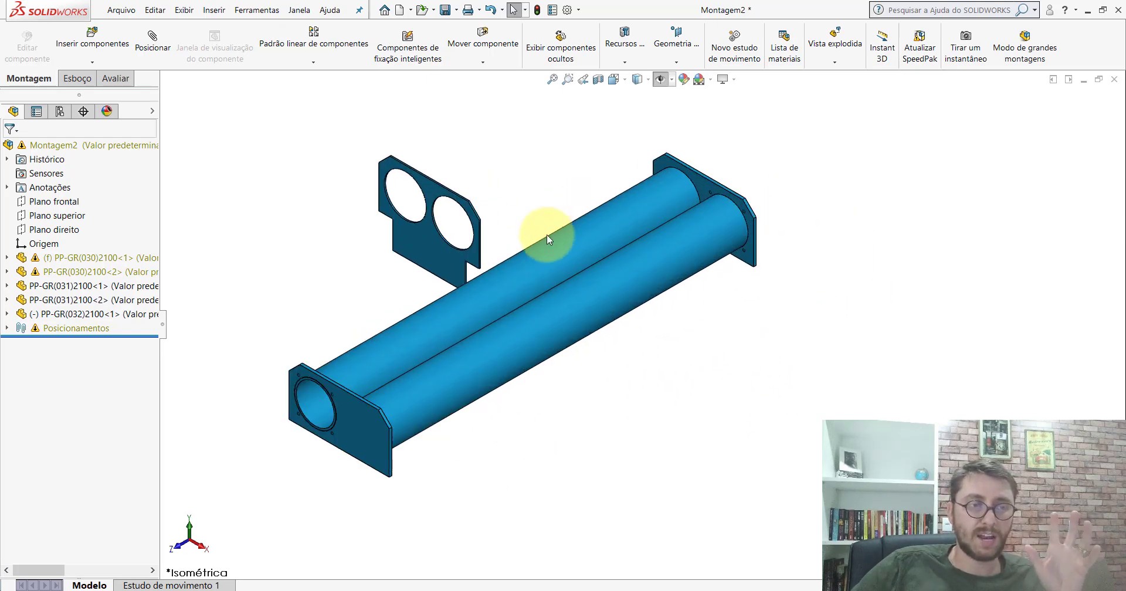
{"action": "left_click", "coordinate": [434, 262]}
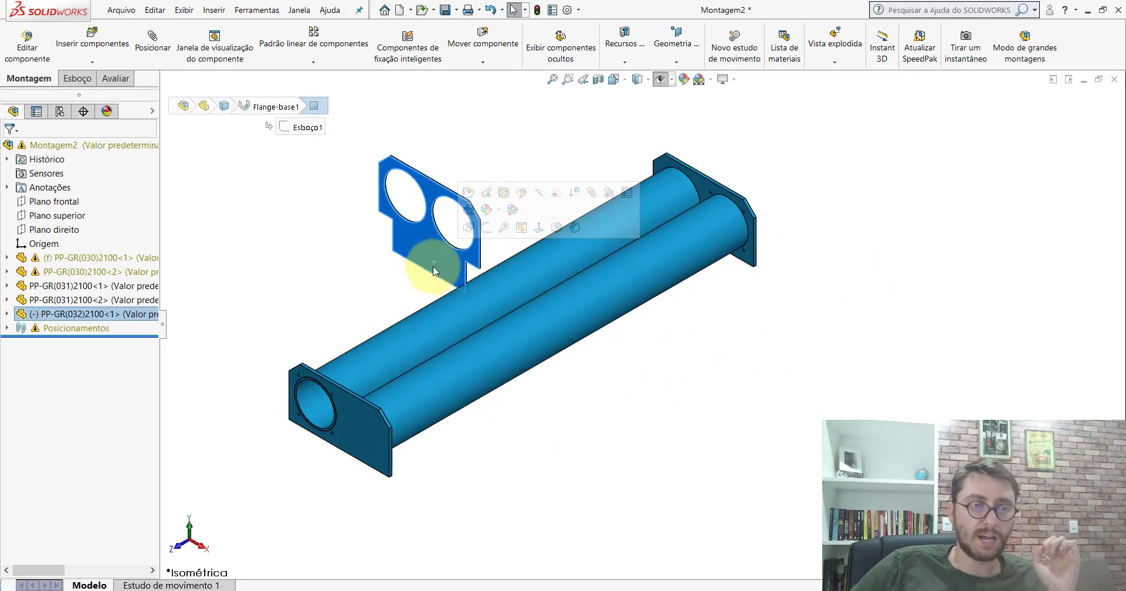
{"action": "left_click", "coordinate": [353, 423]}
{"action": "left_click", "coordinate": [730, 218]}
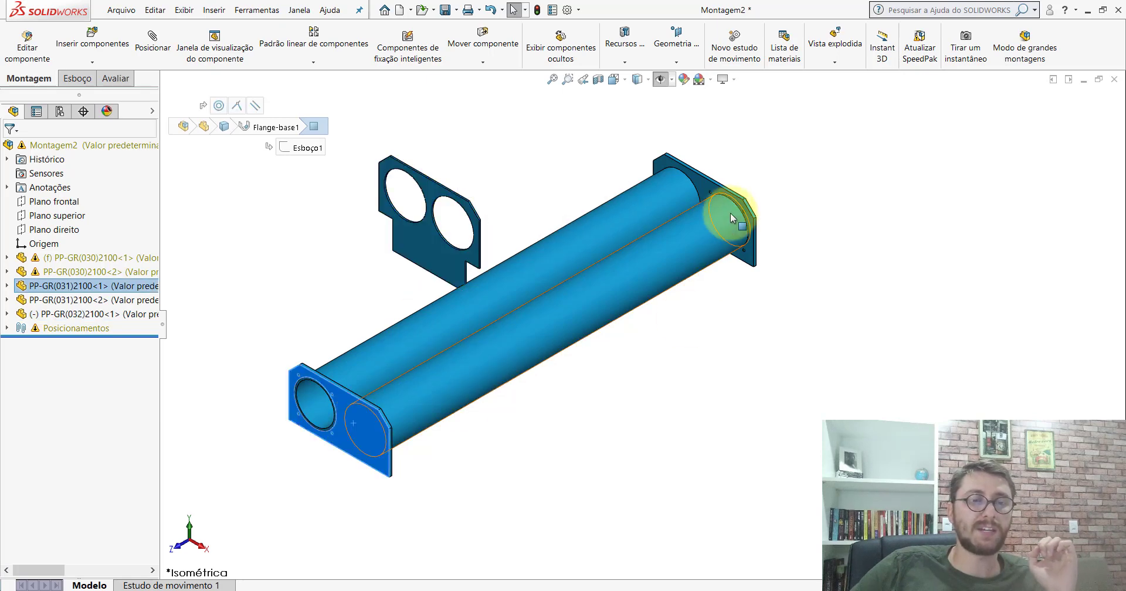
{"action": "left_click", "coordinate": [708, 187]}
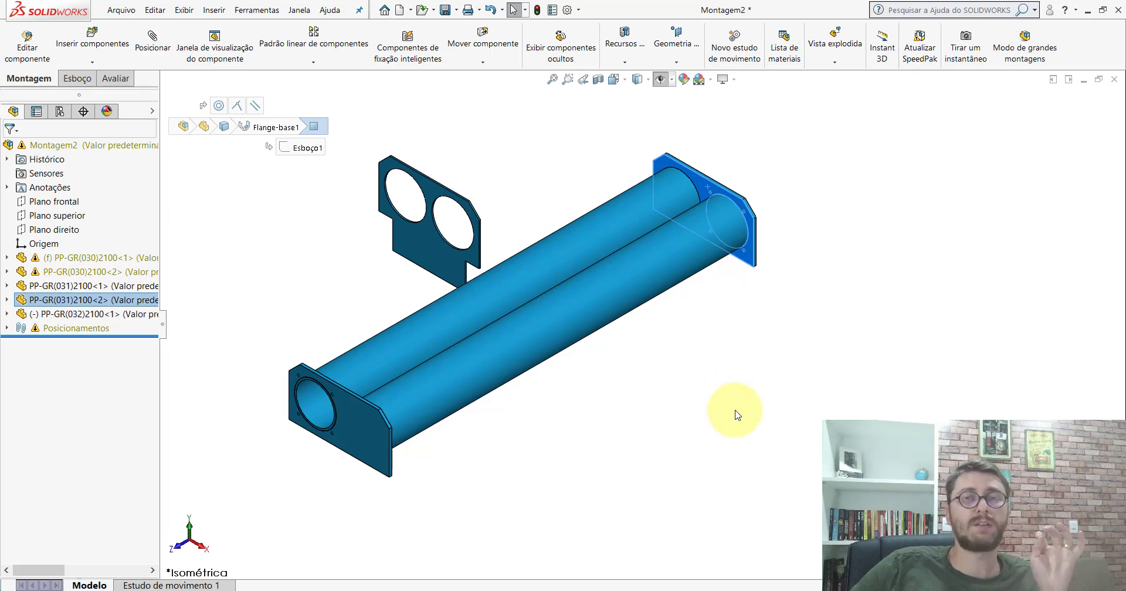
{"action": "left_click", "coordinate": [604, 413]}
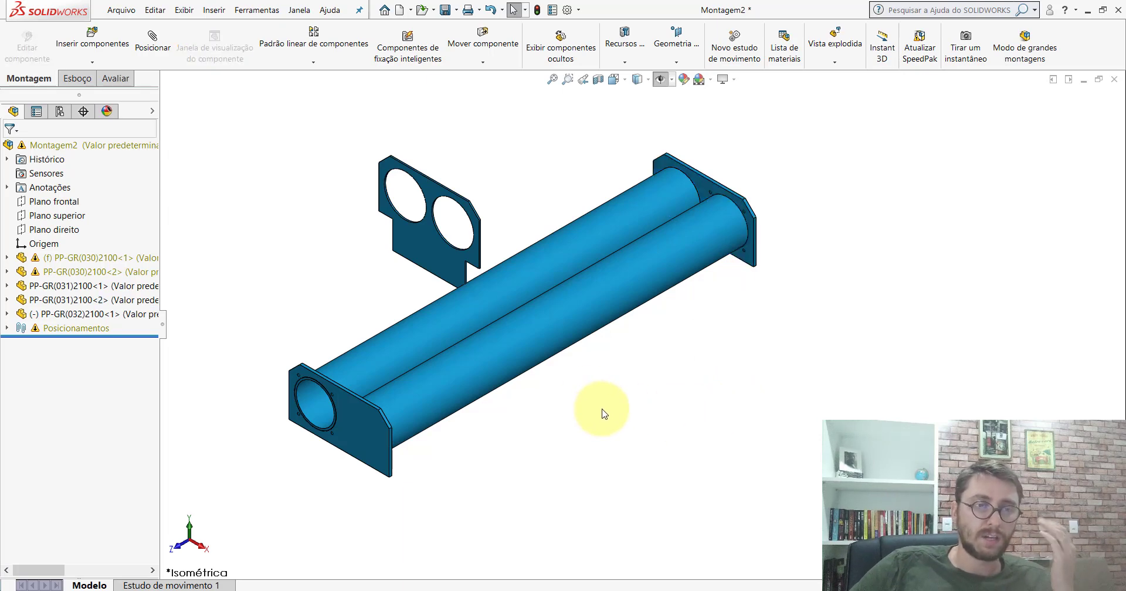
{"action": "left_click", "coordinate": [410, 241]}
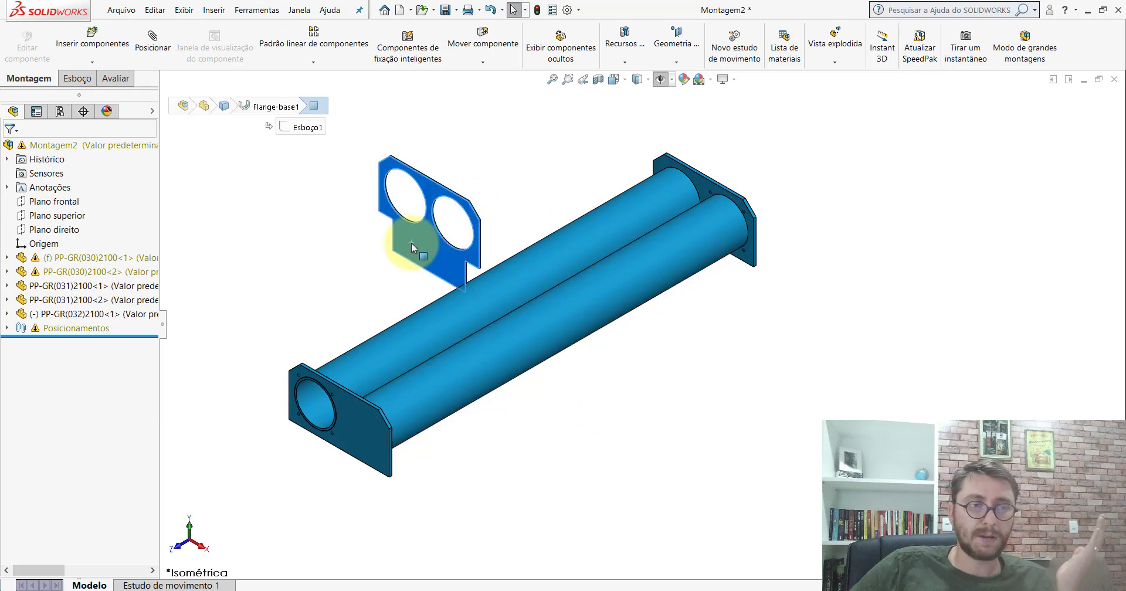
{"action": "left_click", "coordinate": [371, 432]}
{"action": "left_click", "coordinate": [669, 188]}
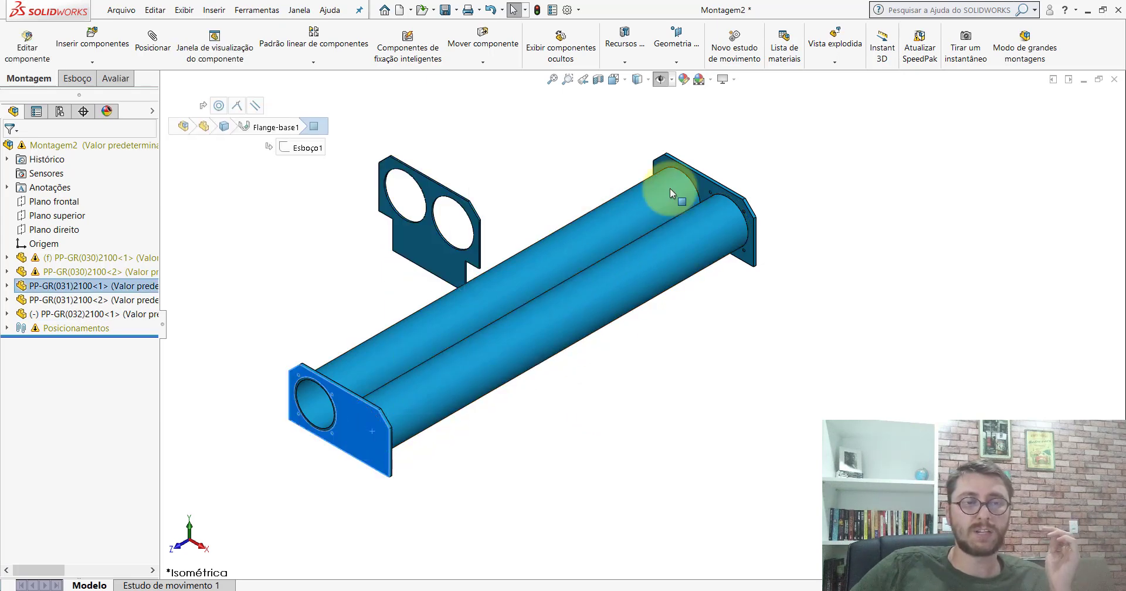
{"action": "left_click", "coordinate": [304, 352]}
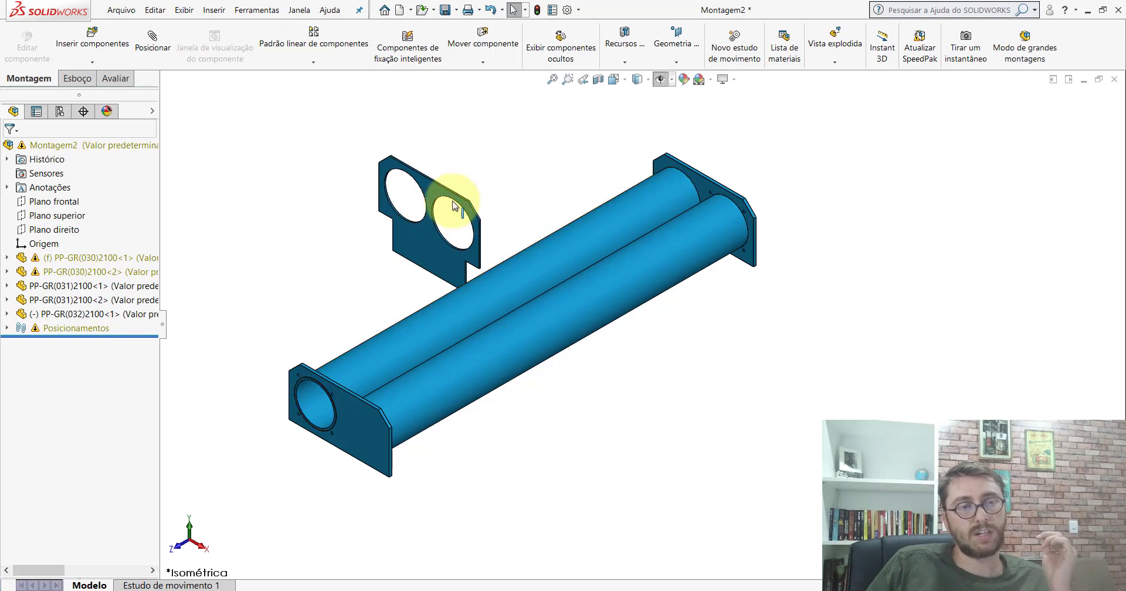
Cancel a Mate without adding anything and display the reference planes of all parts.
{"action": "left_click", "coordinate": [437, 367]}
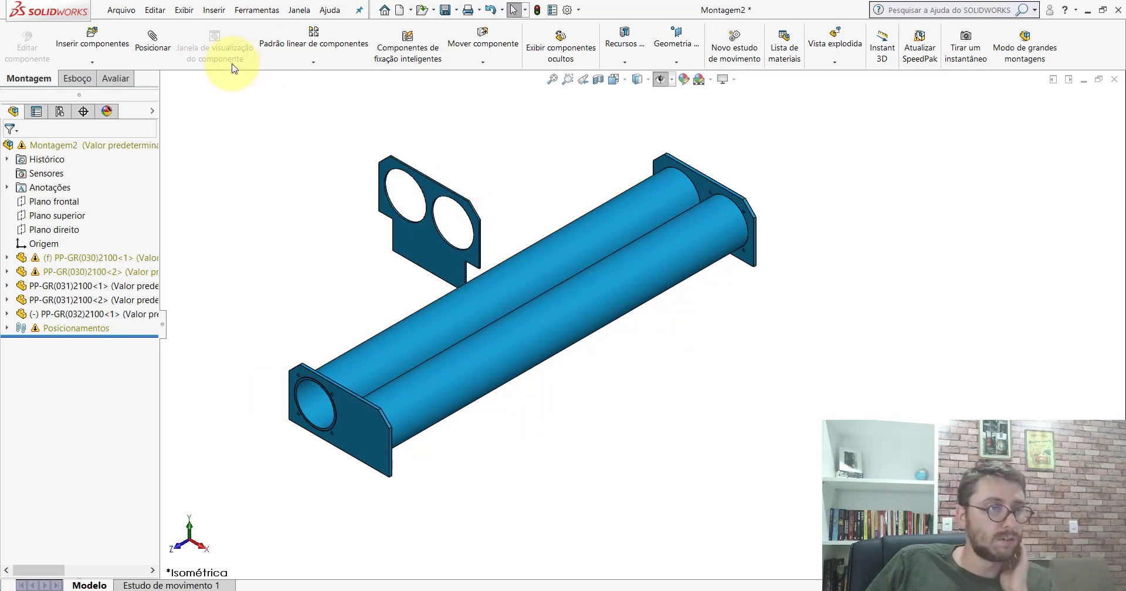
{"action": "left_click", "coordinate": [153, 41]}
{"action": "scroll", "coordinate": [460, 259], "scroll_direction": "down", "scroll_amount": 5}
{"action": "scroll", "coordinate": [460, 259], "scroll_direction": "down", "scroll_amount": 3}
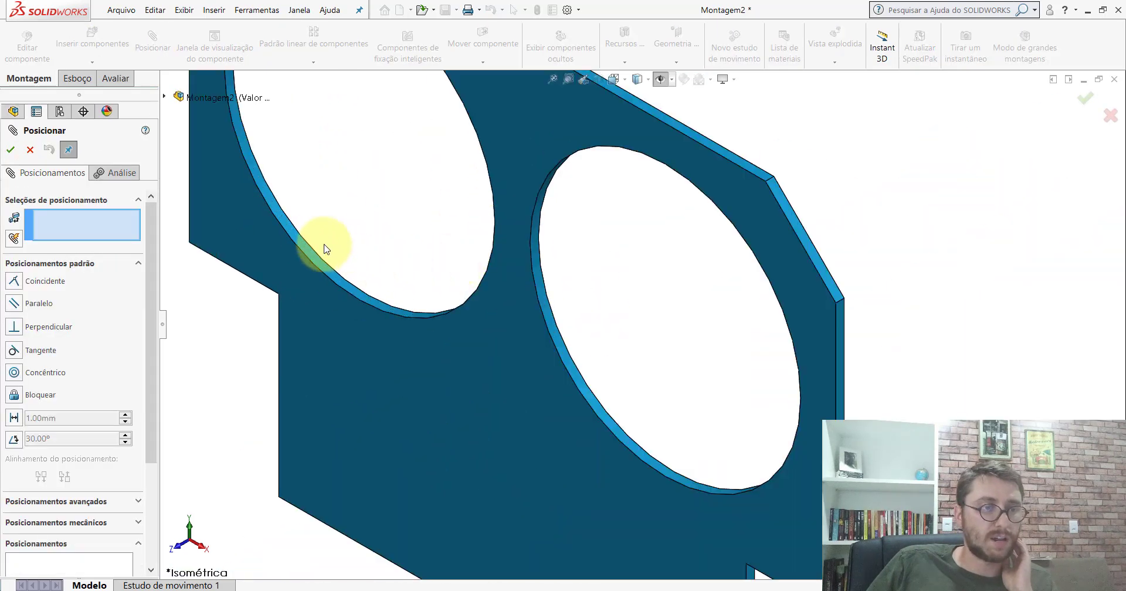
{"action": "scroll", "coordinate": [527, 176], "scroll_direction": "up", "scroll_amount": 2}
{"action": "scroll", "coordinate": [602, 156], "scroll_direction": "up", "scroll_amount": 5}
{"action": "left_click", "coordinate": [30, 149]}
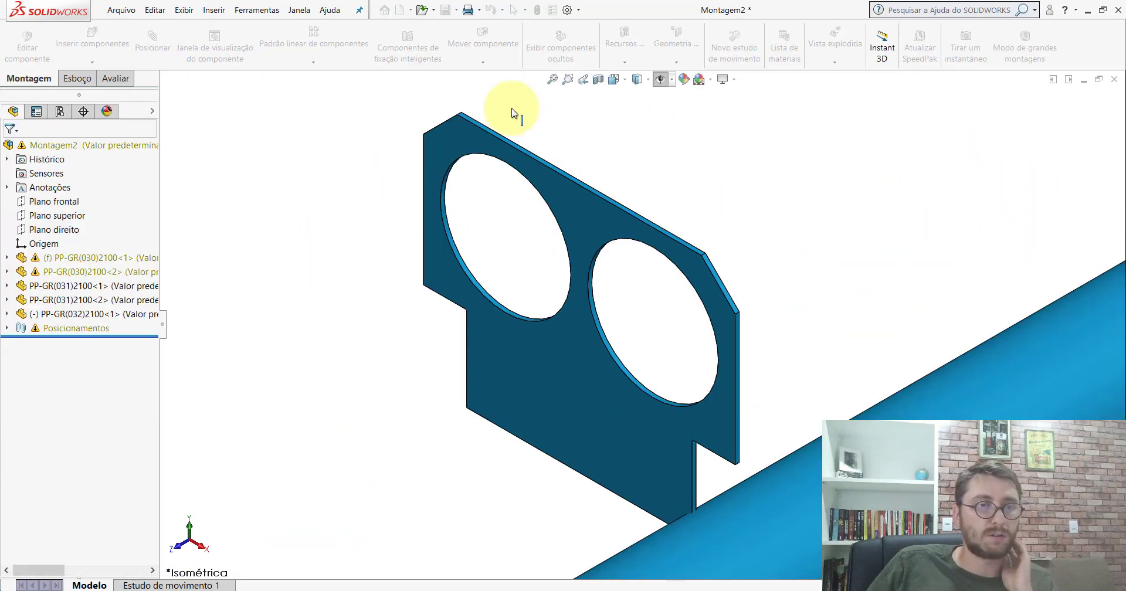
{"action": "left_click", "coordinate": [662, 81]}
{"action": "scroll", "coordinate": [697, 190], "scroll_direction": "up", "scroll_amount": 5}
{"action": "scroll", "coordinate": [727, 244], "scroll_direction": "up", "scroll_amount": 2}
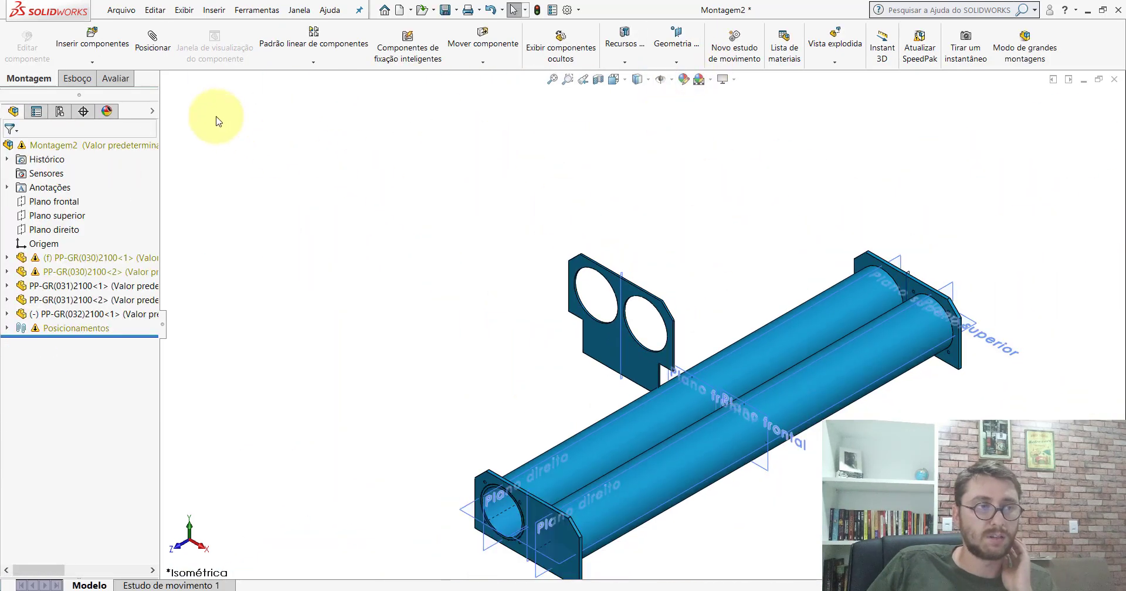
Make the plate's Right Plane coincident with the flange's Right Plane.
{"action": "left_click", "coordinate": [153, 44]}
{"action": "scroll", "coordinate": [650, 361], "scroll_direction": "down", "scroll_amount": 3}
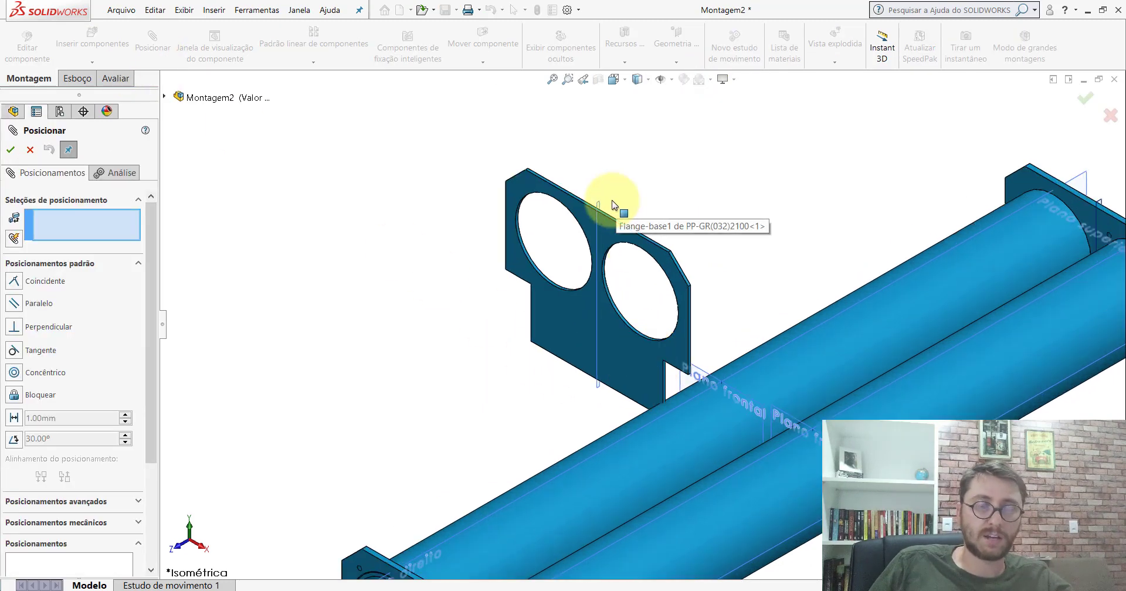
{"action": "scroll", "coordinate": [604, 207], "scroll_direction": "up", "scroll_amount": 3}
{"action": "scroll", "coordinate": [754, 326], "scroll_direction": "up", "scroll_amount": 1}
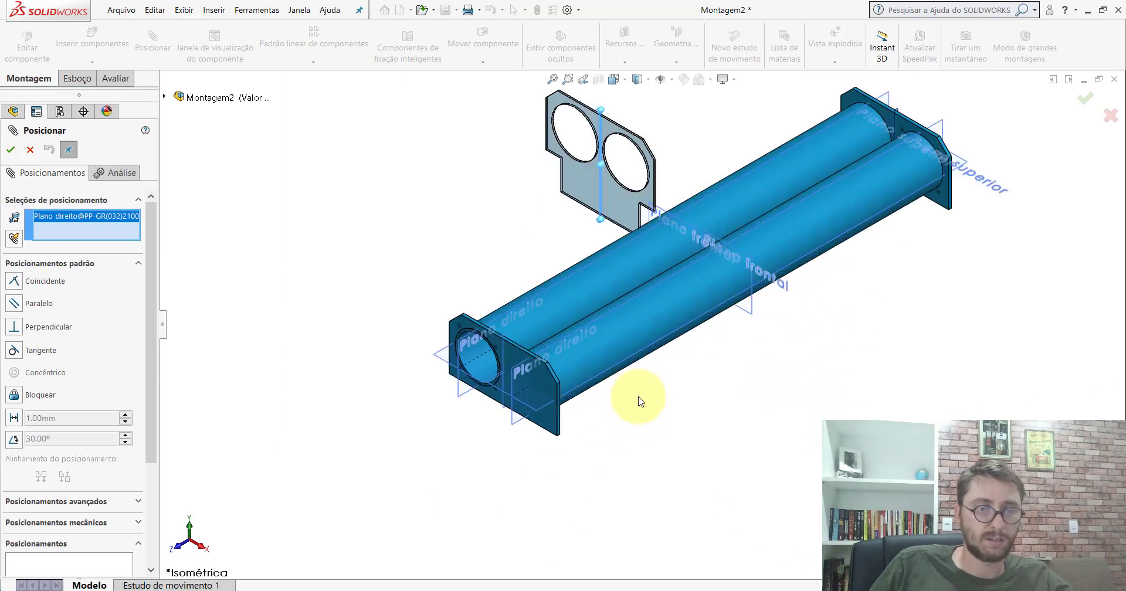
{"action": "scroll", "coordinate": [640, 397], "scroll_direction": "down", "scroll_amount": 3}
{"action": "scroll", "coordinate": [536, 394], "scroll_direction": "down", "scroll_amount": 3}
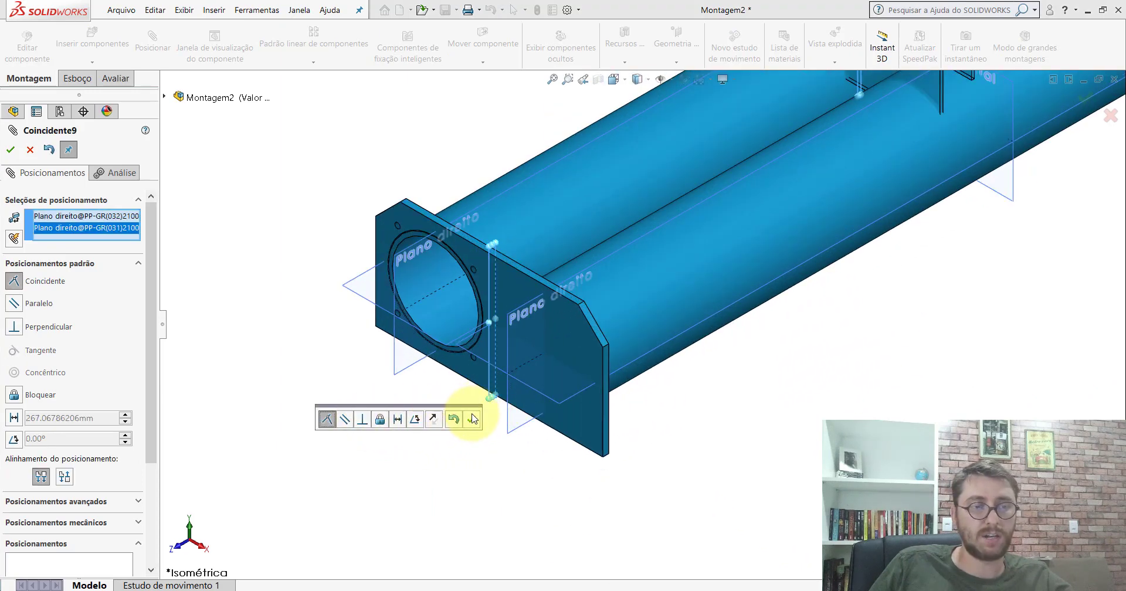
{"action": "left_click", "coordinate": [473, 418]}
{"action": "scroll", "coordinate": [759, 334], "scroll_direction": "up", "scroll_amount": 4}
{"action": "key", "text": "f"}
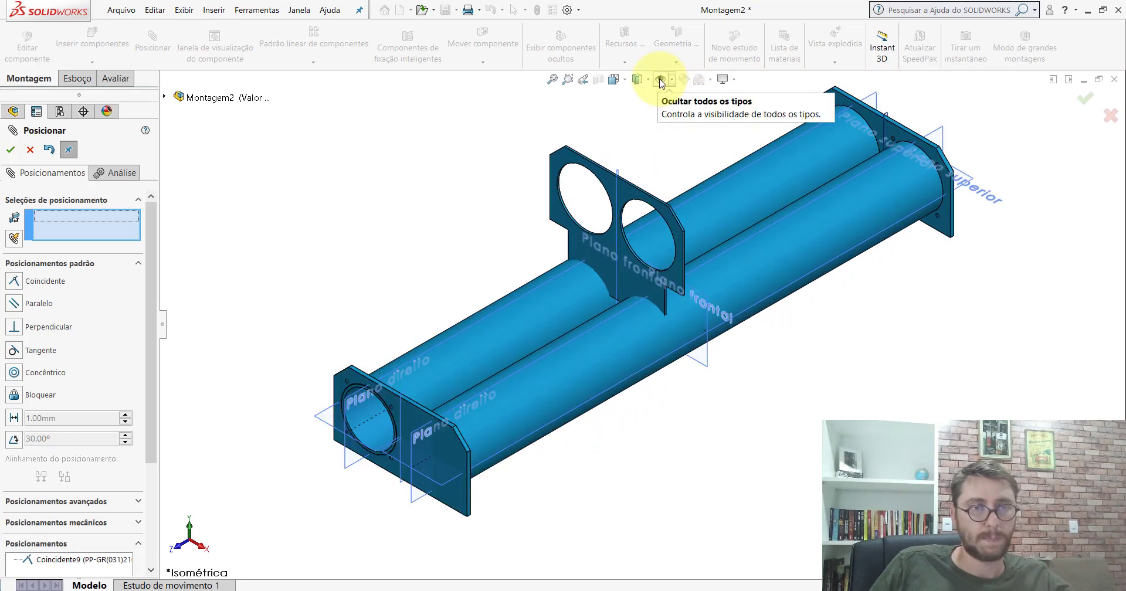
{"action": "key", "text": "Escape"}
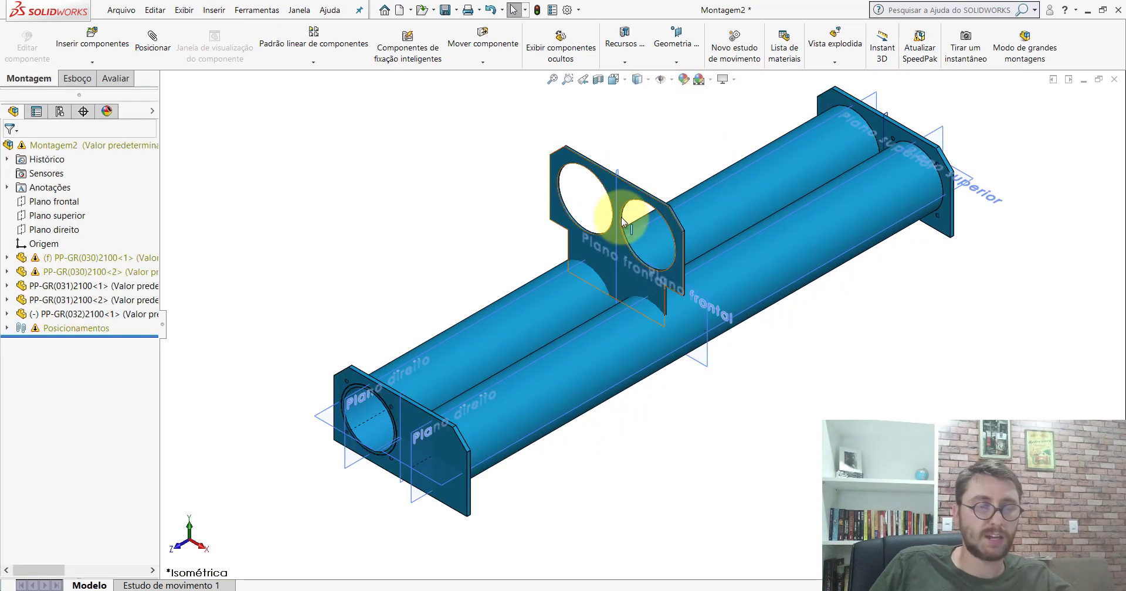
Mate a plate hole concentric with a tube face.
{"action": "scroll", "coordinate": [592, 175], "scroll_direction": "down", "scroll_amount": 4}
{"action": "left_click", "coordinate": [551, 129]}
{"action": "left_click", "coordinate": [151, 41]}
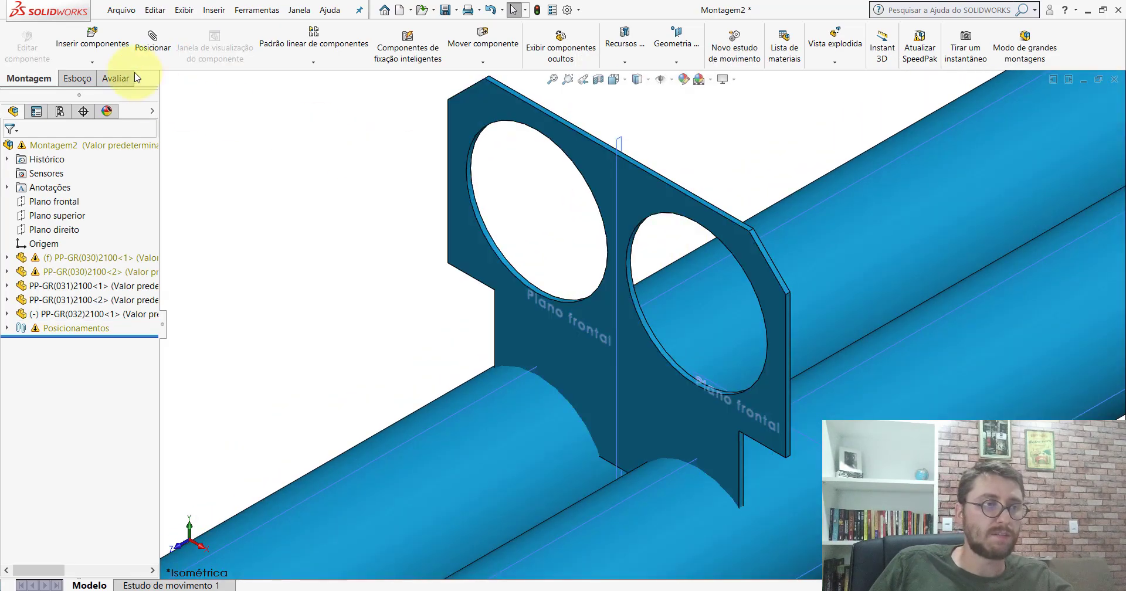
{"action": "scroll", "coordinate": [491, 238], "scroll_direction": "down", "scroll_amount": 2}
{"action": "left_click", "coordinate": [491, 239]}
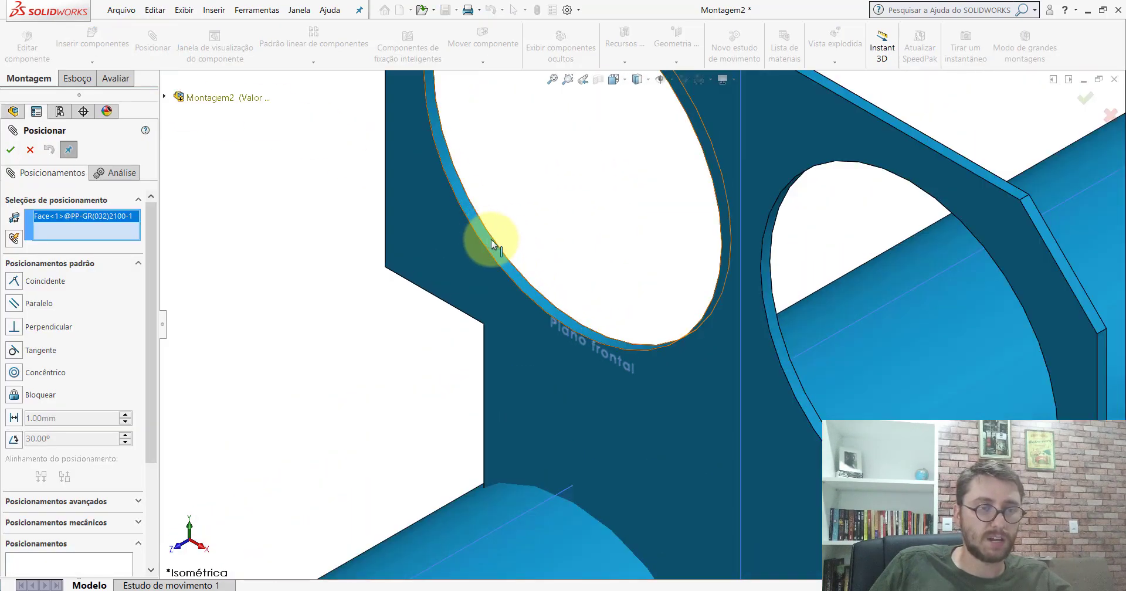
{"action": "scroll", "coordinate": [666, 319], "scroll_direction": "up", "scroll_amount": 3}
{"action": "scroll", "coordinate": [619, 392], "scroll_direction": "up", "scroll_amount": 3}
{"action": "scroll", "coordinate": [642, 325], "scroll_direction": "down", "scroll_amount": 1}
{"action": "scroll", "coordinate": [643, 325], "scroll_direction": "down", "scroll_amount": 3}
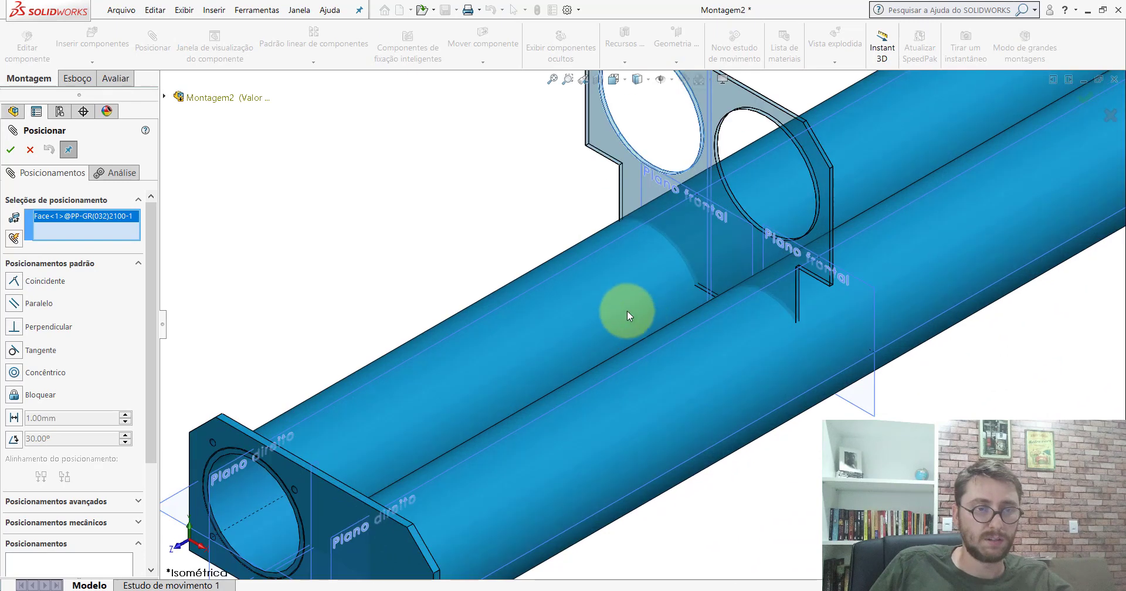
{"action": "left_click", "coordinate": [628, 312]}
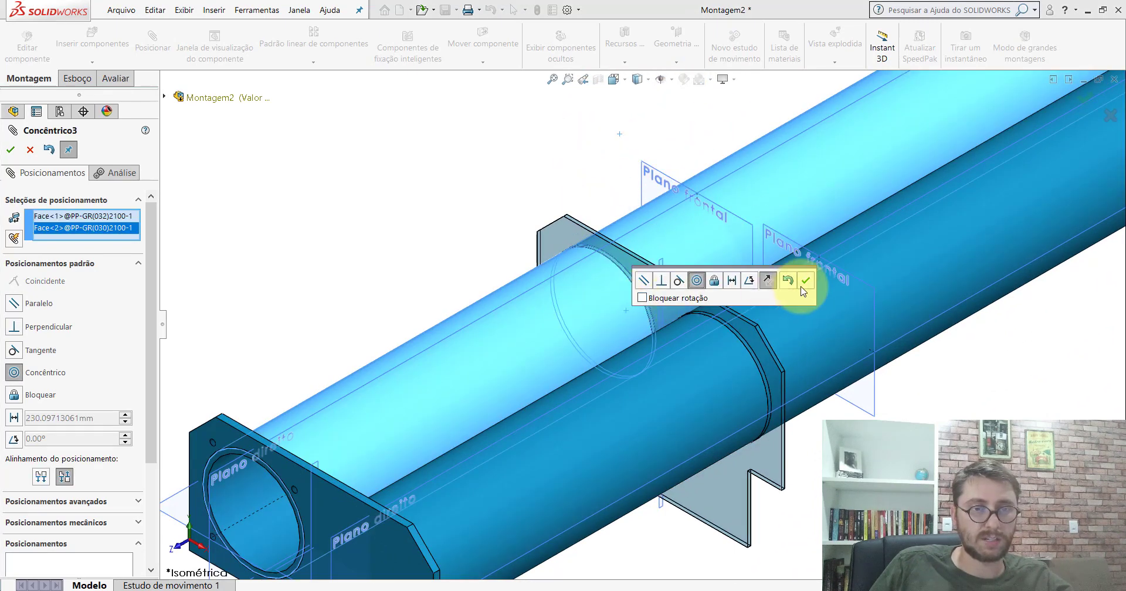
{"action": "left_click", "coordinate": [805, 280]}
{"action": "scroll", "coordinate": [769, 300], "scroll_direction": "up", "scroll_amount": 3}
{"action": "scroll", "coordinate": [770, 300], "scroll_direction": "up", "scroll_amount": 3}
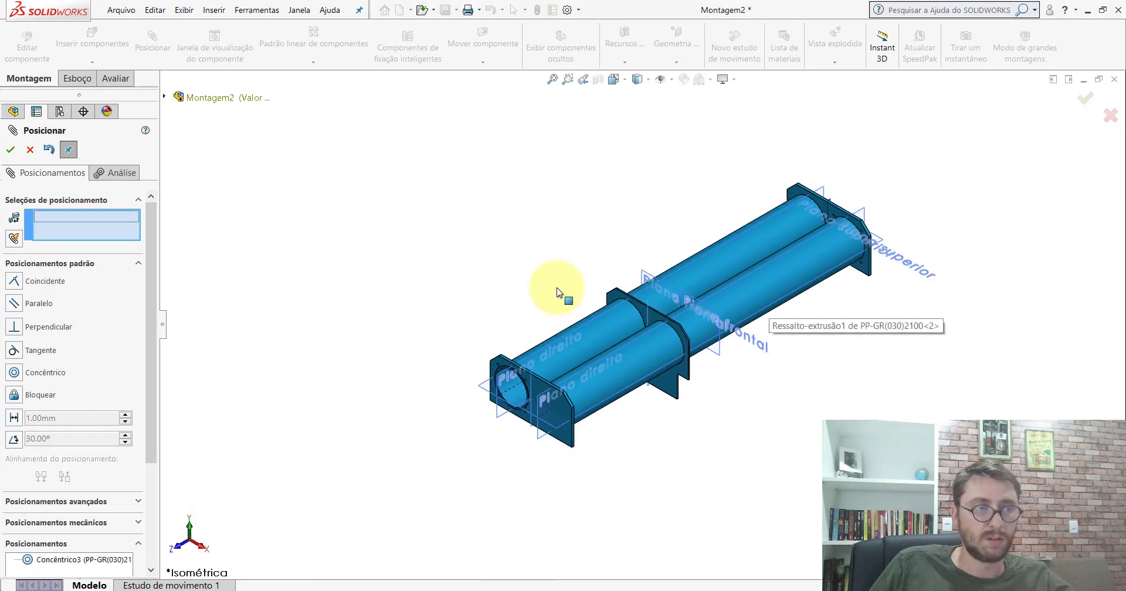
{"action": "left_click", "coordinate": [69, 265]}
Switch the mate type from Symmetric to the Width advanced mate.
{"action": "left_click", "coordinate": [70, 284]}
{"action": "left_click", "coordinate": [15, 318]}
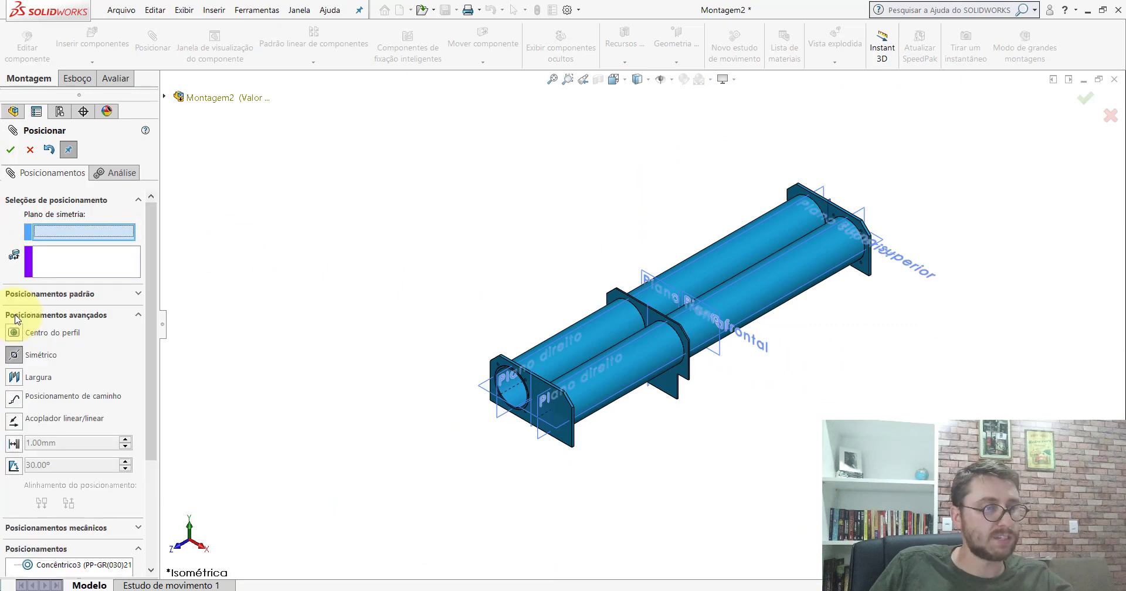
{"action": "scroll", "coordinate": [719, 333], "scroll_direction": "down", "scroll_amount": 5}
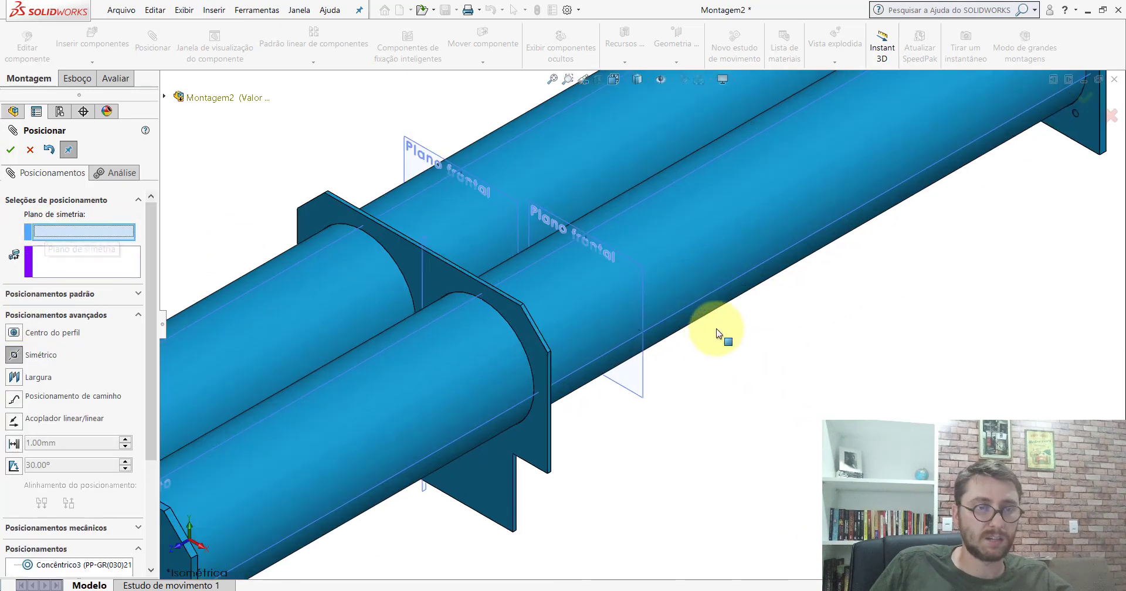
{"action": "scroll", "coordinate": [540, 245], "scroll_direction": "up", "scroll_amount": 1}
{"action": "scroll", "coordinate": [540, 248], "scroll_direction": "up", "scroll_amount": 1}
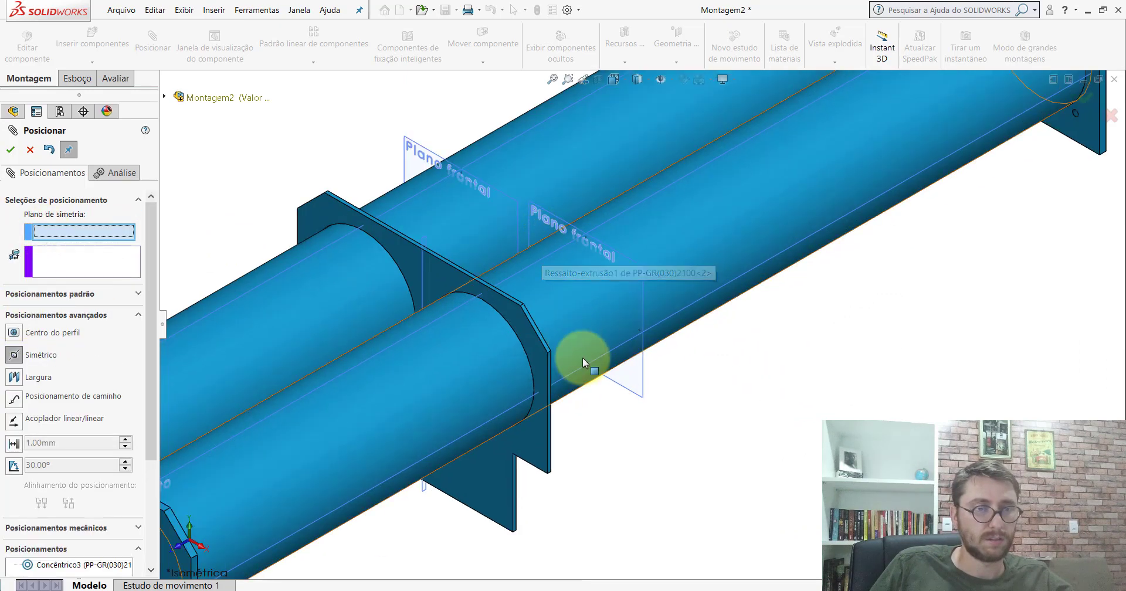
{"action": "scroll", "coordinate": [582, 357], "scroll_direction": "up", "scroll_amount": 2}
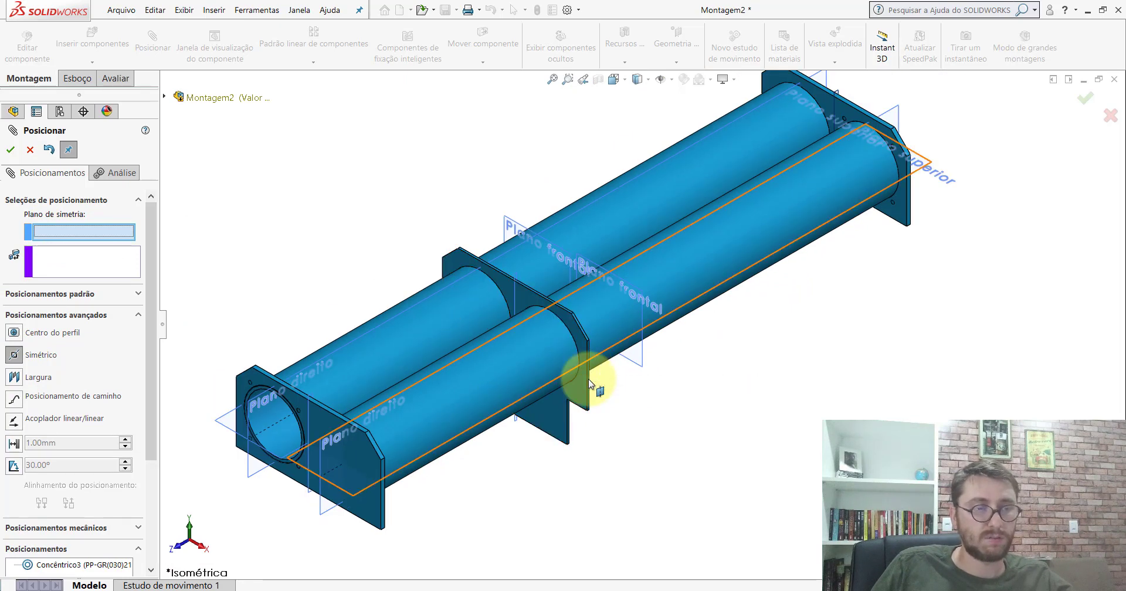
{"action": "left_click", "coordinate": [76, 317]}
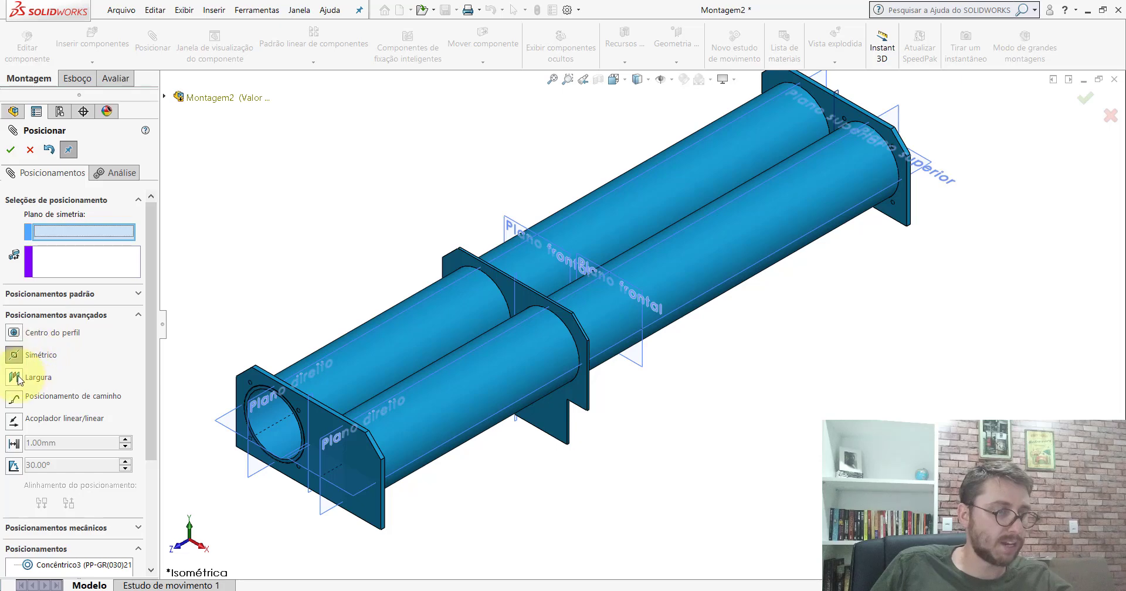
{"action": "left_click", "coordinate": [14, 377]}
Use both end flange faces as width references and the plate's two faces as guides, then accept.
{"action": "left_click", "coordinate": [660, 82]}
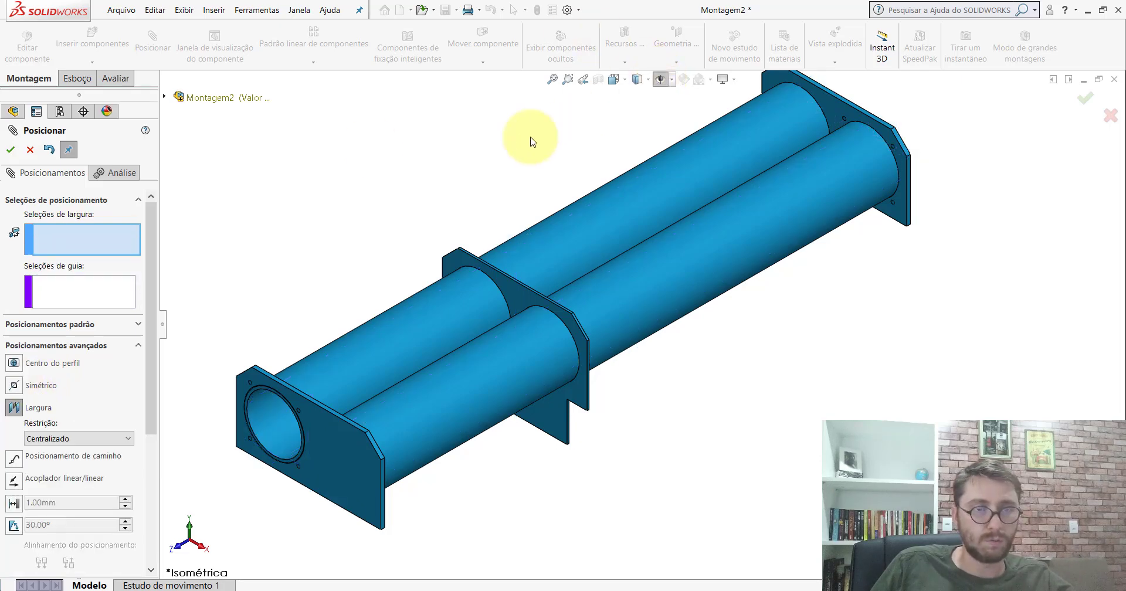
{"action": "scroll", "coordinate": [564, 224], "scroll_direction": "up", "scroll_amount": 3}
{"action": "middle_click_drag", "start_coordinate": [578, 389], "coordinate": [465, 369]}
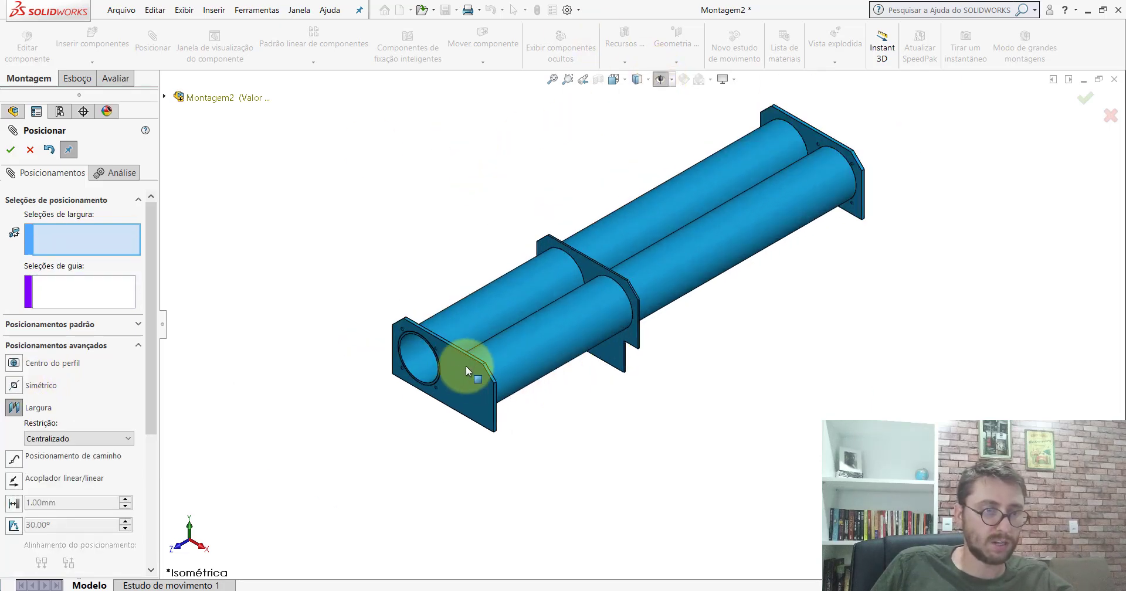
{"action": "left_click", "coordinate": [460, 367]}
{"action": "middle_click_drag", "start_coordinate": [703, 238], "coordinate": [573, 260]}
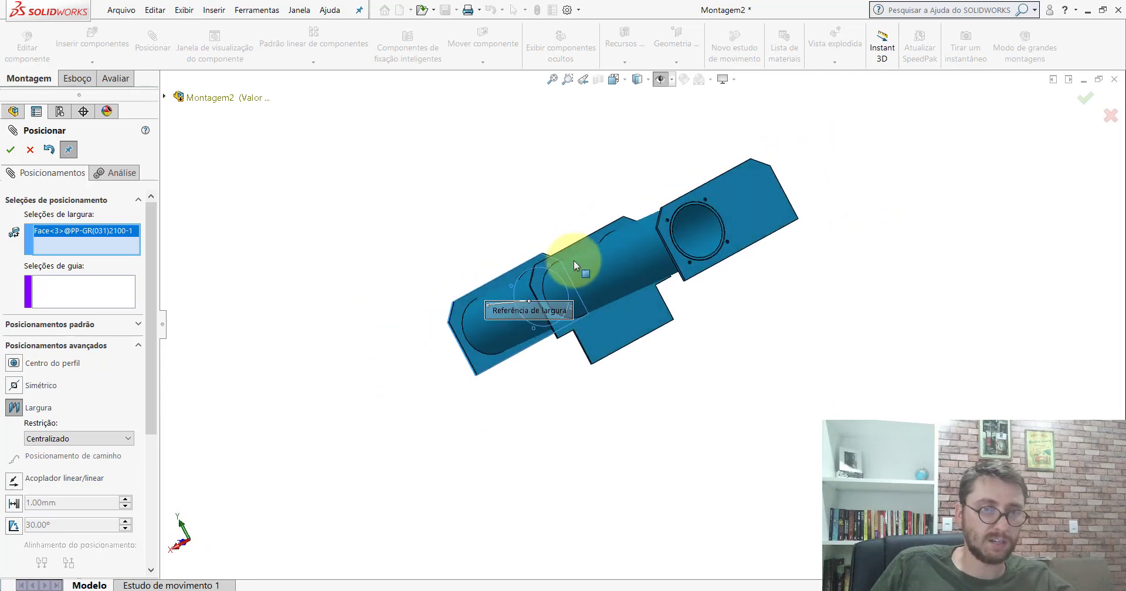
{"action": "left_click", "coordinate": [740, 191]}
{"action": "left_click", "coordinate": [642, 320]}
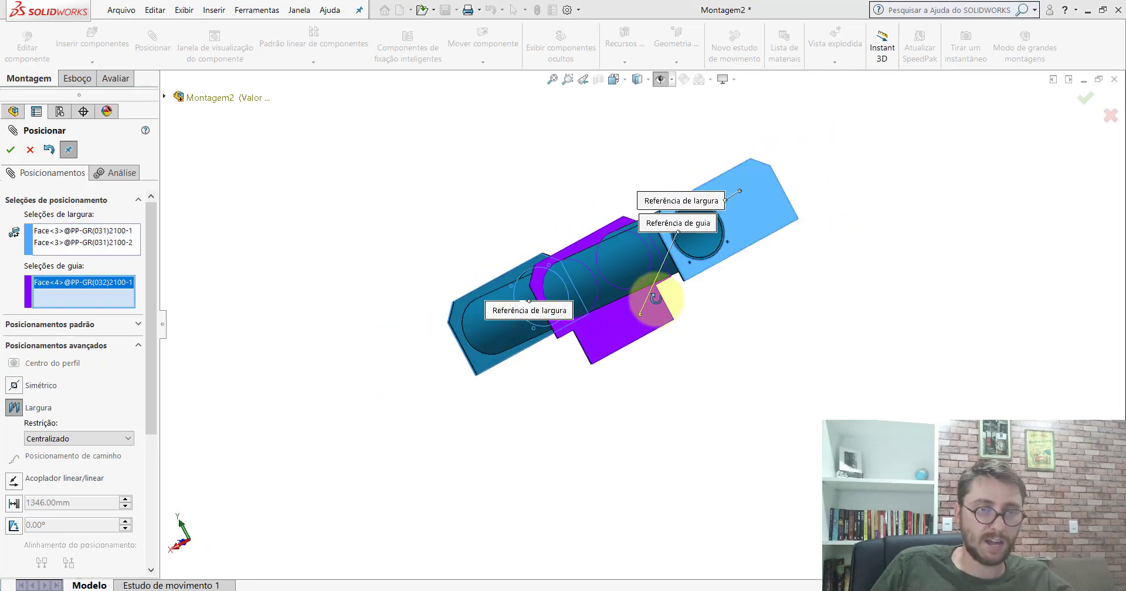
{"action": "middle_click_drag", "start_coordinate": [659, 294], "coordinate": [762, 244]}
{"action": "left_click", "coordinate": [606, 340]}
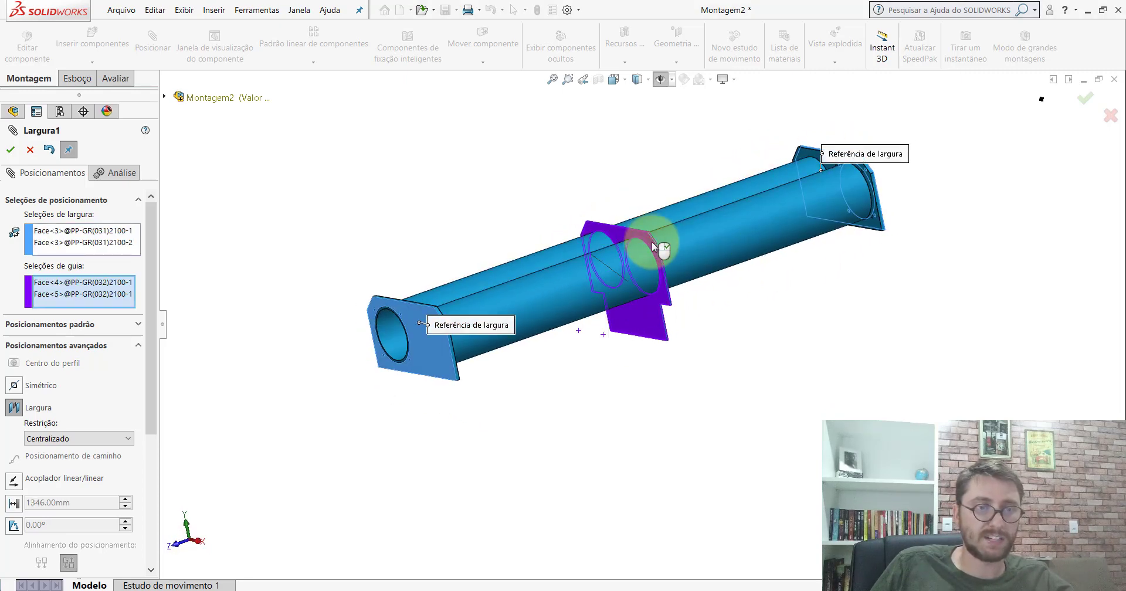
{"action": "left_click", "coordinate": [11, 150]}
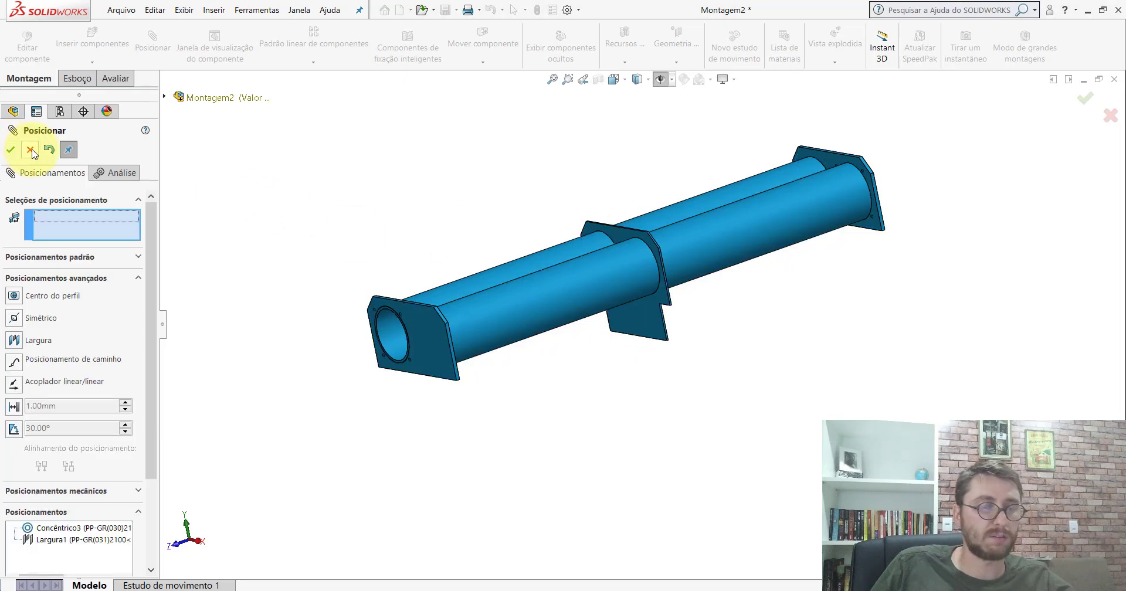
{"action": "left_click", "coordinate": [11, 149]}
{"action": "mouse_move", "coordinate": [573, 156]}
{"action": "middle_mouse_down"}
{"action": "mouse_move", "coordinate": [561, 212]}
{"action": "mouse_move", "coordinate": [572, 226]}
{"action": "middle_mouse_up"}
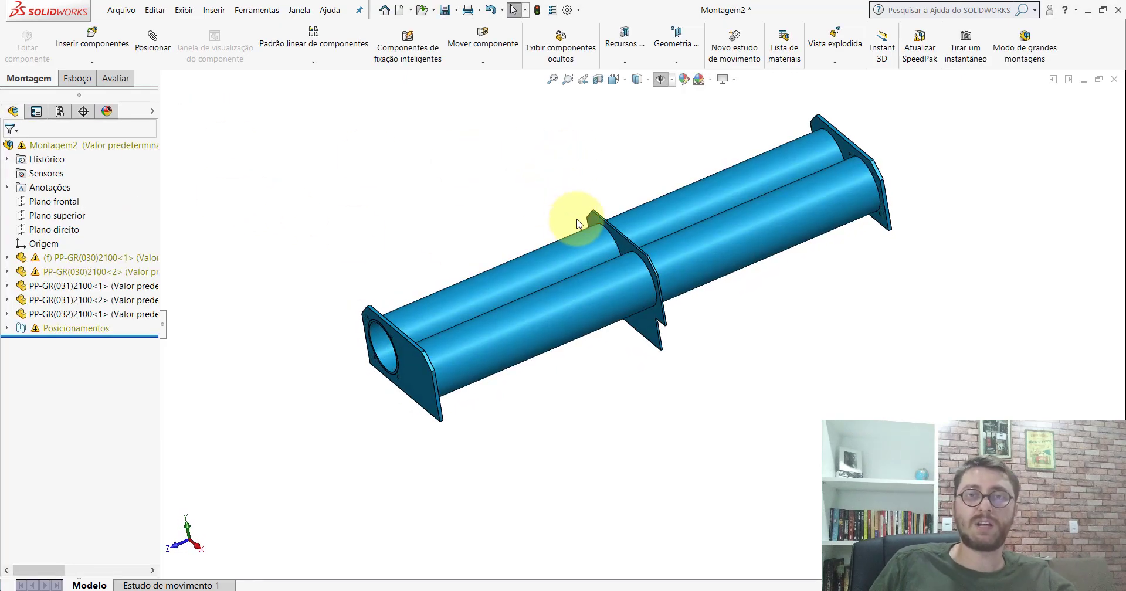
From Isometric view, measure the front end flange to middle plate gap as 670.6 mm.
{"action": "left_click", "coordinate": [612, 85]}
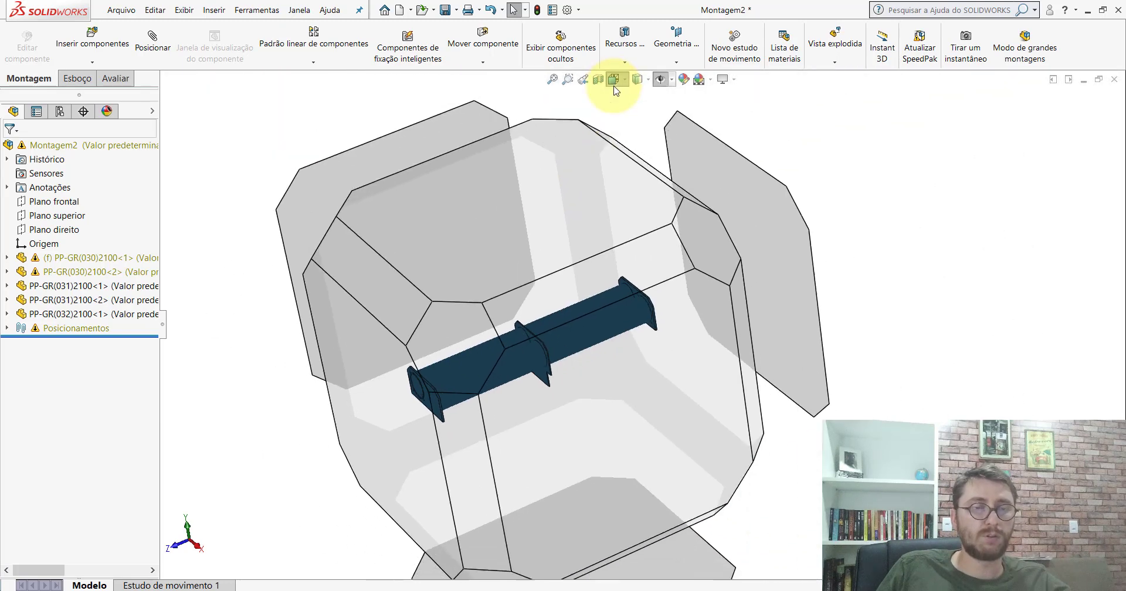
{"action": "left_click", "coordinate": [674, 107]}
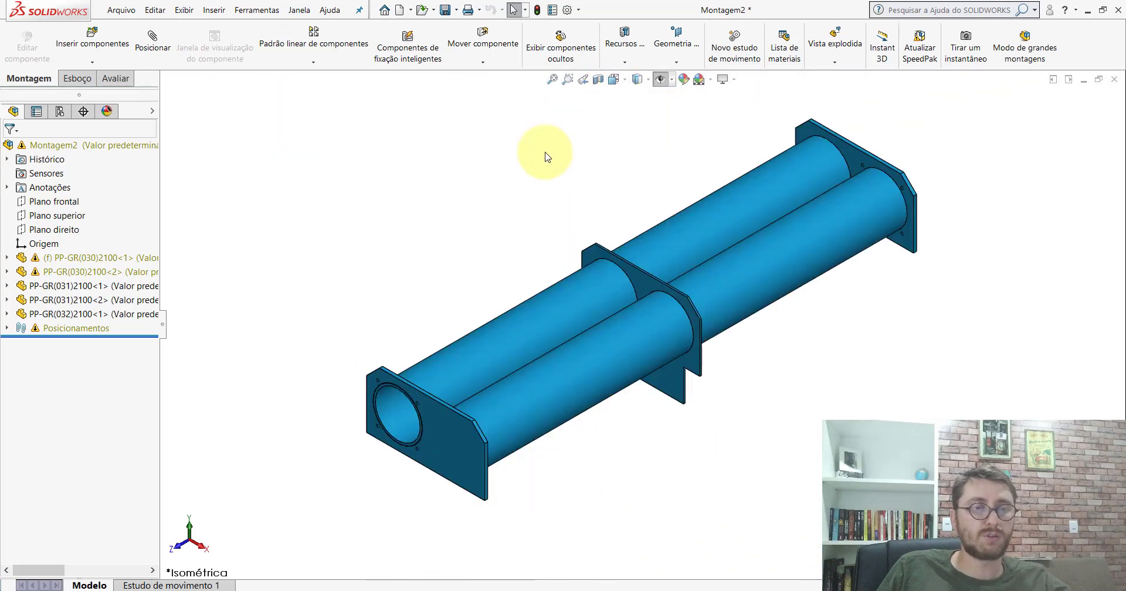
{"action": "left_click", "coordinate": [115, 78]}
{"action": "left_click", "coordinate": [234, 44]}
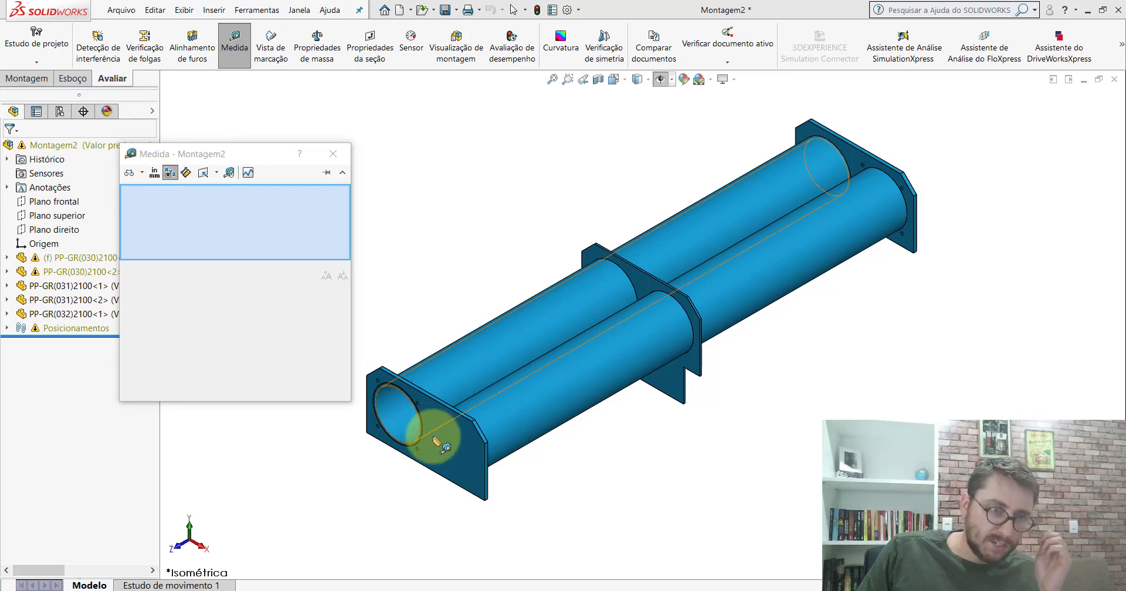
{"action": "left_click", "coordinate": [427, 433]}
{"action": "scroll", "coordinate": [627, 254], "scroll_direction": "down", "scroll_amount": 5}
{"action": "left_click", "coordinate": [627, 254]}
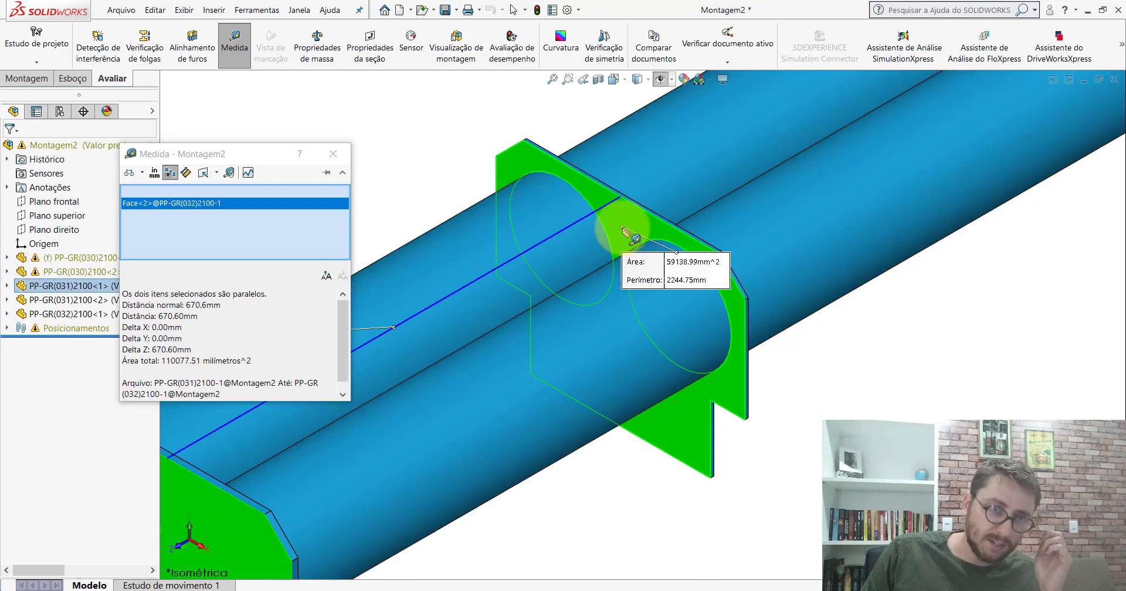
{"action": "scroll", "coordinate": [621, 246], "scroll_direction": "up", "scroll_amount": 5}
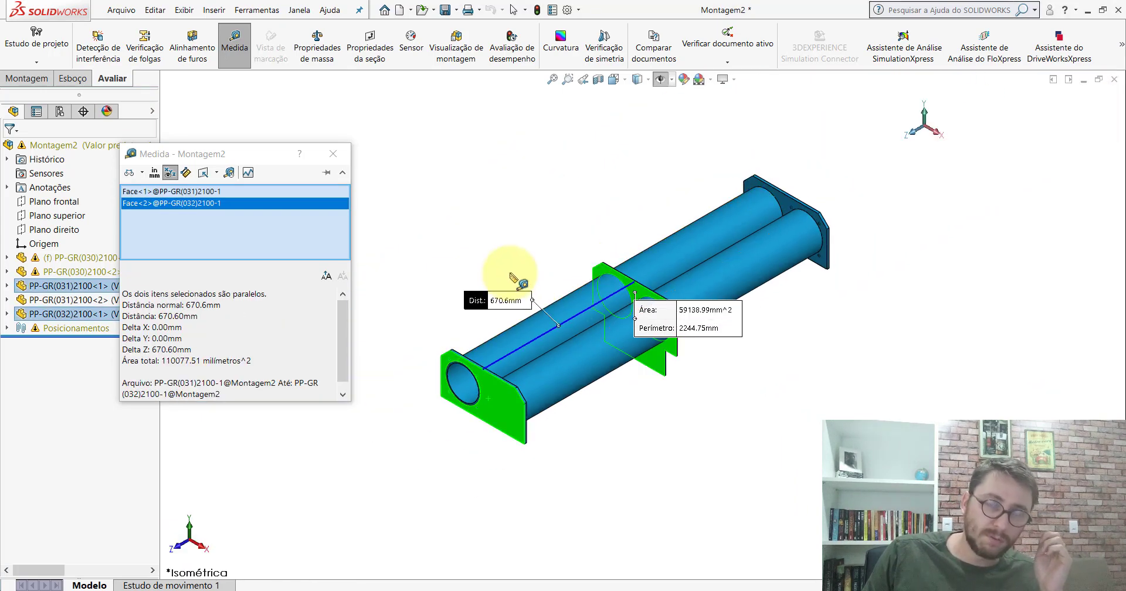
{"action": "left_click", "coordinate": [333, 154]}
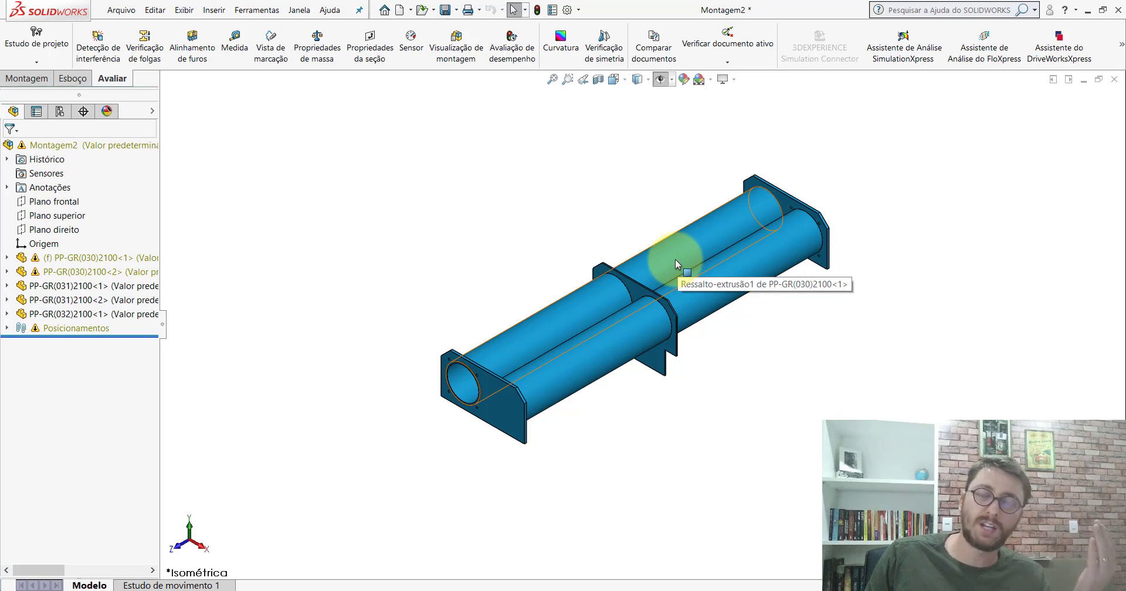
{"action": "left_click", "coordinate": [502, 400]}
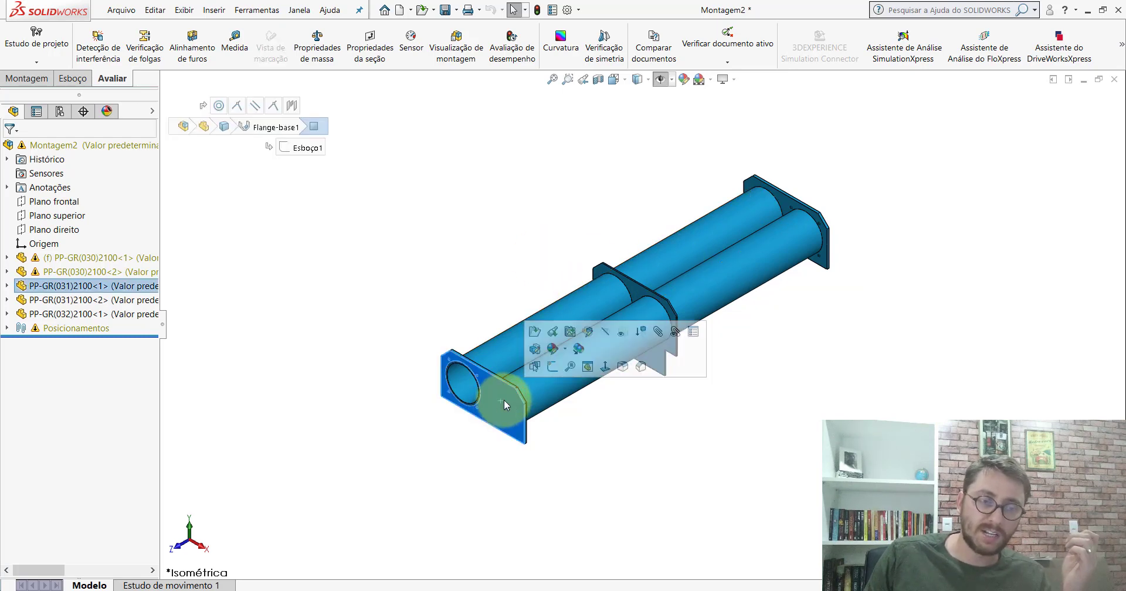
{"action": "scroll", "coordinate": [659, 314], "scroll_direction": "down", "scroll_amount": 3}
{"action": "scroll", "coordinate": [597, 246], "scroll_direction": "down", "scroll_amount": 2}
{"action": "scroll", "coordinate": [597, 246], "scroll_direction": "up", "scroll_amount": 5}
{"action": "left_click", "coordinate": [448, 229]}
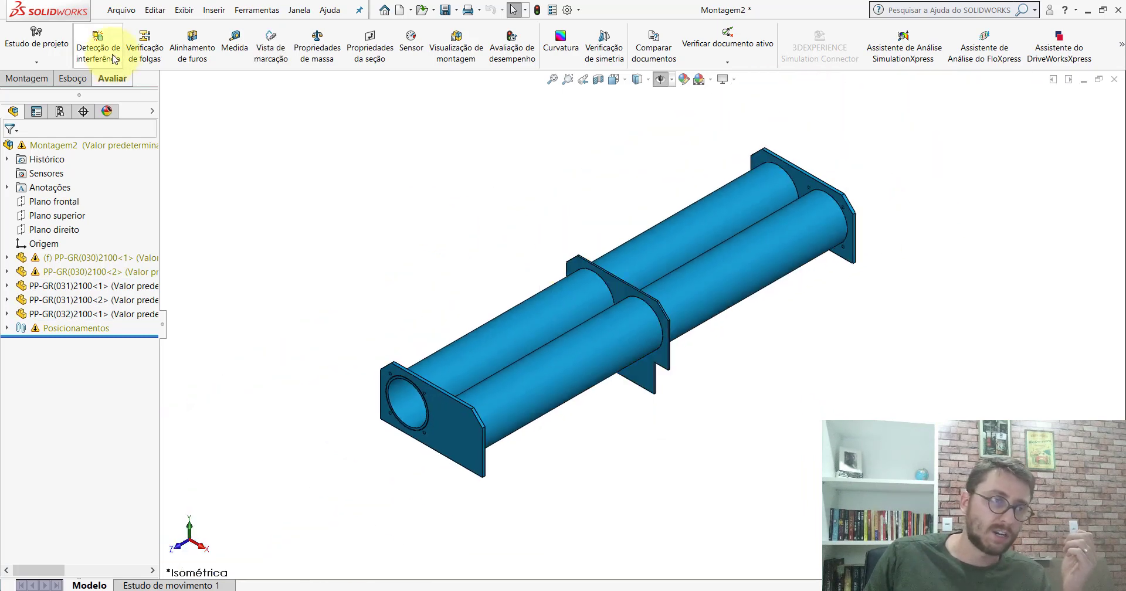
{"action": "left_click", "coordinate": [17, 78]}
{"action": "left_click", "coordinate": [149, 41]}
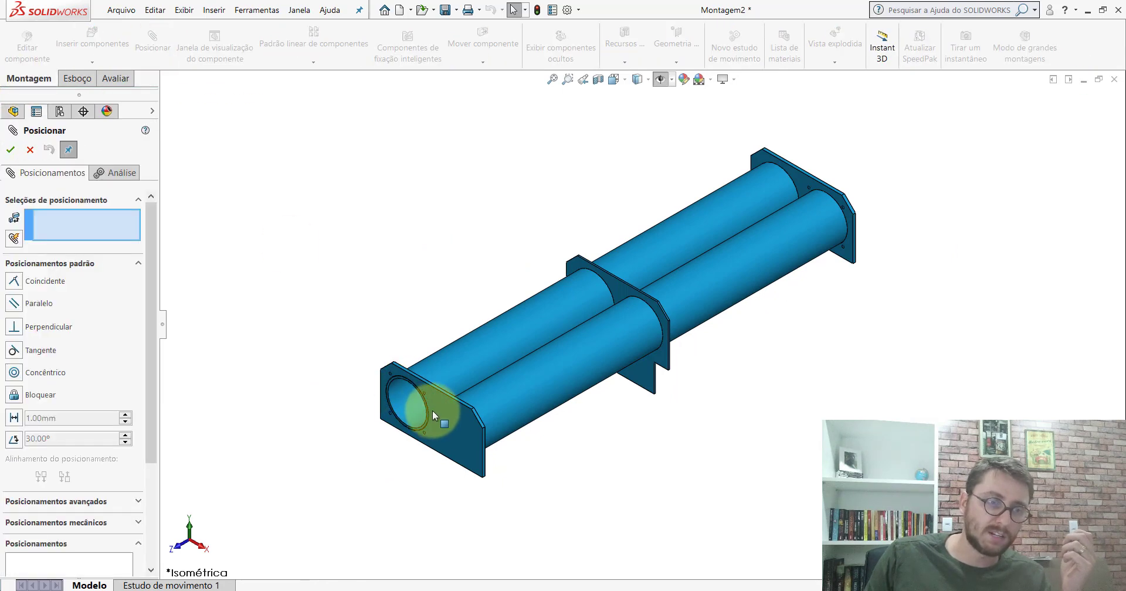
{"action": "left_click", "coordinate": [449, 401]}
{"action": "scroll", "coordinate": [611, 291], "scroll_direction": "down", "scroll_amount": 3}
{"action": "left_click", "coordinate": [608, 319]}
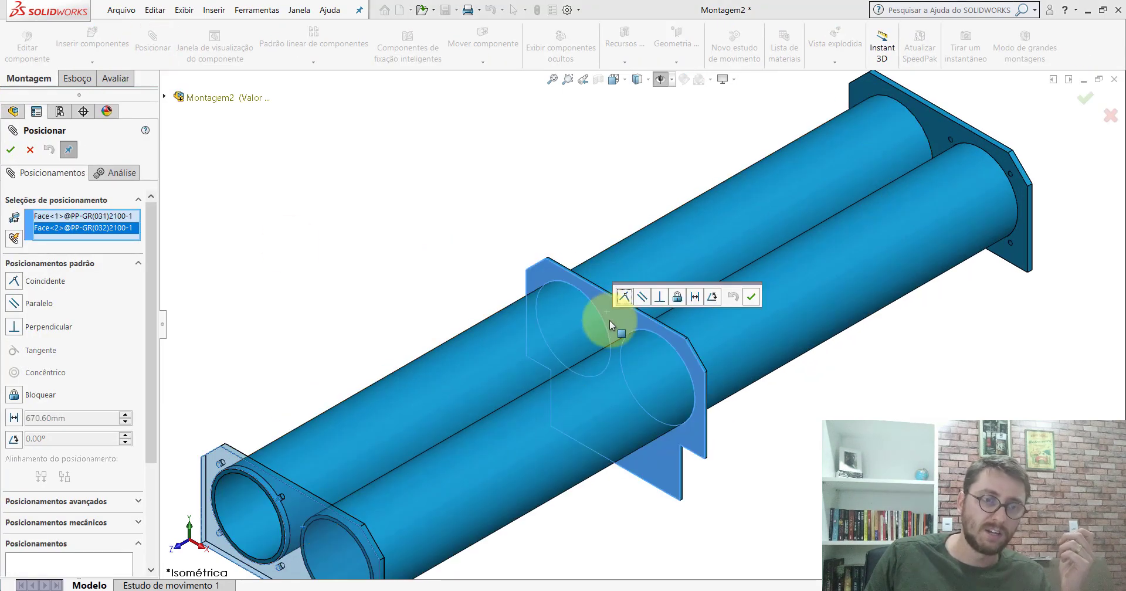
{"action": "left_click", "coordinate": [757, 297]}
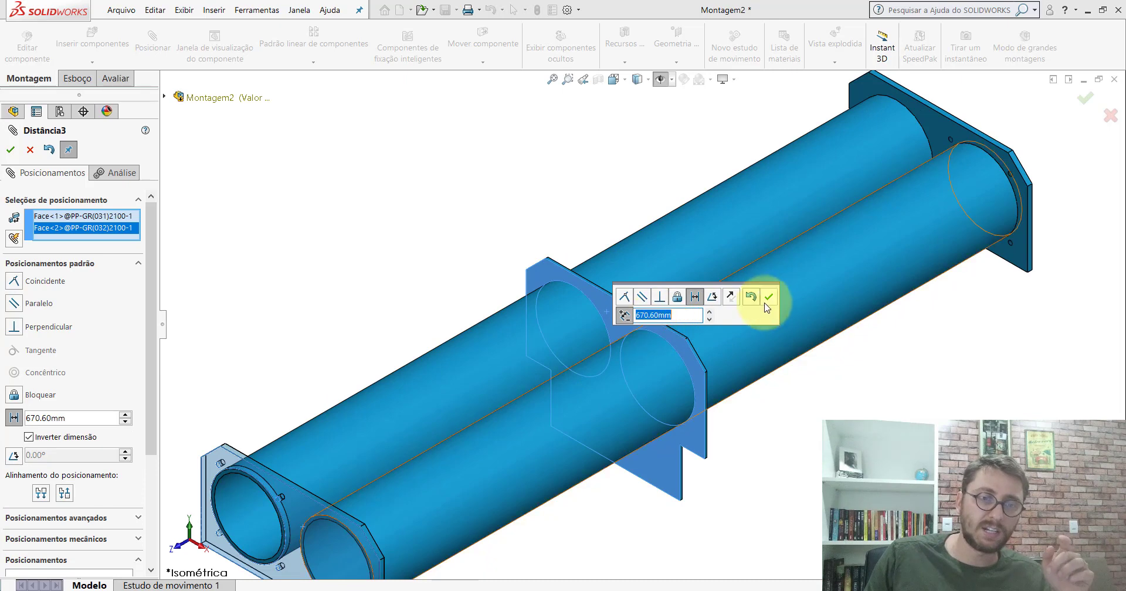
{"action": "left_click", "coordinate": [30, 149]}
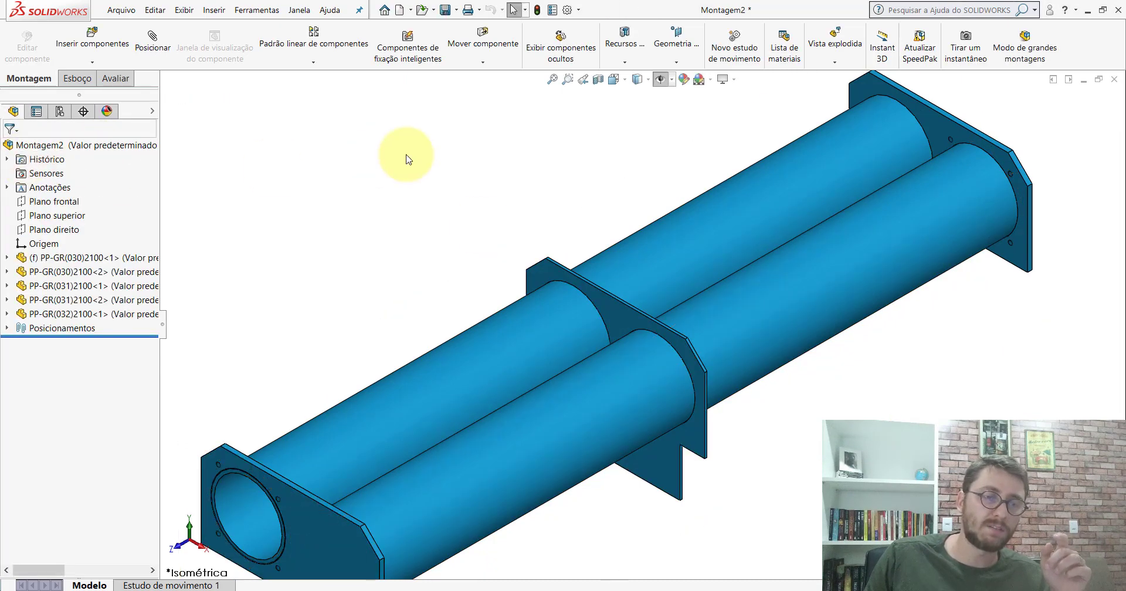
{"action": "scroll", "coordinate": [648, 322], "scroll_direction": "up", "scroll_amount": 3}
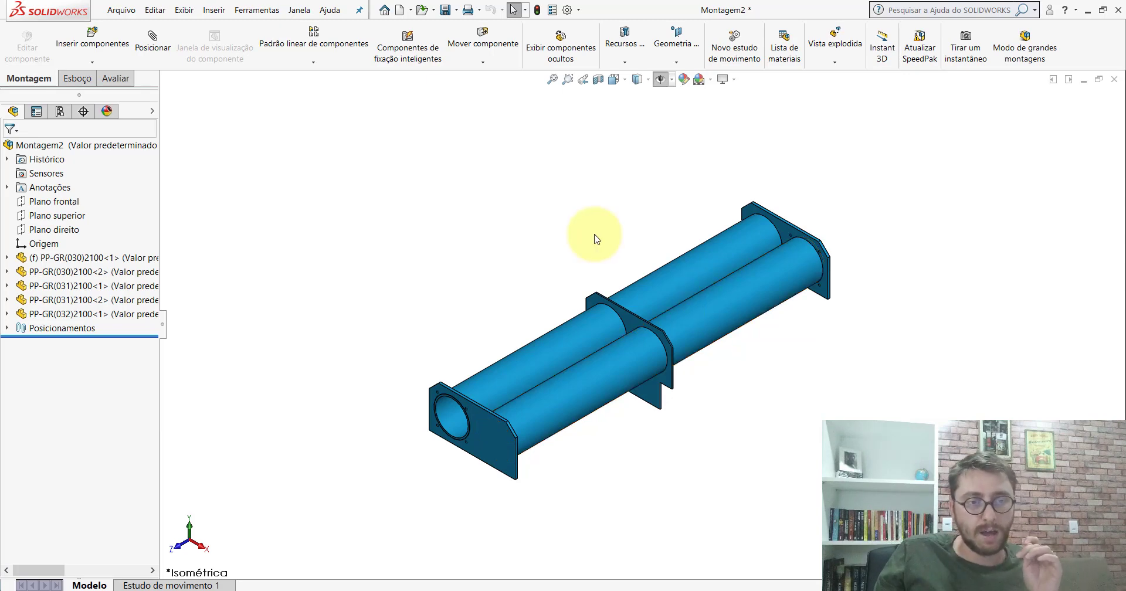
Bring up the finished PM-GR(007)2100_ reference assembly, turned to a more end-on view.
{"action": "left_click", "coordinate": [358, 545]}
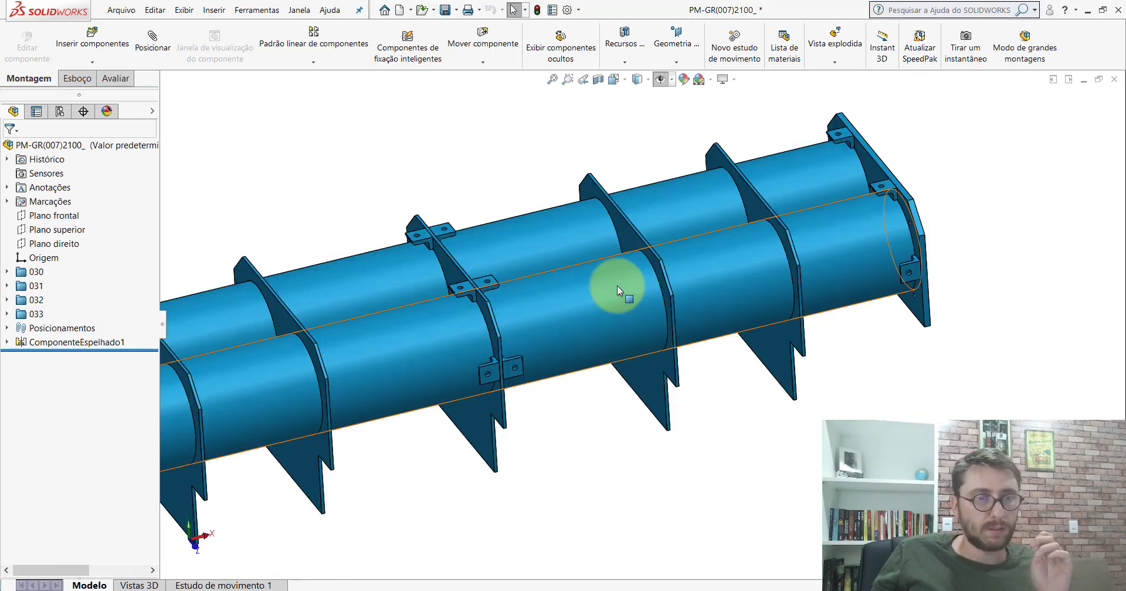
{"action": "scroll", "coordinate": [768, 299], "scroll_direction": "up", "scroll_amount": 3}
{"action": "mouse_move", "coordinate": [689, 319]}
{"action": "middle_mouse_down"}
{"action": "mouse_move", "coordinate": [679, 303]}
{"action": "mouse_move", "coordinate": [659, 305]}
{"action": "mouse_move", "coordinate": [698, 311]}
{"action": "middle_mouse_up"}
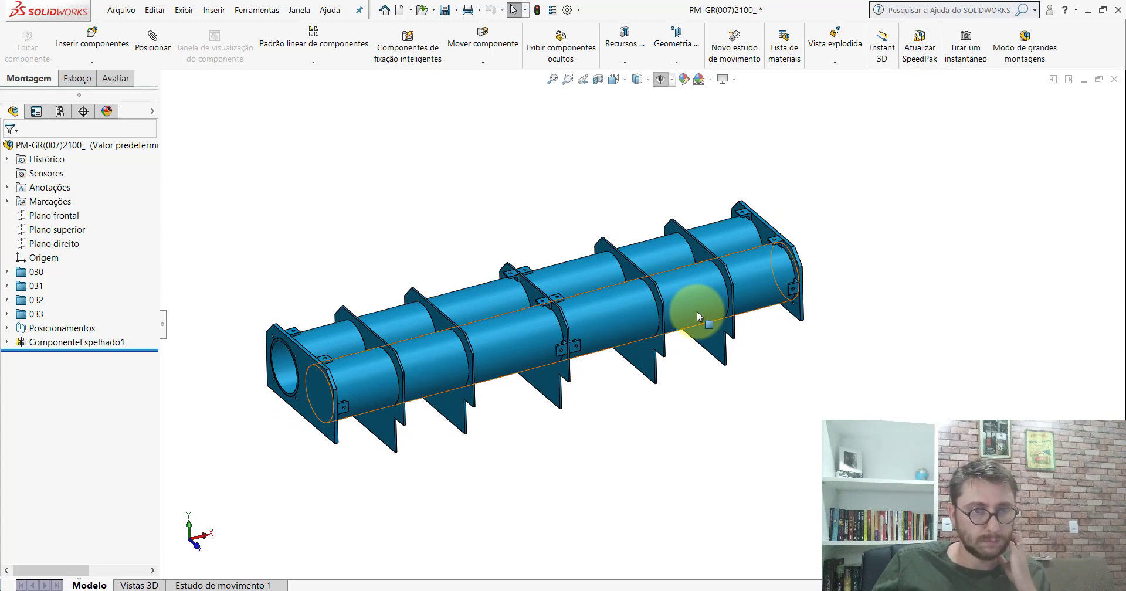
Measure 661.07 mm from a PP-GR(032) plate face to the end flange, then select the middle plate.
{"action": "left_click", "coordinate": [130, 78]}
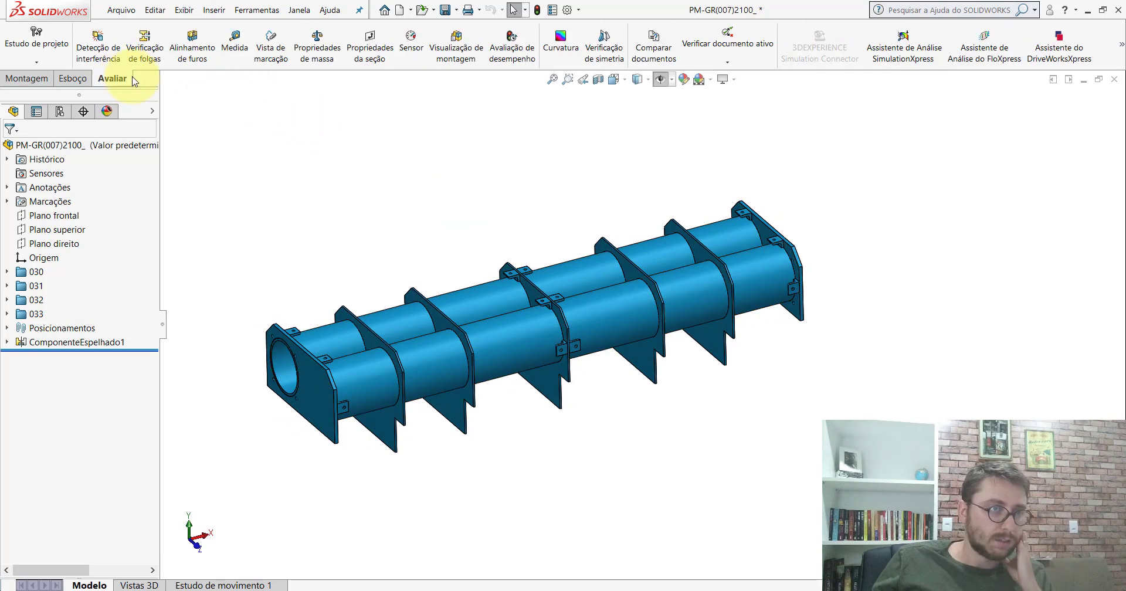
{"action": "left_click", "coordinate": [233, 40]}
{"action": "scroll", "coordinate": [586, 403], "scroll_direction": "down", "scroll_amount": 2}
{"action": "scroll", "coordinate": [546, 384], "scroll_direction": "down", "scroll_amount": 4}
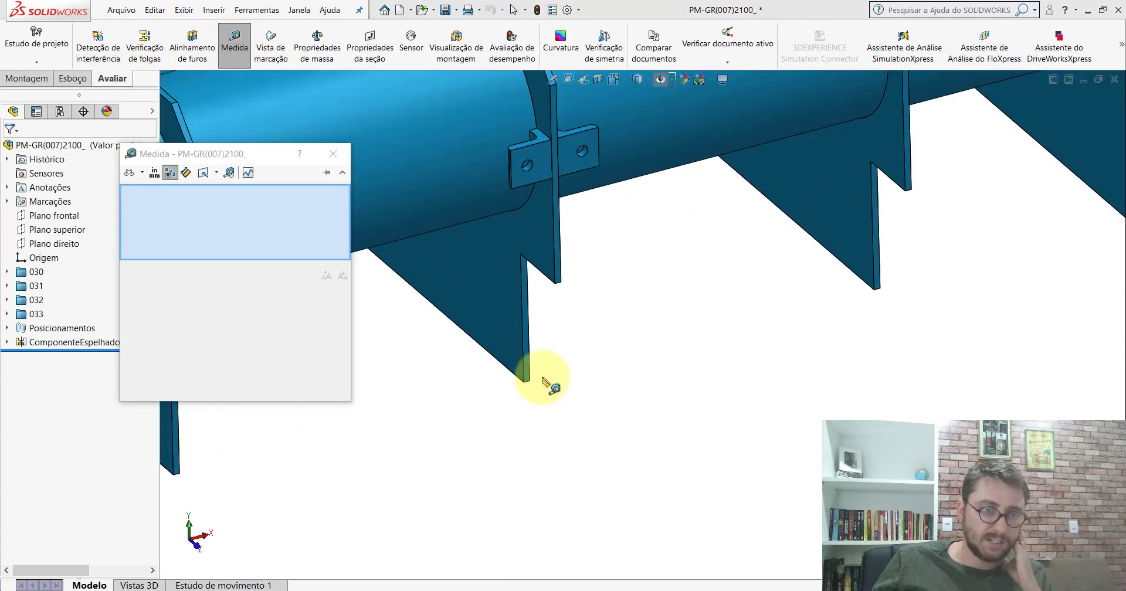
{"action": "scroll", "coordinate": [545, 384], "scroll_direction": "down", "scroll_amount": 3}
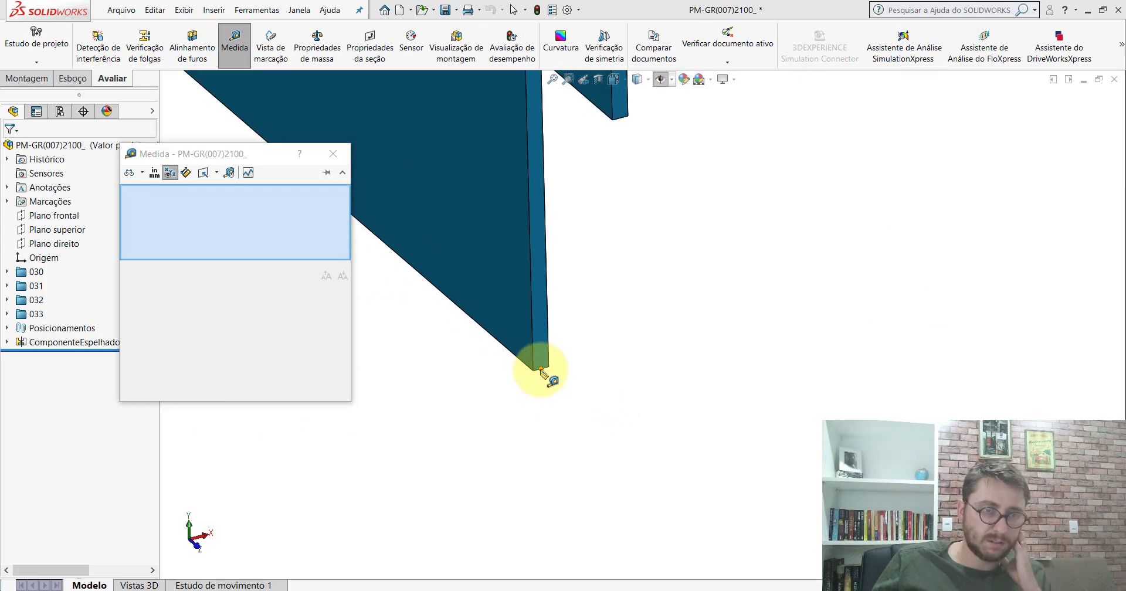
{"action": "scroll", "coordinate": [656, 304], "scroll_direction": "up", "scroll_amount": 5}
{"action": "scroll", "coordinate": [611, 244], "scroll_direction": "up", "scroll_amount": 4}
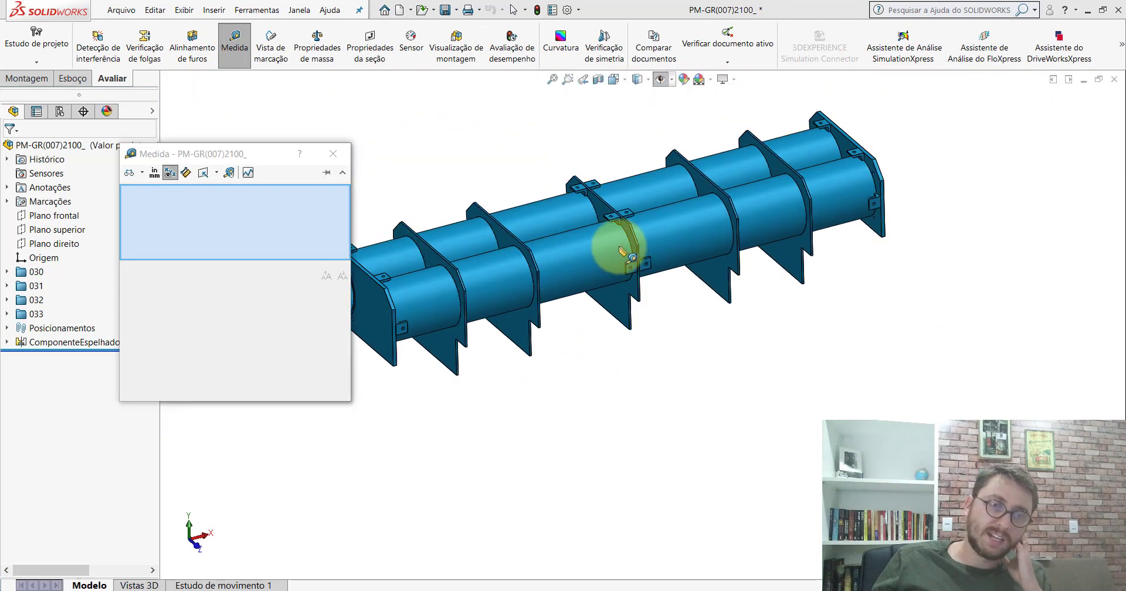
{"action": "scroll", "coordinate": [566, 254], "scroll_direction": "up", "scroll_amount": 1}
{"action": "scroll", "coordinate": [567, 253], "scroll_direction": "down", "scroll_amount": 3}
{"action": "left_click", "coordinate": [526, 230]}
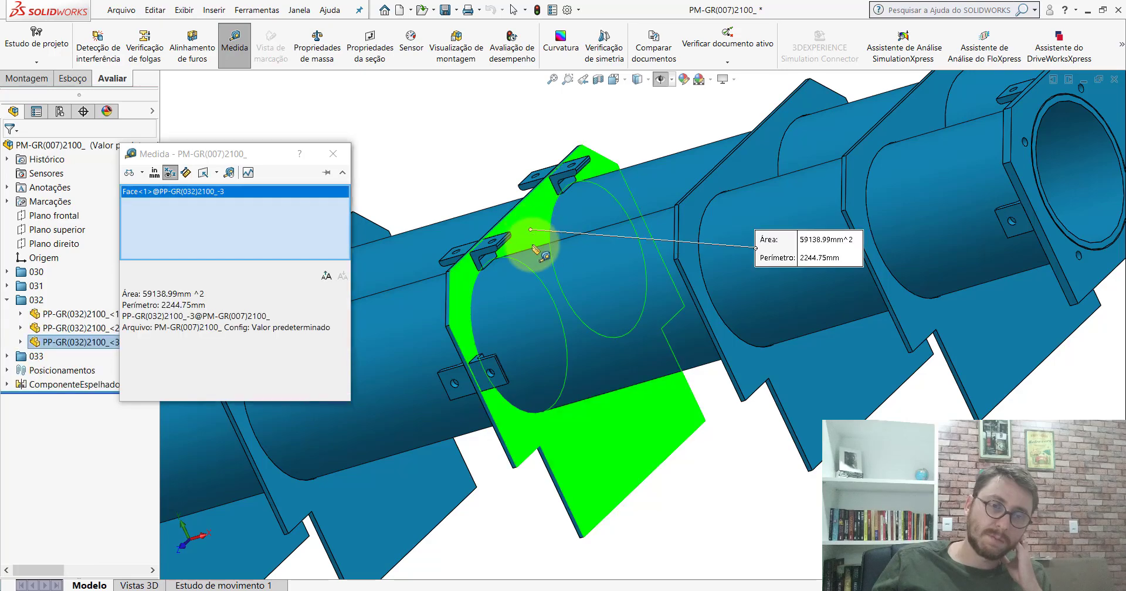
{"action": "scroll", "coordinate": [628, 207], "scroll_direction": "up", "scroll_amount": 5}
{"action": "scroll", "coordinate": [754, 251], "scroll_direction": "down", "scroll_amount": 2}
{"action": "scroll", "coordinate": [729, 201], "scroll_direction": "down", "scroll_amount": 2}
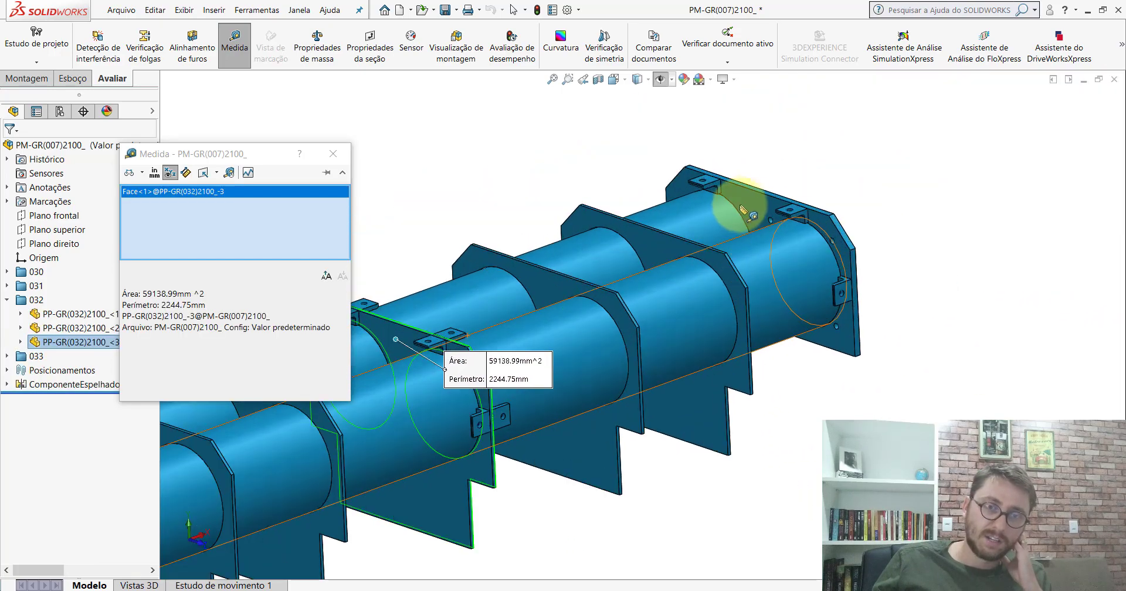
{"action": "left_click", "coordinate": [747, 202]}
{"action": "scroll", "coordinate": [729, 264], "scroll_direction": "up", "scroll_amount": 2}
{"action": "scroll", "coordinate": [616, 340], "scroll_direction": "up", "scroll_amount": 3}
{"action": "scroll", "coordinate": [680, 322], "scroll_direction": "down", "scroll_amount": 2}
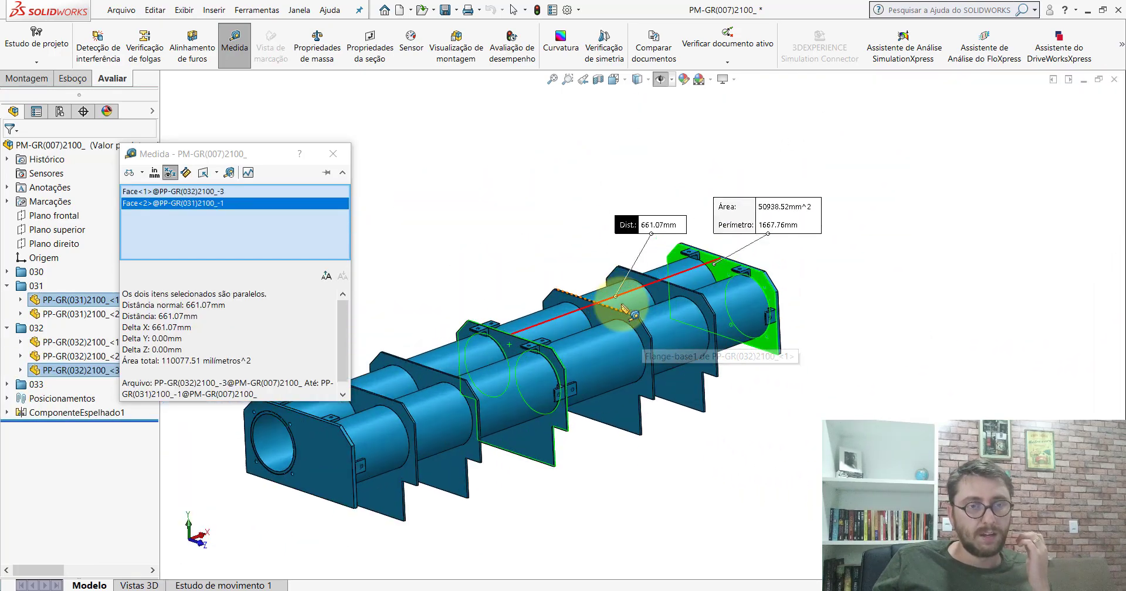
{"action": "scroll", "coordinate": [654, 218], "scroll_direction": "down", "scroll_amount": 2}
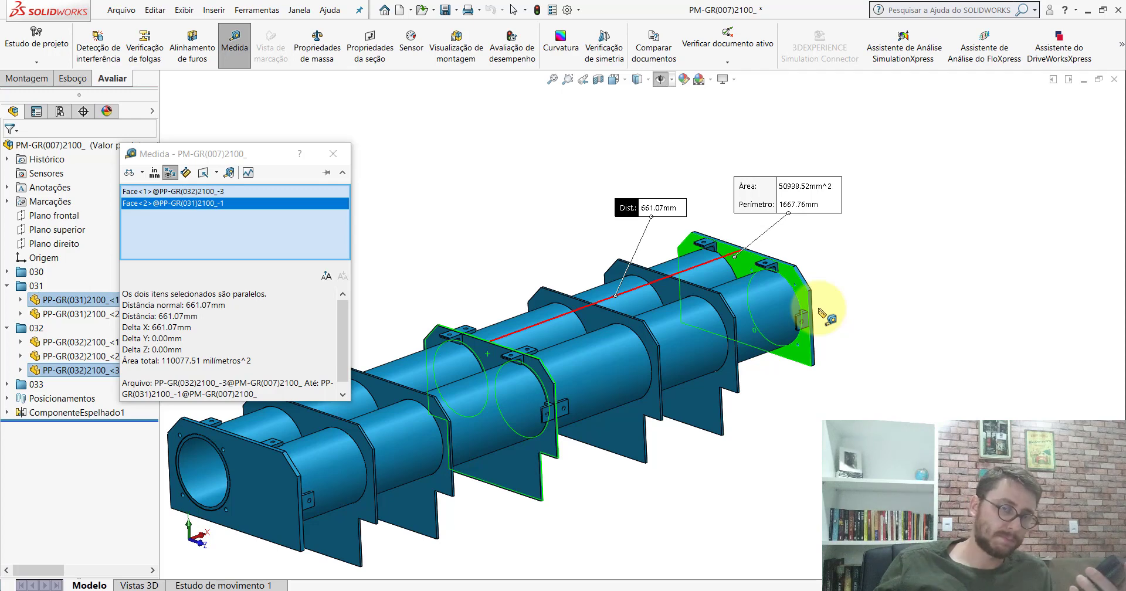
{"action": "left_click", "coordinate": [335, 154]}
{"action": "mouse_move", "coordinate": [590, 272]}
{"action": "middle_mouse_down"}
{"action": "mouse_move", "coordinate": [591, 339]}
{"action": "mouse_move", "coordinate": [605, 311]}
{"action": "middle_mouse_up"}
{"action": "left_click", "coordinate": [640, 305]}
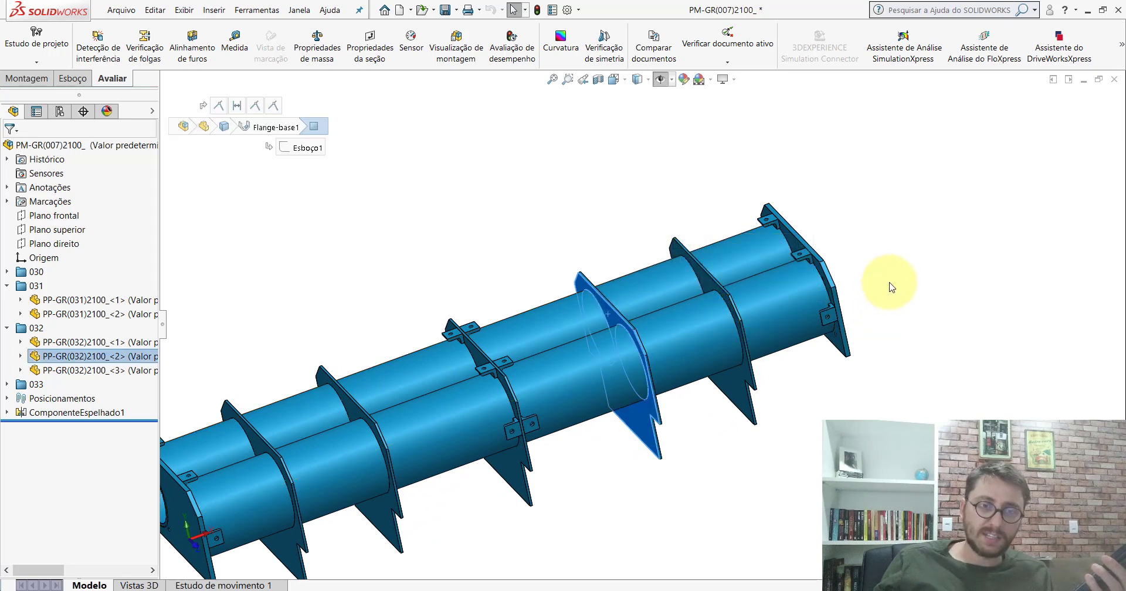
Deselect the plate, rotate the assembly, and open an empty Measure window.
{"action": "left_click", "coordinate": [962, 276]}
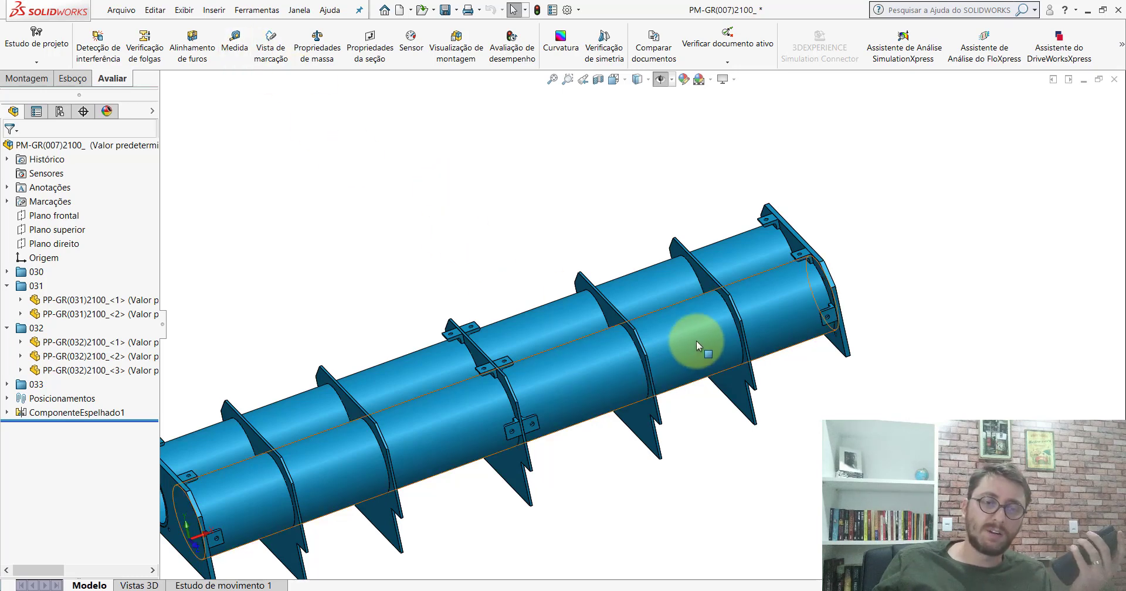
{"action": "middle_click_drag", "start_coordinate": [698, 309], "coordinate": [662, 317]}
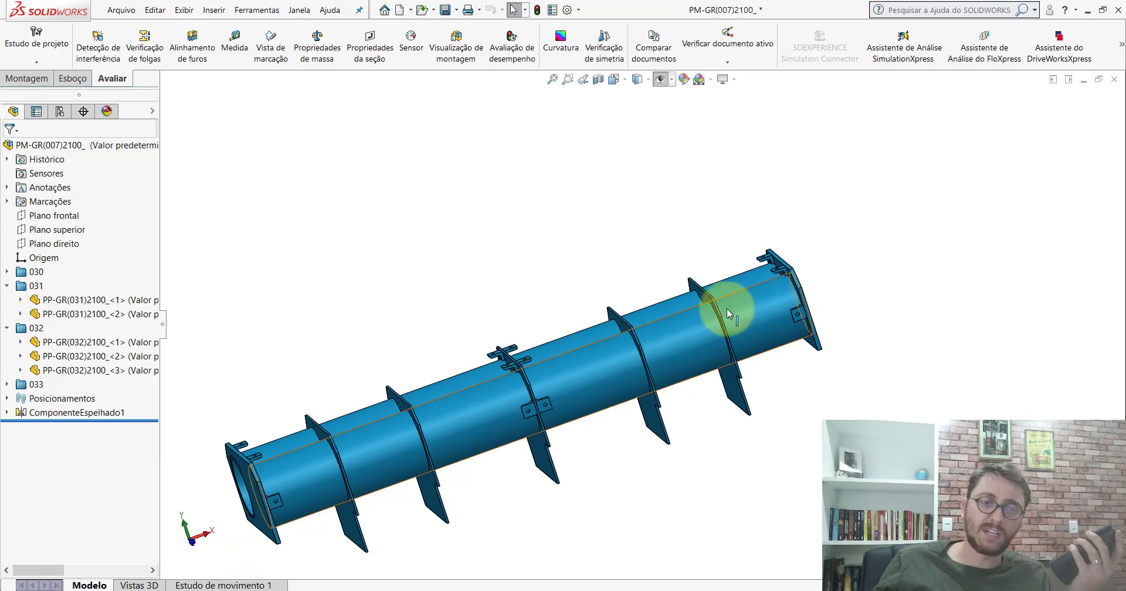
{"action": "left_click_drag", "start_coordinate": [567, 368], "coordinate": [808, 288]}
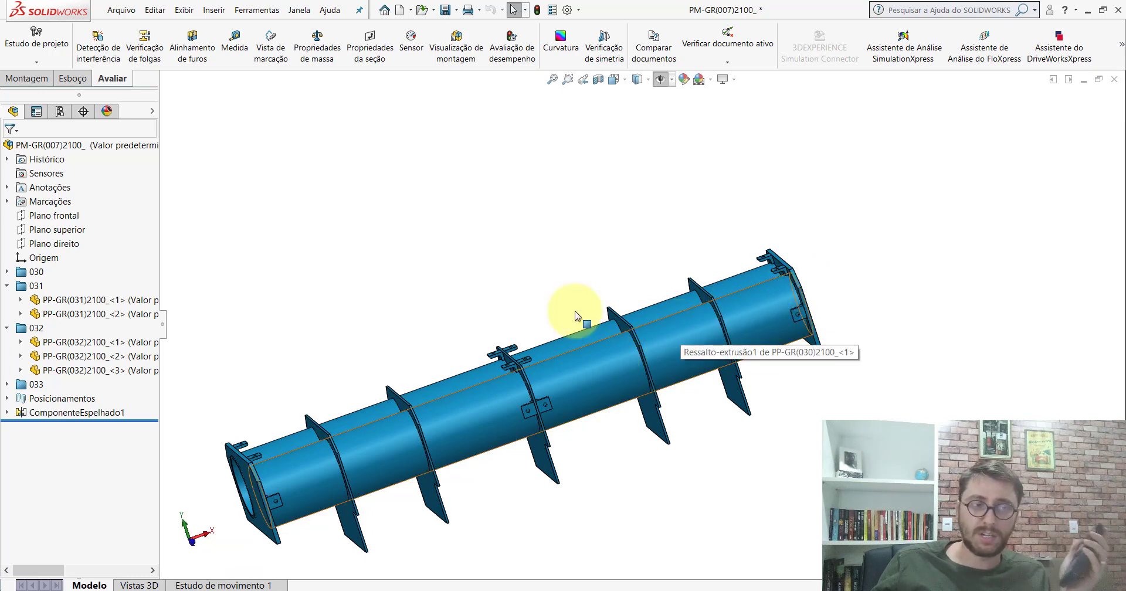
{"action": "left_click", "coordinate": [229, 47]}
{"action": "mouse_move", "coordinate": [658, 377]}
{"action": "middle_mouse_down"}
{"action": "mouse_move", "coordinate": [564, 355]}
{"action": "mouse_move", "coordinate": [534, 411]}
{"action": "middle_mouse_up"}
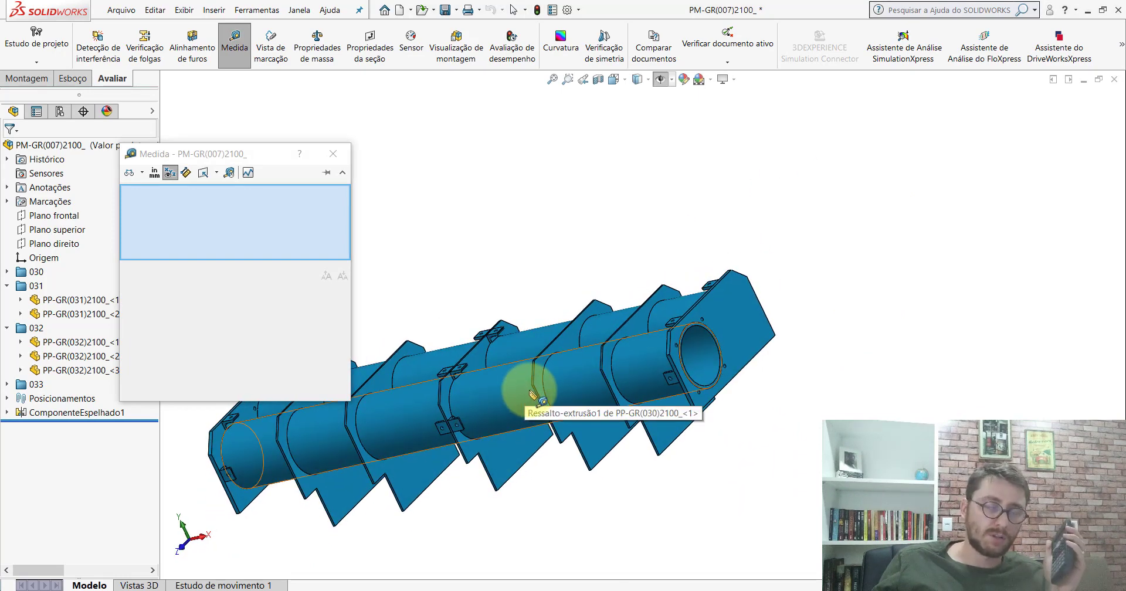
Re-measure the PP-GR(032) plate face to end flange distance as 661.07 mm.
{"action": "scroll", "coordinate": [470, 319], "scroll_direction": "down", "scroll_amount": 3}
{"action": "left_click", "coordinate": [475, 310]}
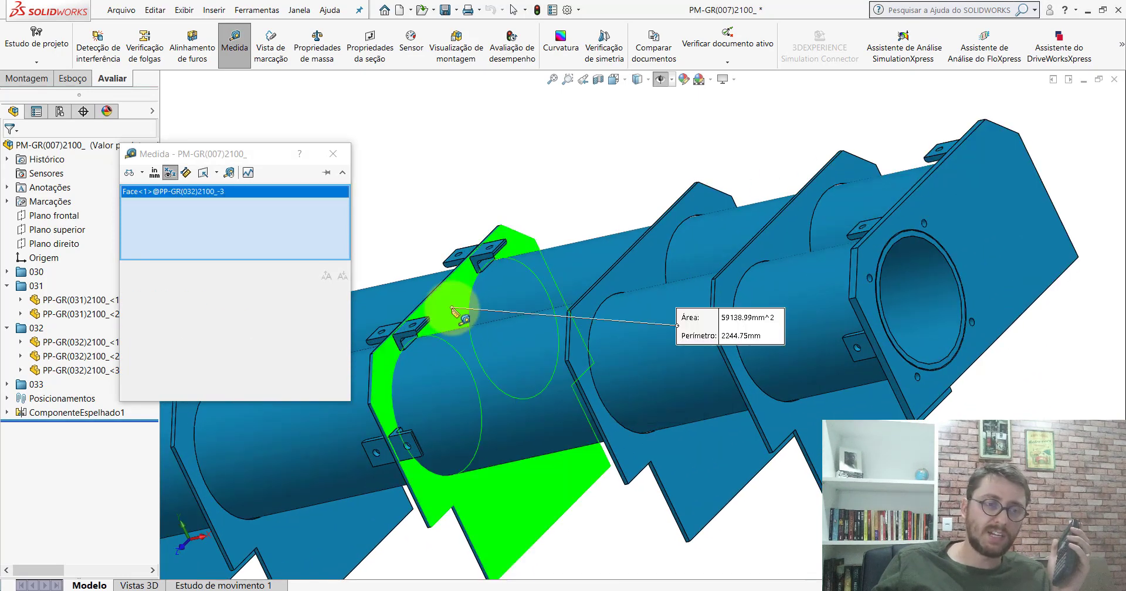
{"action": "middle_click_drag", "start_coordinate": [477, 278], "coordinate": [565, 289]}
{"action": "scroll", "coordinate": [678, 267], "scroll_direction": "up", "scroll_amount": 5}
{"action": "scroll", "coordinate": [740, 262], "scroll_direction": "down", "scroll_amount": 4}
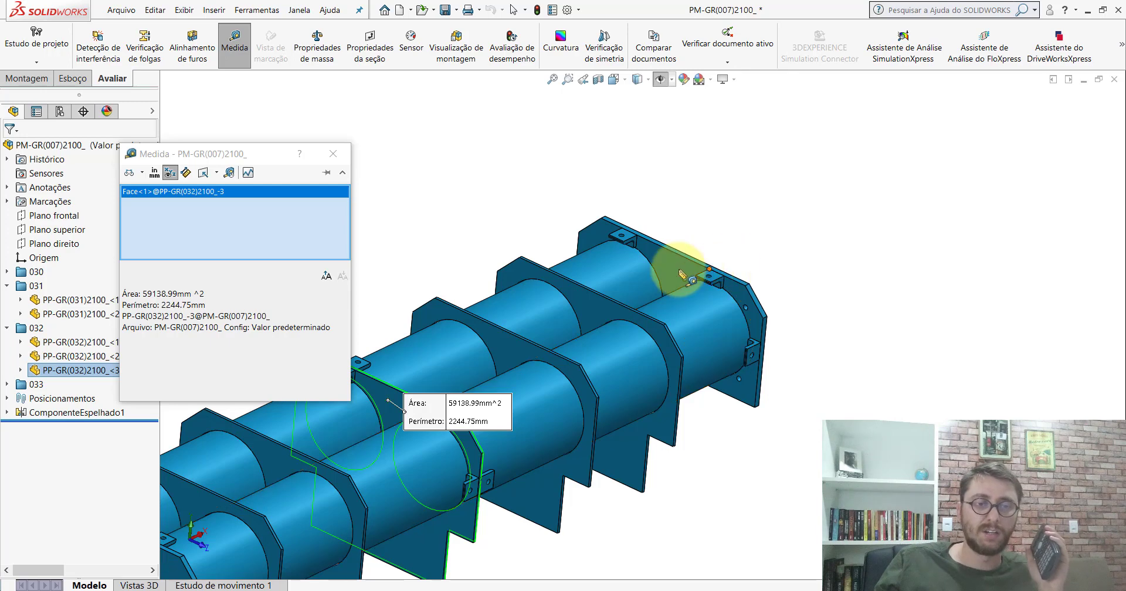
{"action": "left_click", "coordinate": [736, 262]}
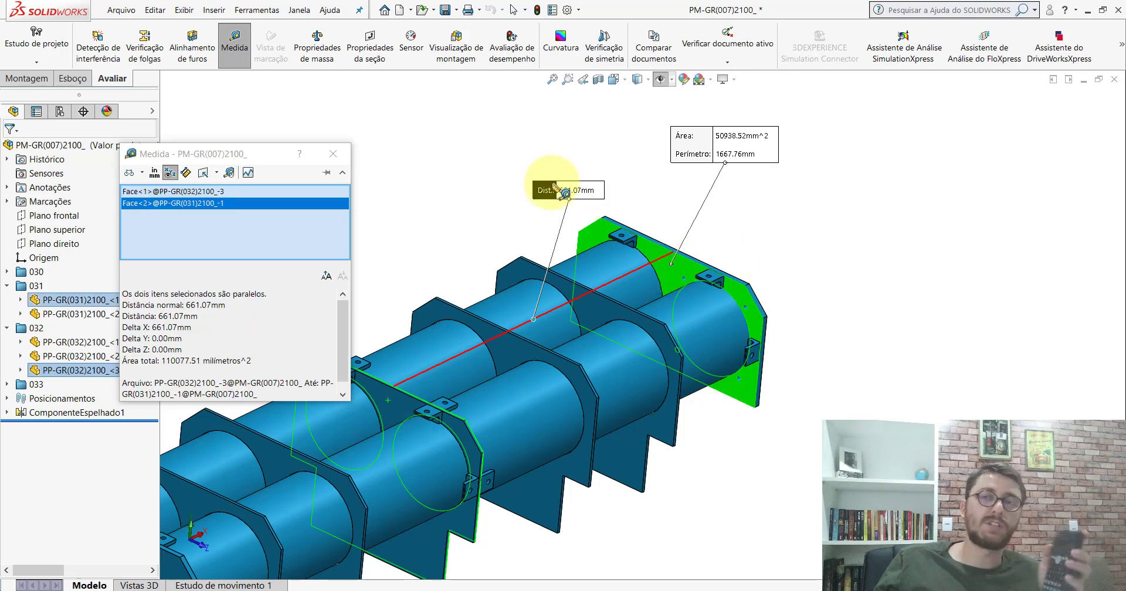
Clear the selections and measure the plate's thickness edge as 4.80 mm.
{"action": "left_click", "coordinate": [817, 231]}
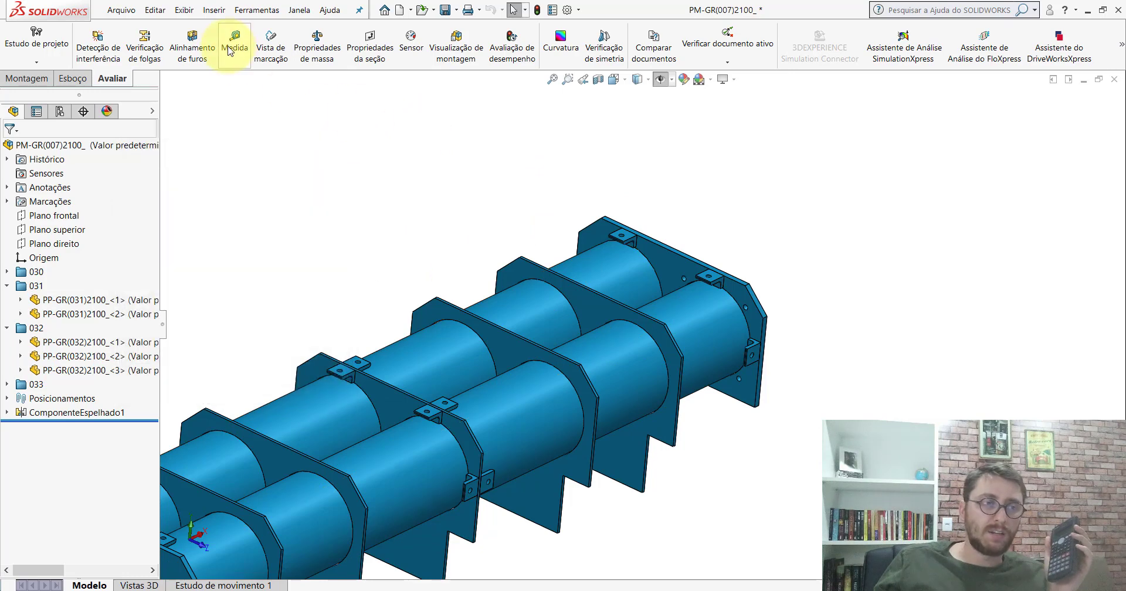
{"action": "scroll", "coordinate": [591, 375], "scroll_direction": "down", "scroll_amount": 3}
{"action": "scroll", "coordinate": [606, 337], "scroll_direction": "down", "scroll_amount": 2}
{"action": "scroll", "coordinate": [610, 328], "scroll_direction": "down", "scroll_amount": 2}
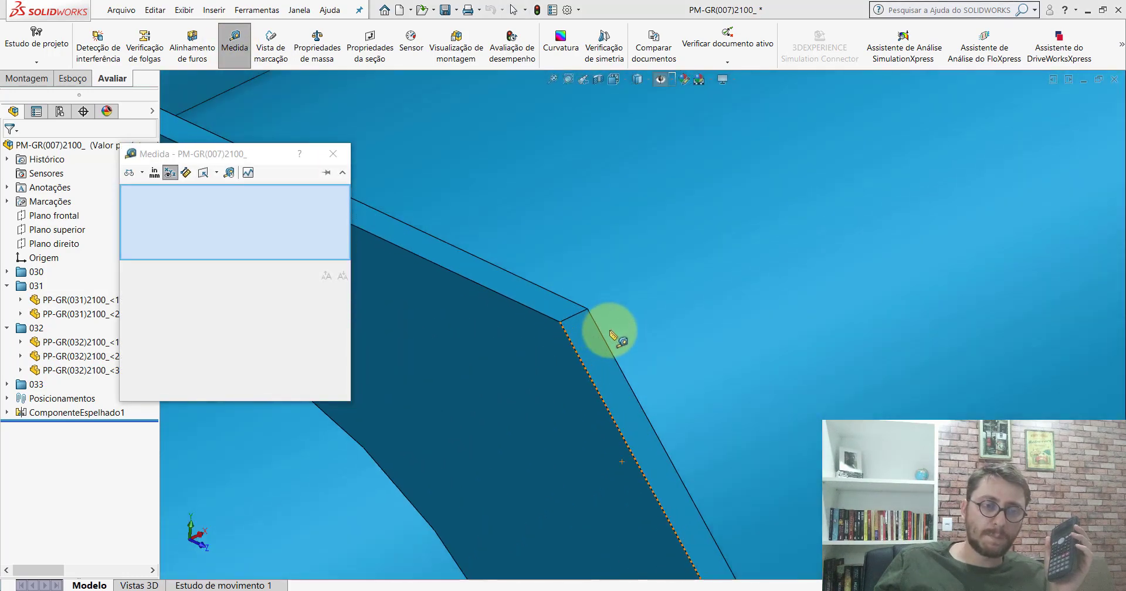
{"action": "left_click", "coordinate": [586, 319]}
{"action": "scroll", "coordinate": [583, 316], "scroll_direction": "up", "scroll_amount": 2}
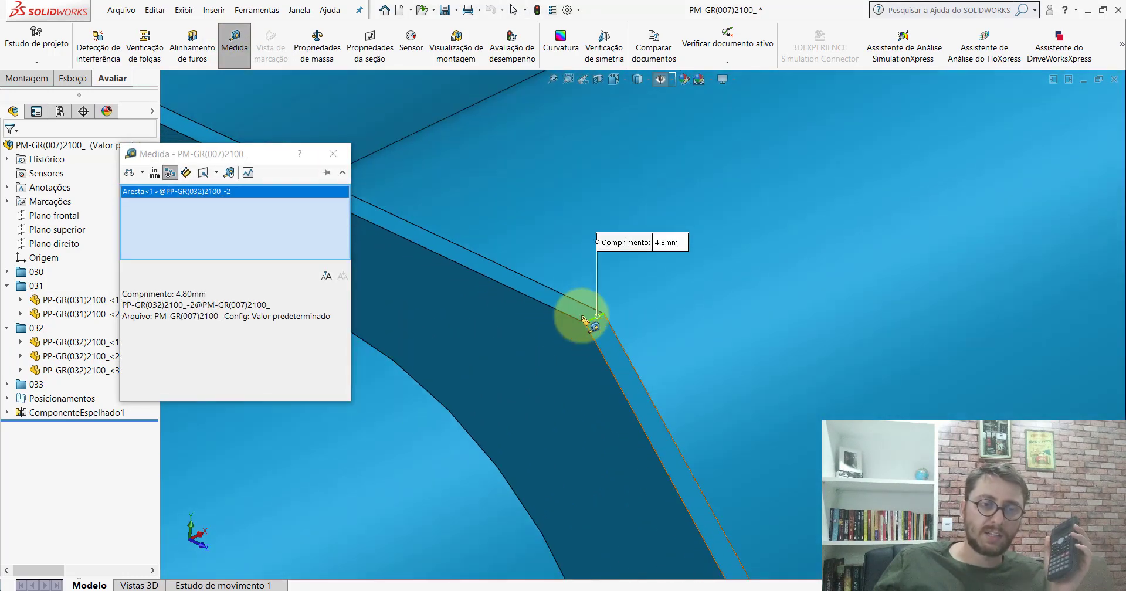
{"action": "scroll", "coordinate": [583, 315], "scroll_direction": "up", "scroll_amount": 2}
{"action": "scroll", "coordinate": [686, 287], "scroll_direction": "up", "scroll_amount": 2}
{"action": "scroll", "coordinate": [692, 305], "scroll_direction": "up", "scroll_amount": 3}
{"action": "scroll", "coordinate": [700, 323], "scroll_direction": "up", "scroll_amount": 2}
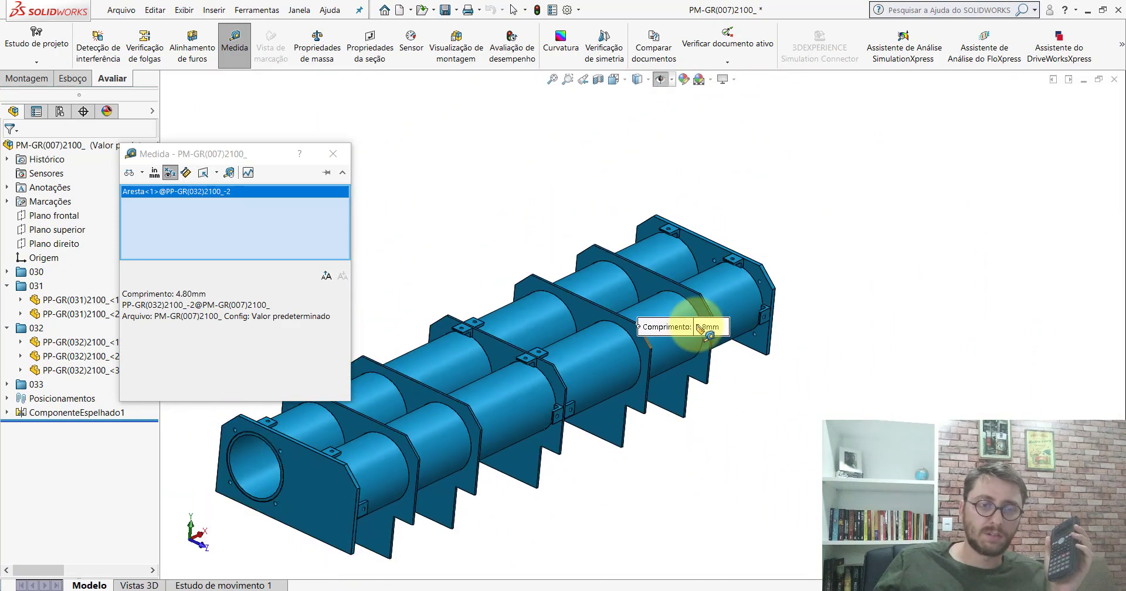
{"action": "scroll", "coordinate": [703, 324], "scroll_direction": "down", "scroll_amount": 2}
{"action": "scroll", "coordinate": [685, 331], "scroll_direction": "down", "scroll_amount": 2}
{"action": "scroll", "coordinate": [680, 336], "scroll_direction": "up", "scroll_amount": 3}
{"action": "scroll", "coordinate": [610, 347], "scroll_direction": "up", "scroll_amount": 1}
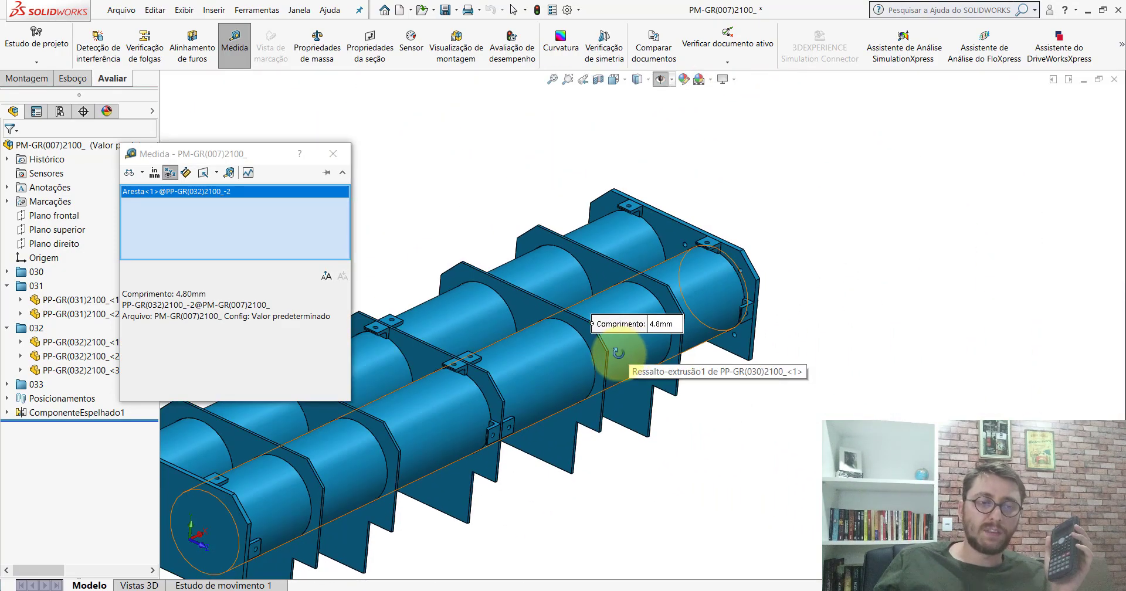
{"action": "scroll", "coordinate": [610, 349], "scroll_direction": "down", "scroll_amount": 2}
Measure 188.07 mm between the end flange and the first PP-GR(032) plate.
{"action": "scroll", "coordinate": [616, 354], "scroll_direction": "down", "scroll_amount": 1}
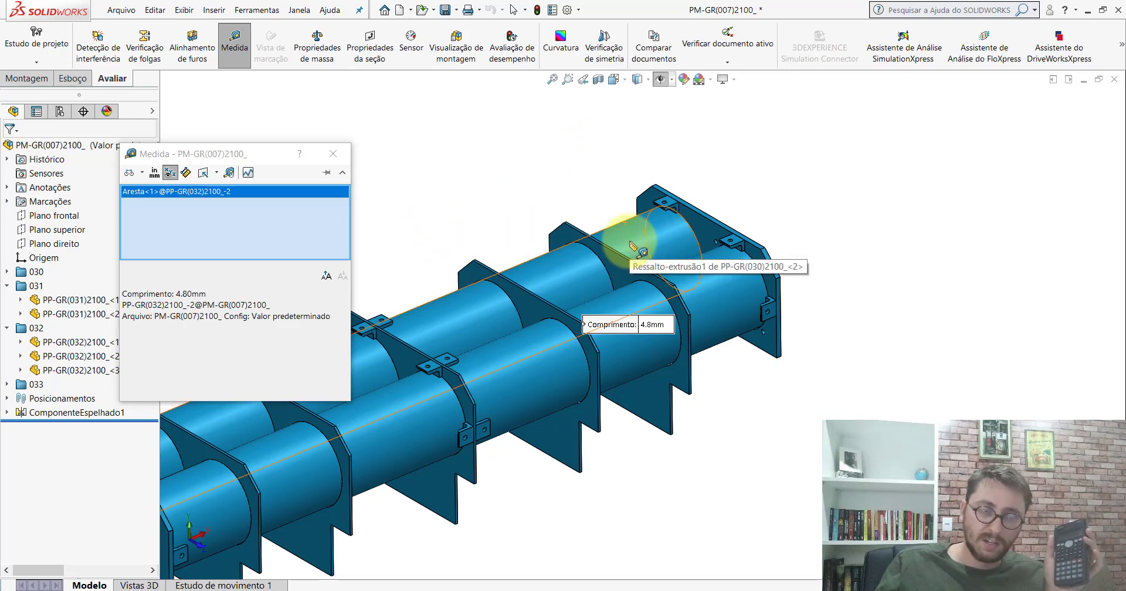
{"action": "scroll", "coordinate": [691, 240], "scroll_direction": "up", "scroll_amount": 3}
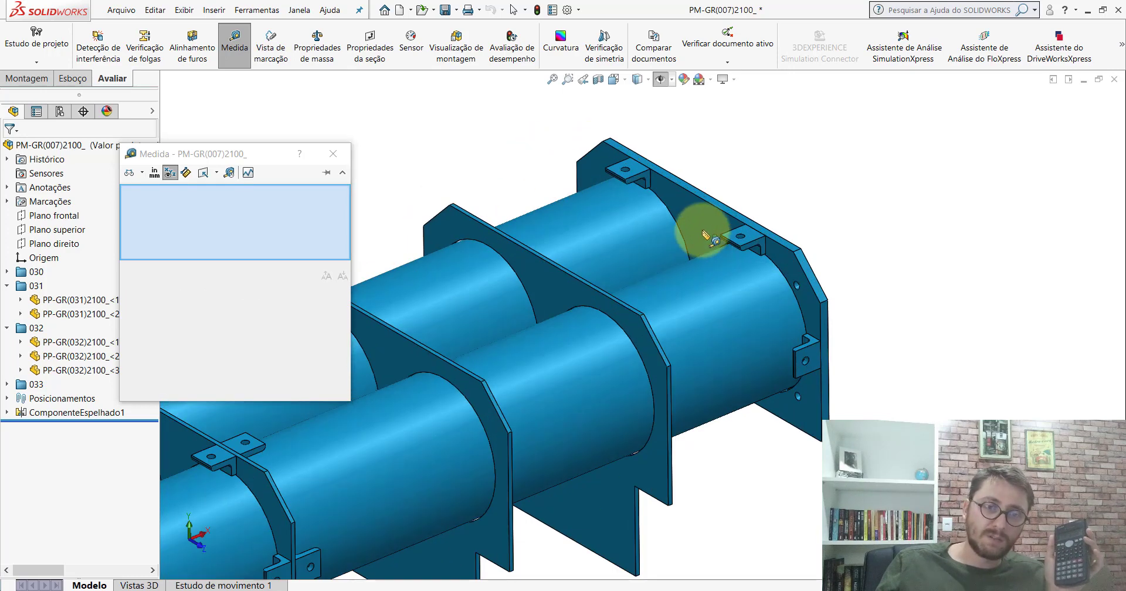
{"action": "left_click", "coordinate": [710, 241]}
{"action": "scroll", "coordinate": [645, 264], "scroll_direction": "up", "scroll_amount": 3}
{"action": "left_click", "coordinate": [596, 254]}
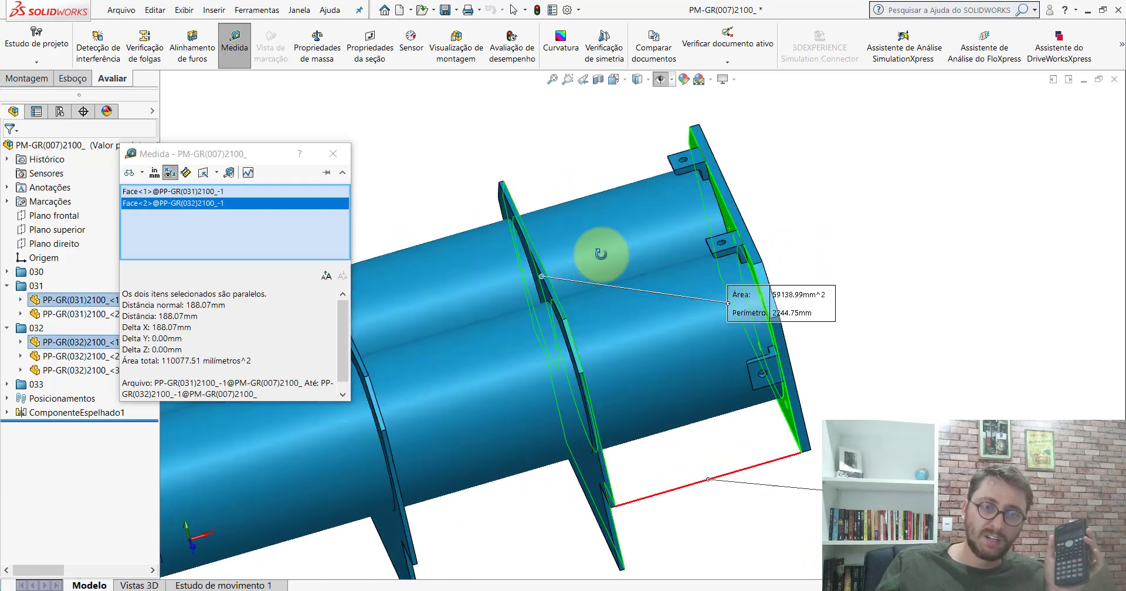
{"action": "key", "text": "Escape"}
Measure the 268.2 mm gaps between neighbouring PP-GR(032) plates, then close Measure.
{"action": "middle_click_drag", "start_coordinate": [595, 253], "coordinate": [794, 221]}
{"action": "left_click", "coordinate": [546, 279]}
{"action": "mouse_move", "coordinate": [495, 269]}
{"action": "middle_mouse_down"}
{"action": "mouse_move", "coordinate": [442, 316]}
{"action": "mouse_move", "coordinate": [472, 164]}
{"action": "middle_mouse_up"}
{"action": "left_click", "coordinate": [434, 316]}
{"action": "key", "text": "Escape"}
{"action": "key", "text": "f"}
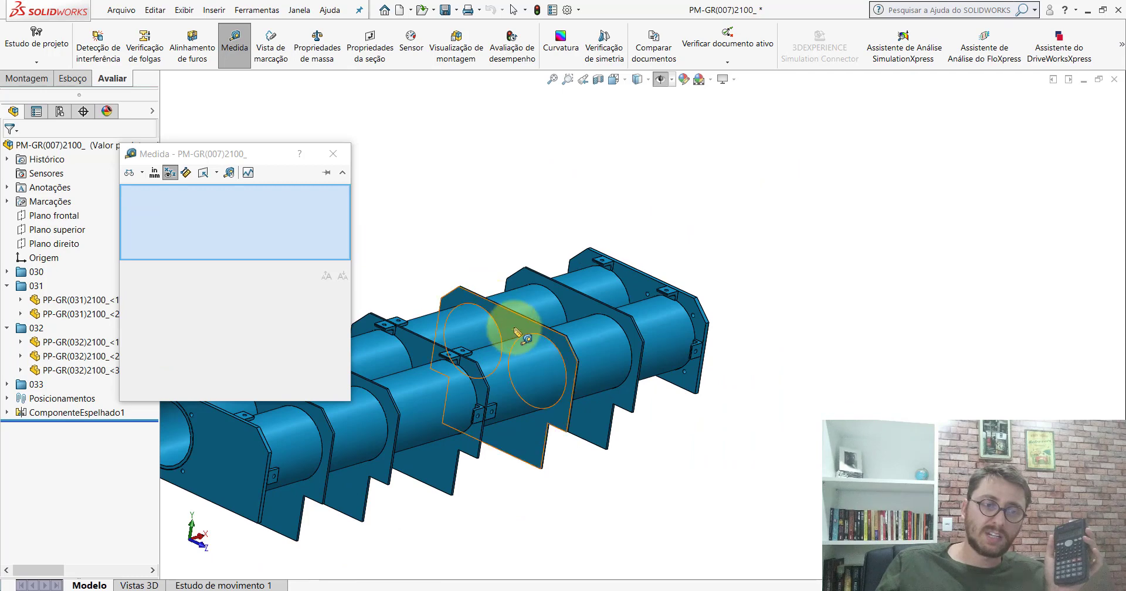
{"action": "left_click", "coordinate": [516, 322]}
{"action": "mouse_move", "coordinate": [515, 322]}
{"action": "middle_mouse_down"}
{"action": "mouse_move", "coordinate": [447, 331]}
{"action": "mouse_move", "coordinate": [440, 349]}
{"action": "middle_mouse_up"}
{"action": "left_click", "coordinate": [435, 345]}
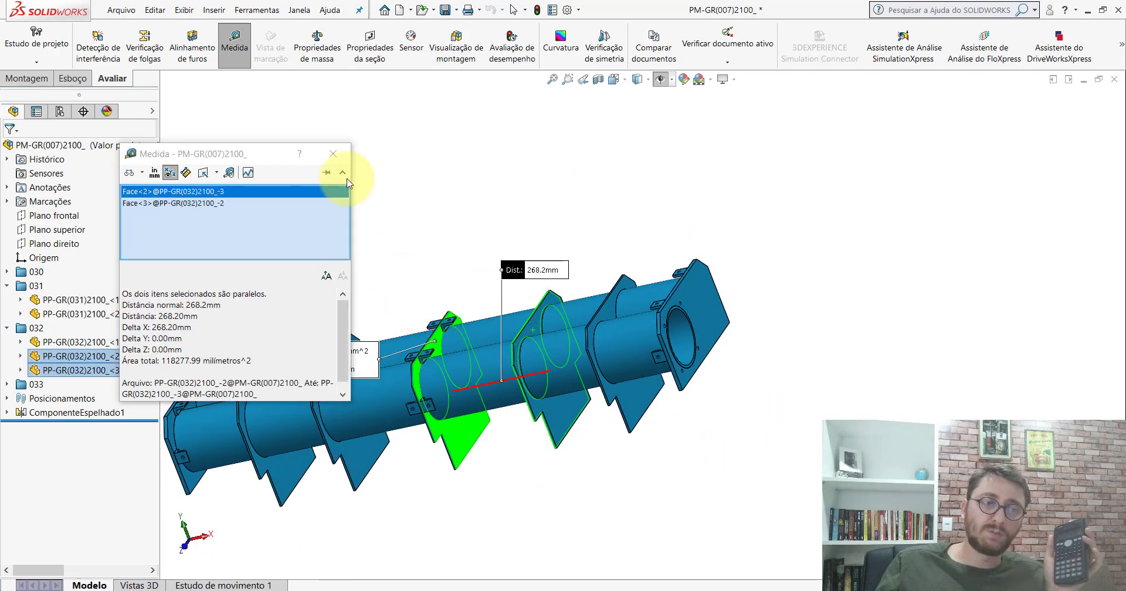
{"action": "key", "text": "Escape"}
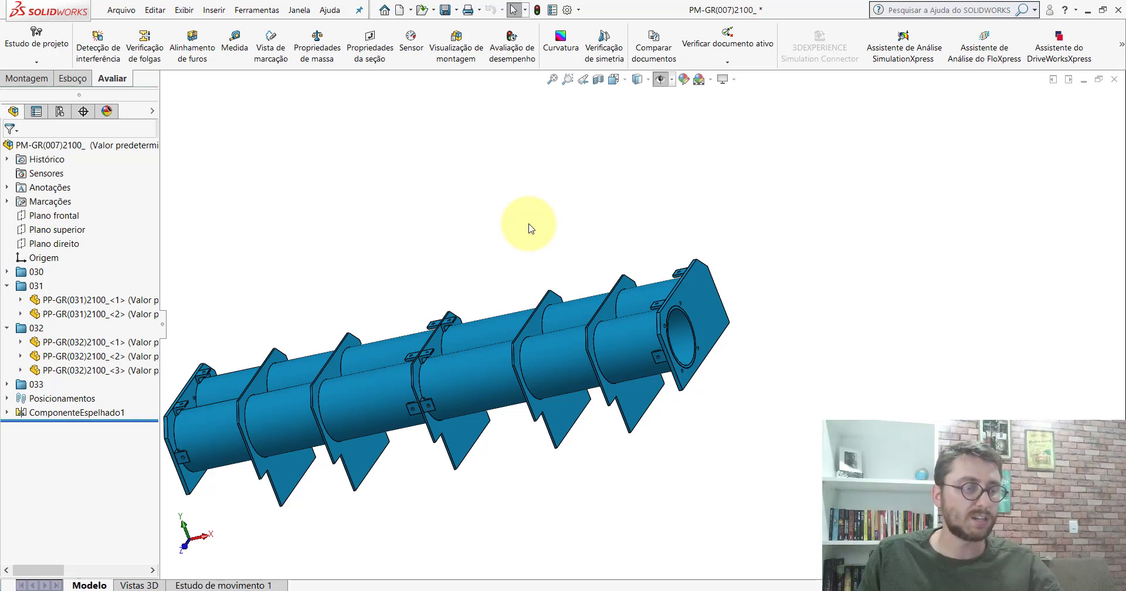
Recheck the first PP-GR(032) plate face, then return to the Montagem2 assembly.
{"action": "left_click", "coordinate": [227, 63]}
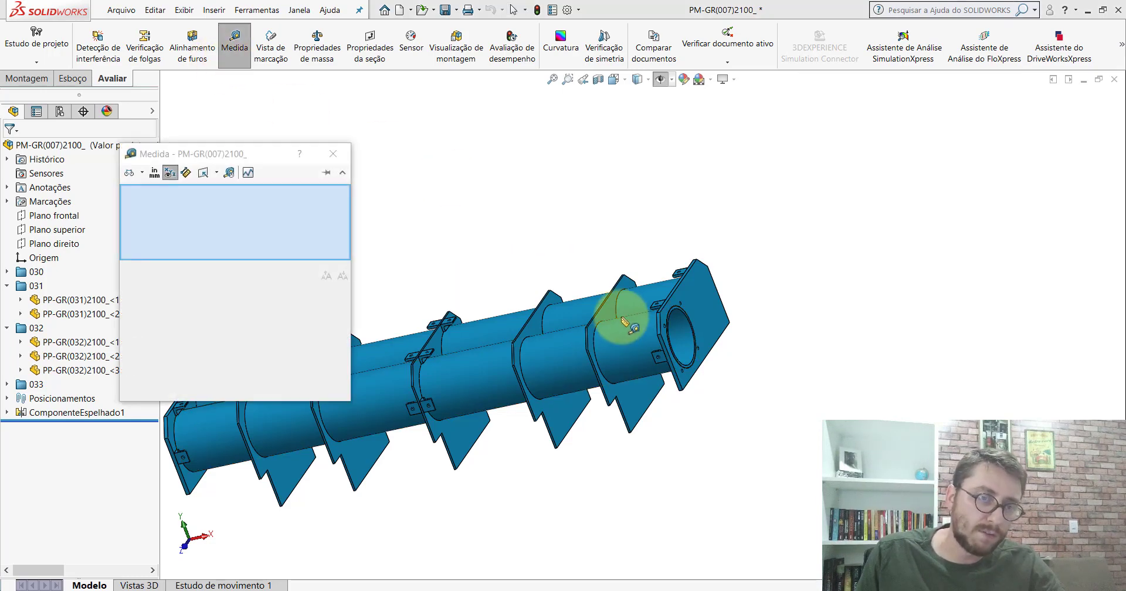
{"action": "scroll", "coordinate": [595, 311], "scroll_direction": "down", "scroll_amount": 3}
{"action": "left_click", "coordinate": [596, 311]}
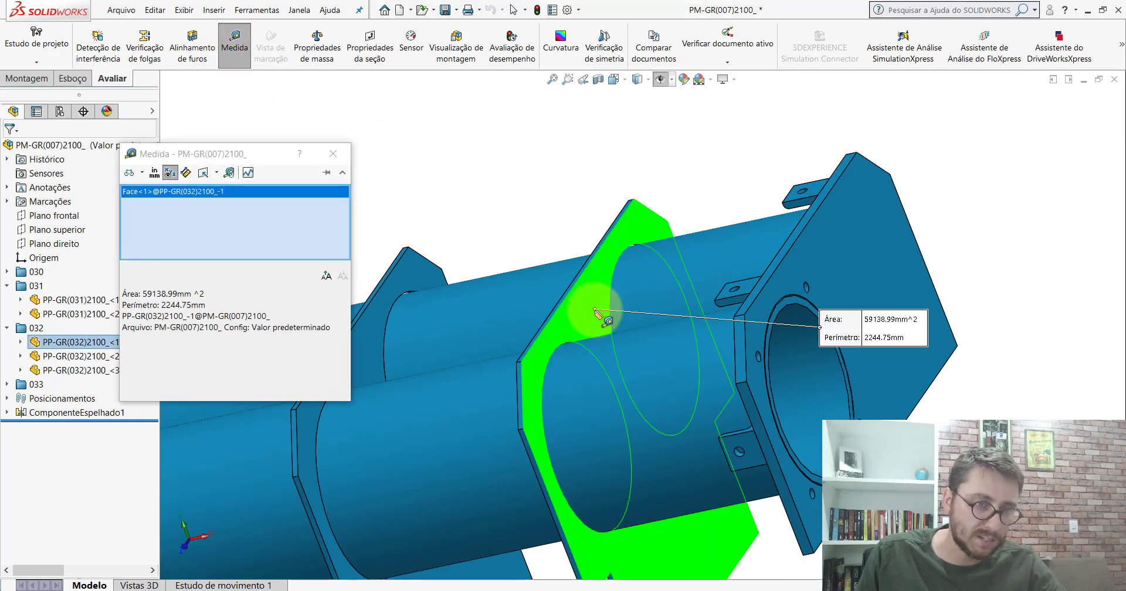
{"action": "key", "text": "Escape"}
{"action": "left_click", "coordinate": [592, 308]}
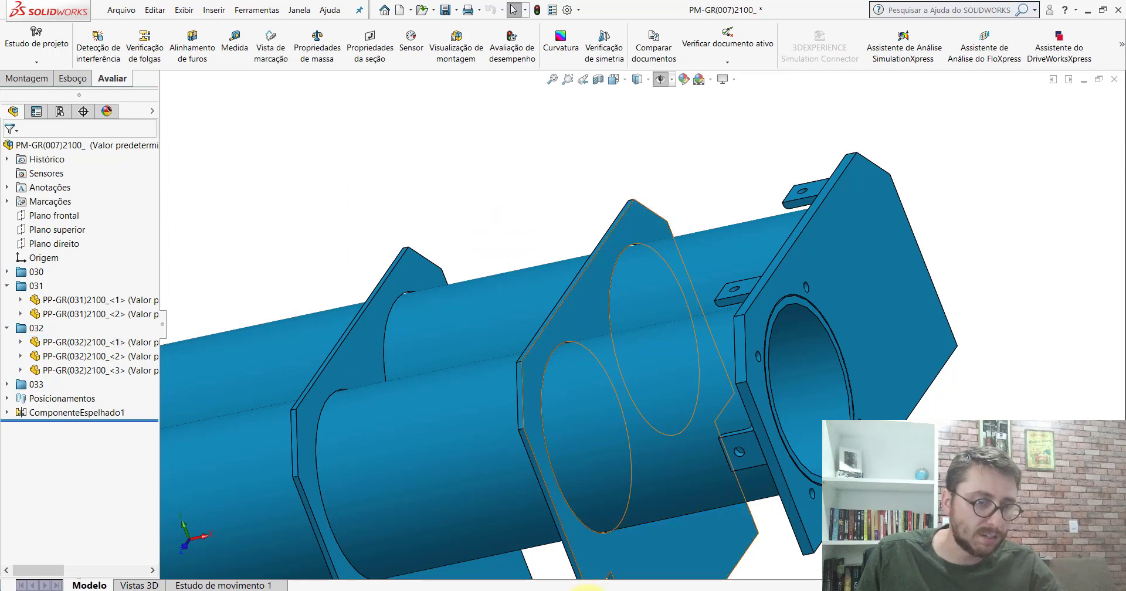
{"action": "left_click", "coordinate": [704, 551]}
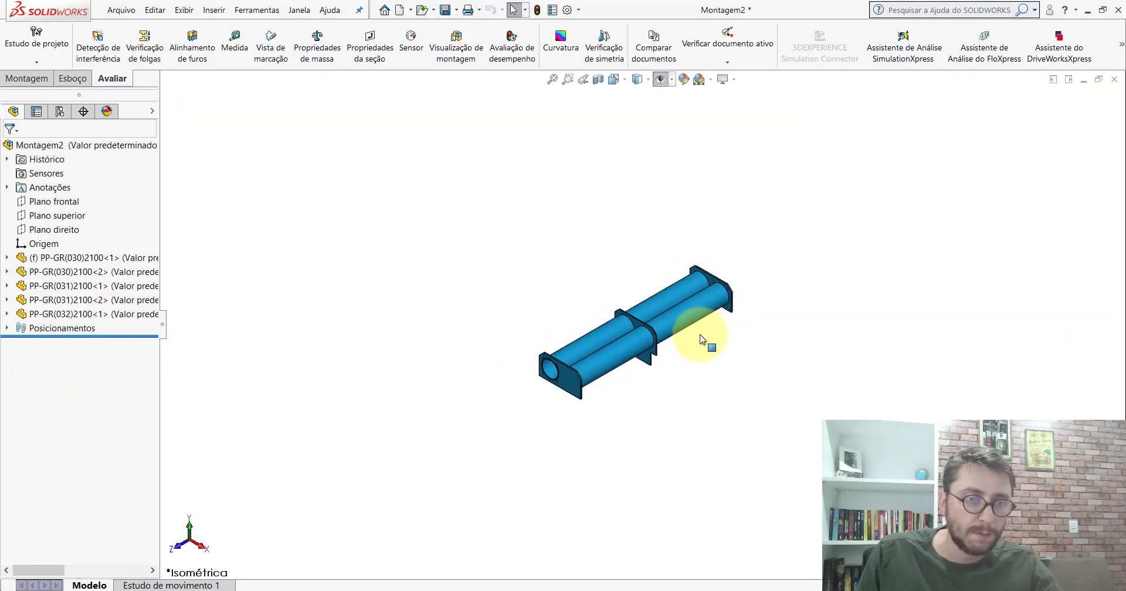
Ctrl-drag a copy of the middle PP-GR(032) plate above the tubes and deselect it.
{"action": "scroll", "coordinate": [712, 314], "scroll_direction": "down", "scroll_amount": 5}
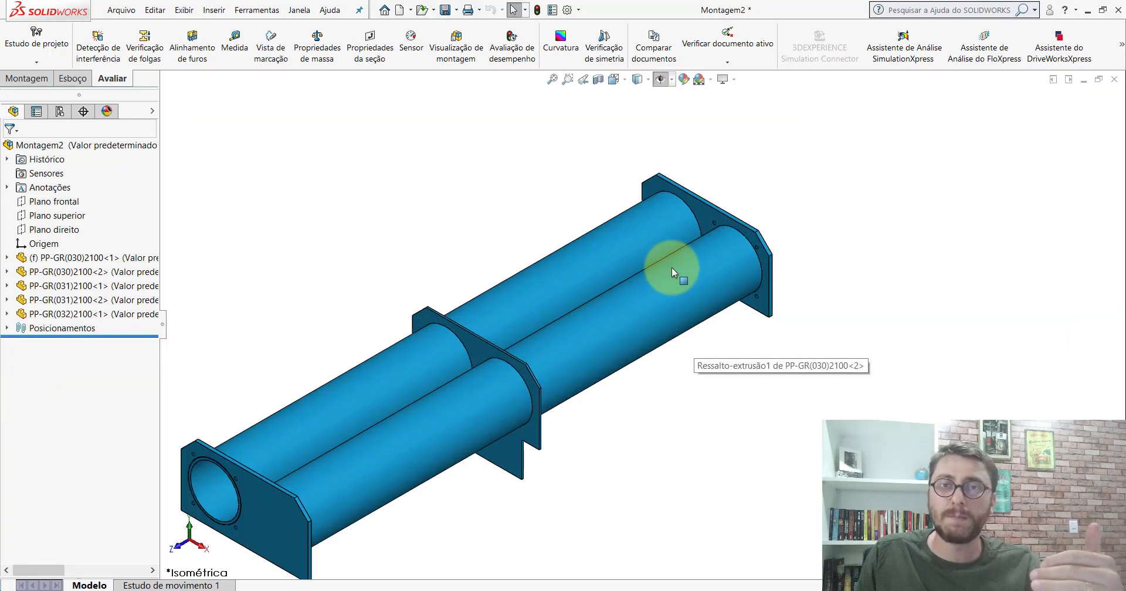
{"action": "scroll", "coordinate": [621, 311], "scroll_direction": "up", "scroll_amount": 3}
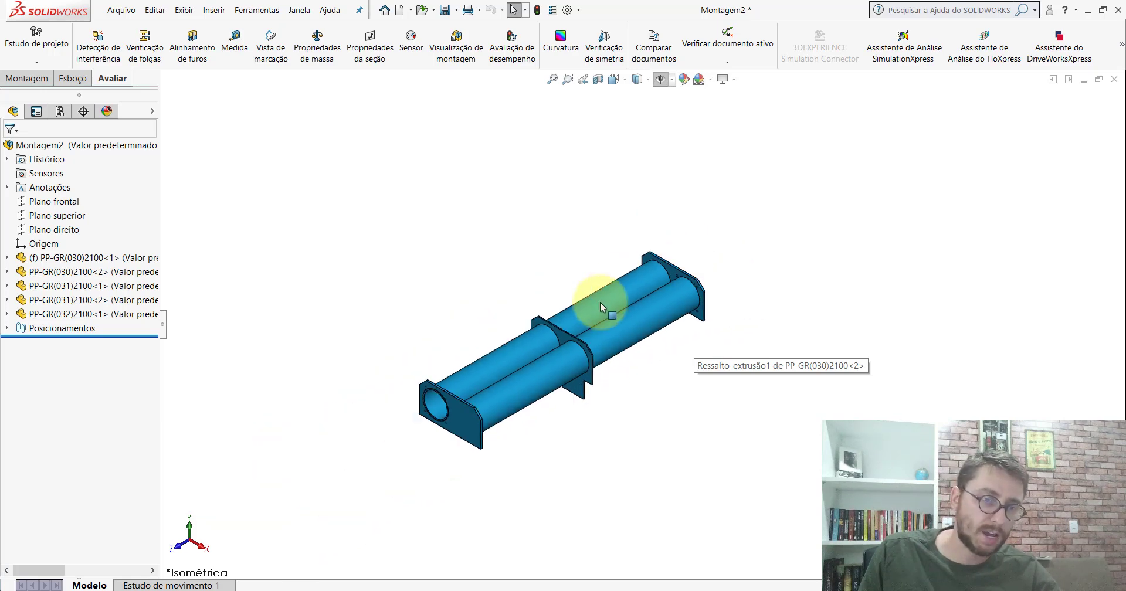
{"action": "scroll", "coordinate": [595, 302], "scroll_direction": "down", "scroll_amount": 2}
{"action": "scroll", "coordinate": [600, 303], "scroll_direction": "down", "scroll_amount": 3}
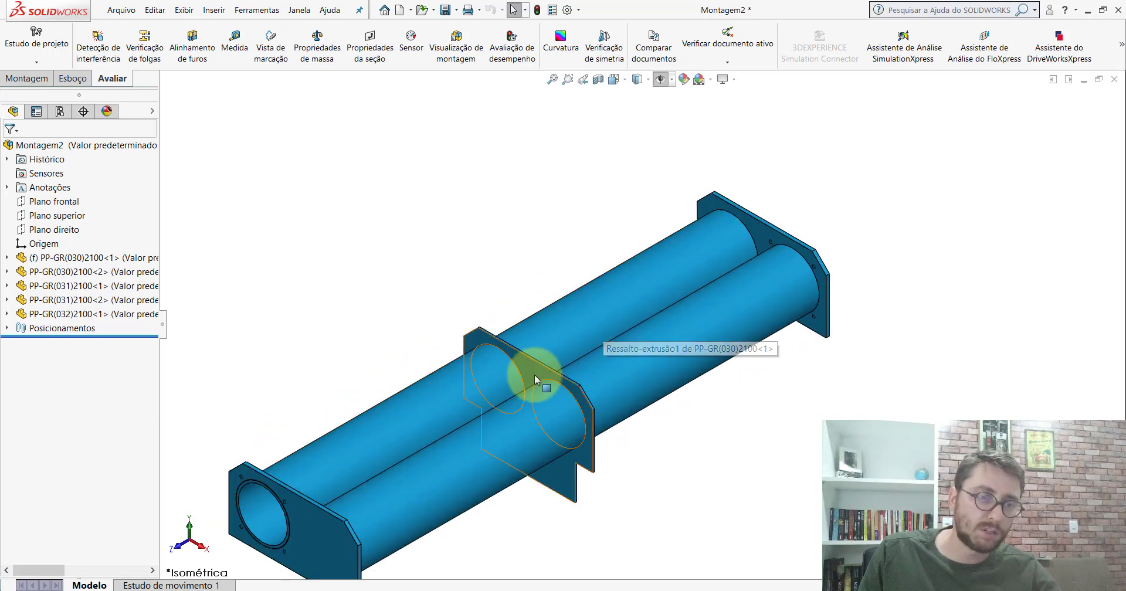
{"action": "mouse_move", "coordinate": [532, 374]}
{"action": "left_mouse_down"}
{"action": "mouse_move", "coordinate": [560, 214]}
{"action": "mouse_move", "coordinate": [524, 218]}
{"action": "left_mouse_up"}
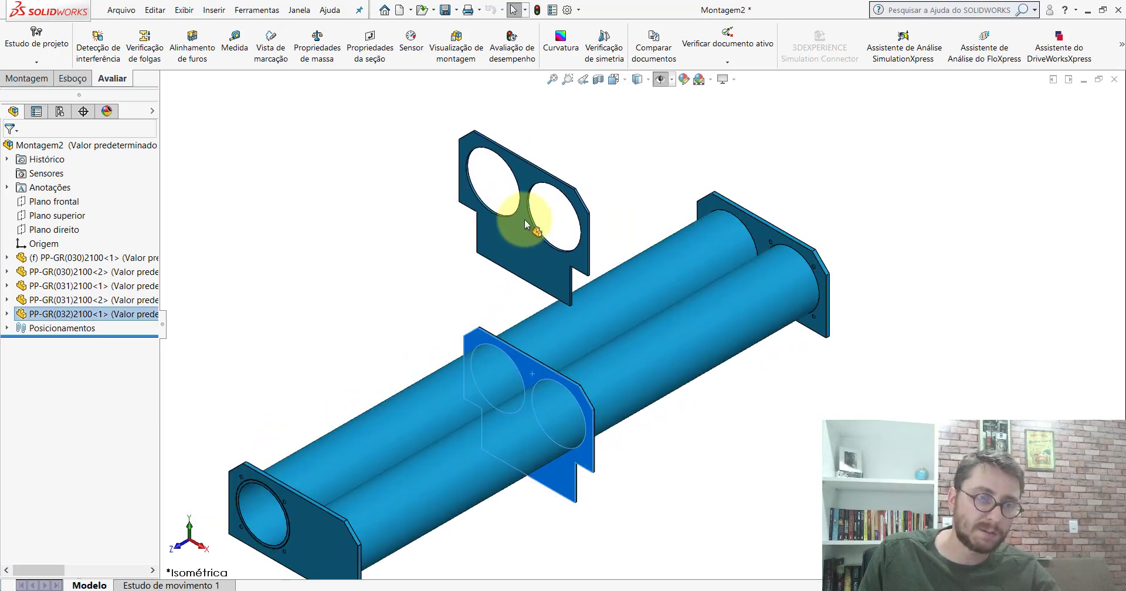
{"action": "left_click", "coordinate": [517, 370]}
{"action": "left_click", "coordinate": [434, 302]}
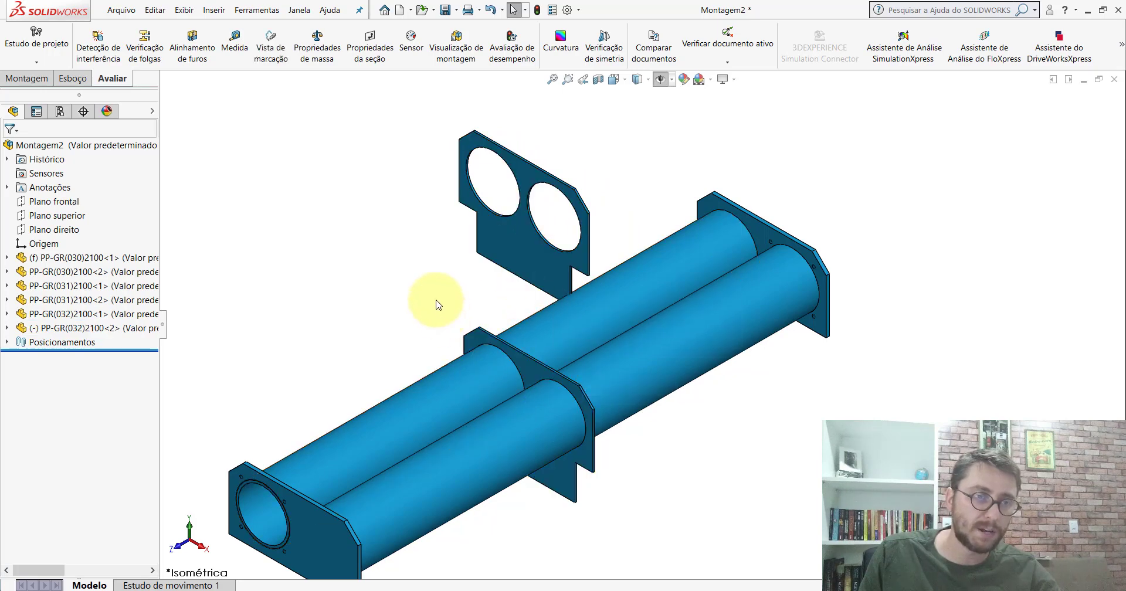
{"action": "left_click", "coordinate": [32, 79]}
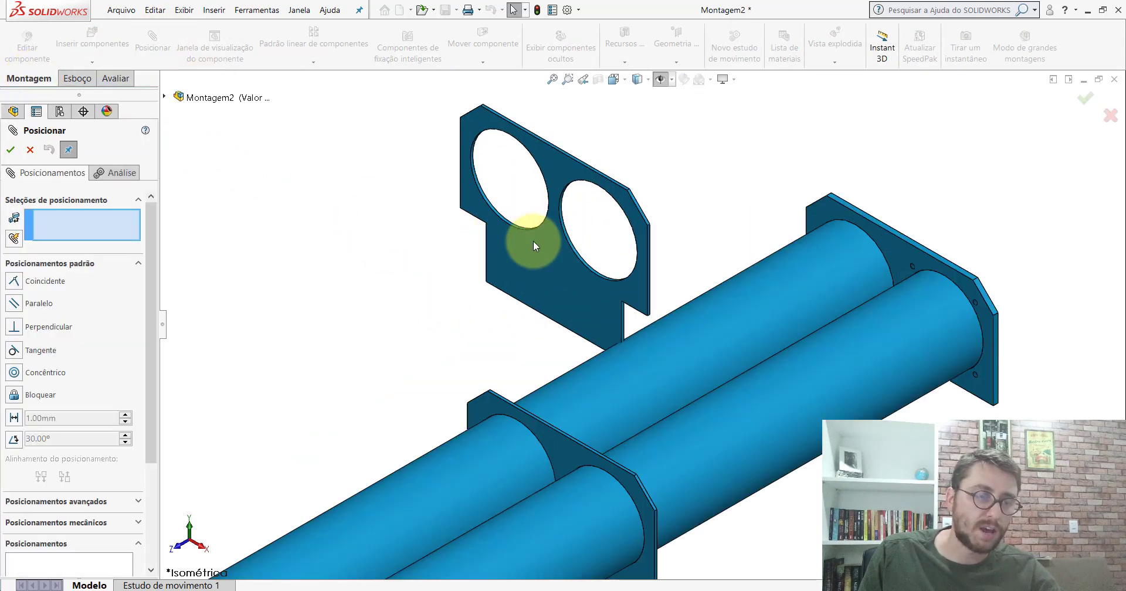
Mate the second plate's round cutout concentric with the first tube.
{"action": "scroll", "coordinate": [533, 241], "scroll_direction": "down", "scroll_amount": 5}
{"action": "scroll", "coordinate": [510, 229], "scroll_direction": "down", "scroll_amount": 4}
{"action": "left_click", "coordinate": [487, 217]}
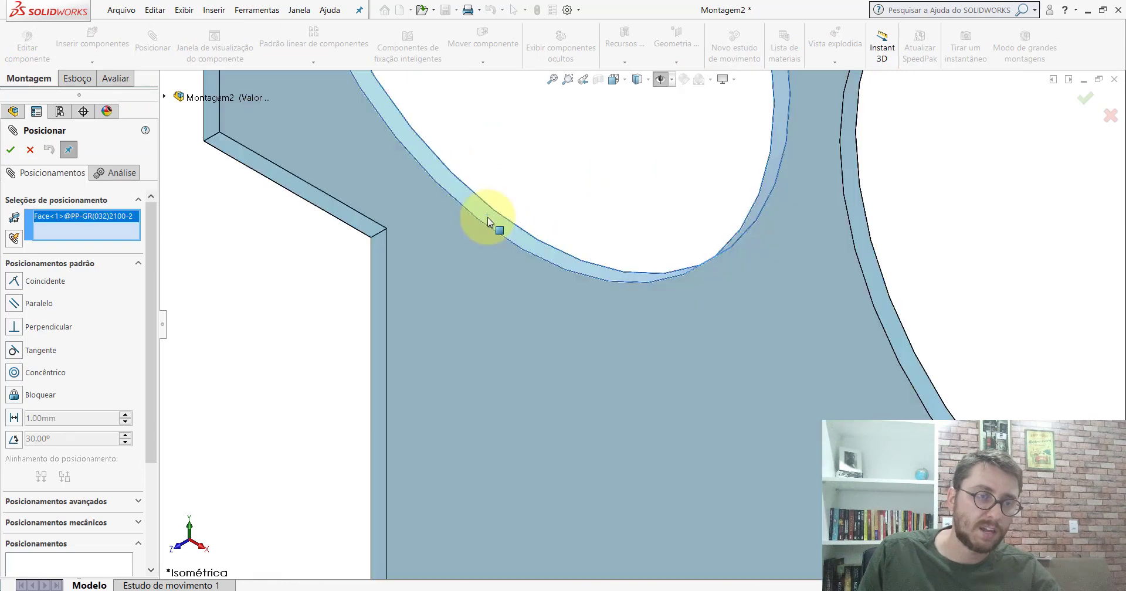
{"action": "scroll", "coordinate": [630, 344], "scroll_direction": "up", "scroll_amount": 5}
{"action": "scroll", "coordinate": [674, 365], "scroll_direction": "up", "scroll_amount": 3}
{"action": "scroll", "coordinate": [710, 353], "scroll_direction": "down", "scroll_amount": 2}
{"action": "scroll", "coordinate": [564, 336], "scroll_direction": "down", "scroll_amount": 2}
{"action": "left_click", "coordinate": [564, 336]}
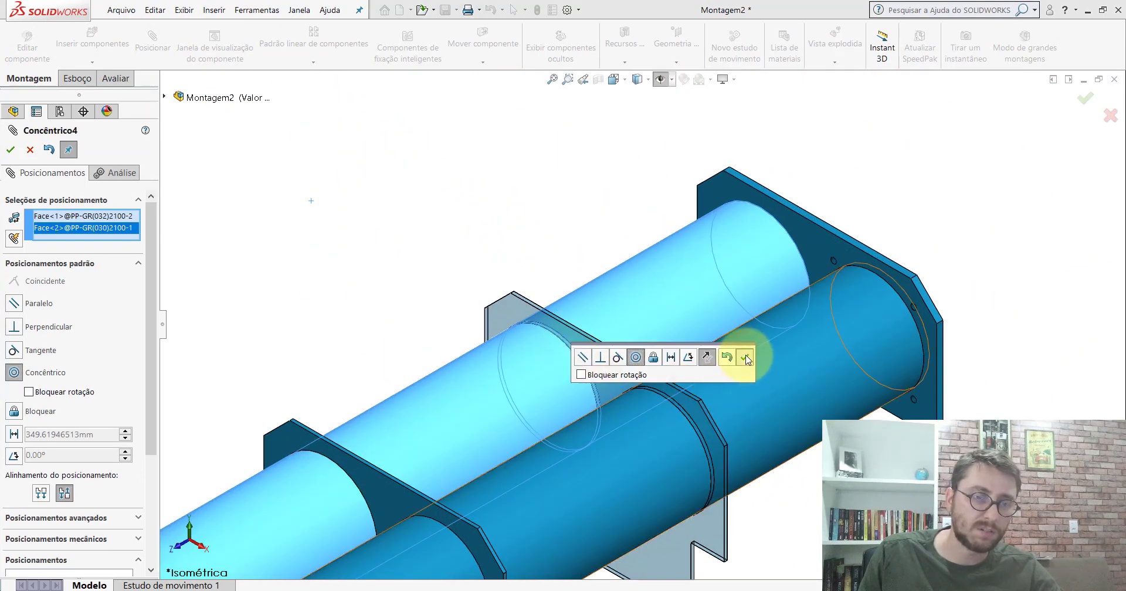
{"action": "left_click", "coordinate": [747, 359]}
Make the new plate's flat face parallel to the first plate, then close the mate panel.
{"action": "scroll", "coordinate": [698, 374], "scroll_direction": "up", "scroll_amount": 5}
{"action": "scroll", "coordinate": [630, 345], "scroll_direction": "down", "scroll_amount": 4}
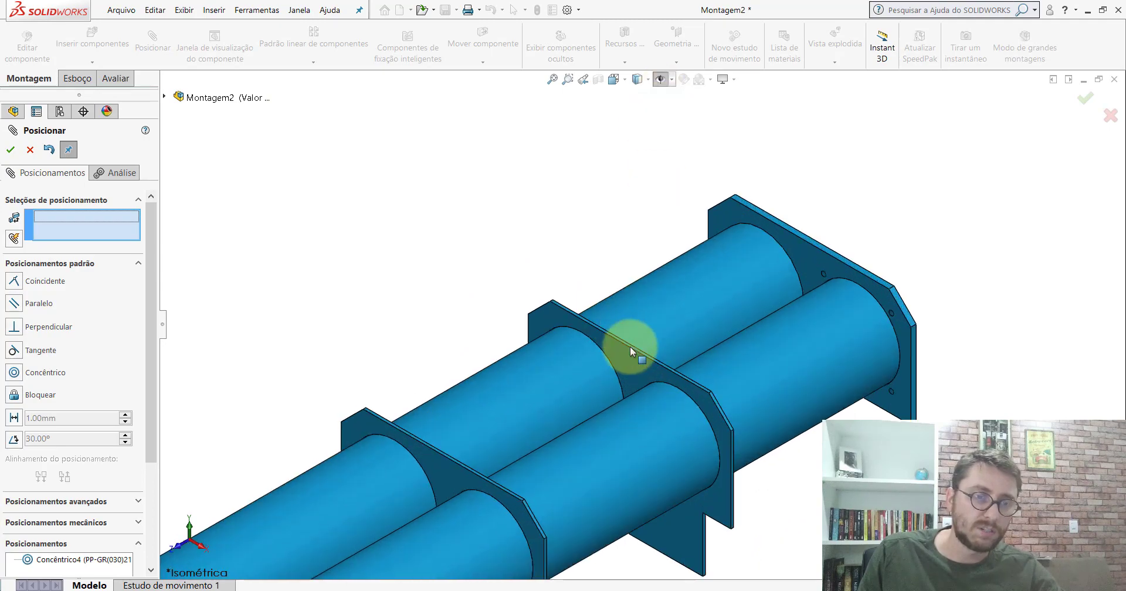
{"action": "scroll", "coordinate": [630, 346], "scroll_direction": "down", "scroll_amount": 3}
{"action": "scroll", "coordinate": [632, 347], "scroll_direction": "down", "scroll_amount": 2}
{"action": "left_click", "coordinate": [638, 318]}
{"action": "scroll", "coordinate": [633, 343], "scroll_direction": "up", "scroll_amount": 2}
{"action": "scroll", "coordinate": [633, 342], "scroll_direction": "up", "scroll_amount": 3}
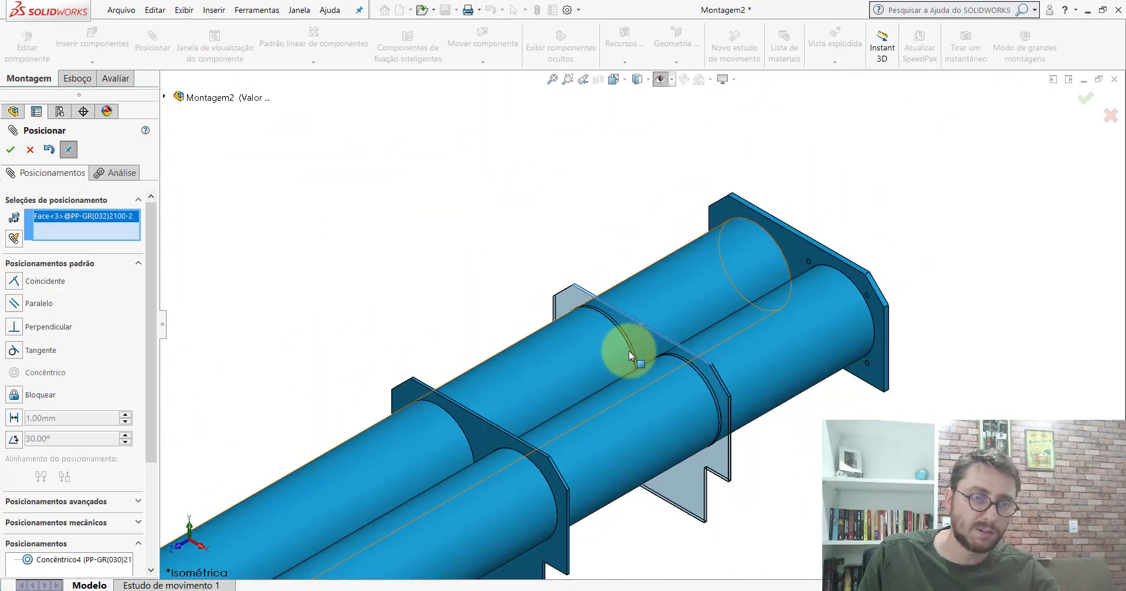
{"action": "scroll", "coordinate": [540, 395], "scroll_direction": "down", "scroll_amount": 2}
{"action": "scroll", "coordinate": [503, 395], "scroll_direction": "down", "scroll_amount": 3}
{"action": "scroll", "coordinate": [479, 380], "scroll_direction": "down", "scroll_amount": 3}
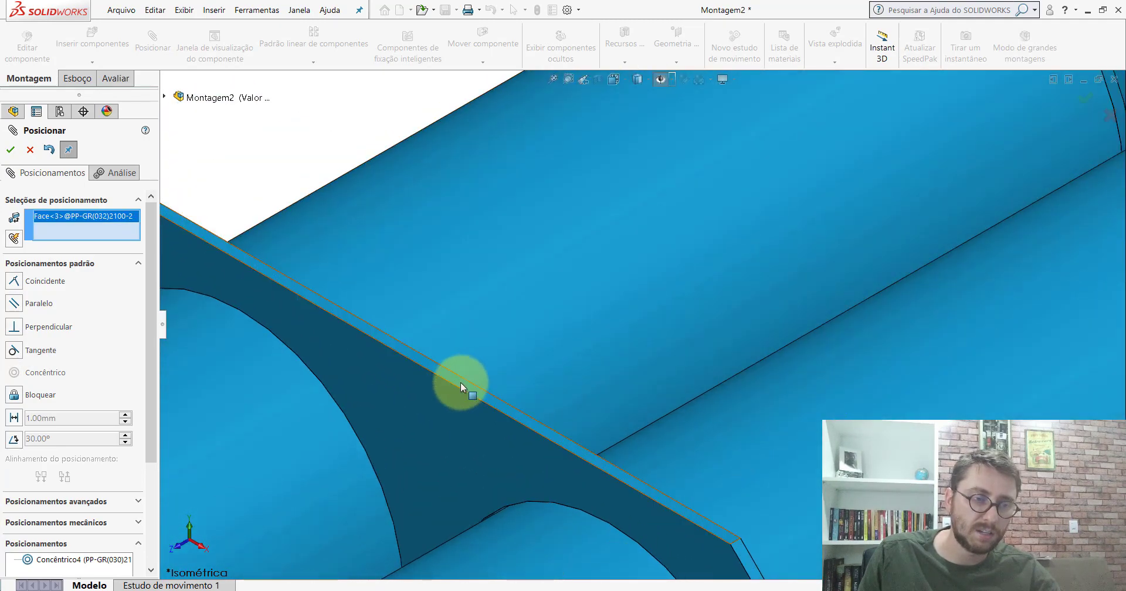
{"action": "scroll", "coordinate": [459, 382], "scroll_direction": "up", "scroll_amount": 3}
{"action": "scroll", "coordinate": [460, 382], "scroll_direction": "down", "scroll_amount": 3}
{"action": "left_click", "coordinate": [460, 383]}
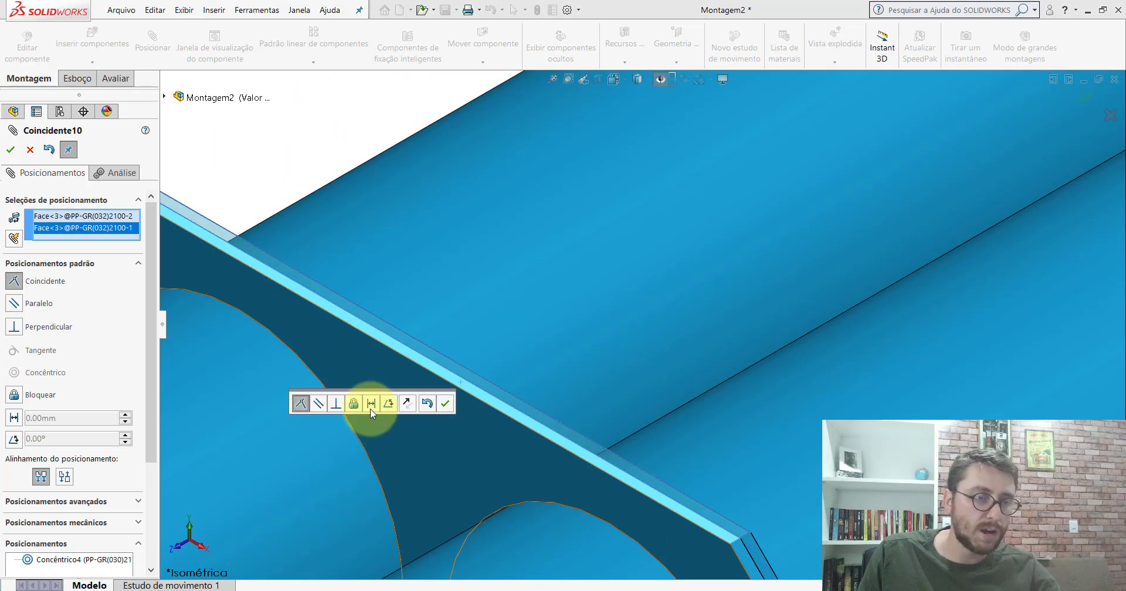
{"action": "left_click", "coordinate": [318, 404]}
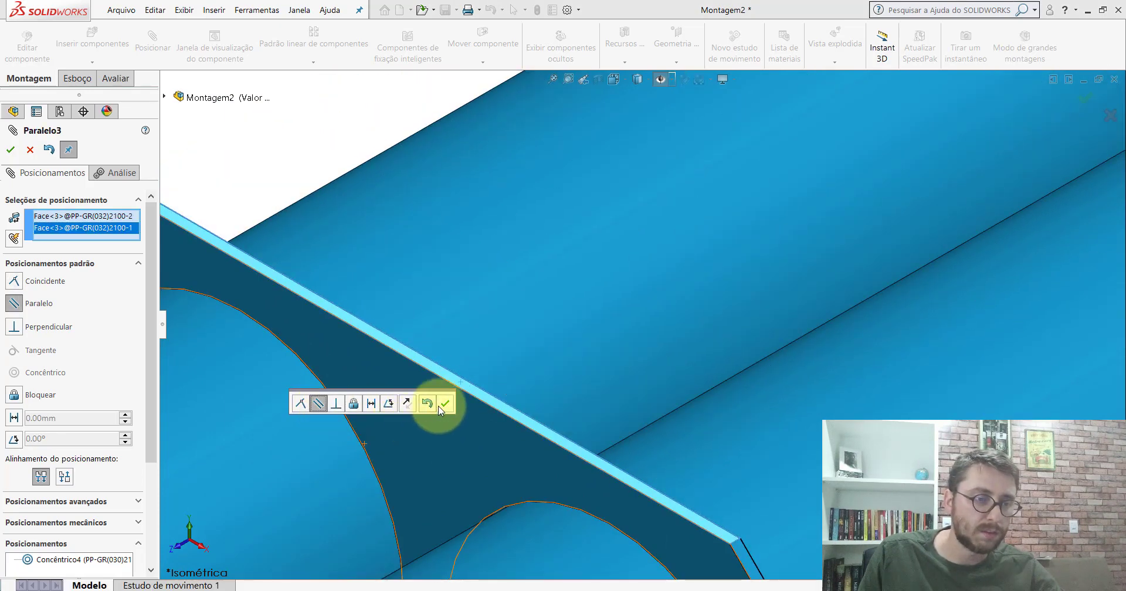
{"action": "left_click", "coordinate": [445, 403]}
{"action": "left_click", "coordinate": [30, 150]}
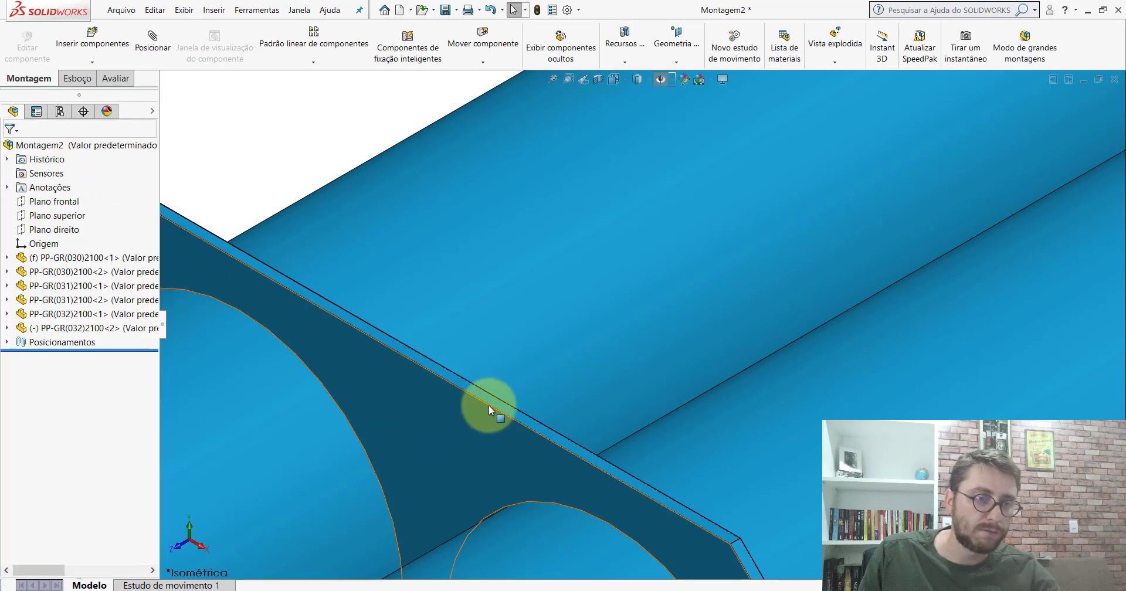
Slide the second plate along the tubes away from the first plate.
{"action": "left_click", "coordinate": [504, 406]}
{"action": "scroll", "coordinate": [563, 379], "scroll_direction": "up", "scroll_amount": 3}
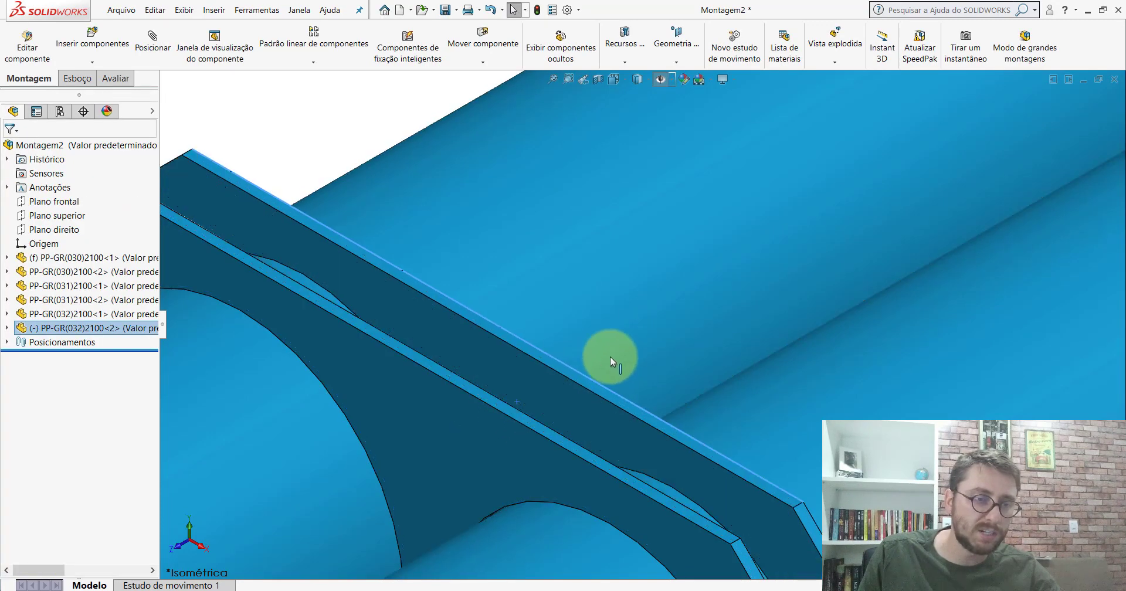
{"action": "scroll", "coordinate": [762, 264], "scroll_direction": "up", "scroll_amount": 3}
{"action": "scroll", "coordinate": [808, 288], "scroll_direction": "up", "scroll_amount": 3}
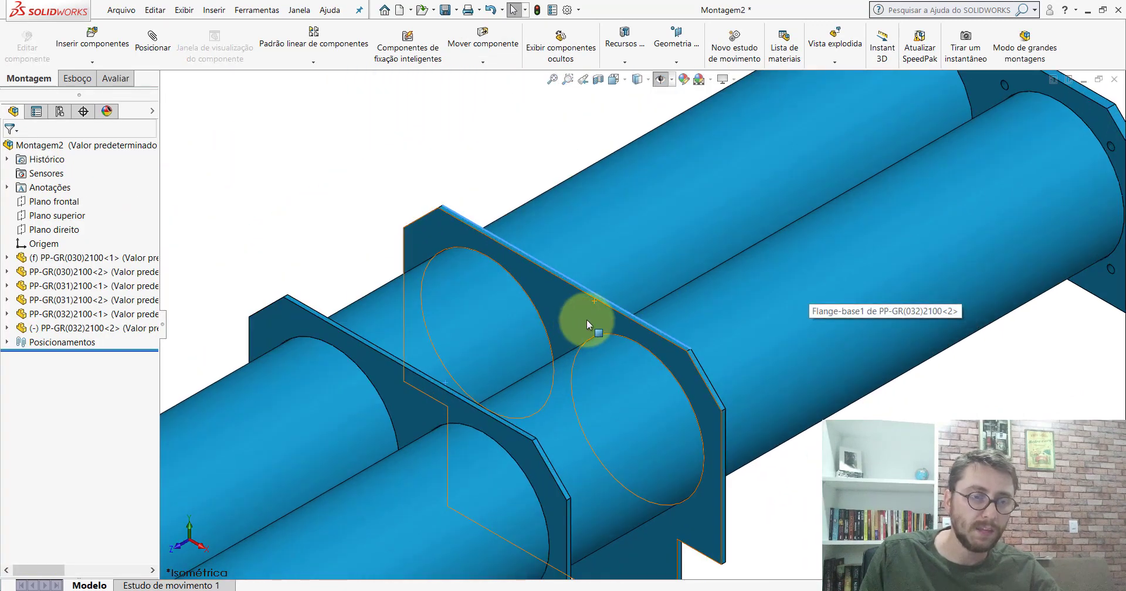
{"action": "left_click_drag", "start_coordinate": [587, 322], "coordinate": [542, 229]}
Add a 217.156 mm distance mate between the facing sides of the two plates.
{"action": "left_click", "coordinate": [314, 150]}
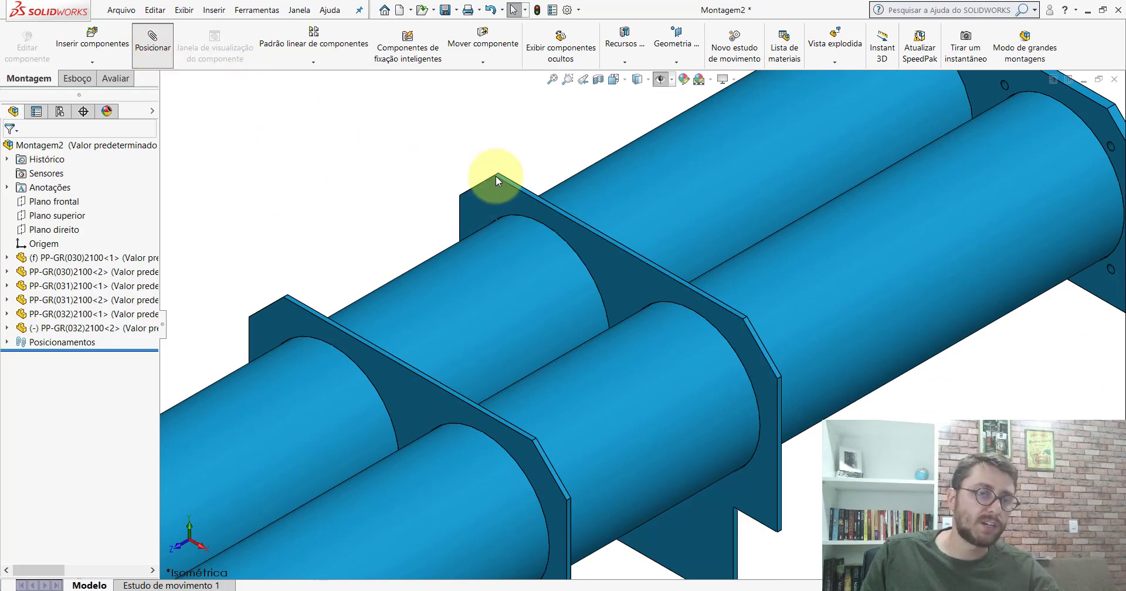
{"action": "left_click", "coordinate": [617, 272]}
{"action": "mouse_move", "coordinate": [616, 272]}
{"action": "middle_mouse_down"}
{"action": "mouse_move", "coordinate": [531, 309]}
{"action": "mouse_move", "coordinate": [339, 359]}
{"action": "middle_mouse_up"}
{"action": "left_click", "coordinate": [341, 360]}
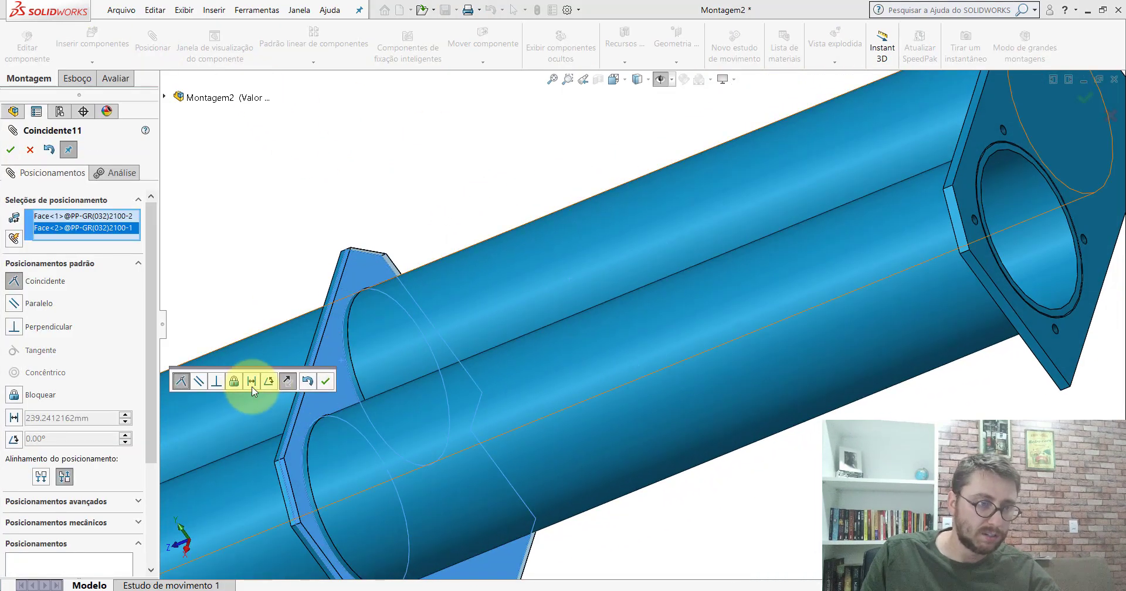
{"action": "left_click", "coordinate": [252, 382]}
{"action": "type", "text": "21"}
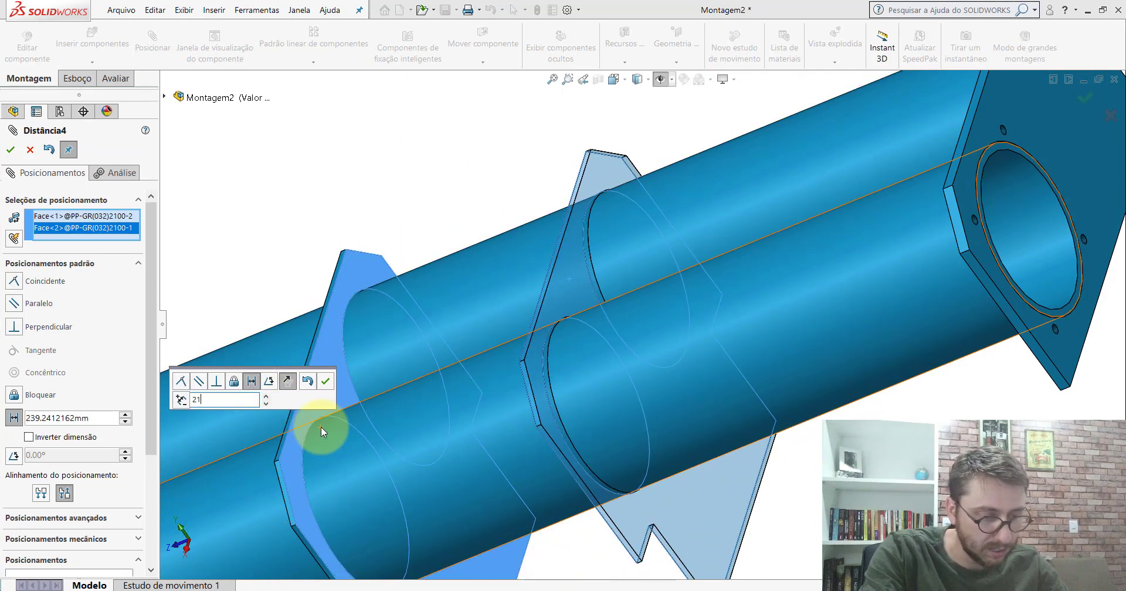
{"action": "type", "text": "7"}
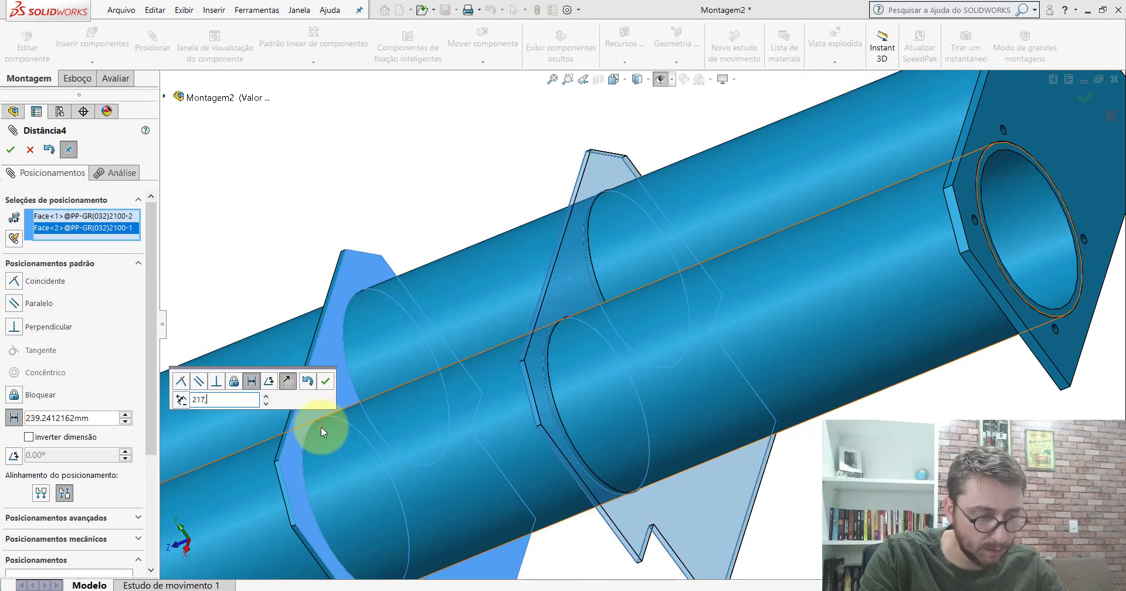
{"action": "type", "text": ",156"}
{"action": "key", "text": "Return"}
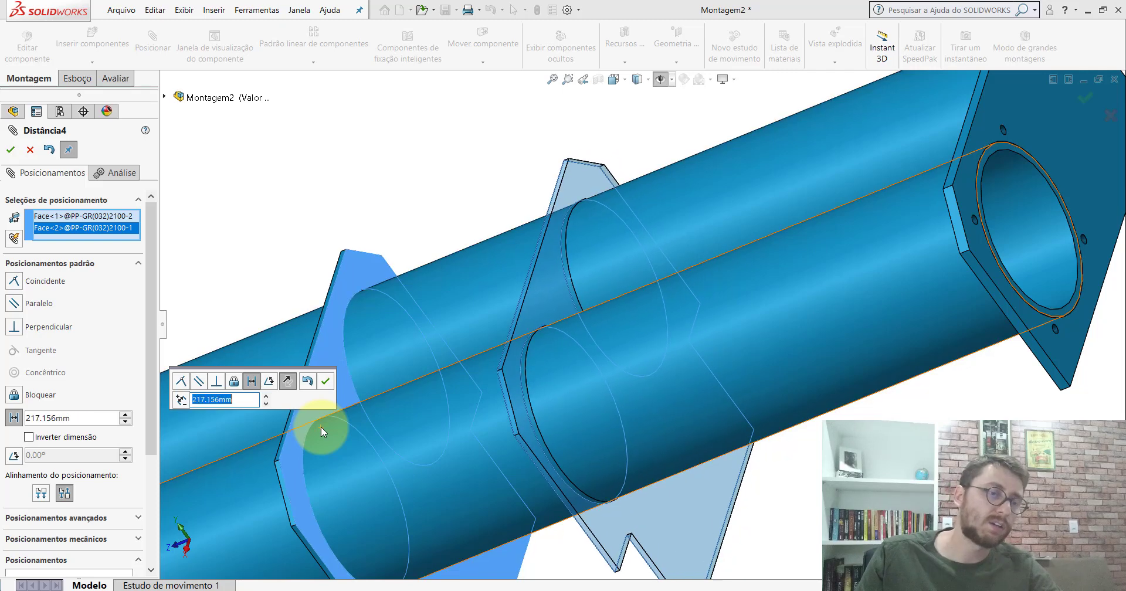
{"action": "left_click", "coordinate": [325, 381]}
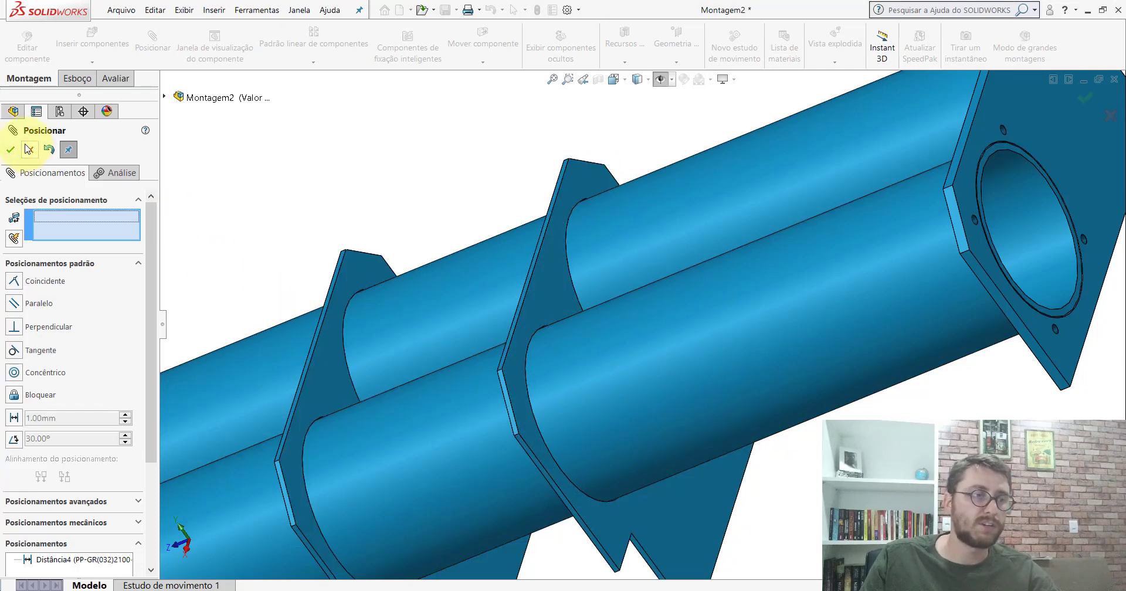
{"action": "key", "text": "Escape"}
{"action": "scroll", "coordinate": [639, 284], "scroll_direction": "up", "scroll_amount": 5}
{"action": "mouse_move", "coordinate": [640, 284]}
{"action": "middle_mouse_down"}
{"action": "mouse_move", "coordinate": [651, 298]}
{"action": "mouse_move", "coordinate": [700, 281]}
{"action": "mouse_move", "coordinate": [727, 297]}
{"action": "middle_mouse_up"}
{"action": "scroll", "coordinate": [721, 299], "scroll_direction": "down", "scroll_amount": 5}
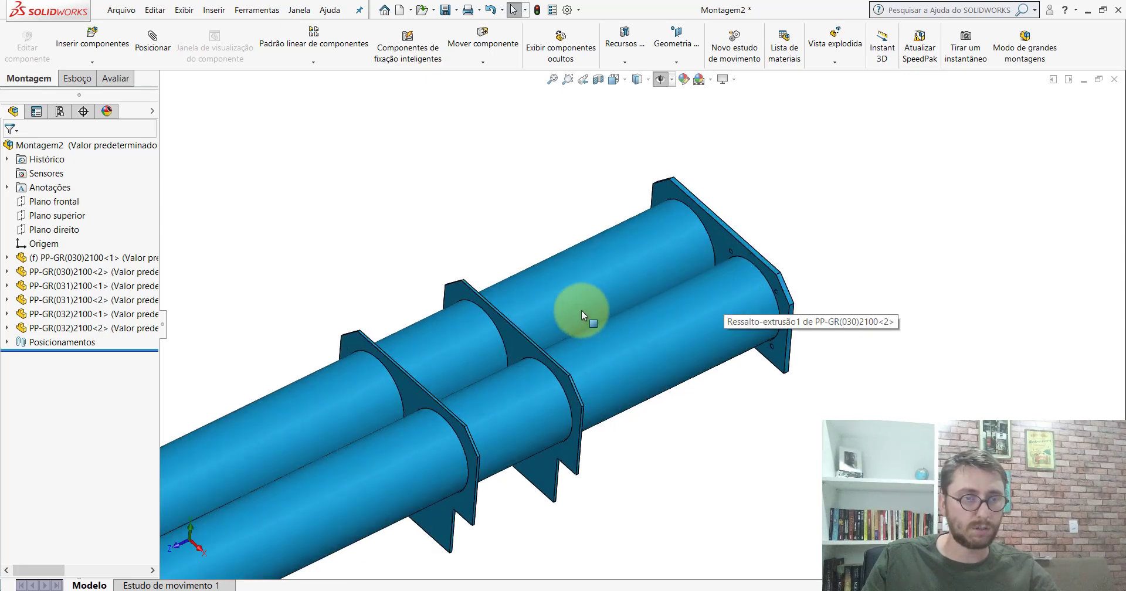
Place a third plate copy and mate its cutout concentric with the first tube.
{"action": "mouse_move", "coordinate": [513, 347]}
{"action": "left_mouse_down", "text": "ctrl"}
{"action": "mouse_move", "coordinate": [586, 269]}
{"action": "mouse_move", "coordinate": [525, 171]}
{"action": "left_mouse_up", "text": "ctrl"}
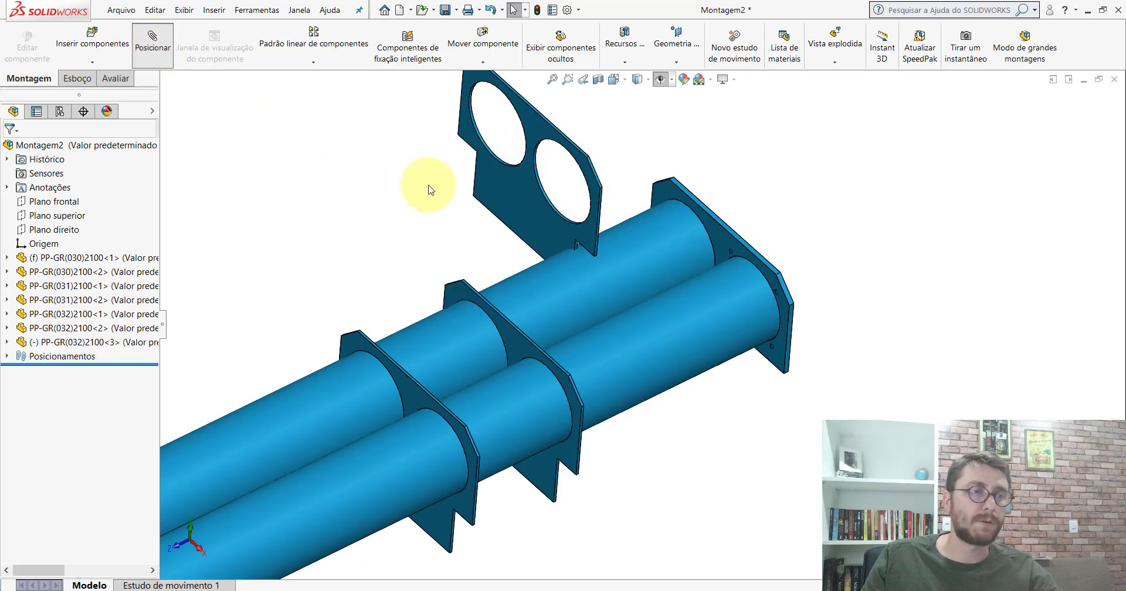
{"action": "scroll", "coordinate": [505, 193], "scroll_direction": "down", "scroll_amount": 5}
{"action": "left_click", "coordinate": [558, 234]}
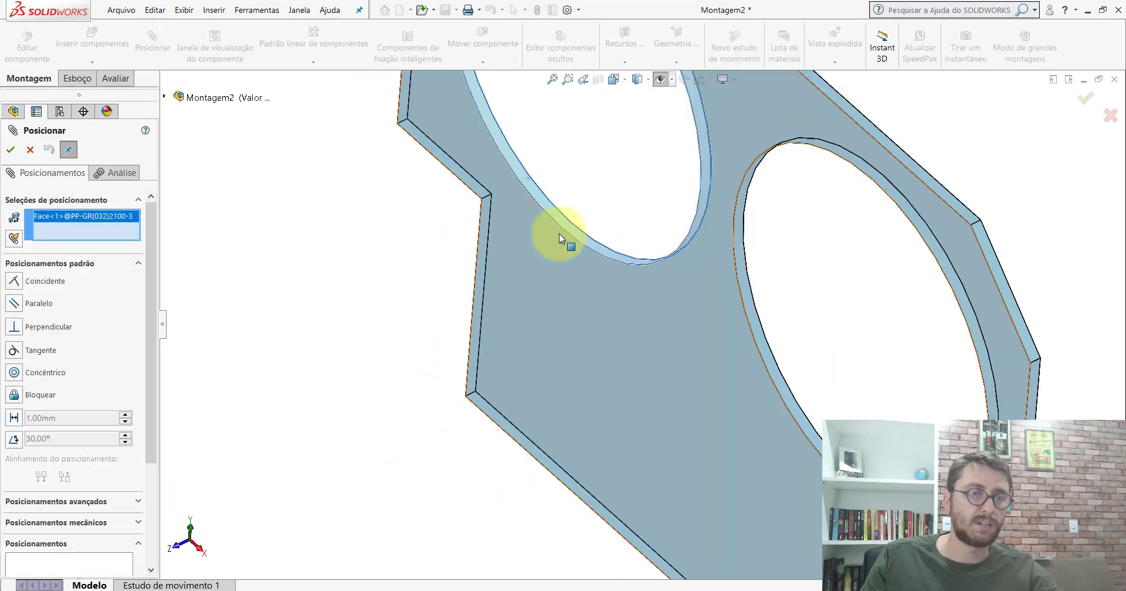
{"action": "scroll", "coordinate": [558, 233], "scroll_direction": "up", "scroll_amount": 4}
{"action": "scroll", "coordinate": [699, 377], "scroll_direction": "up", "scroll_amount": 2}
{"action": "scroll", "coordinate": [577, 272], "scroll_direction": "down", "scroll_amount": 3}
{"action": "left_click", "coordinate": [577, 273]}
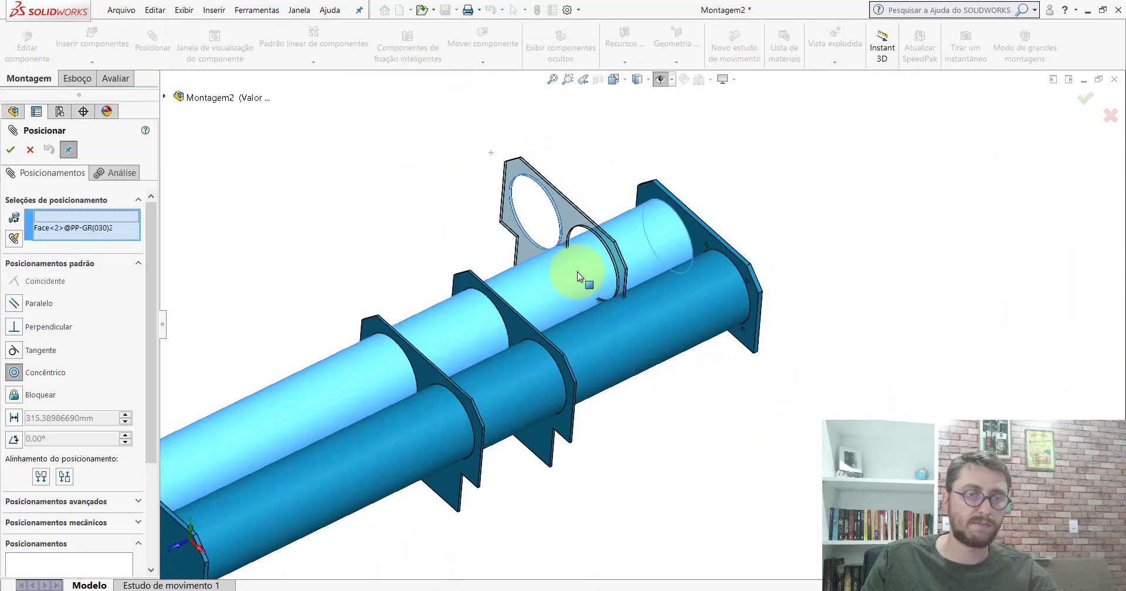
{"action": "left_click", "coordinate": [759, 243]}
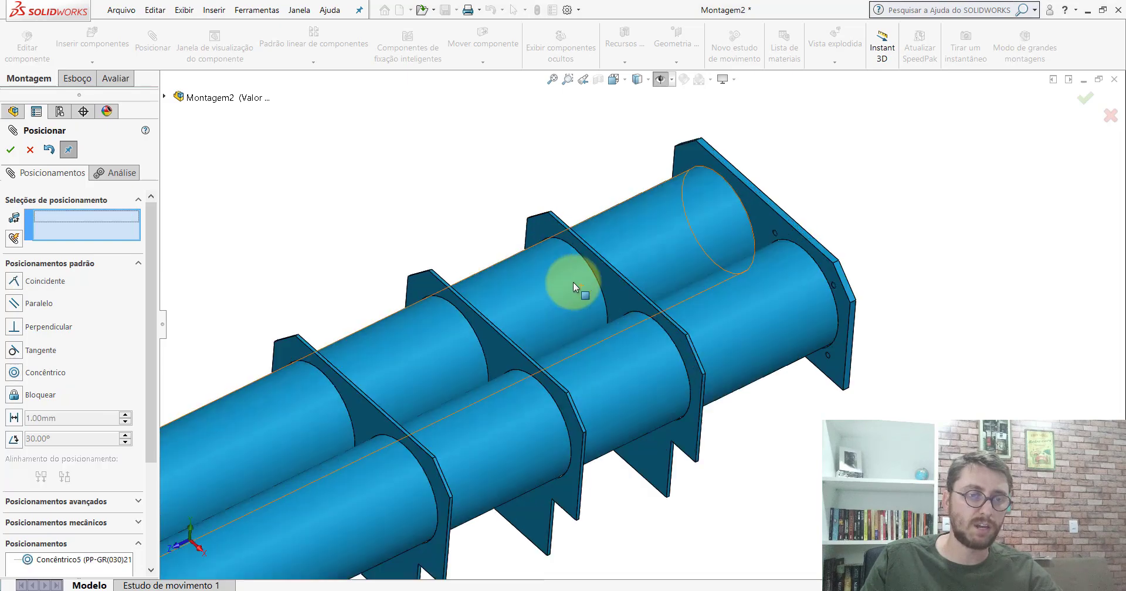
Make the third plate's flat face parallel to the second plate.
{"action": "scroll", "coordinate": [626, 265], "scroll_direction": "down", "scroll_amount": 3}
{"action": "scroll", "coordinate": [626, 265], "scroll_direction": "down", "scroll_amount": 3}
{"action": "left_click", "coordinate": [618, 273]}
{"action": "scroll", "coordinate": [618, 273], "scroll_direction": "up", "scroll_amount": 3}
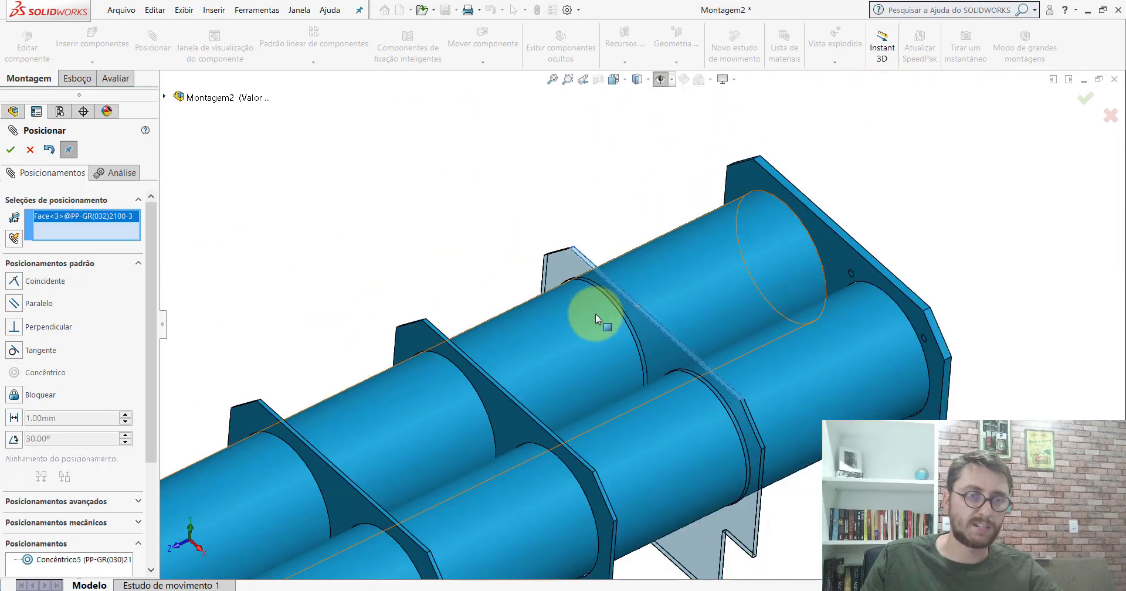
{"action": "scroll", "coordinate": [666, 324], "scroll_direction": "down", "scroll_amount": 2}
{"action": "scroll", "coordinate": [688, 249], "scroll_direction": "down", "scroll_amount": 4}
{"action": "left_click", "coordinate": [673, 244]}
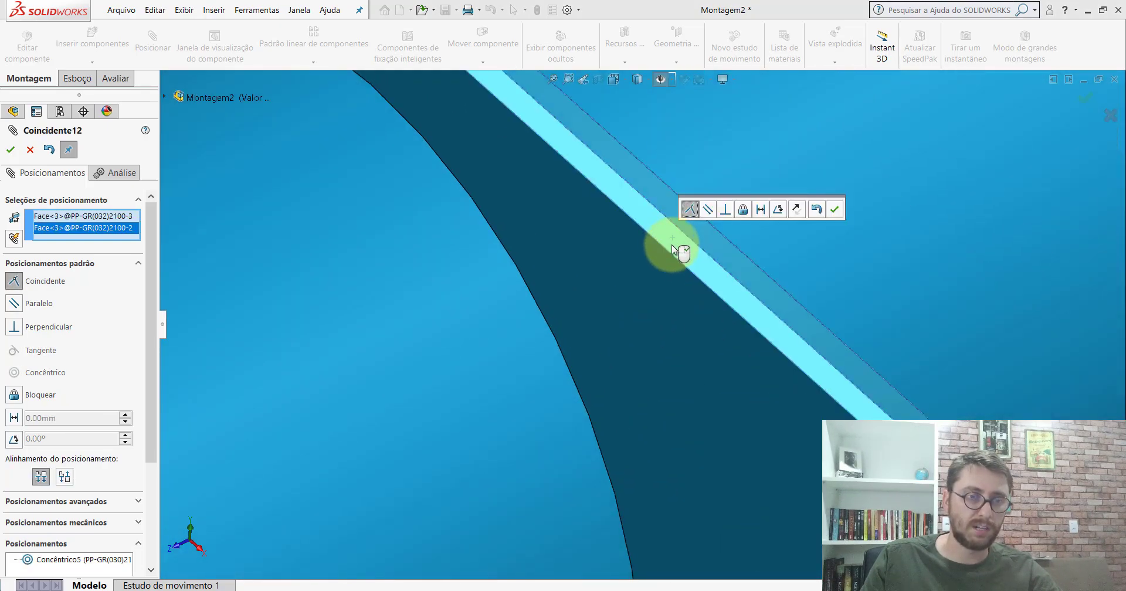
{"action": "left_click", "coordinate": [708, 210]}
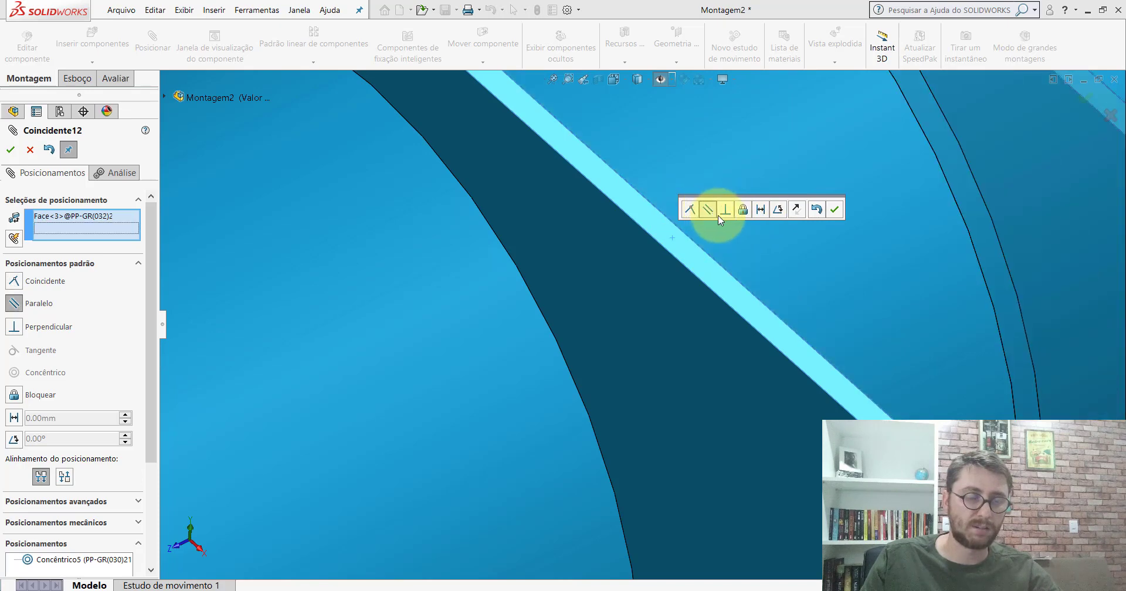
{"action": "key", "text": "Return"}
Add a 217.156 mm distance mate between the third and second plates, then close.
{"action": "scroll", "coordinate": [586, 252], "scroll_direction": "up", "scroll_amount": 2}
{"action": "scroll", "coordinate": [649, 264], "scroll_direction": "up", "scroll_amount": 3}
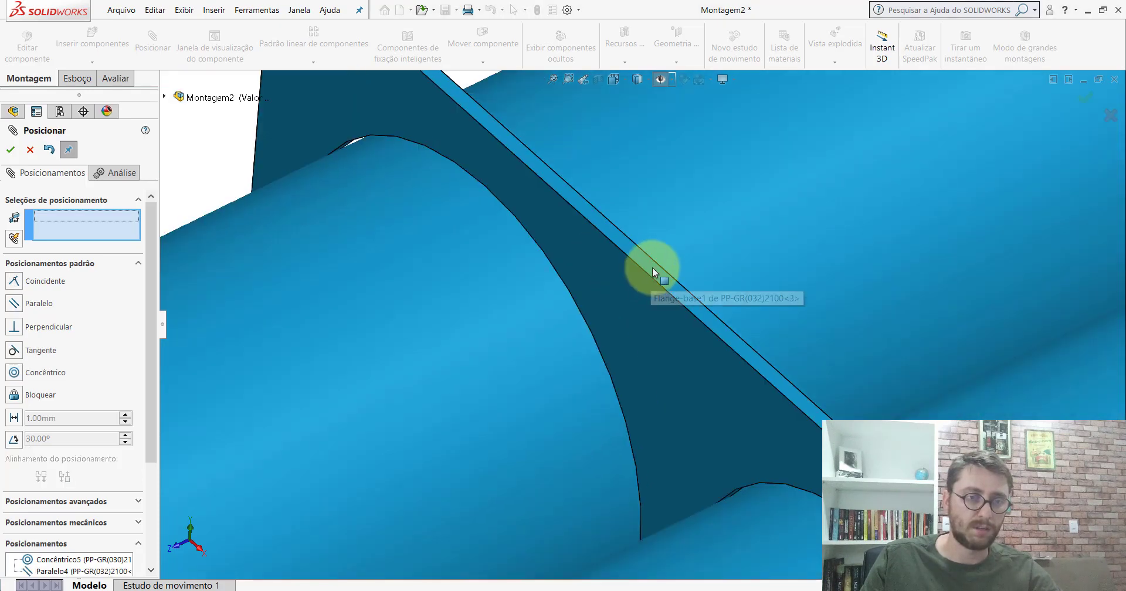
{"action": "scroll", "coordinate": [762, 211], "scroll_direction": "up", "scroll_amount": 3}
{"action": "scroll", "coordinate": [741, 233], "scroll_direction": "up", "scroll_amount": 3}
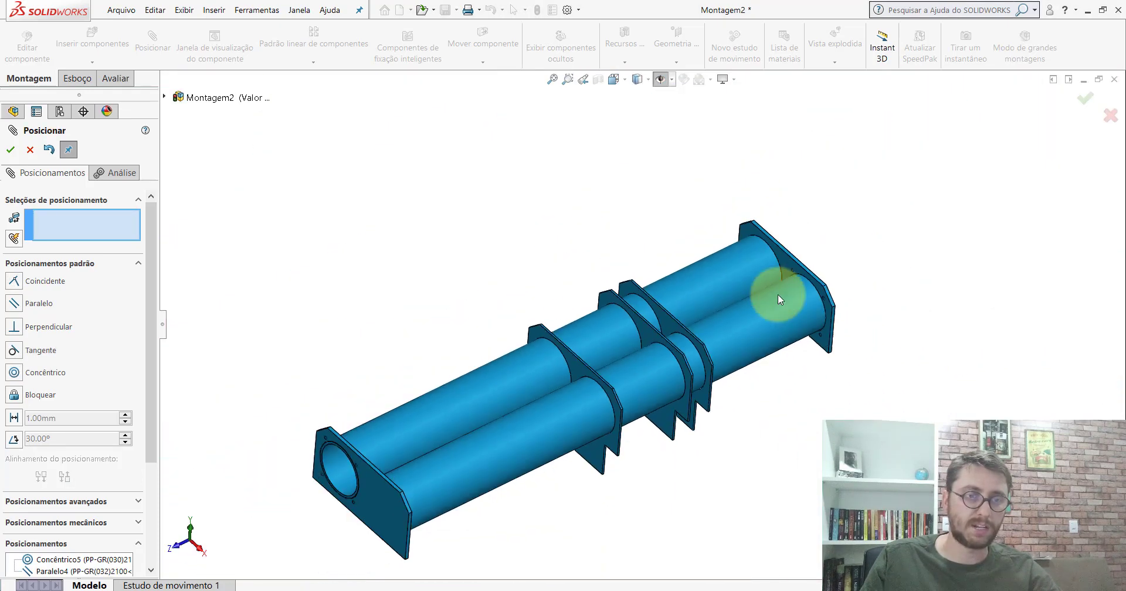
{"action": "scroll", "coordinate": [716, 289], "scroll_direction": "down", "scroll_amount": 2}
{"action": "left_click", "coordinate": [825, 335]}
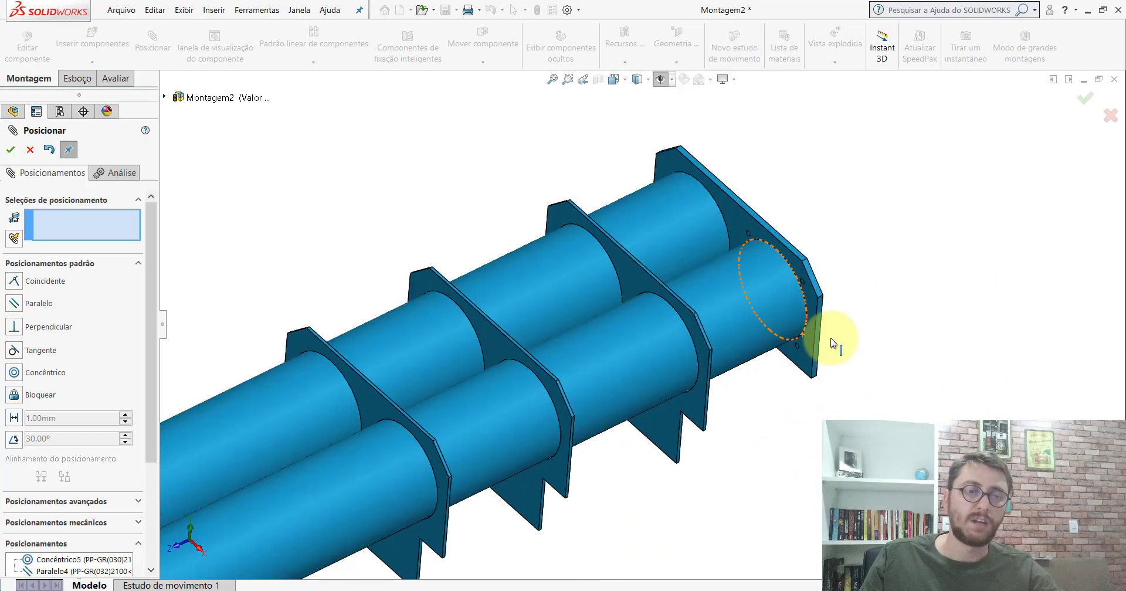
{"action": "scroll", "coordinate": [763, 293], "scroll_direction": "down", "scroll_amount": 2}
{"action": "scroll", "coordinate": [463, 223], "scroll_direction": "up", "scroll_amount": 3}
{"action": "scroll", "coordinate": [389, 302], "scroll_direction": "down", "scroll_amount": 3}
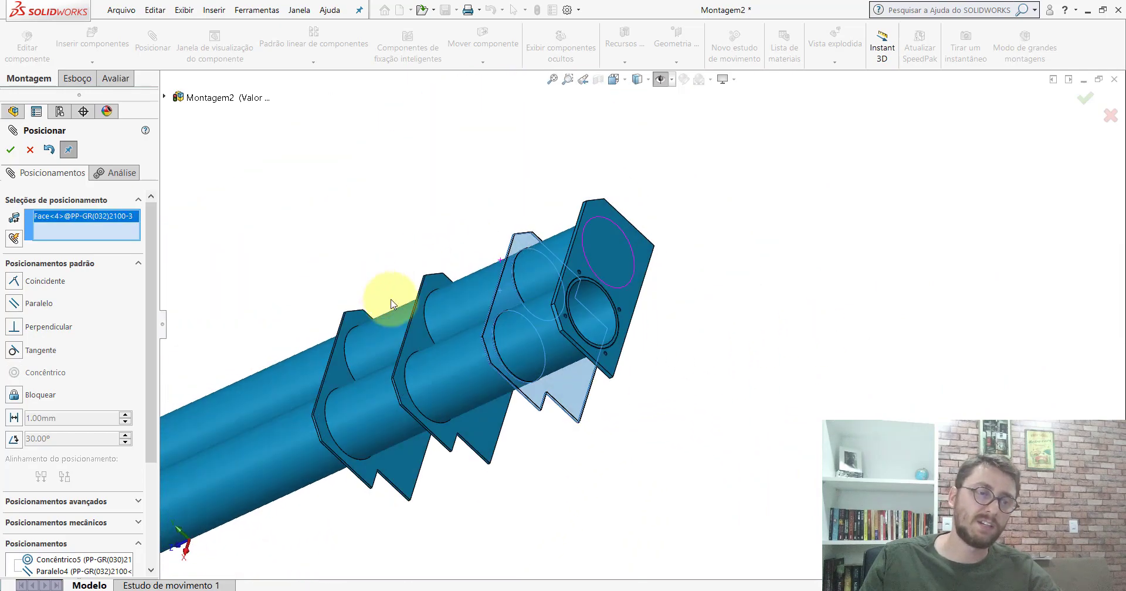
{"action": "scroll", "coordinate": [402, 322], "scroll_direction": "down", "scroll_amount": 3}
{"action": "left_click", "coordinate": [335, 323]}
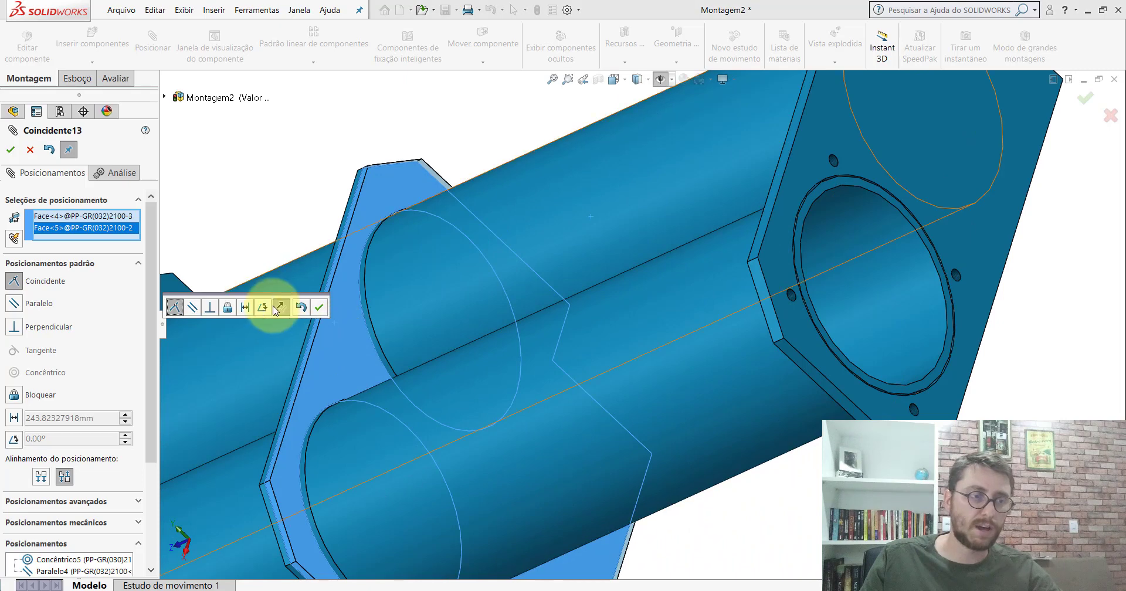
{"action": "left_click", "coordinate": [245, 307]}
{"action": "type", "text": "217"}
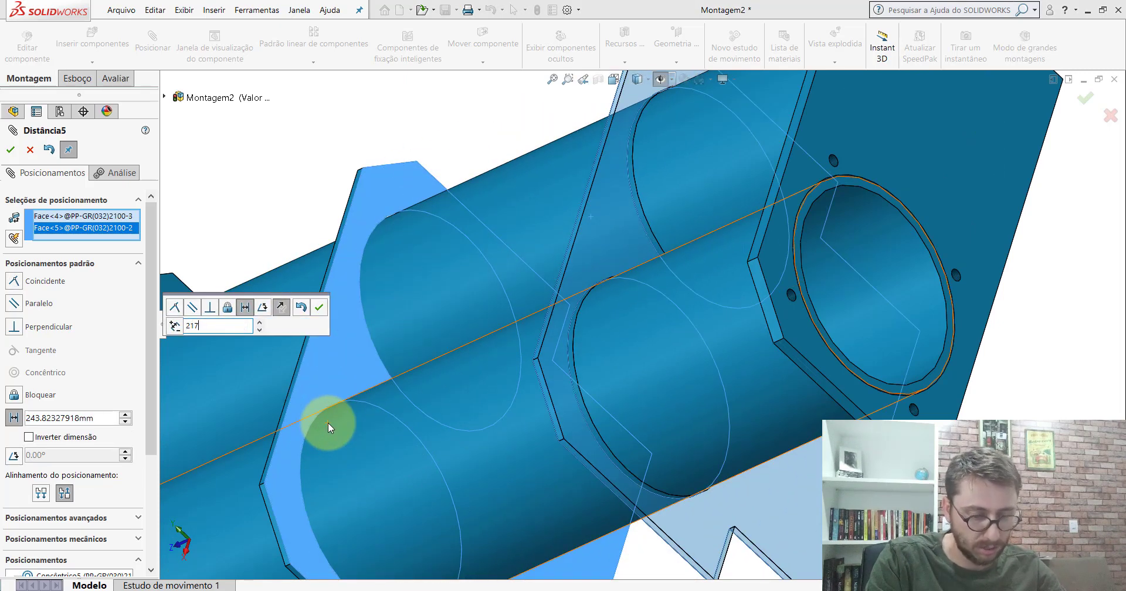
{"action": "type", "text": ".15"}
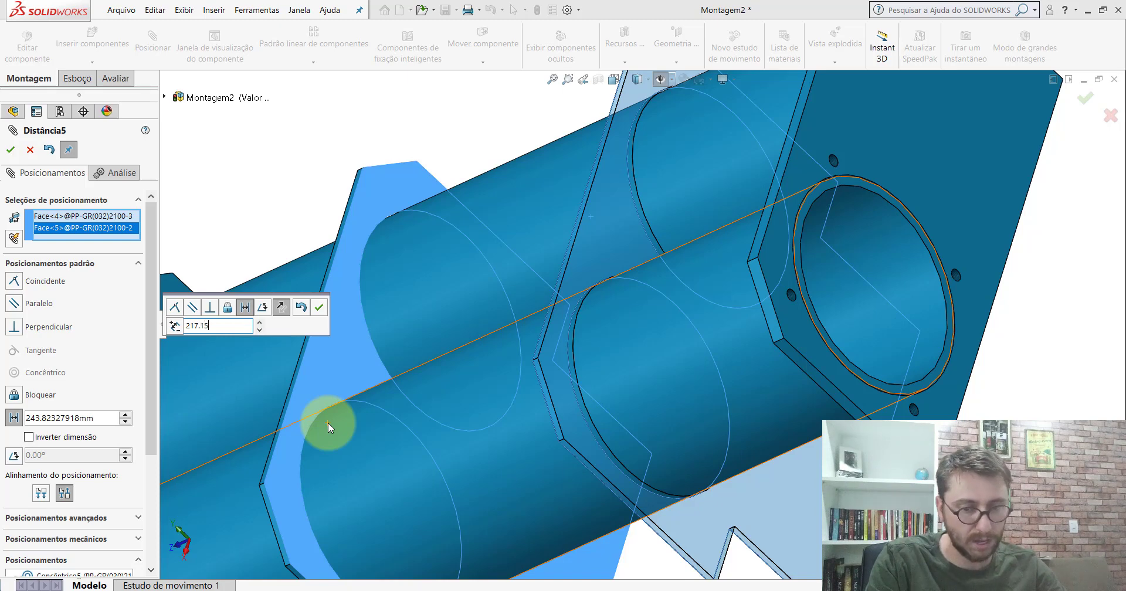
{"action": "type", "text": "6mm"}
{"action": "left_click", "coordinate": [317, 307]}
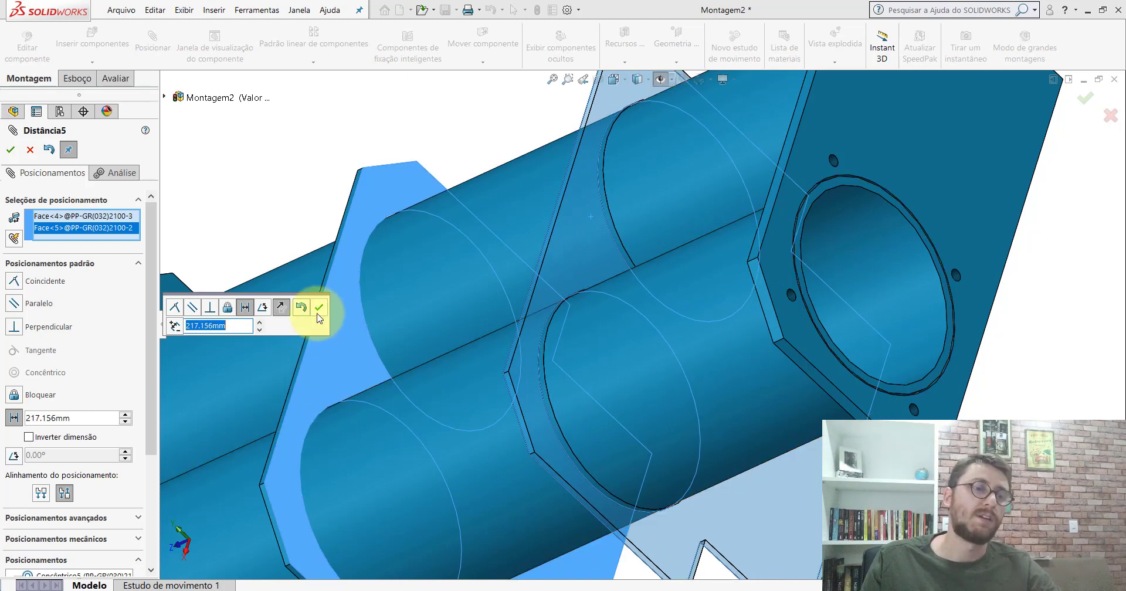
{"action": "left_click", "coordinate": [30, 150]}
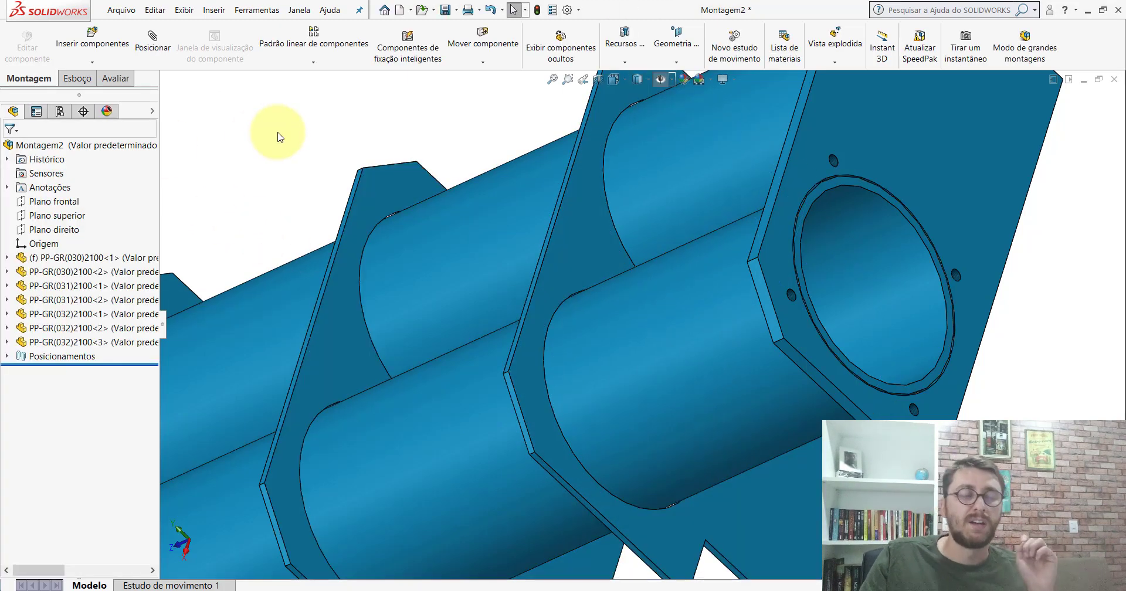
With Measure on the Evaluate tab, read the 217.16 mm gap between two neighbouring plates.
{"action": "left_click", "coordinate": [118, 78]}
{"action": "left_click", "coordinate": [233, 44]}
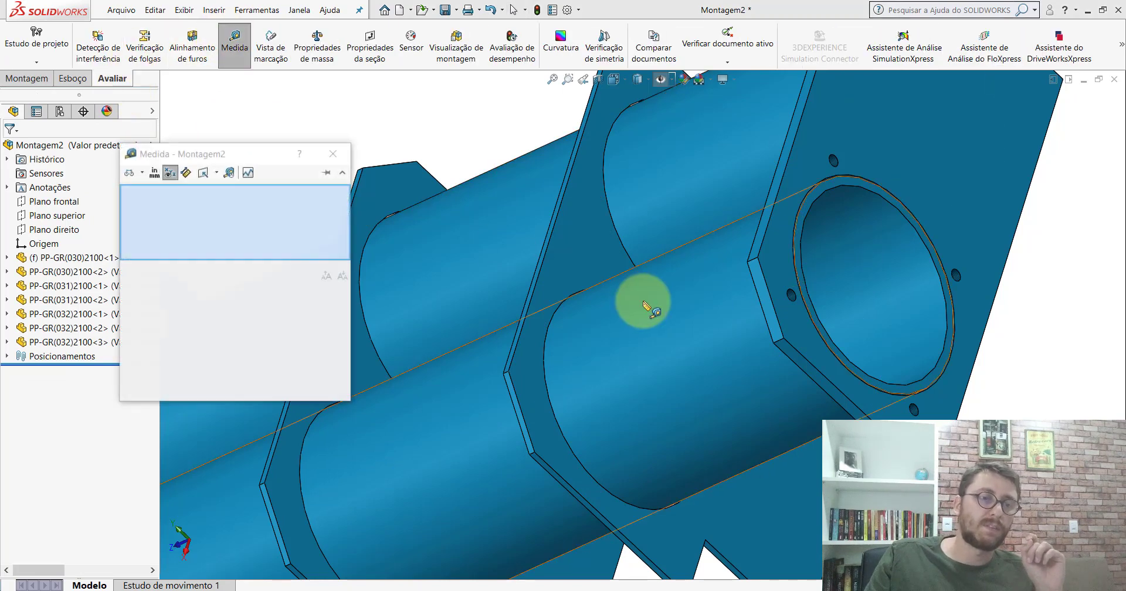
{"action": "key", "text": "f"}
{"action": "mouse_move", "coordinate": [516, 343]}
{"action": "middle_mouse_down"}
{"action": "mouse_move", "coordinate": [653, 264]}
{"action": "mouse_move", "coordinate": [590, 307]}
{"action": "mouse_move", "coordinate": [598, 302]}
{"action": "mouse_move", "coordinate": [501, 329]}
{"action": "mouse_move", "coordinate": [741, 264]}
{"action": "mouse_move", "coordinate": [709, 261]}
{"action": "mouse_move", "coordinate": [697, 288]}
{"action": "mouse_move", "coordinate": [787, 246]}
{"action": "middle_mouse_up"}
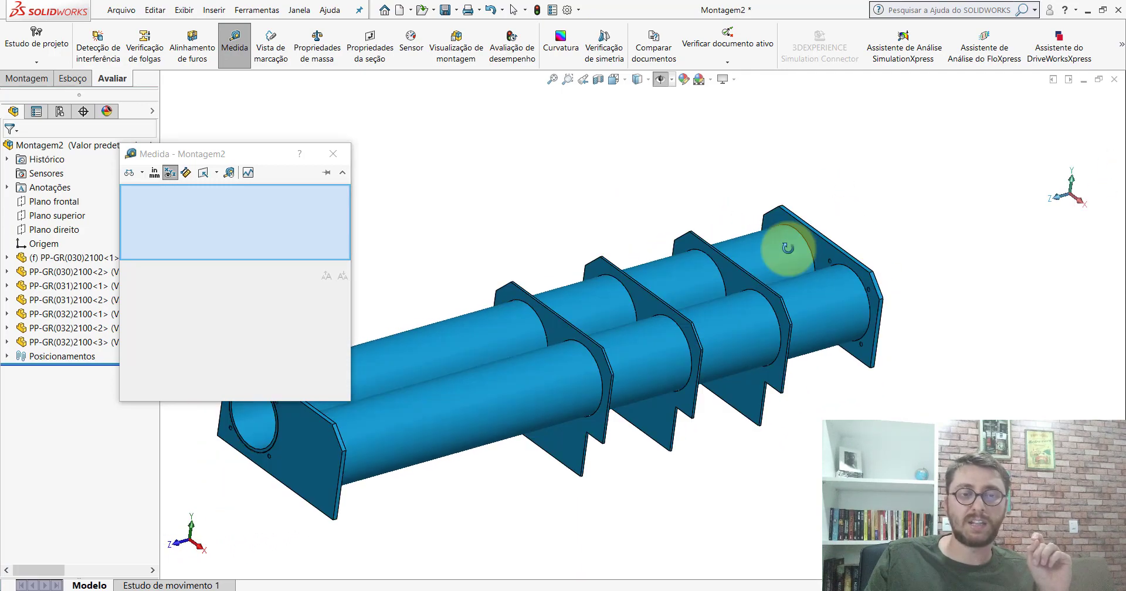
{"action": "scroll", "coordinate": [639, 319], "scroll_direction": "down", "scroll_amount": 3}
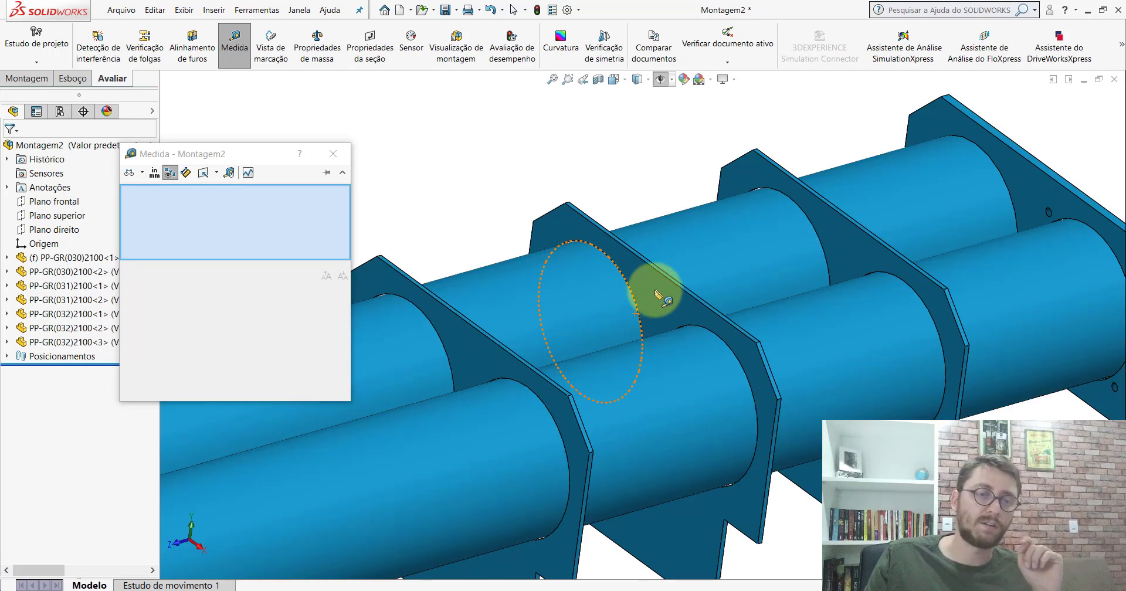
{"action": "left_click", "coordinate": [654, 289]}
{"action": "scroll", "coordinate": [653, 290], "scroll_direction": "down", "scroll_amount": 3}
{"action": "left_click", "coordinate": [473, 340]}
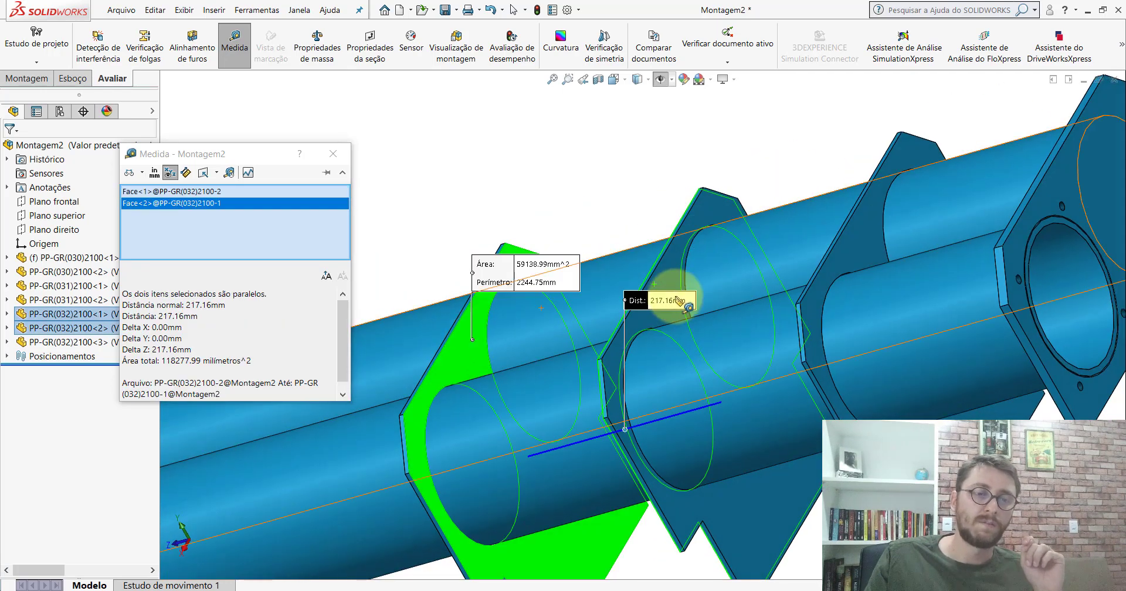
{"action": "mouse_move", "coordinate": [686, 304]}
{"action": "left_mouse_down"}
{"action": "mouse_move", "coordinate": [523, 201]}
{"action": "mouse_move", "coordinate": [557, 218]}
{"action": "left_mouse_up"}
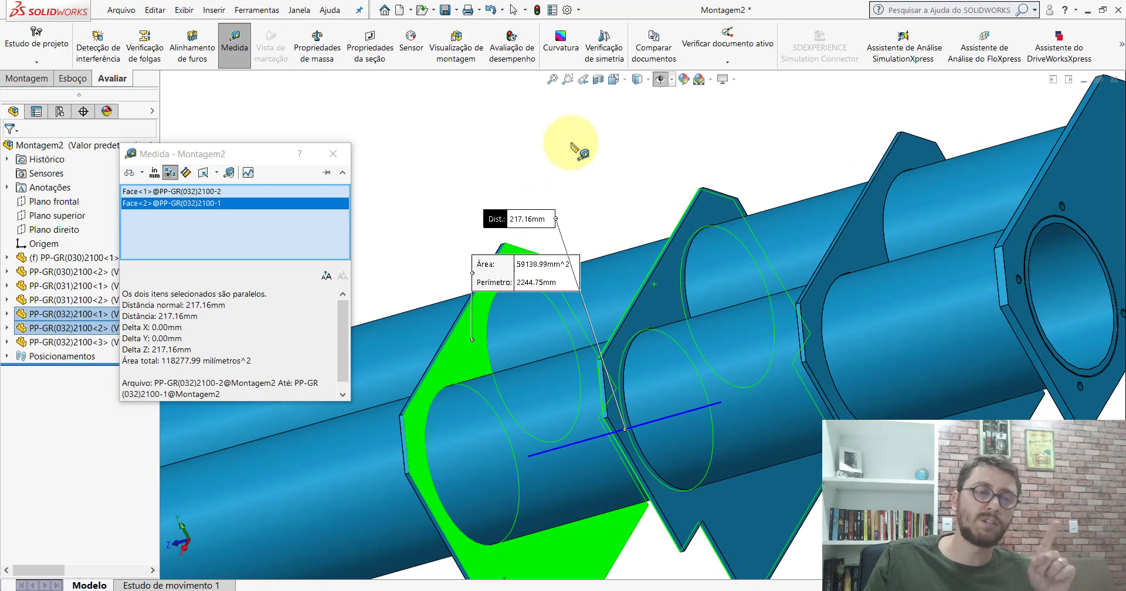
Measure the gap between the middle plate and the next plate.
{"action": "left_click", "coordinate": [576, 149]}
{"action": "scroll", "coordinate": [794, 332], "scroll_direction": "up", "scroll_amount": 3}
{"action": "left_click", "coordinate": [533, 284]}
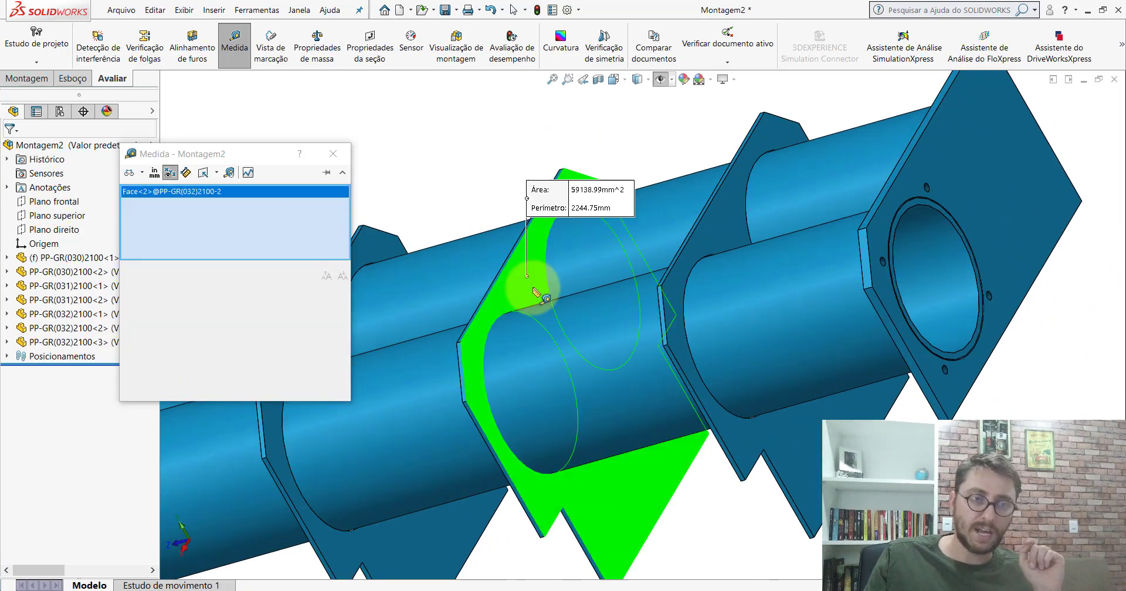
{"action": "scroll", "coordinate": [595, 324], "scroll_direction": "up", "scroll_amount": 3}
{"action": "middle_click_drag", "start_coordinate": [595, 324], "coordinate": [709, 294]}
{"action": "scroll", "coordinate": [557, 314], "scroll_direction": "down", "scroll_amount": 5}
{"action": "left_click", "coordinate": [549, 308]}
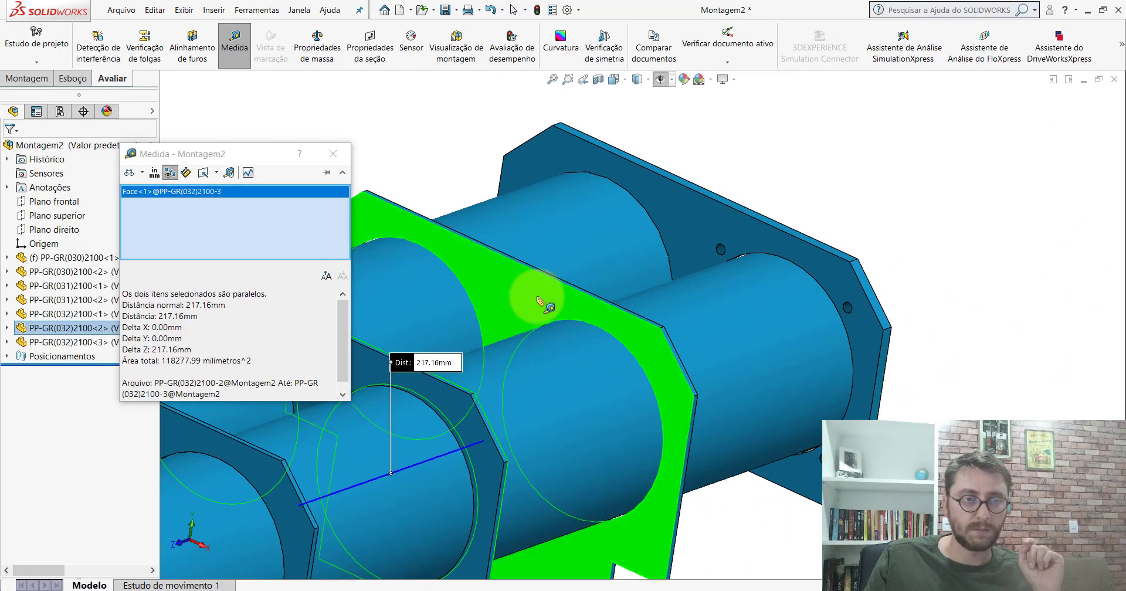
{"action": "left_click_drag", "start_coordinate": [437, 363], "coordinate": [442, 182]}
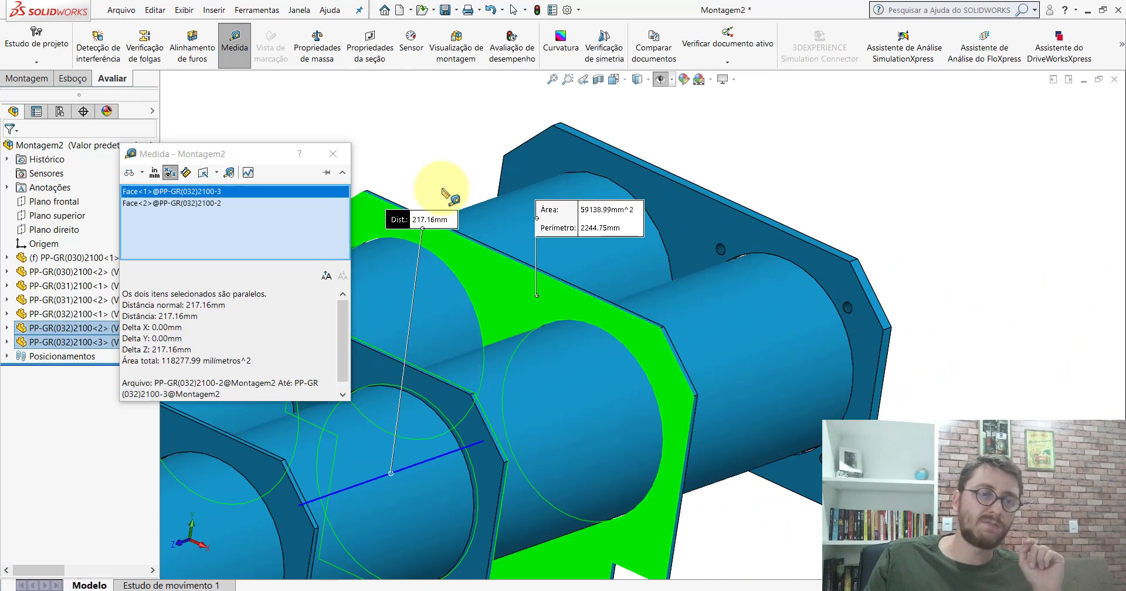
Measure the 217.16 mm gap from the last plate to the end flange, then close Measure.
{"action": "left_click", "coordinate": [754, 133]}
{"action": "middle_click_drag", "start_coordinate": [604, 289], "coordinate": [626, 288]}
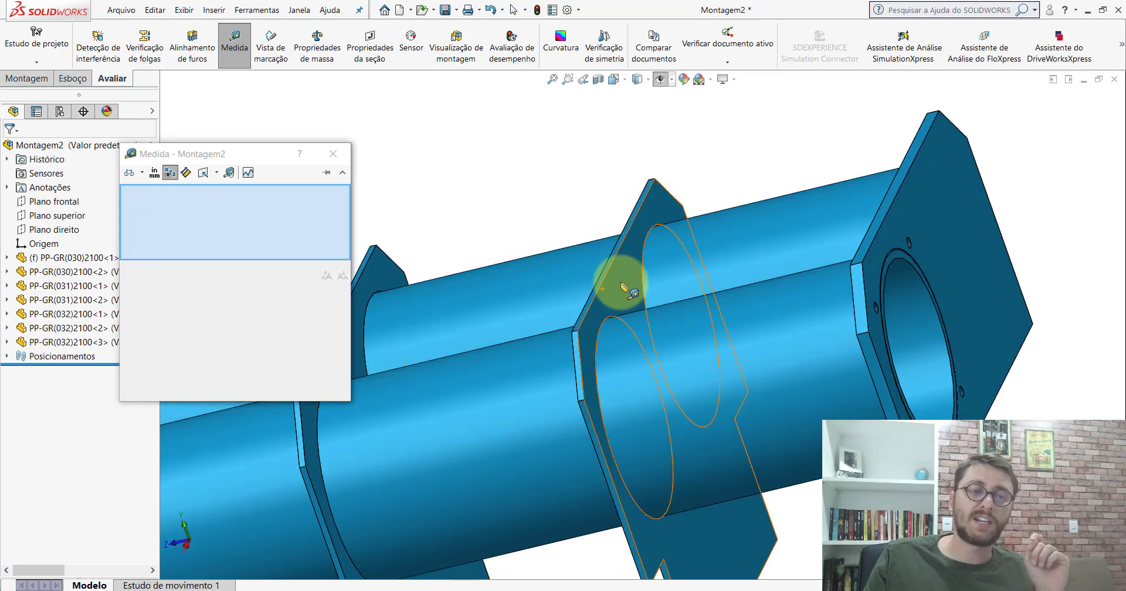
{"action": "left_click", "coordinate": [626, 289]}
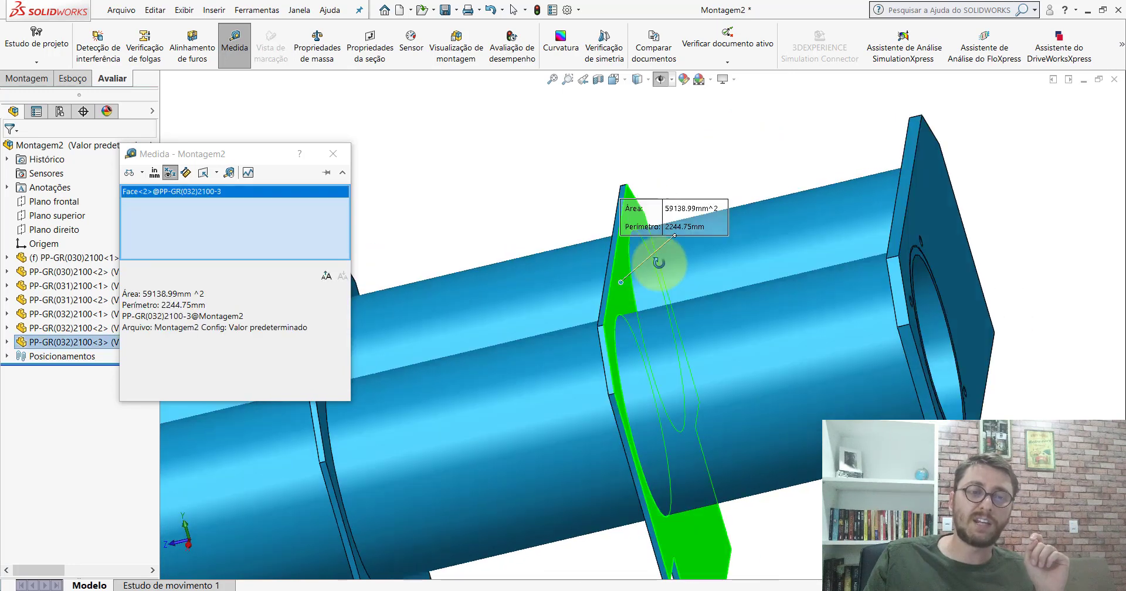
{"action": "middle_click_drag", "start_coordinate": [659, 253], "coordinate": [832, 206]}
{"action": "left_click", "coordinate": [838, 158]}
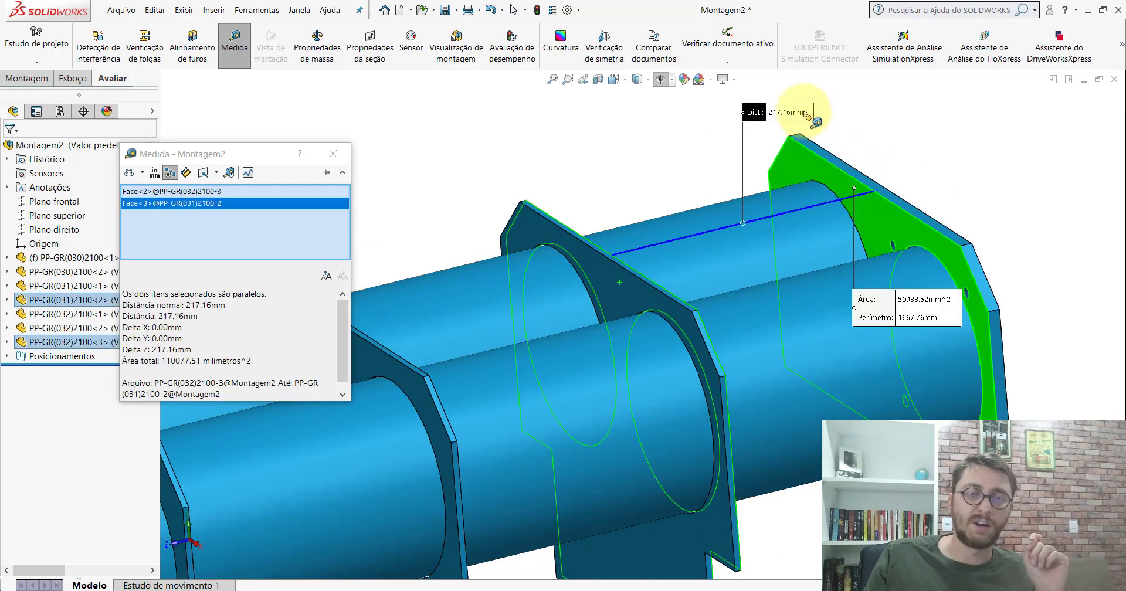
{"action": "left_click_drag", "start_coordinate": [808, 113], "coordinate": [701, 156]}
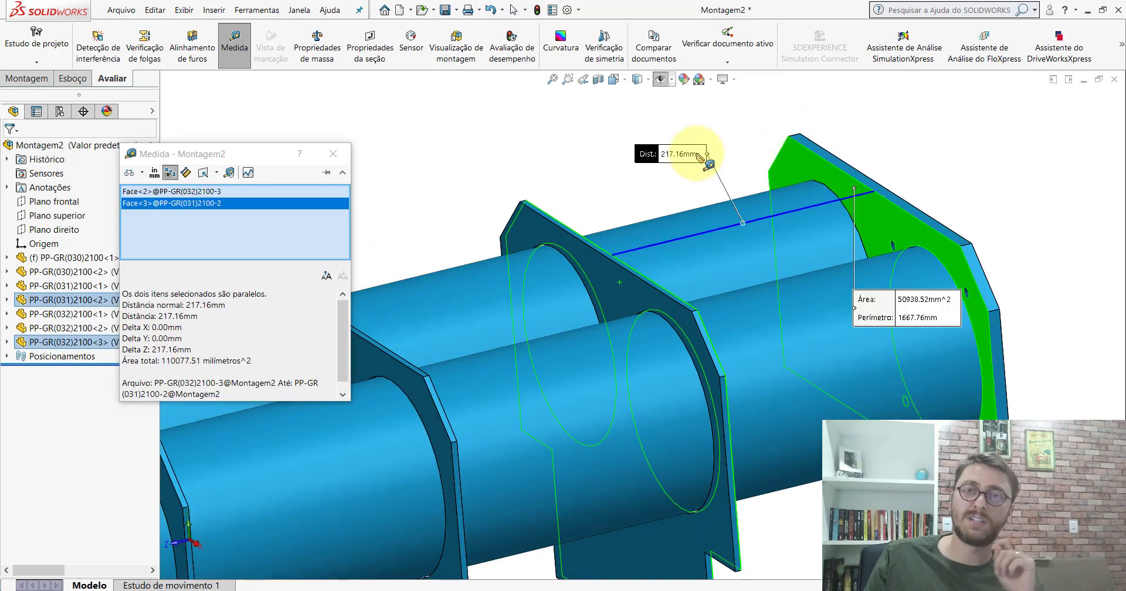
{"action": "left_click", "coordinate": [333, 154]}
{"action": "scroll", "coordinate": [565, 171], "scroll_direction": "up", "scroll_amount": 2}
{"action": "scroll", "coordinate": [625, 260], "scroll_direction": "up", "scroll_amount": 3}
{"action": "scroll", "coordinate": [624, 256], "scroll_direction": "down", "scroll_amount": 1}
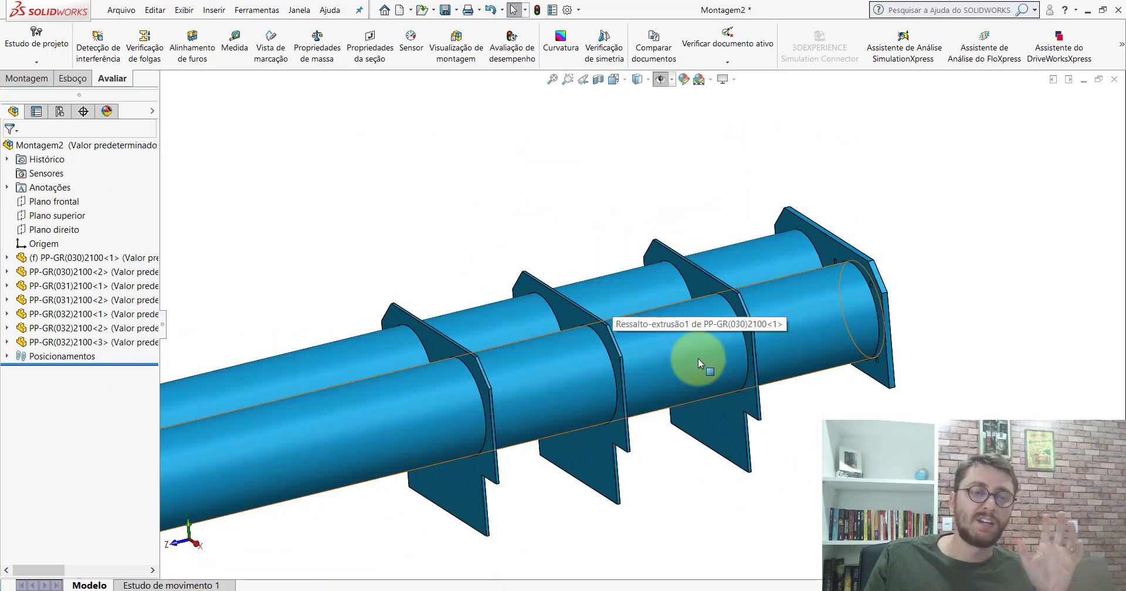
Orbit the assembly and select the end flange to inspect it, then clear the selection.
{"action": "scroll", "coordinate": [698, 358], "scroll_direction": "down", "scroll_amount": 3}
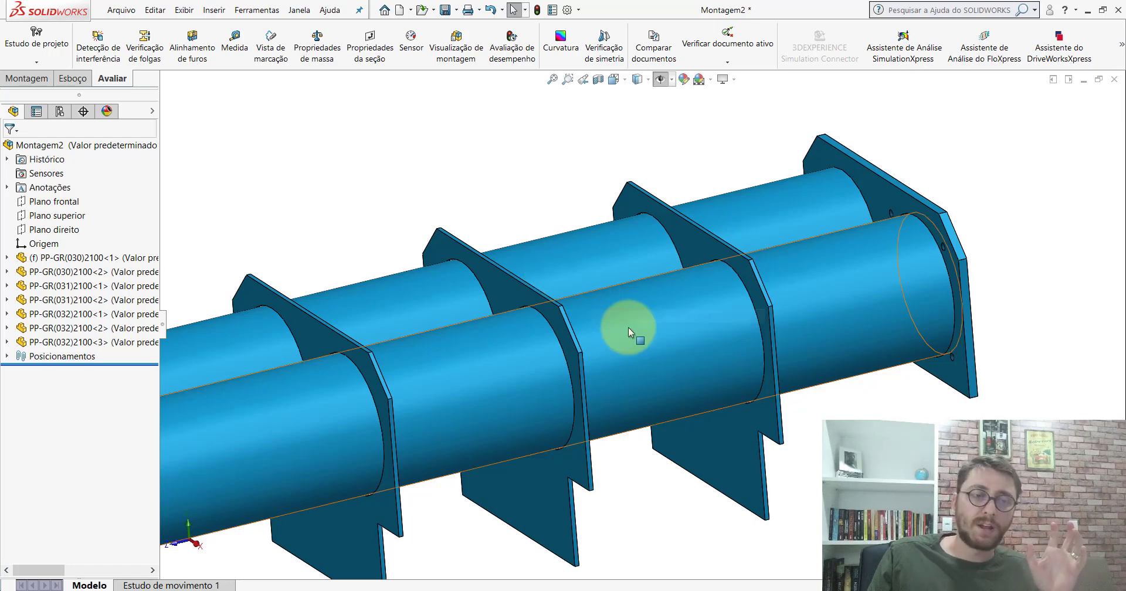
{"action": "middle_click_drag", "start_coordinate": [628, 327], "coordinate": [475, 335]}
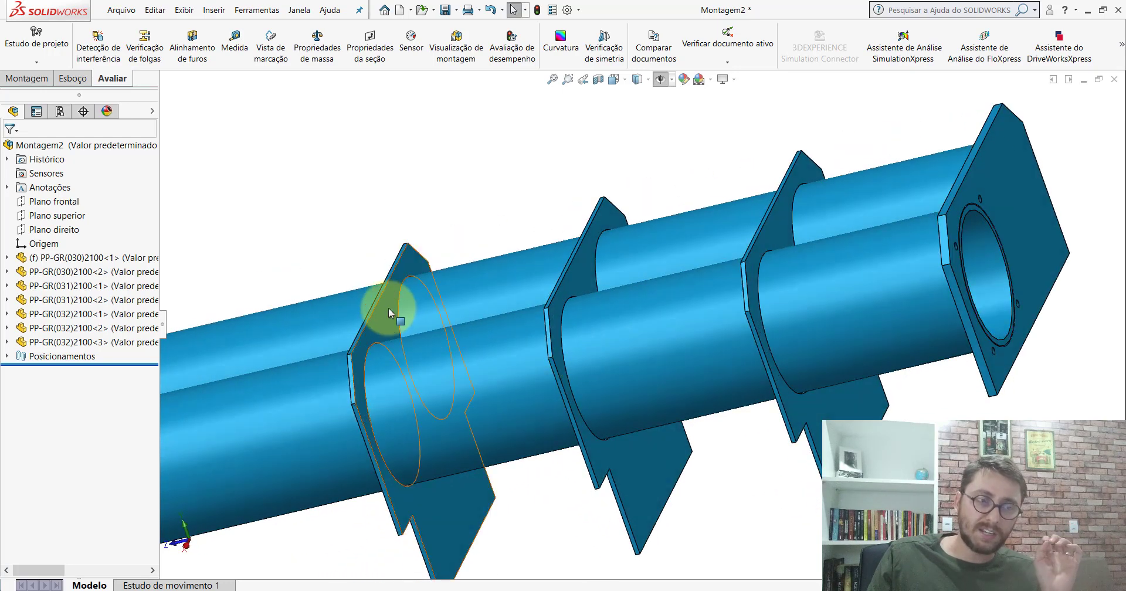
{"action": "left_click", "coordinate": [388, 307]}
{"action": "middle_click_drag", "start_coordinate": [389, 308], "coordinate": [476, 265]}
{"action": "left_click", "coordinate": [837, 208]}
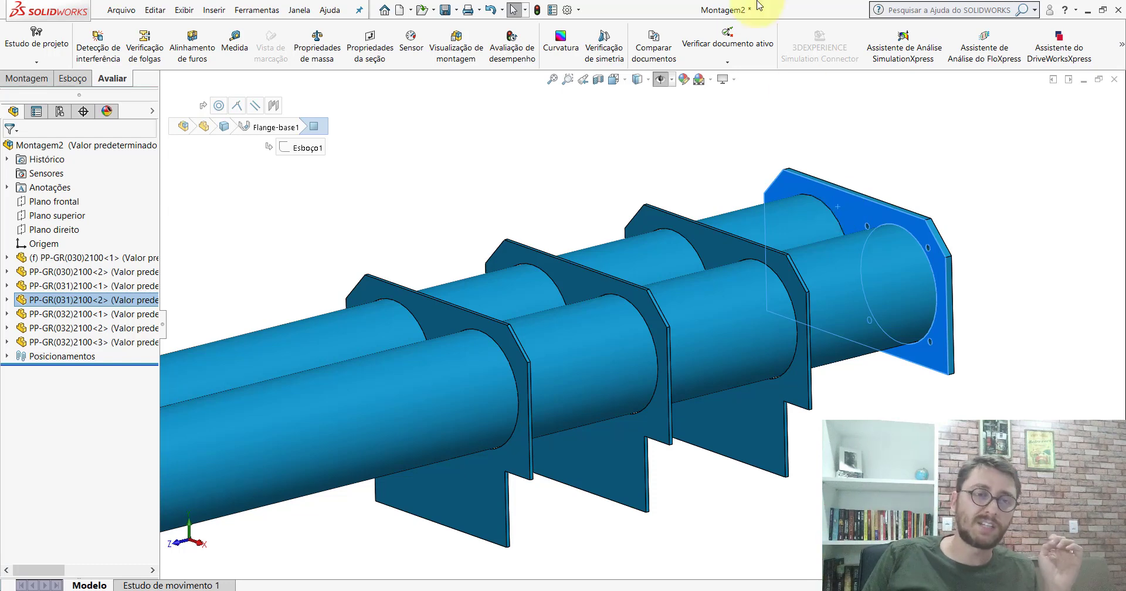
{"action": "left_click", "coordinate": [730, 139]}
{"action": "mouse_move", "coordinate": [837, 202]}
{"action": "middle_mouse_down"}
{"action": "mouse_move", "coordinate": [774, 201]}
{"action": "mouse_move", "coordinate": [389, 284]}
{"action": "middle_mouse_up"}
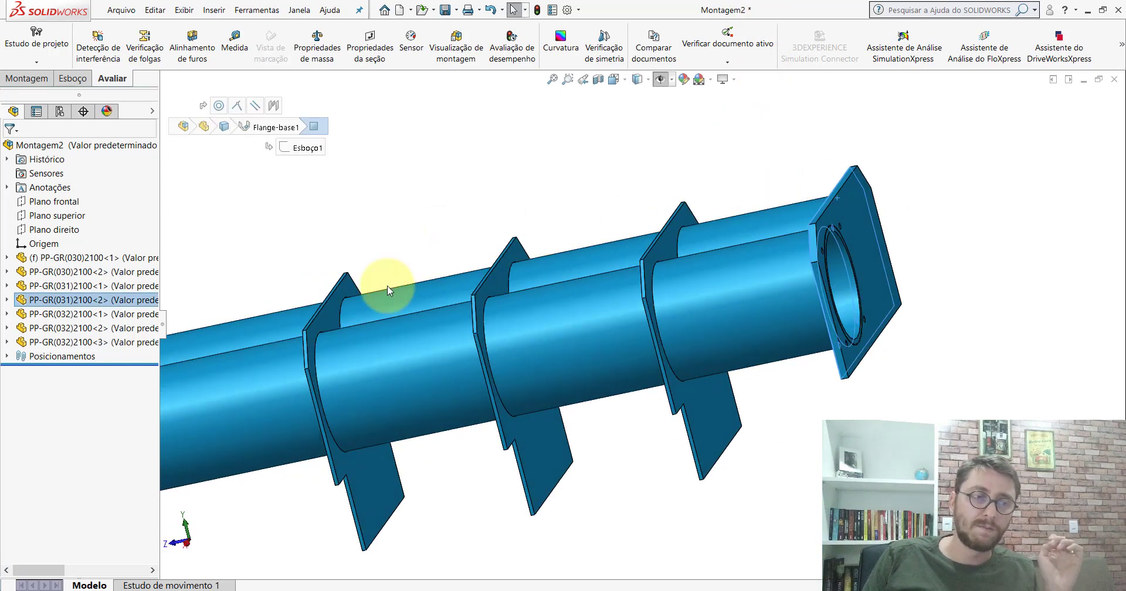
{"action": "left_click", "coordinate": [286, 109]}
Measure 661.07 mm from the first plate face to the end flange face, then close Measure.
{"action": "left_click", "coordinate": [234, 41]}
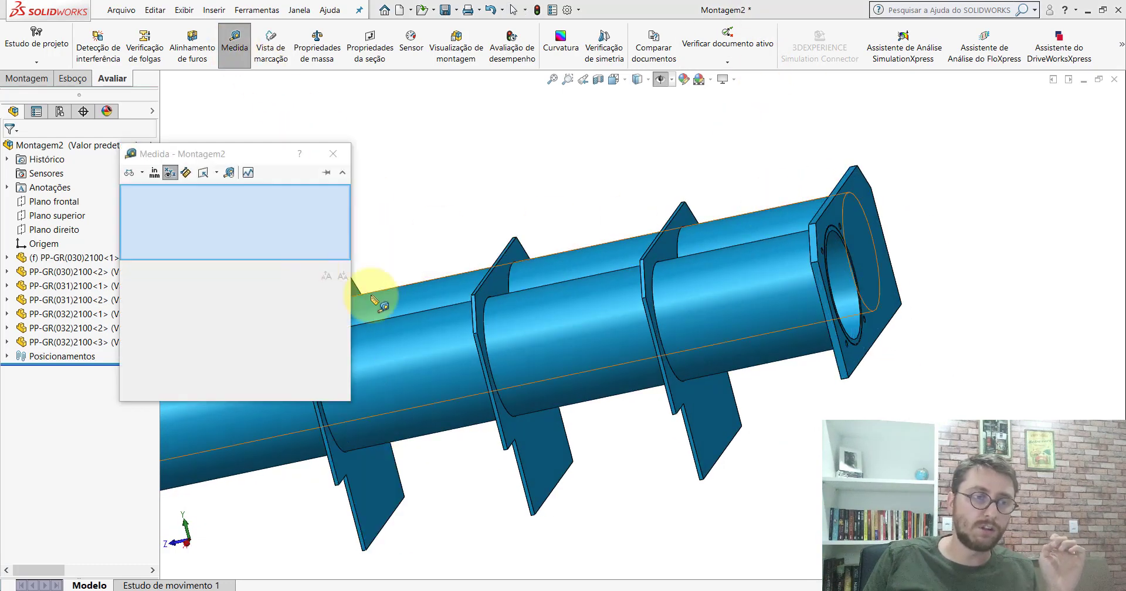
{"action": "scroll", "coordinate": [520, 307], "scroll_direction": "up", "scroll_amount": 3}
{"action": "scroll", "coordinate": [497, 346], "scroll_direction": "down", "scroll_amount": 5}
{"action": "left_click", "coordinate": [491, 347]}
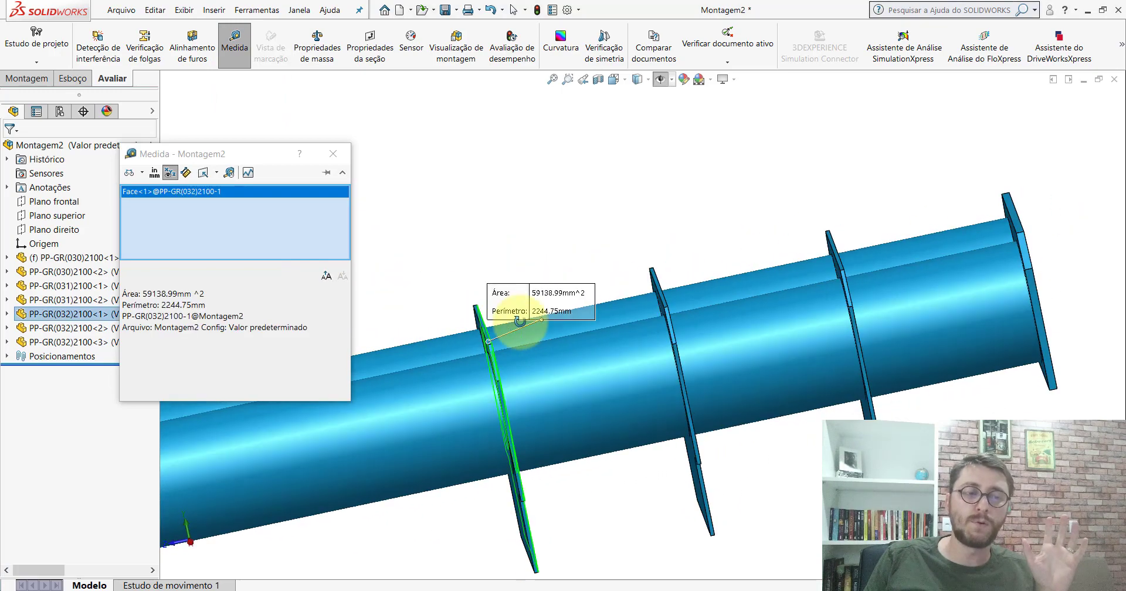
{"action": "middle_click_drag", "start_coordinate": [491, 347], "coordinate": [633, 319]}
{"action": "scroll", "coordinate": [773, 284], "scroll_direction": "up", "scroll_amount": 3}
{"action": "scroll", "coordinate": [697, 305], "scroll_direction": "down", "scroll_amount": 3}
{"action": "left_click", "coordinate": [684, 287]}
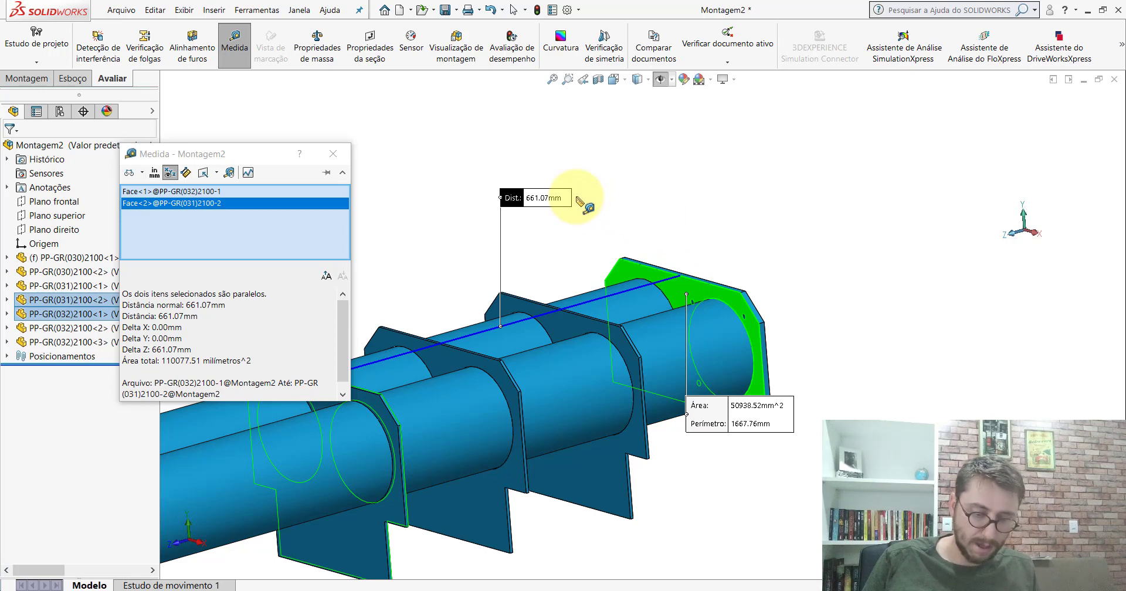
{"action": "left_click", "coordinate": [333, 153]}
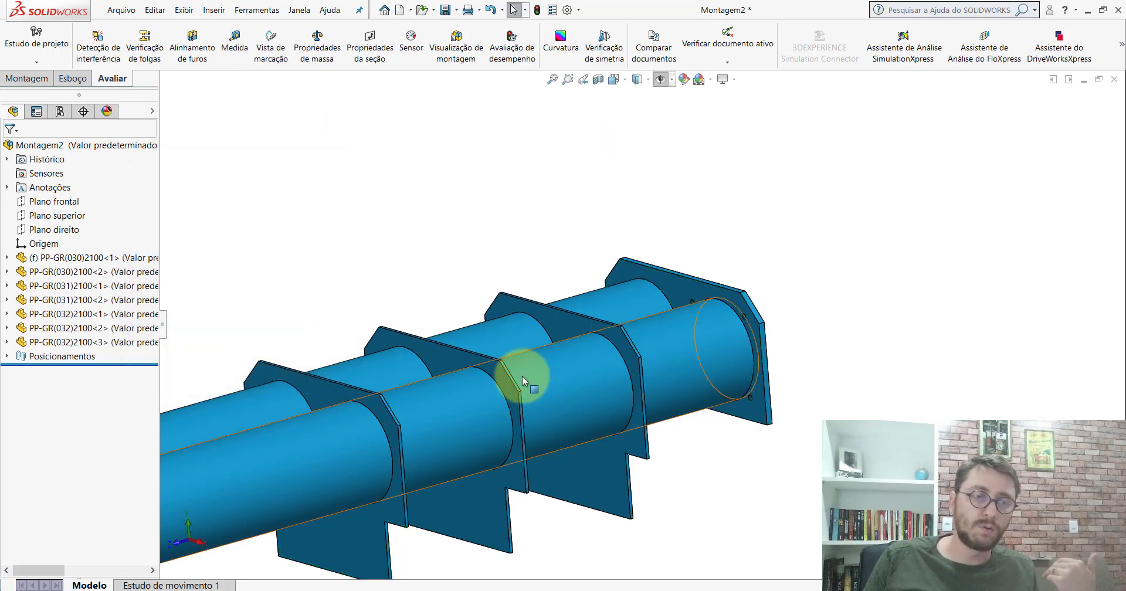
{"action": "scroll", "coordinate": [523, 378], "scroll_direction": "down", "scroll_amount": 5}
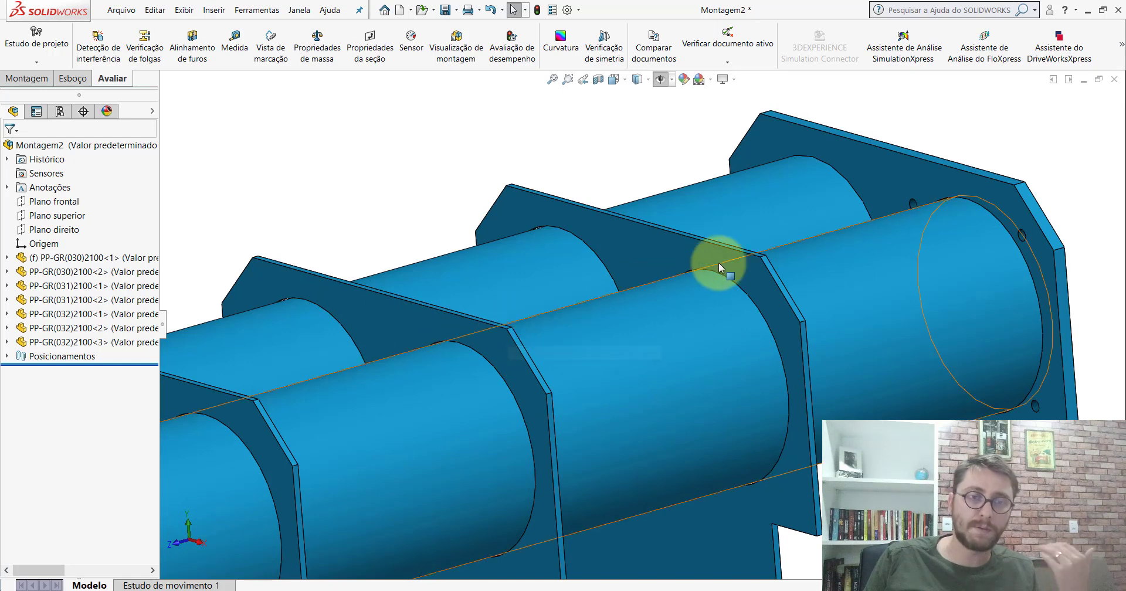
{"action": "scroll", "coordinate": [751, 305], "scroll_direction": "up", "scroll_amount": 5}
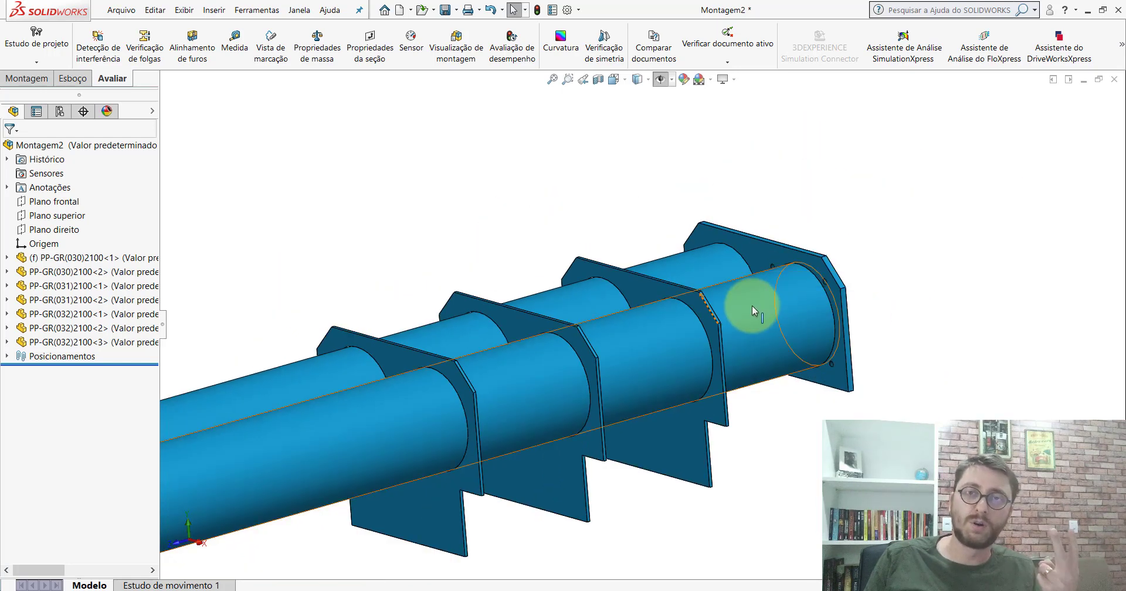
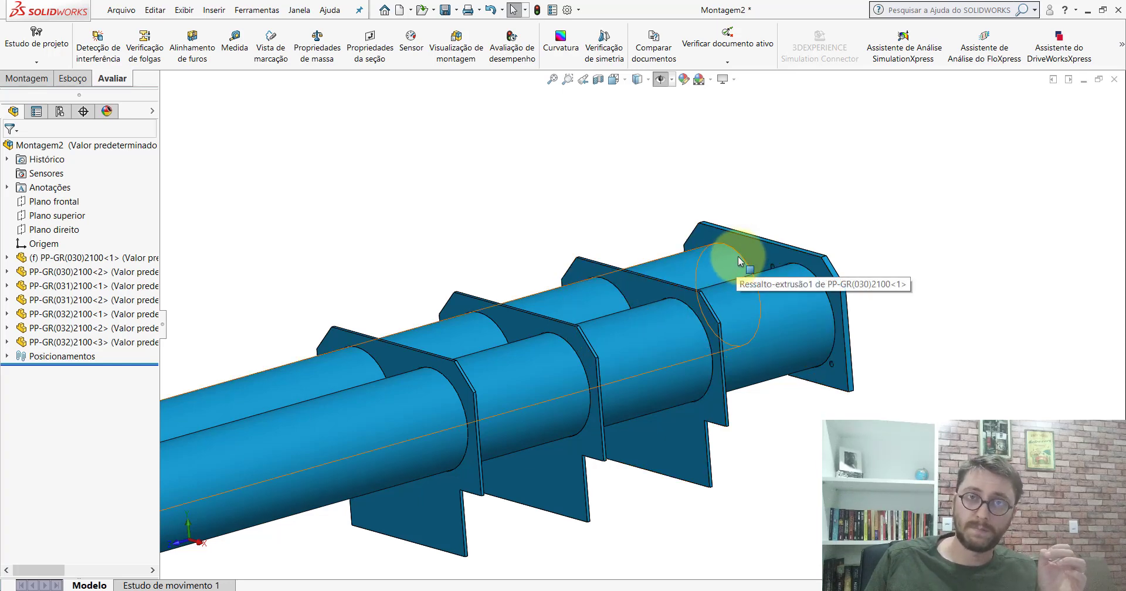
Inspect the assembly in isometric view and briefly open the plate part on its own.
{"action": "middle_click_drag", "start_coordinate": [630, 328], "coordinate": [633, 317]}
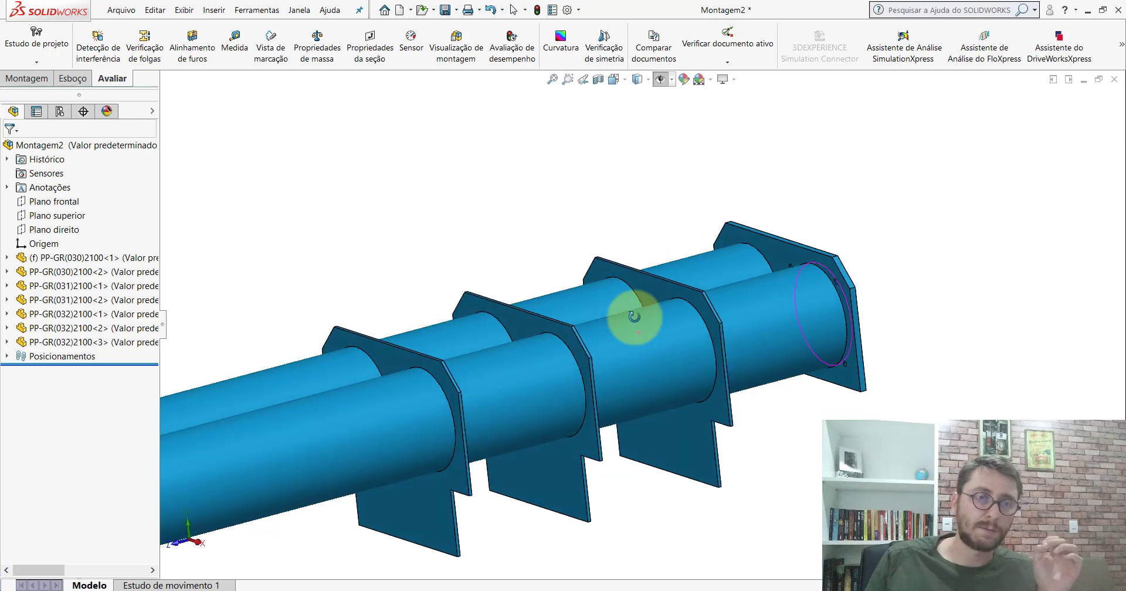
{"action": "left_click", "coordinate": [613, 79]}
{"action": "left_click", "coordinate": [664, 136]}
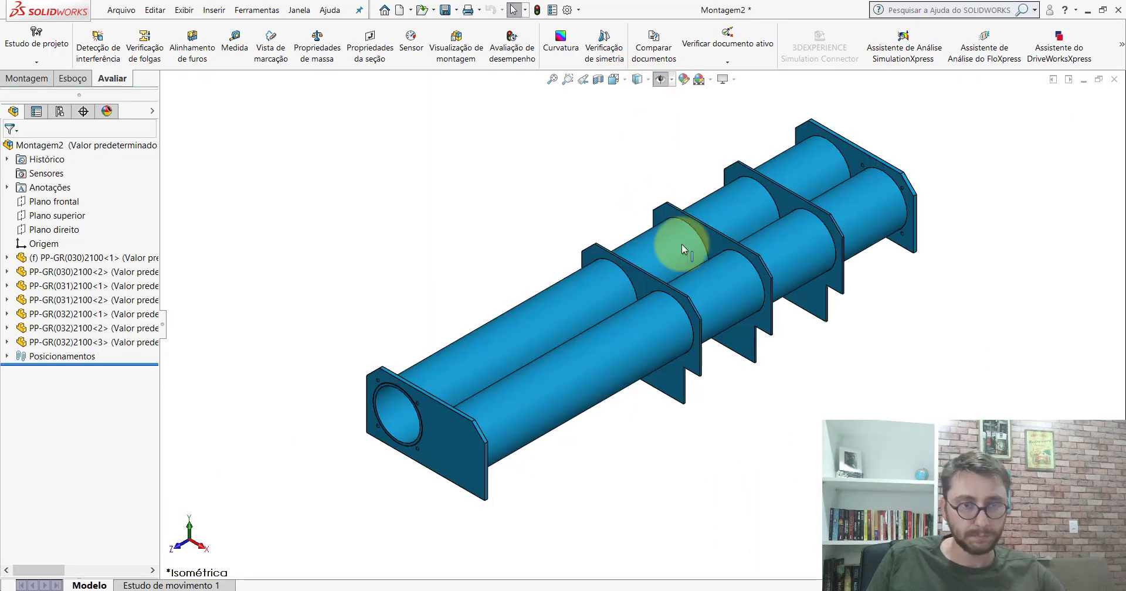
{"action": "scroll", "coordinate": [645, 321], "scroll_direction": "up", "scroll_amount": 3}
{"action": "scroll", "coordinate": [651, 328], "scroll_direction": "down", "scroll_amount": 2}
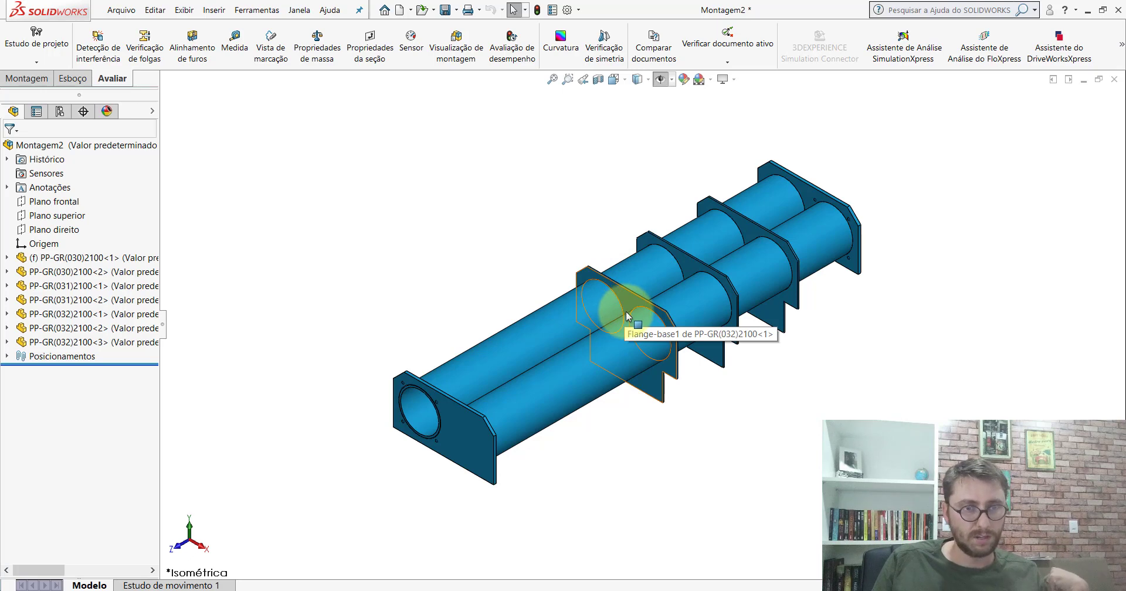
{"action": "scroll", "coordinate": [645, 323], "scroll_direction": "down", "scroll_amount": 2}
{"action": "scroll", "coordinate": [639, 314], "scroll_direction": "down", "scroll_amount": 3}
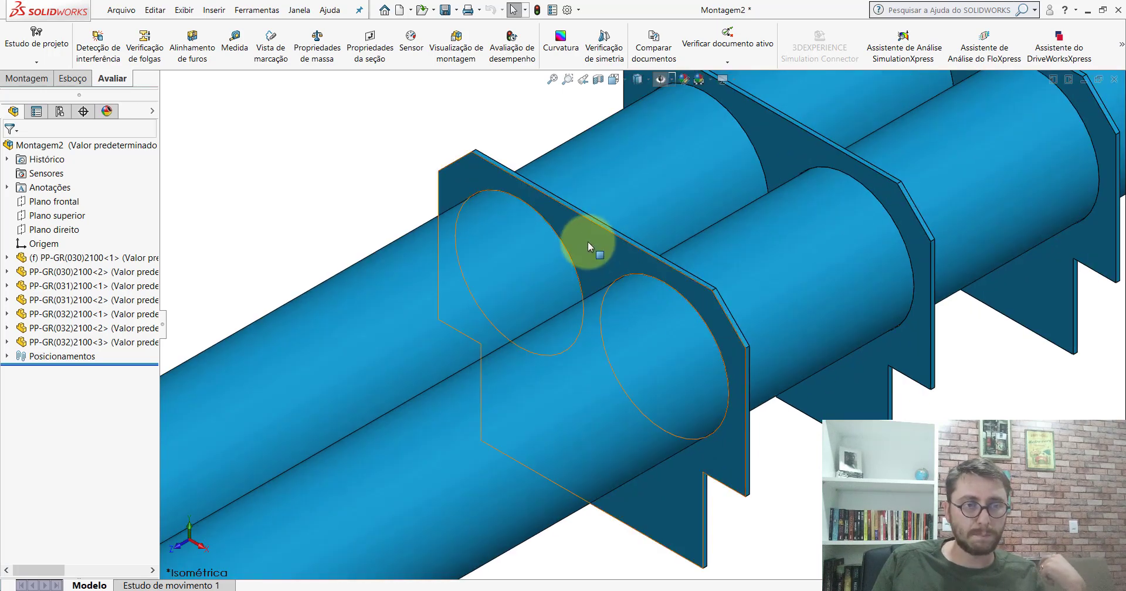
{"action": "left_click", "coordinate": [590, 246]}
{"action": "left_click", "coordinate": [621, 173]}
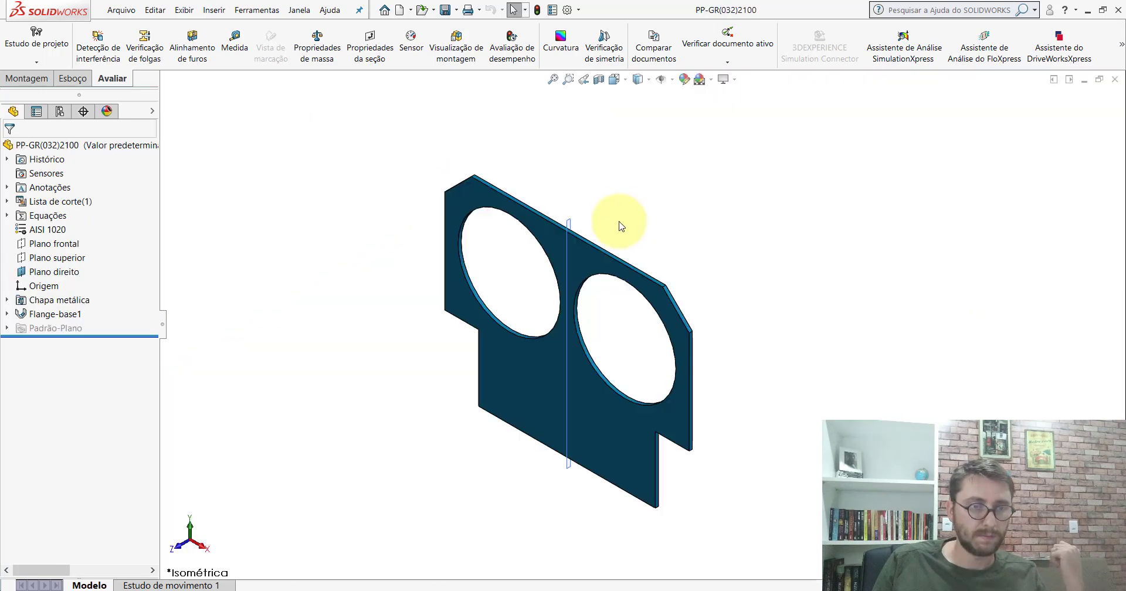
{"action": "left_click", "coordinate": [1114, 79]}
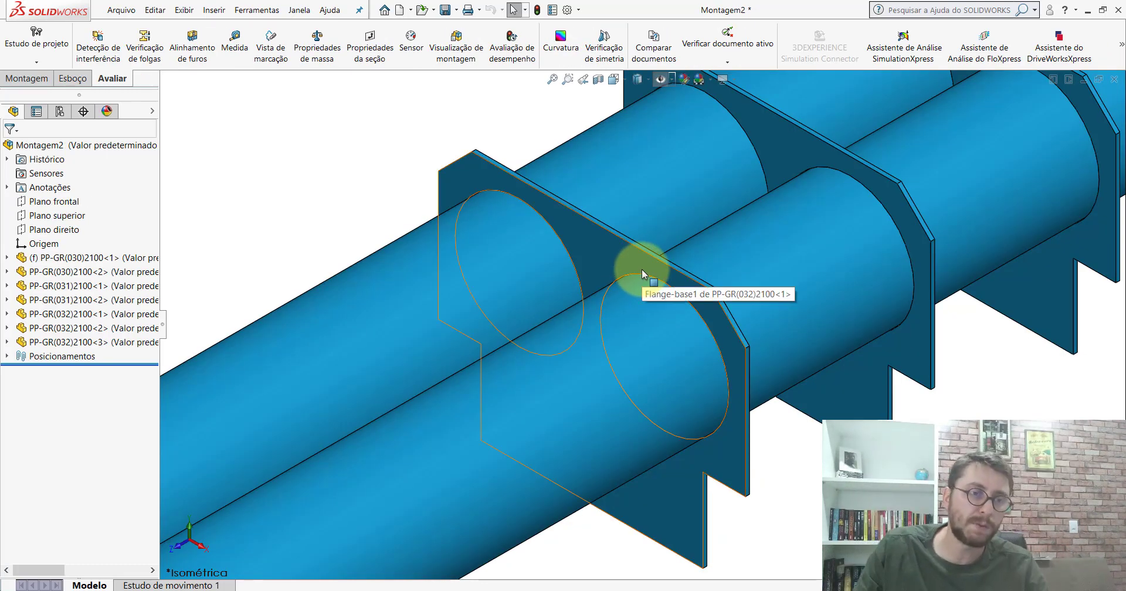
{"action": "scroll", "coordinate": [623, 251], "scroll_direction": "up", "scroll_amount": 3}
{"action": "scroll", "coordinate": [726, 270], "scroll_direction": "up", "scroll_amount": 5}
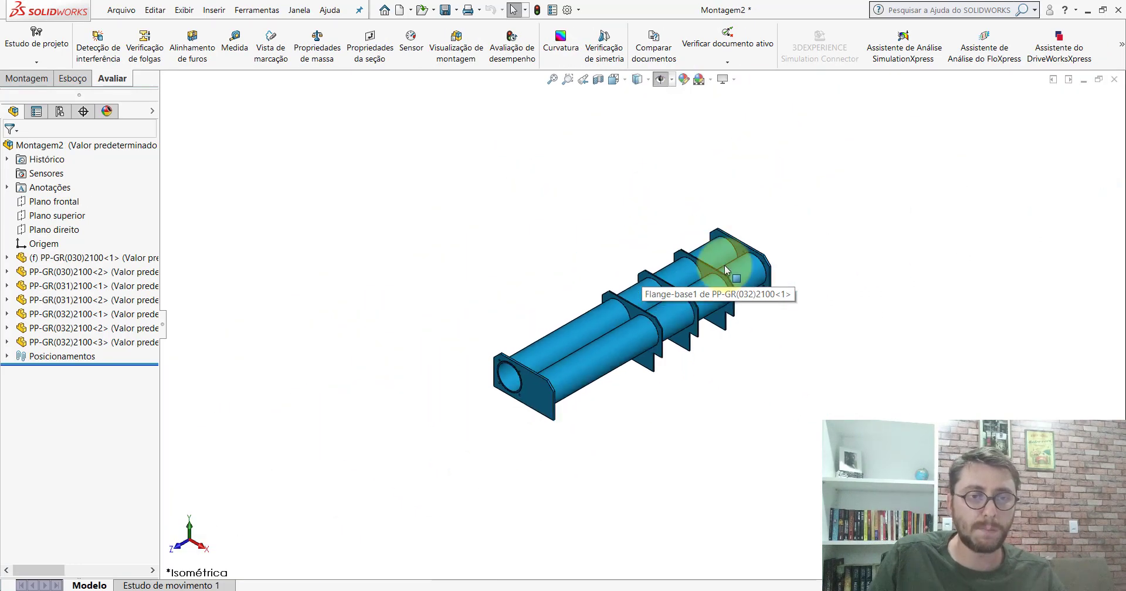
{"action": "scroll", "coordinate": [720, 285], "scroll_direction": "up", "scroll_amount": 1}
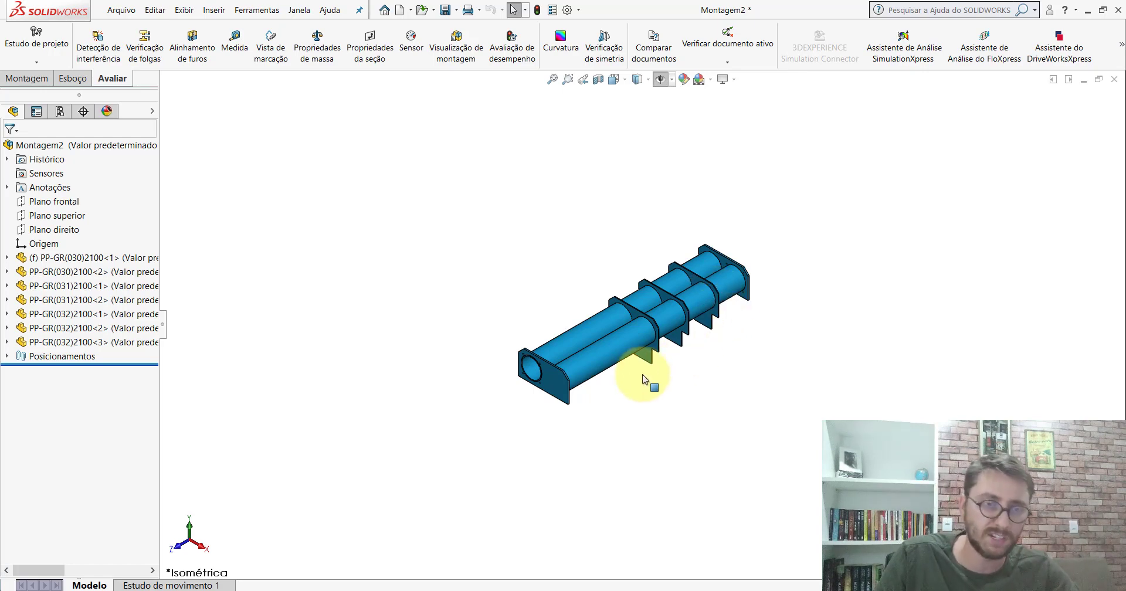
{"action": "scroll", "coordinate": [655, 319], "scroll_direction": "down", "scroll_amount": 4}
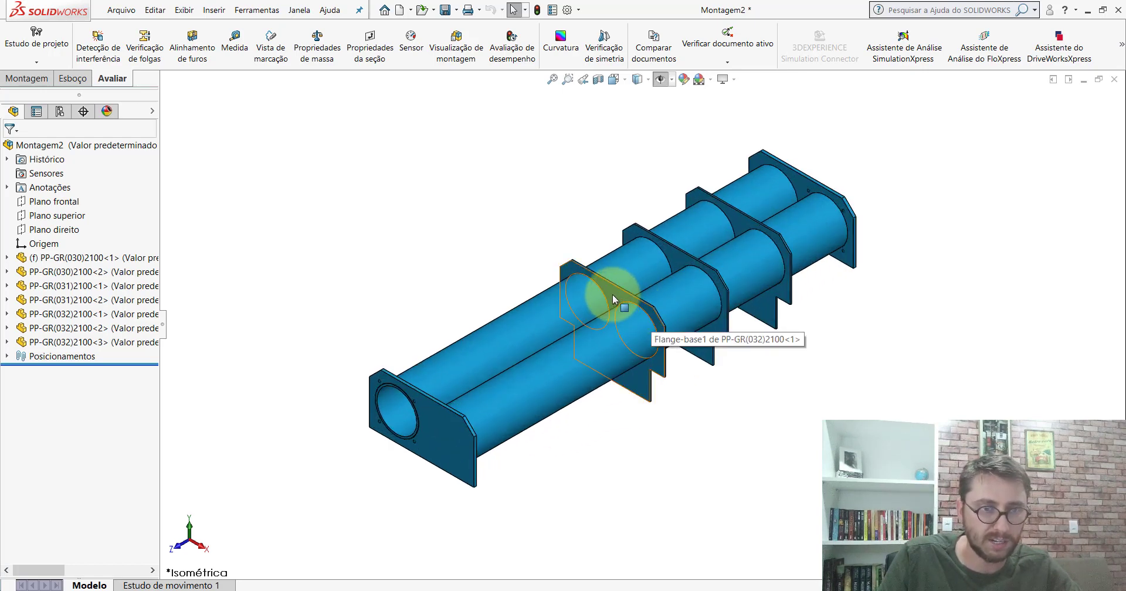
Copy a PP-GR(032)2100 plate and mate its hole concentric with the tube.
{"action": "left_click_drag", "start_coordinate": [613, 299], "coordinate": [440, 252], "text": "ctrl"}
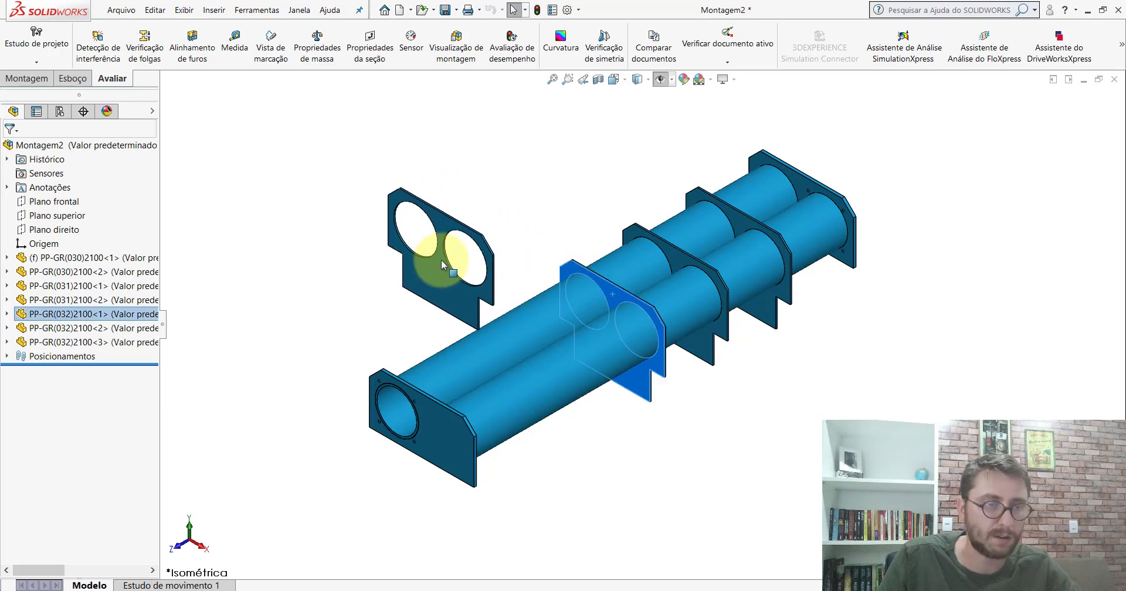
{"action": "left_click", "coordinate": [261, 234]}
{"action": "left_click", "coordinate": [35, 79]}
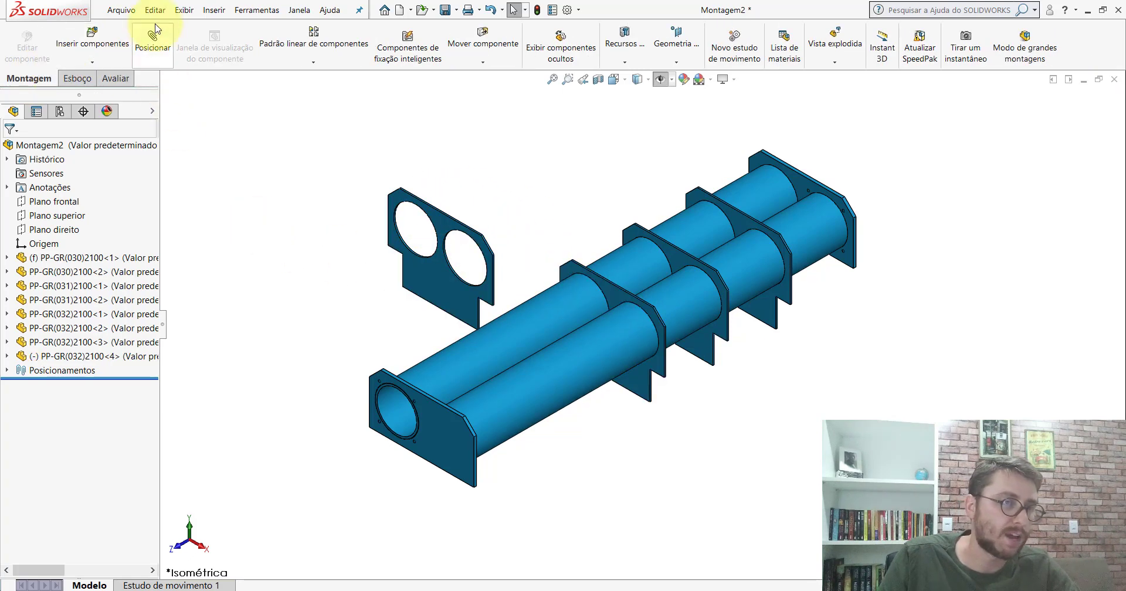
{"action": "left_click", "coordinate": [152, 42]}
{"action": "scroll", "coordinate": [454, 267], "scroll_direction": "down", "scroll_amount": 5}
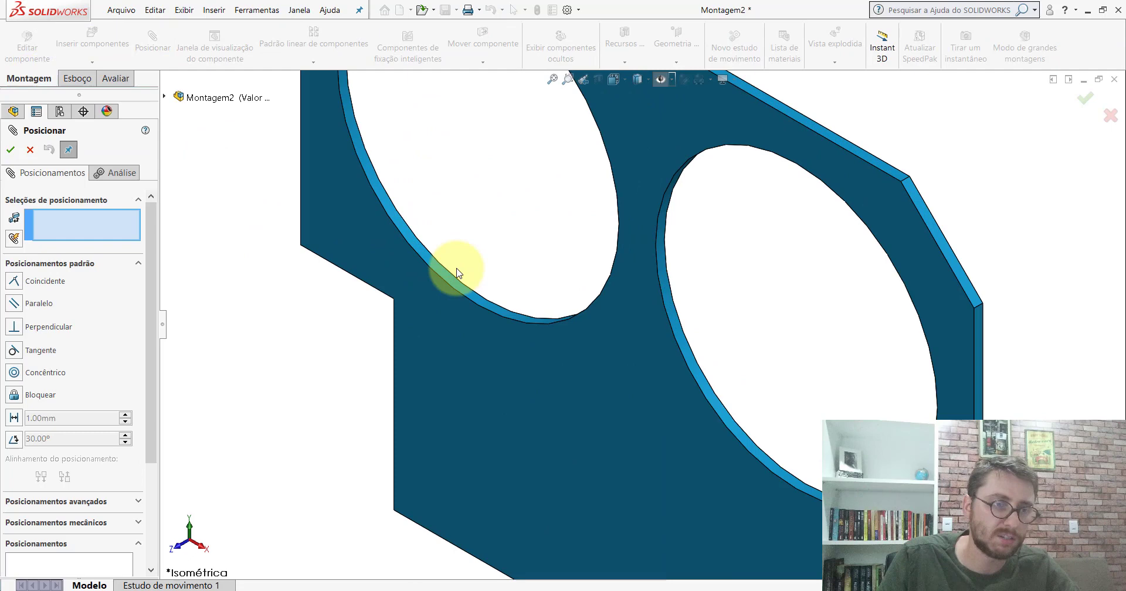
{"action": "left_click", "coordinate": [413, 245]}
{"action": "scroll", "coordinate": [639, 339], "scroll_direction": "up", "scroll_amount": 5}
{"action": "scroll", "coordinate": [640, 339], "scroll_direction": "up", "scroll_amount": 3}
{"action": "scroll", "coordinate": [674, 348], "scroll_direction": "down", "scroll_amount": 2}
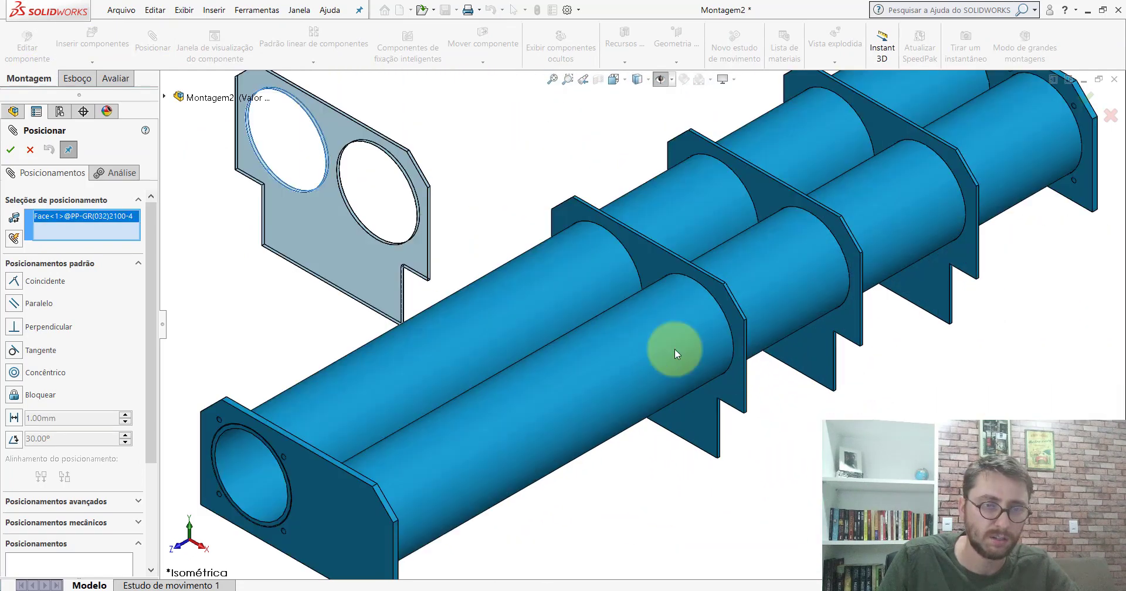
{"action": "left_click", "coordinate": [536, 304]}
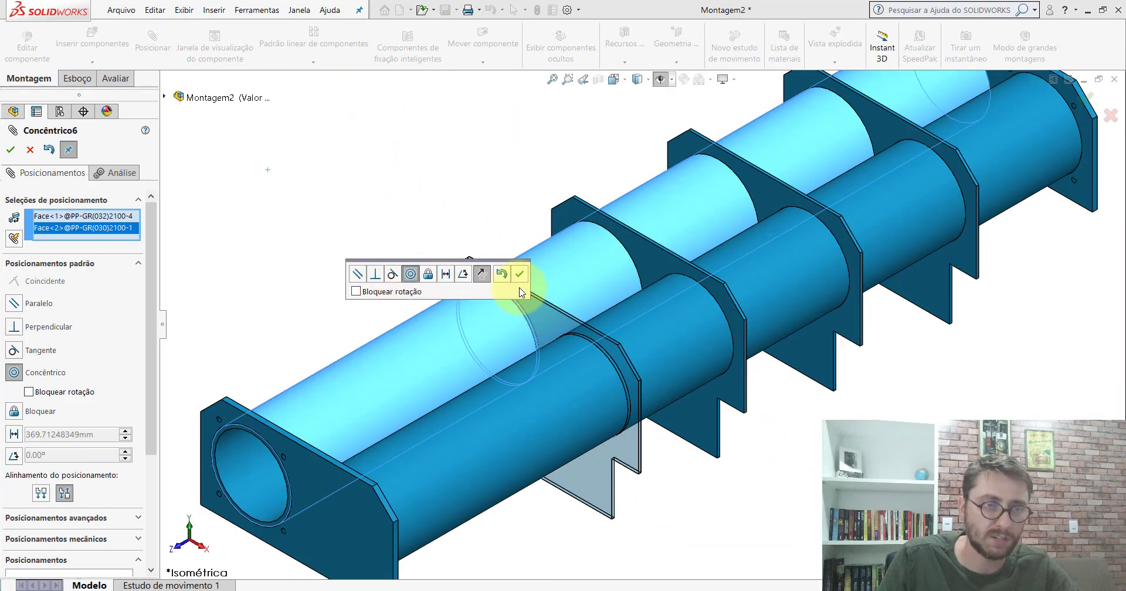
{"action": "left_click", "coordinate": [519, 273]}
Make the new plate's flat face parallel to a face of an existing plate.
{"action": "scroll", "coordinate": [528, 301], "scroll_direction": "down", "scroll_amount": 5}
{"action": "left_click", "coordinate": [451, 284]}
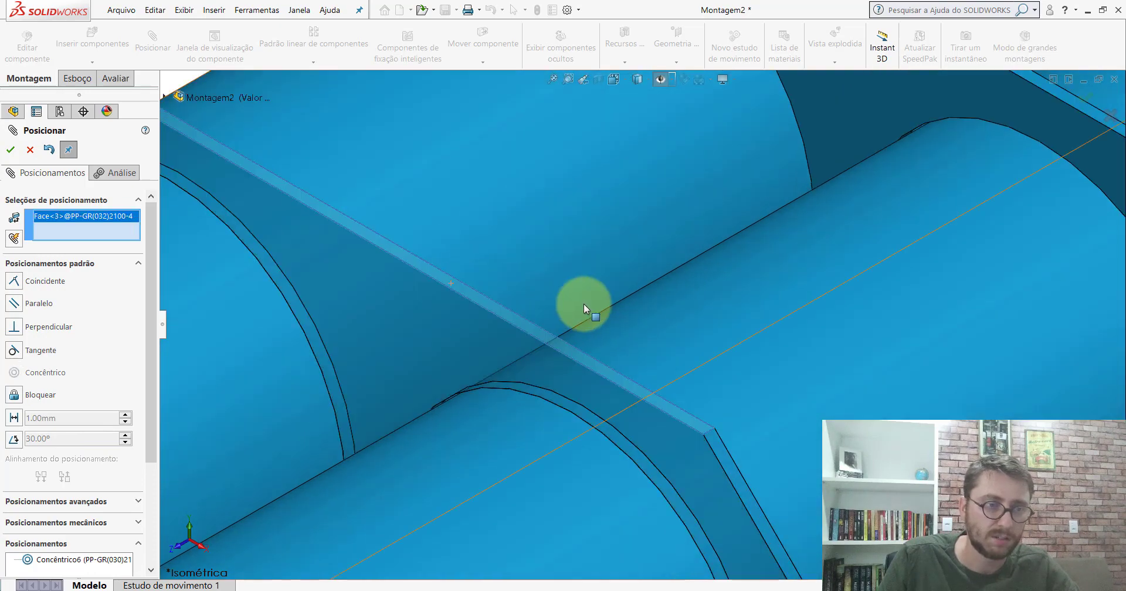
{"action": "scroll", "coordinate": [644, 281], "scroll_direction": "up", "scroll_amount": 3}
{"action": "scroll", "coordinate": [703, 235], "scroll_direction": "down", "scroll_amount": 3}
{"action": "scroll", "coordinate": [692, 188], "scroll_direction": "down", "scroll_amount": 2}
{"action": "left_click", "coordinate": [678, 173]}
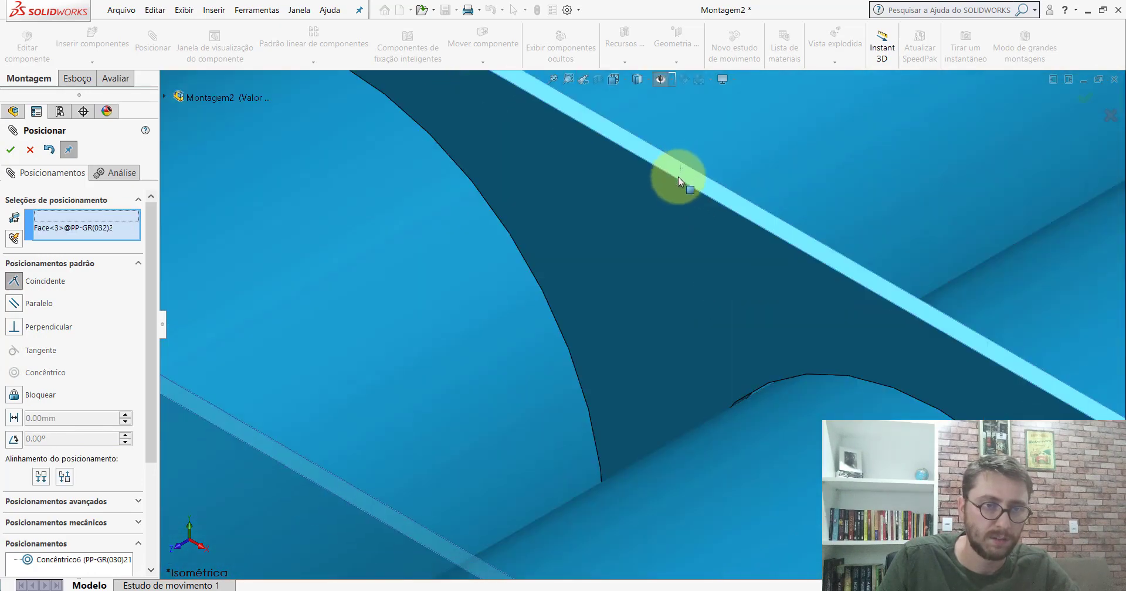
{"action": "left_click", "coordinate": [707, 163]}
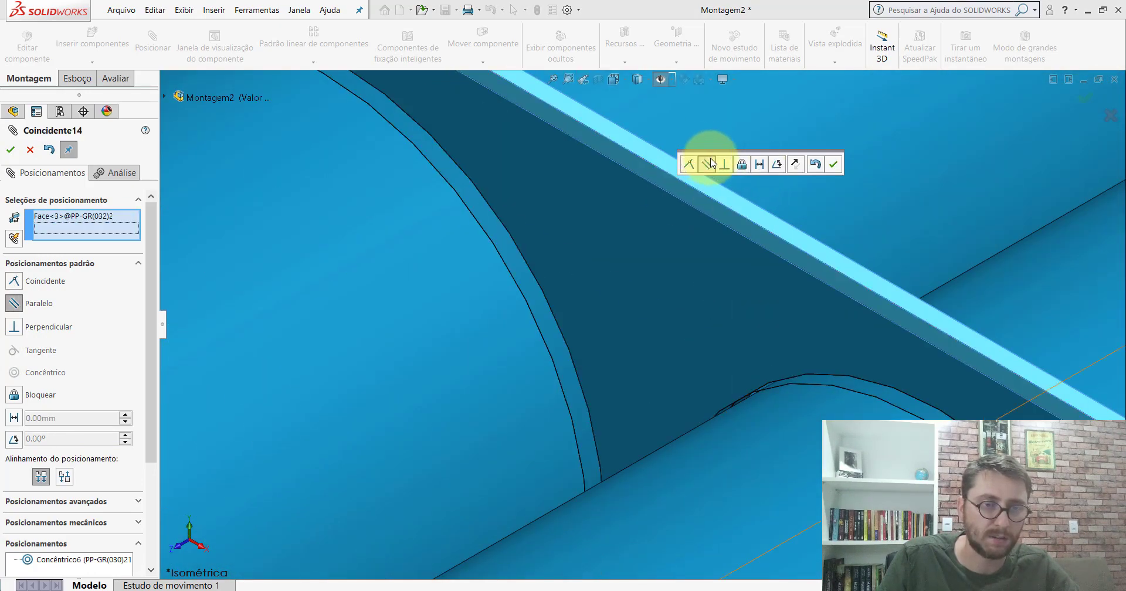
{"action": "left_click", "coordinate": [832, 164]}
Hold the new plate 217.156 mm from the neighbouring plate with a distance mate.
{"action": "scroll", "coordinate": [692, 269], "scroll_direction": "up", "scroll_amount": 3}
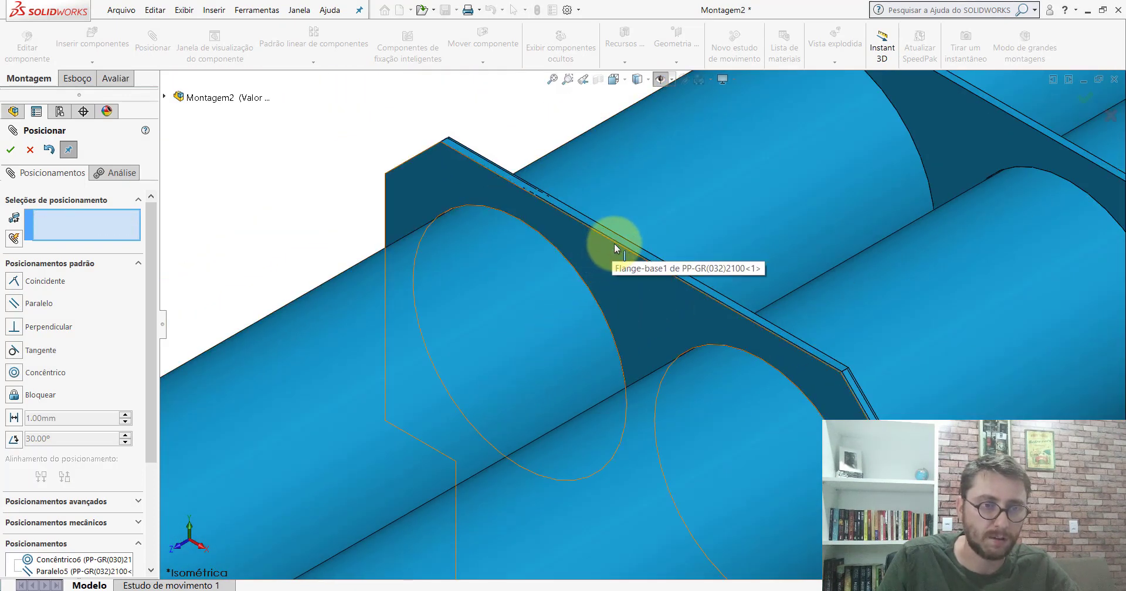
{"action": "scroll", "coordinate": [586, 269], "scroll_direction": "down", "scroll_amount": 5}
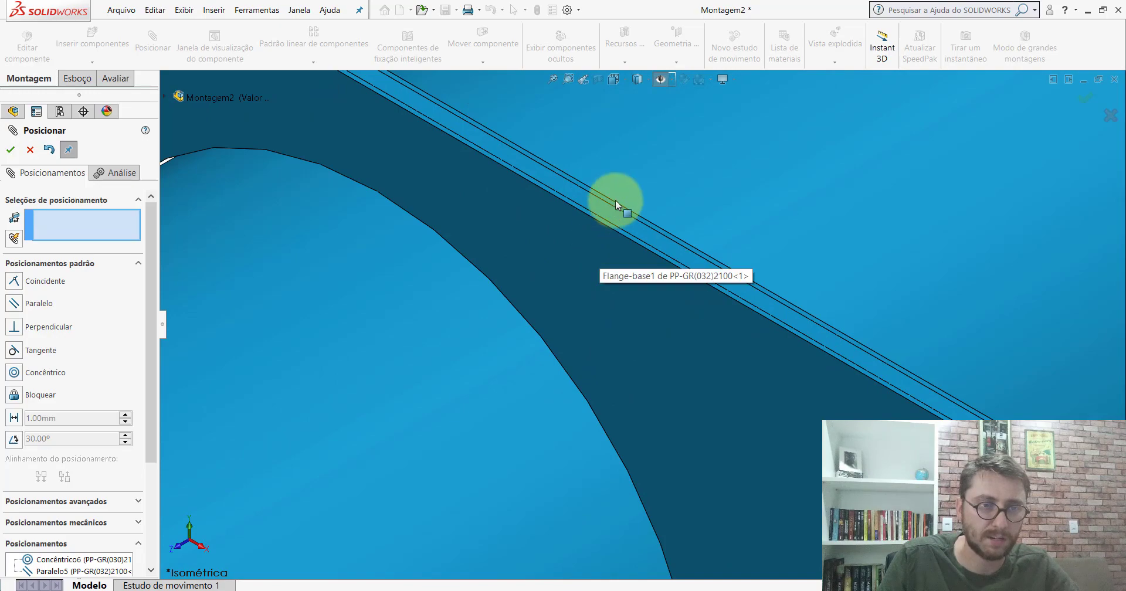
{"action": "scroll", "coordinate": [612, 199], "scroll_direction": "down", "scroll_amount": 3}
{"action": "scroll", "coordinate": [610, 379], "scroll_direction": "up", "scroll_amount": 5}
{"action": "scroll", "coordinate": [611, 380], "scroll_direction": "up", "scroll_amount": 2}
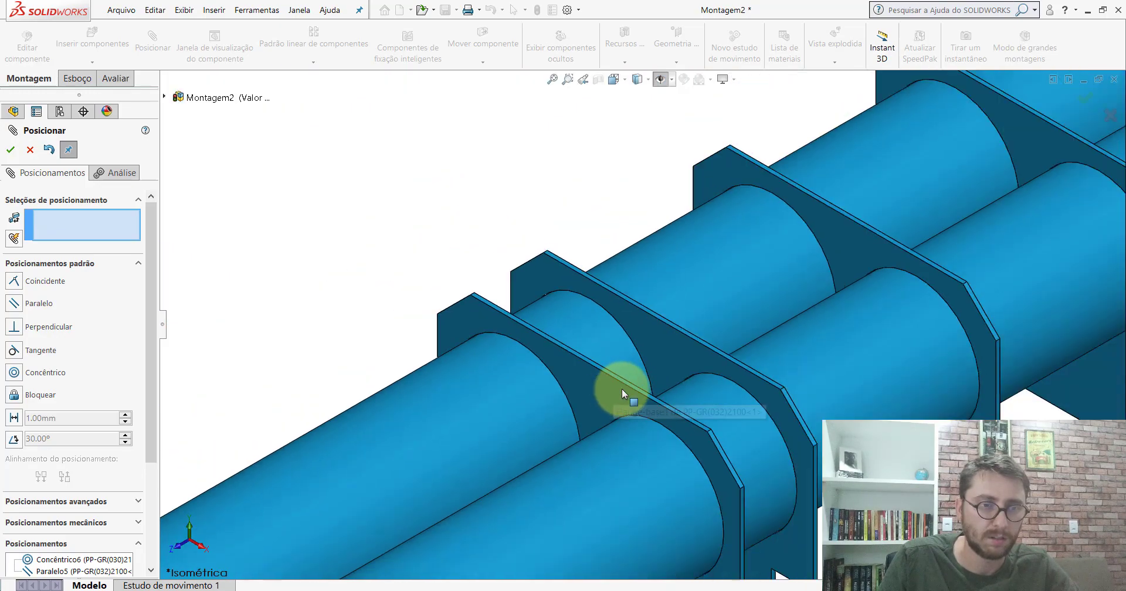
{"action": "scroll", "coordinate": [638, 303], "scroll_direction": "down", "scroll_amount": 3}
{"action": "left_click", "coordinate": [566, 284]}
{"action": "mouse_move", "coordinate": [566, 284]}
{"action": "middle_mouse_down"}
{"action": "mouse_move", "coordinate": [477, 351]}
{"action": "mouse_move", "coordinate": [442, 364]}
{"action": "middle_mouse_up"}
{"action": "scroll", "coordinate": [442, 364], "scroll_direction": "down", "scroll_amount": 2}
{"action": "left_click", "coordinate": [442, 364]}
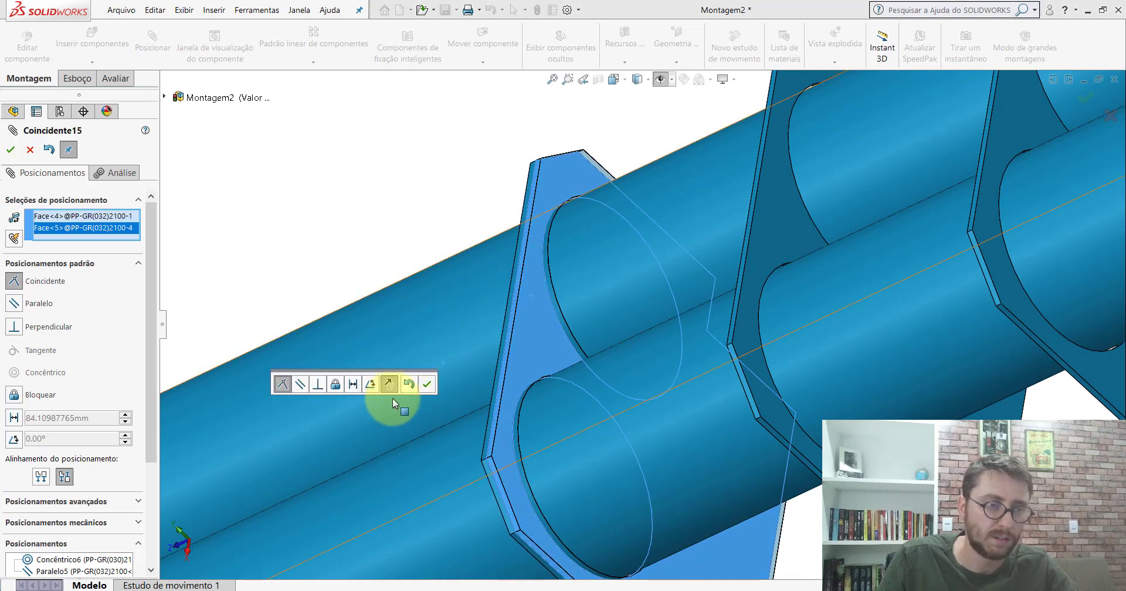
{"action": "left_click", "coordinate": [353, 383]}
{"action": "type", "text": "217,156"}
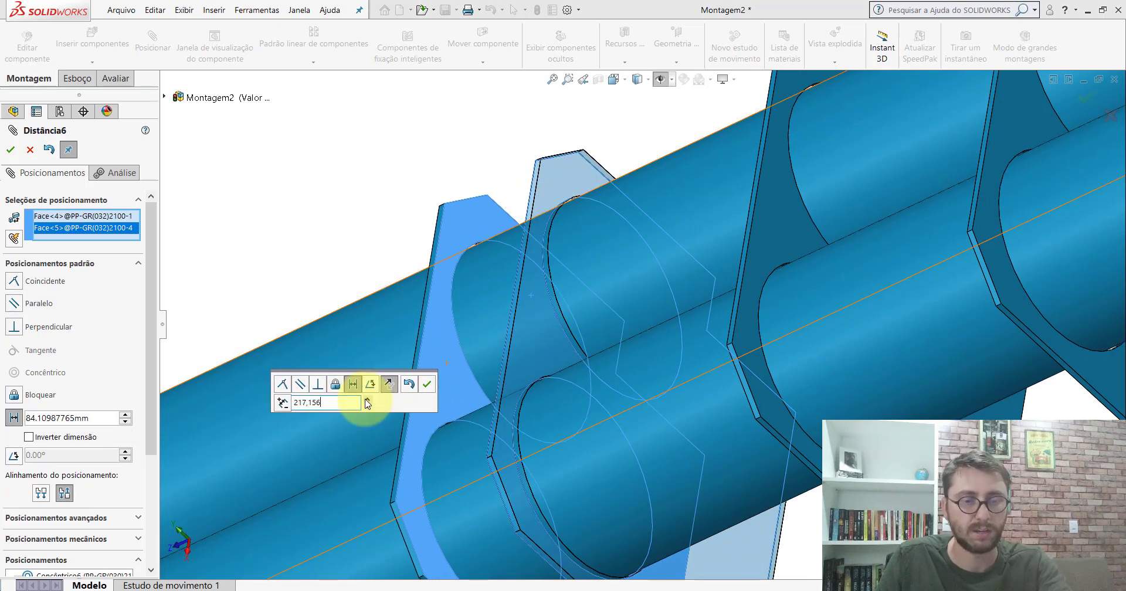
{"action": "key", "text": "Return"}
{"action": "left_click", "coordinate": [429, 386]}
{"action": "scroll", "coordinate": [459, 383], "scroll_direction": "up", "scroll_amount": 5}
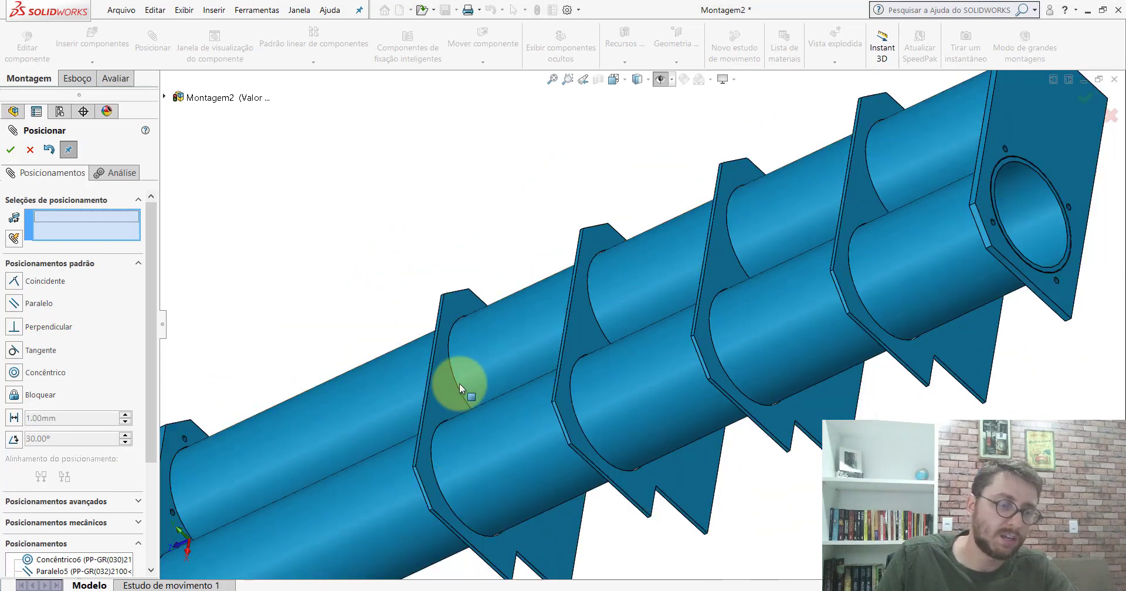
{"action": "scroll", "coordinate": [459, 382], "scroll_direction": "up", "scroll_amount": 3}
{"action": "key", "text": "Return"}
{"action": "mouse_move", "coordinate": [590, 378]}
{"action": "middle_mouse_down"}
{"action": "mouse_move", "coordinate": [584, 351]}
{"action": "mouse_move", "coordinate": [661, 284]}
{"action": "middle_mouse_up"}
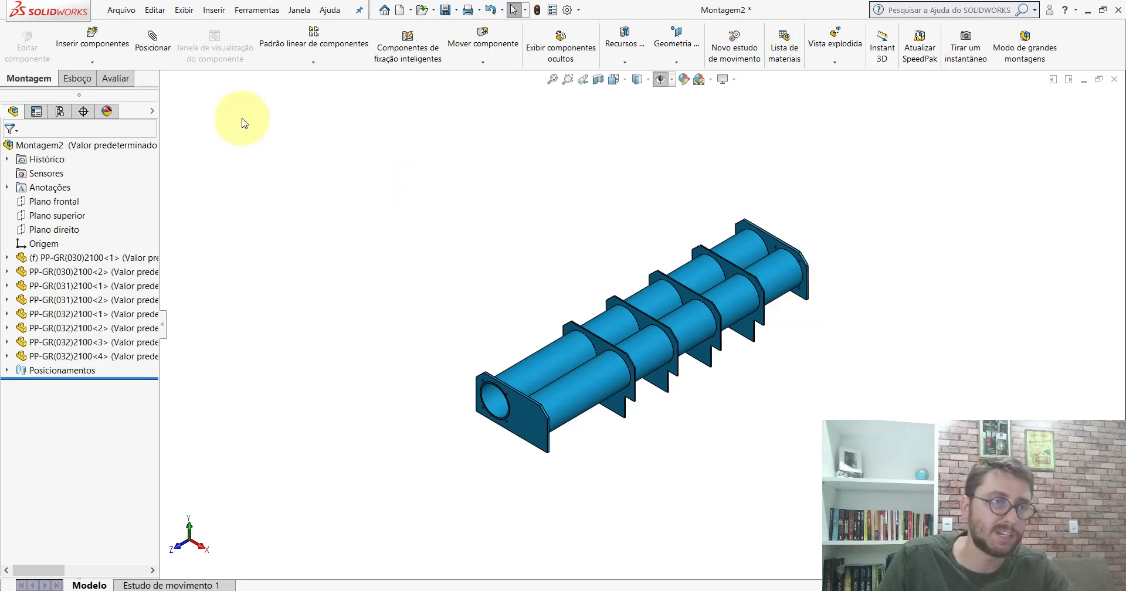
Measure between matching corners of plates PP-GR(032)2100-1 and -2, reading 221.96 mm.
{"action": "left_click", "coordinate": [116, 78]}
{"action": "left_click", "coordinate": [234, 42]}
{"action": "scroll", "coordinate": [691, 377], "scroll_direction": "down", "scroll_amount": 3}
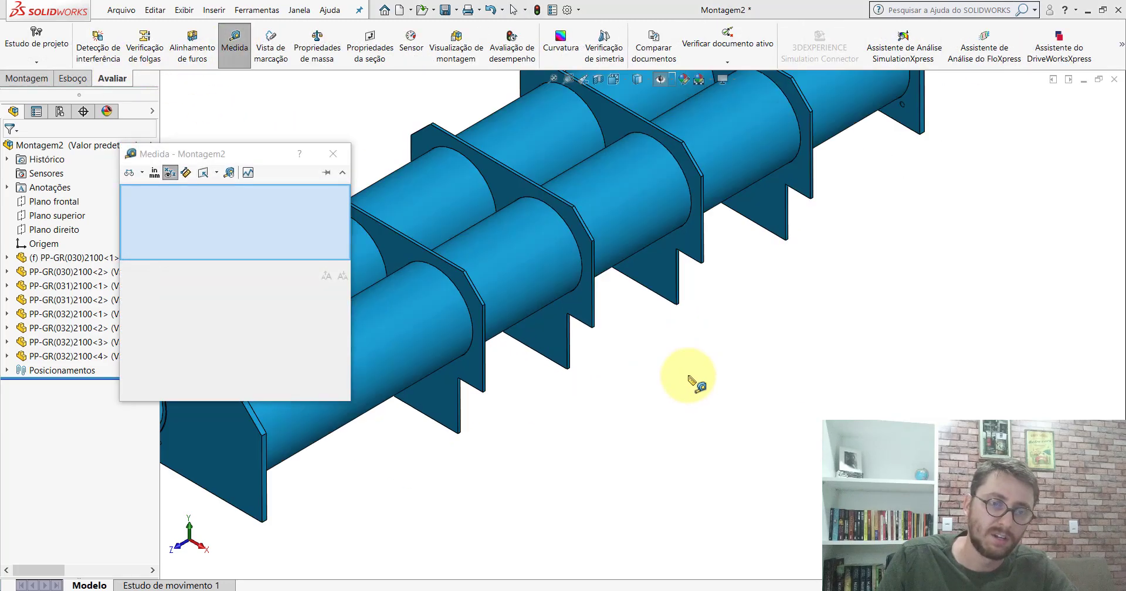
{"action": "scroll", "coordinate": [583, 352], "scroll_direction": "down", "scroll_amount": 3}
{"action": "scroll", "coordinate": [521, 307], "scroll_direction": "down", "scroll_amount": 3}
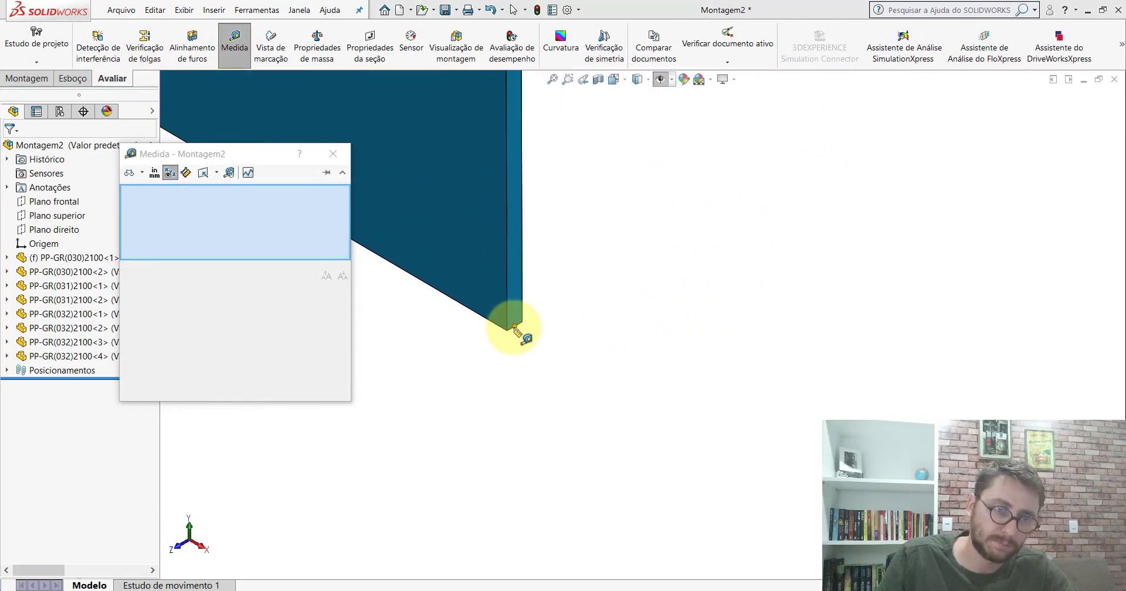
{"action": "left_click", "coordinate": [515, 328]}
{"action": "scroll", "coordinate": [641, 352], "scroll_direction": "up", "scroll_amount": 2}
{"action": "scroll", "coordinate": [766, 258], "scroll_direction": "up", "scroll_amount": 3}
{"action": "scroll", "coordinate": [729, 258], "scroll_direction": "down", "scroll_amount": 3}
{"action": "scroll", "coordinate": [643, 295], "scroll_direction": "down", "scroll_amount": 2}
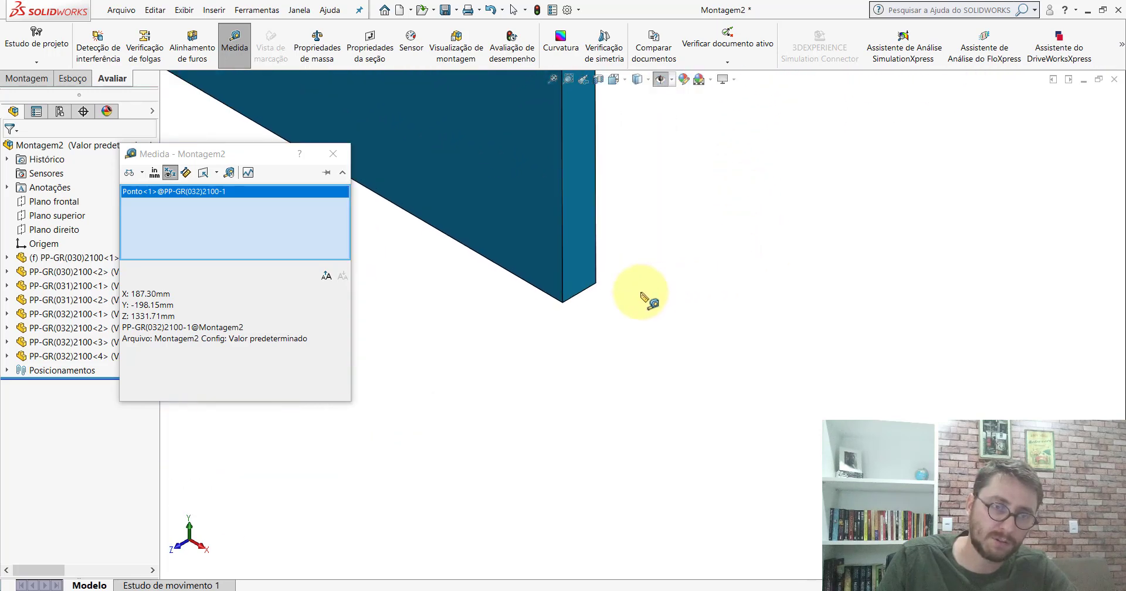
{"action": "left_click", "coordinate": [581, 296]}
{"action": "scroll", "coordinate": [578, 322], "scroll_direction": "up", "scroll_amount": 2}
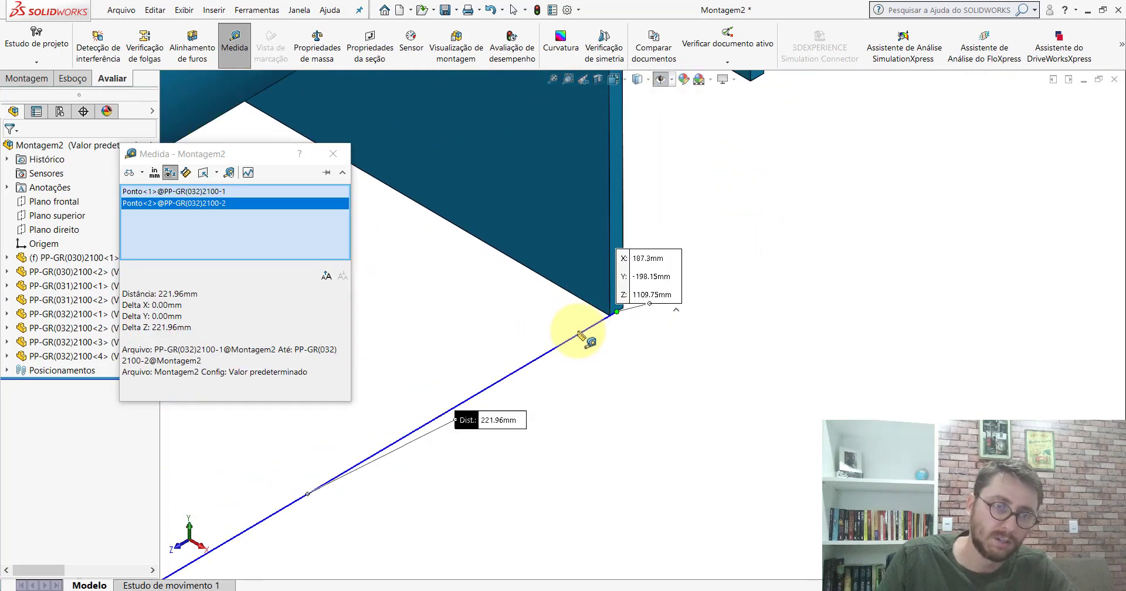
{"action": "scroll", "coordinate": [609, 375], "scroll_direction": "up", "scroll_amount": 2}
{"action": "scroll", "coordinate": [545, 472], "scroll_direction": "up", "scroll_amount": 2}
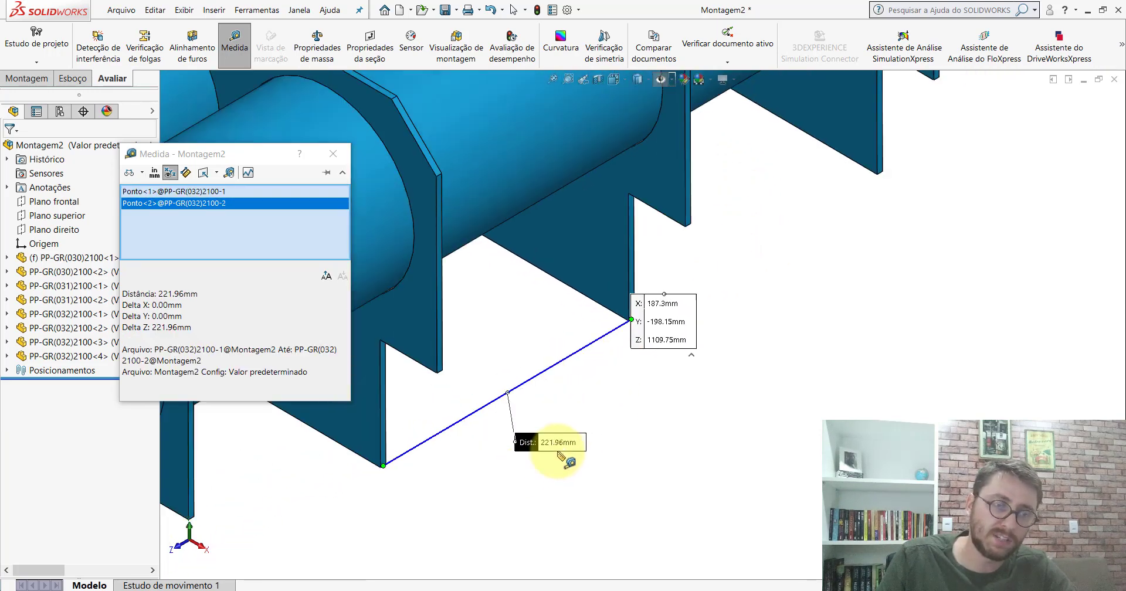
{"action": "scroll", "coordinate": [533, 351], "scroll_direction": "up", "scroll_amount": 2}
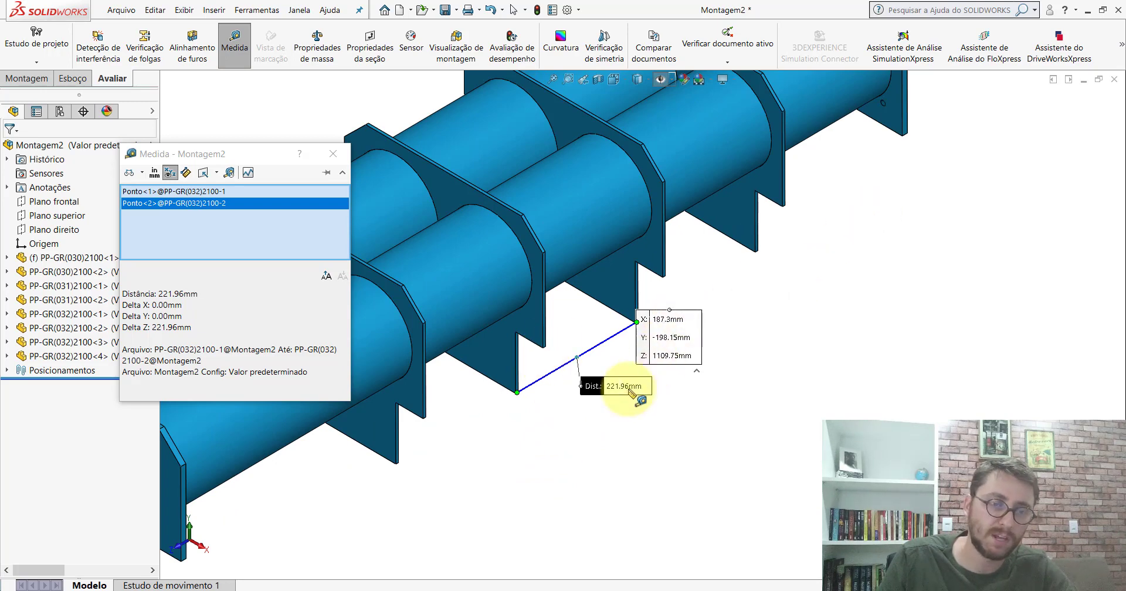
Close the measurement and zoom in on the plates.
{"action": "key", "text": "Escape"}
{"action": "scroll", "coordinate": [606, 380], "scroll_direction": "up", "scroll_amount": 5}
{"action": "scroll", "coordinate": [583, 327], "scroll_direction": "down", "scroll_amount": 3}
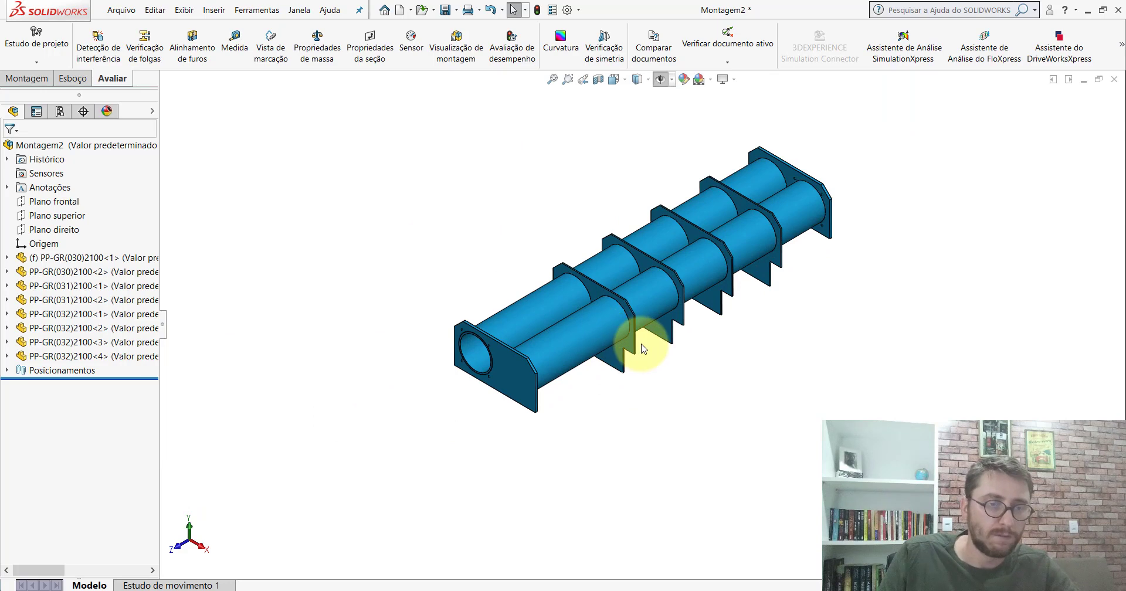
{"action": "scroll", "coordinate": [642, 346], "scroll_direction": "down", "scroll_amount": 2}
{"action": "scroll", "coordinate": [642, 346], "scroll_direction": "down", "scroll_amount": 2}
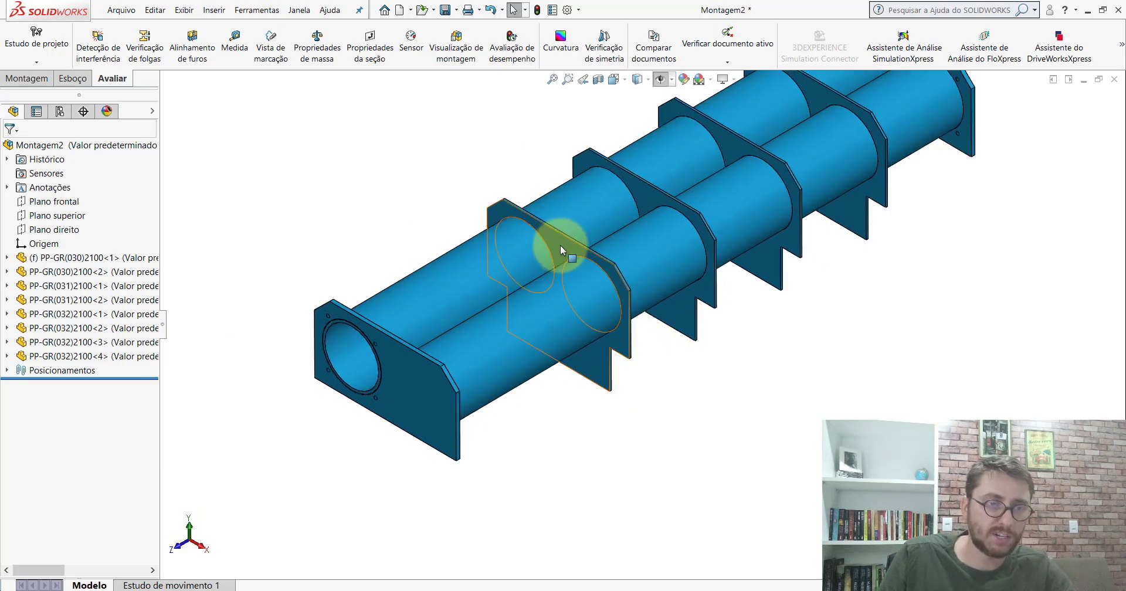
Copy a plate support and mate its hole concentric with the tube.
{"action": "left_click_drag", "start_coordinate": [560, 249], "coordinate": [287, 164], "text": "ctrl"}
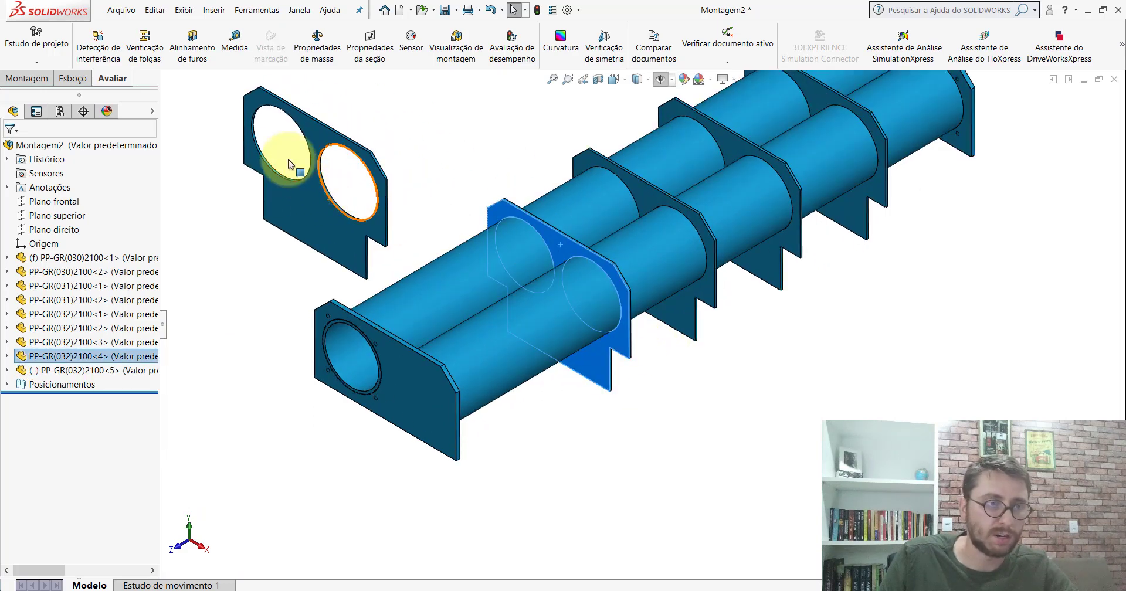
{"action": "left_click", "coordinate": [26, 78]}
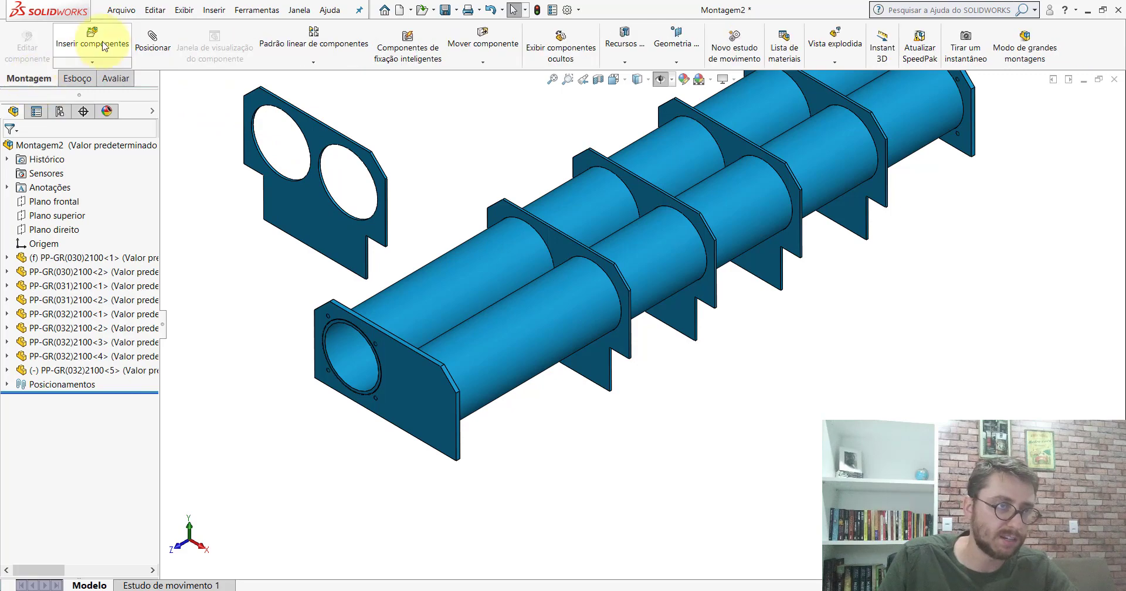
{"action": "left_click", "coordinate": [146, 40]}
{"action": "scroll", "coordinate": [352, 194], "scroll_direction": "down", "scroll_amount": 3}
{"action": "scroll", "coordinate": [337, 199], "scroll_direction": "down", "scroll_amount": 3}
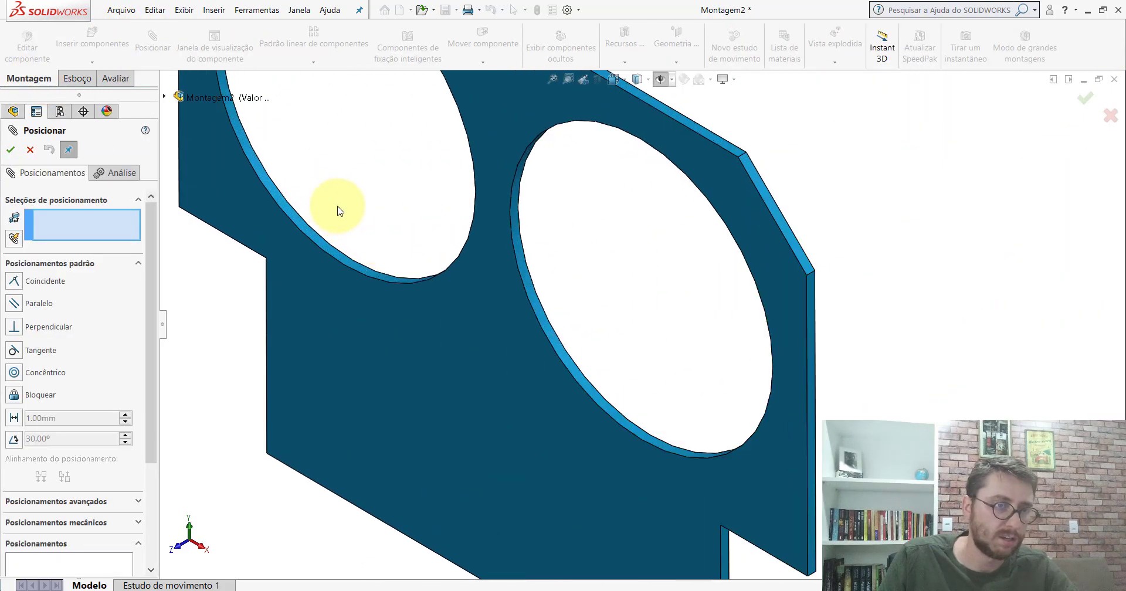
{"action": "left_click", "coordinate": [286, 203]}
{"action": "scroll", "coordinate": [509, 317], "scroll_direction": "up", "scroll_amount": 3}
{"action": "scroll", "coordinate": [564, 340], "scroll_direction": "up", "scroll_amount": 3}
{"action": "scroll", "coordinate": [502, 345], "scroll_direction": "down", "scroll_amount": 5}
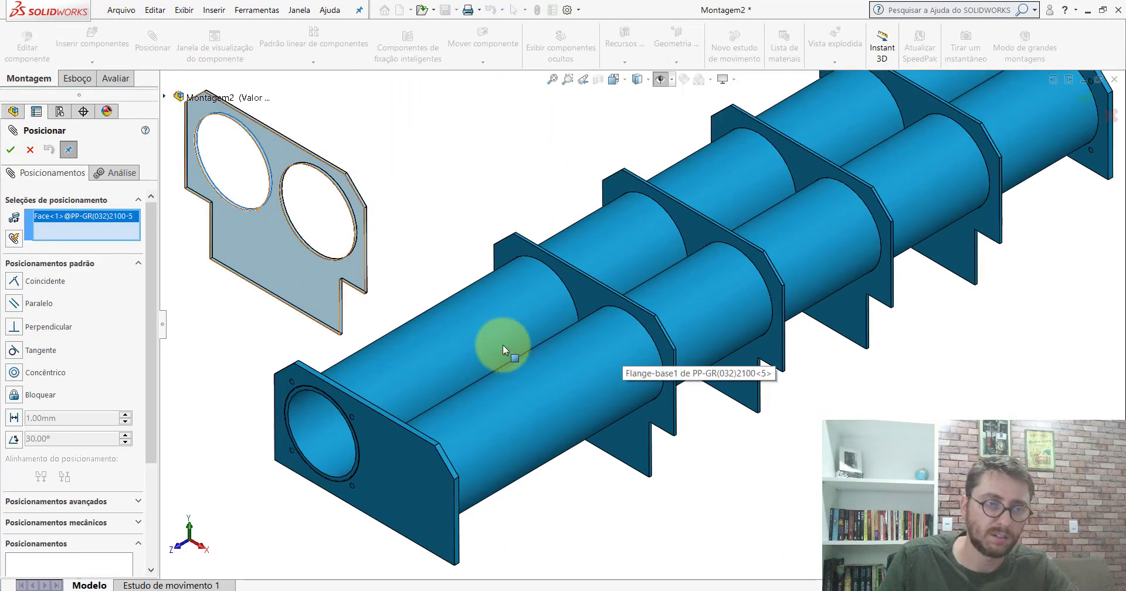
{"action": "left_click", "coordinate": [448, 346]}
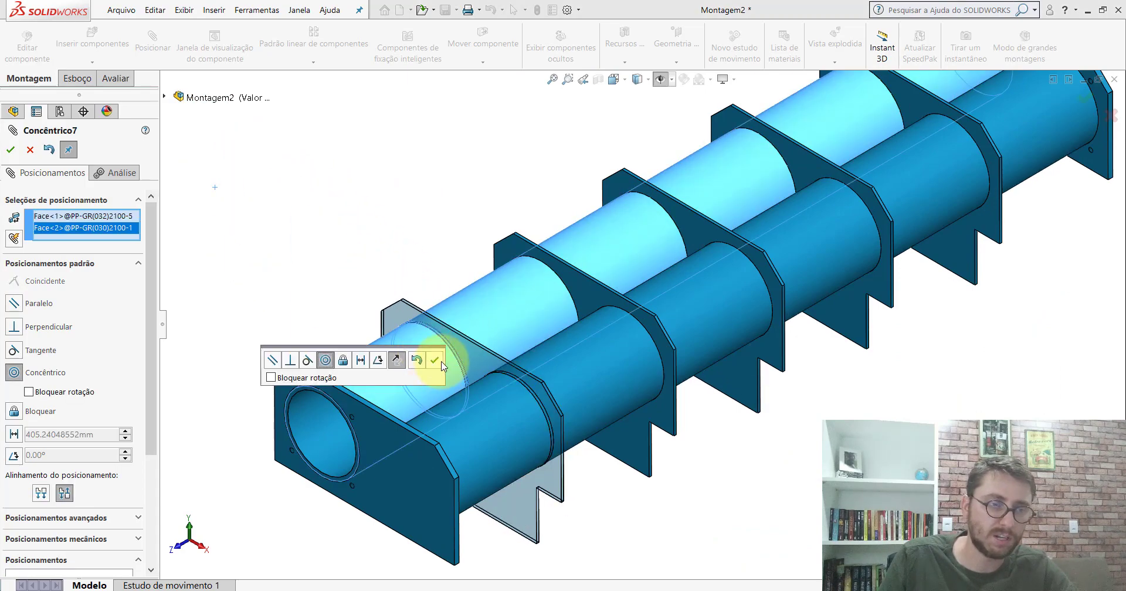
{"action": "left_click", "coordinate": [435, 361]}
Make the copied plate's flat face parallel to the neighbouring plate.
{"action": "scroll", "coordinate": [541, 346], "scroll_direction": "down", "scroll_amount": 3}
{"action": "scroll", "coordinate": [470, 335], "scroll_direction": "down", "scroll_amount": 3}
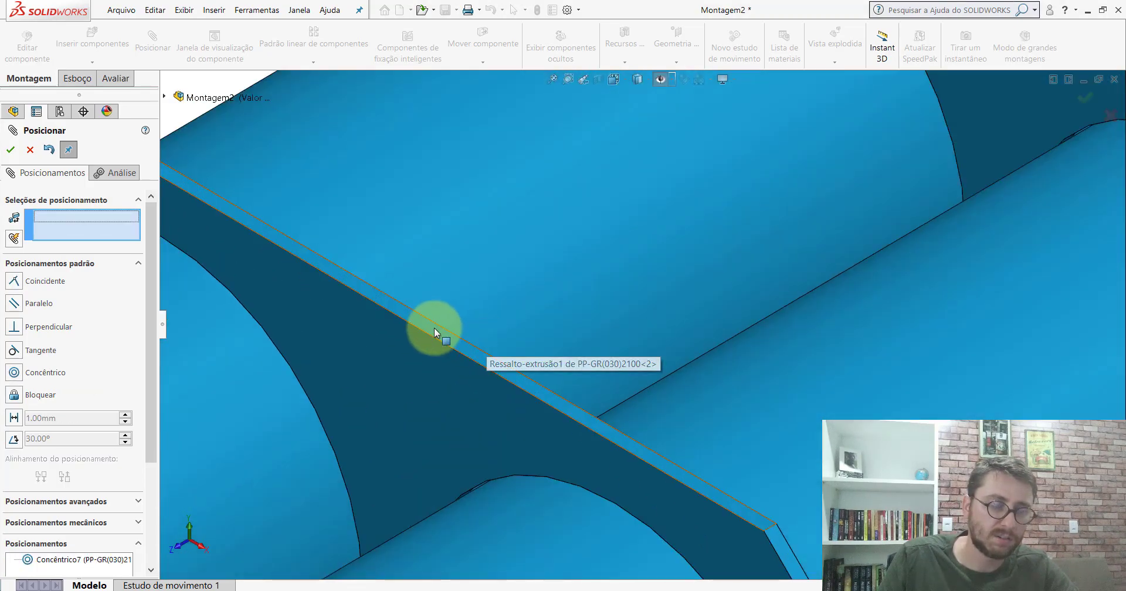
{"action": "left_click", "coordinate": [434, 329]}
{"action": "scroll", "coordinate": [594, 336], "scroll_direction": "up", "scroll_amount": 2}
{"action": "scroll", "coordinate": [745, 251], "scroll_direction": "up", "scroll_amount": 2}
{"action": "scroll", "coordinate": [722, 229], "scroll_direction": "down", "scroll_amount": 3}
{"action": "scroll", "coordinate": [656, 220], "scroll_direction": "down", "scroll_amount": 2}
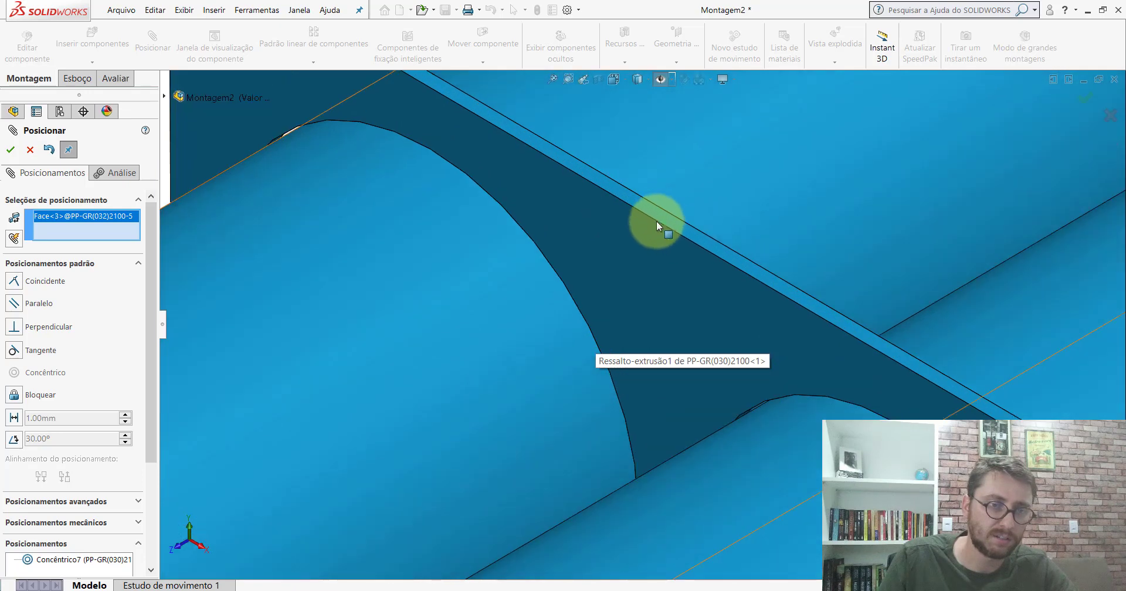
{"action": "left_click", "coordinate": [653, 213]}
{"action": "left_click", "coordinate": [698, 187]}
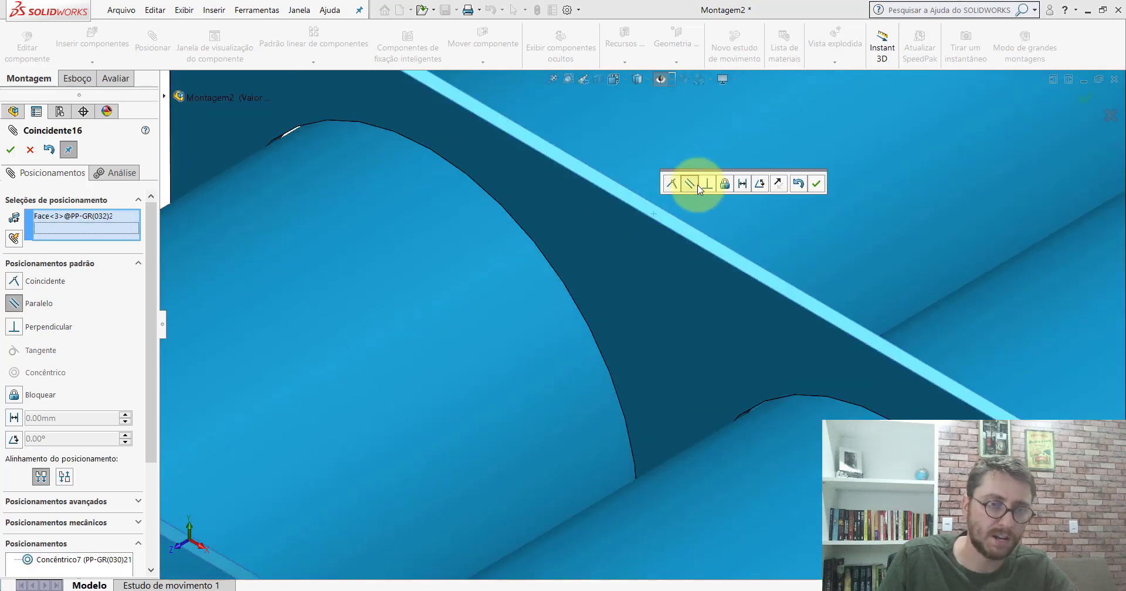
{"action": "left_click", "coordinate": [818, 192]}
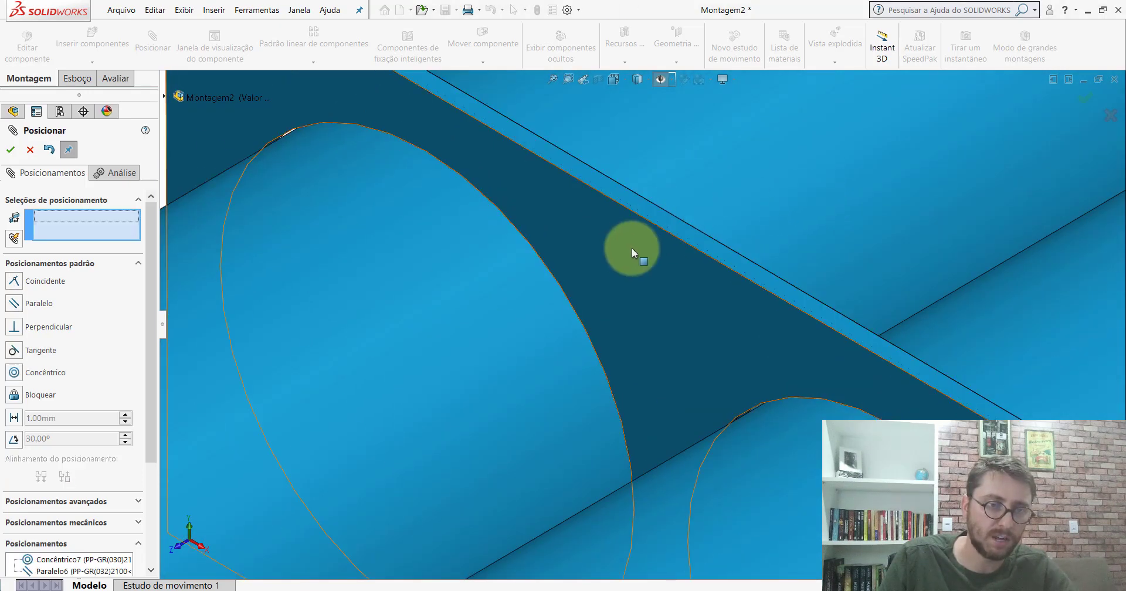
Space plate <5> 217,156 mm from plate <4> with a Distância mate.
{"action": "scroll", "coordinate": [631, 247], "scroll_direction": "up", "scroll_amount": 2}
{"action": "scroll", "coordinate": [516, 325], "scroll_direction": "up", "scroll_amount": 2}
{"action": "scroll", "coordinate": [451, 399], "scroll_direction": "up", "scroll_amount": 3}
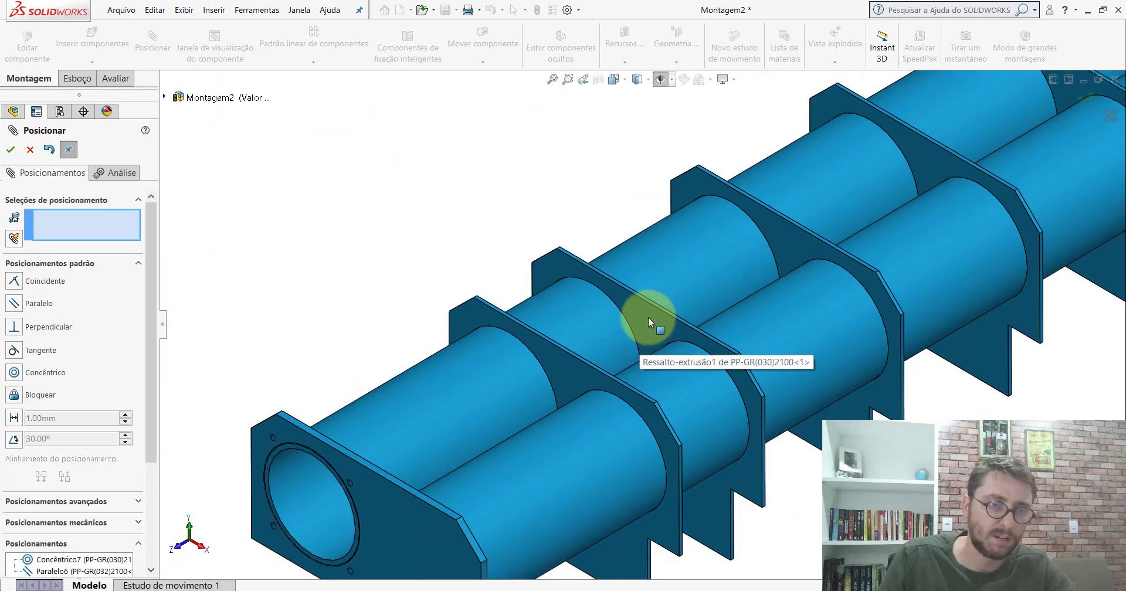
{"action": "left_click", "coordinate": [648, 319]}
{"action": "middle_click_drag", "start_coordinate": [628, 322], "coordinate": [533, 379]}
{"action": "left_click", "coordinate": [519, 370]}
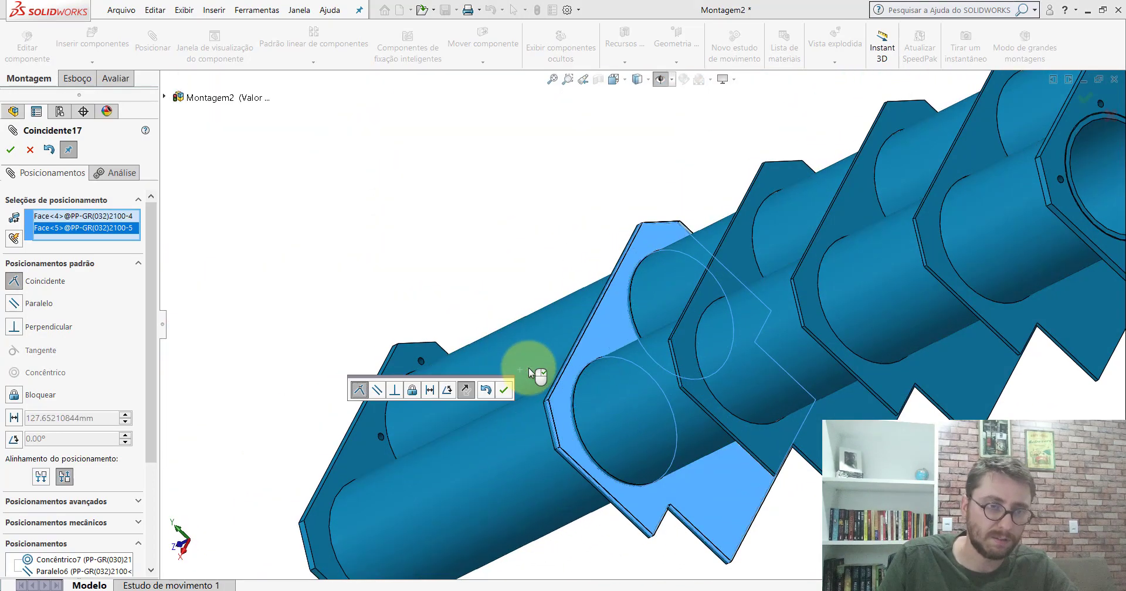
{"action": "left_click", "coordinate": [432, 389]}
{"action": "type", "text": "217,156"}
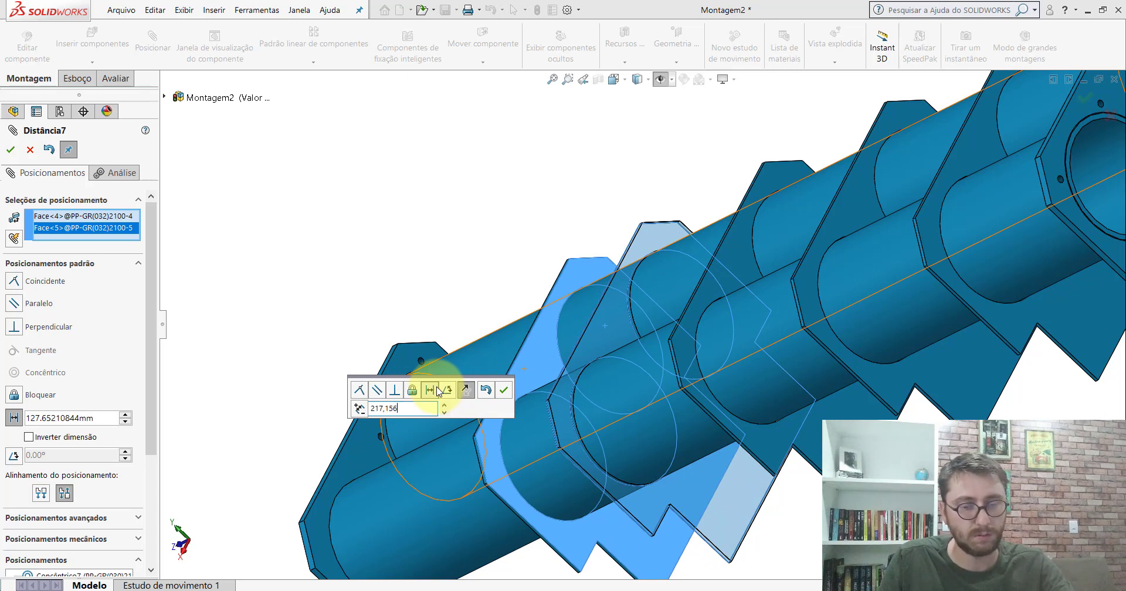
{"action": "key", "text": "Return"}
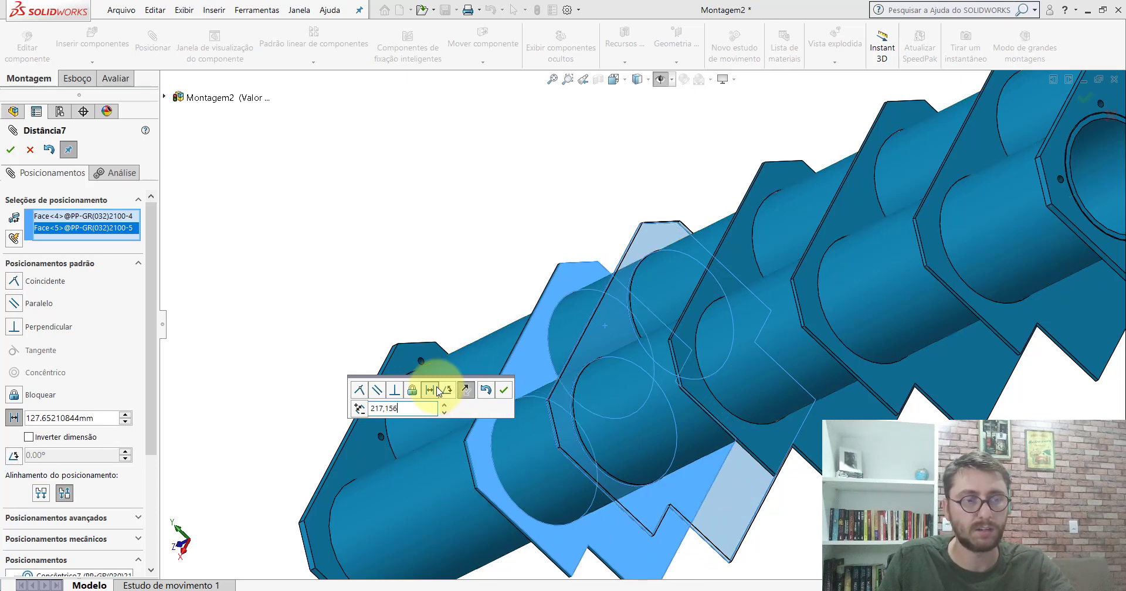
{"action": "left_click", "coordinate": [503, 389]}
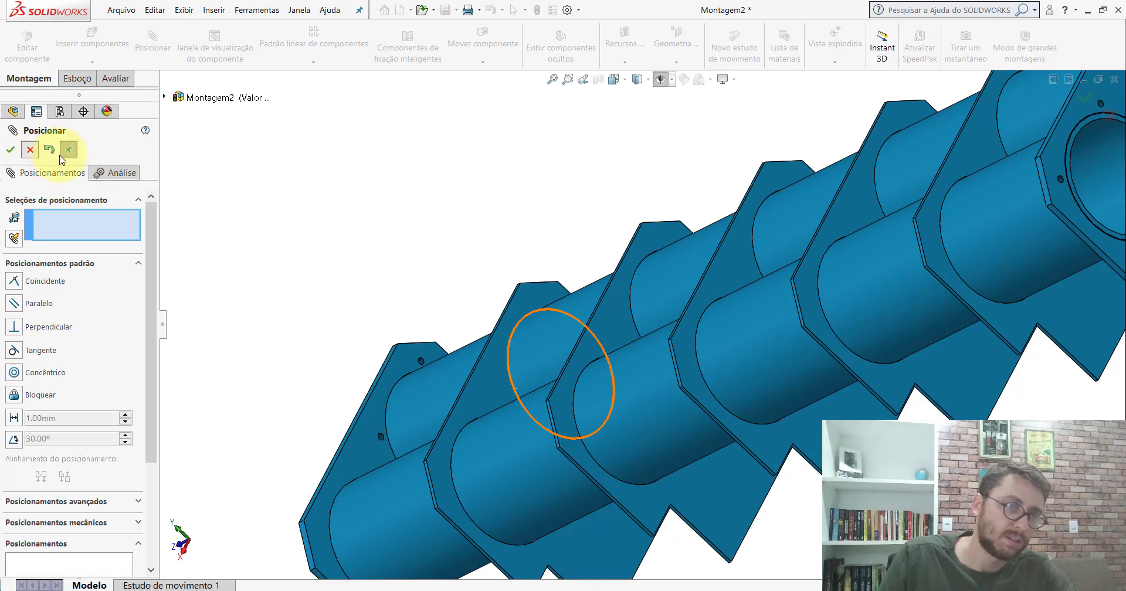
{"action": "left_click", "coordinate": [68, 149]}
View Montagem2 isometrically, compare it with the PM-GR(007)2100_ model, then return to Montagem2.
{"action": "left_click", "coordinate": [614, 79]}
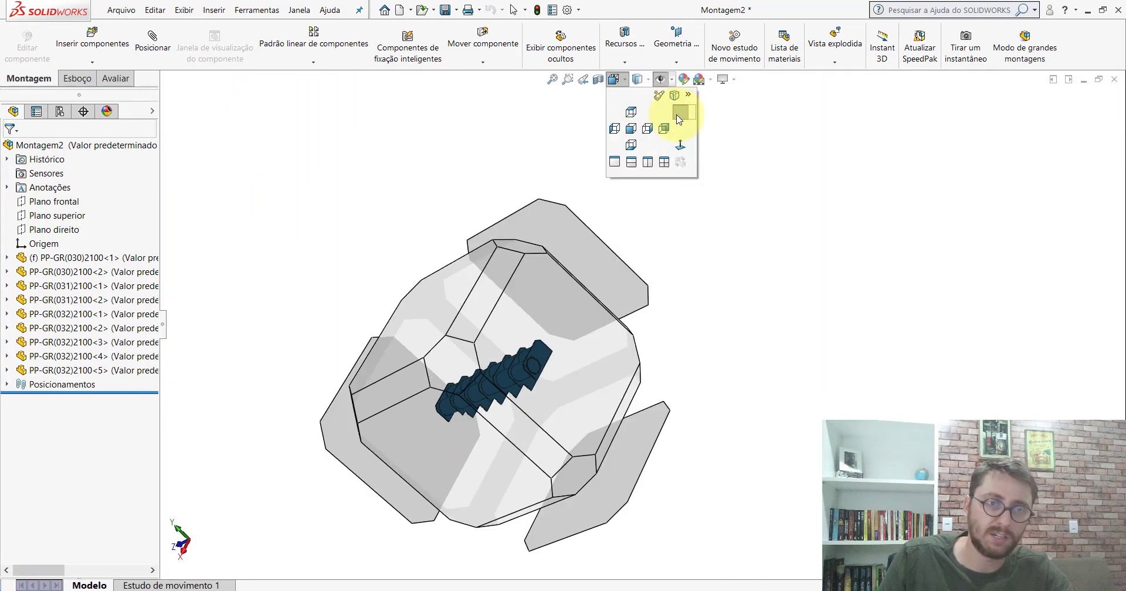
{"action": "left_click", "coordinate": [664, 95]}
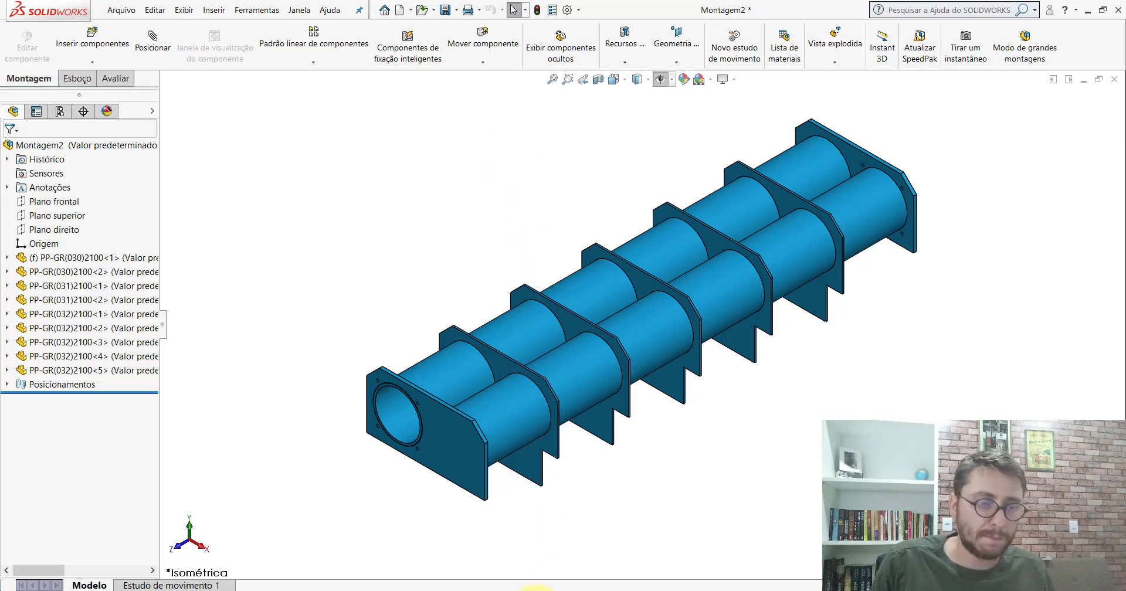
{"action": "left_click", "coordinate": [531, 589]}
{"action": "left_click", "coordinate": [531, 587]}
{"action": "mouse_move", "coordinate": [553, 239]}
{"action": "middle_mouse_down"}
{"action": "mouse_move", "coordinate": [625, 364]}
{"action": "mouse_move", "coordinate": [555, 360]}
{"action": "mouse_move", "coordinate": [621, 356]}
{"action": "middle_mouse_up"}
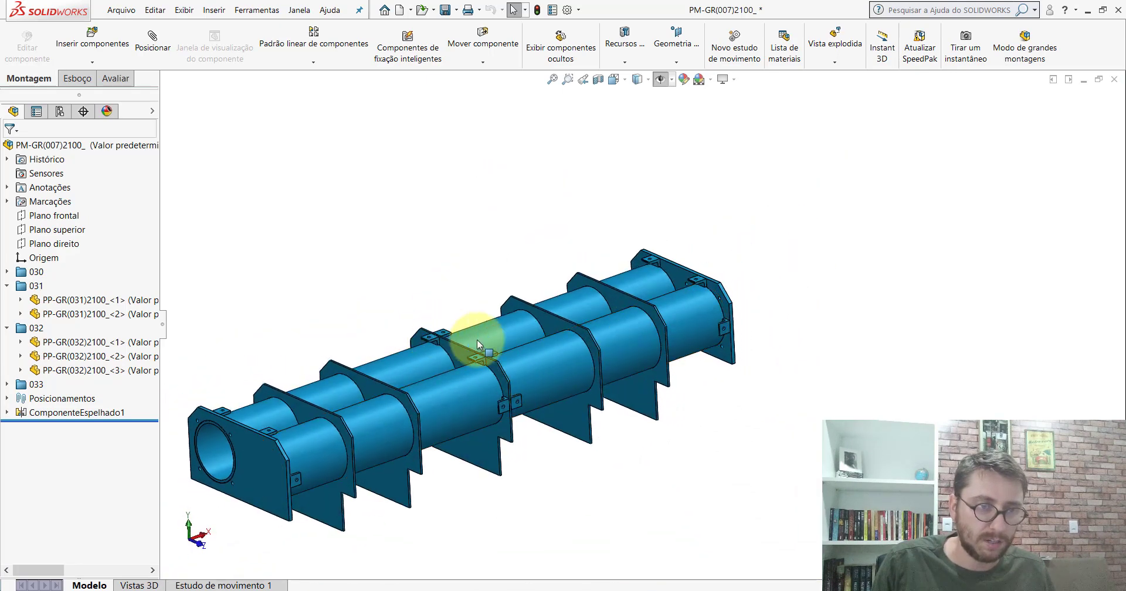
{"action": "left_click", "coordinate": [531, 588]}
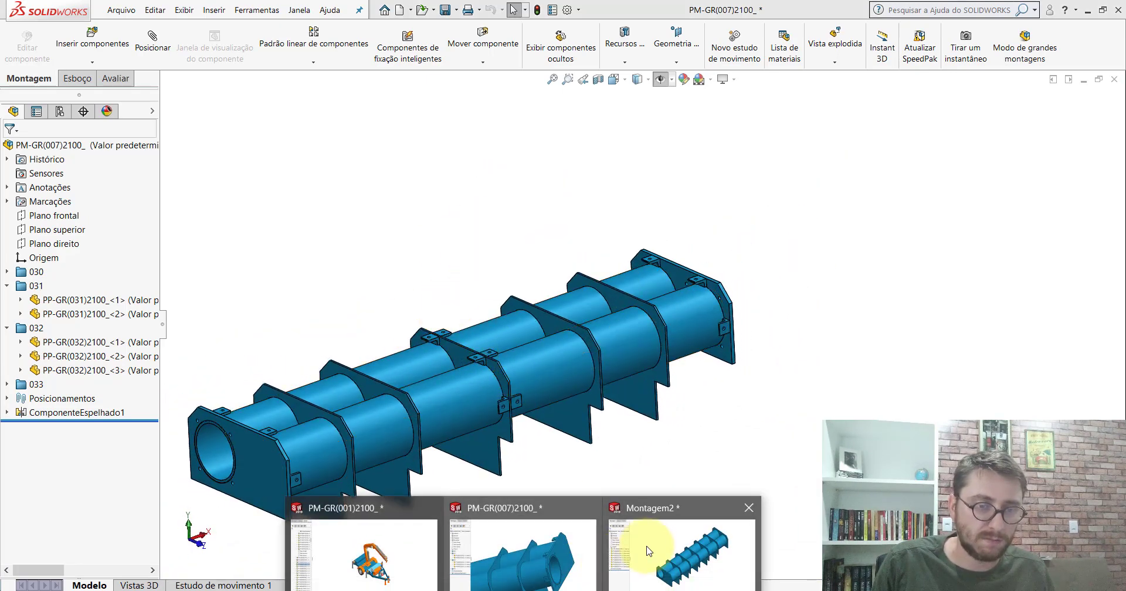
{"action": "left_click", "coordinate": [682, 545]}
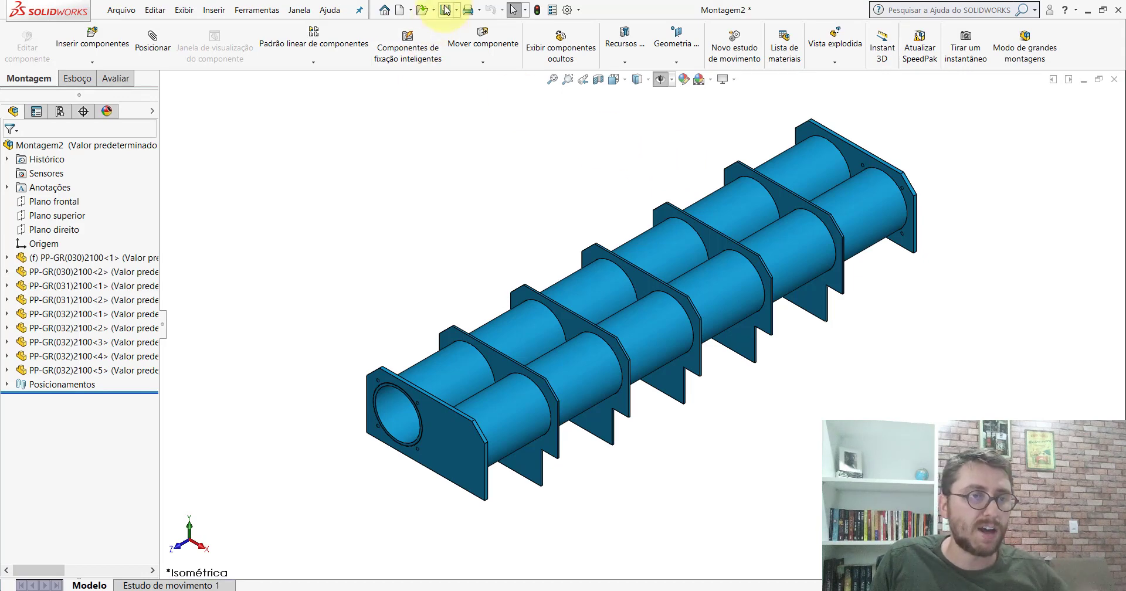
Save the assembly as PM-GR(007)2100 in the Desktop PM-GR(001)2100 folder.
{"action": "left_click", "coordinate": [445, 10]}
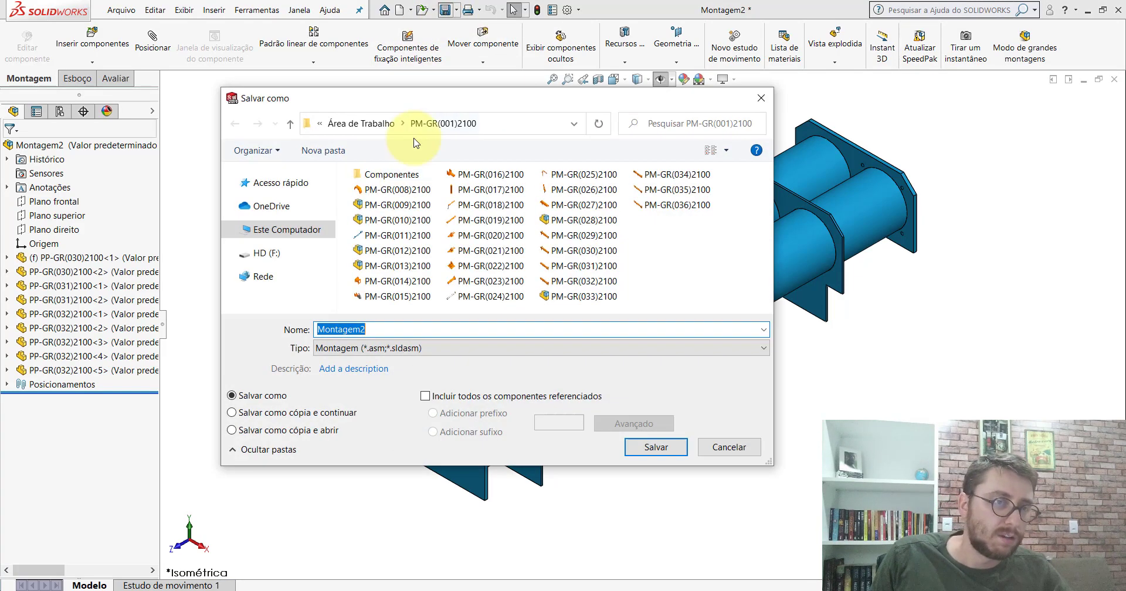
{"action": "left_click", "coordinate": [229, 184]}
{"action": "left_click", "coordinate": [275, 198]}
{"action": "left_click", "coordinate": [229, 182]}
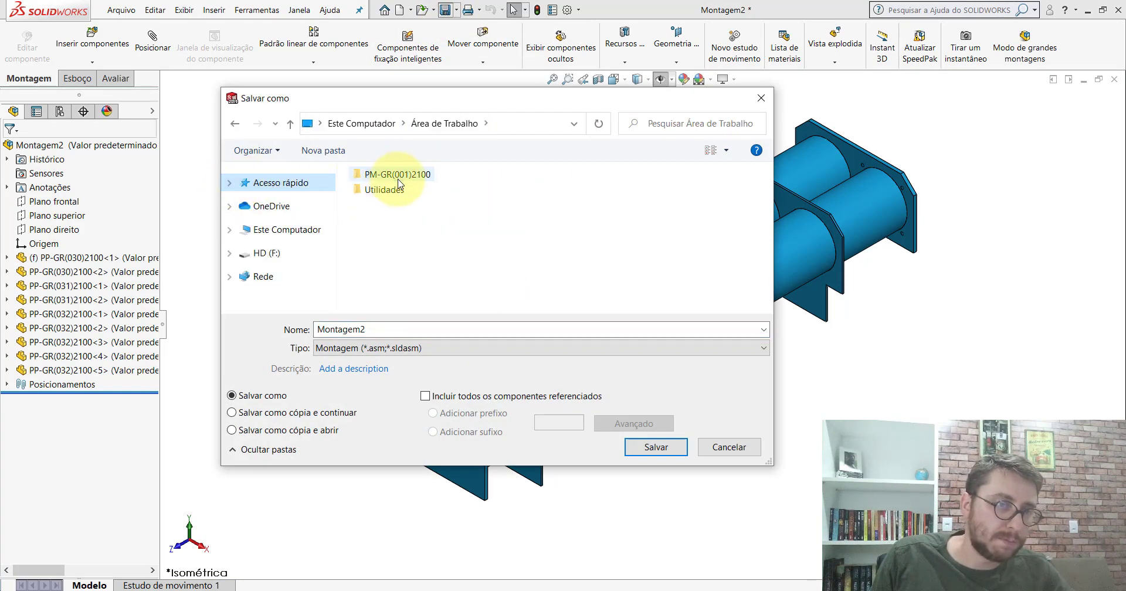
{"action": "double_click", "coordinate": [390, 175]}
{"action": "left_click", "coordinate": [393, 190]}
{"action": "double_click", "coordinate": [403, 327]}
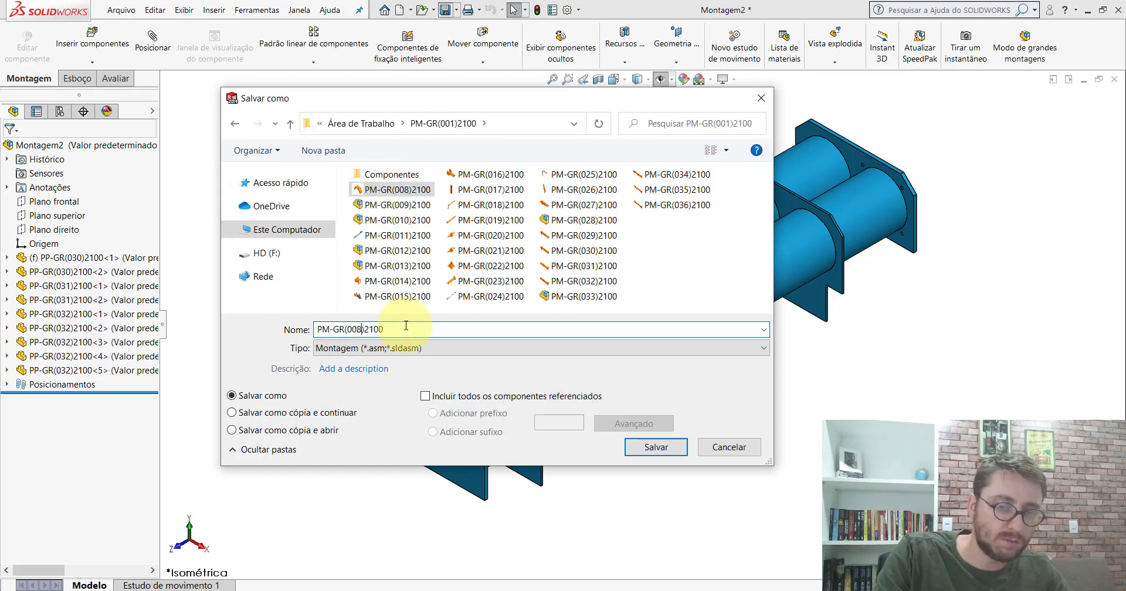
{"action": "key", "text": "BackSpace"}
{"action": "type", "text": "7"}
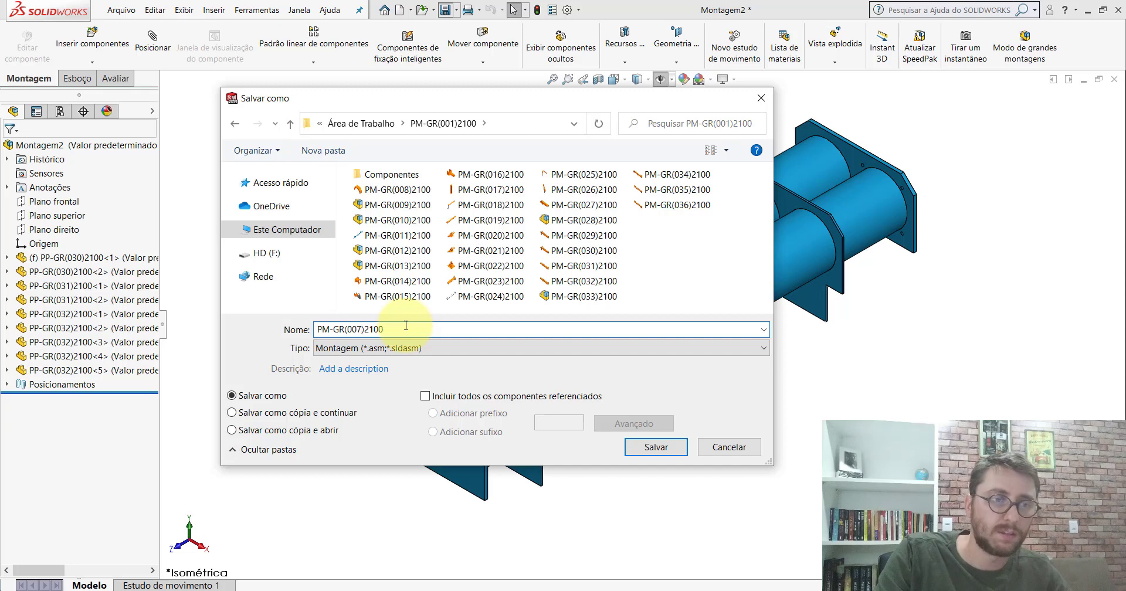
{"action": "key", "text": "Return"}
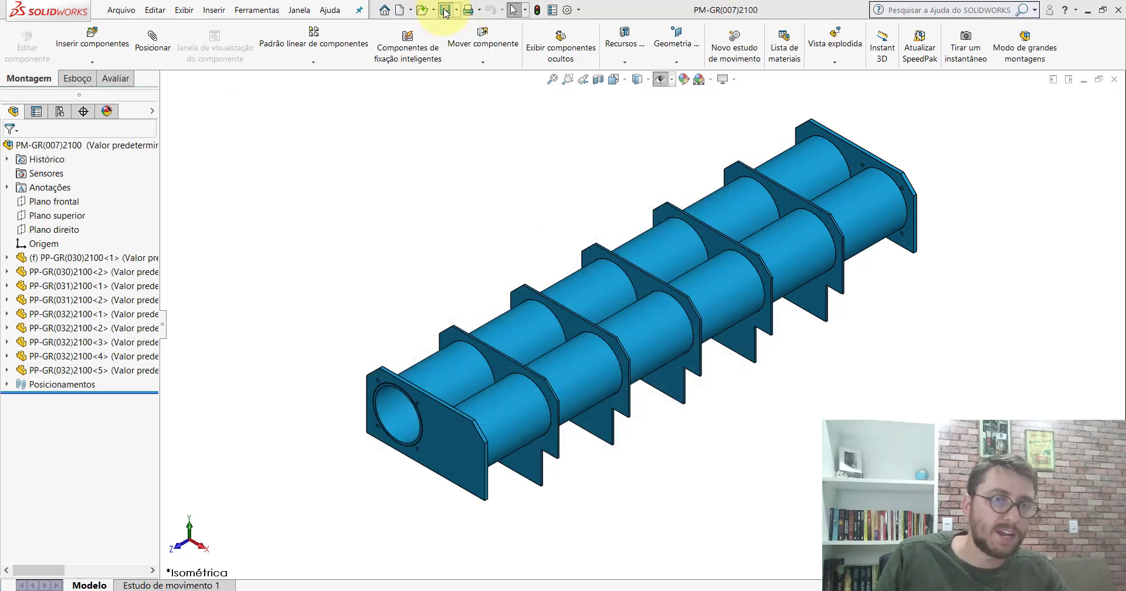
Save again, accepting the rebuild prompt, and minimise SOLIDWORKS to the desktop.
{"action": "left_click", "coordinate": [445, 10]}
{"action": "left_click", "coordinate": [641, 235]}
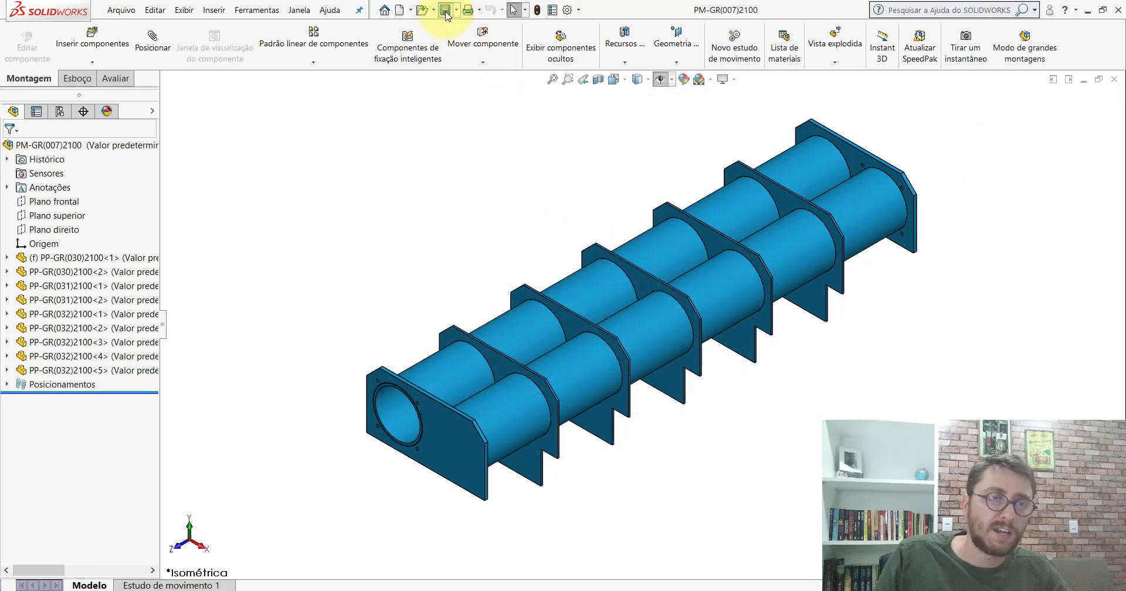
{"action": "left_click", "coordinate": [1087, 10]}
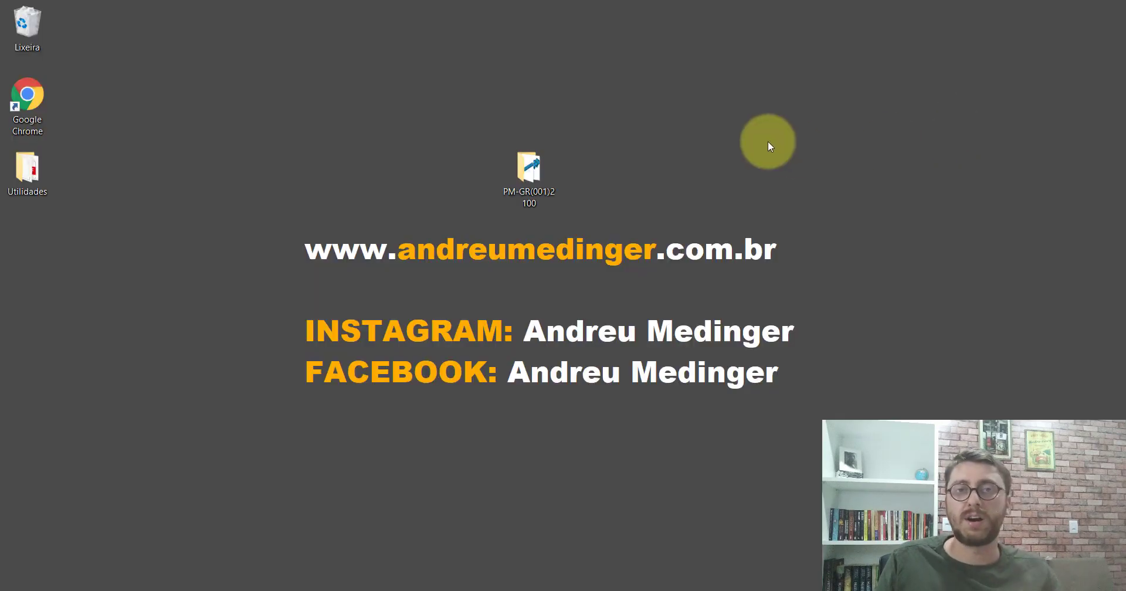